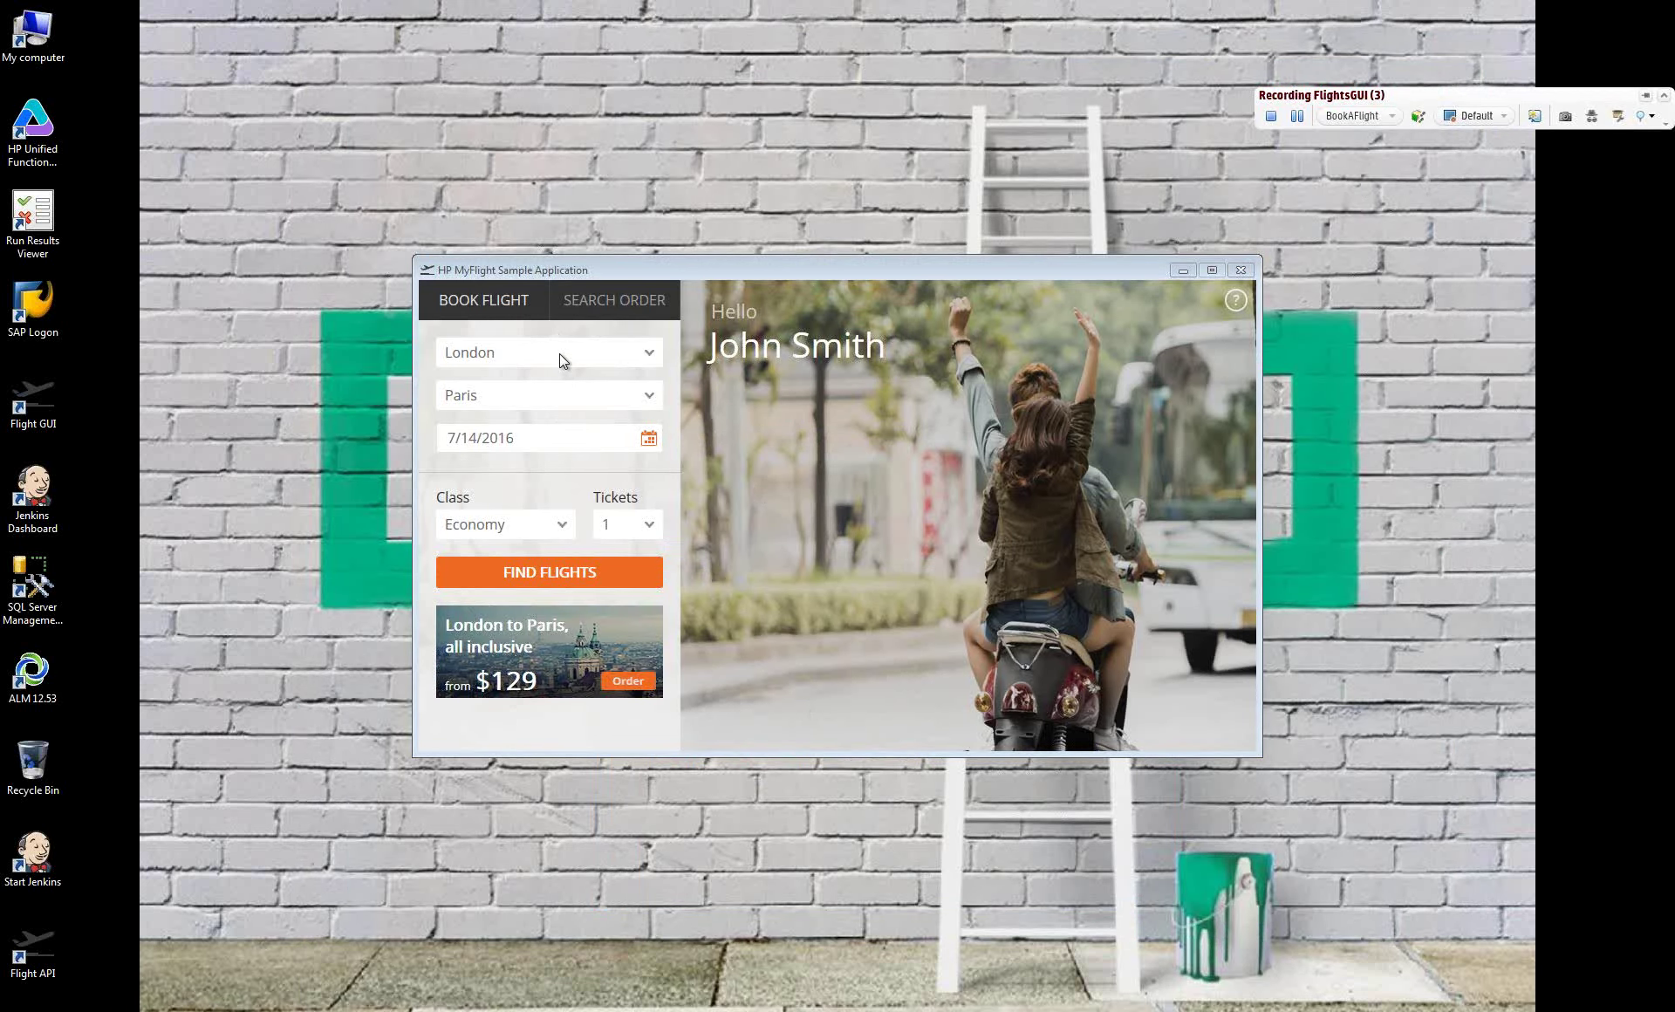
Set the flight route to depart from Paris and arrive in Zurich
left_click(558, 354)
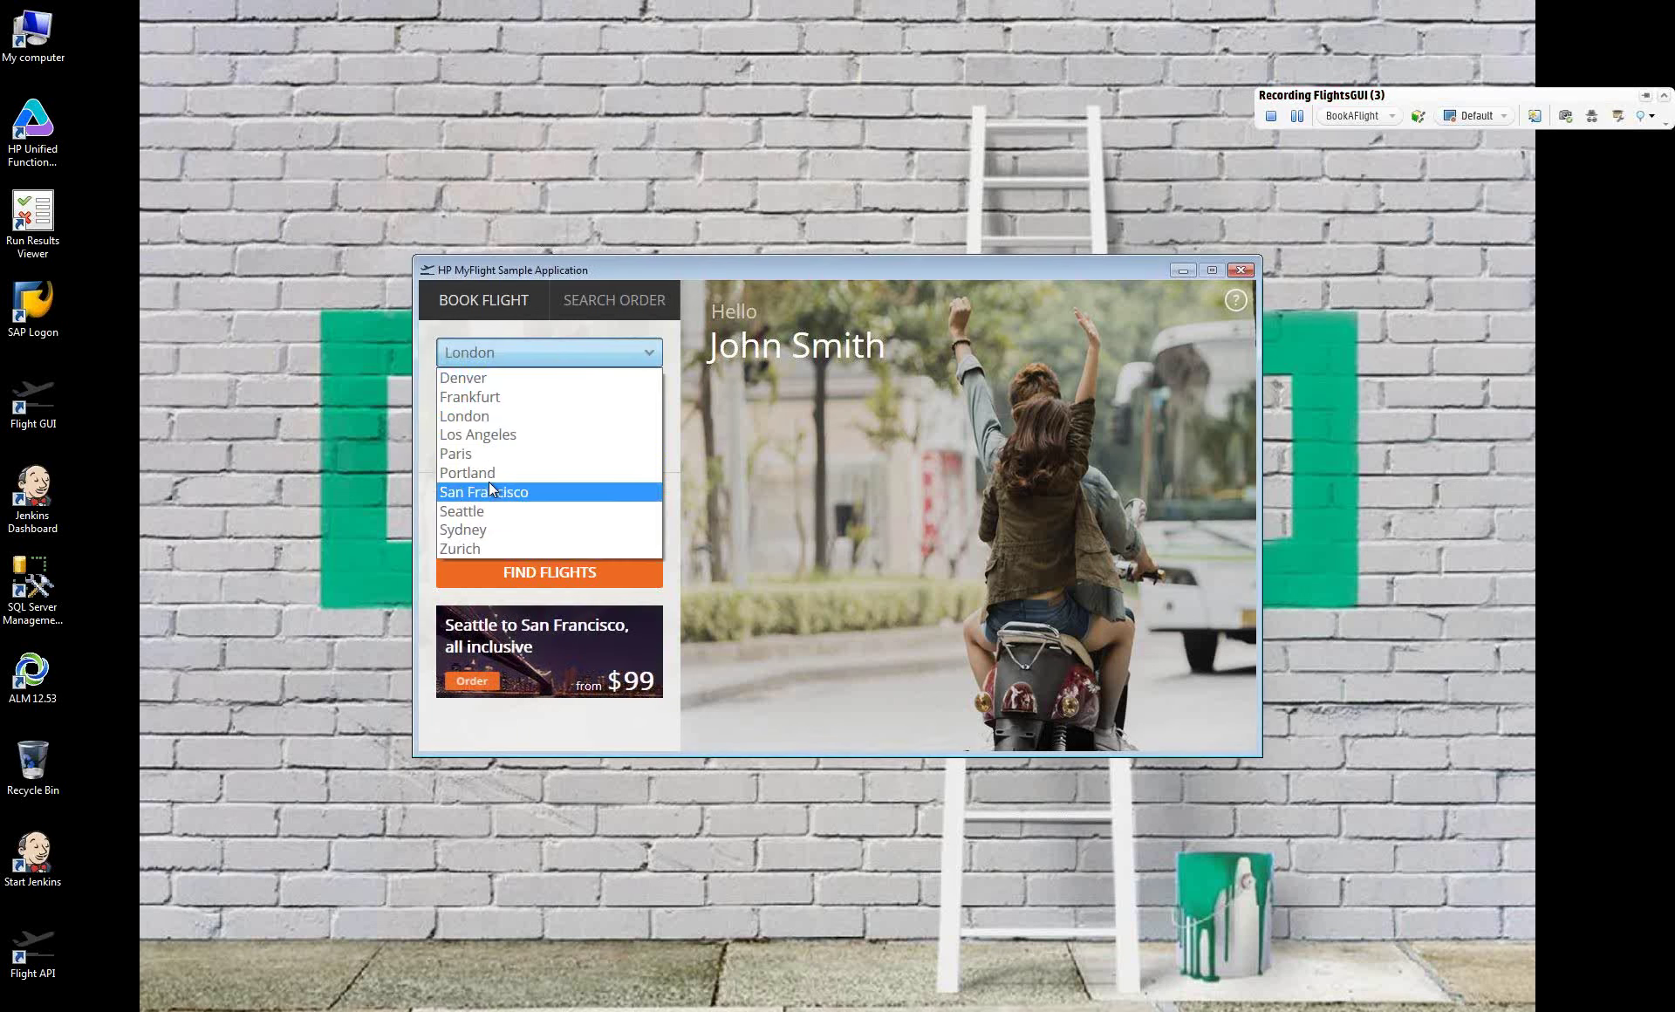
left_click(460, 456)
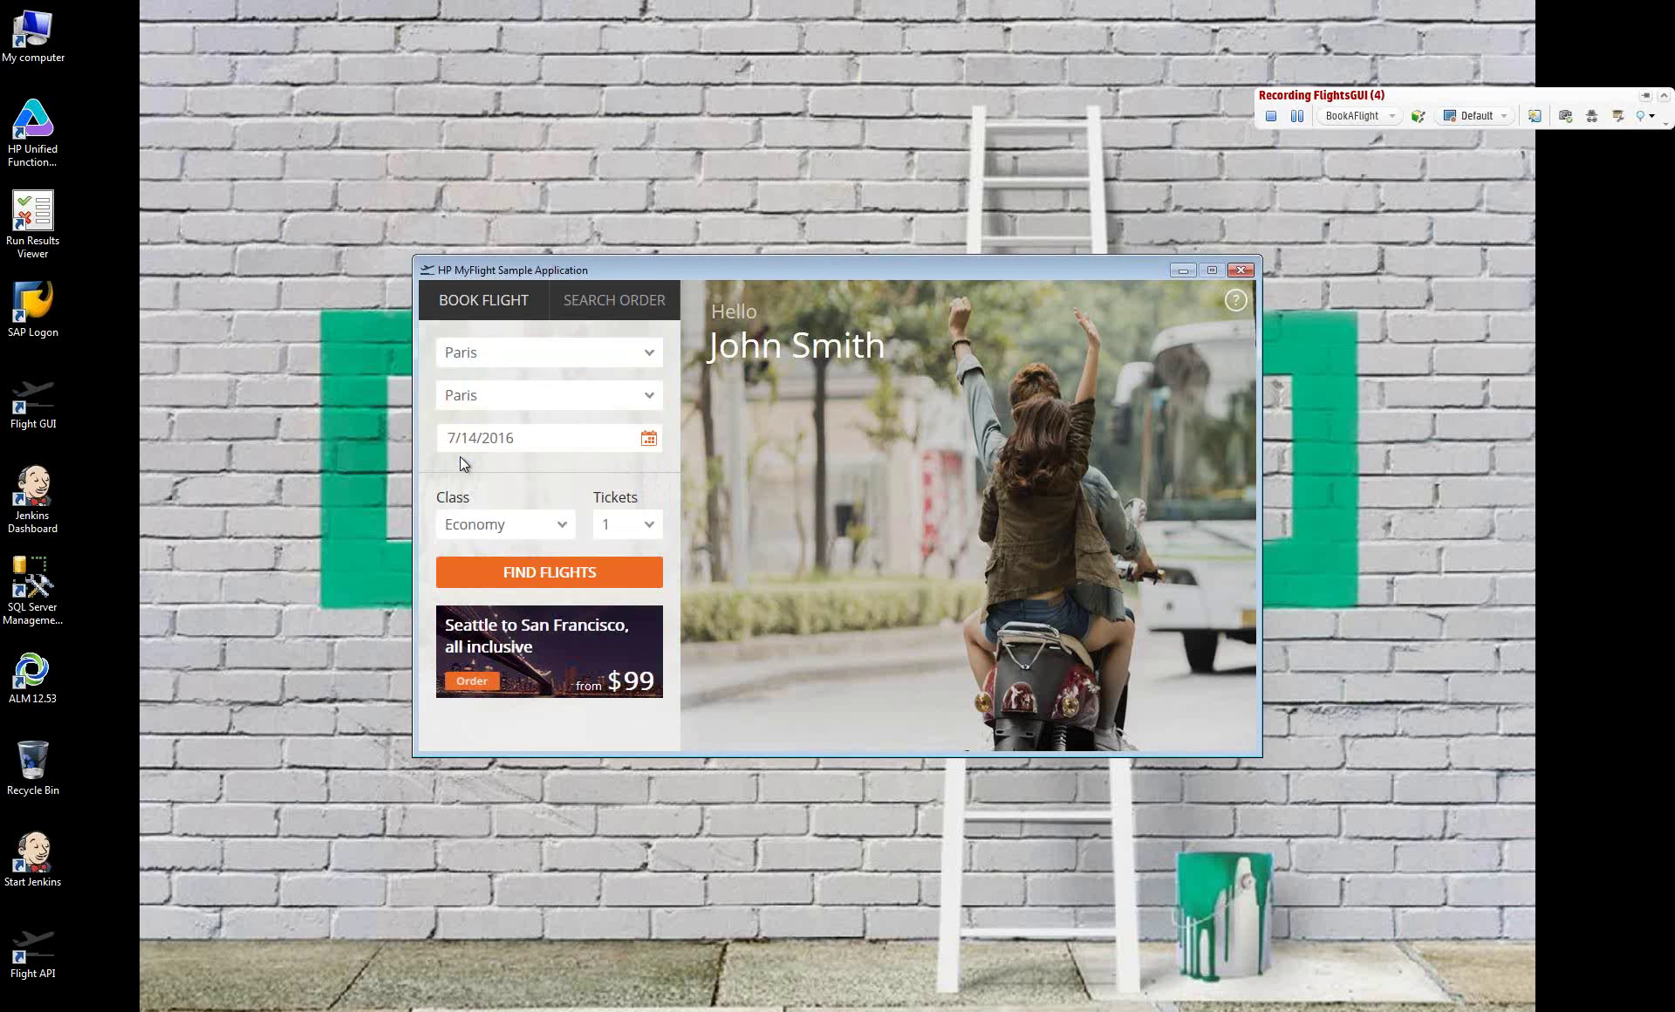
left_click(531, 397)
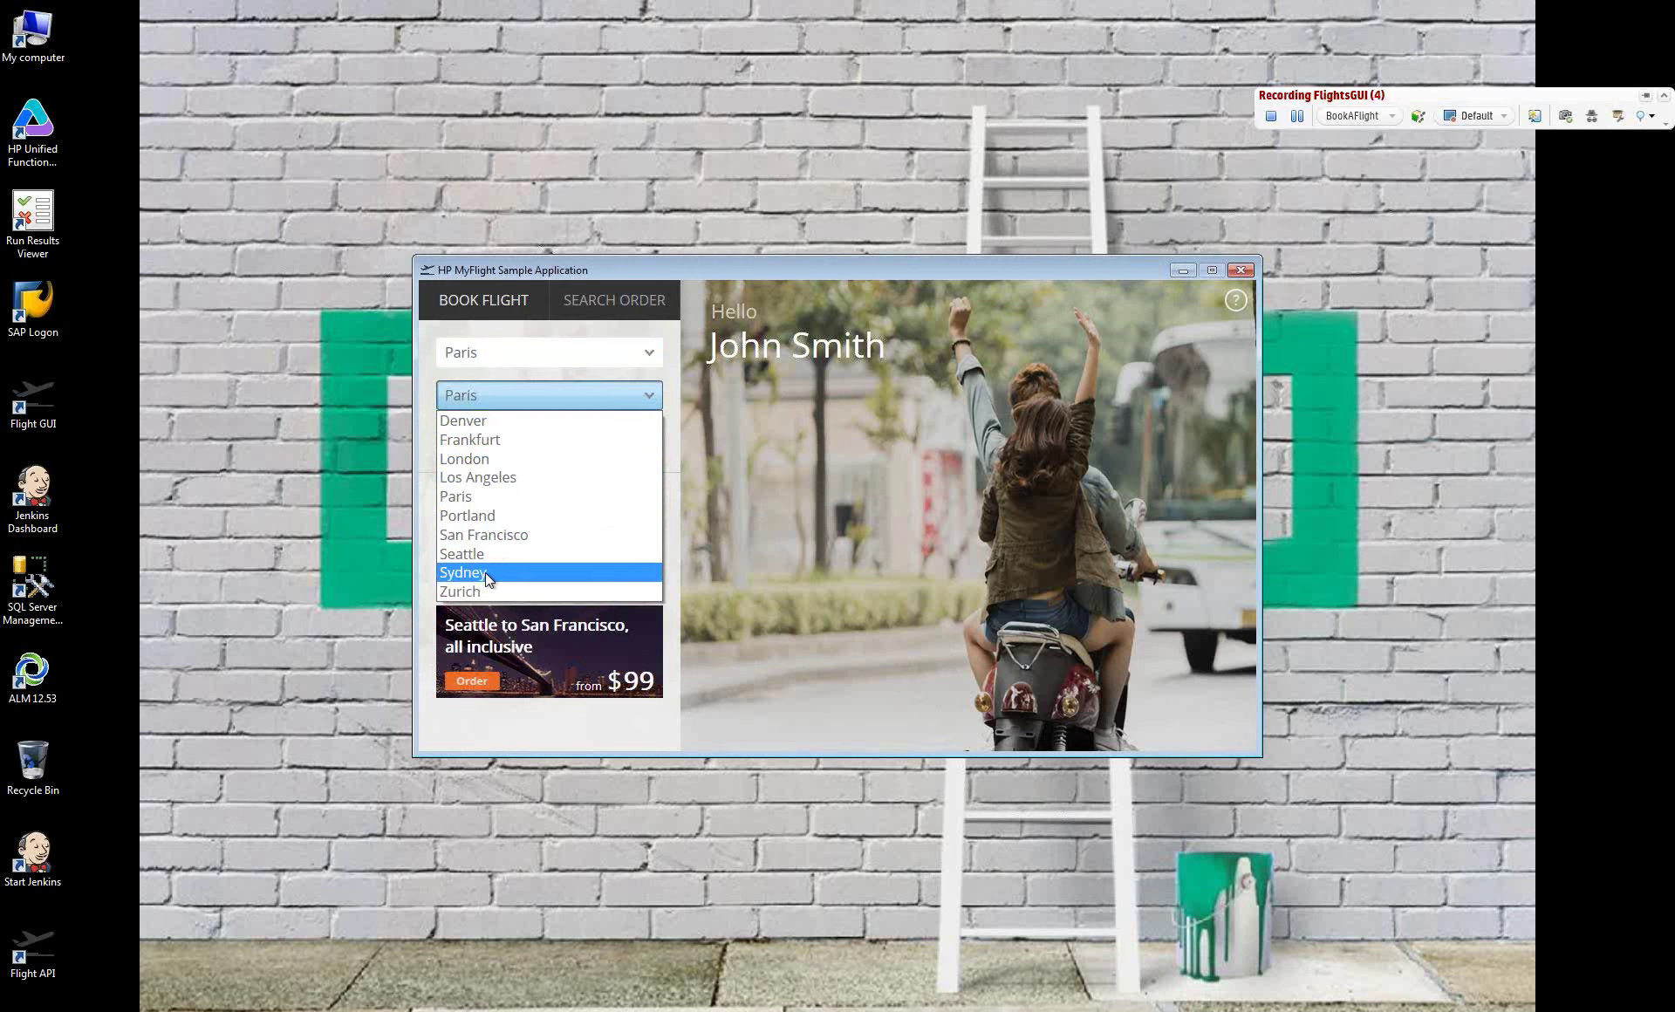
left_click(475, 591)
Search for First class flights on that route departing on 7/28/2016
left_click(647, 441)
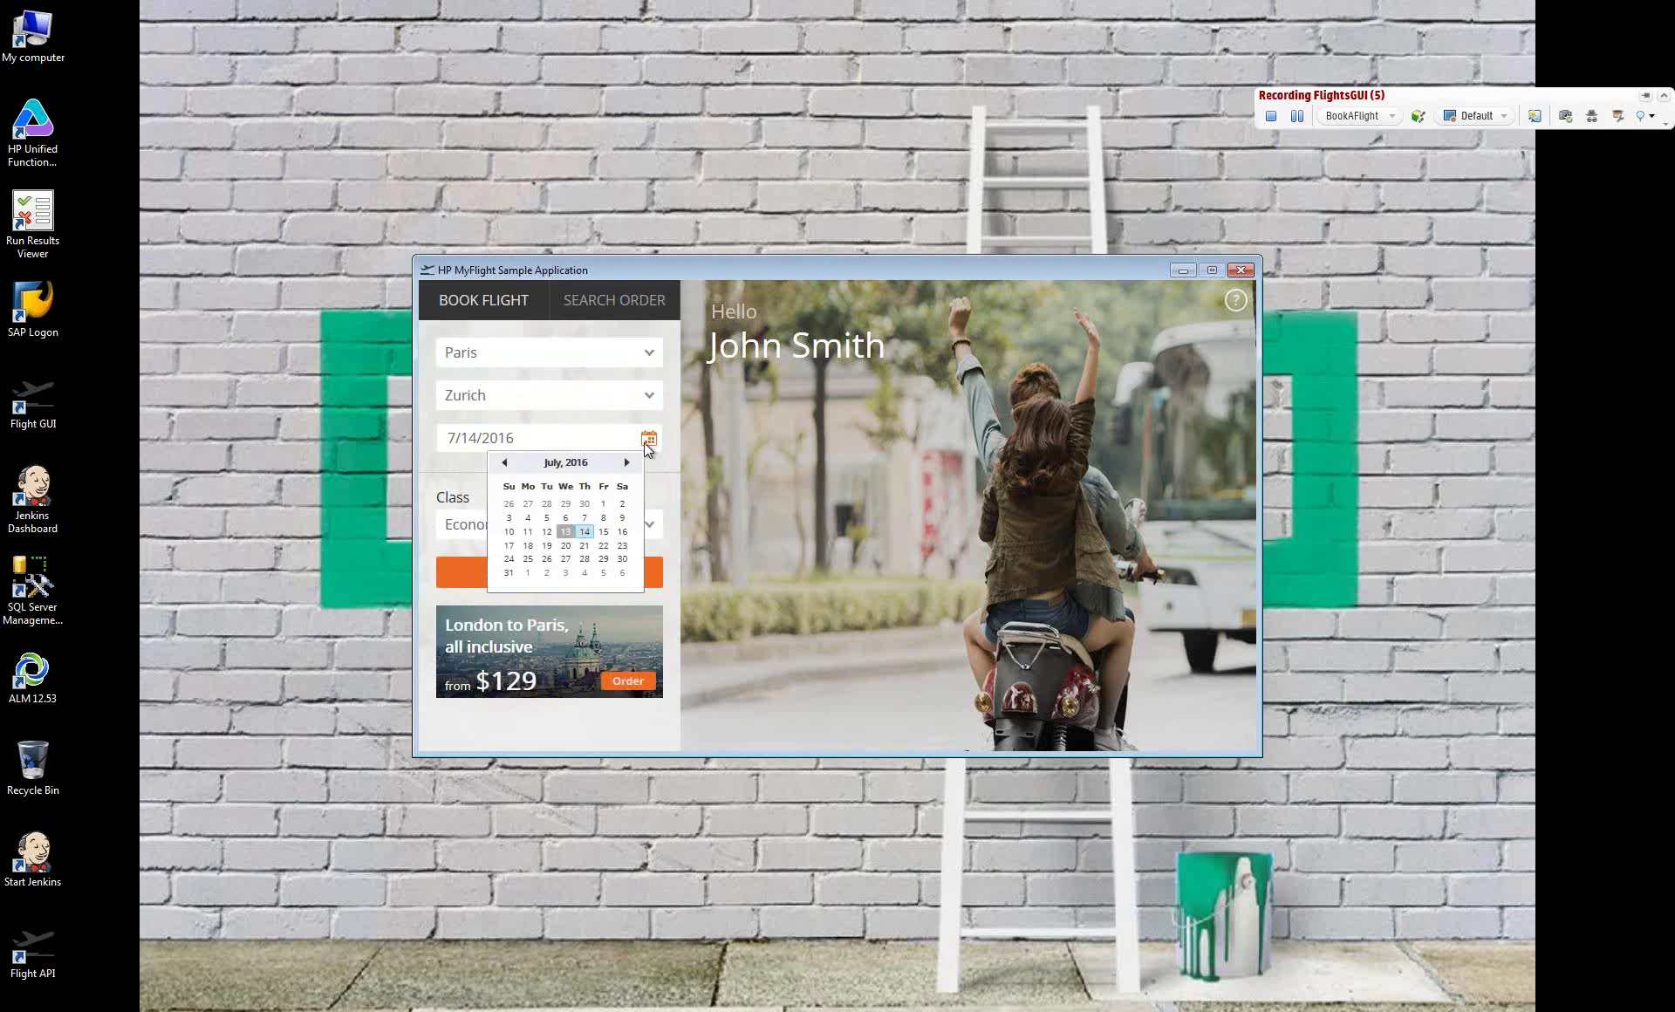
left_click(584, 558)
left_click(526, 526)
left_click(467, 587)
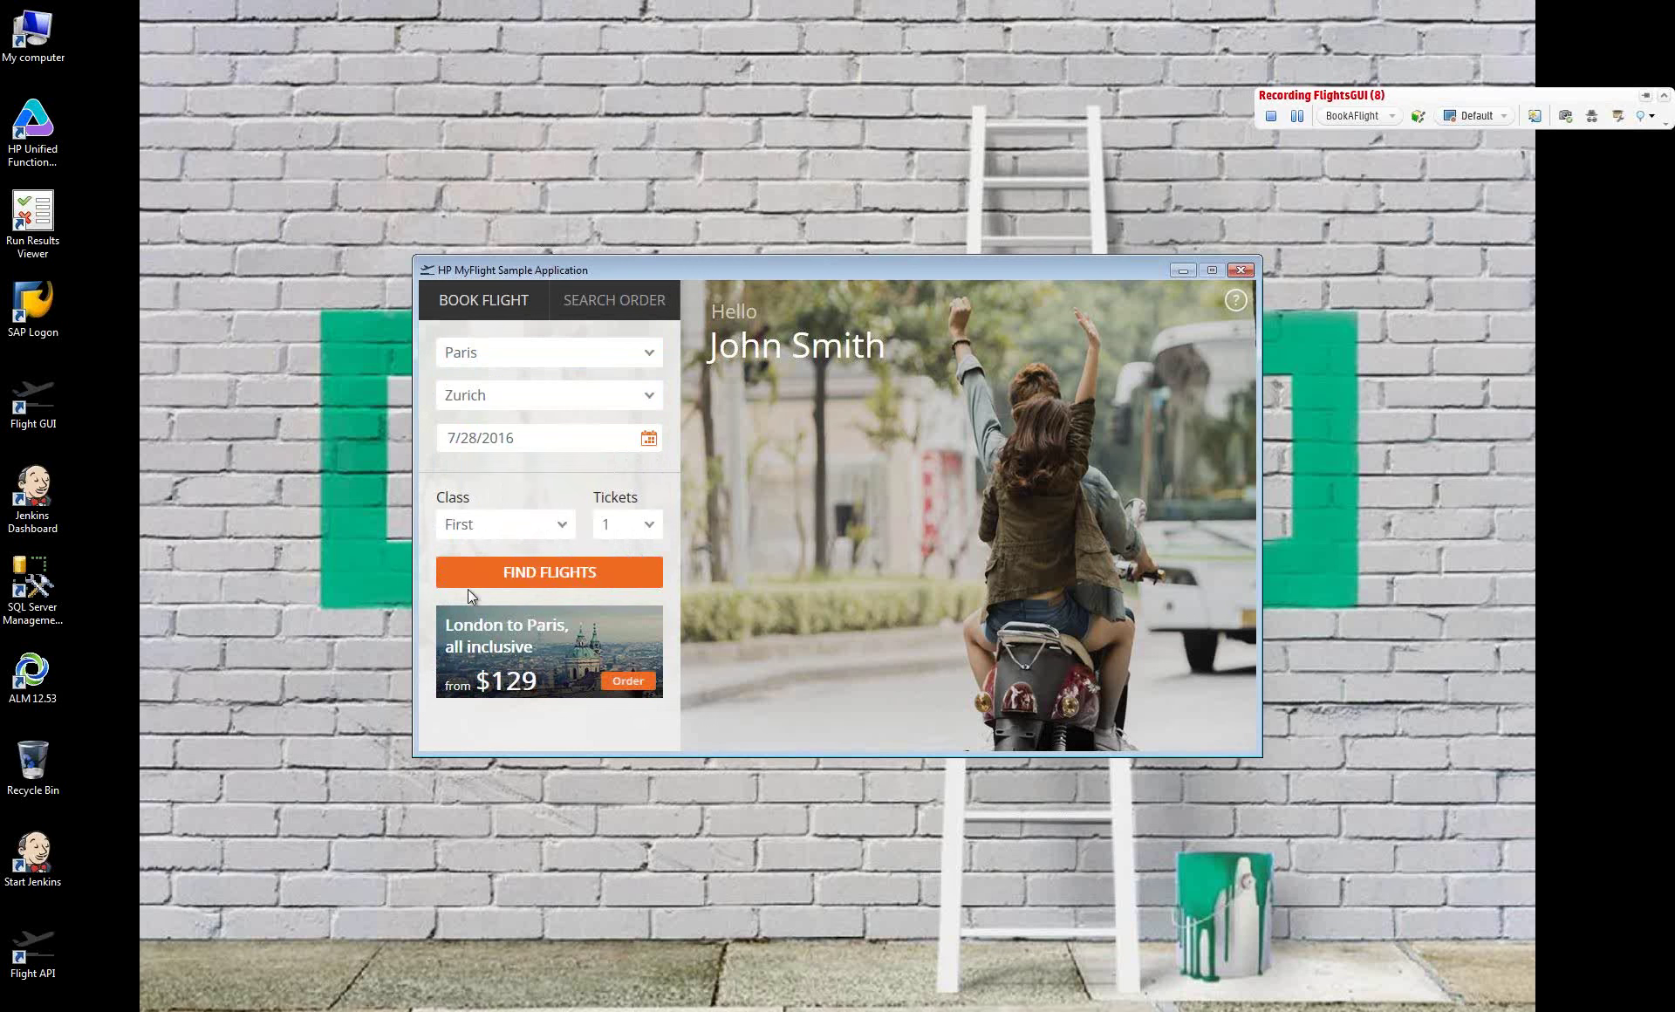
left_click(543, 574)
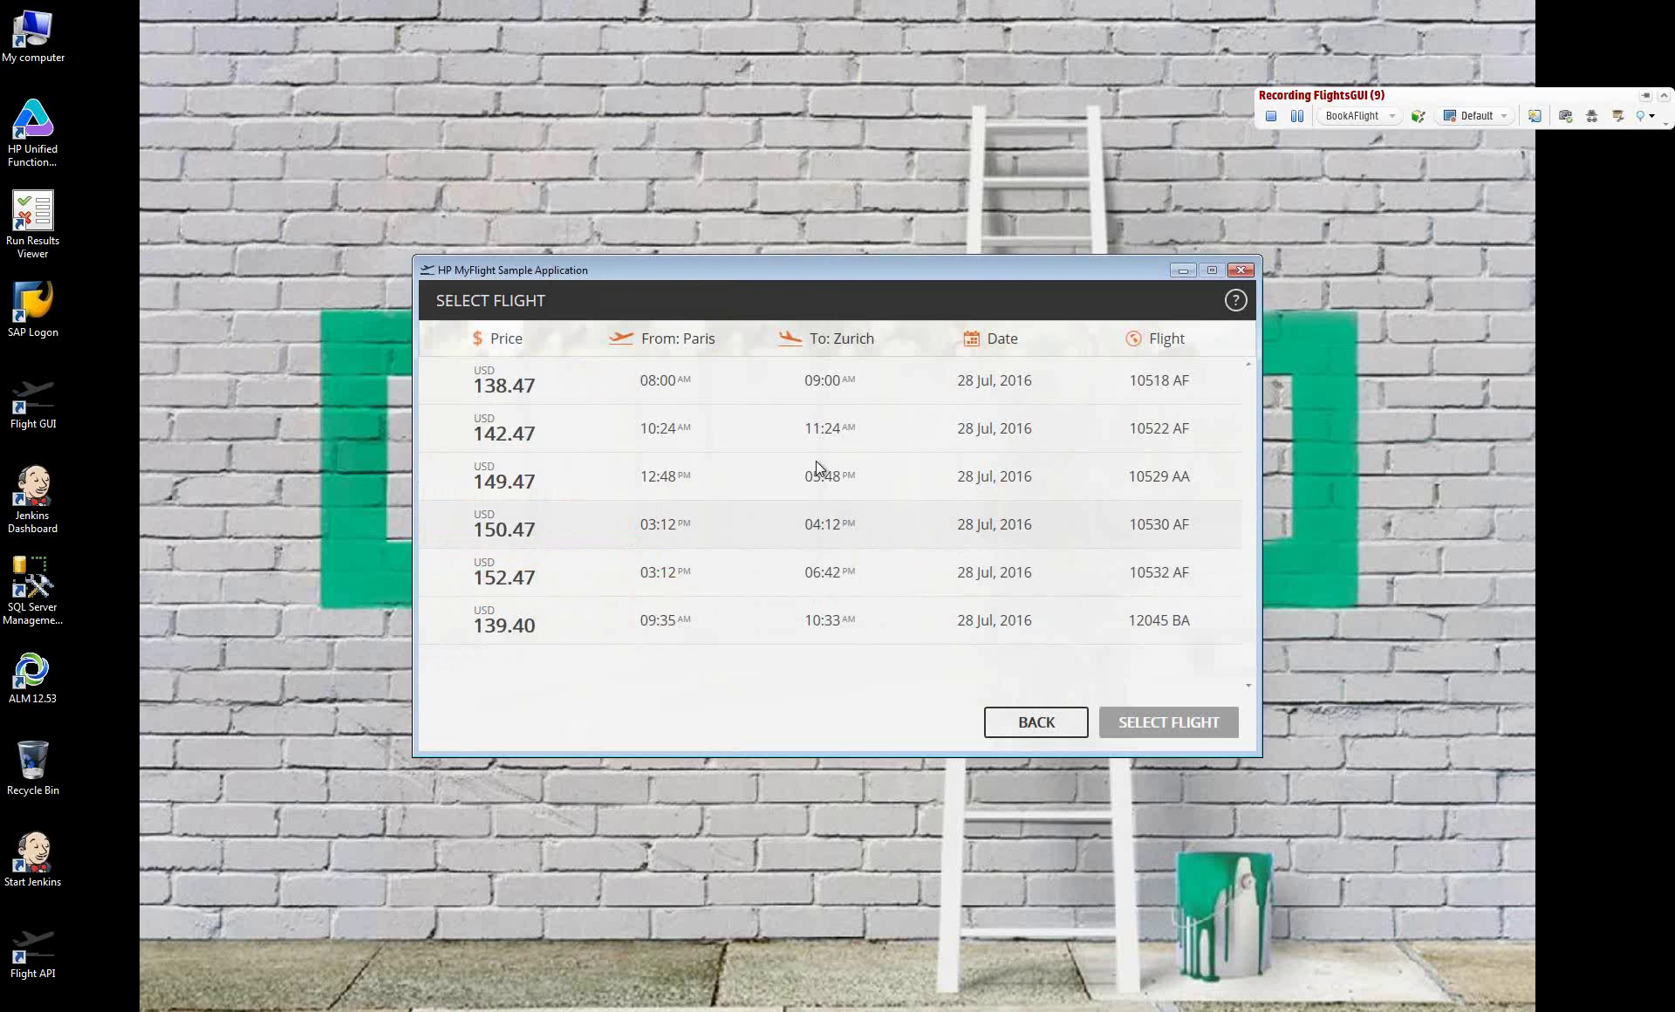
Add a new business component named FlightSelection to the recording
left_click(1535, 116)
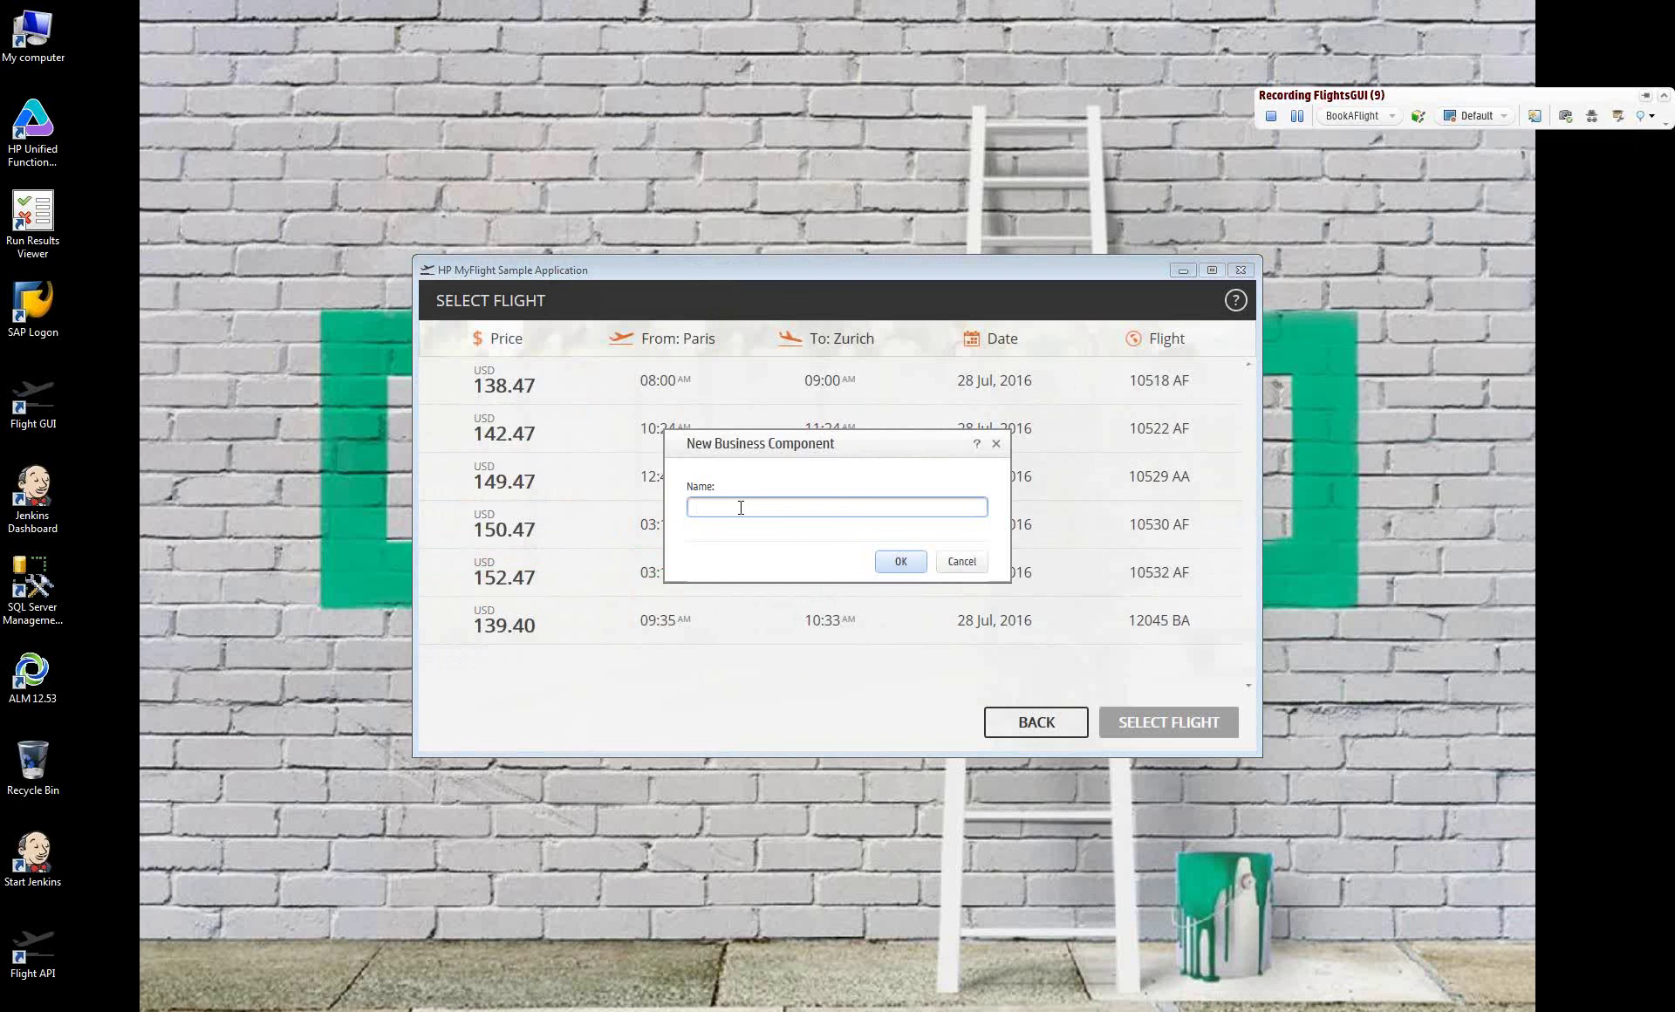
type("Flightselection")
key("Left")
key("Left")
key("Left")
key("Left")
key("Left")
key("Left")
key("Left")
key("Left")
key("BackSpace")
type("S")
left_click(898, 565)
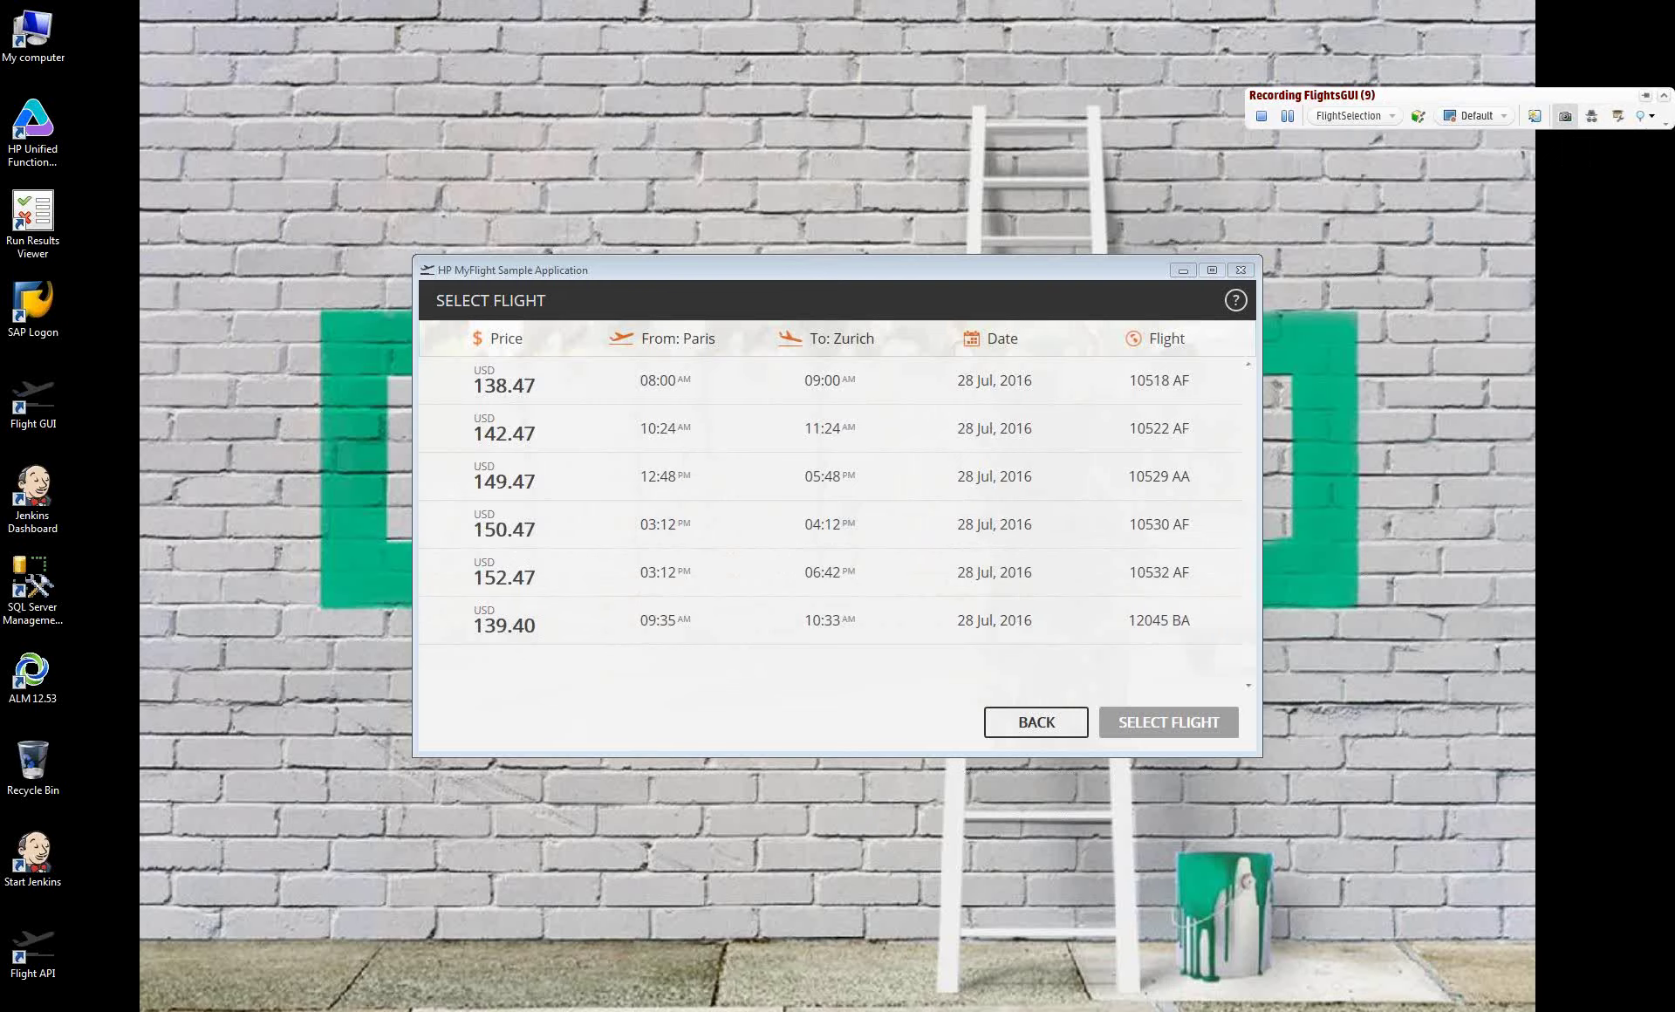
Capture a snapshot of the whole flight application window and select the 12:48 PM flight priced at 149.47
left_click(1564, 115)
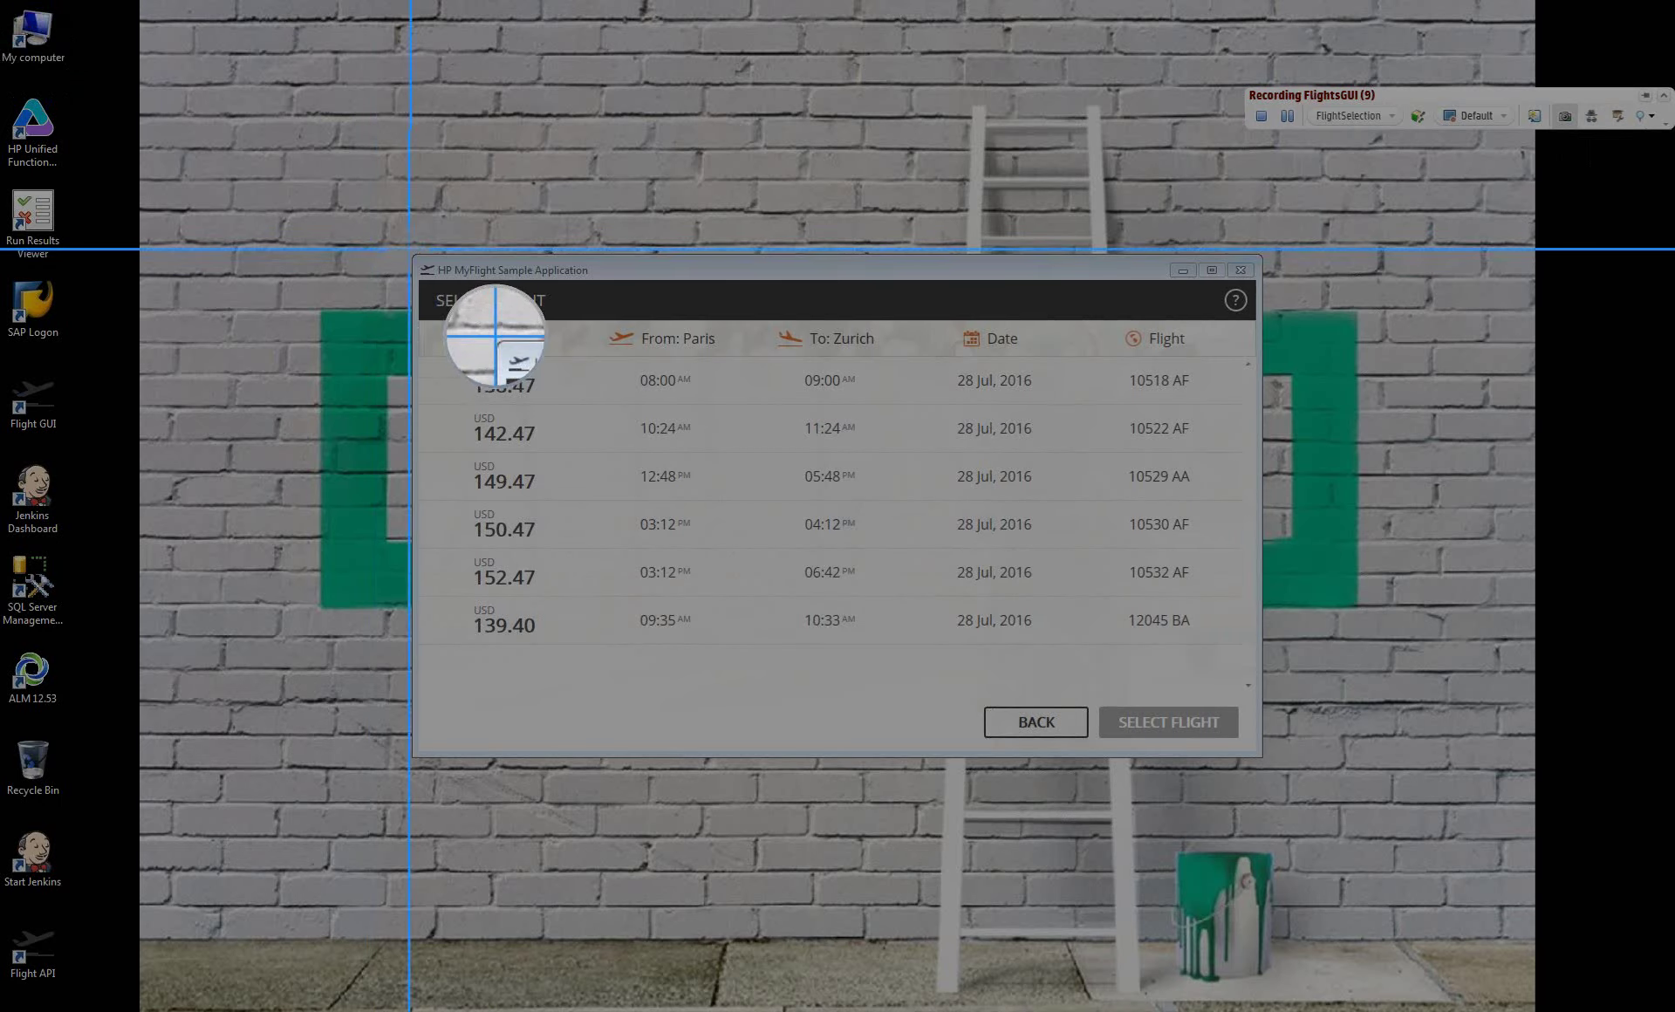
left_click_drag(413, 255, 1249, 761)
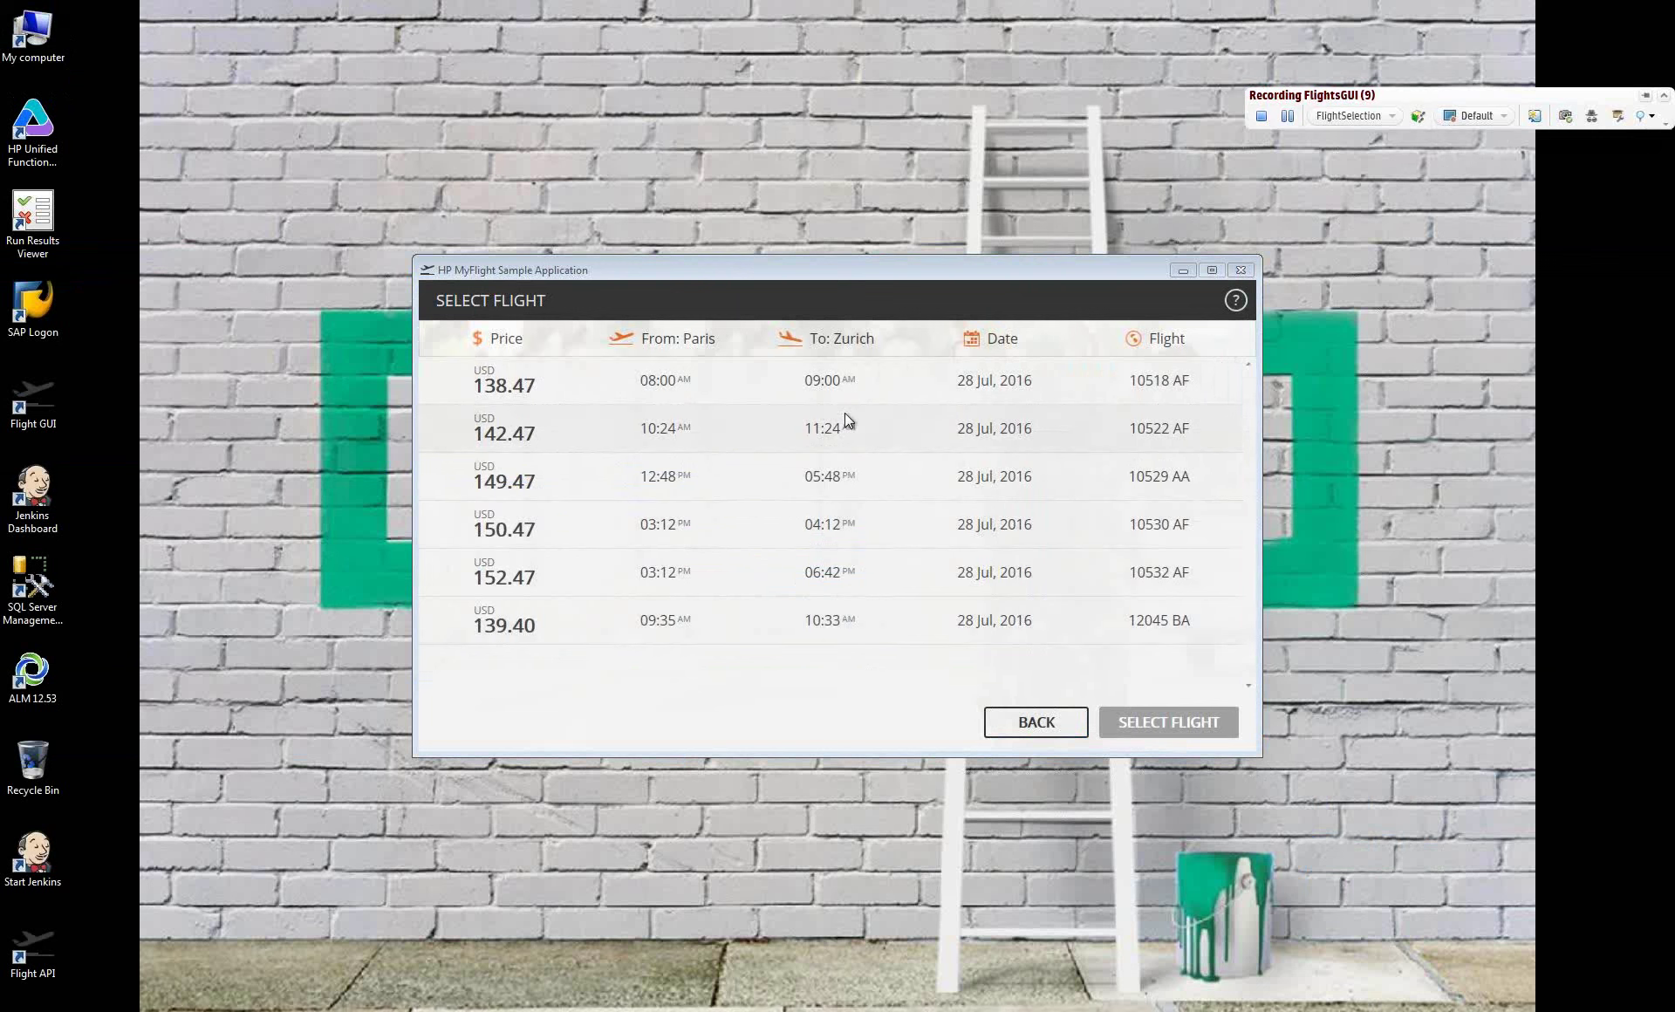
left_click(693, 472)
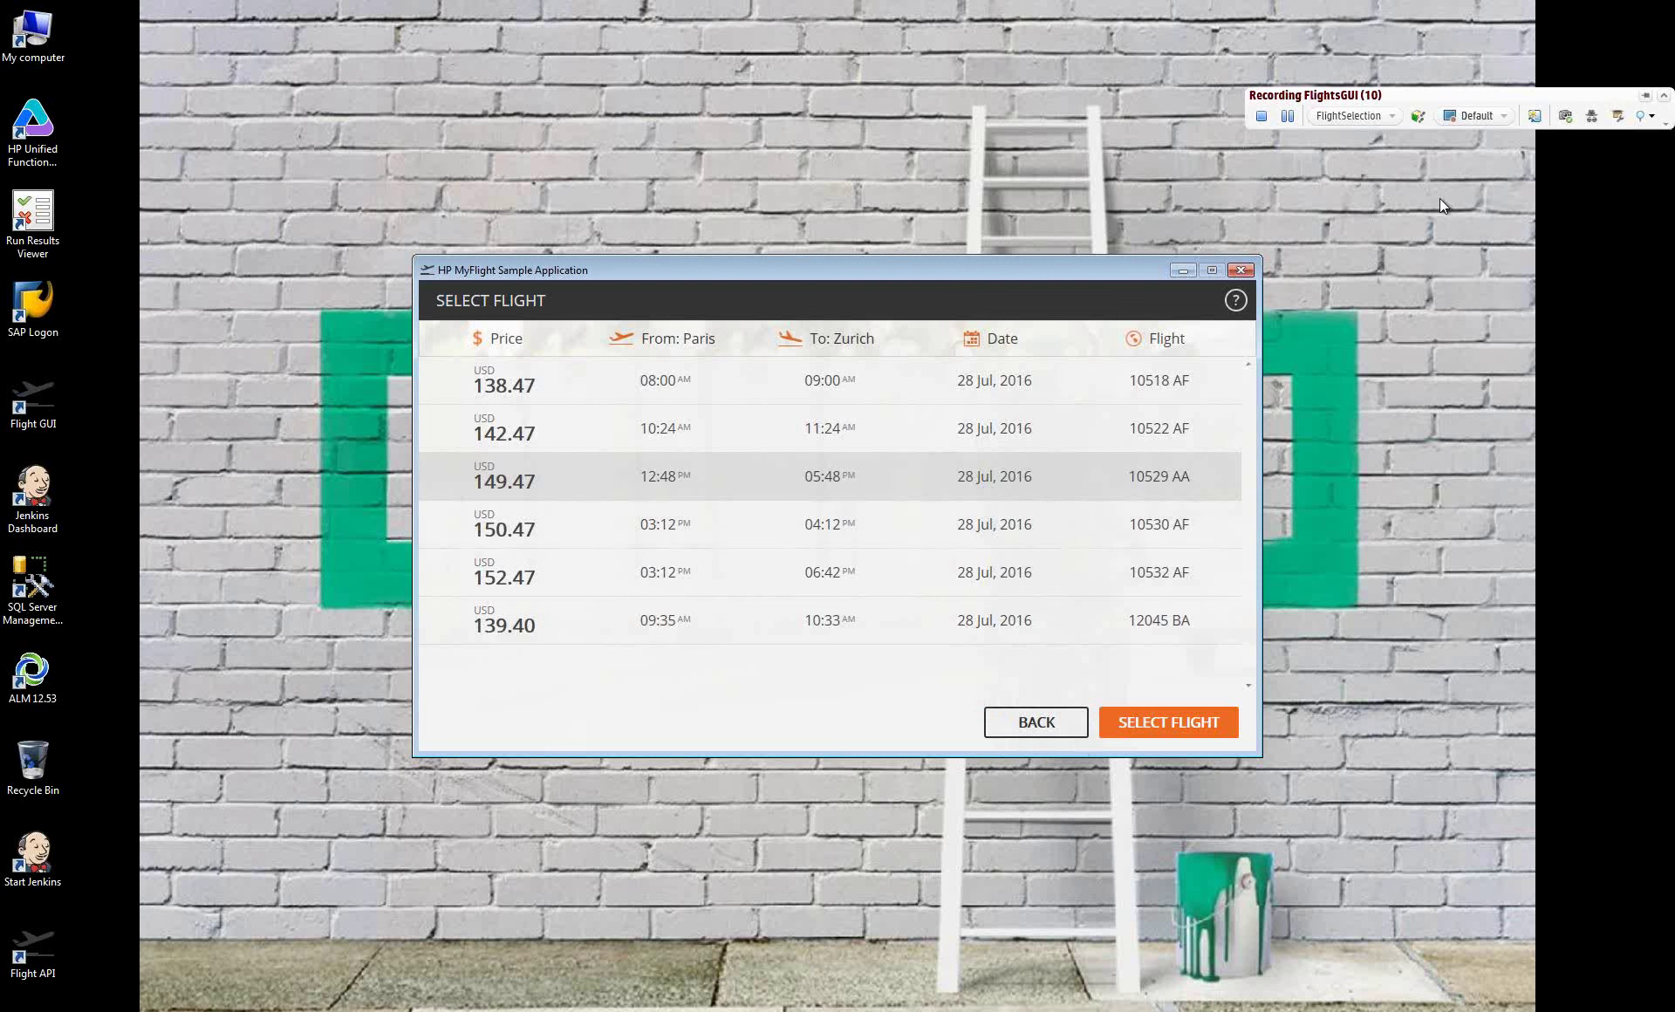
Capture the area around the BACK button to add the button as a test object, and return to the recording
left_click(1419, 116)
left_click(1004, 602)
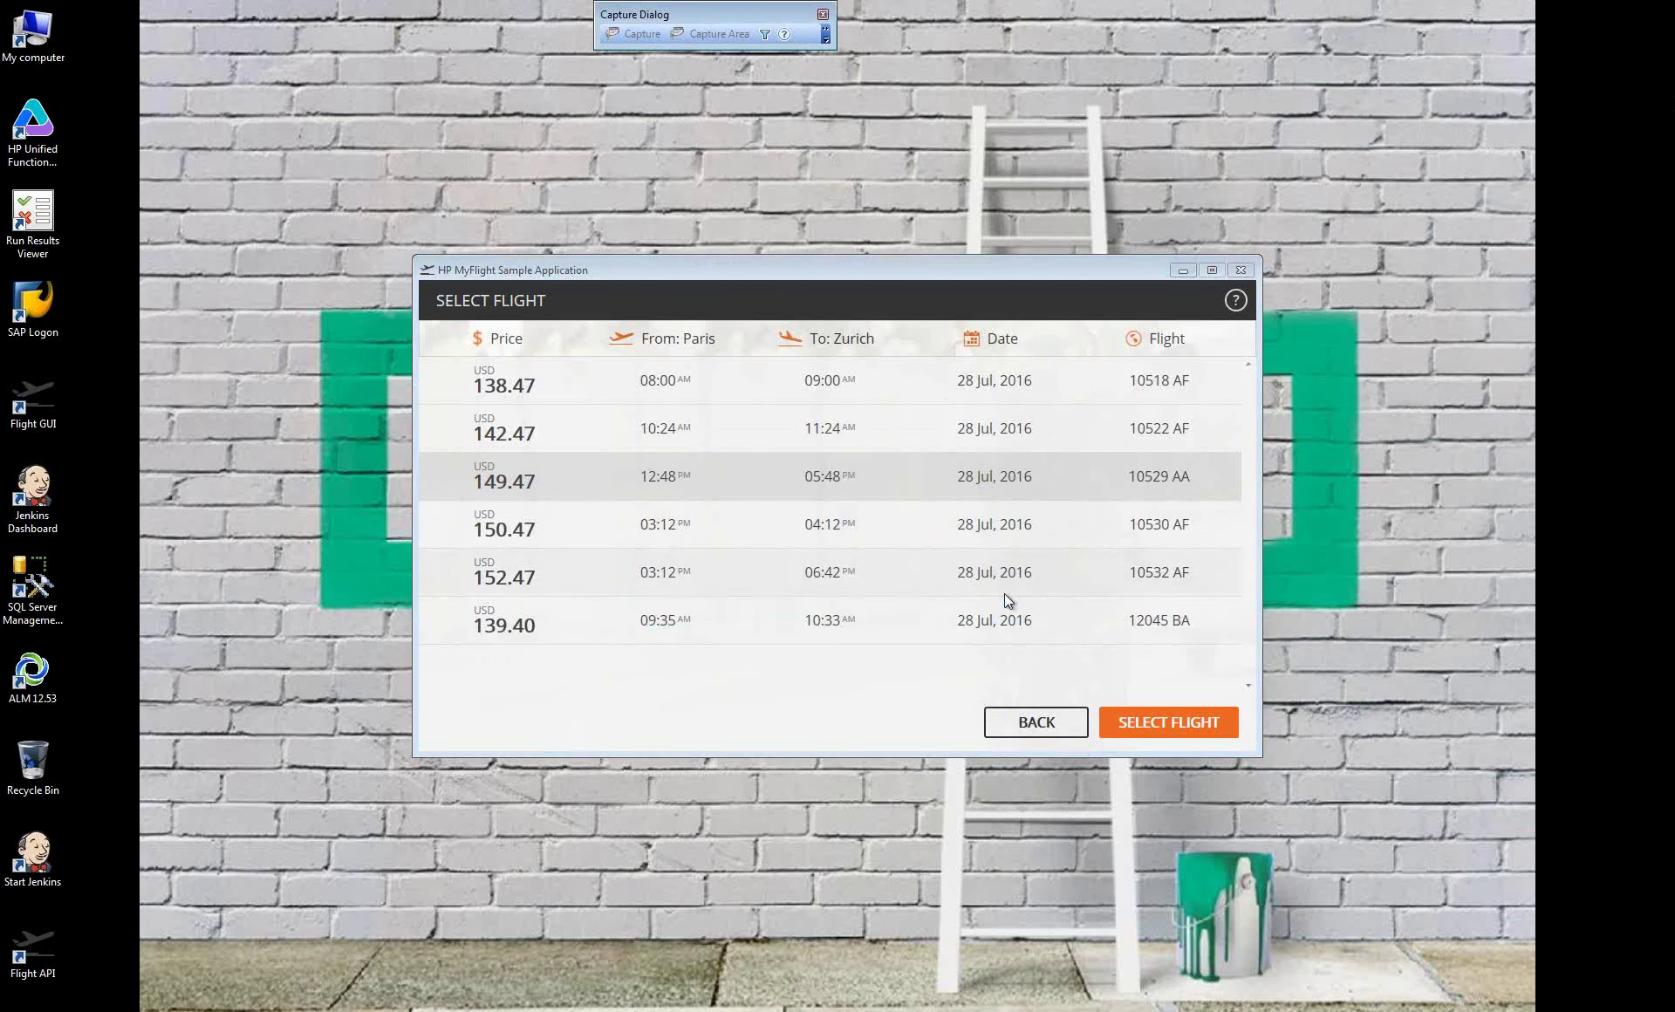
left_click(897, 276)
left_click(711, 34)
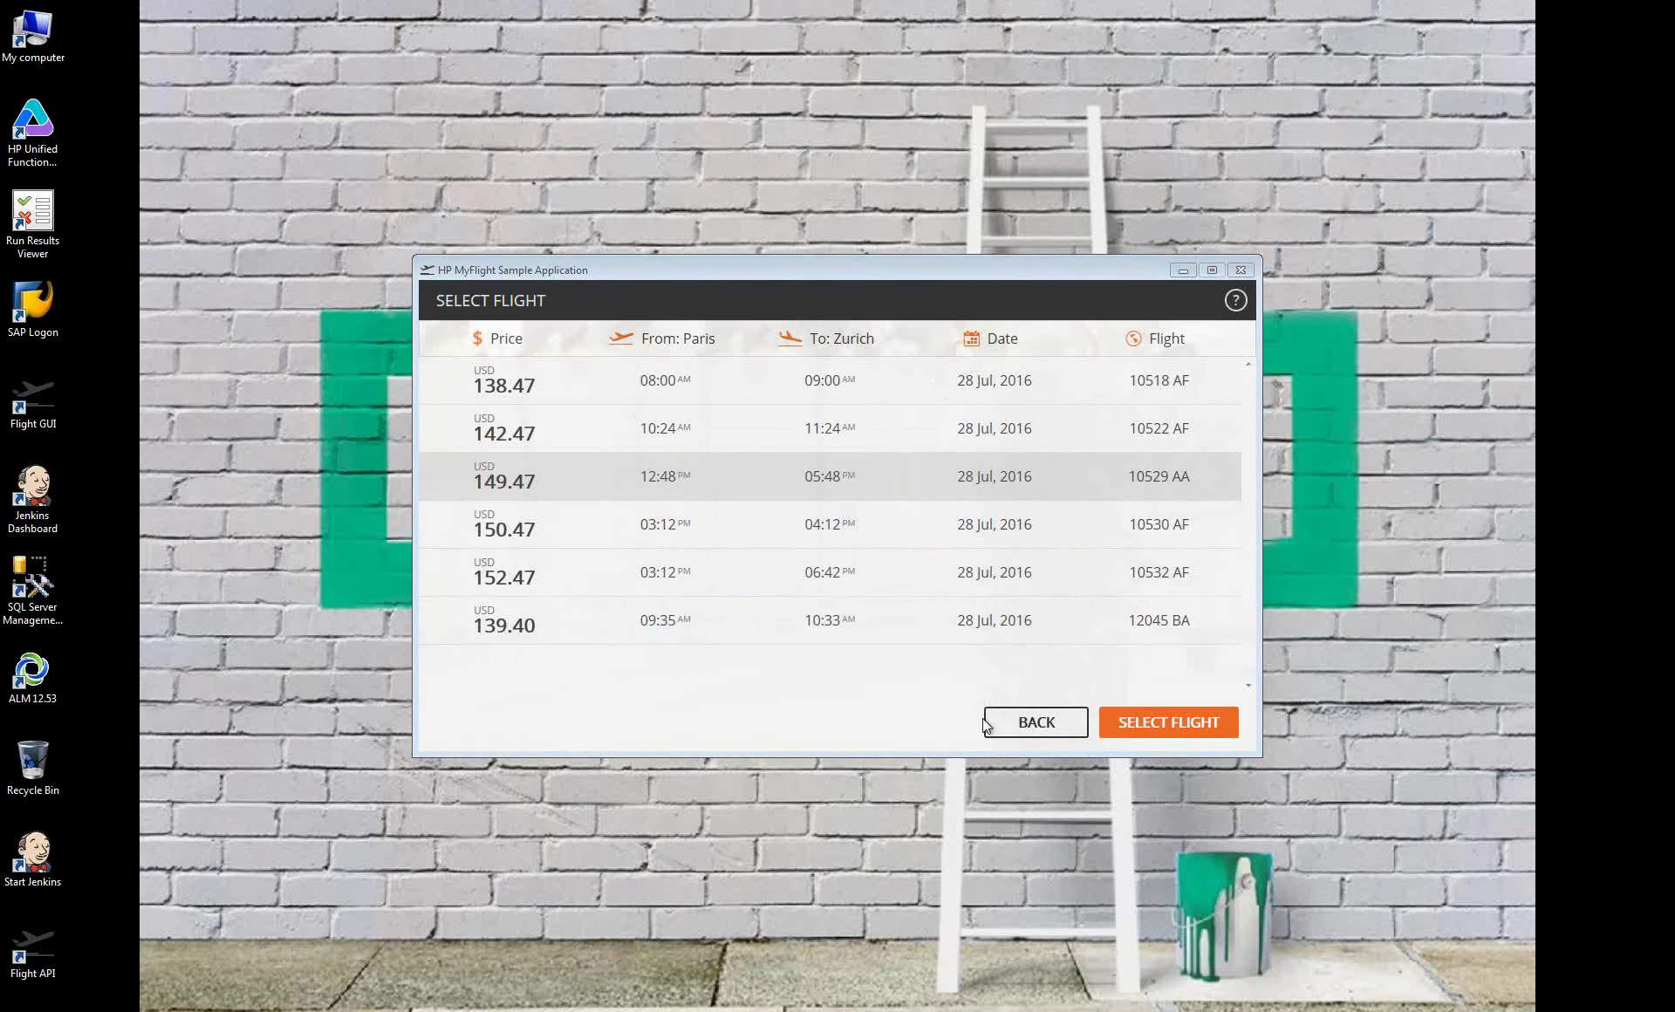
left_click_drag(970, 684, 1089, 744)
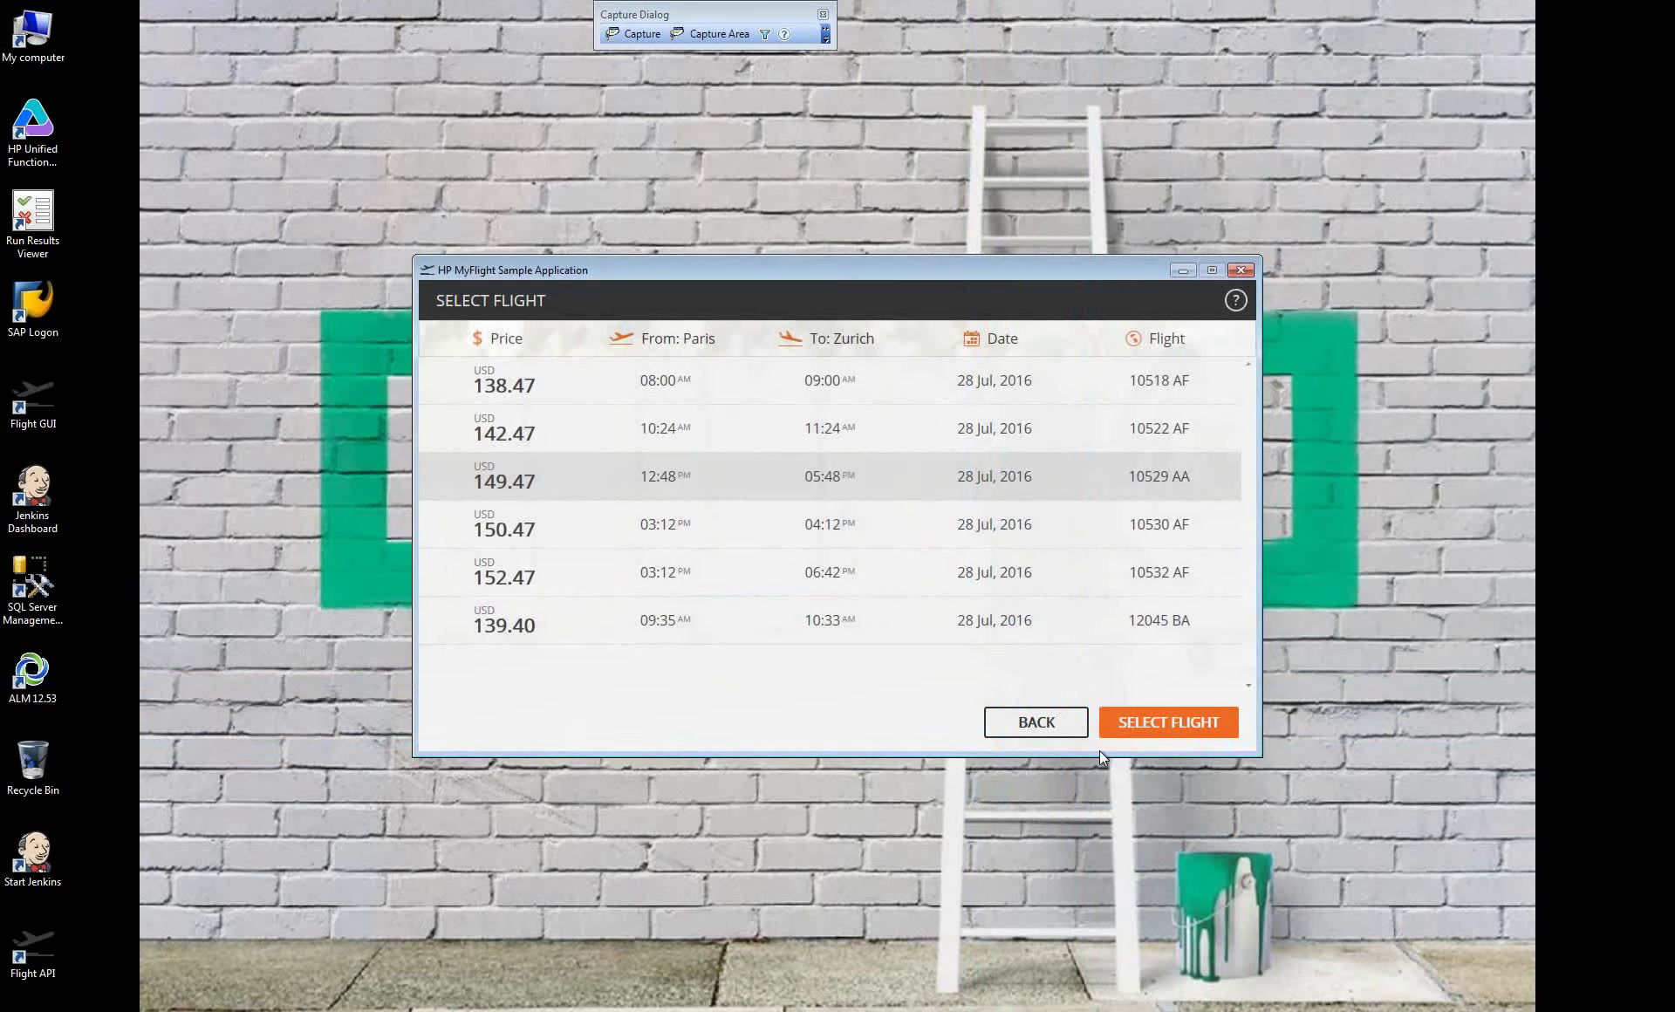
left_click(825, 35)
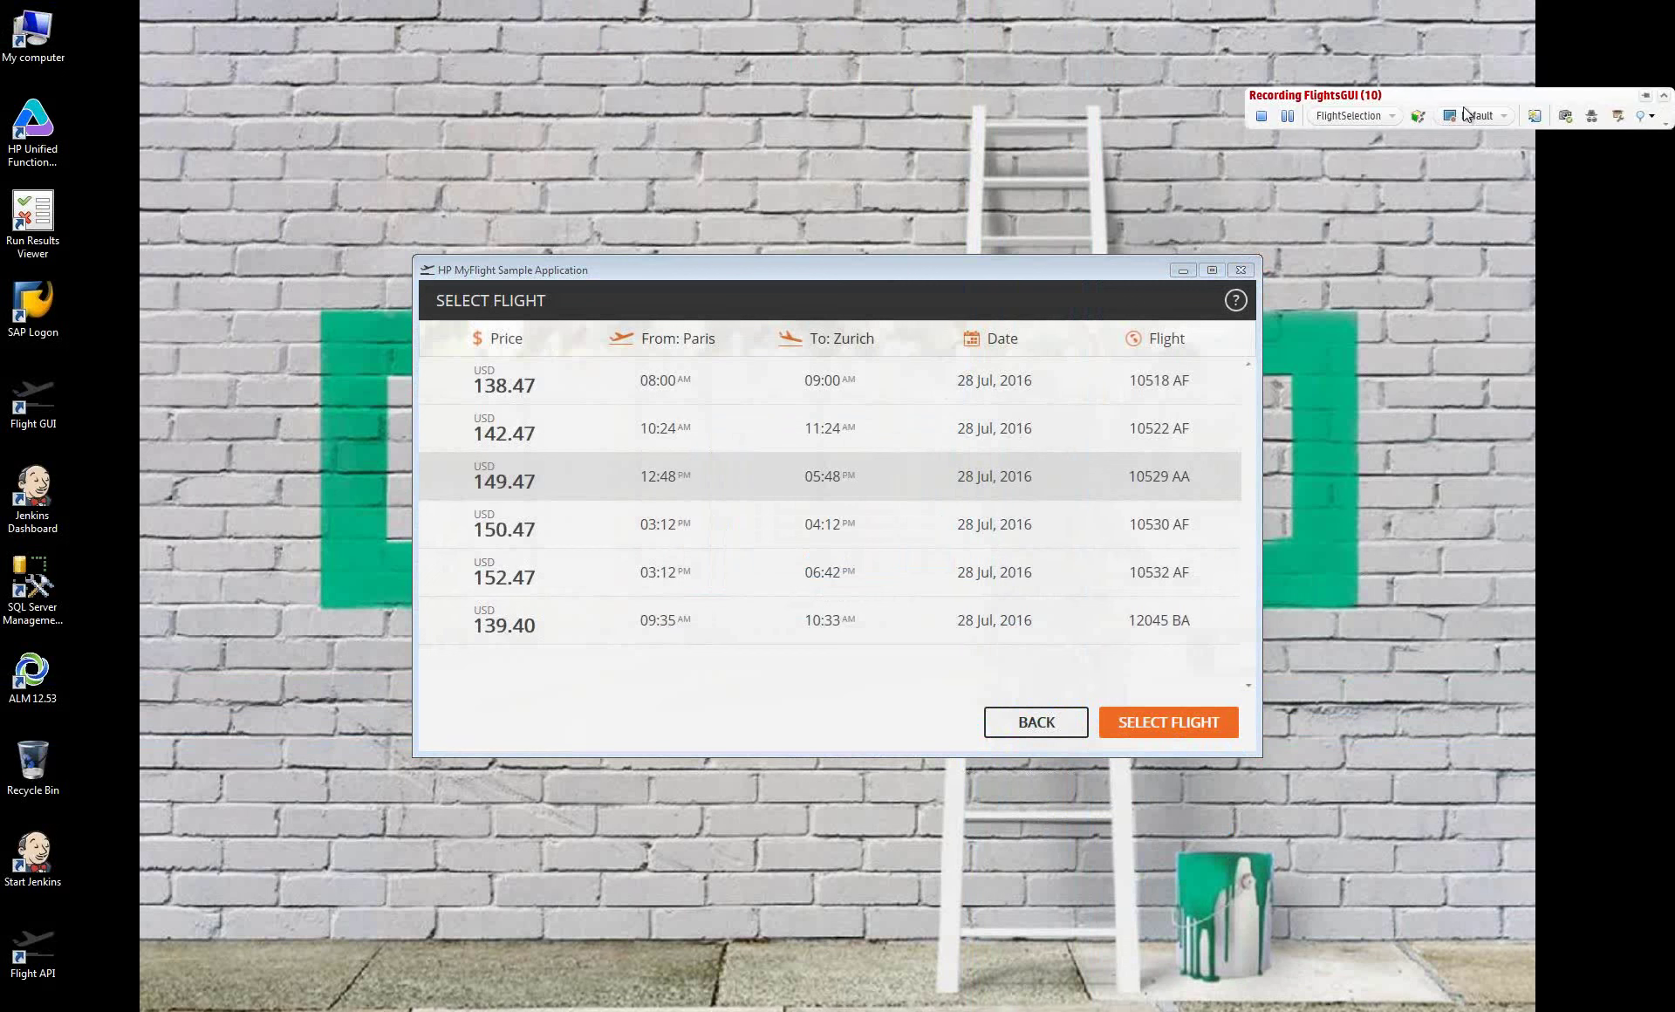
Examine the BACK button object in the FlightSelection object repository, and close the repository
left_click(1617, 122)
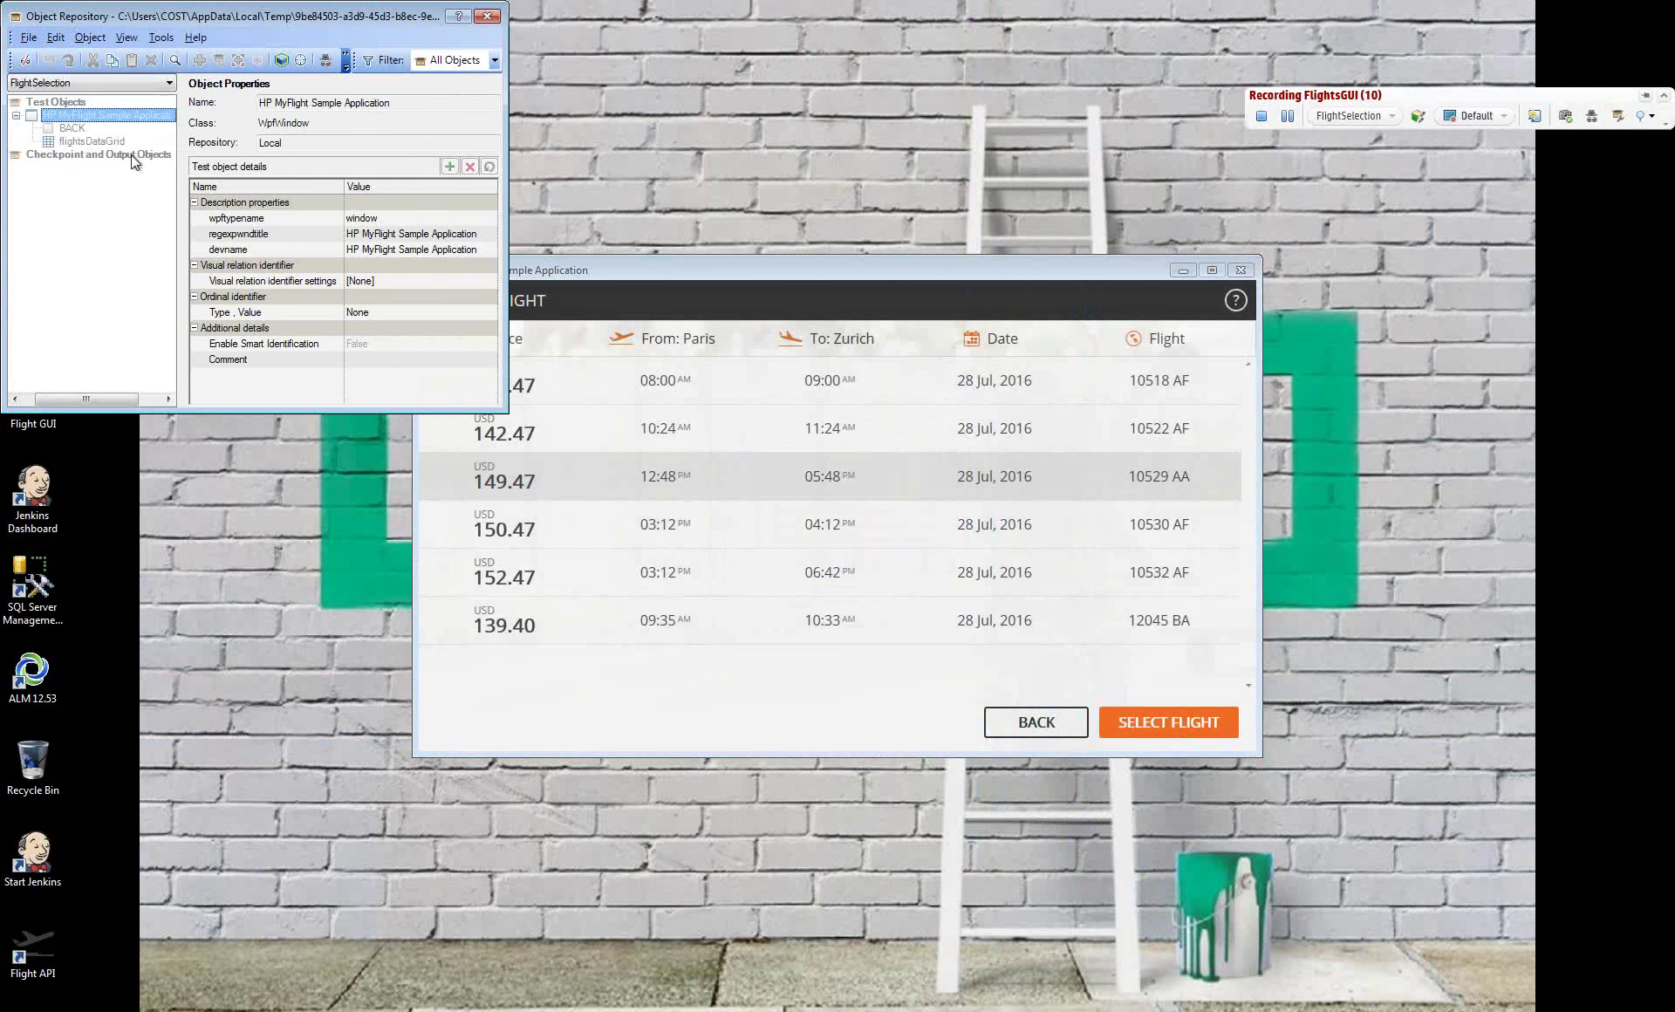
left_click(292, 61)
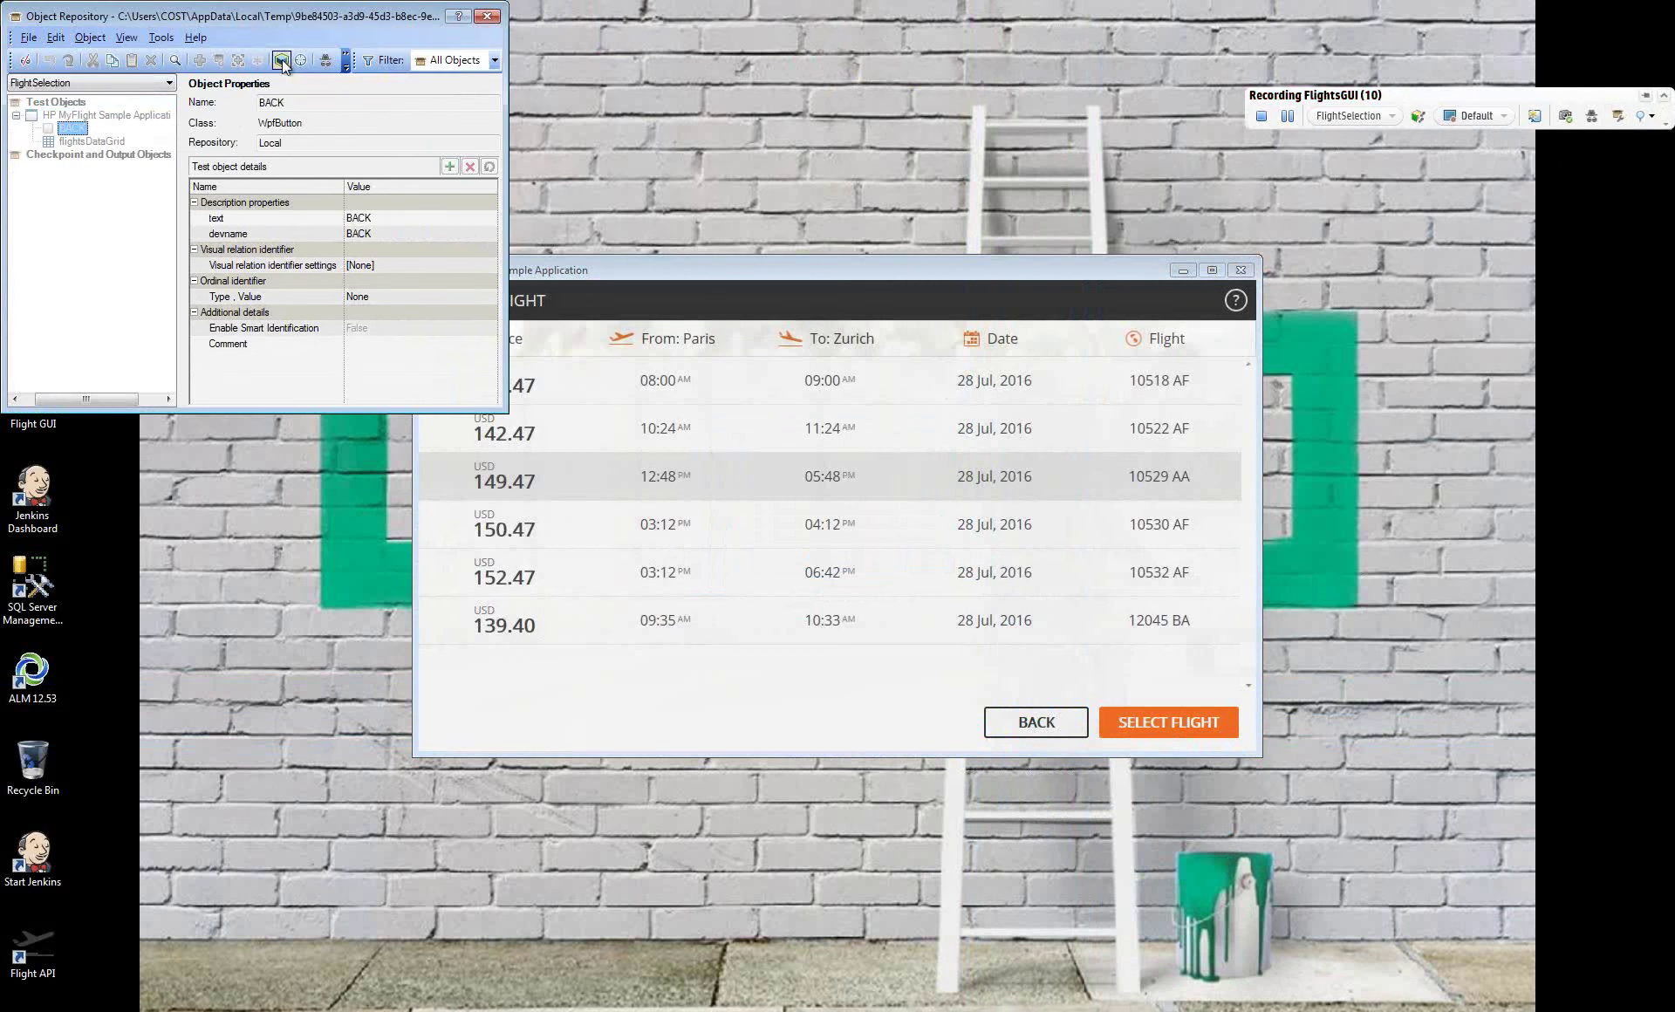
left_click(487, 17)
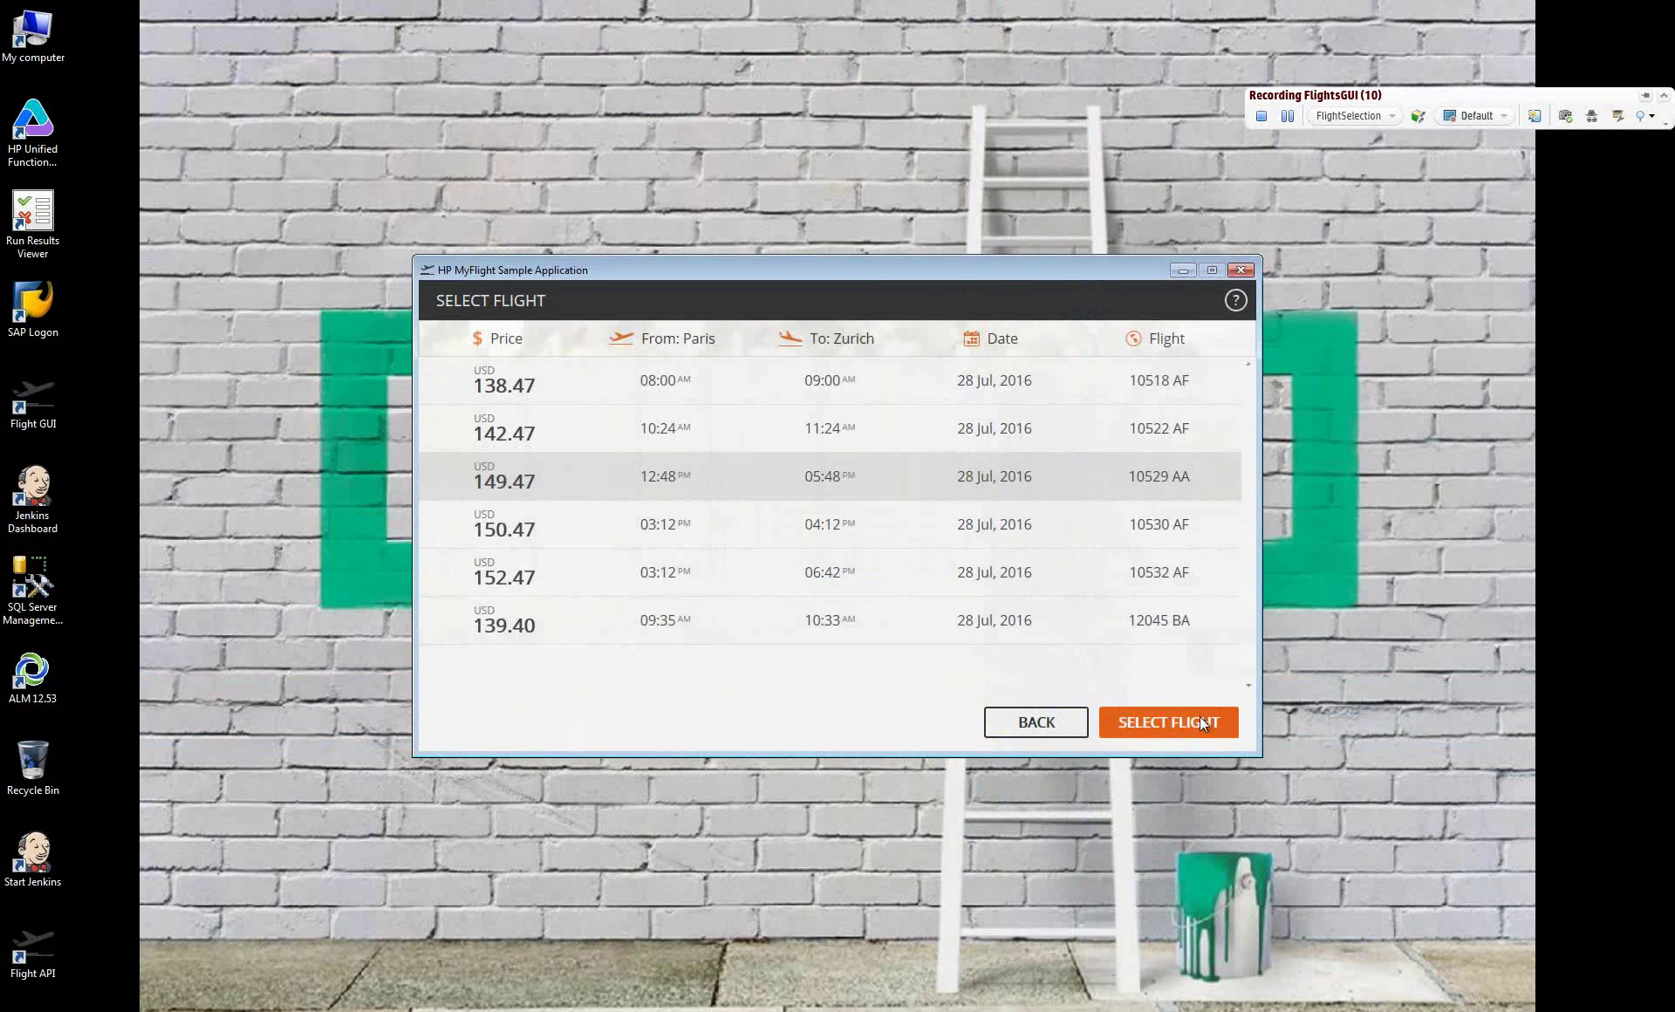
Confirm the selected flight and place the order with the passenger's name filled in
left_click(1199, 719)
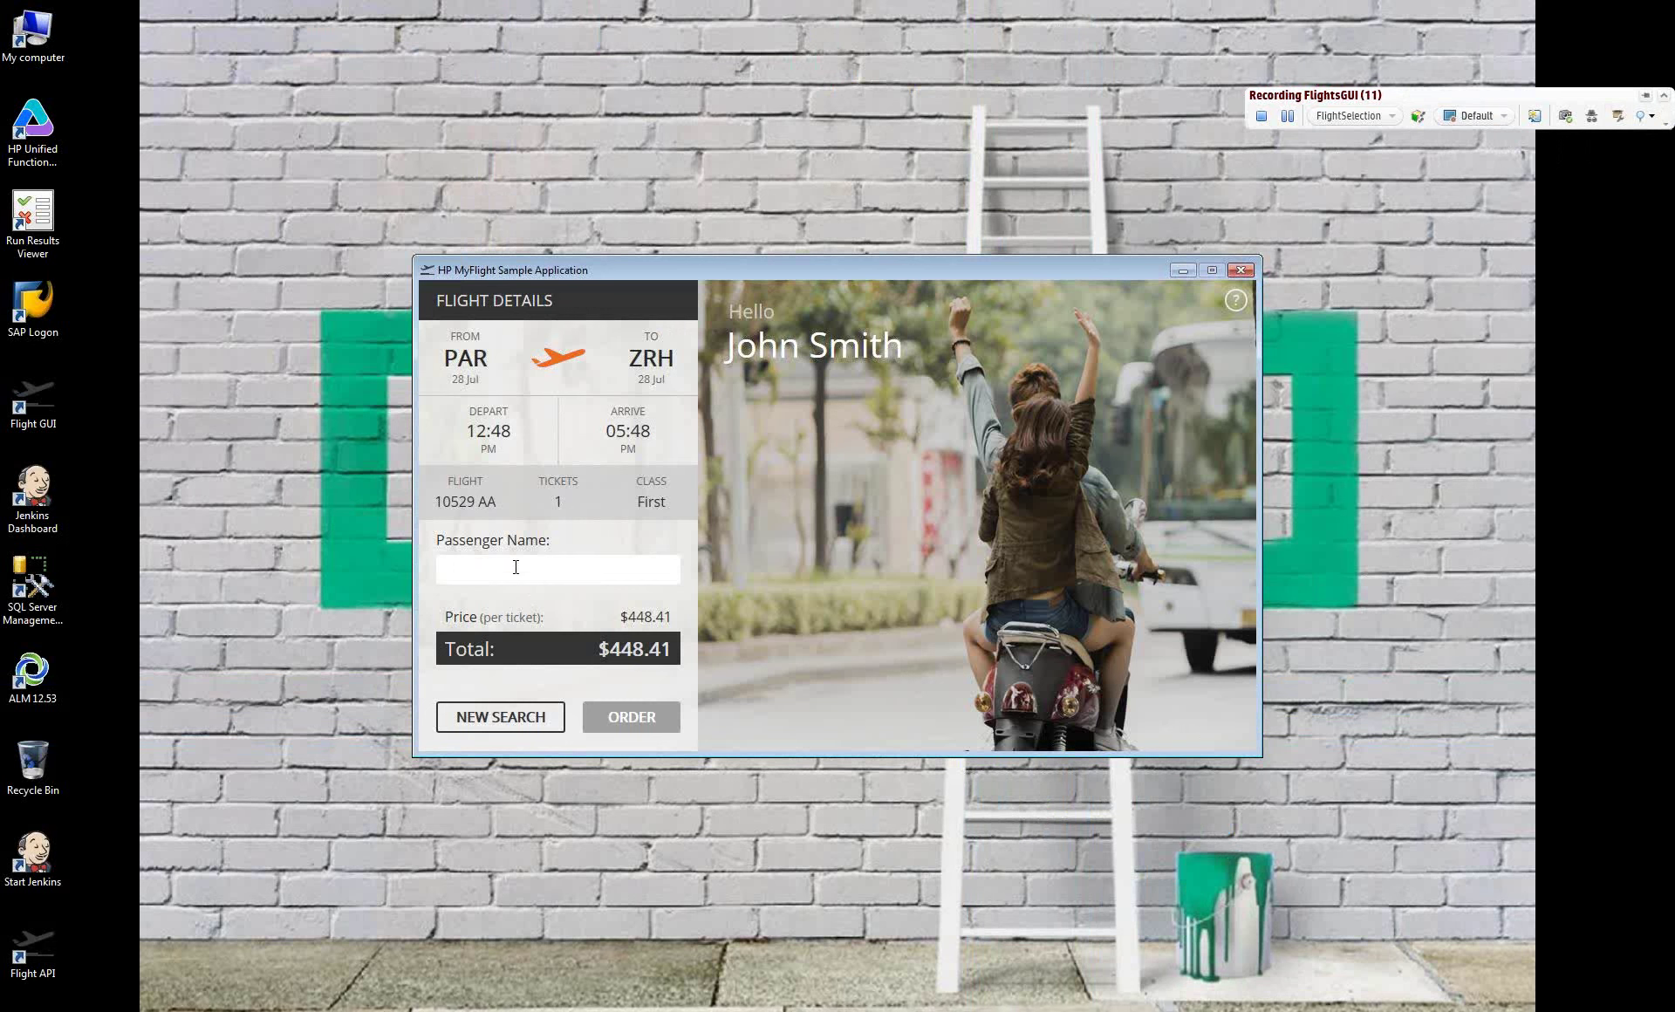
type("Weisbert")
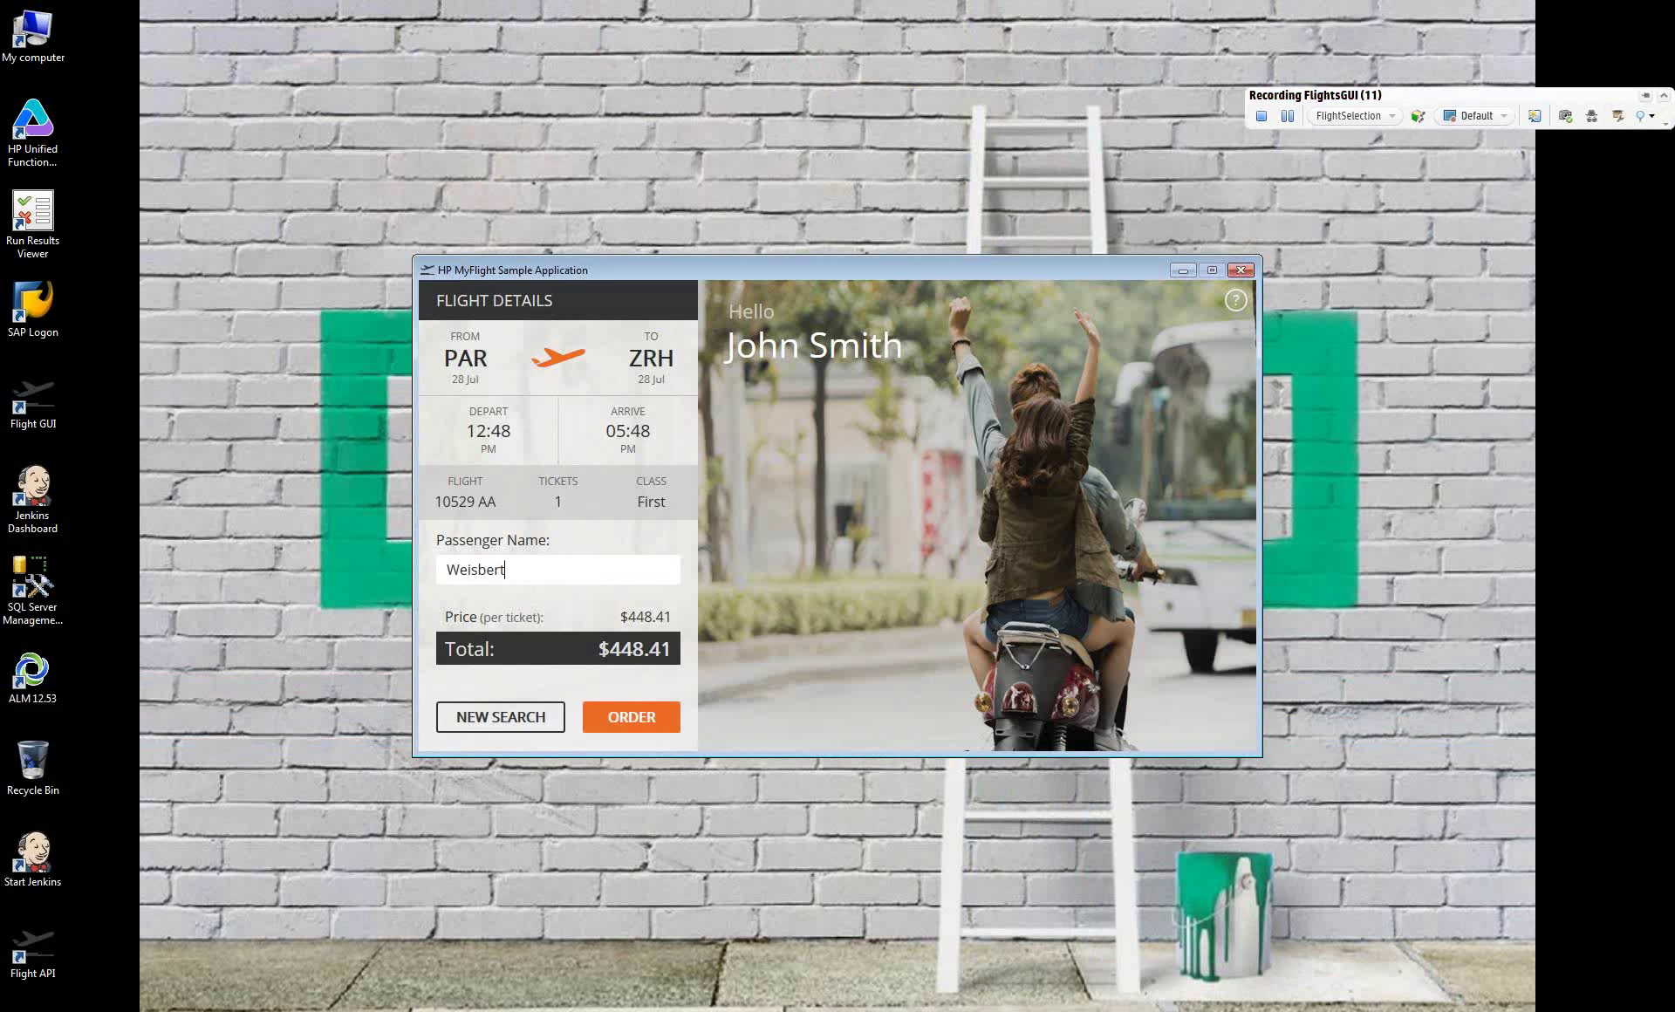
left_click(632, 720)
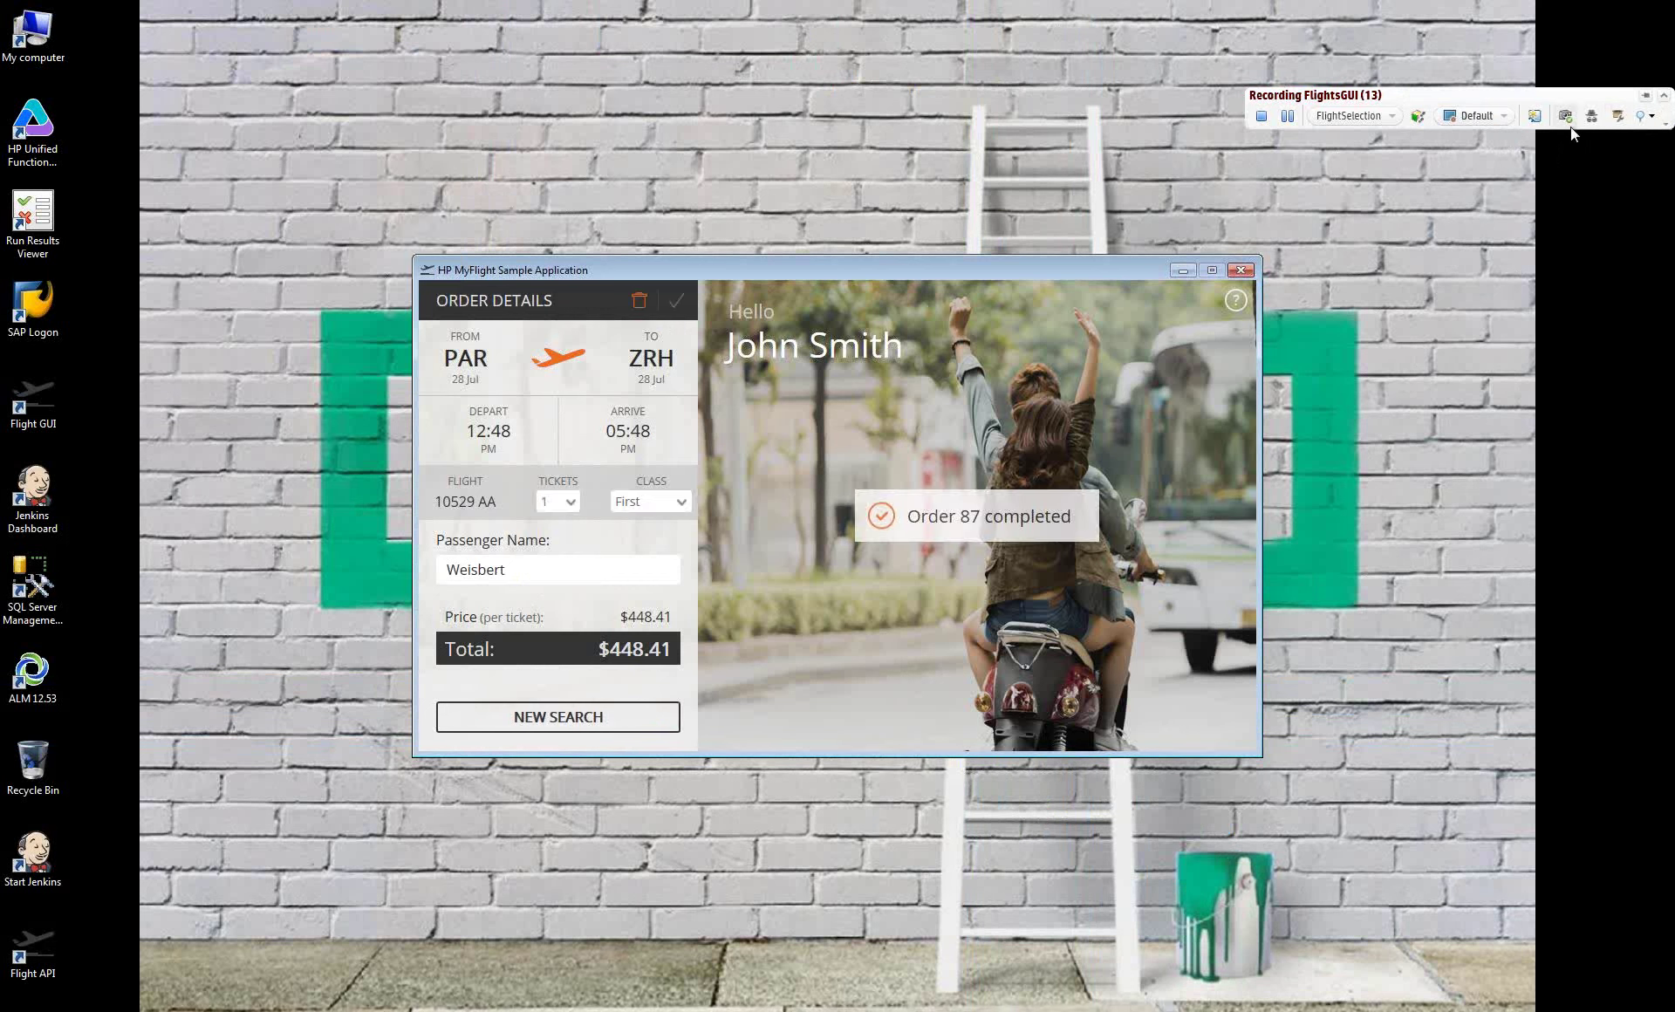
Insert a standard checkpoint on the order completion message object
left_click(1645, 120)
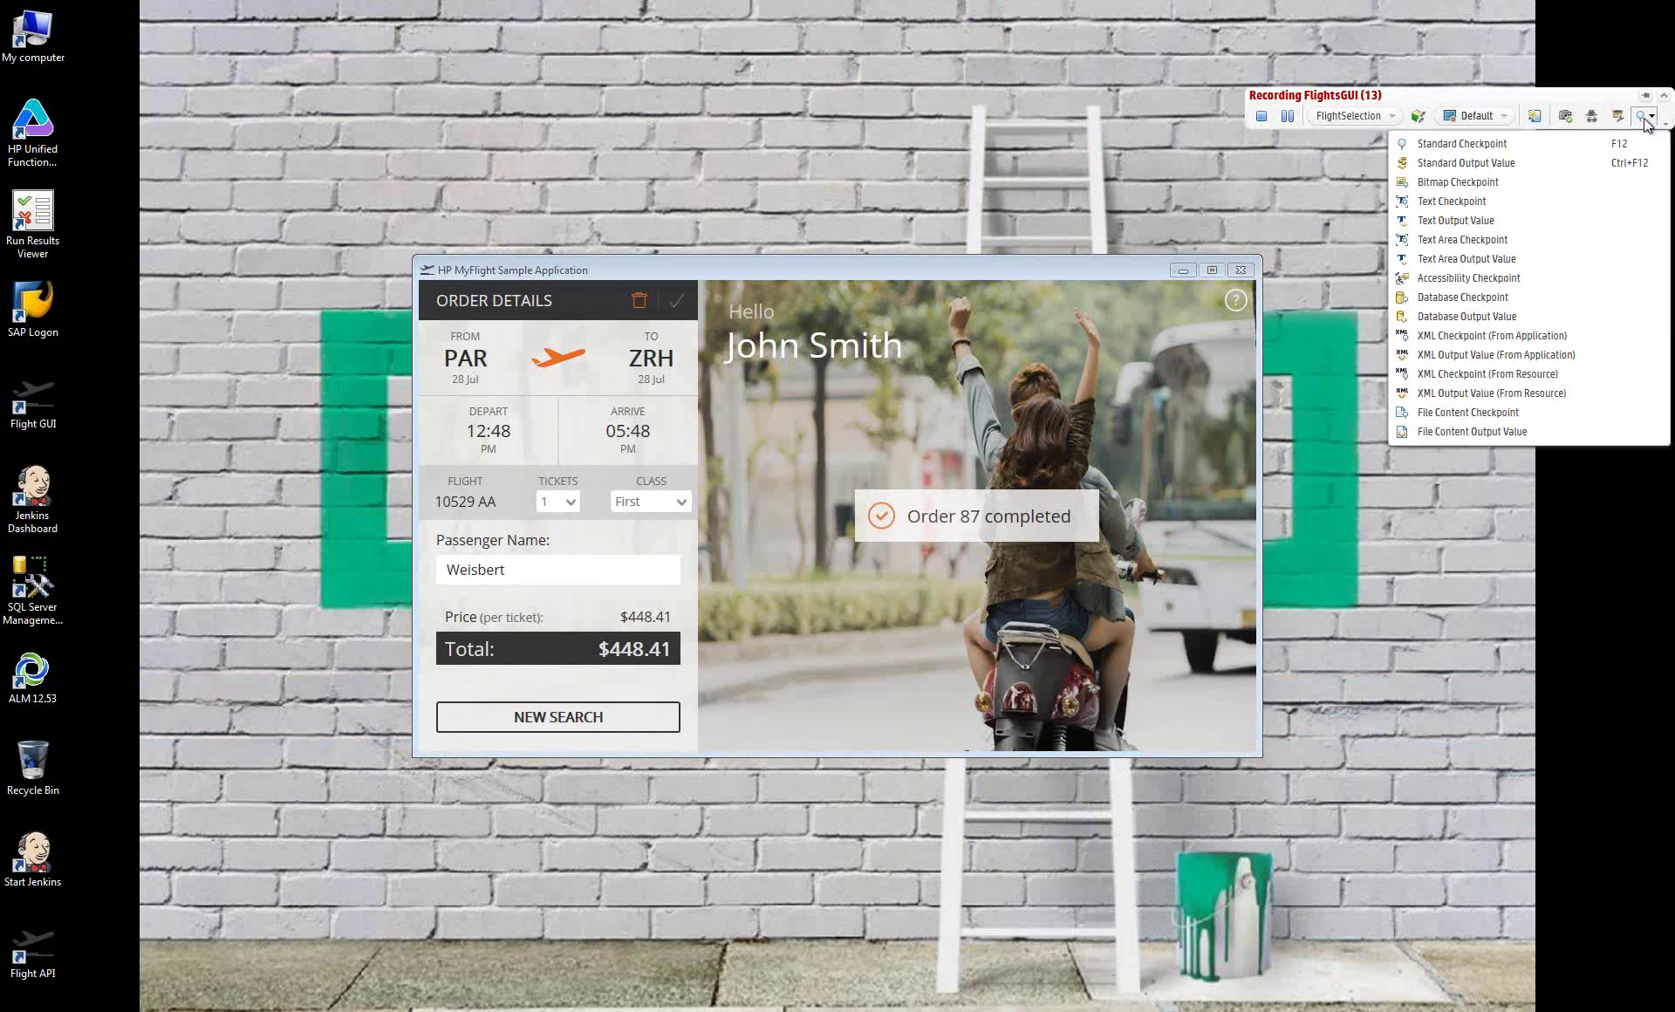
left_click(1476, 149)
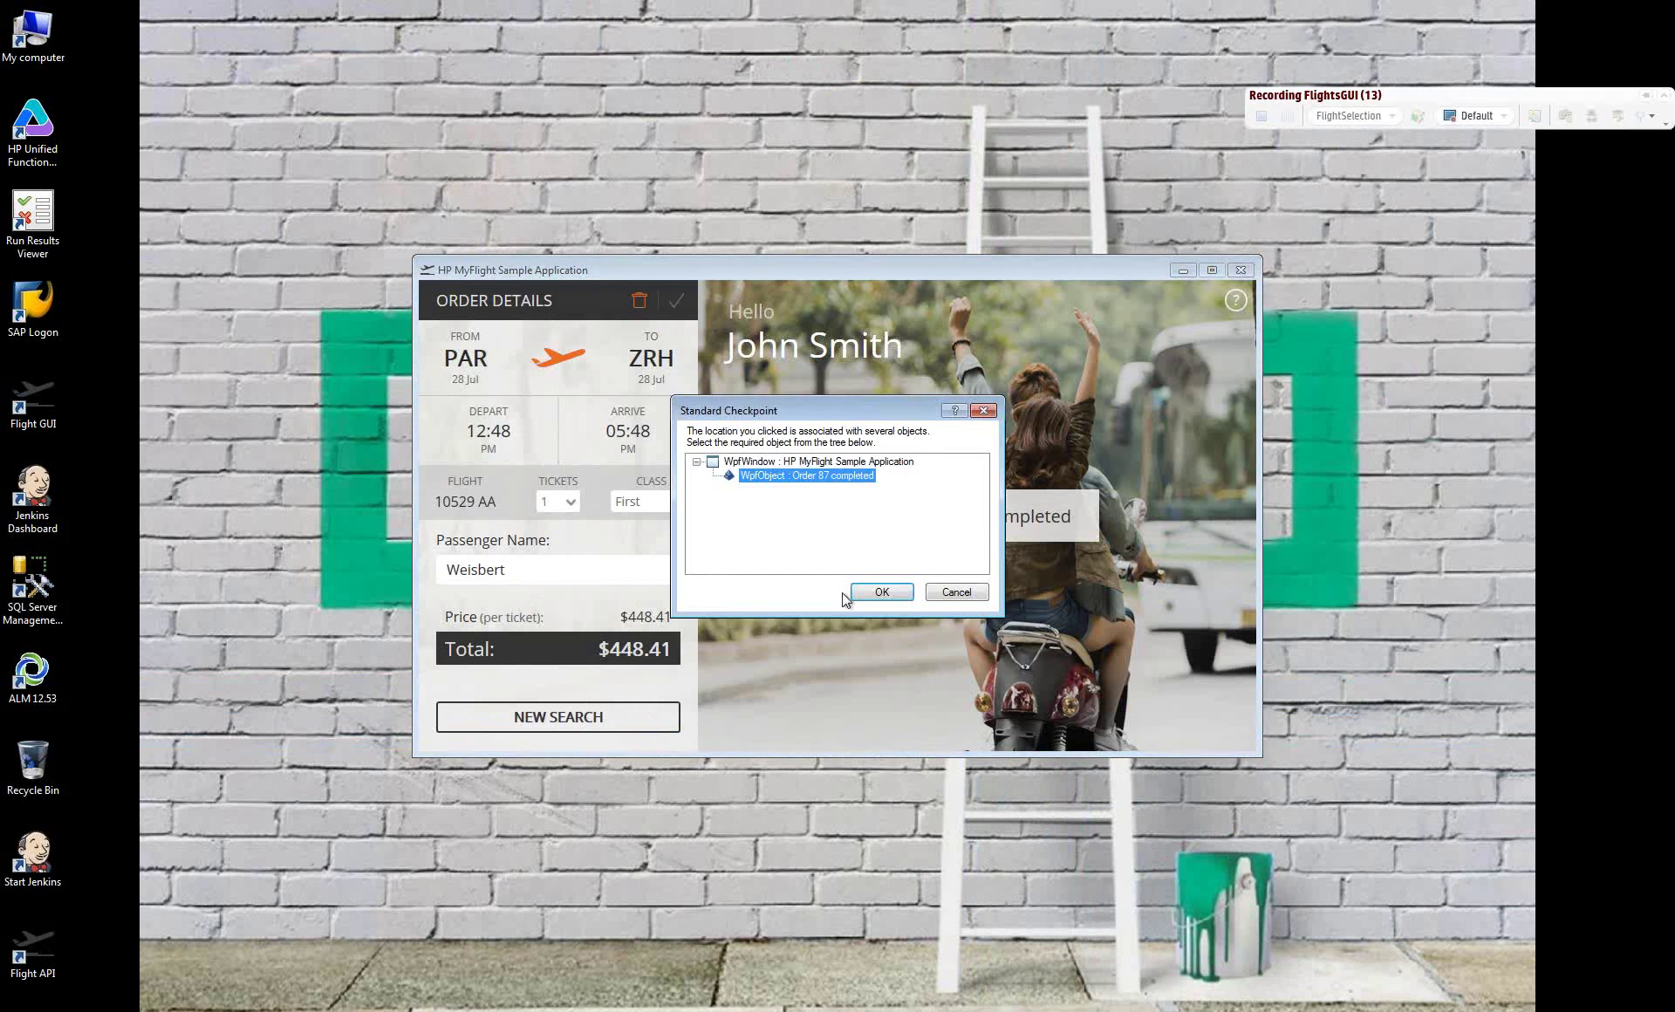
left_click(872, 593)
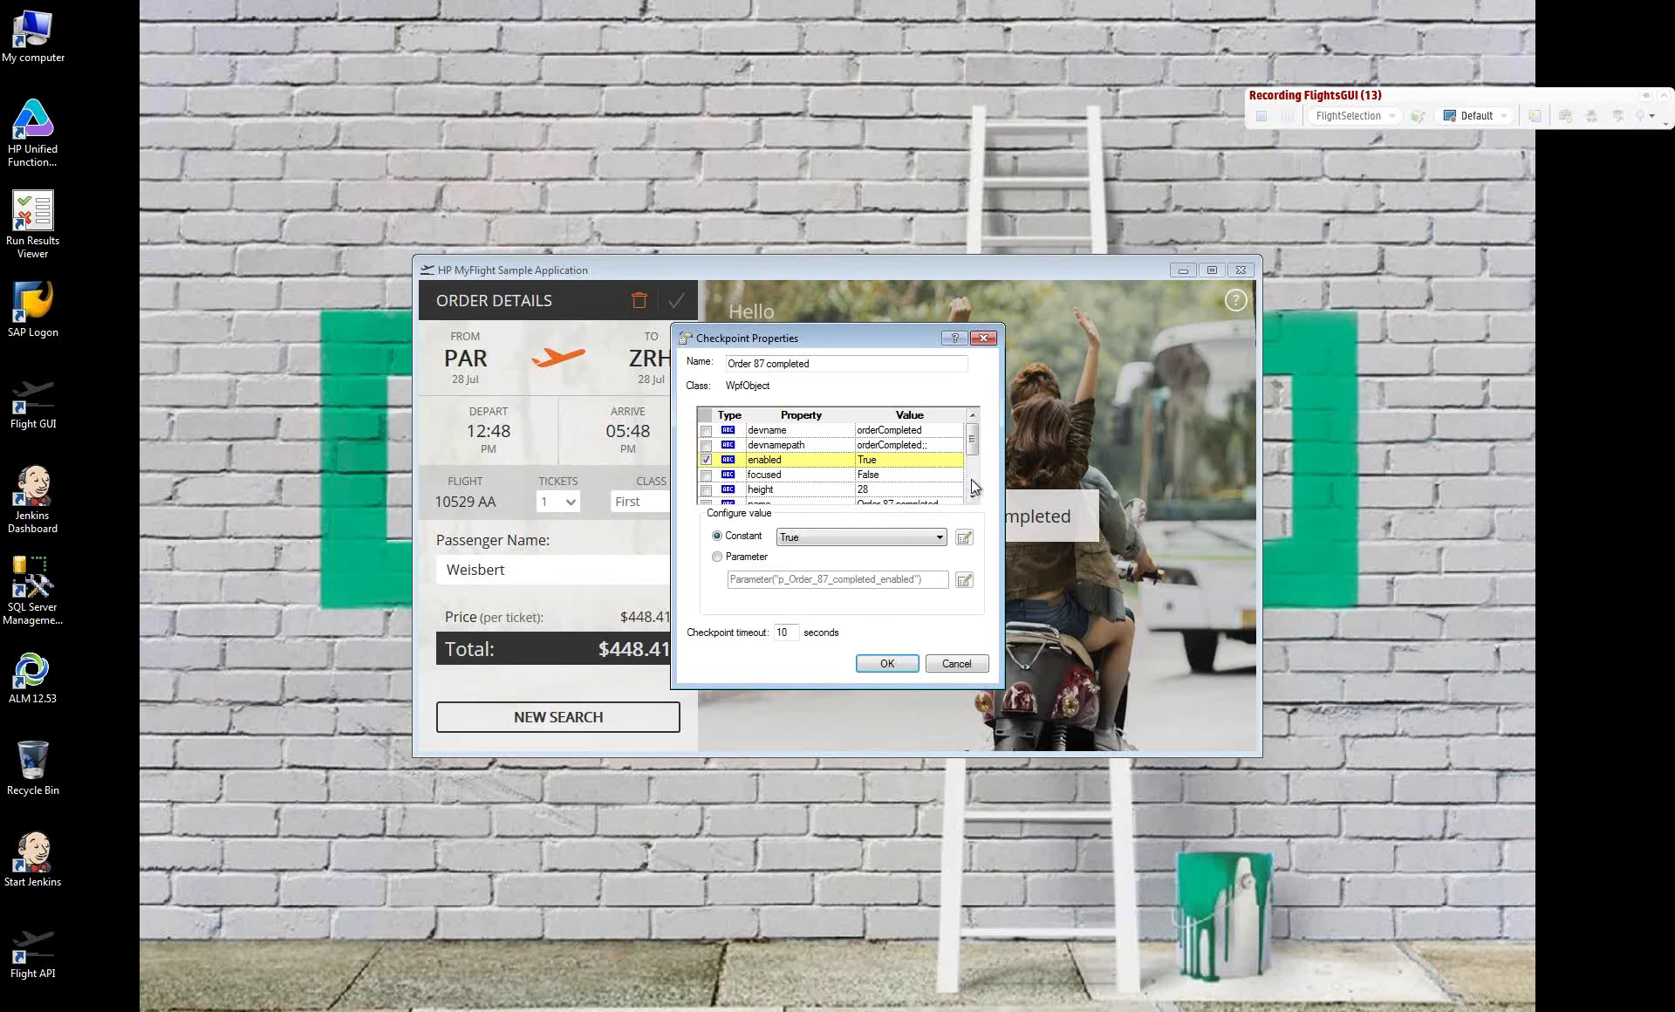
Include the name property in the checkpoint and replace the order number in its constant value with -1
left_click(973, 498)
left_click(974, 498)
left_click(705, 474)
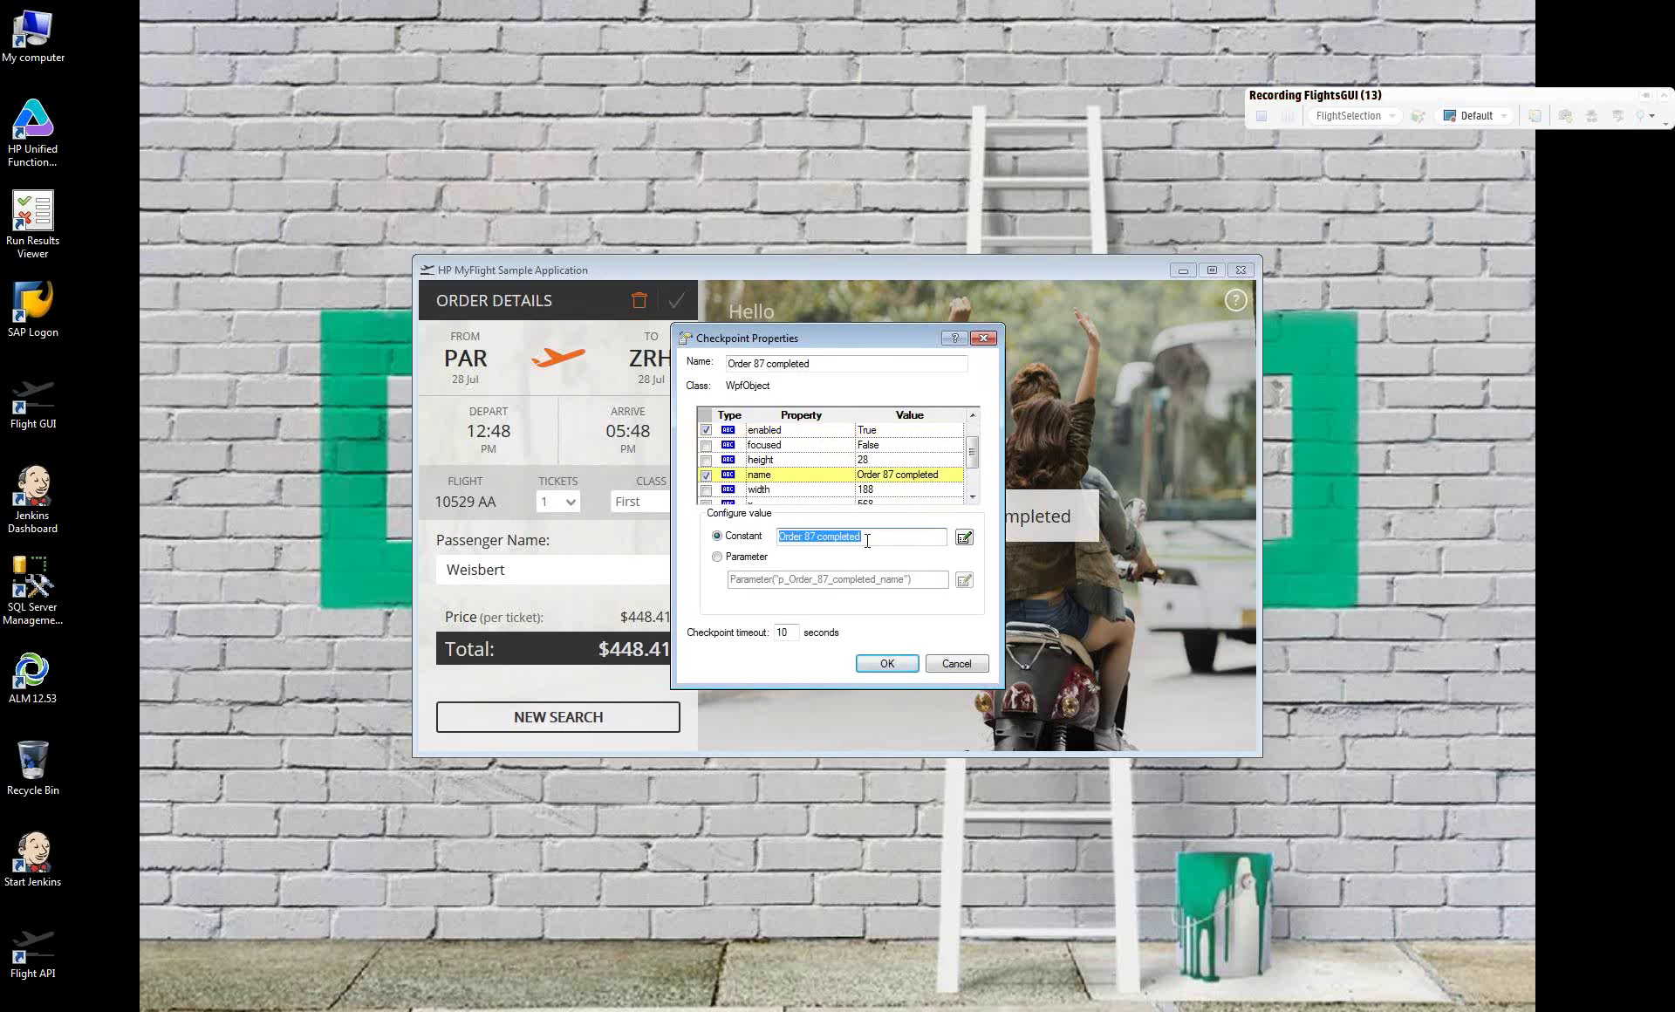
double_click(807, 538)
type("-1")
left_click(885, 664)
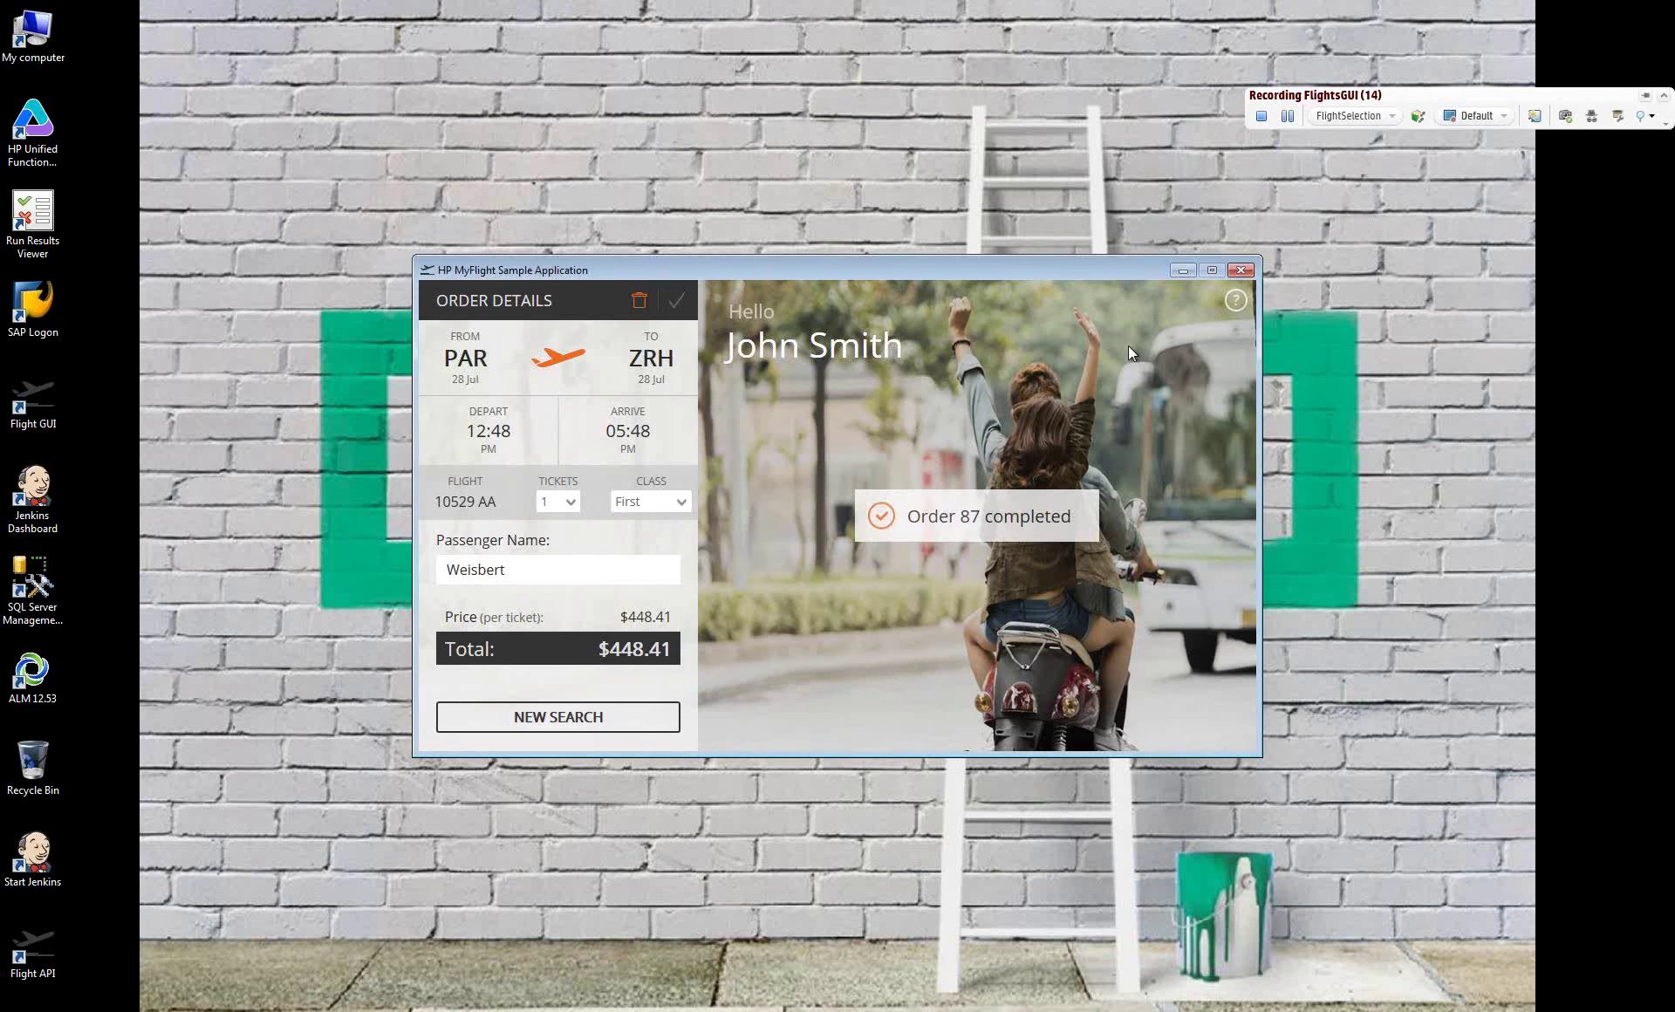
Stop the recording and review the Login, BookAFlight and FlightSelection components in the FlightsGUI test
left_click(1264, 119)
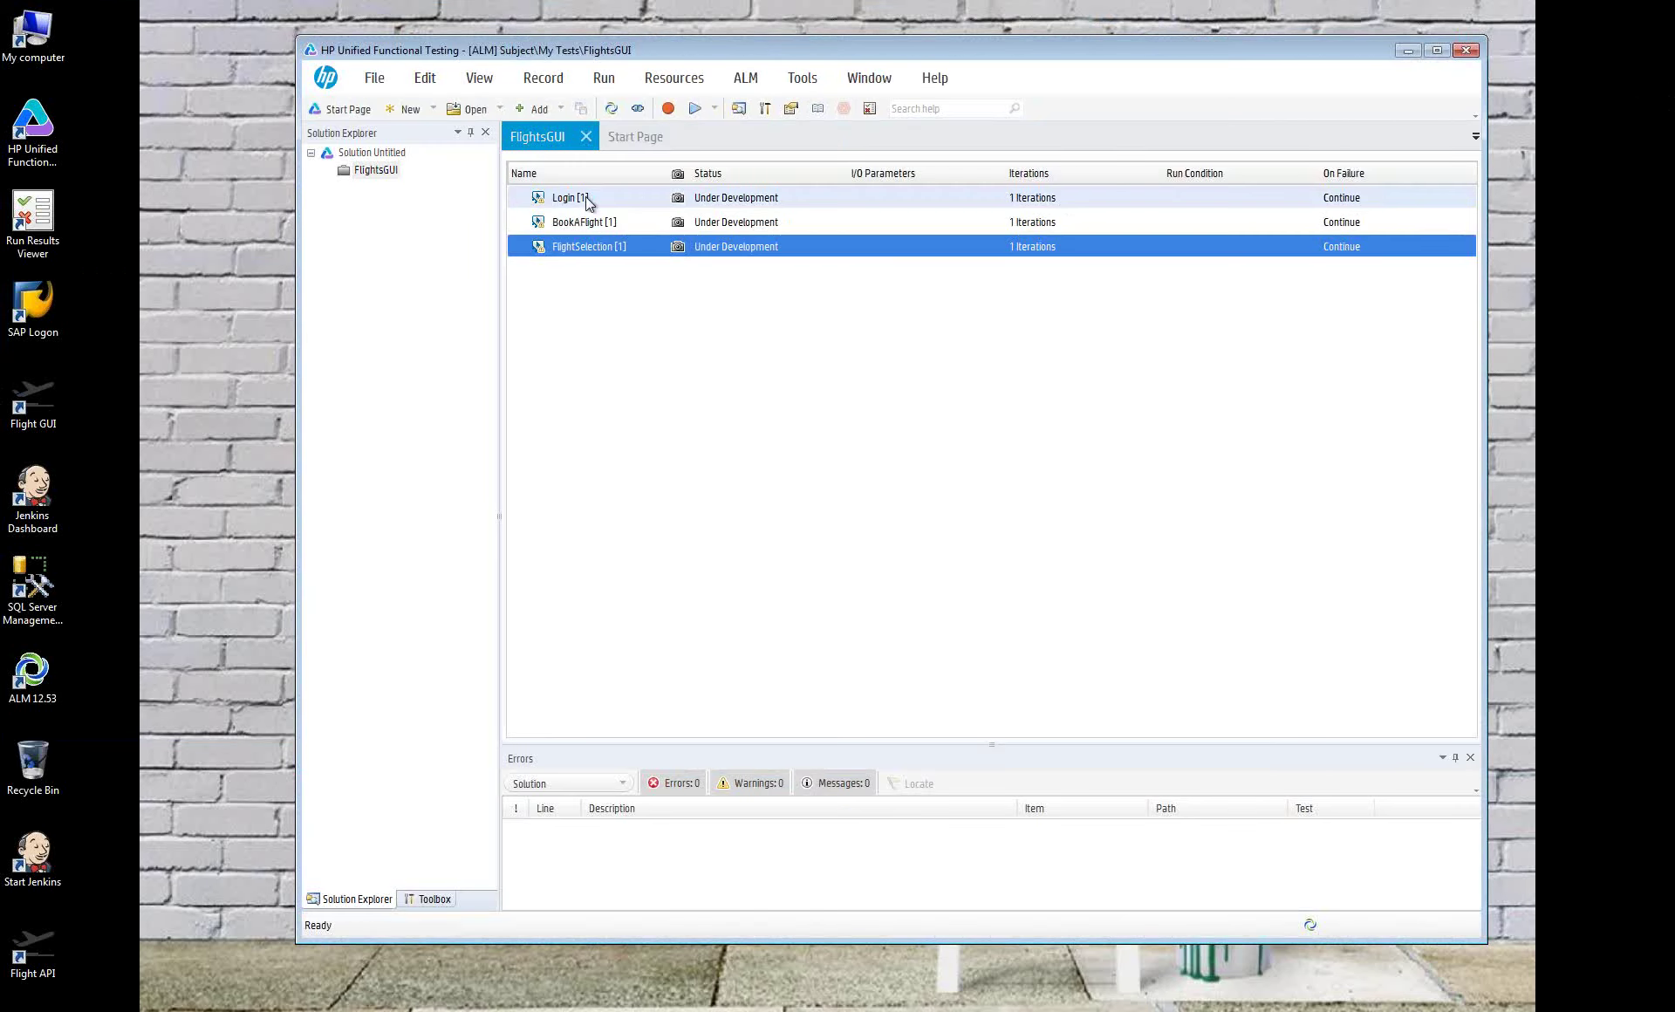
left_click(585, 197)
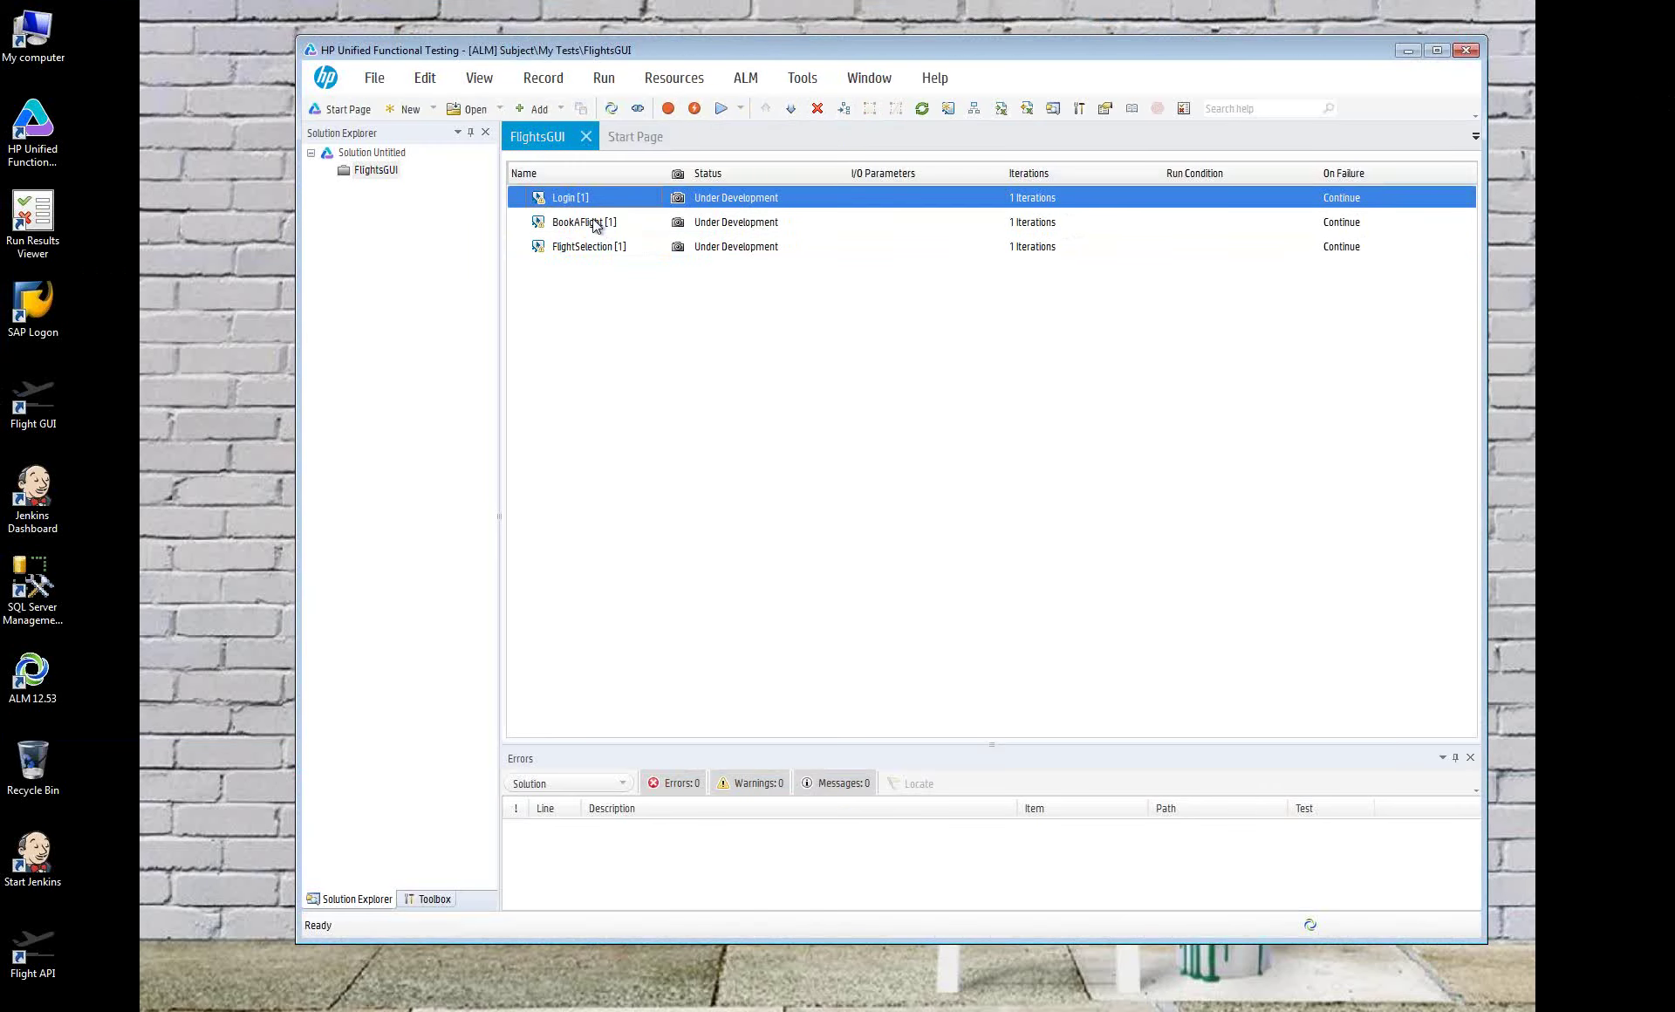
left_click(594, 223)
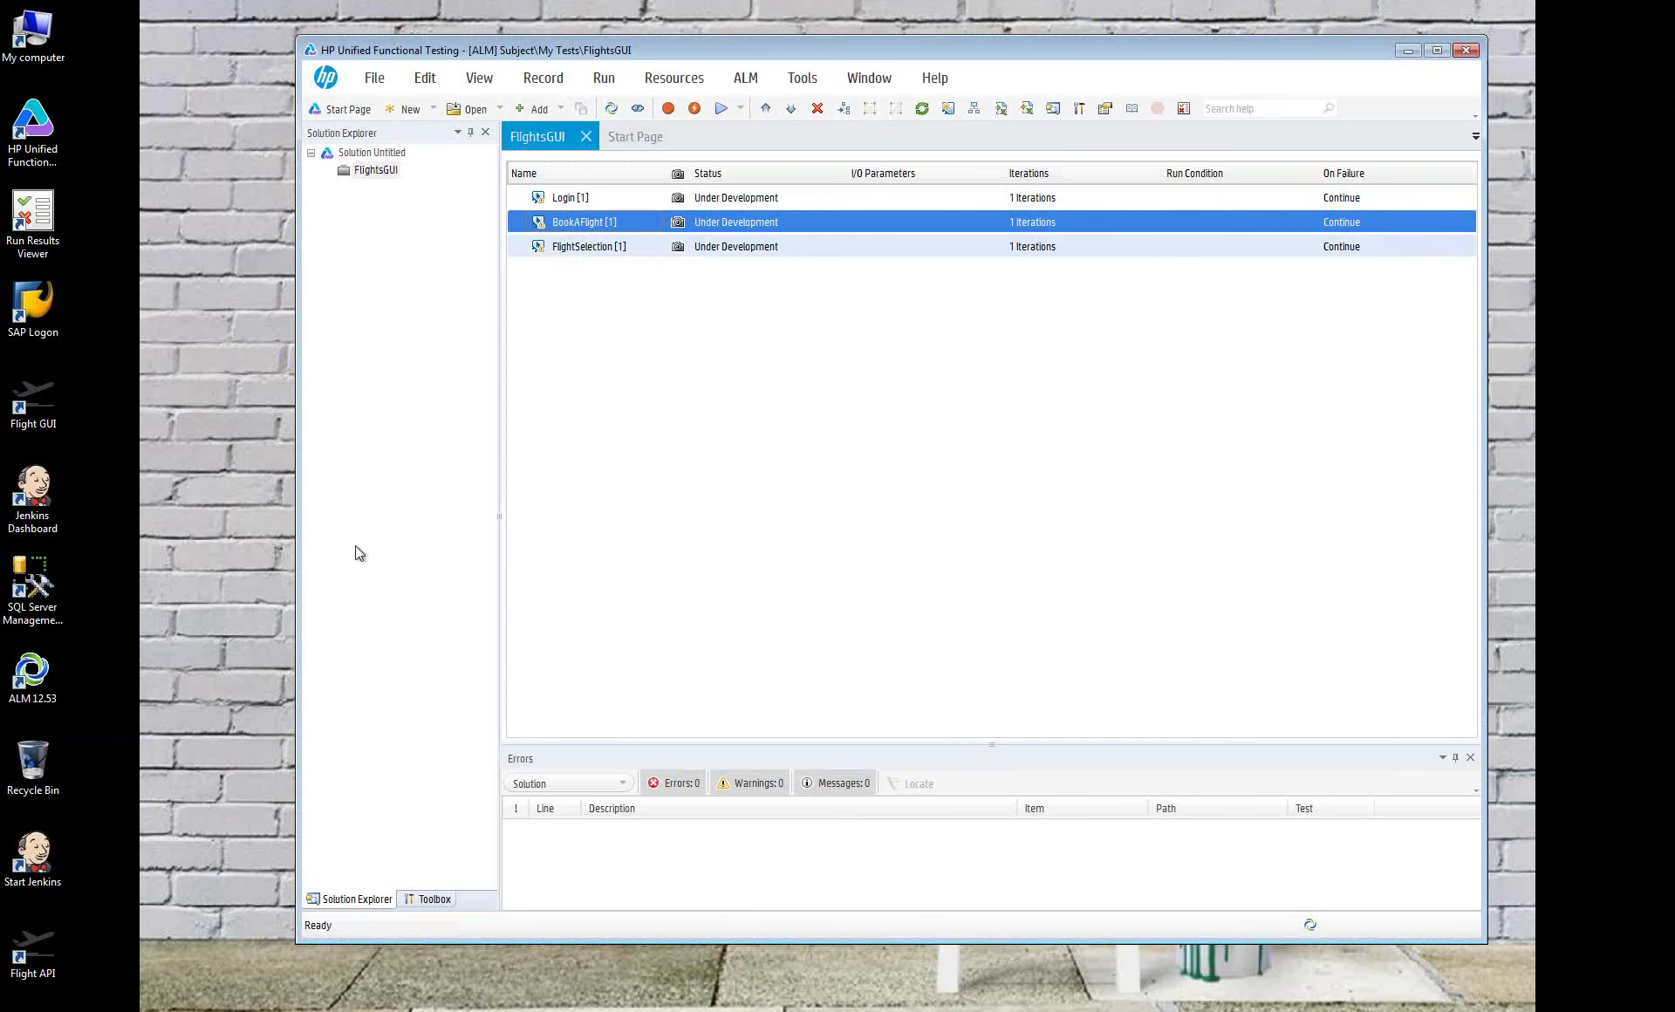
left_click(590, 247)
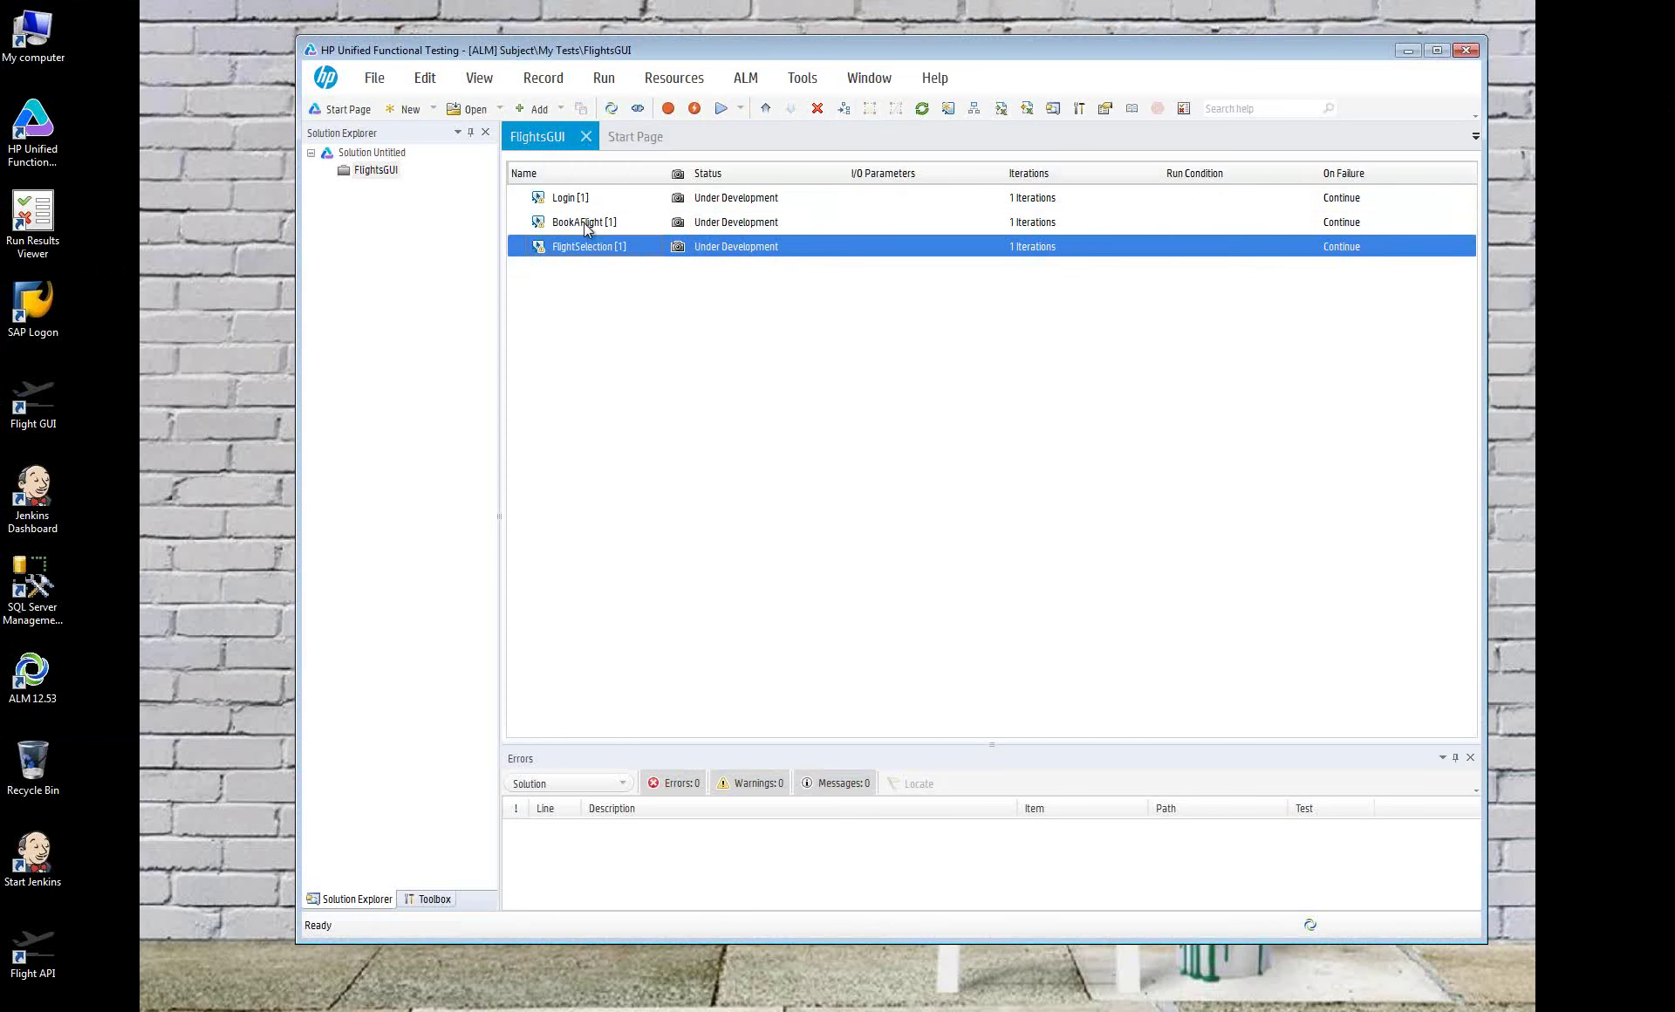
left_click(583, 223)
left_click(587, 247)
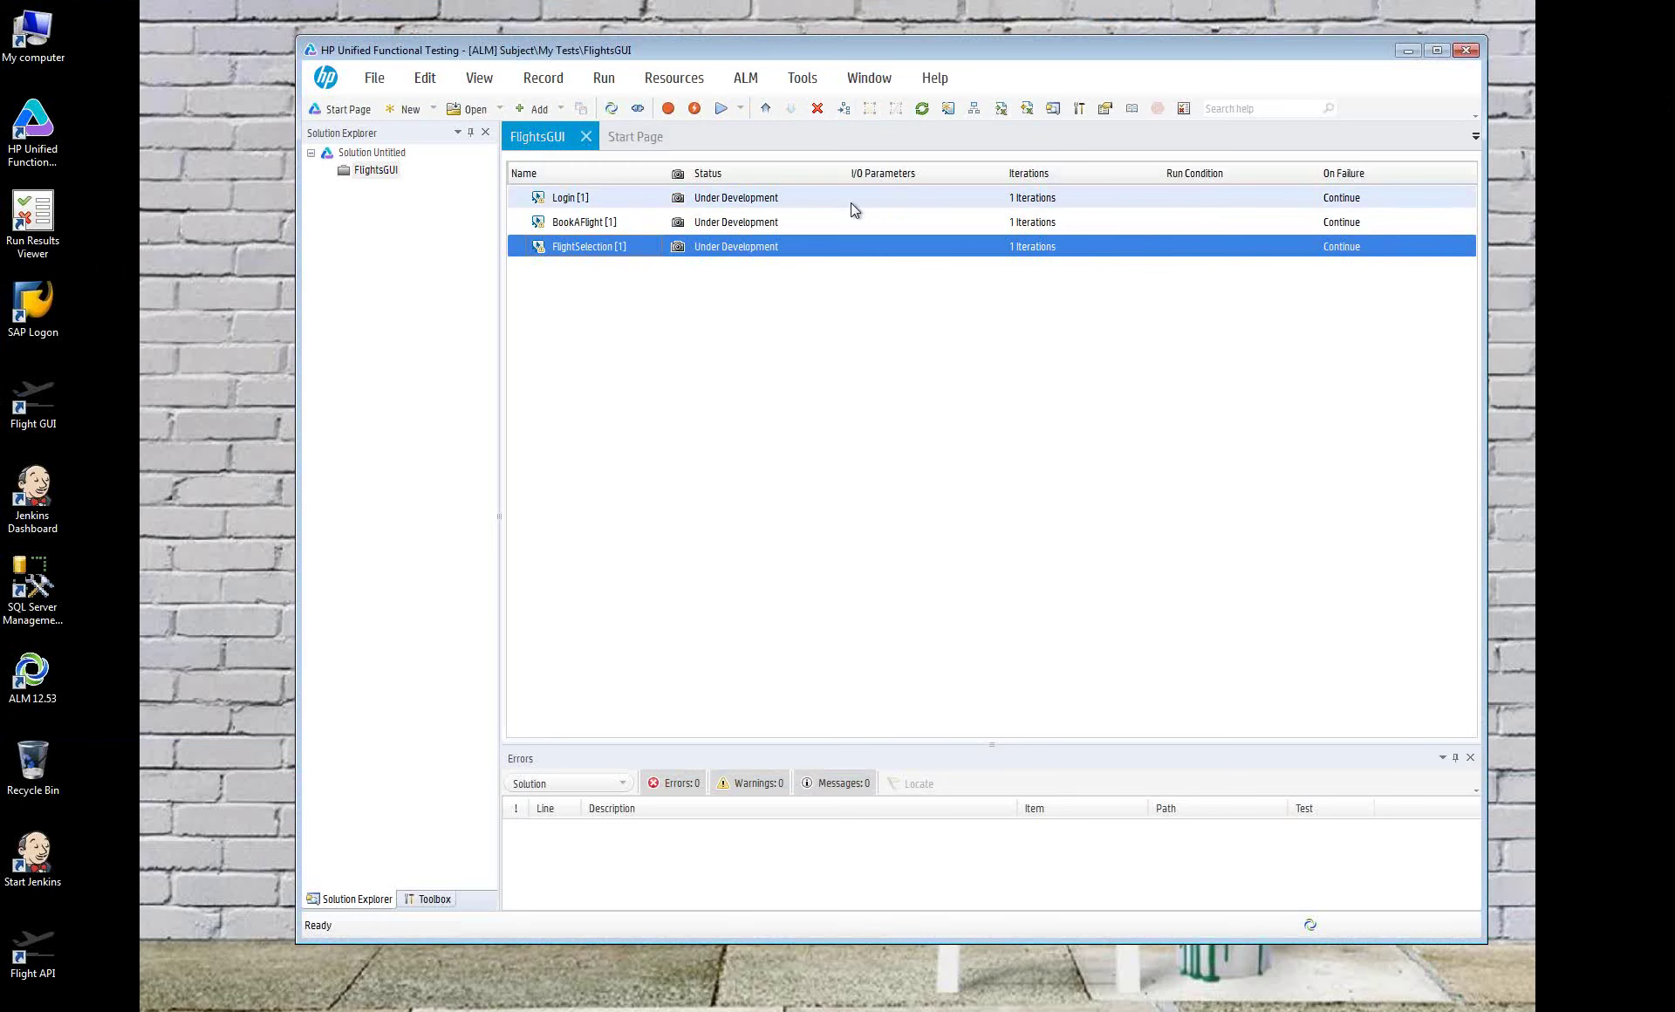
Show the test as a flow diagram, move BookAFlight ahead of Login, and restore Login to first place
left_click(976, 110)
left_click_drag(991, 364, 972, 264)
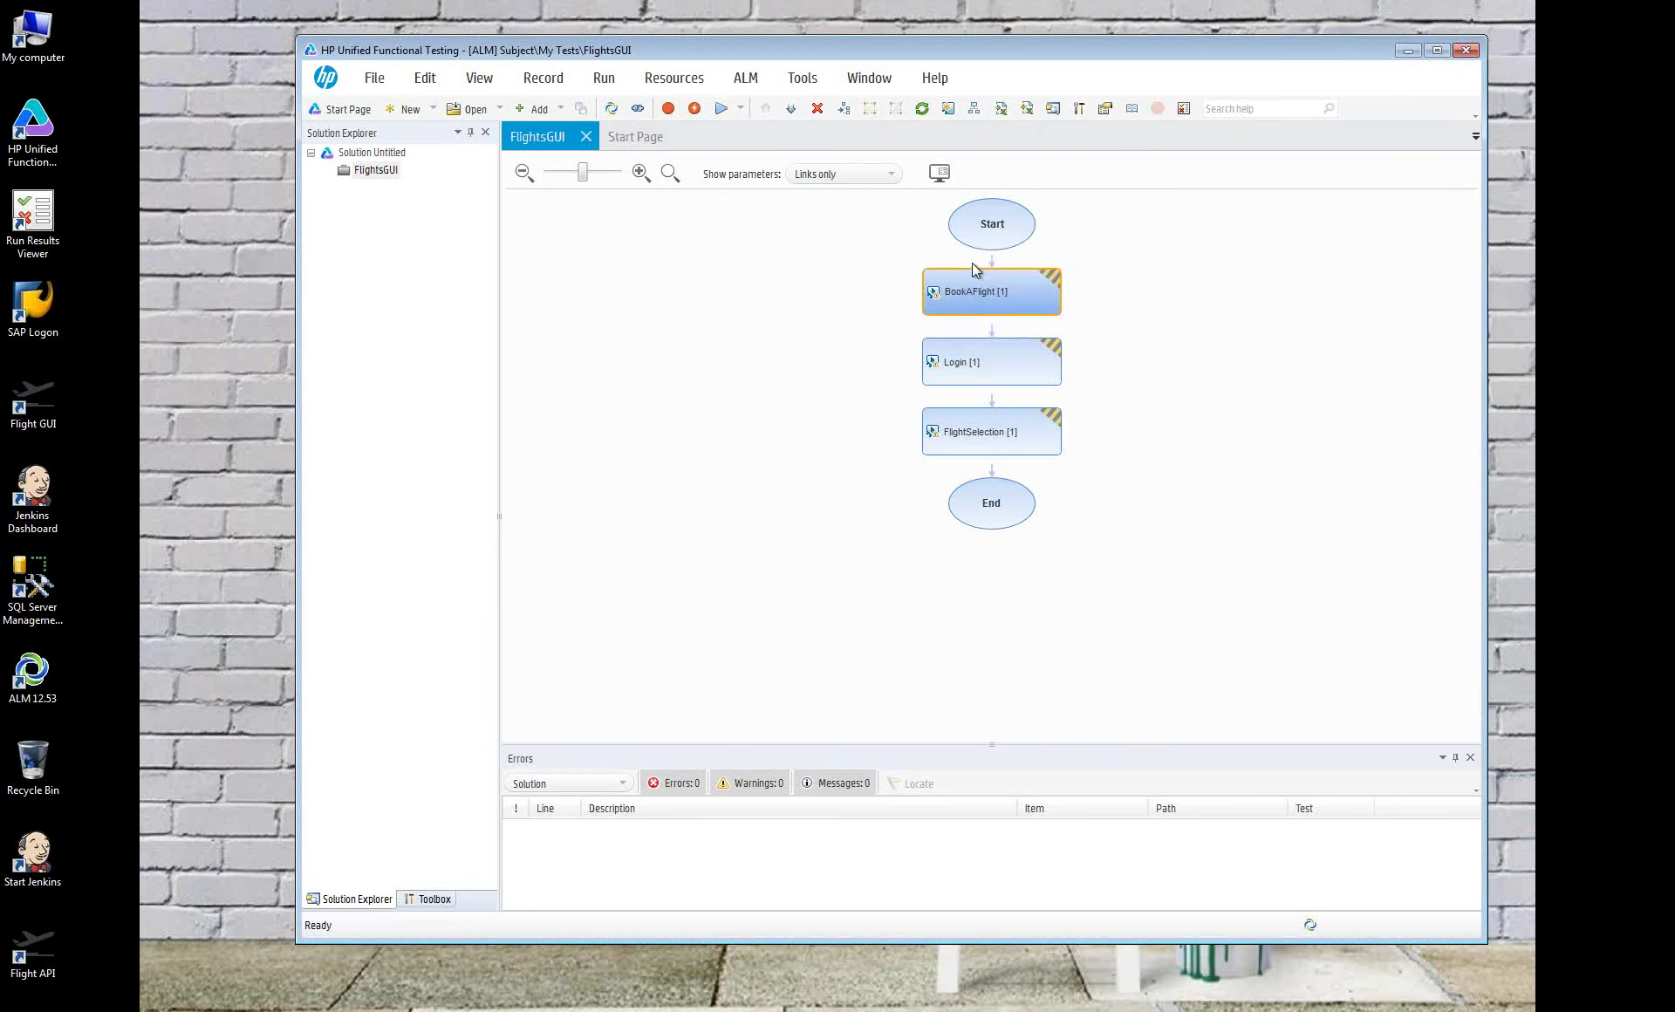
left_click_drag(982, 370, 963, 269)
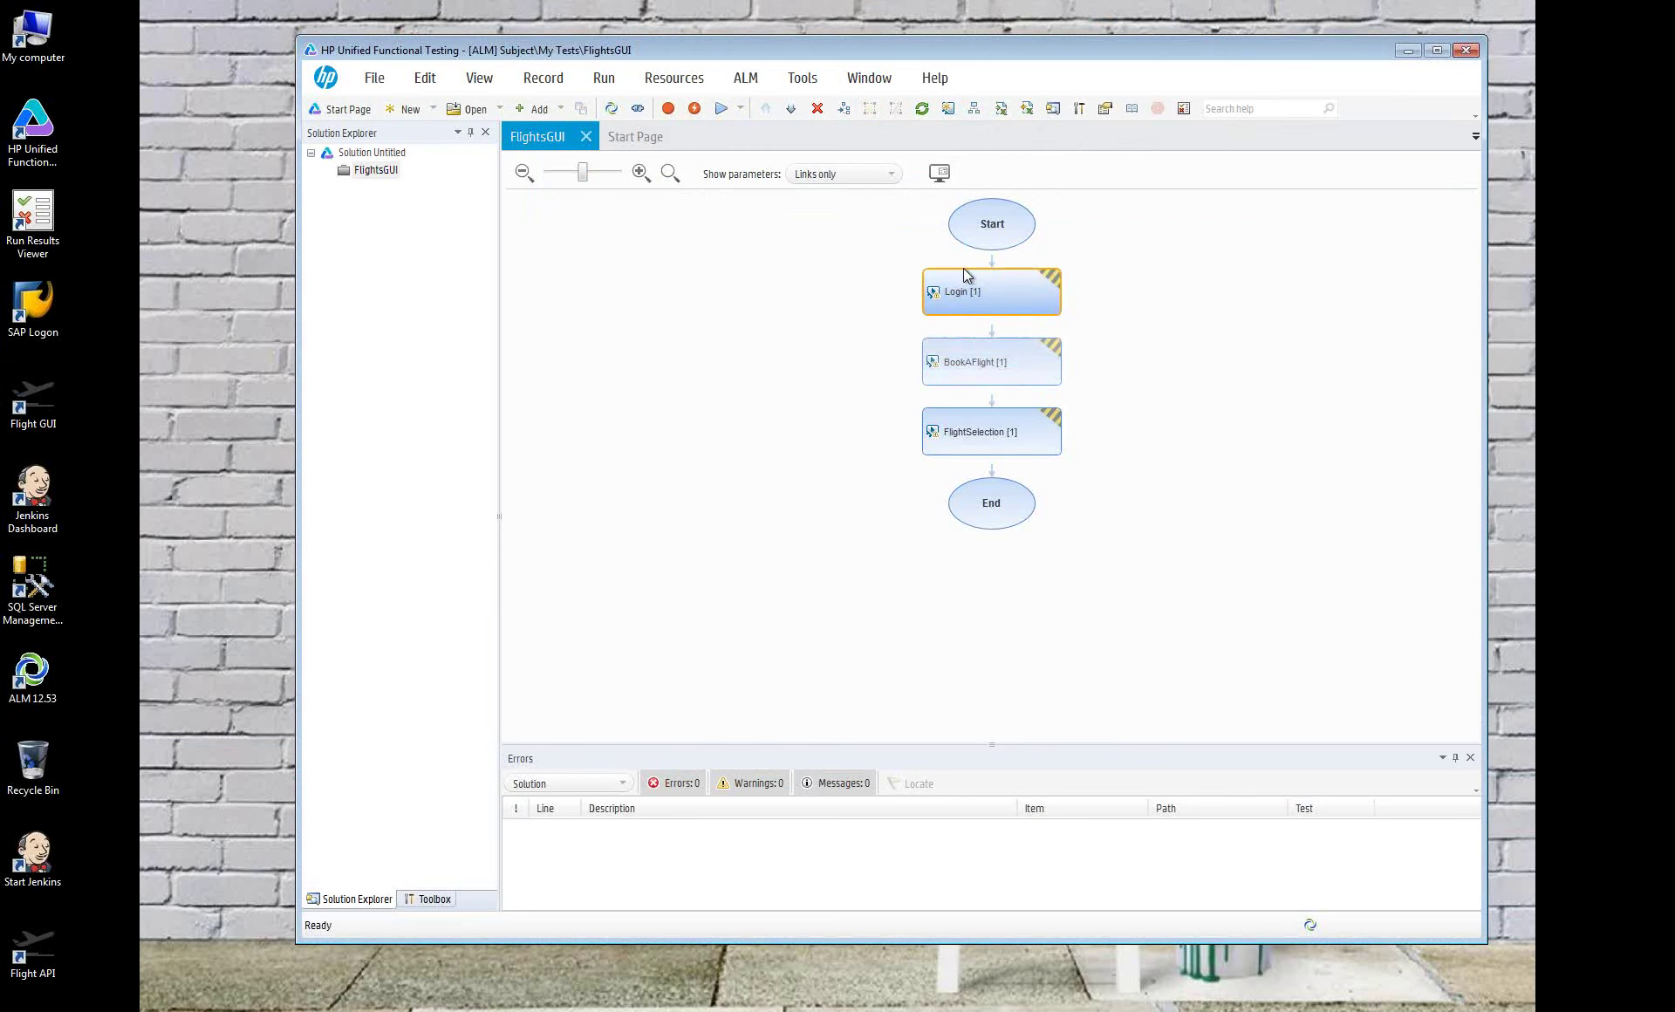
Show the available components in the toolbox and expand the Components folder
left_click(436, 899)
left_click(470, 188)
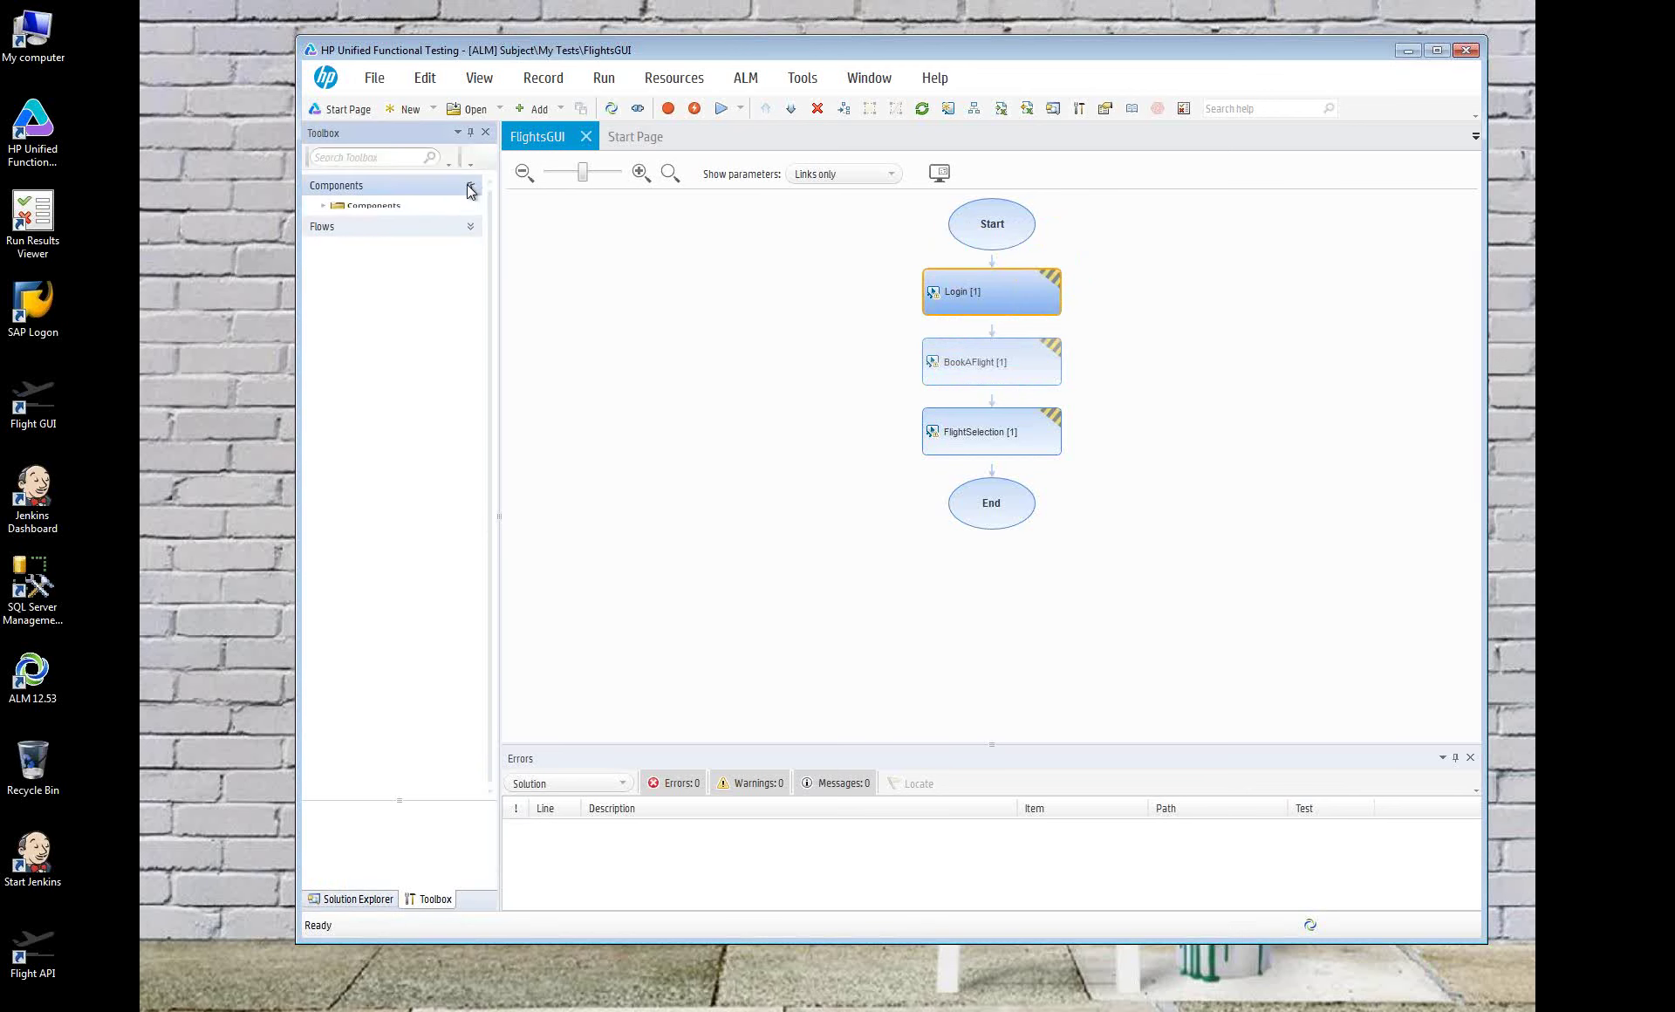
left_click(323, 215)
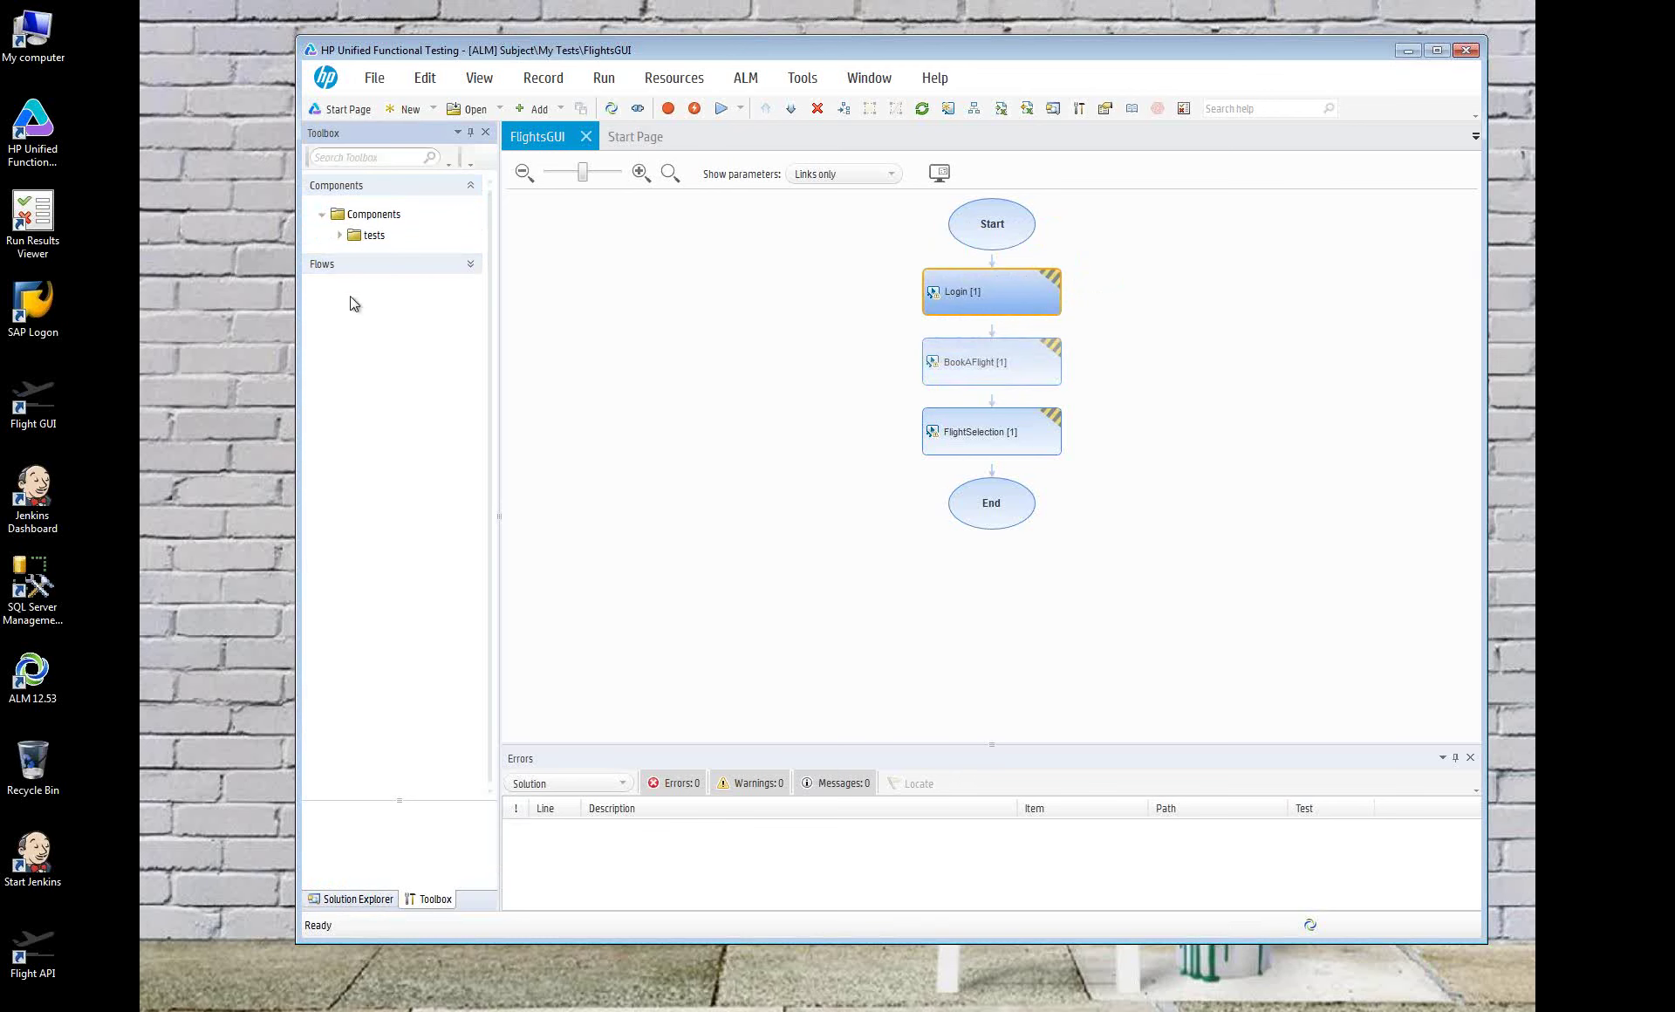
Return to the solution's contents and show the FlightsGUI test as a grid, reviewing its Login, BookAFlight and FlightSelection components
left_click(352, 900)
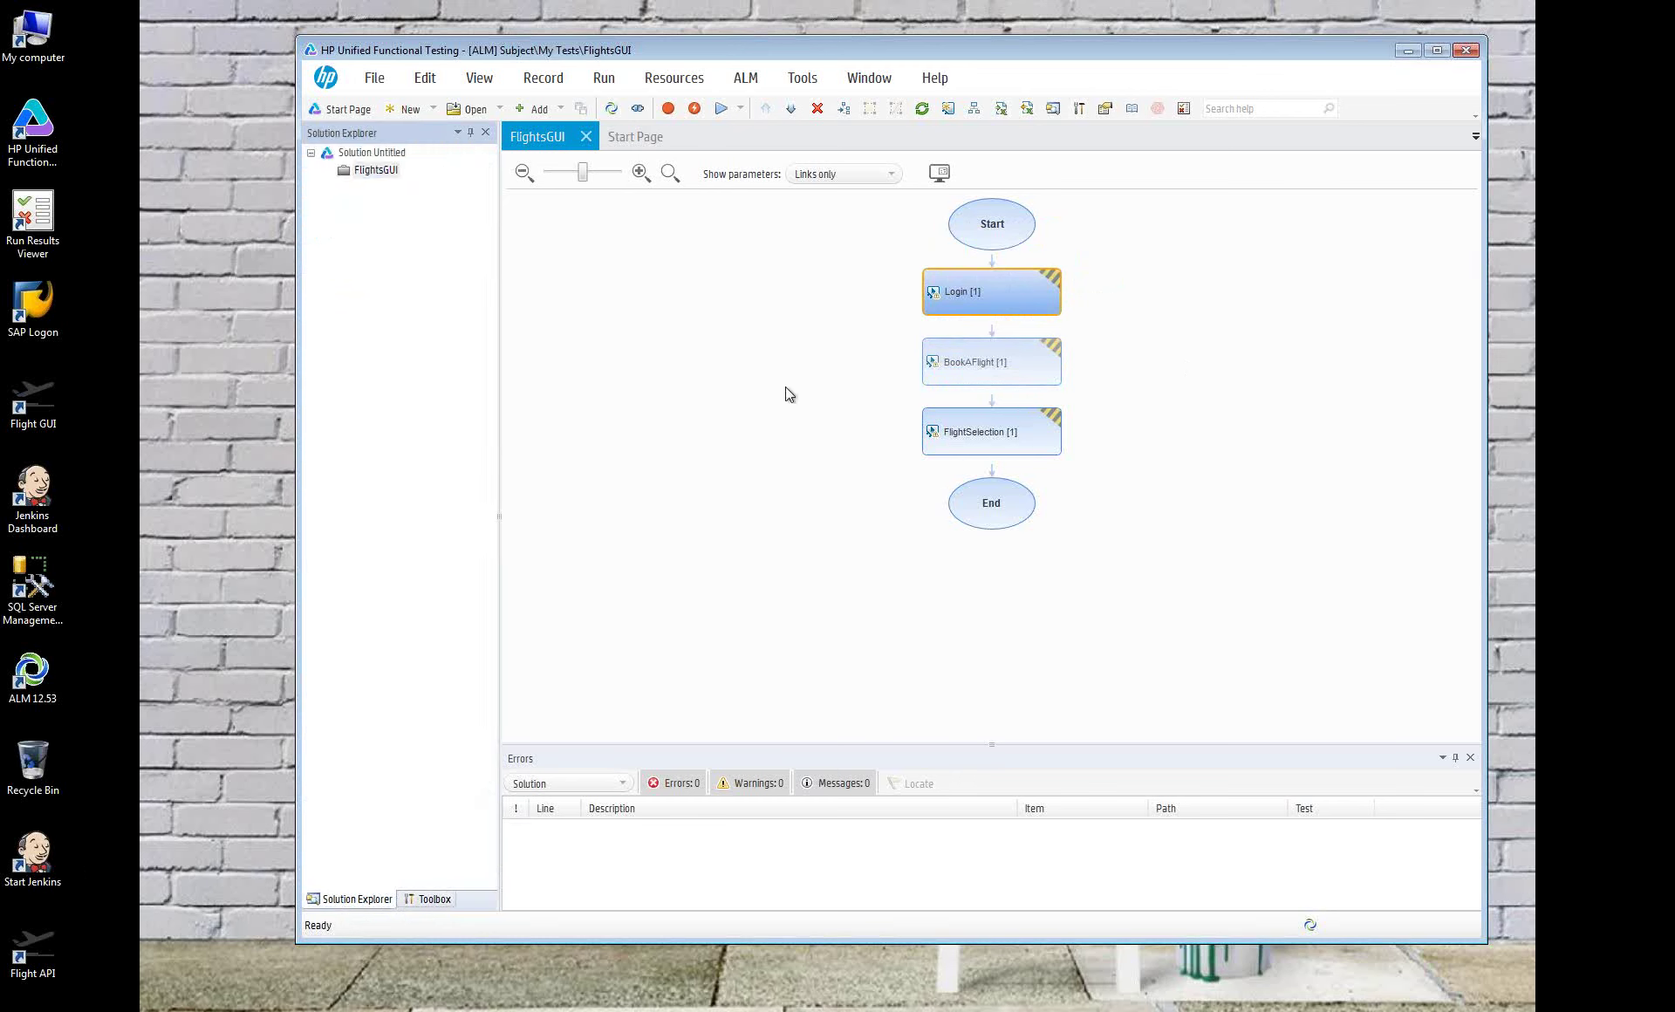
left_click(975, 109)
left_click(593, 222)
left_click(593, 246)
left_click(582, 203)
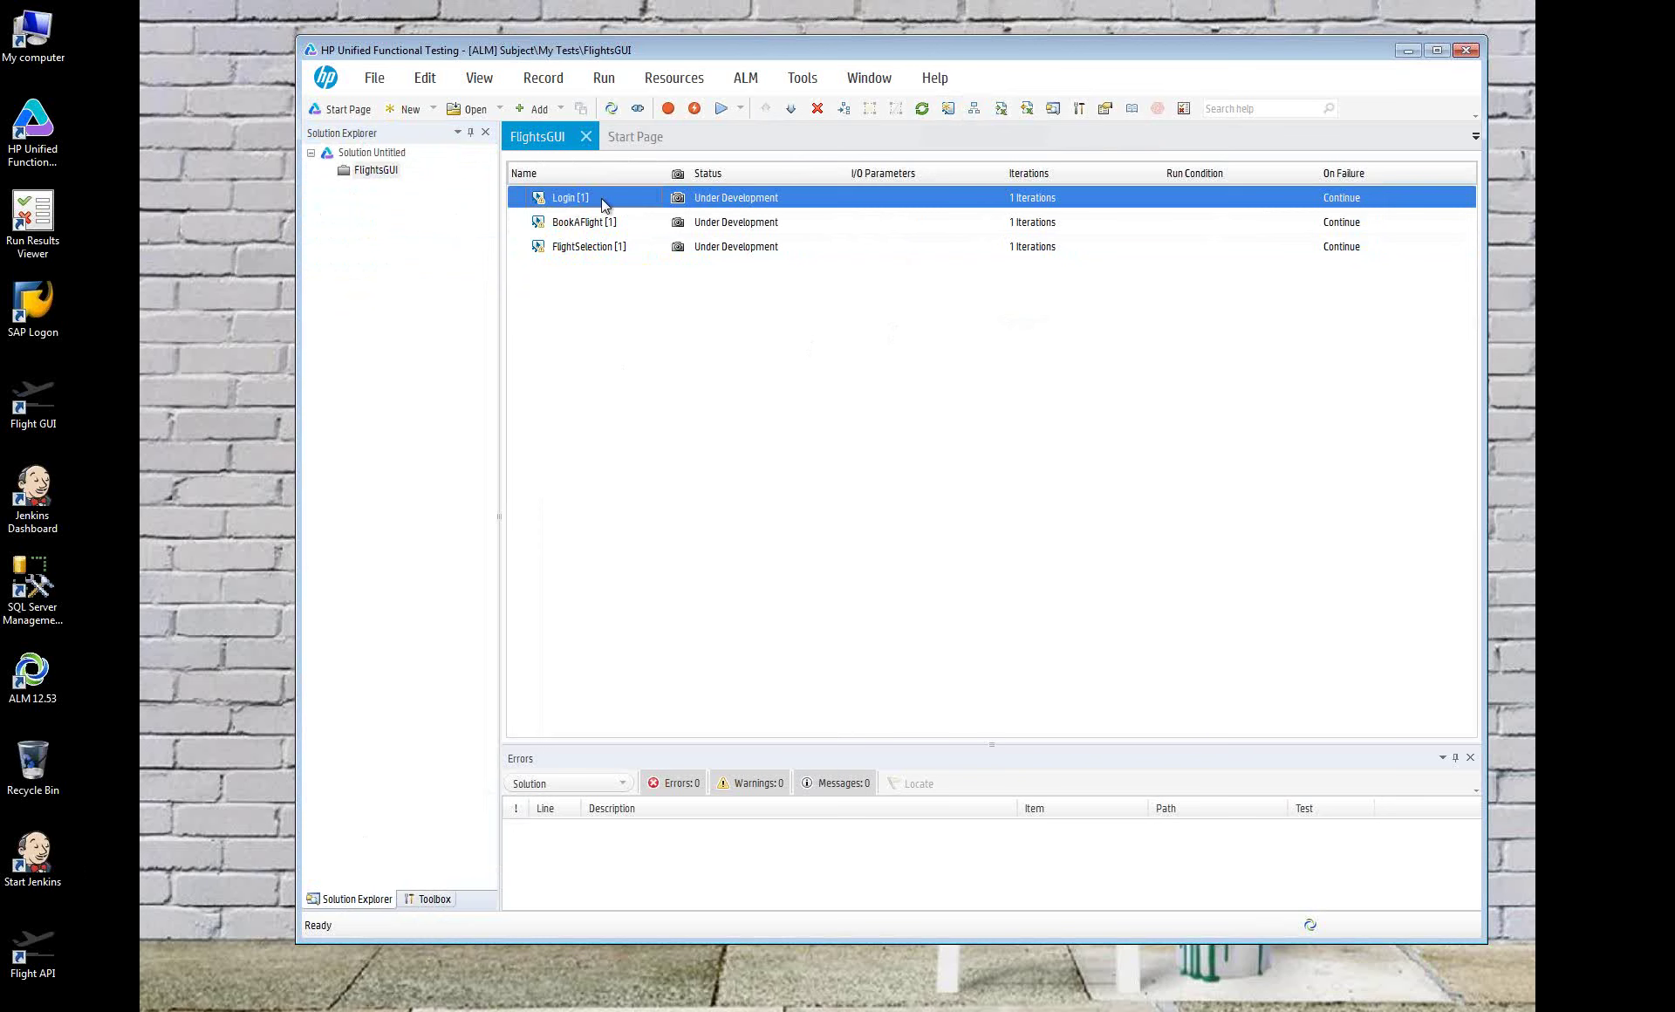
Open the Login component from the FlightsGUI test and review its agentName, password and OK keyword steps
right_click(614, 203)
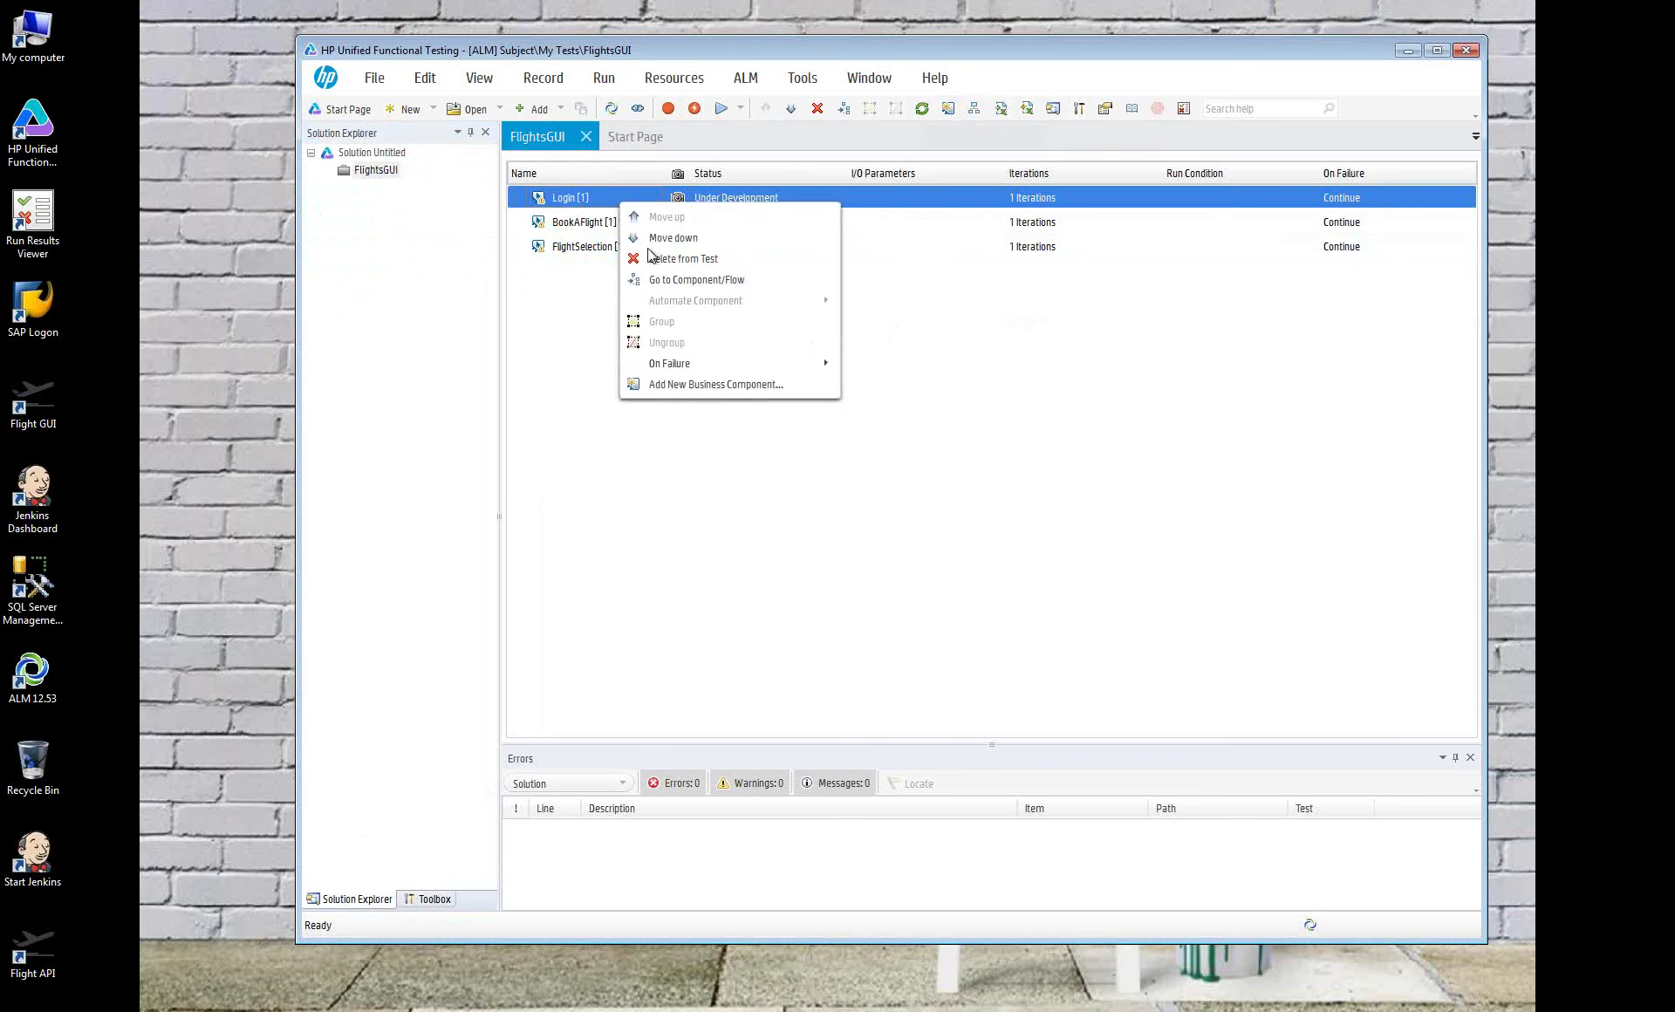
left_click(711, 281)
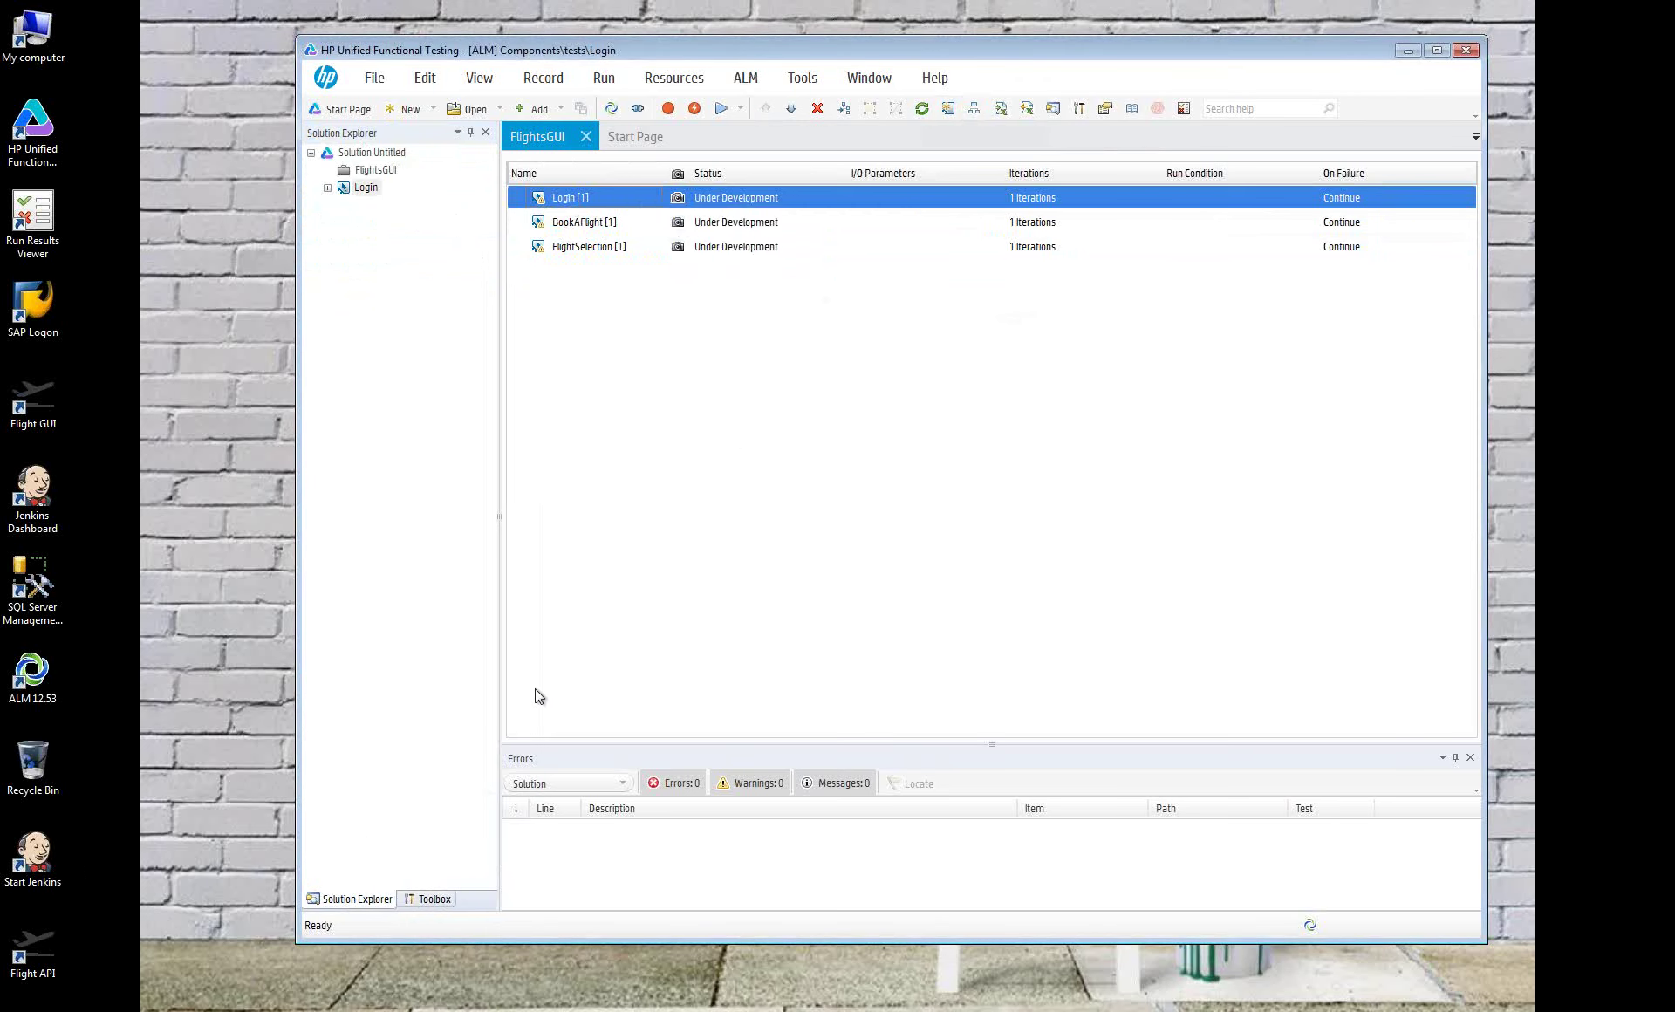
left_click(714, 231)
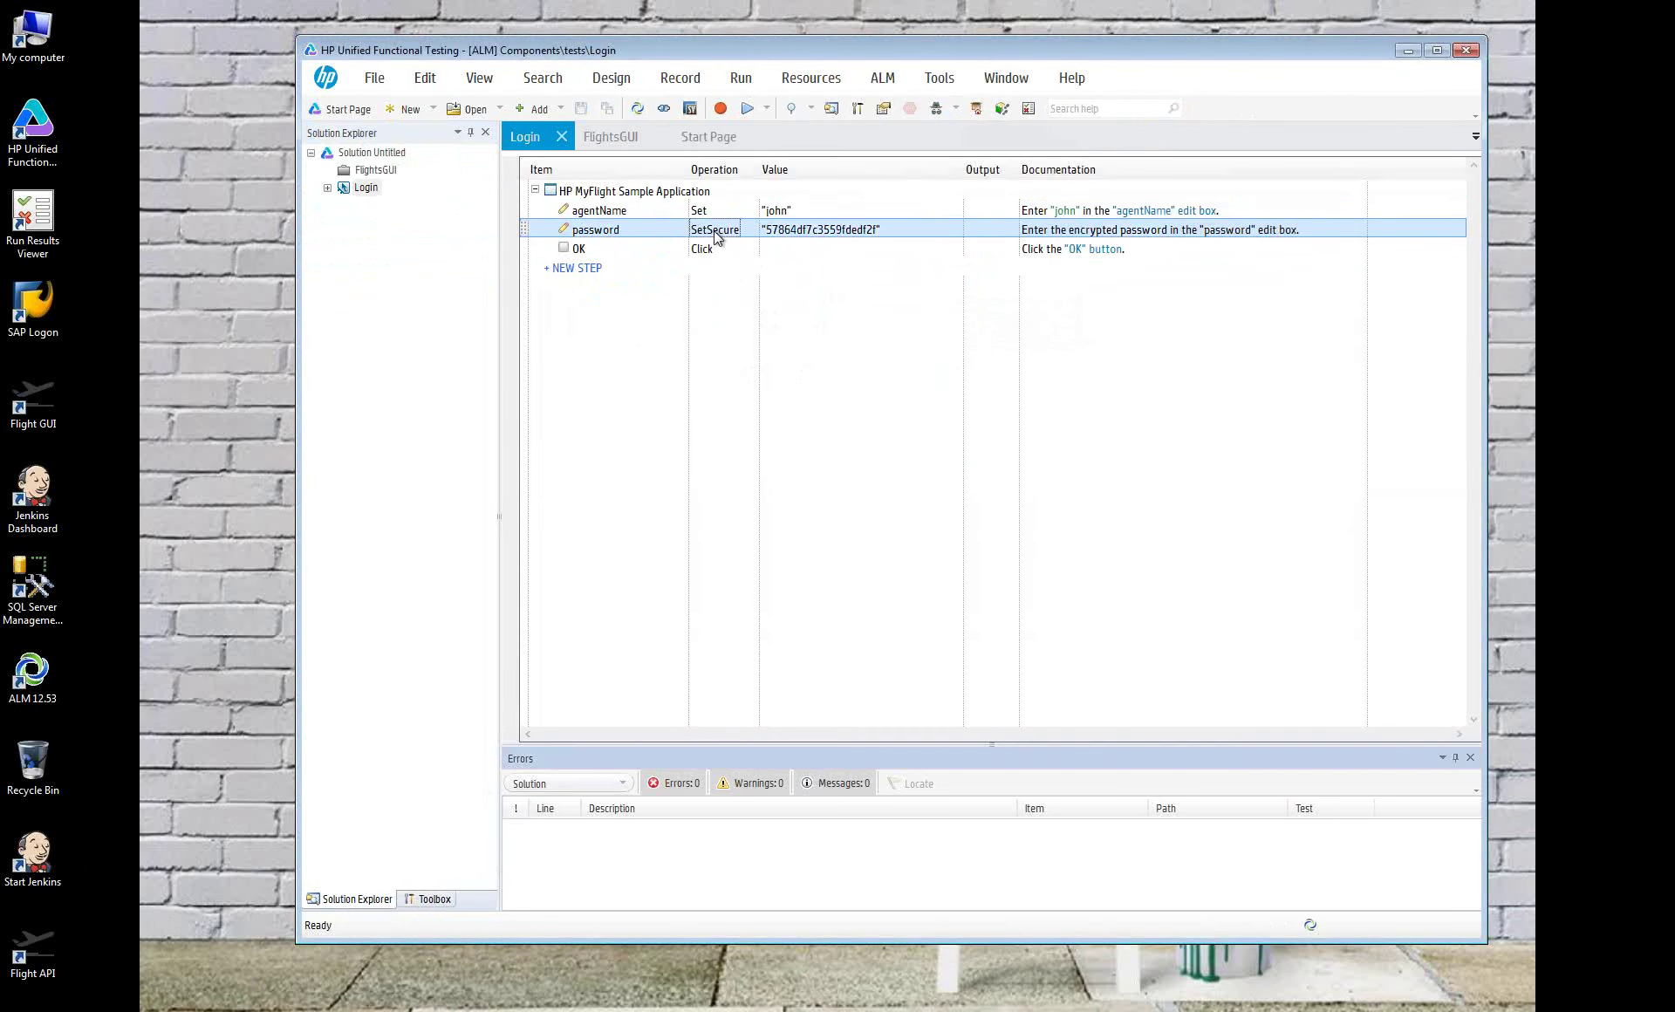
left_click(714, 249)
left_click(711, 213)
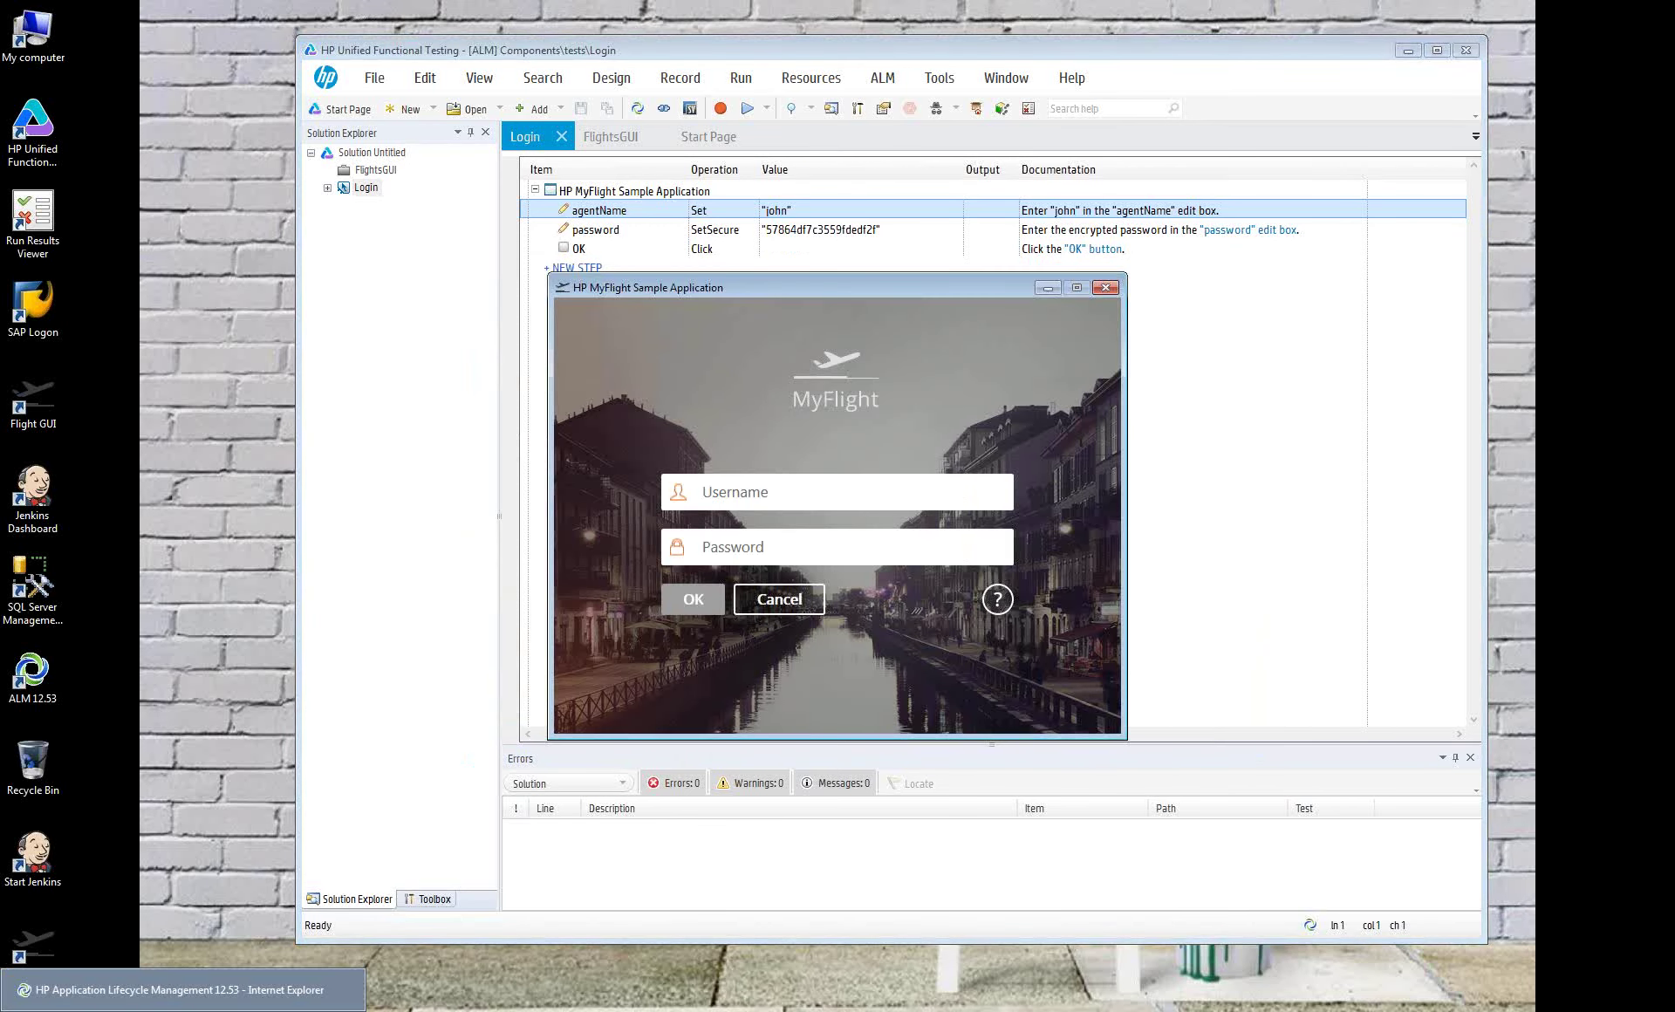
Add a keyword step to the Login component that clicks the MyFlight login window's help button, picked from the running application
left_click_drag(801, 286, 846, 316)
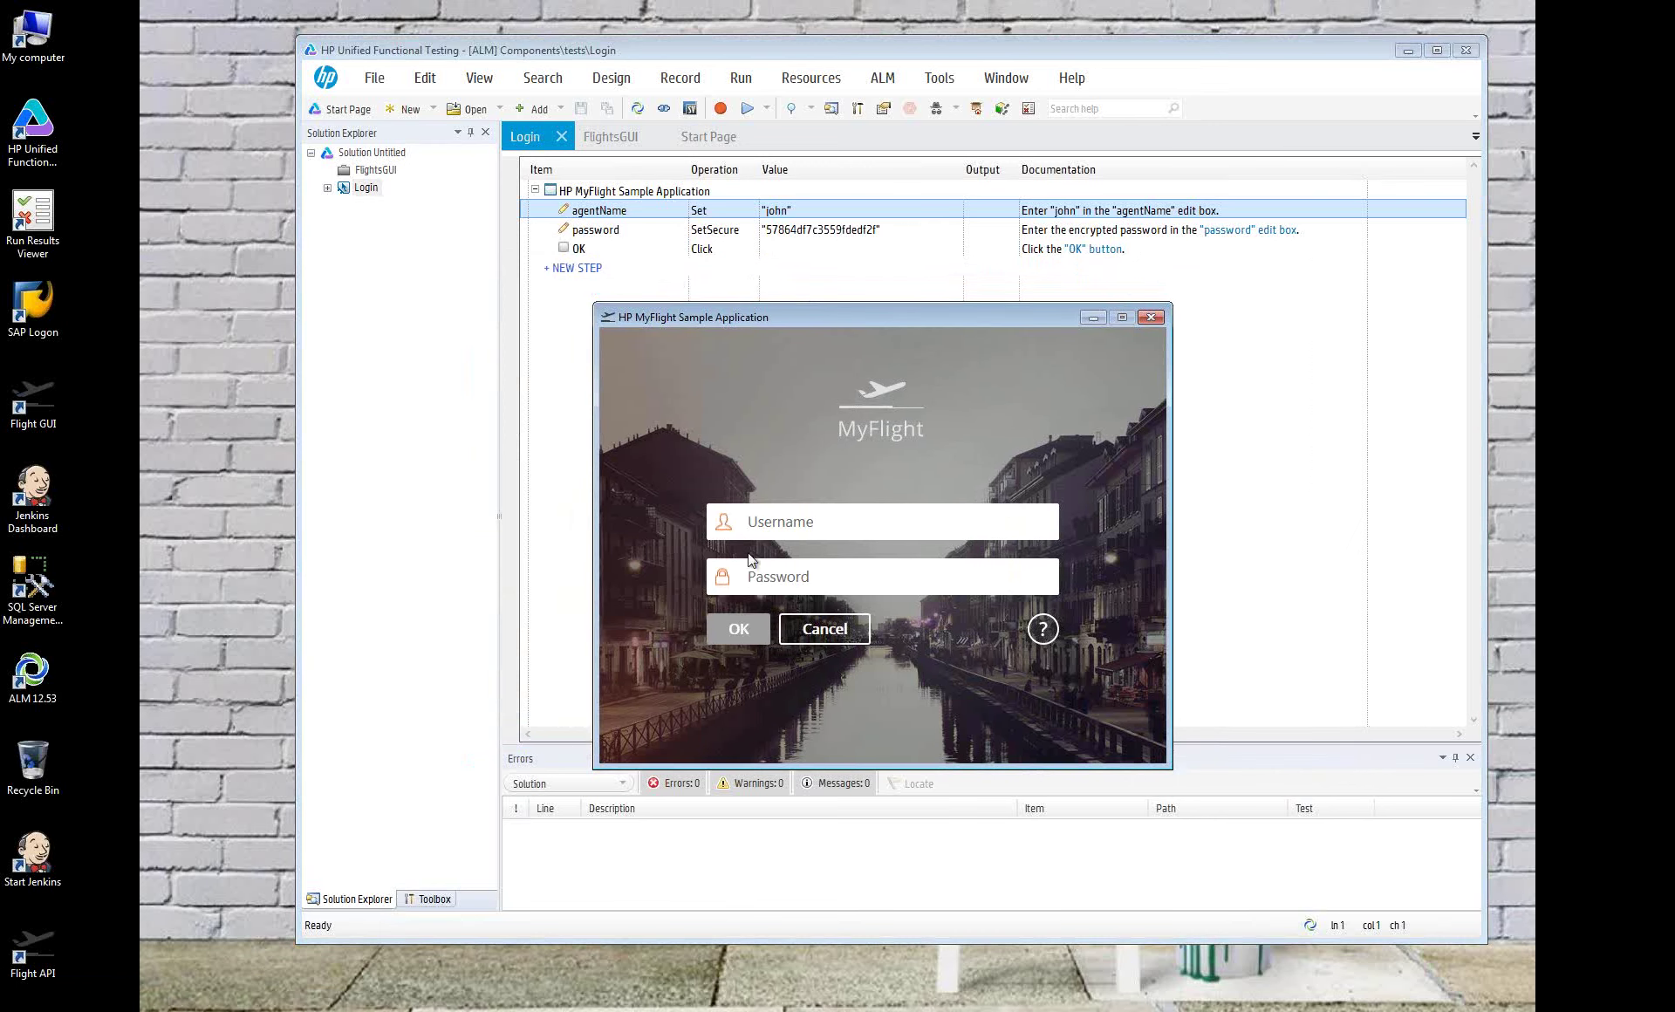
left_click(576, 268)
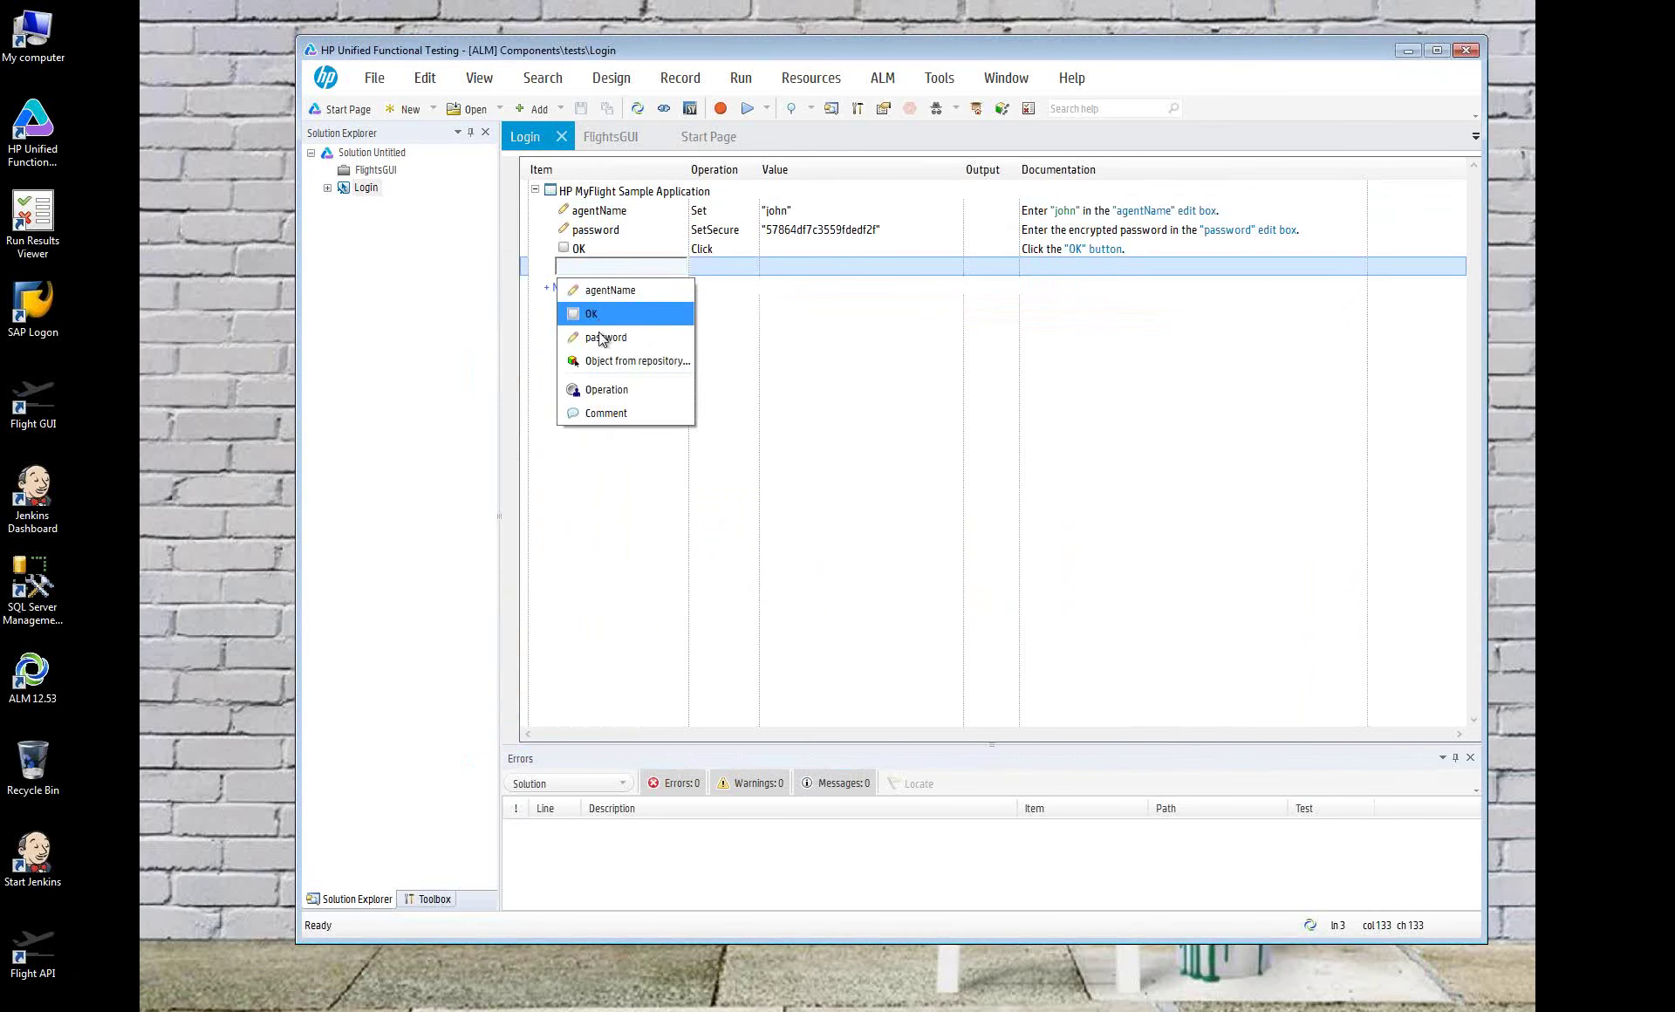
left_click(637, 359)
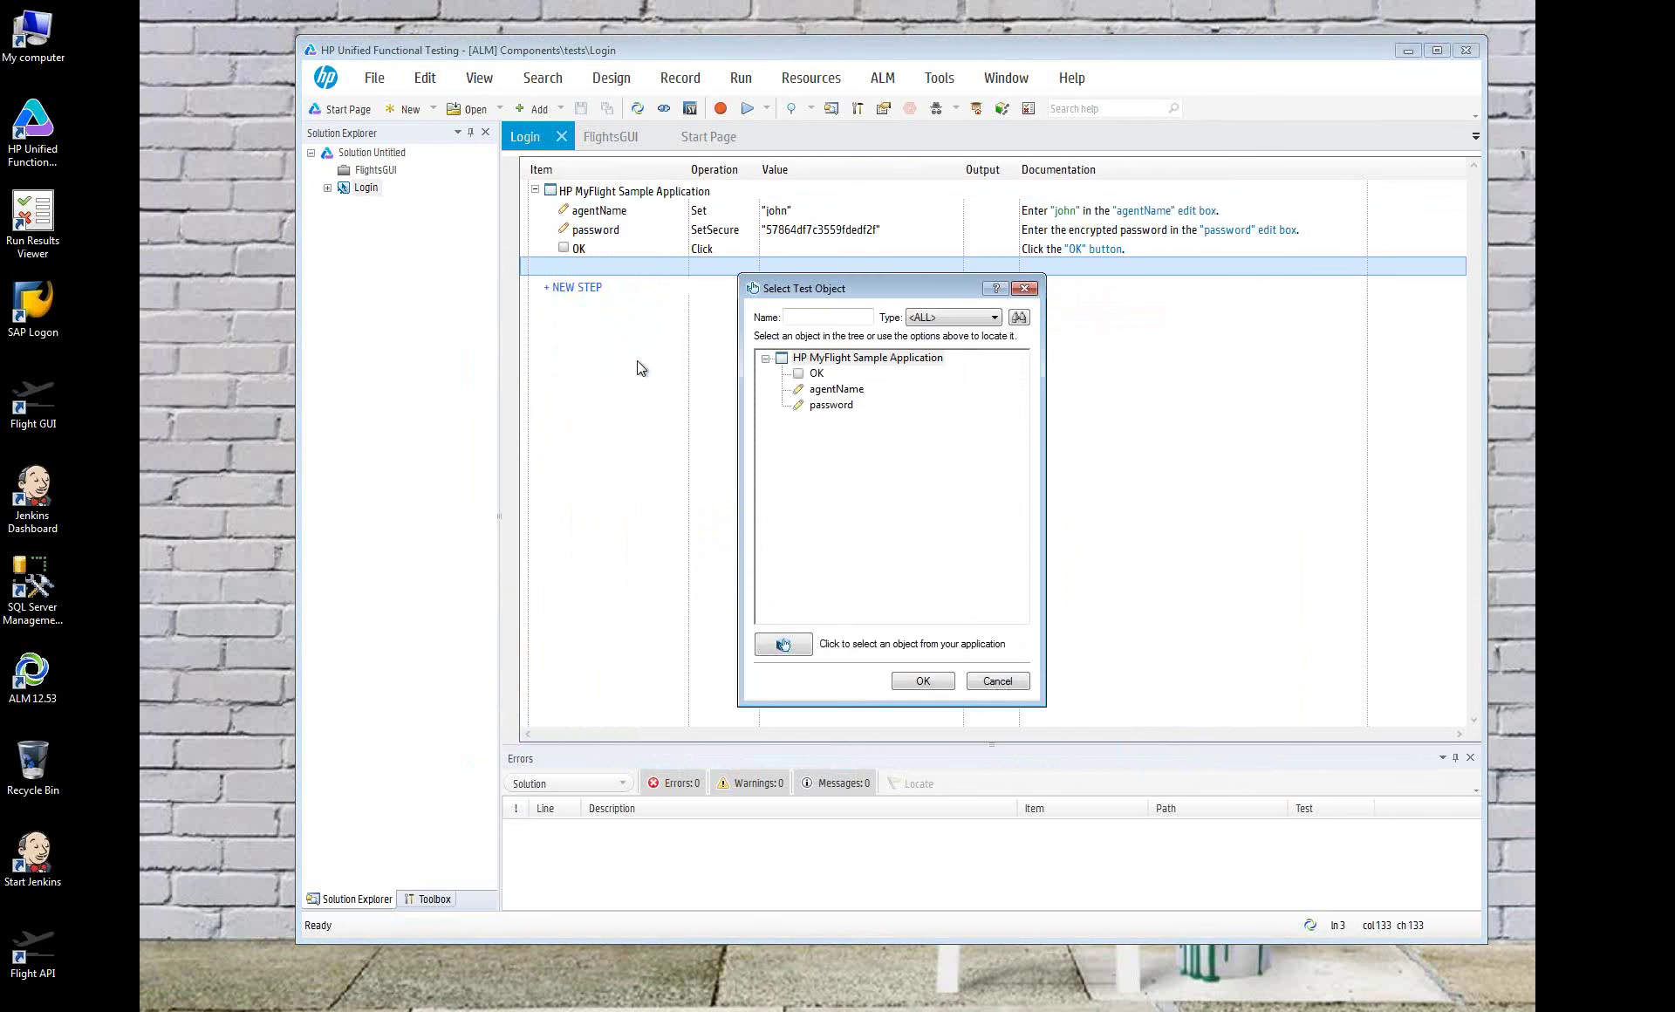
left_click(783, 644)
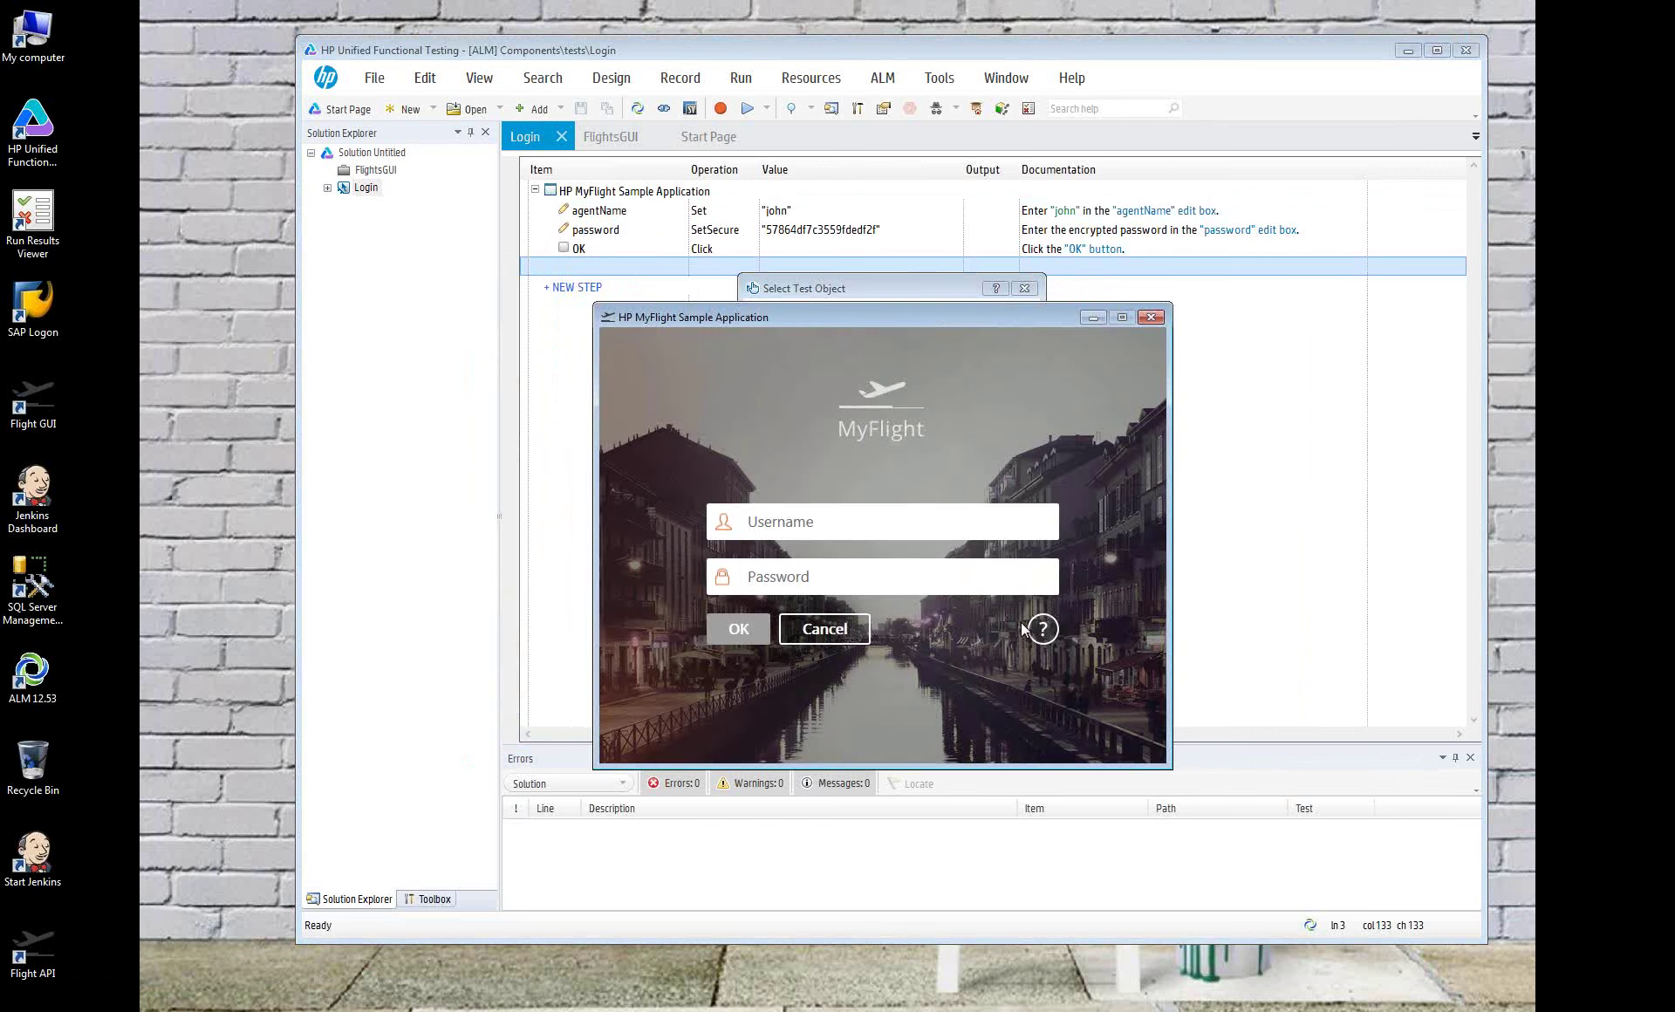
left_click(825, 293)
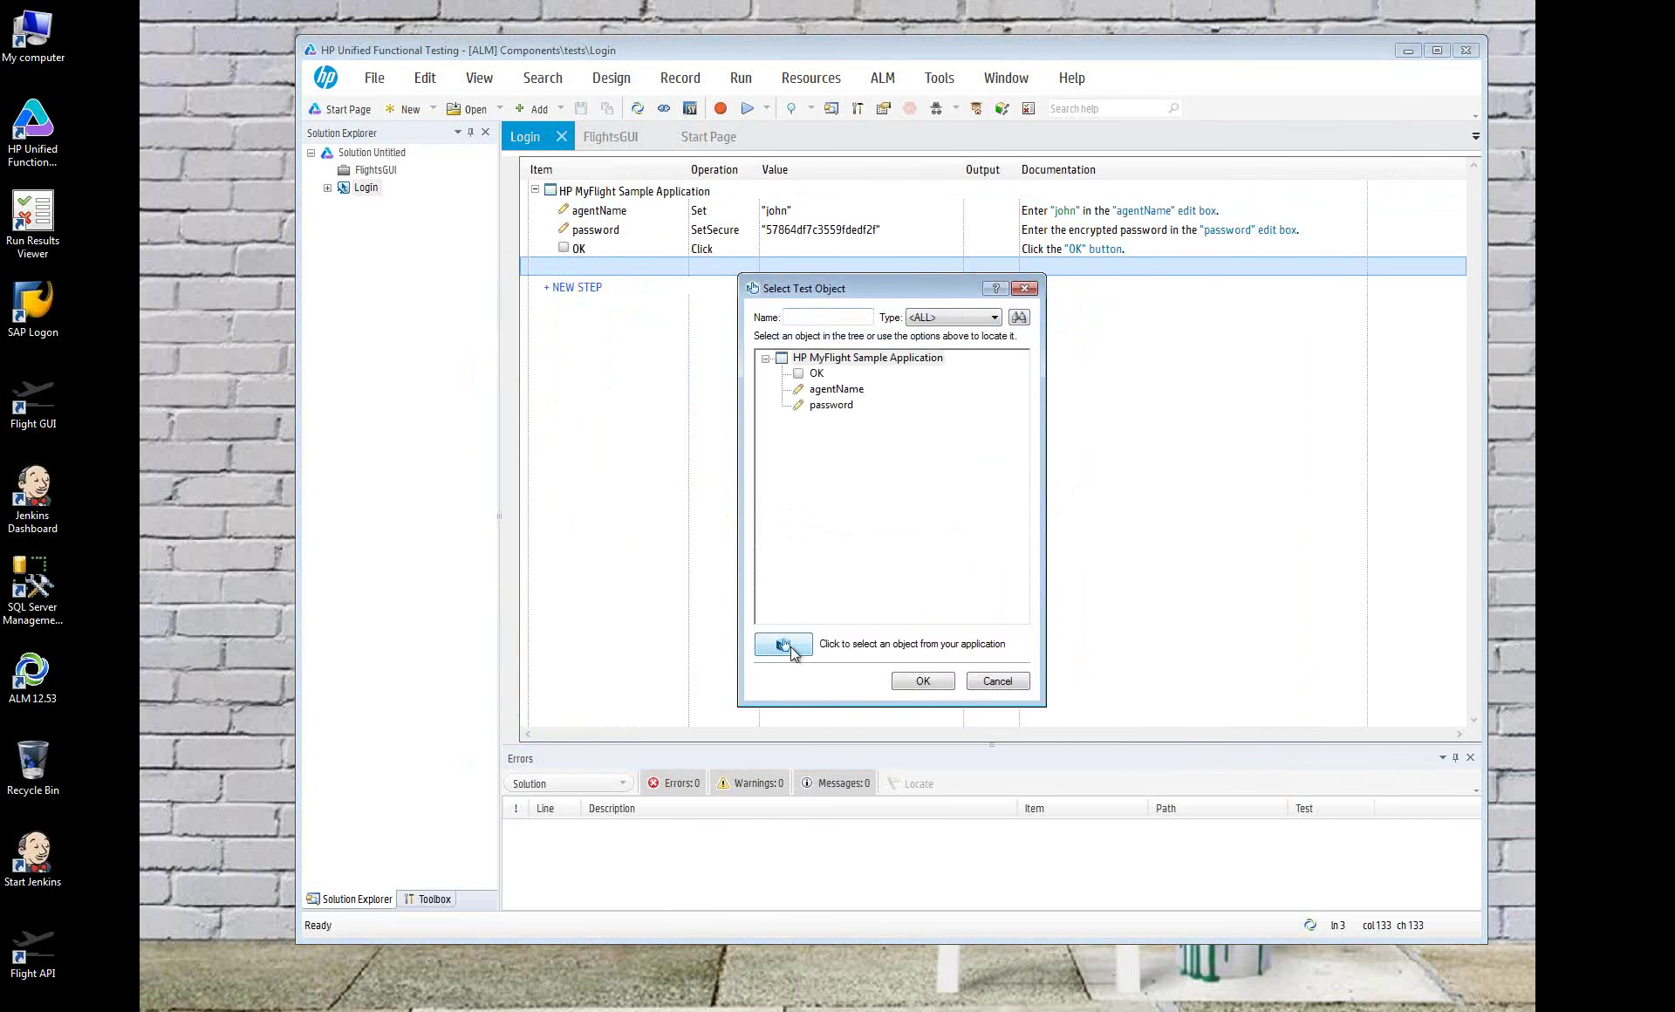
left_click(789, 646)
left_click(1048, 633)
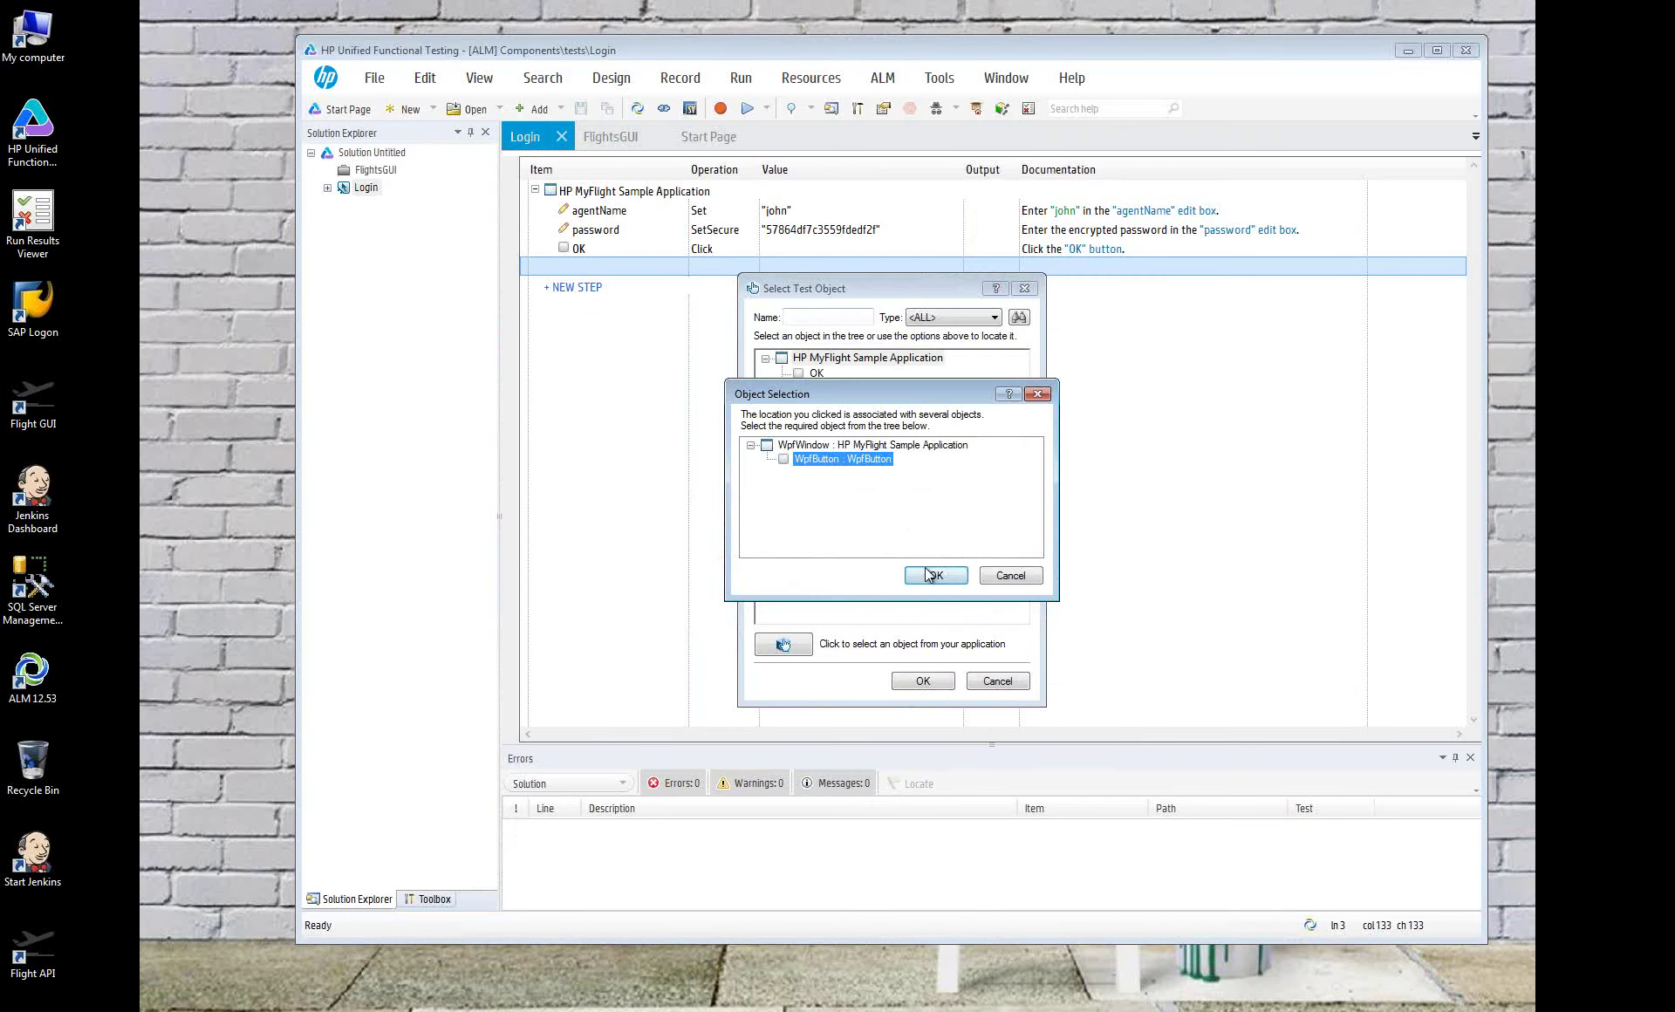
left_click(834, 389)
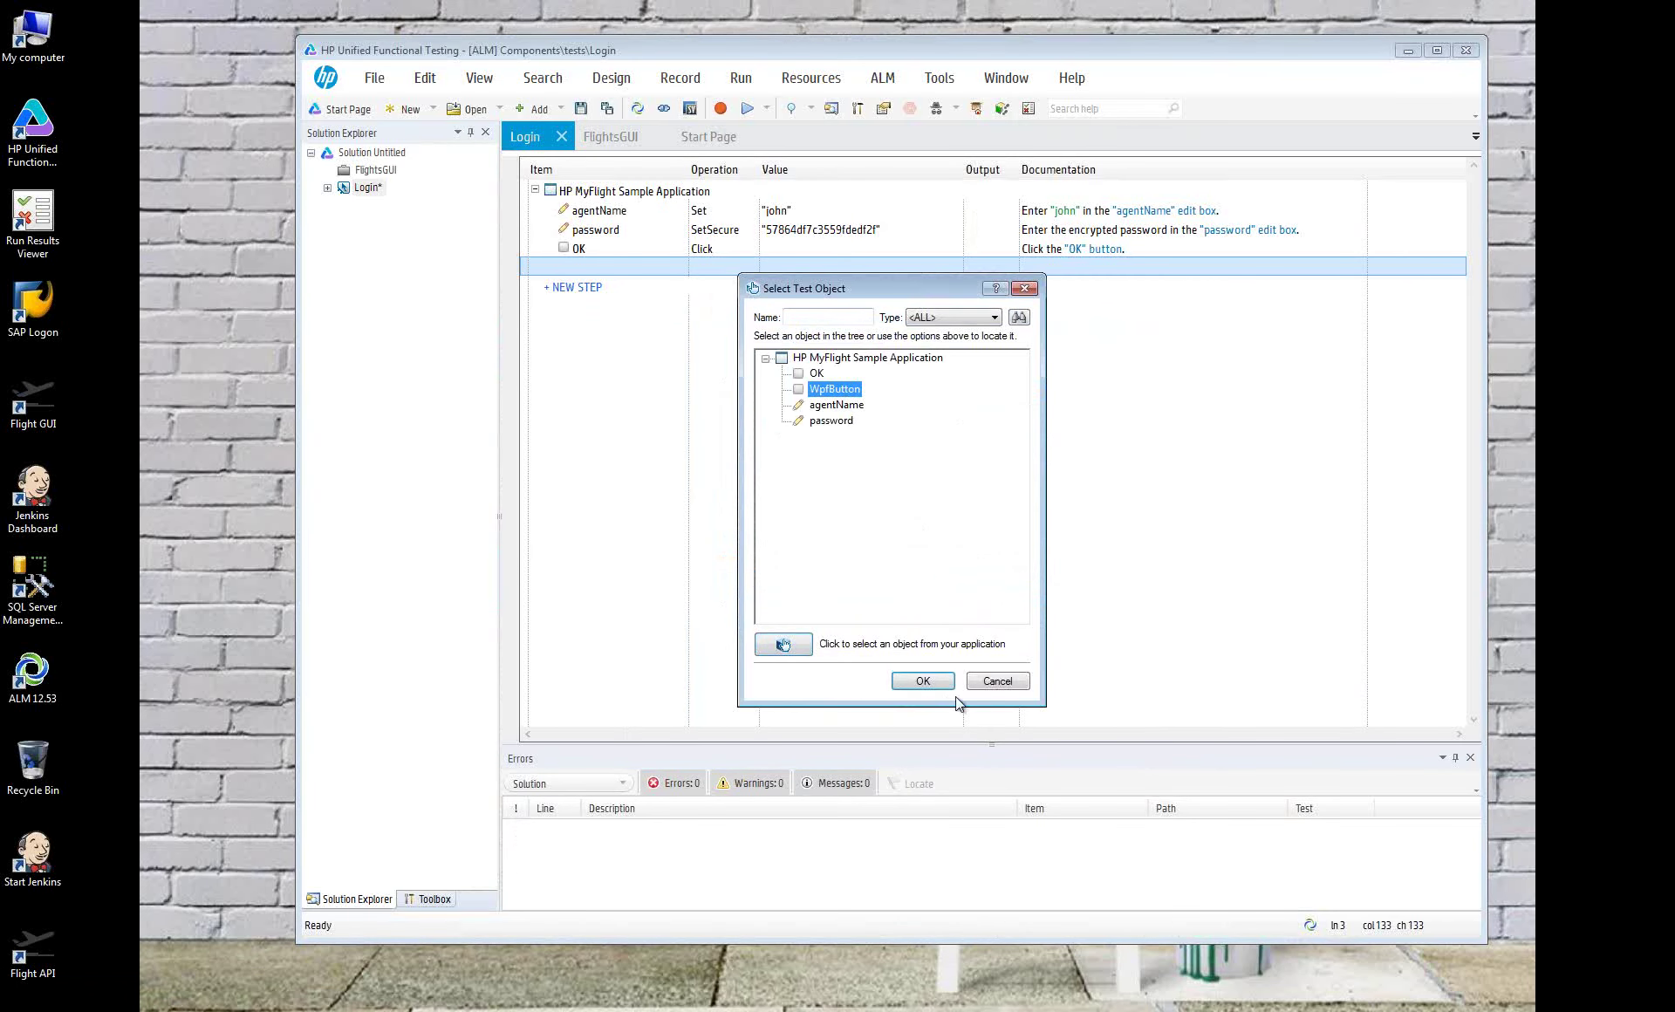
left_click(923, 681)
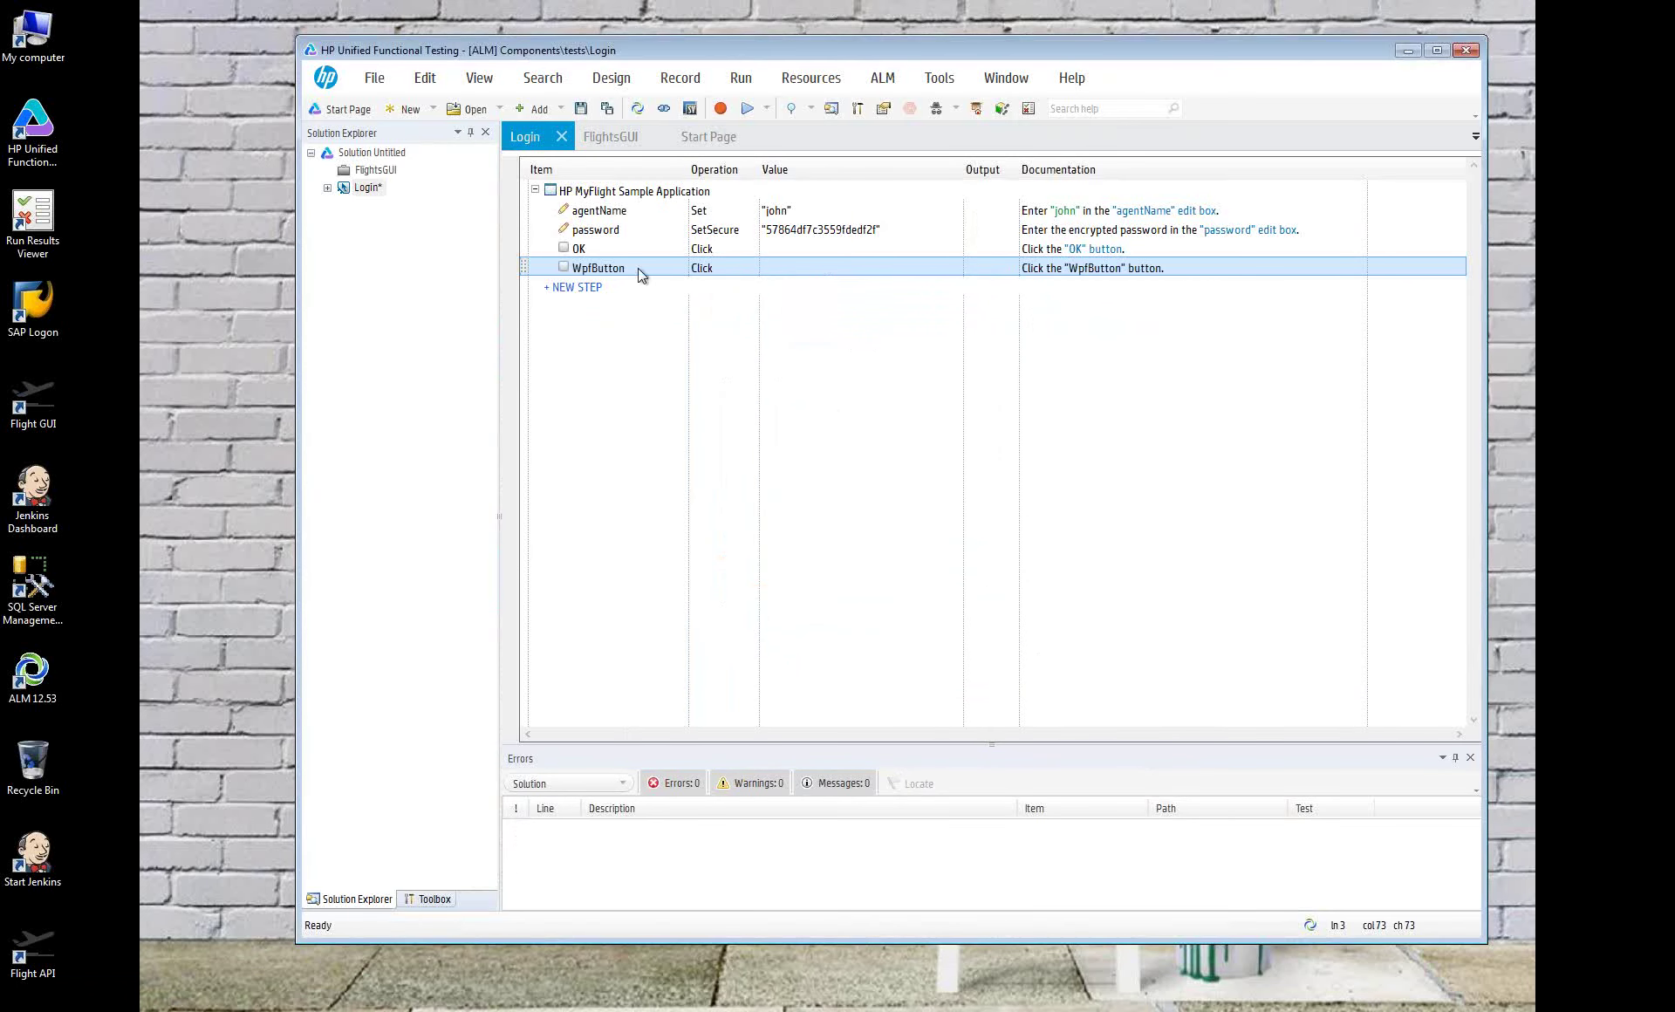
Open the help page from MyFlight, add its UFT Tutorial browser as a new Login step, and set the operation to Close
left_click(583, 287)
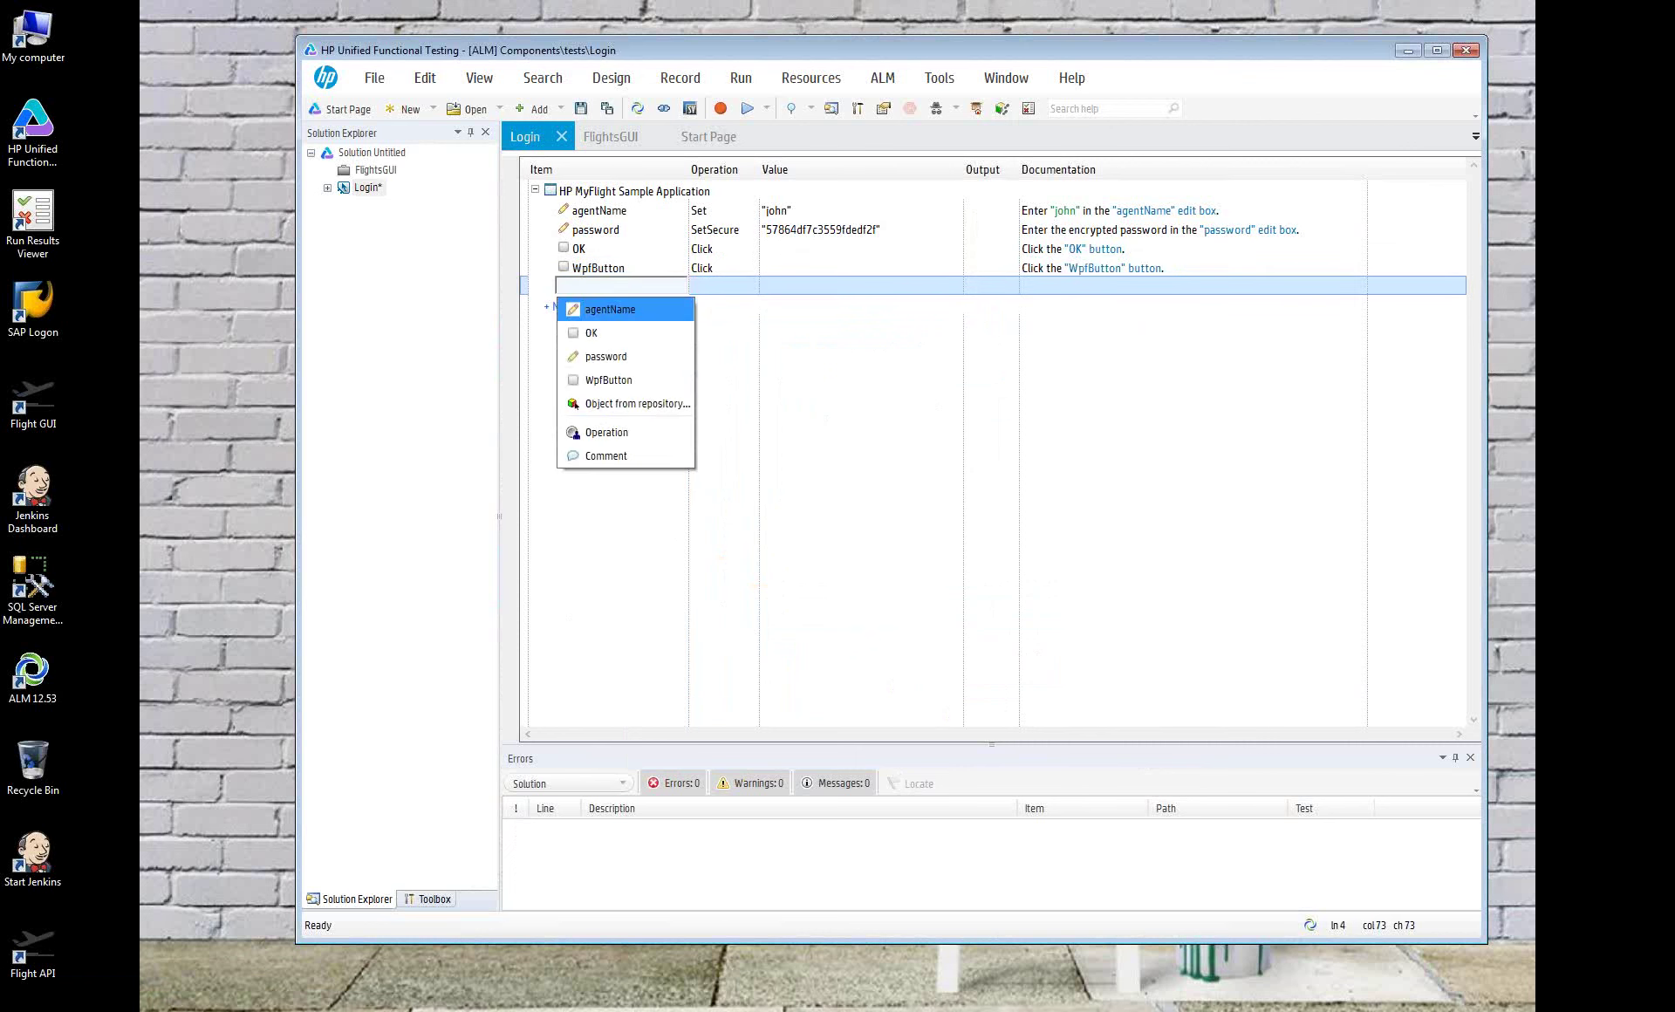
left_click(1034, 640)
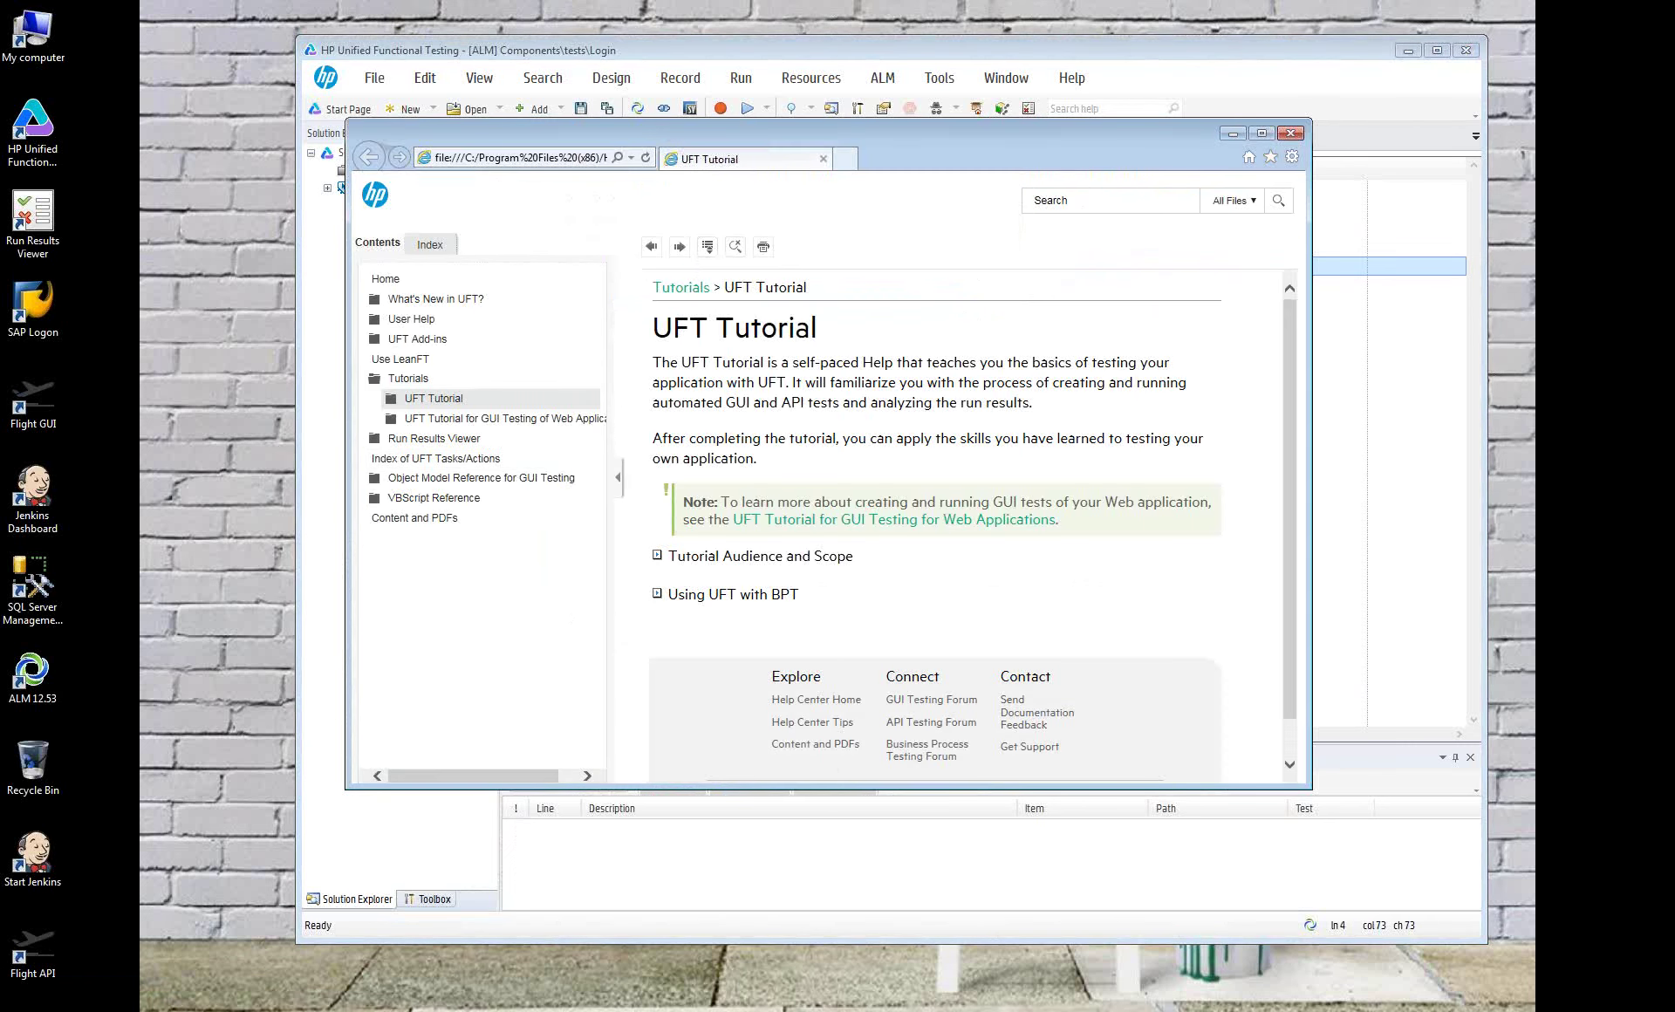
key("alt+F4")
left_click(610, 286)
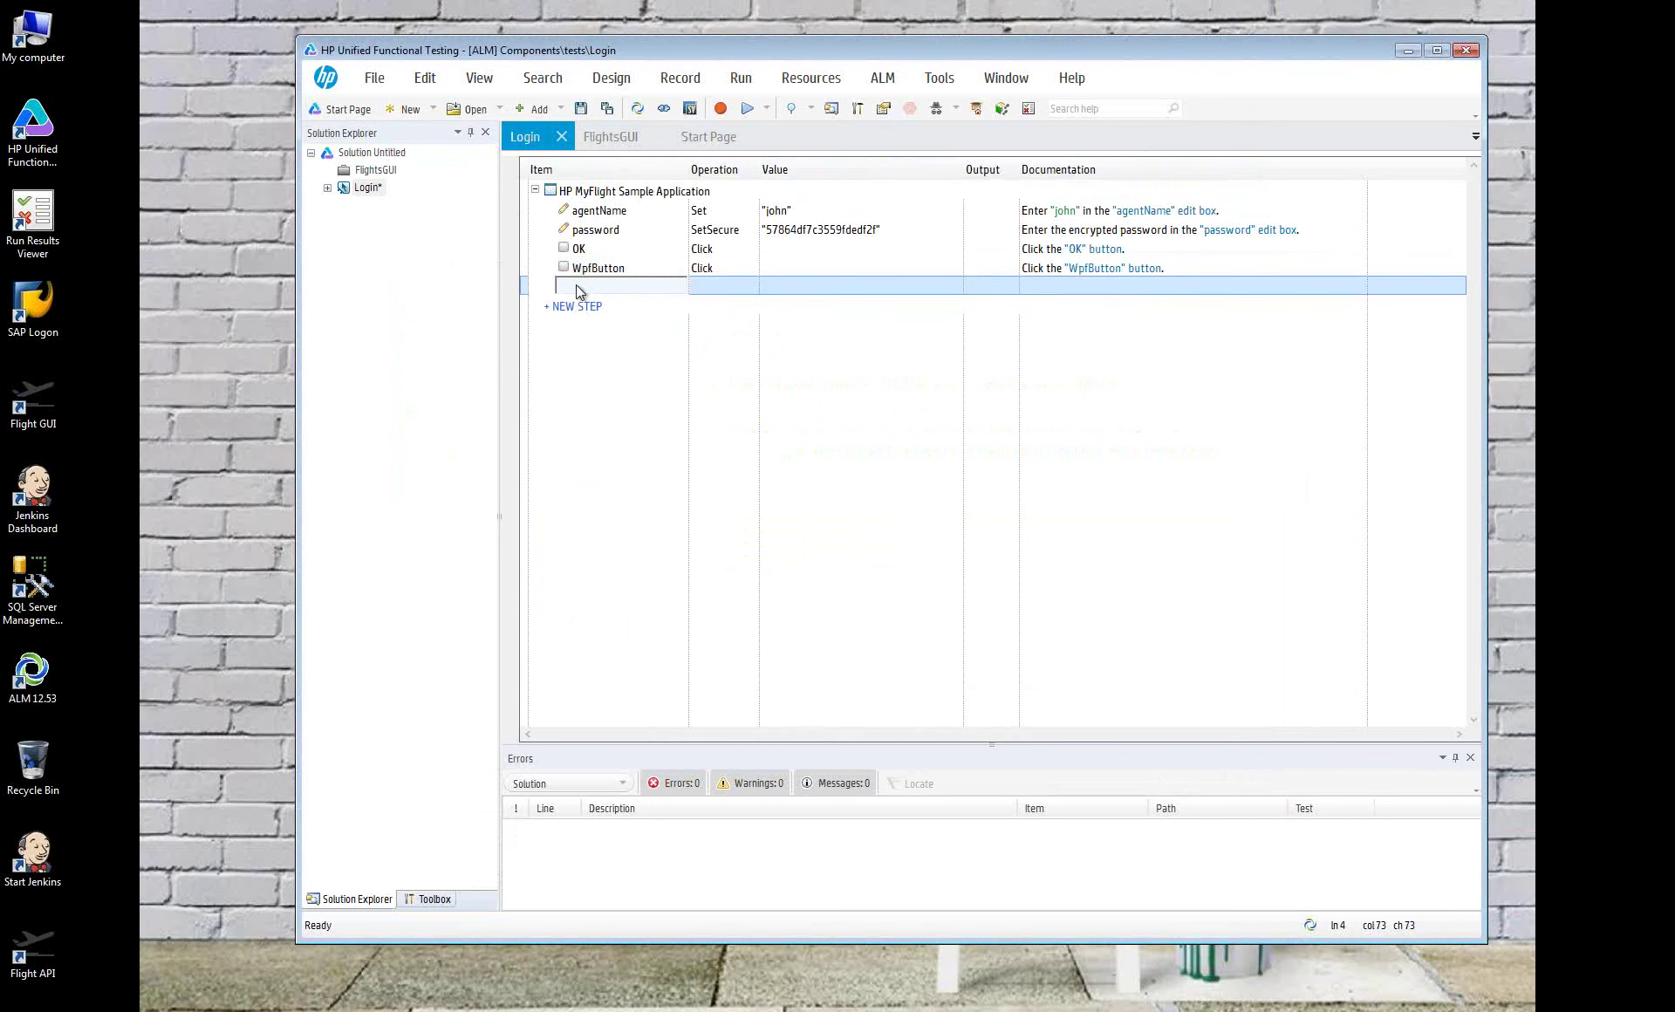
left_click(596, 406)
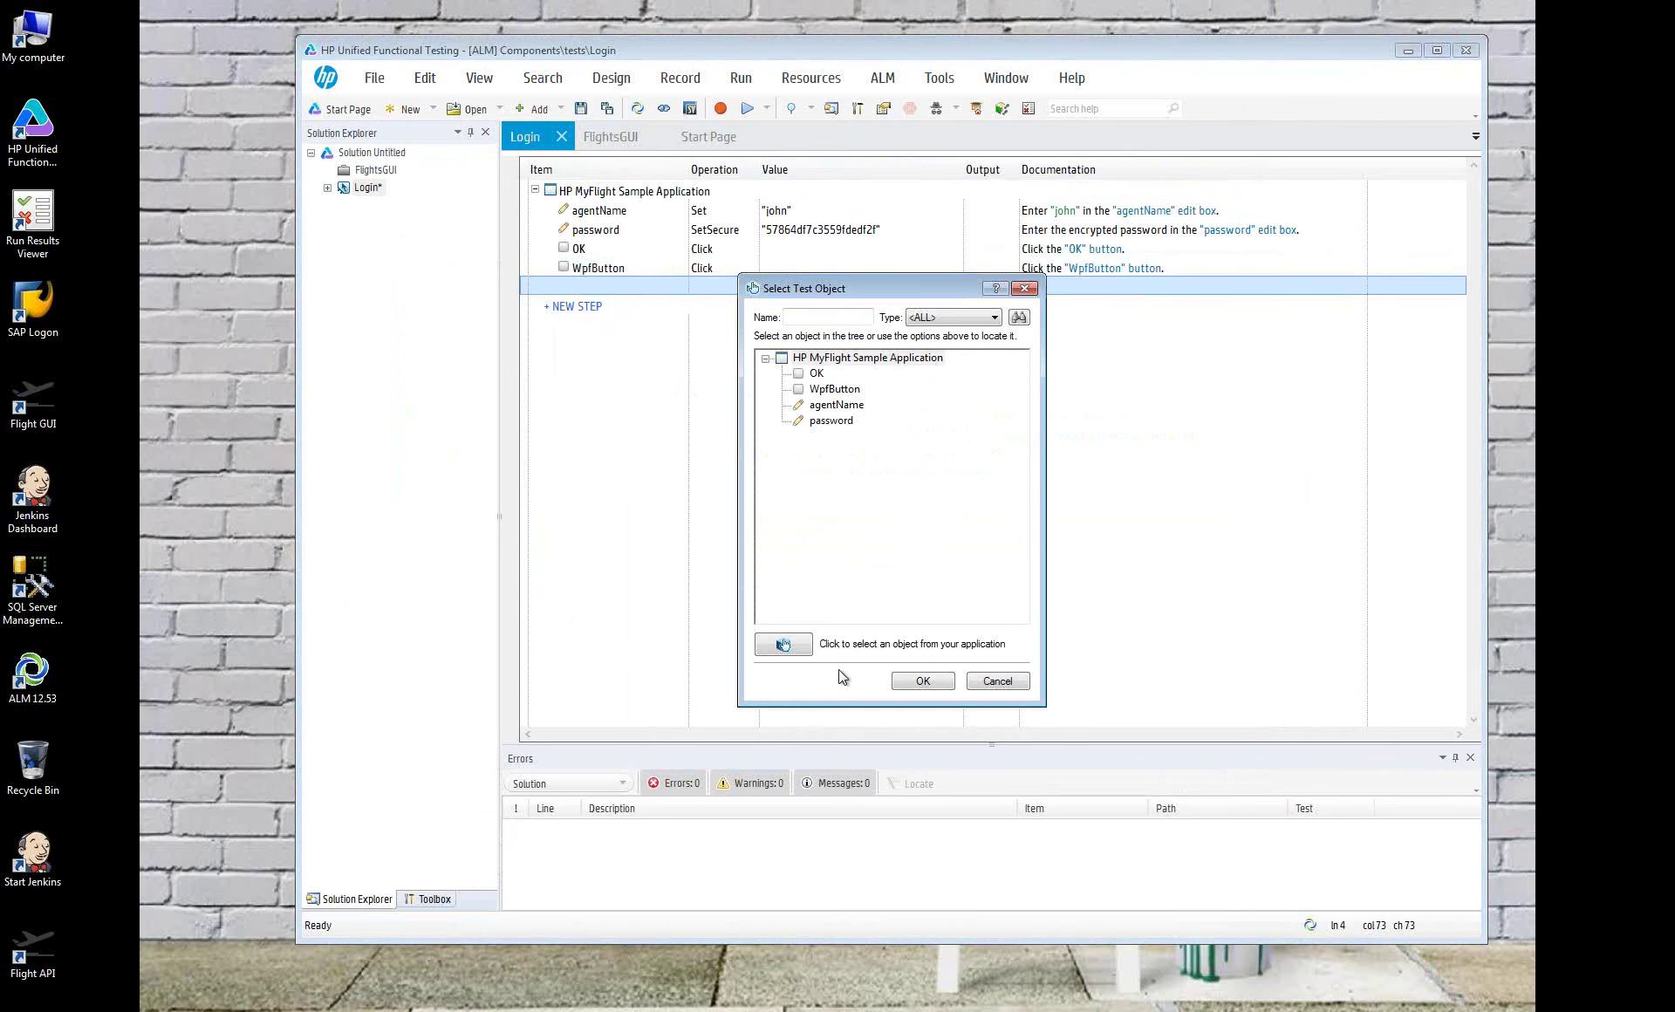
left_click(791, 645)
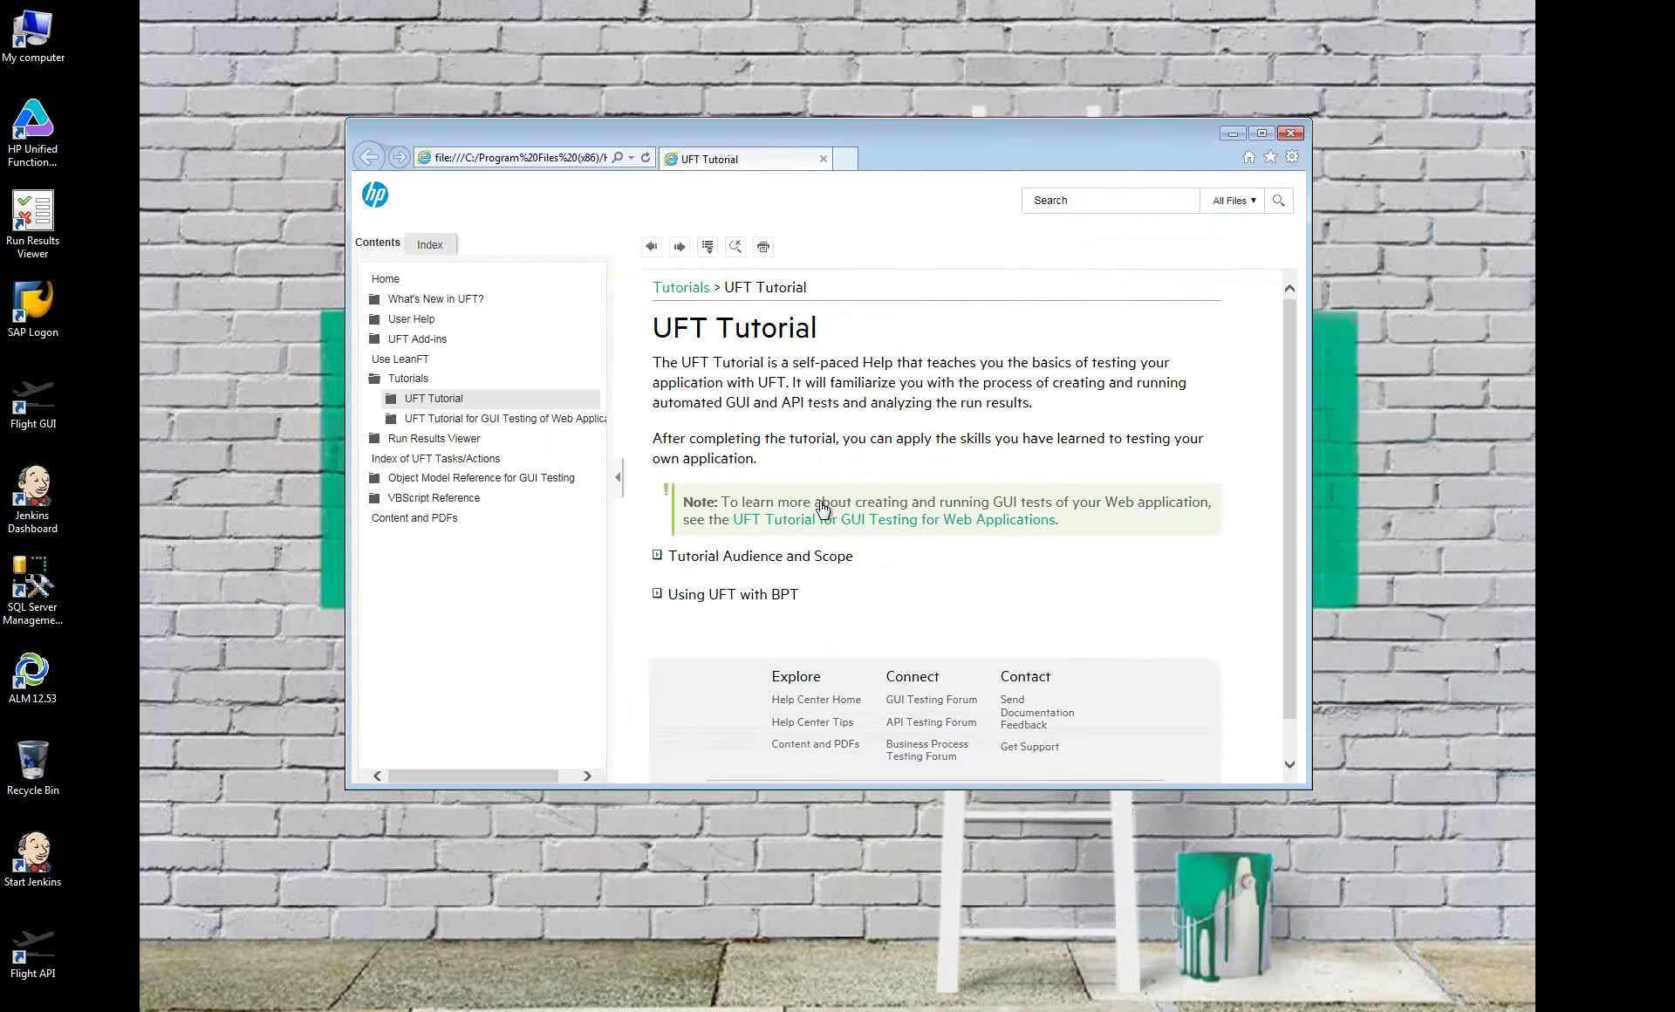
left_click(1023, 134)
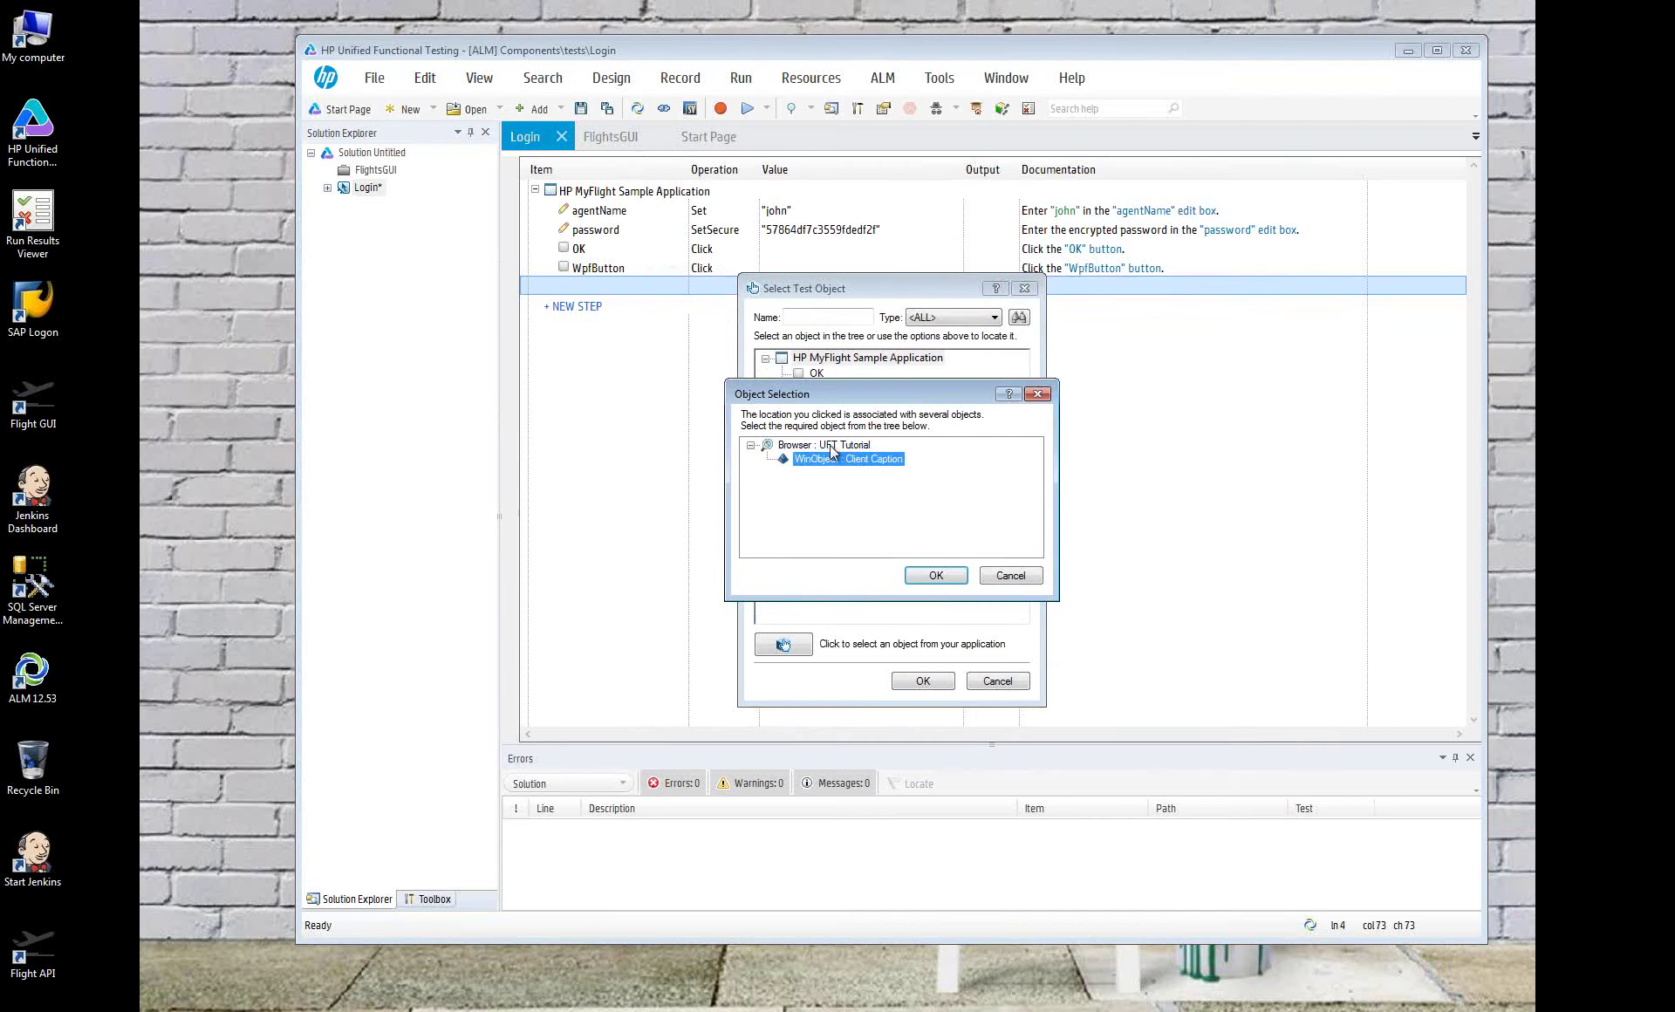
left_click(937, 580)
left_click(926, 686)
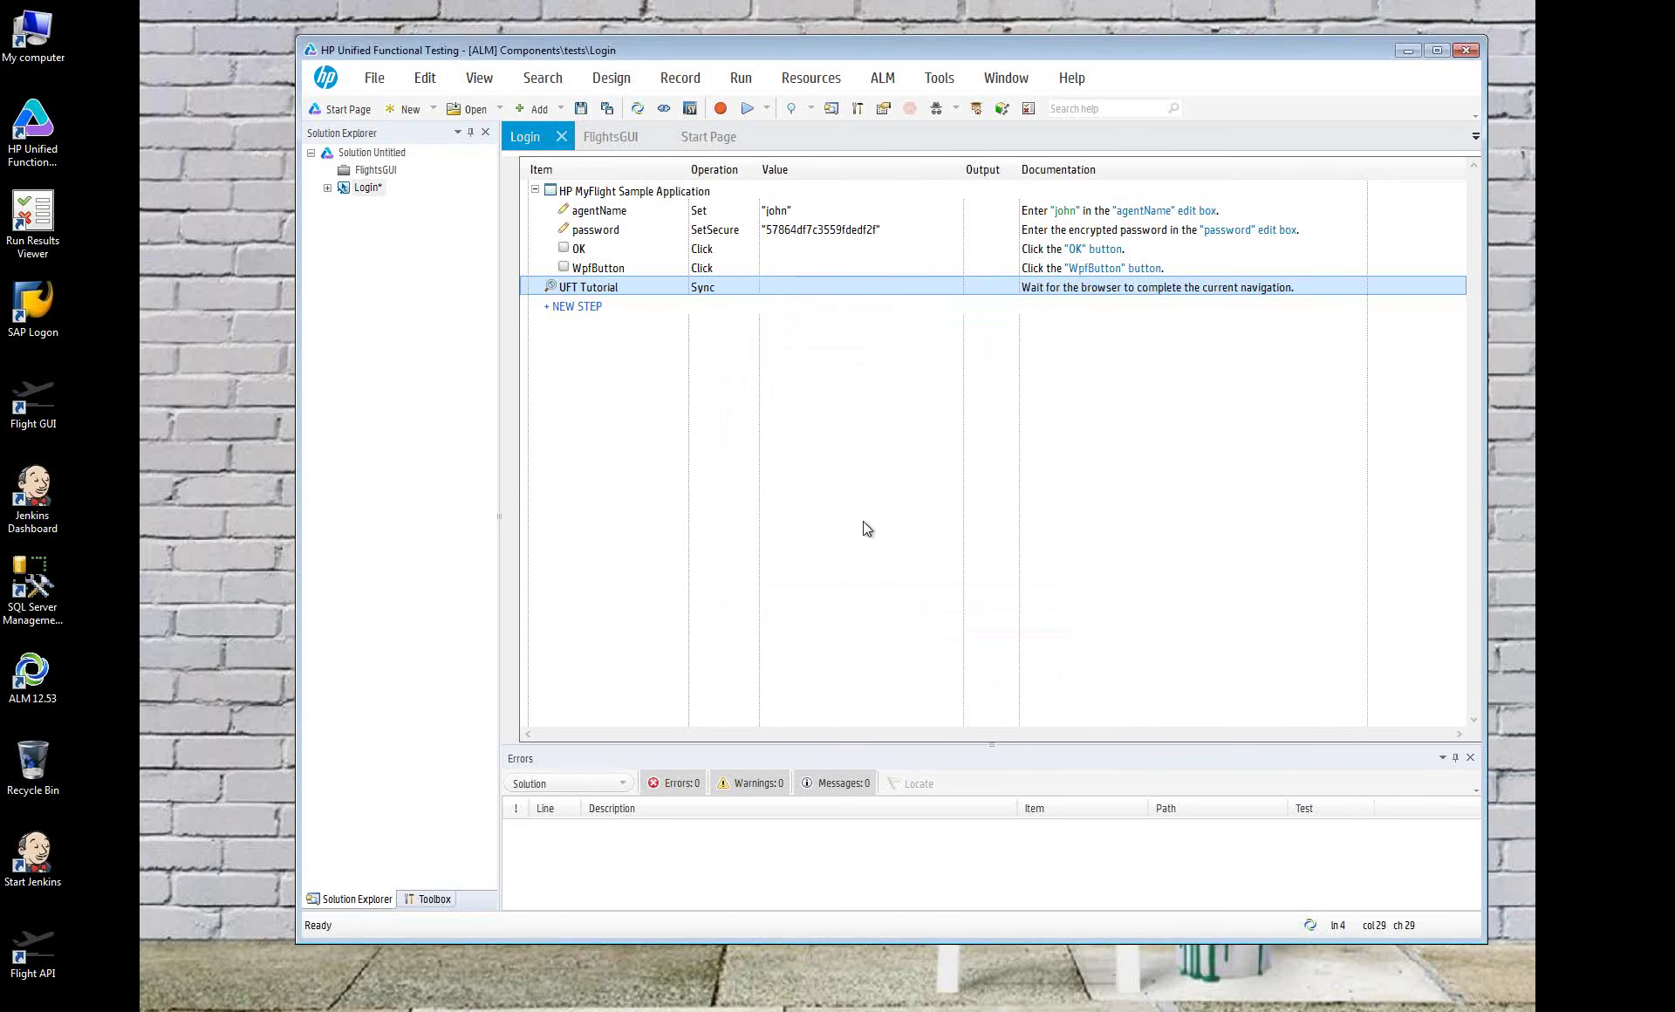
left_click(744, 288)
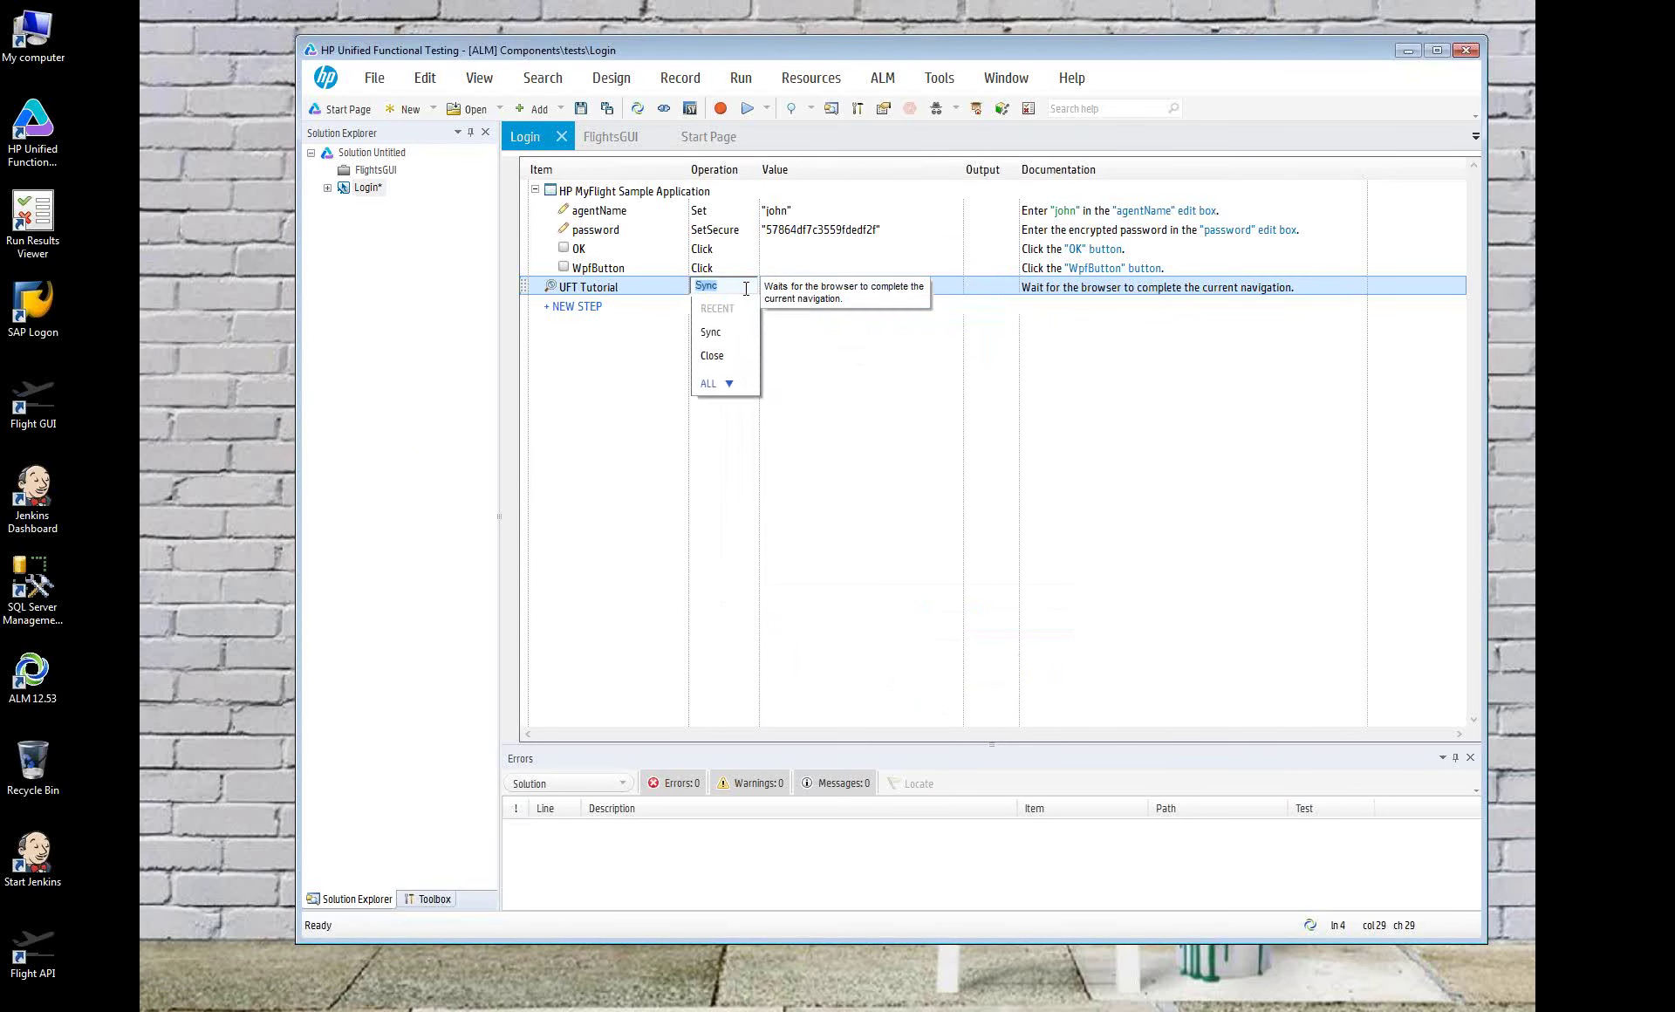
left_click(721, 356)
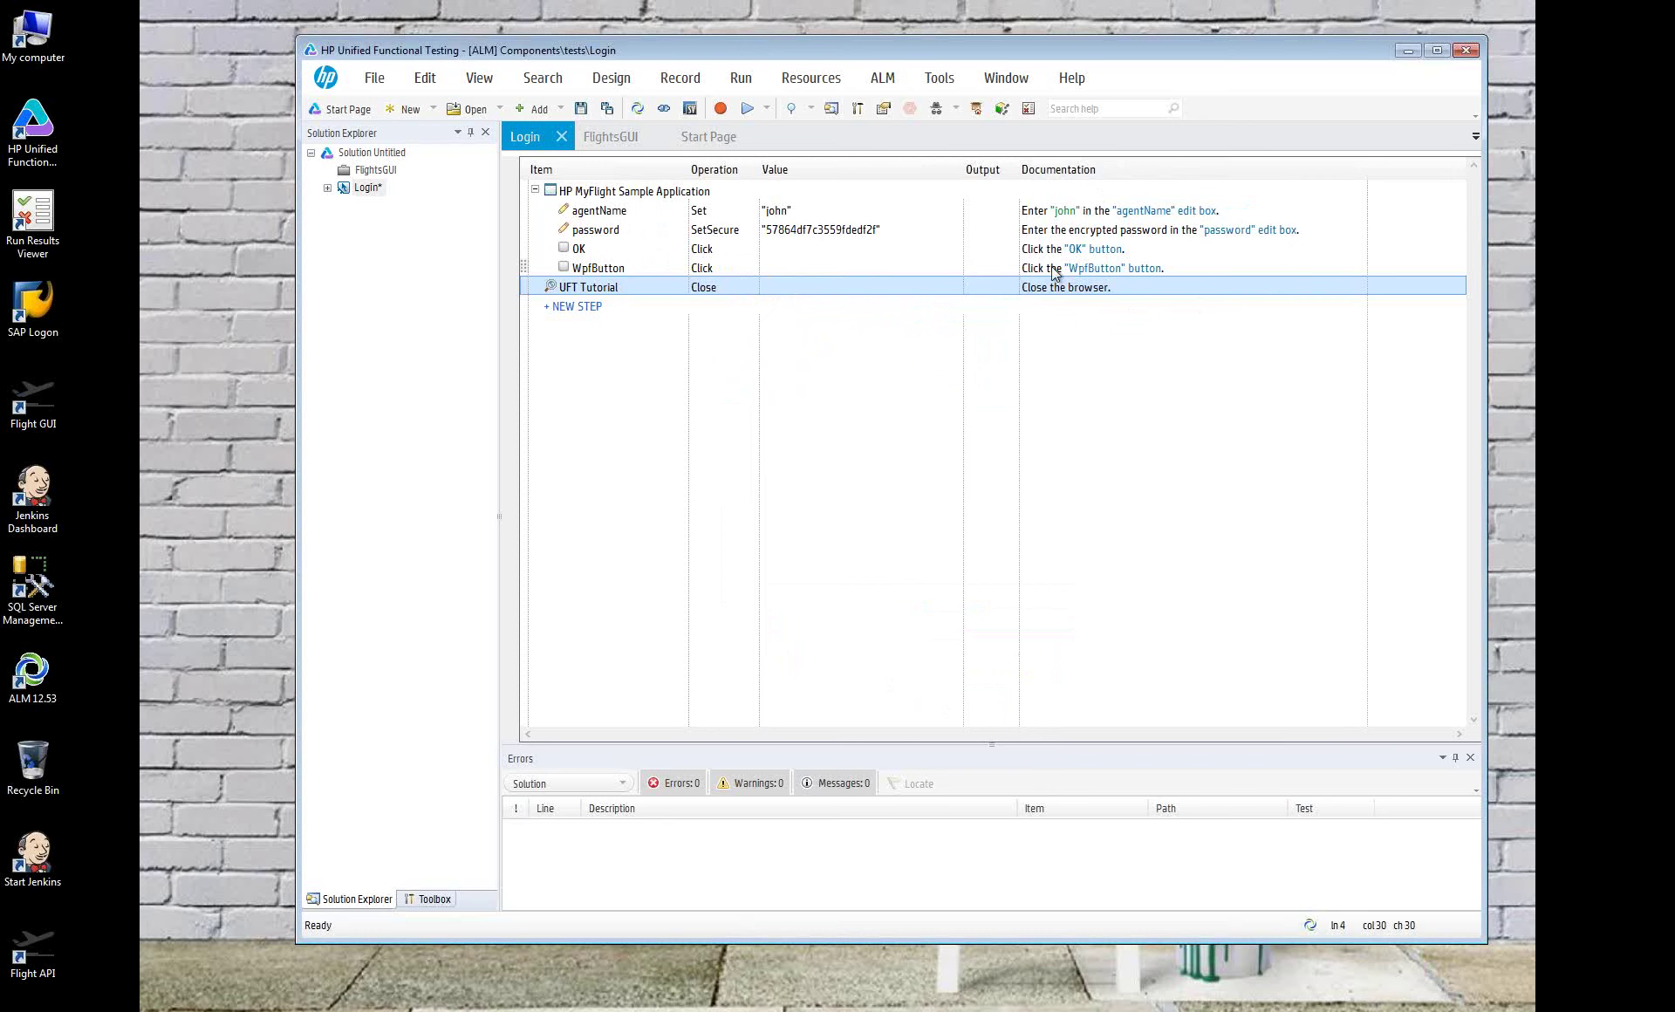
Review the documentation text of the Login component's keyword steps, from the agentName step to the UFT Tutorial step
key("Up")
key("Up")
key("Up")
key("Up")
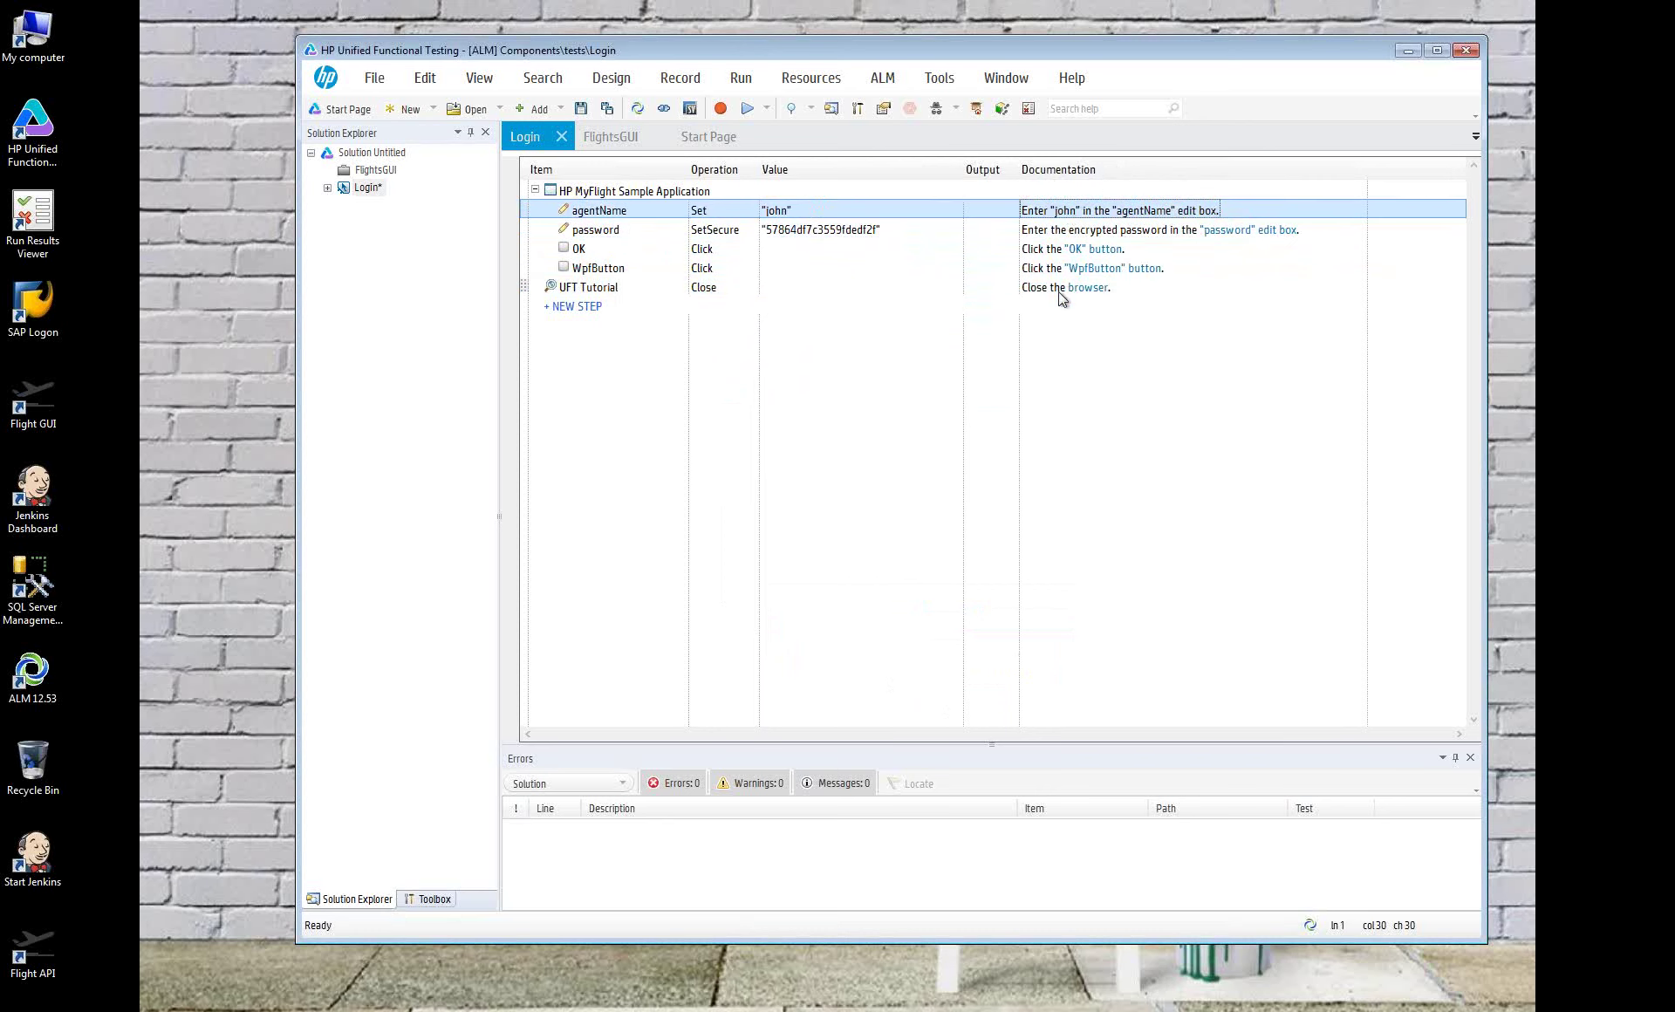
left_click(1059, 291)
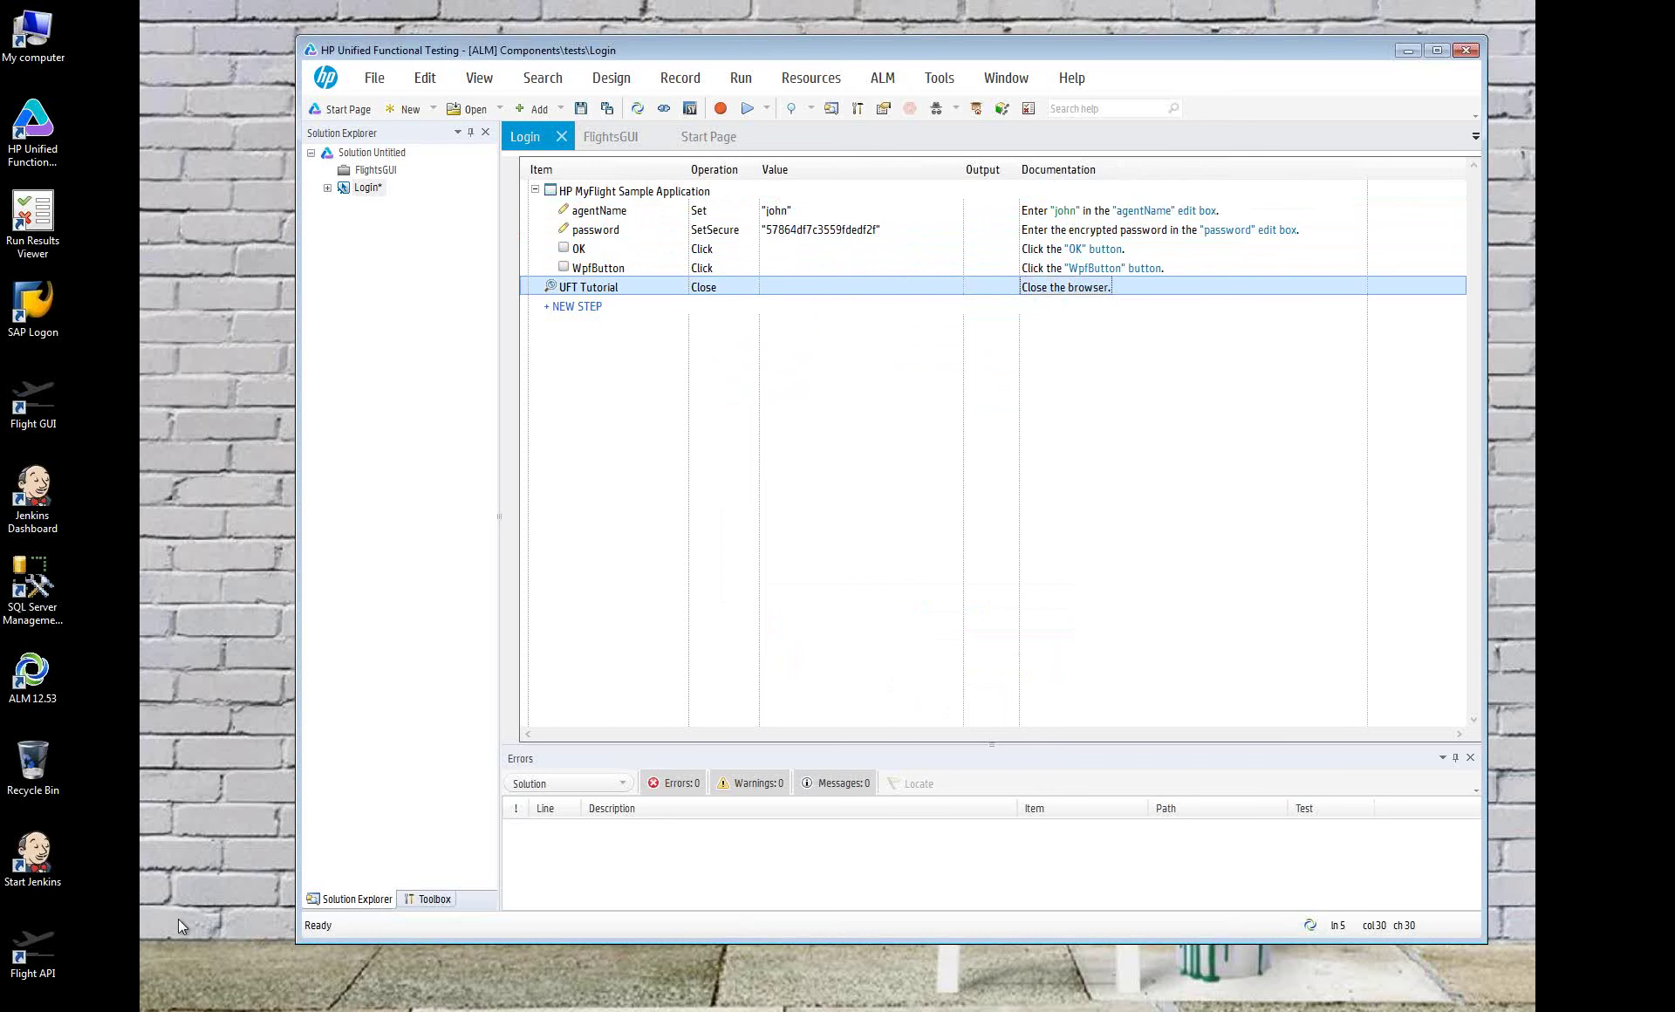
Switch to HP Application Lifecycle Management and open the Business Components module under Testing
left_click(126, 994)
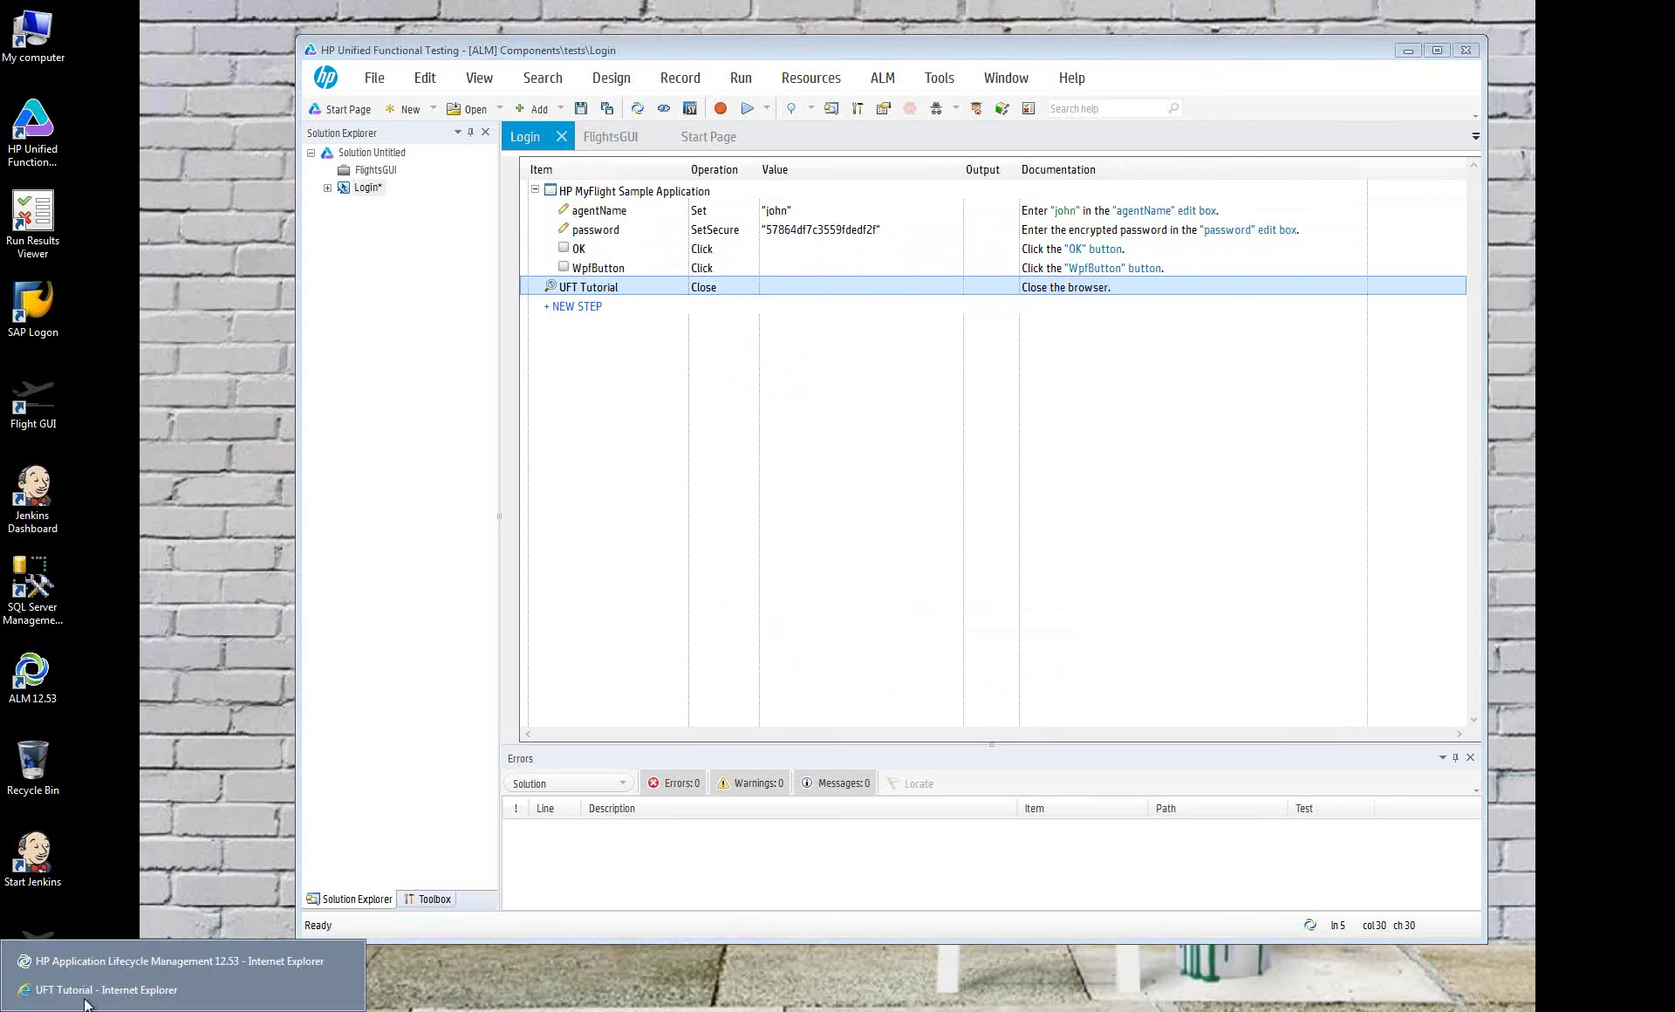
left_click(85, 961)
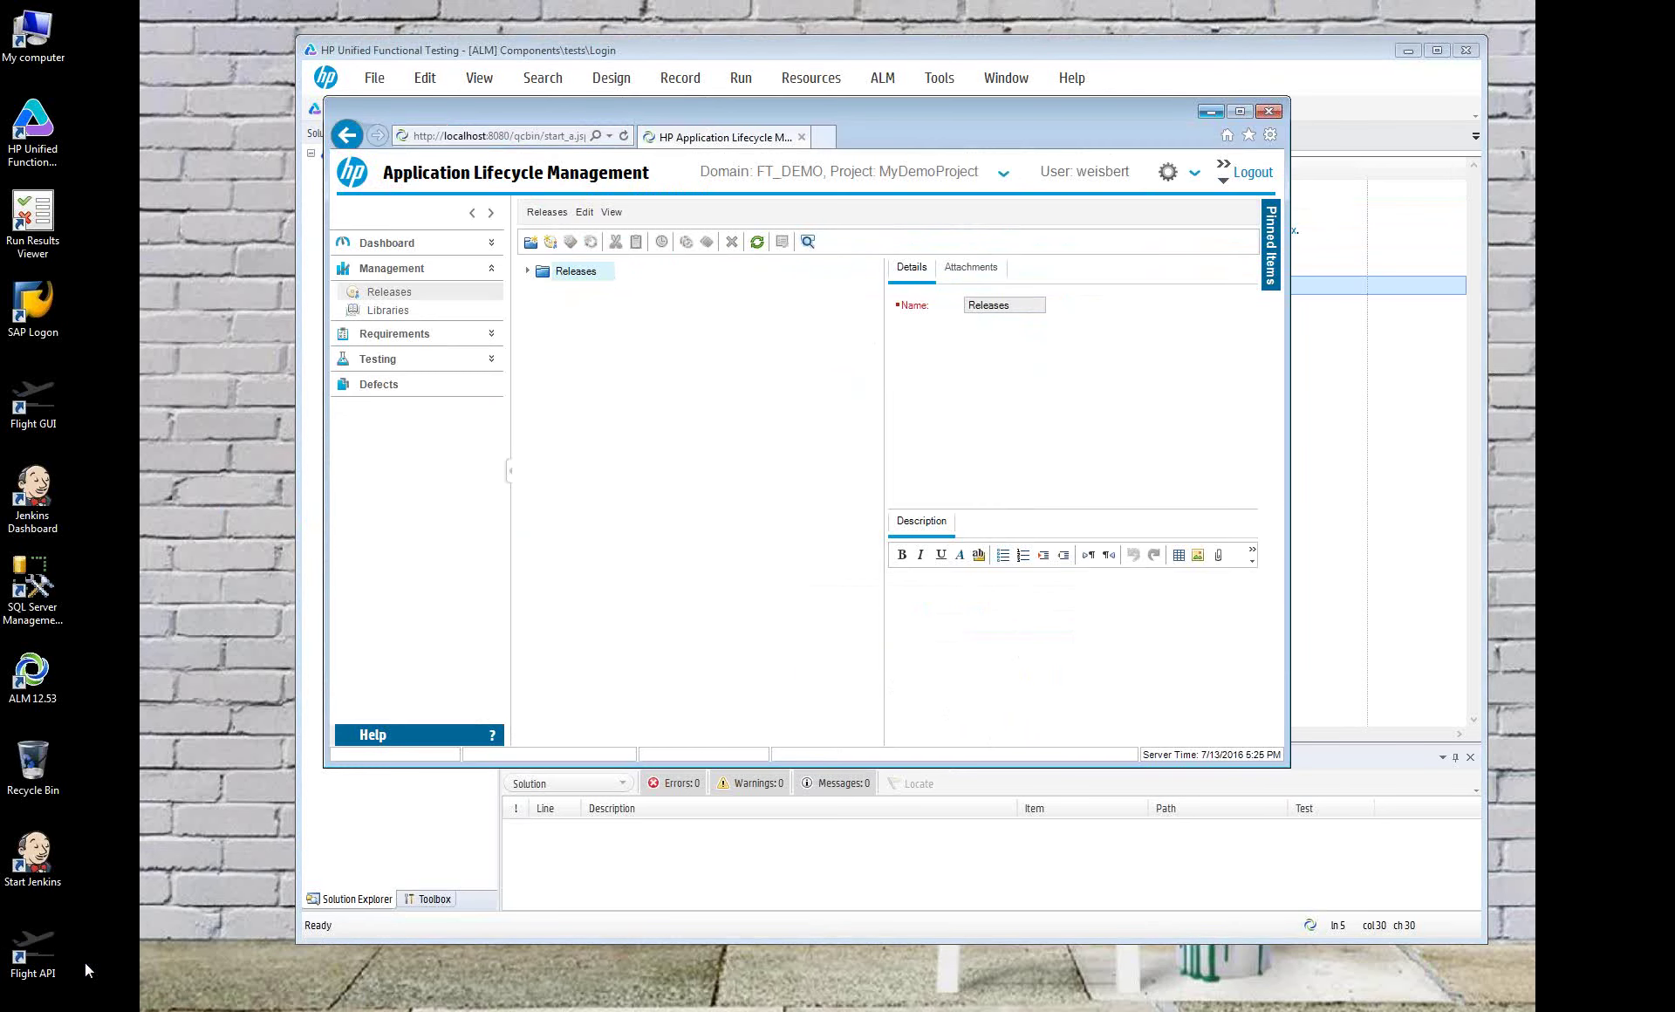
left_click(531, 276)
left_click(387, 361)
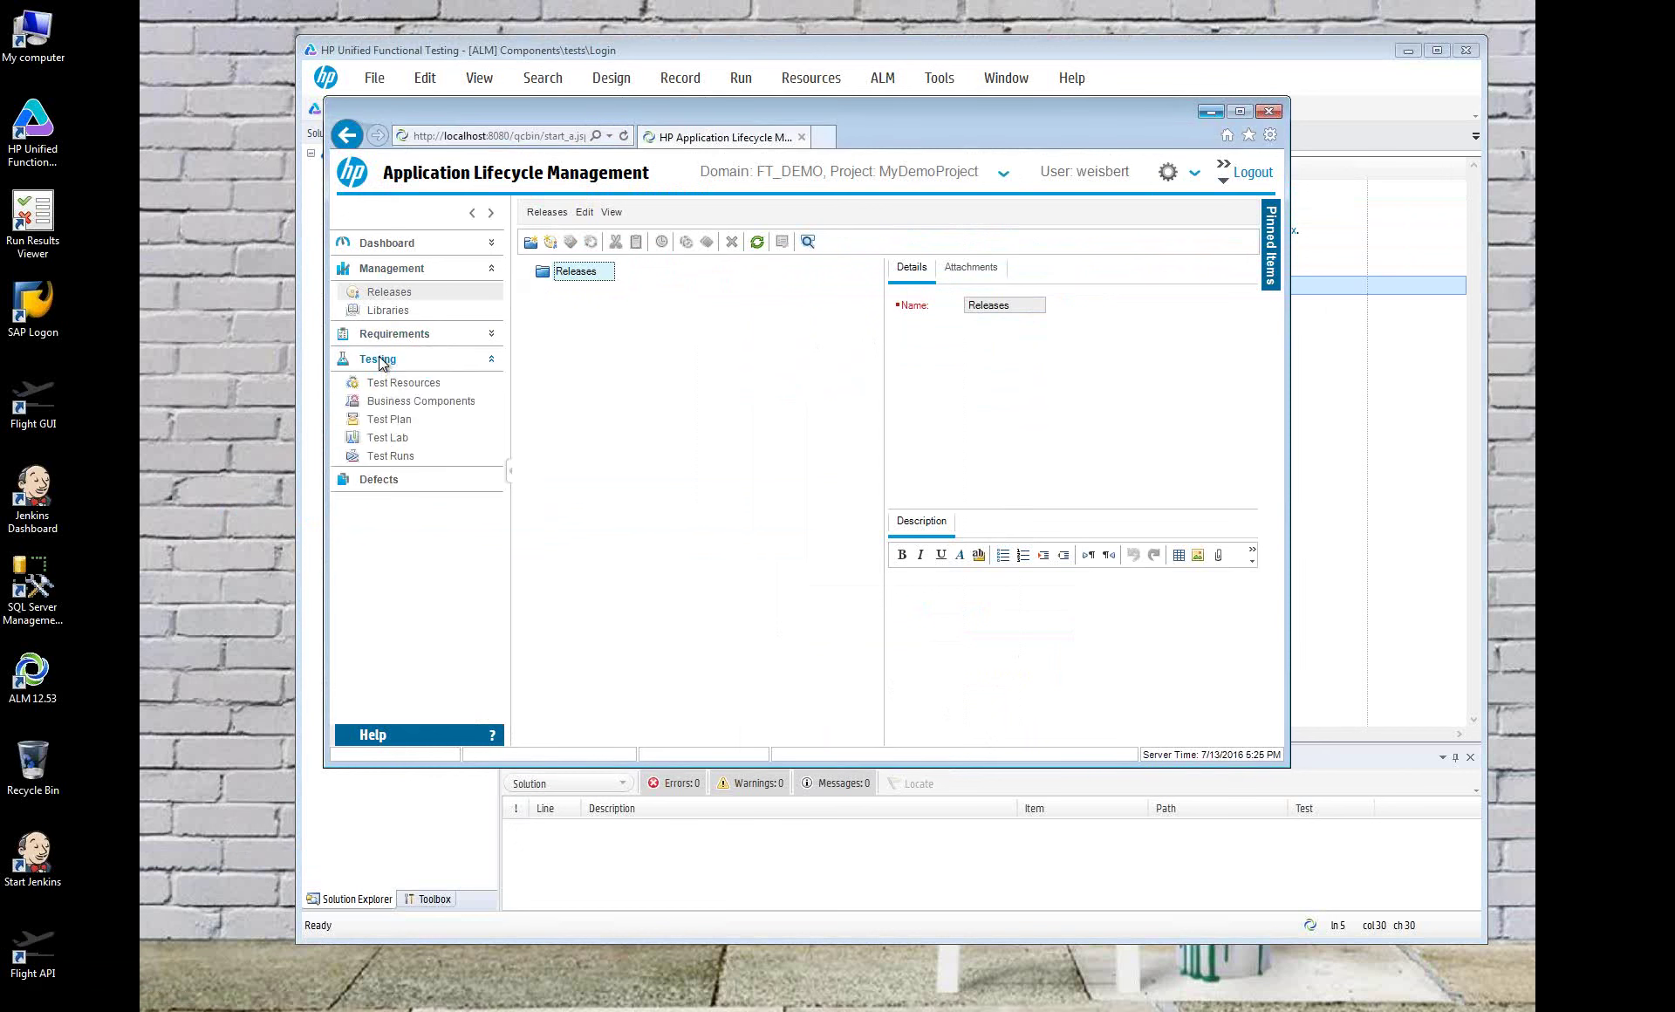
left_click(412, 404)
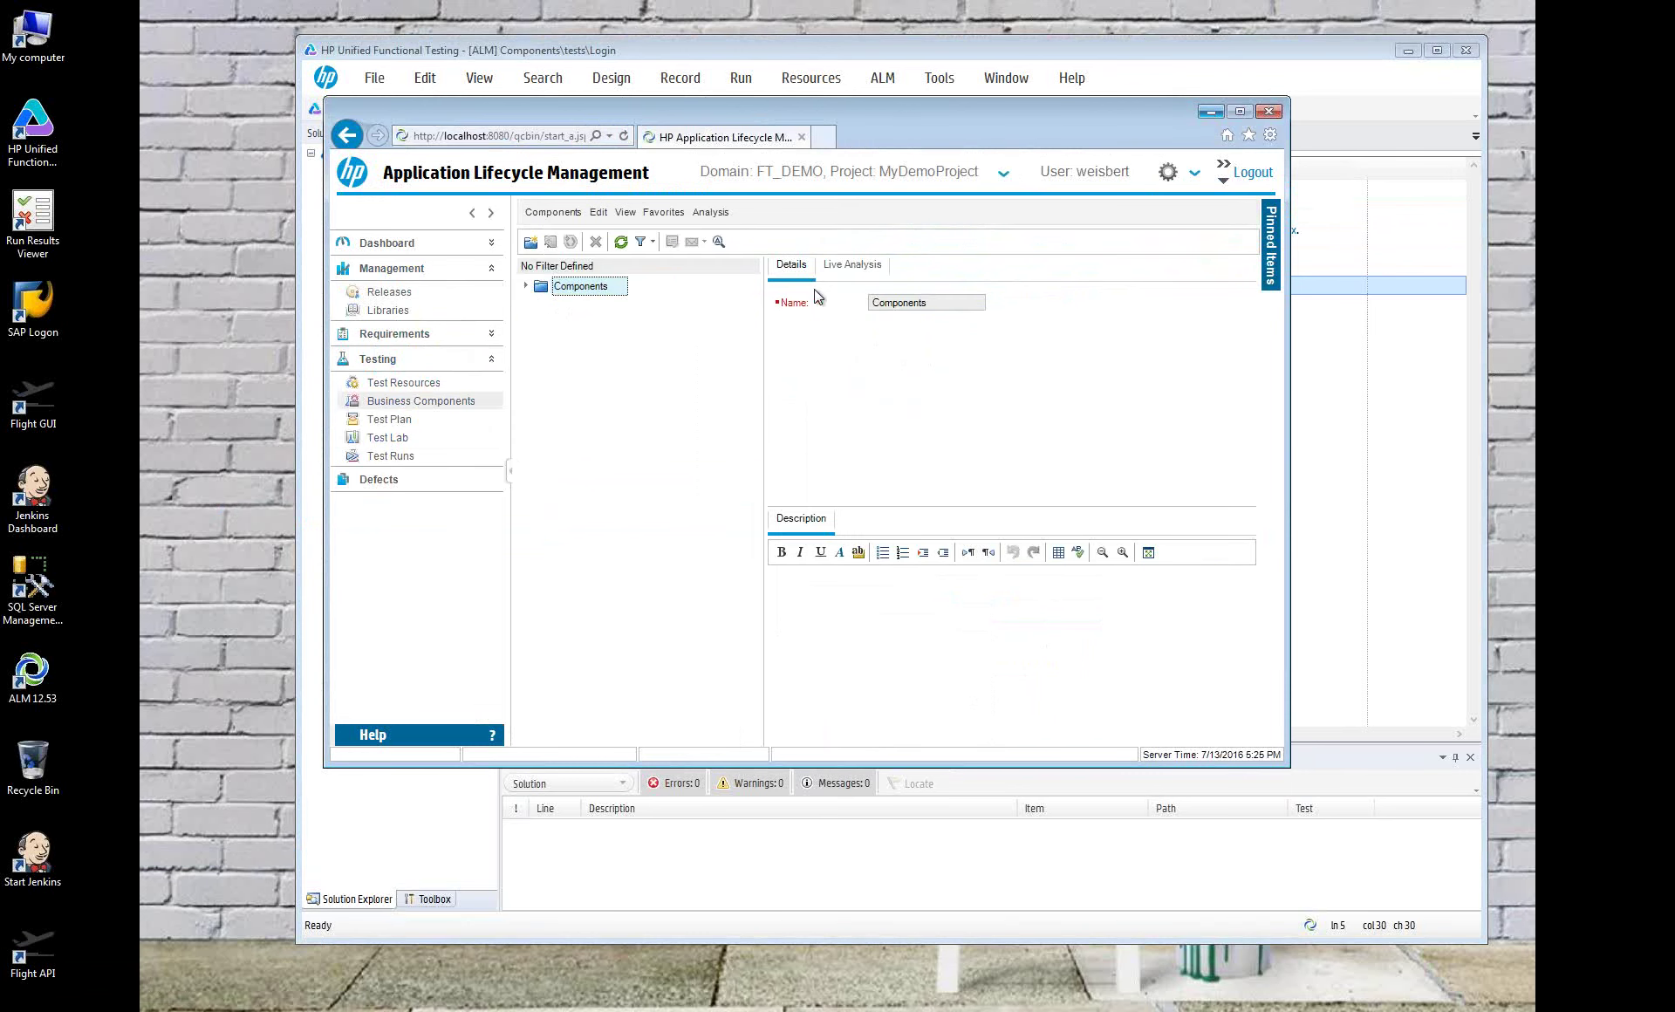
Expand the Components and tests folders in the component tree and show the Login component's details
left_click_drag(871, 111, 892, 191)
left_click_drag(834, 264, 902, 208)
left_click(558, 376)
left_click(574, 433)
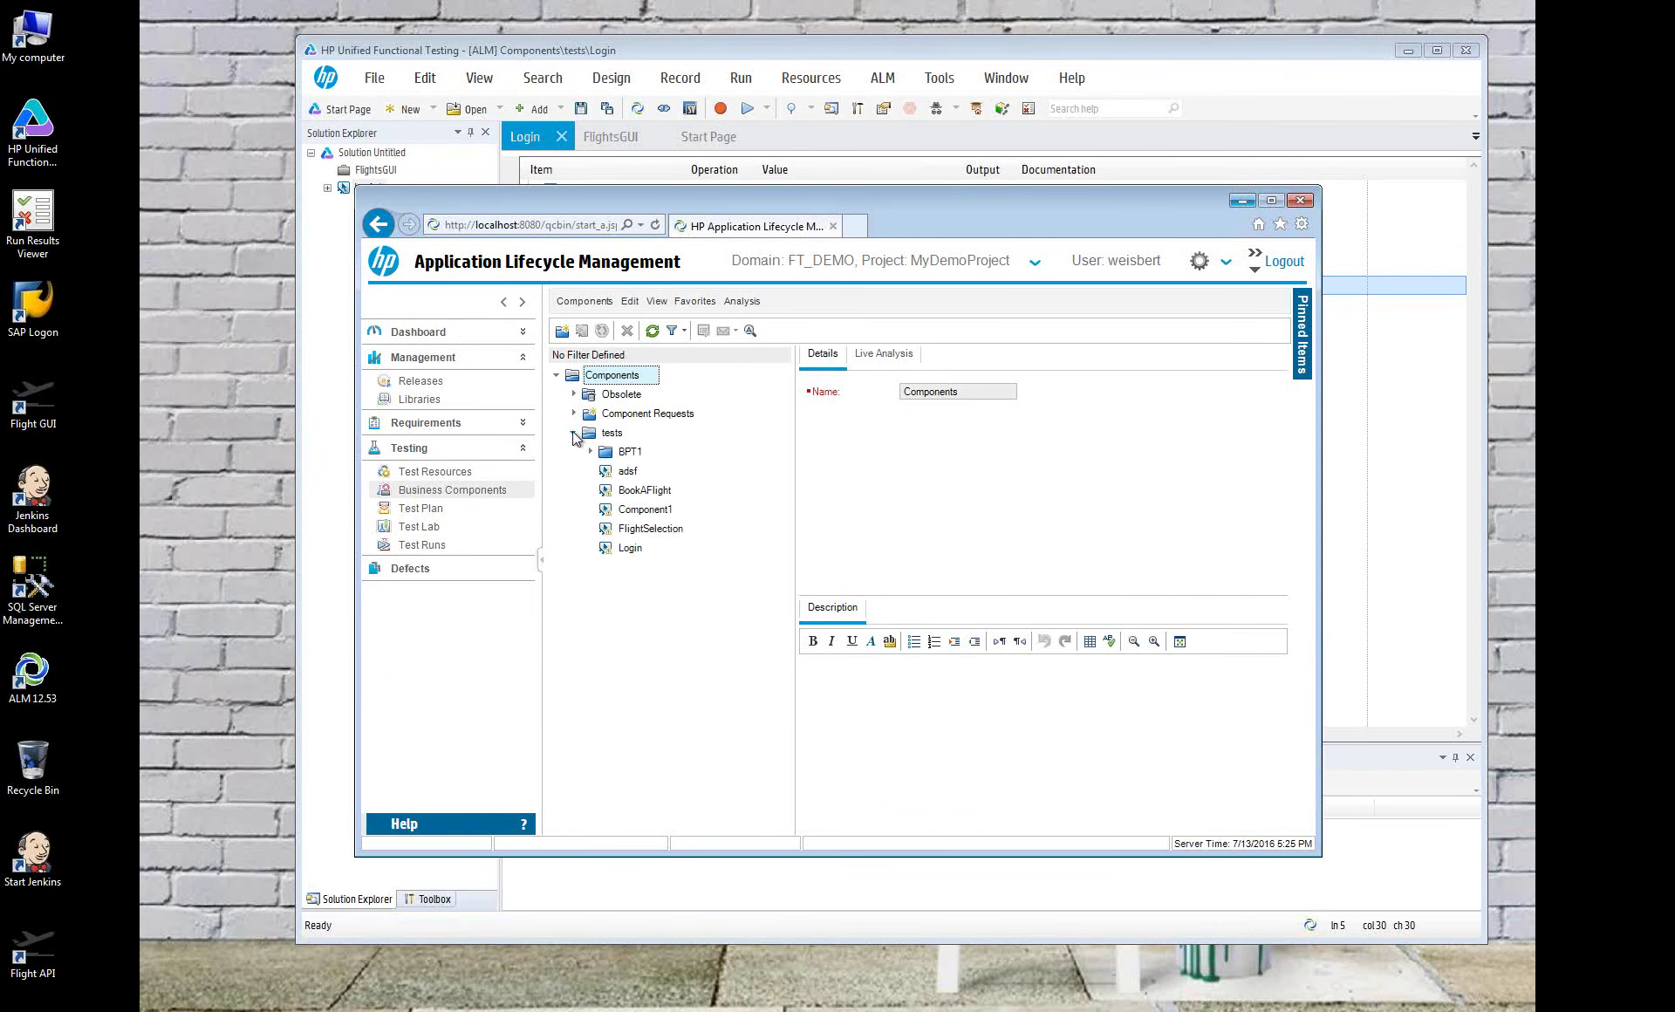
left_click(629, 548)
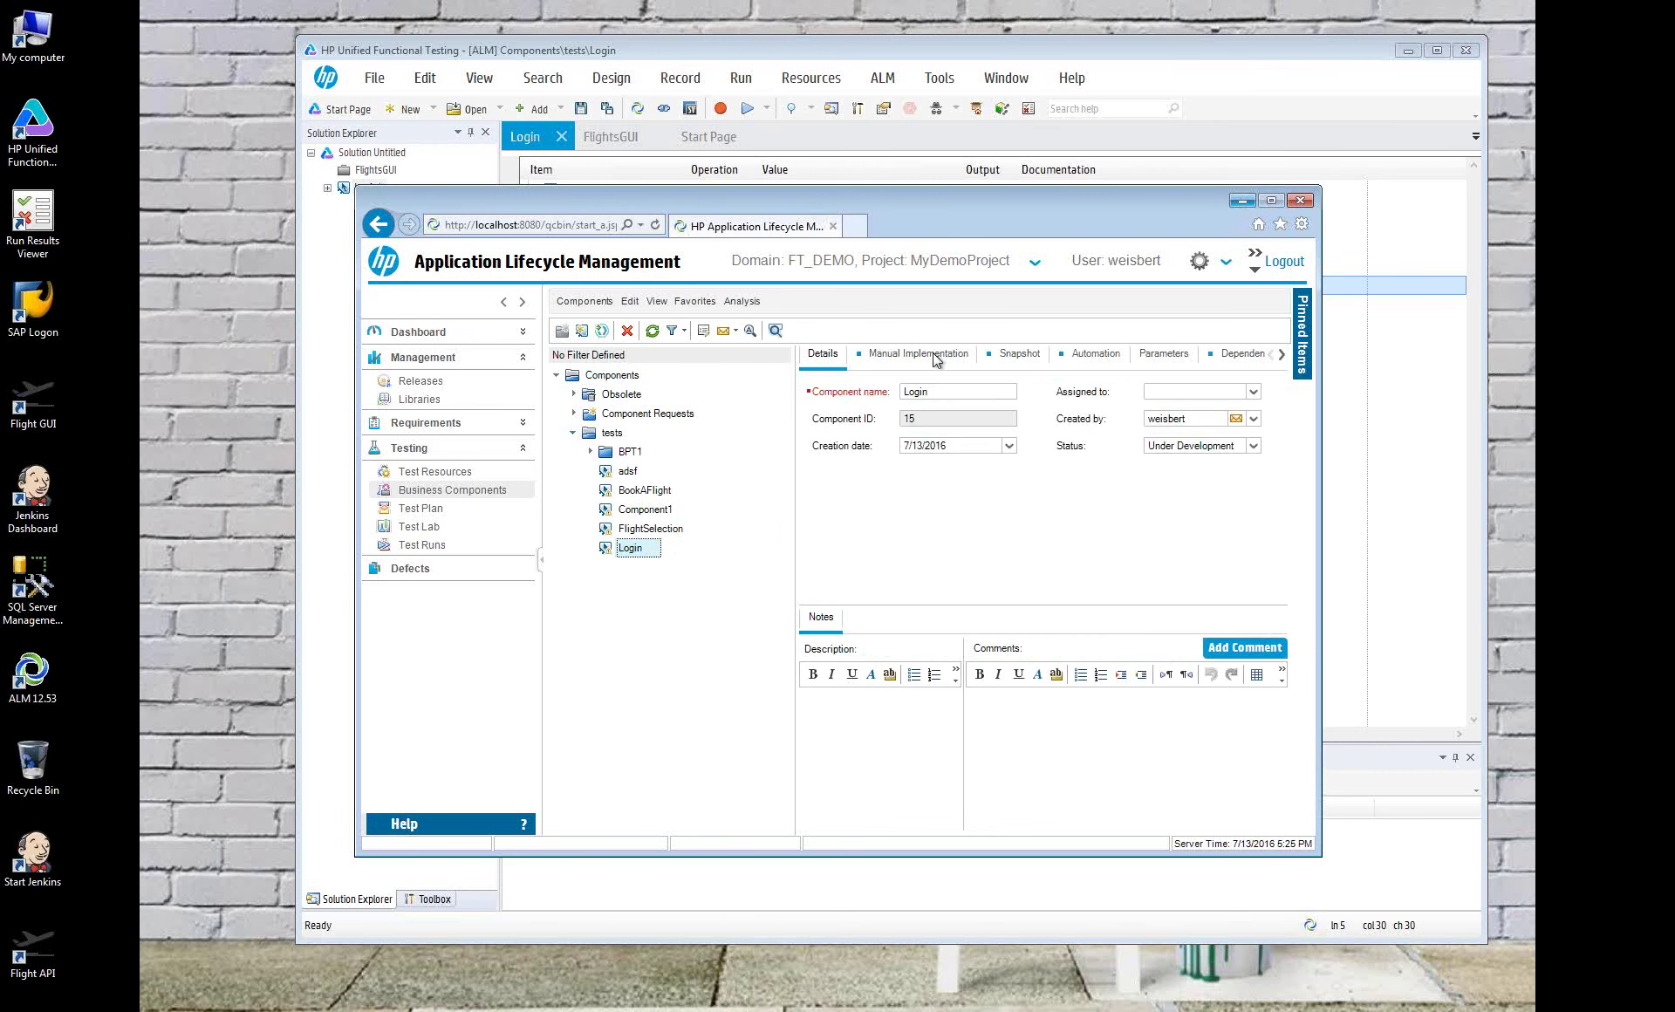
Review the Login component's manual implementation steps in ALM and enlarge the window to show all of them
left_click_drag(1002, 208, 887, 184)
left_click(803, 330)
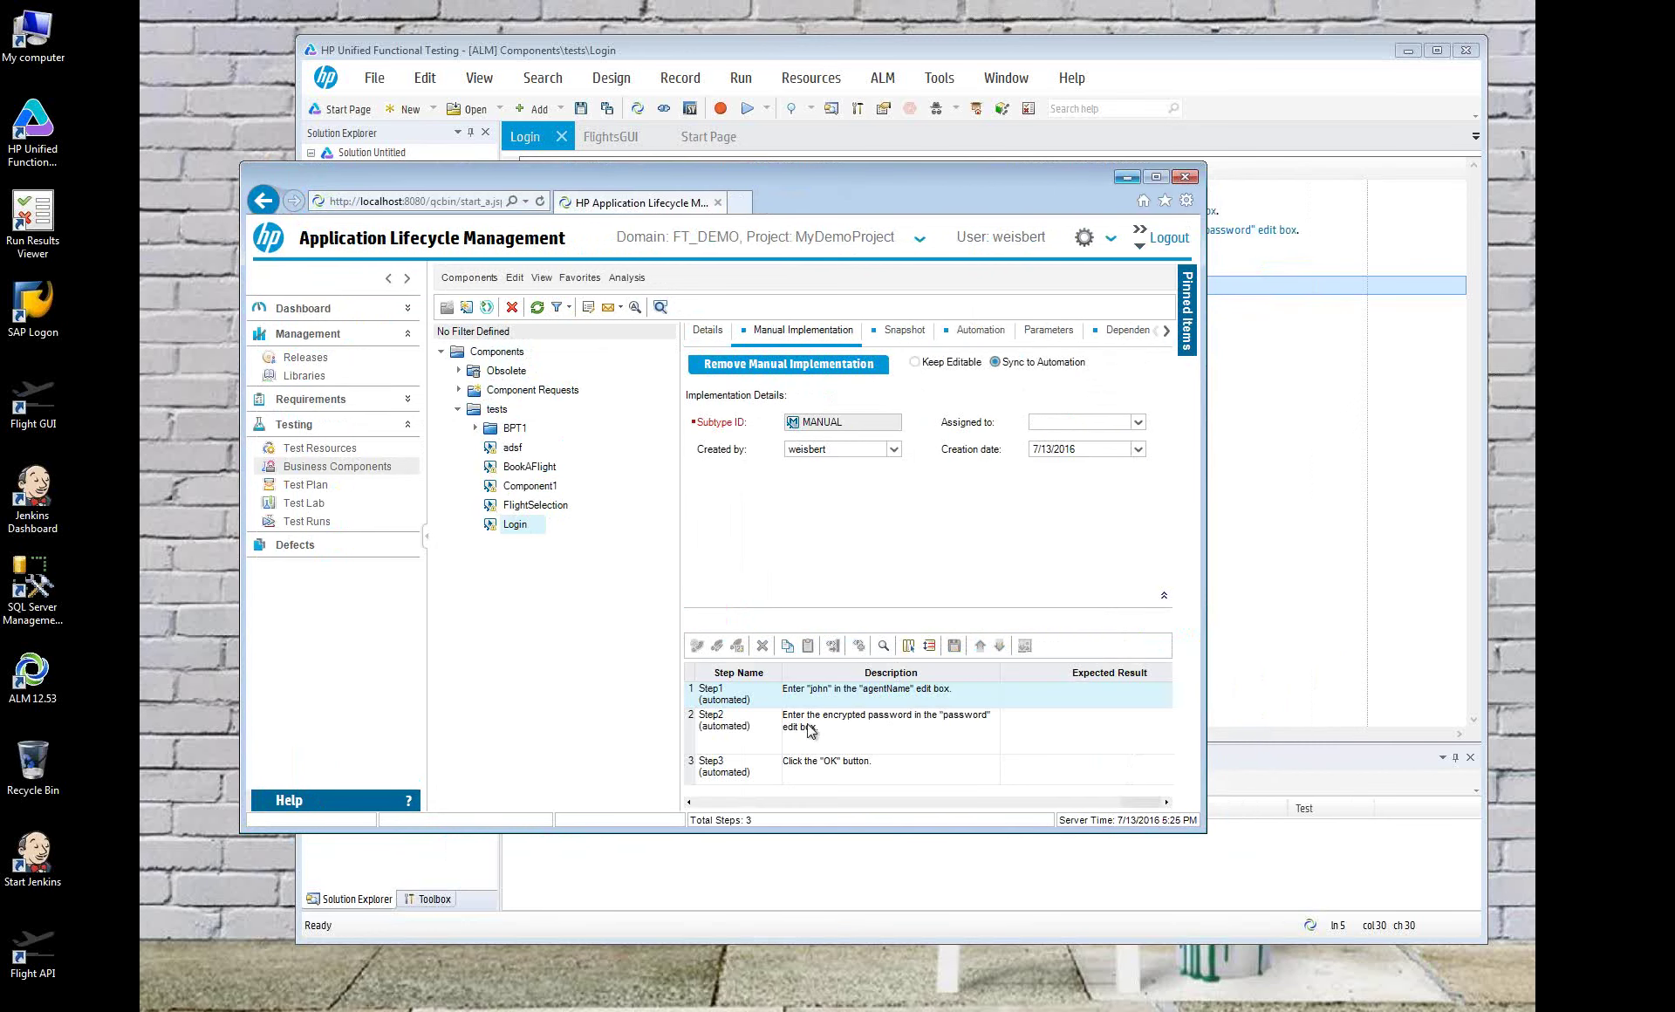
left_click(734, 723)
left_click(744, 773)
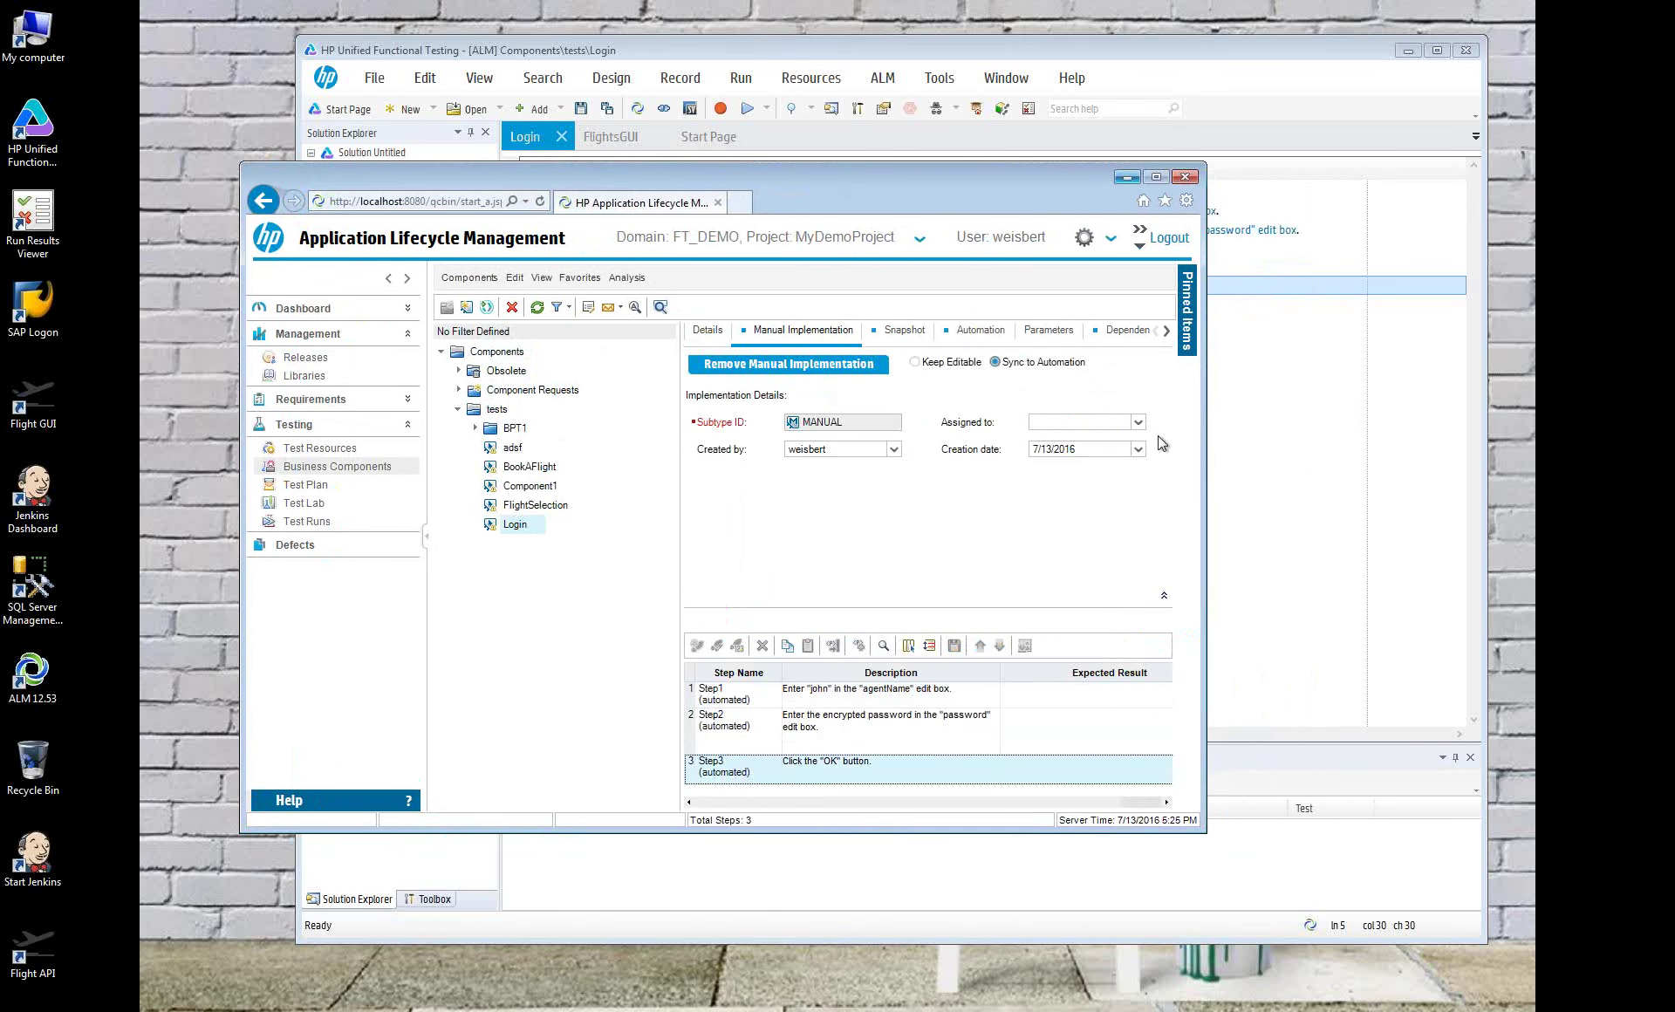
left_click_drag(1207, 839, 1376, 919)
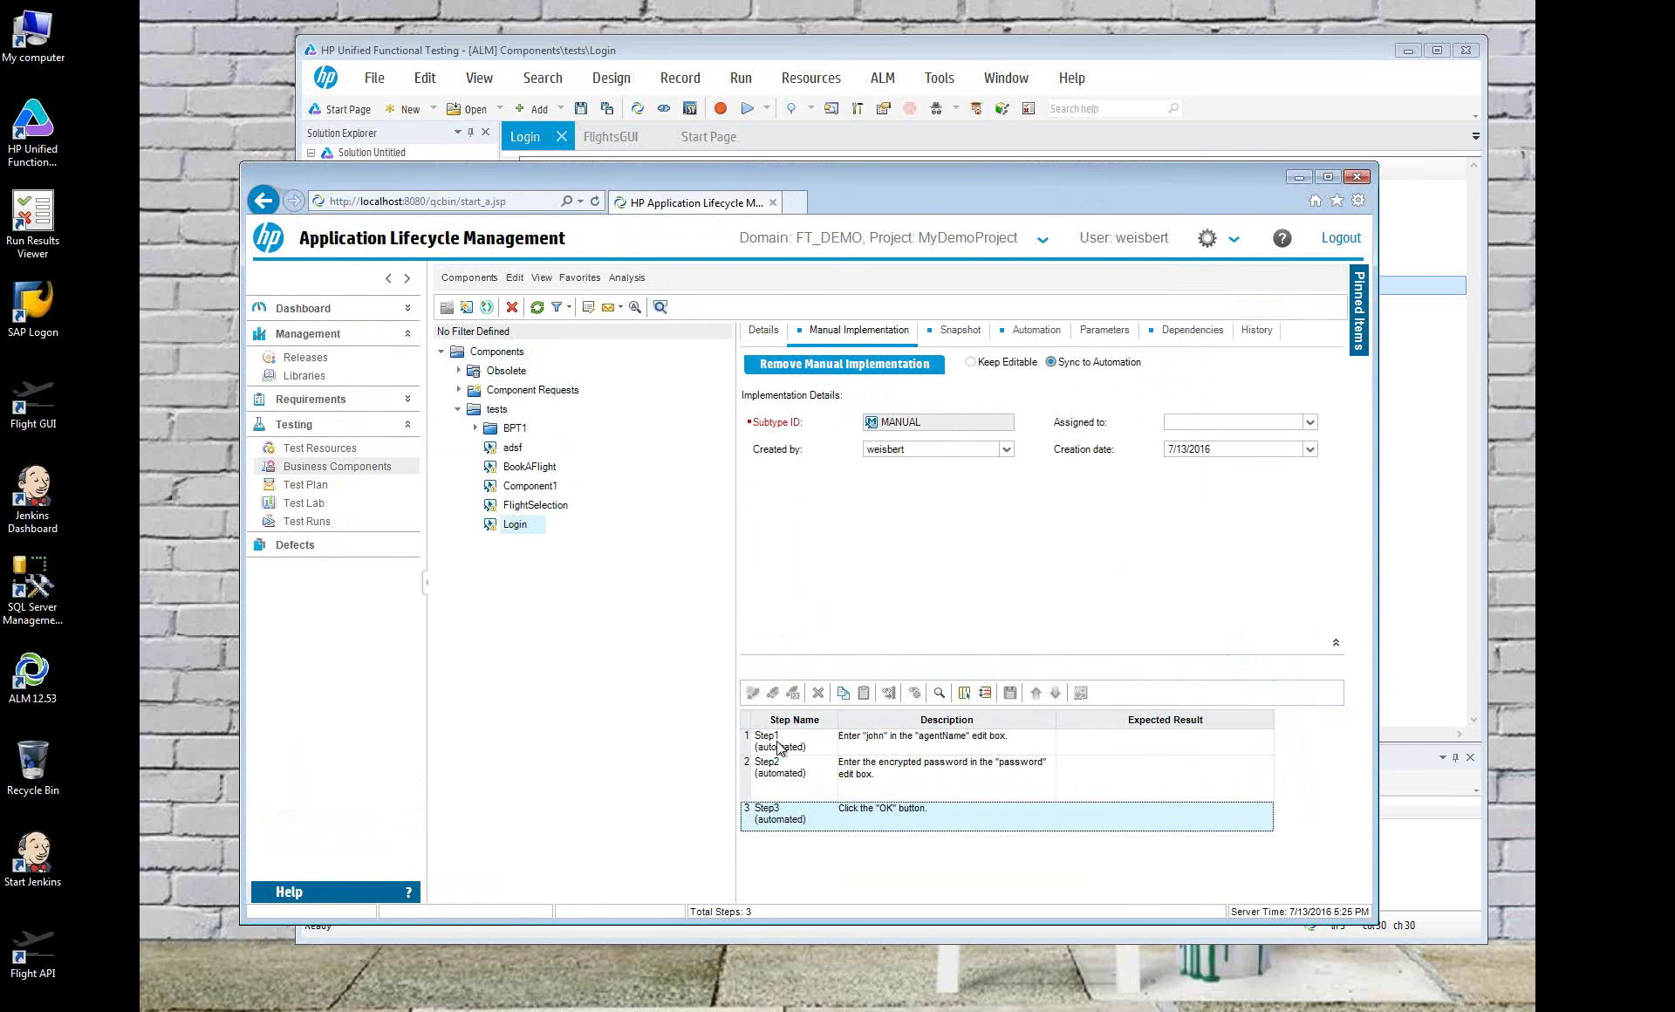
Open the Login component's automation in read-only mode, compare its keyword steps with the manual steps, and close ALM
left_click(1036, 333)
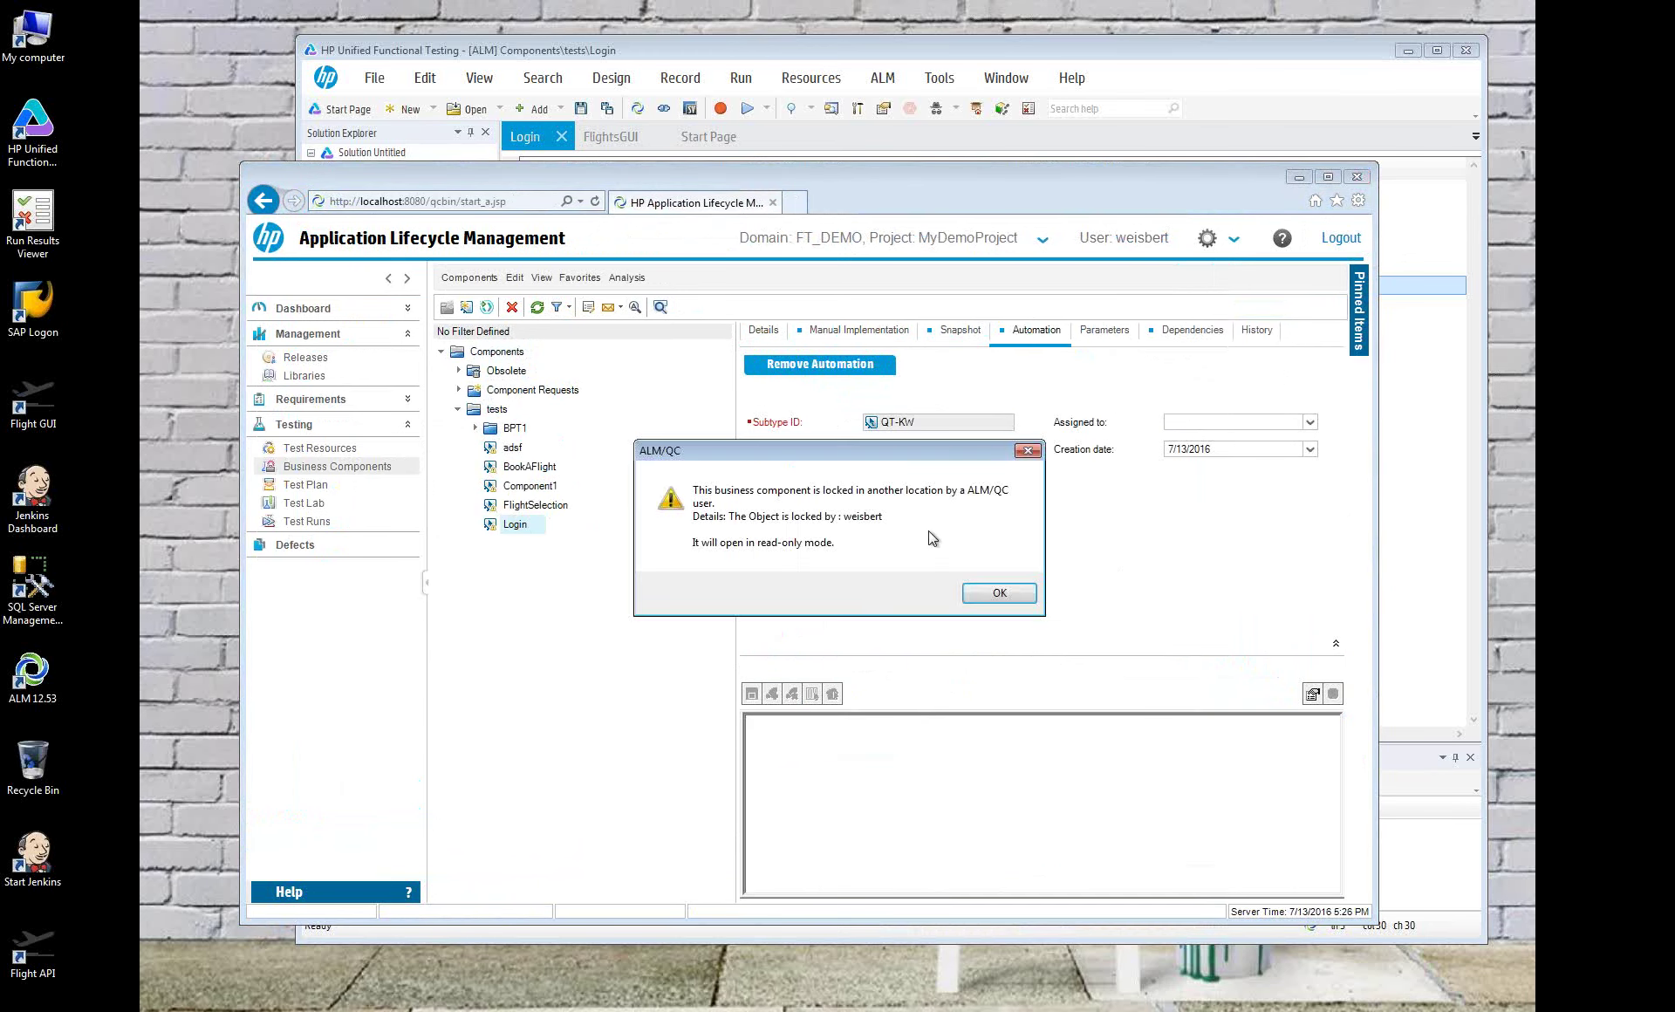
left_click(994, 594)
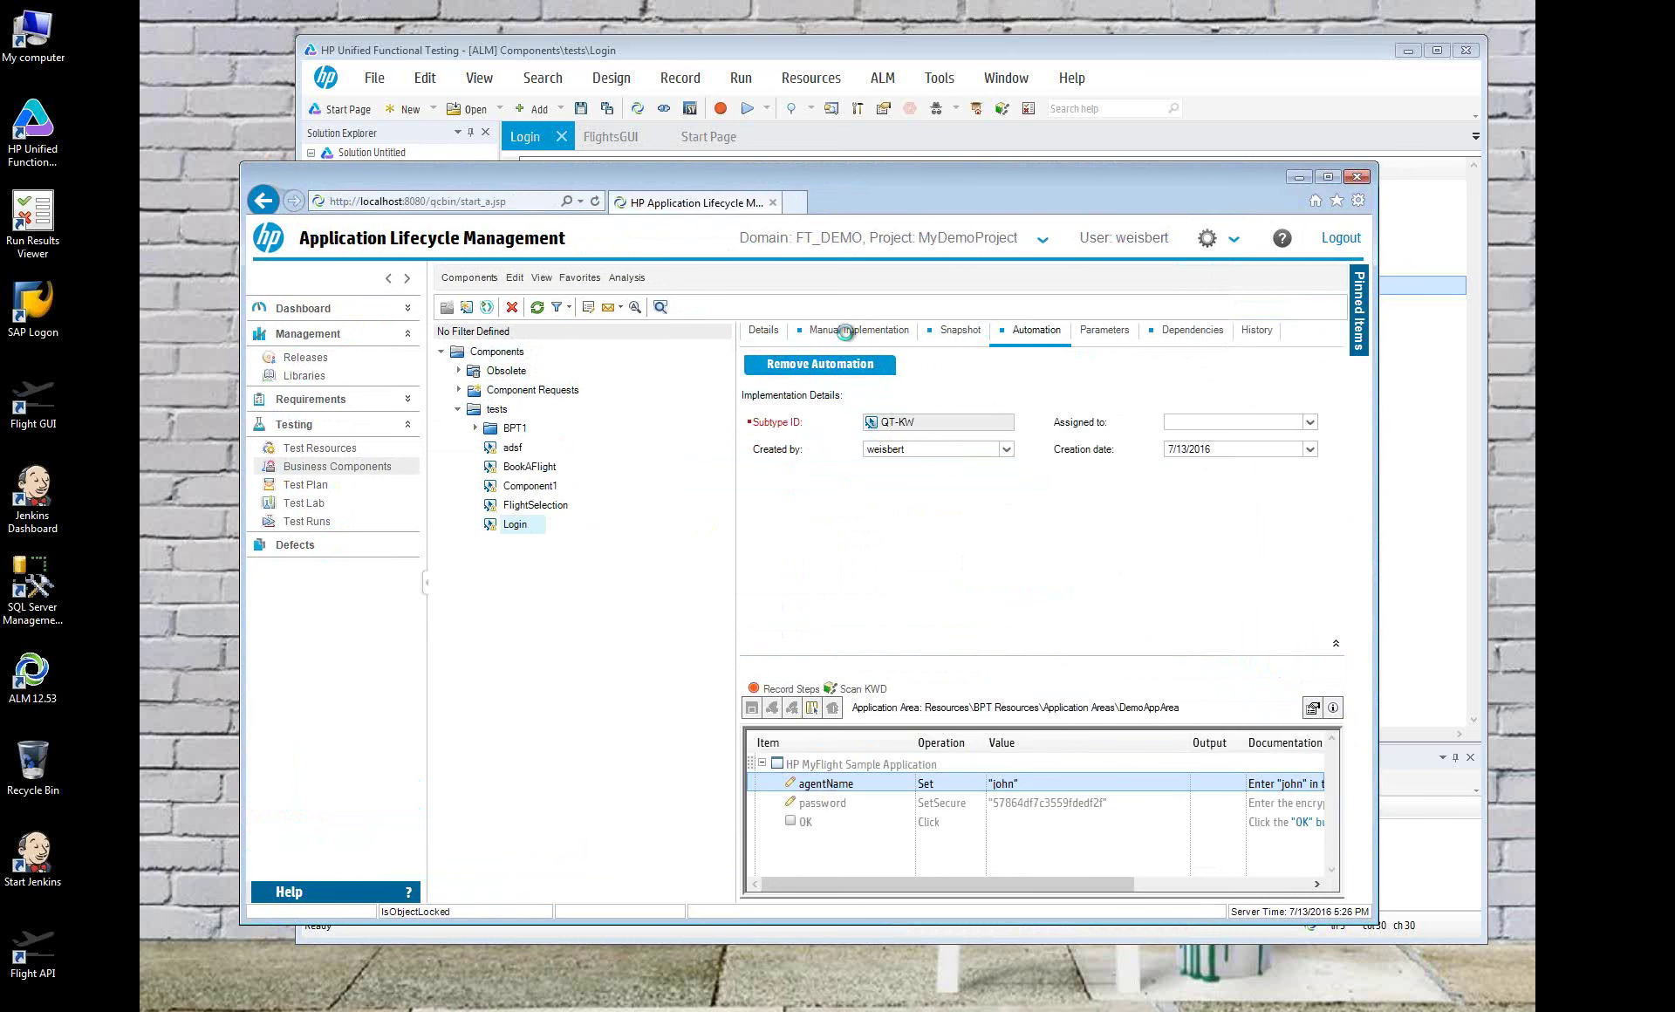
left_click(851, 335)
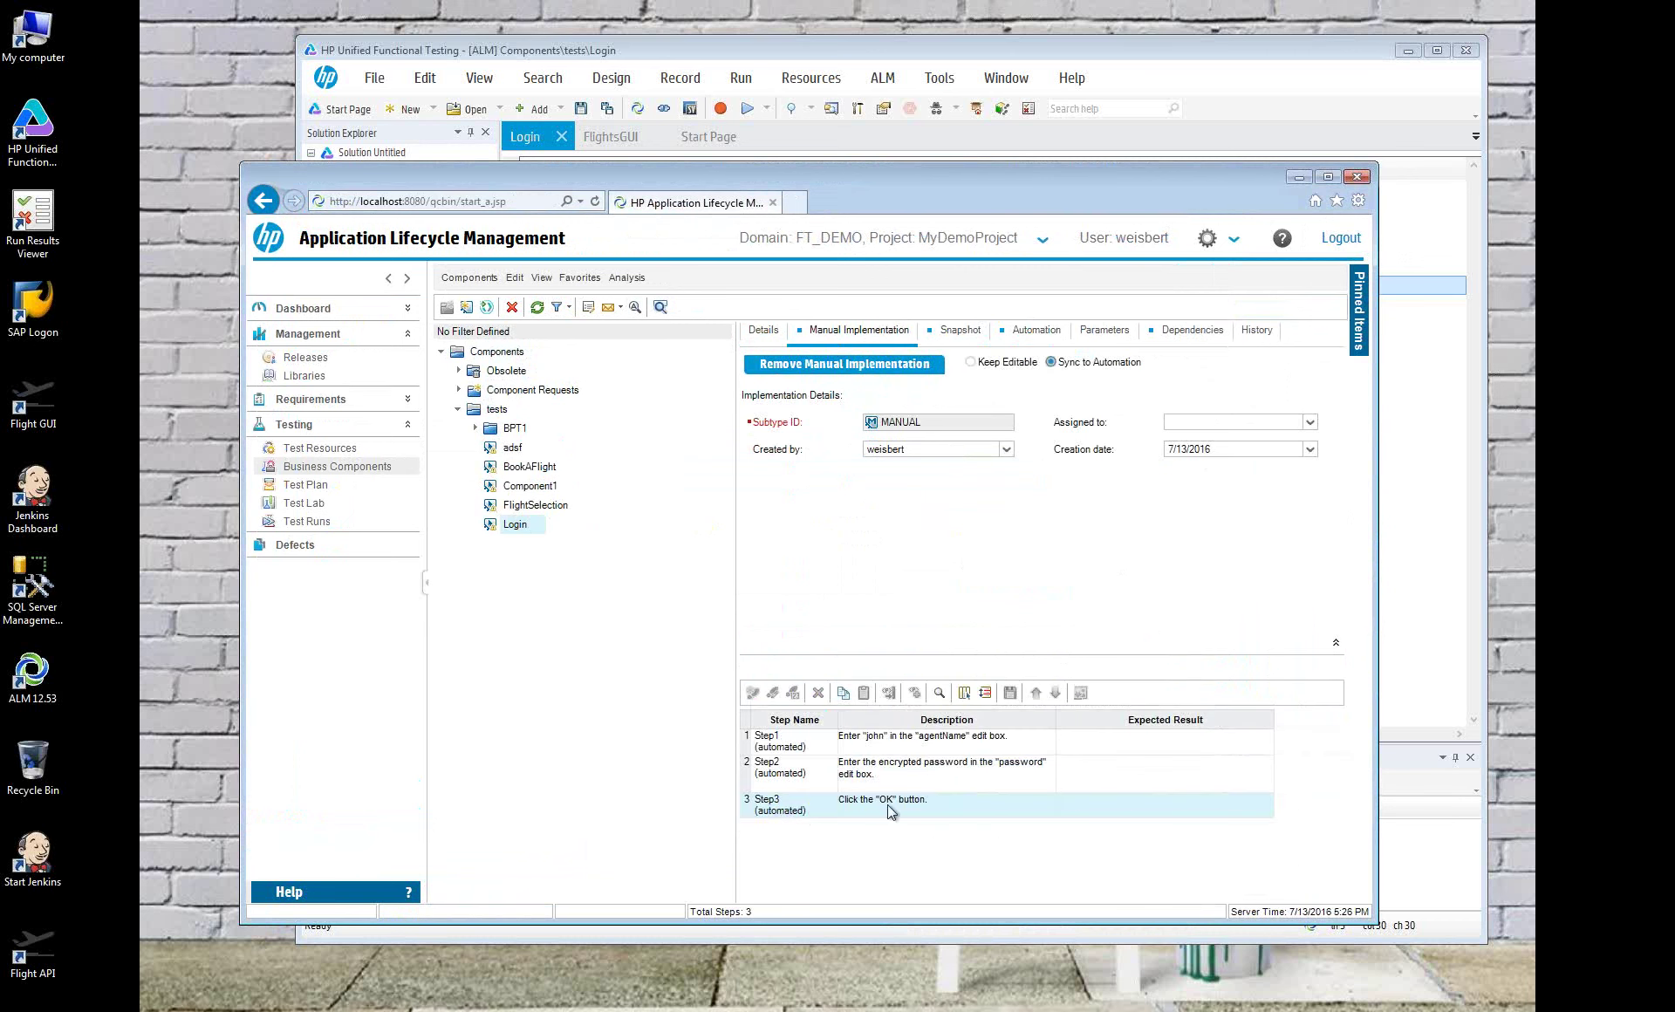
left_click(796, 811)
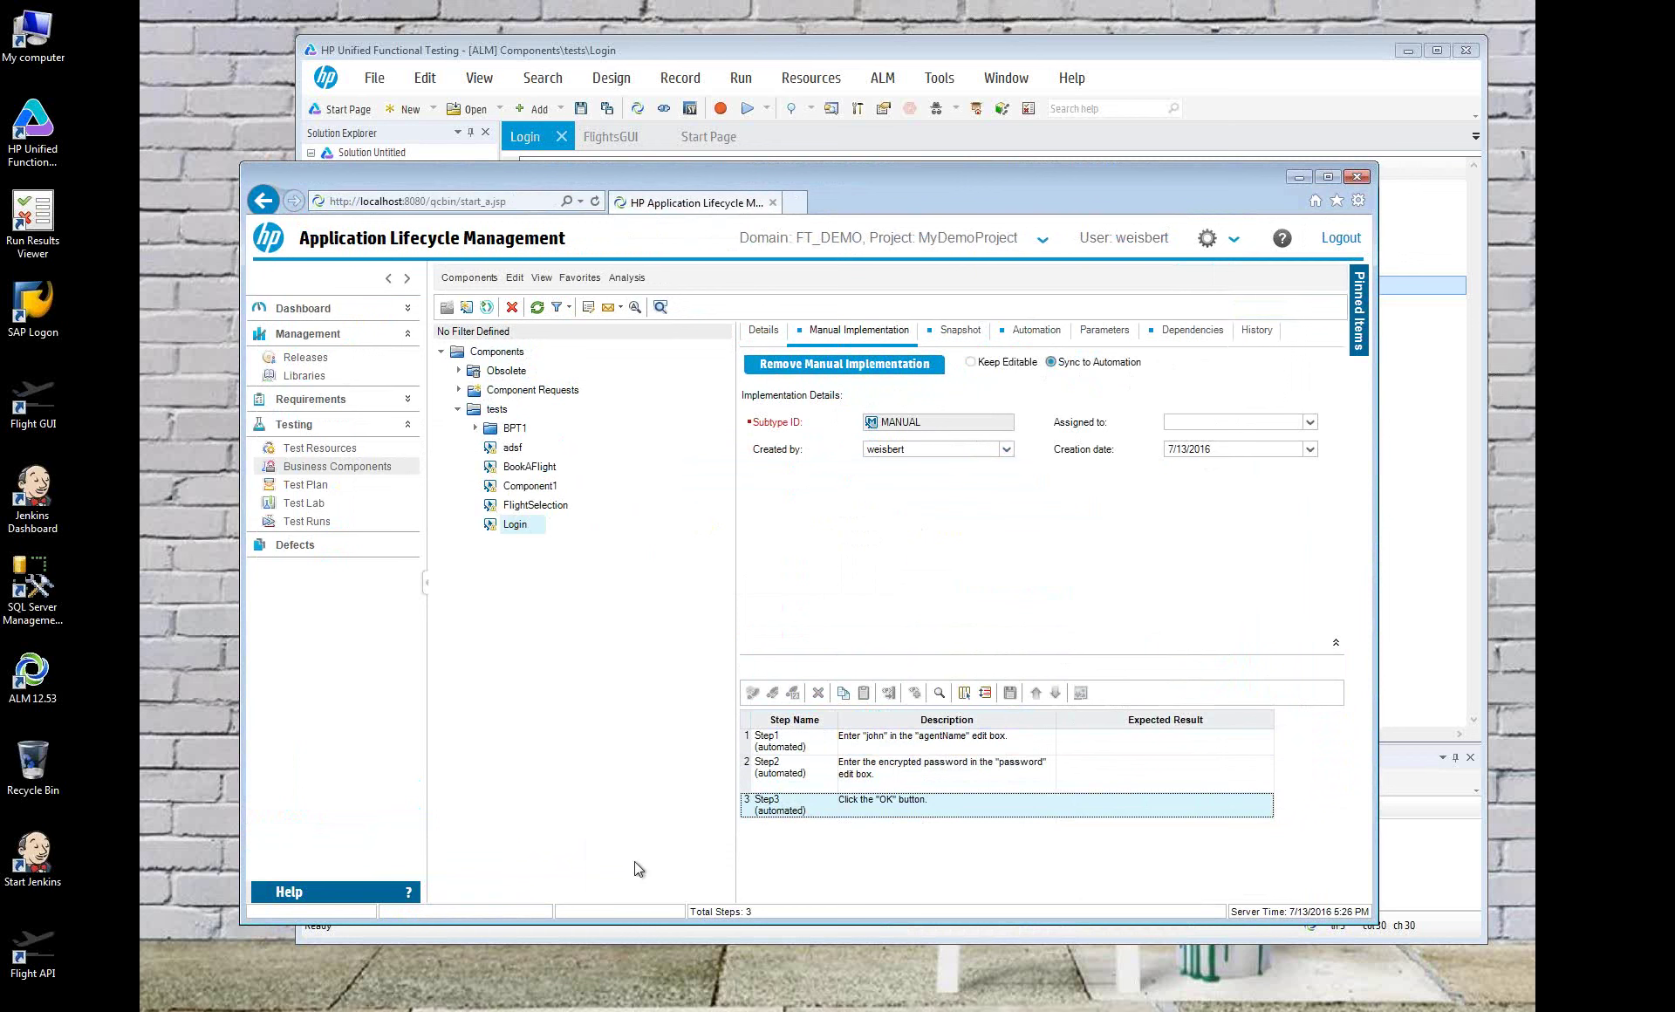
left_click(1356, 178)
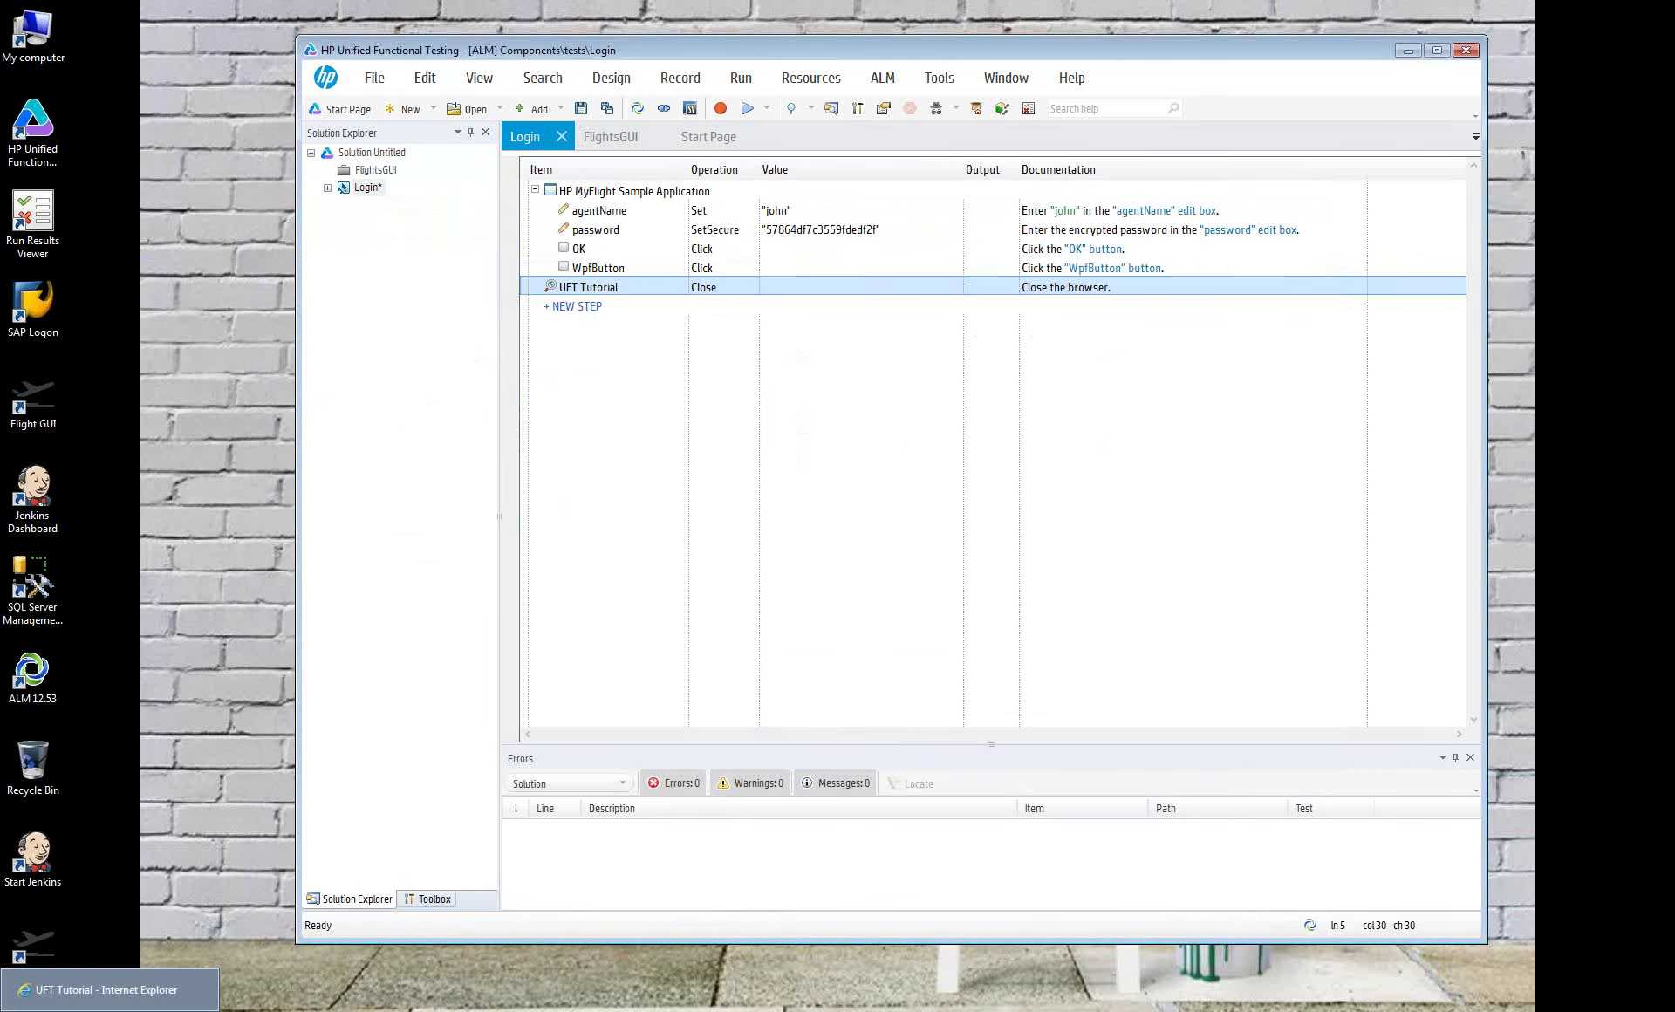
Examine the UFT Tutorial browser's object properties in the Object Repository against the help page, and close the repository
left_click(53, 993)
left_click_drag(893, 149, 895, 382)
left_click(635, 289)
right_click(636, 289)
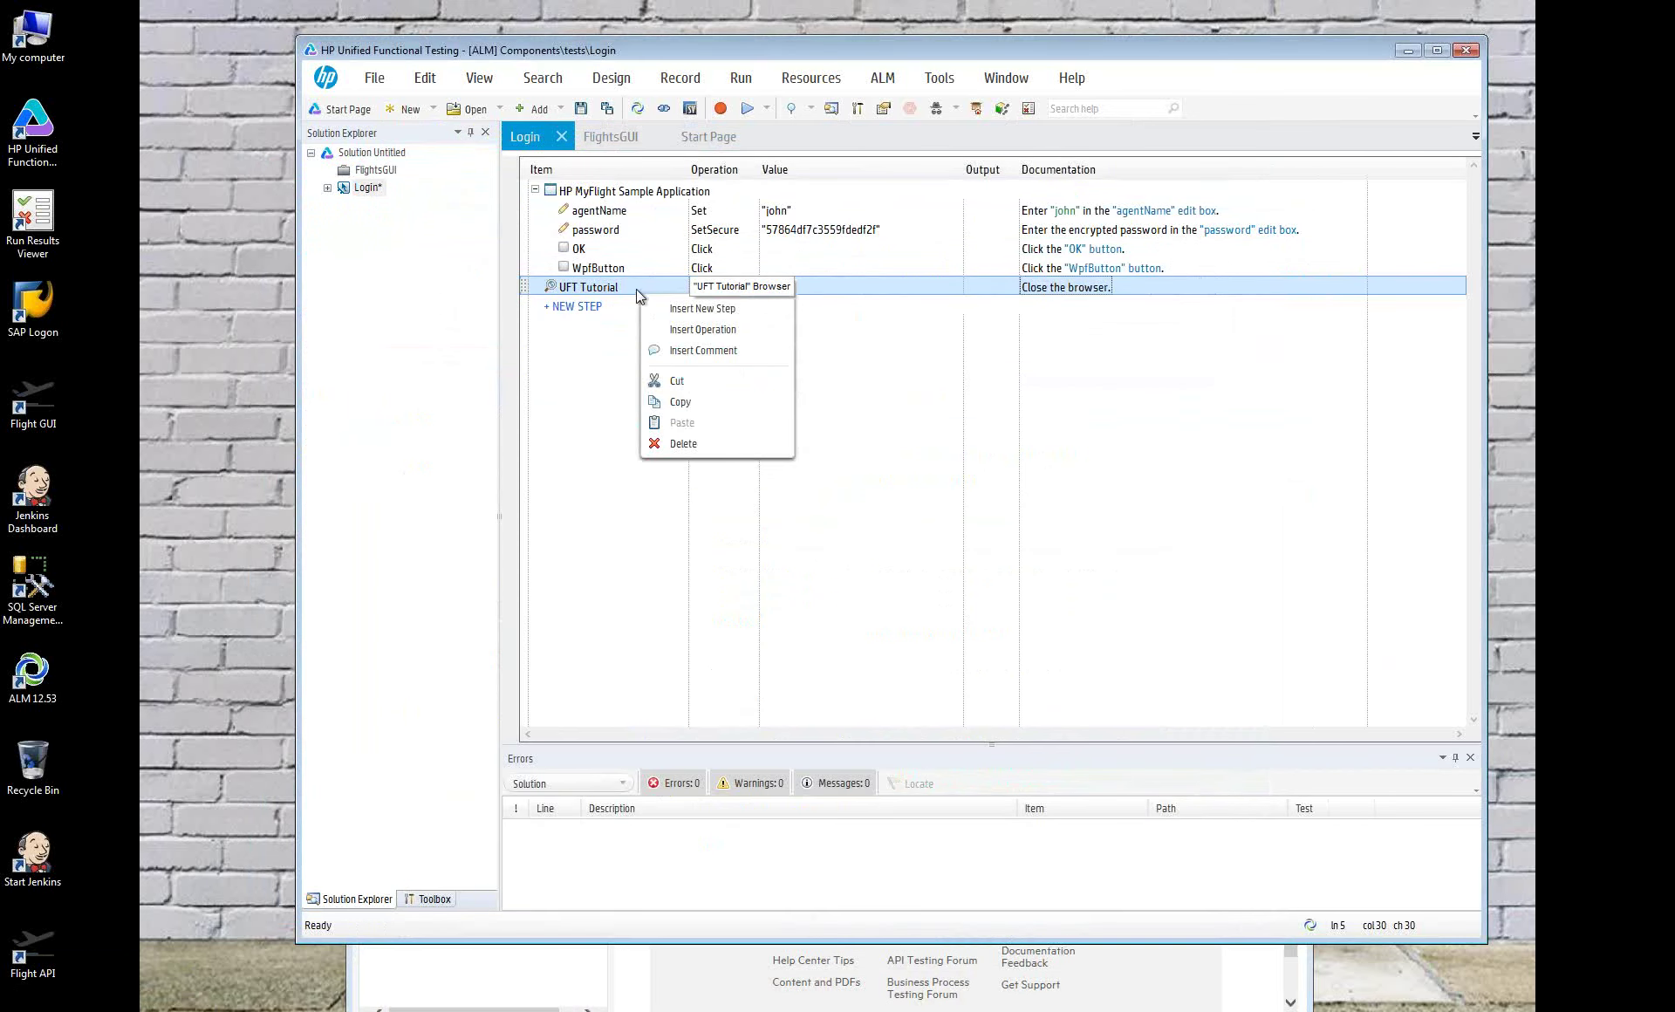
left_click(636, 289)
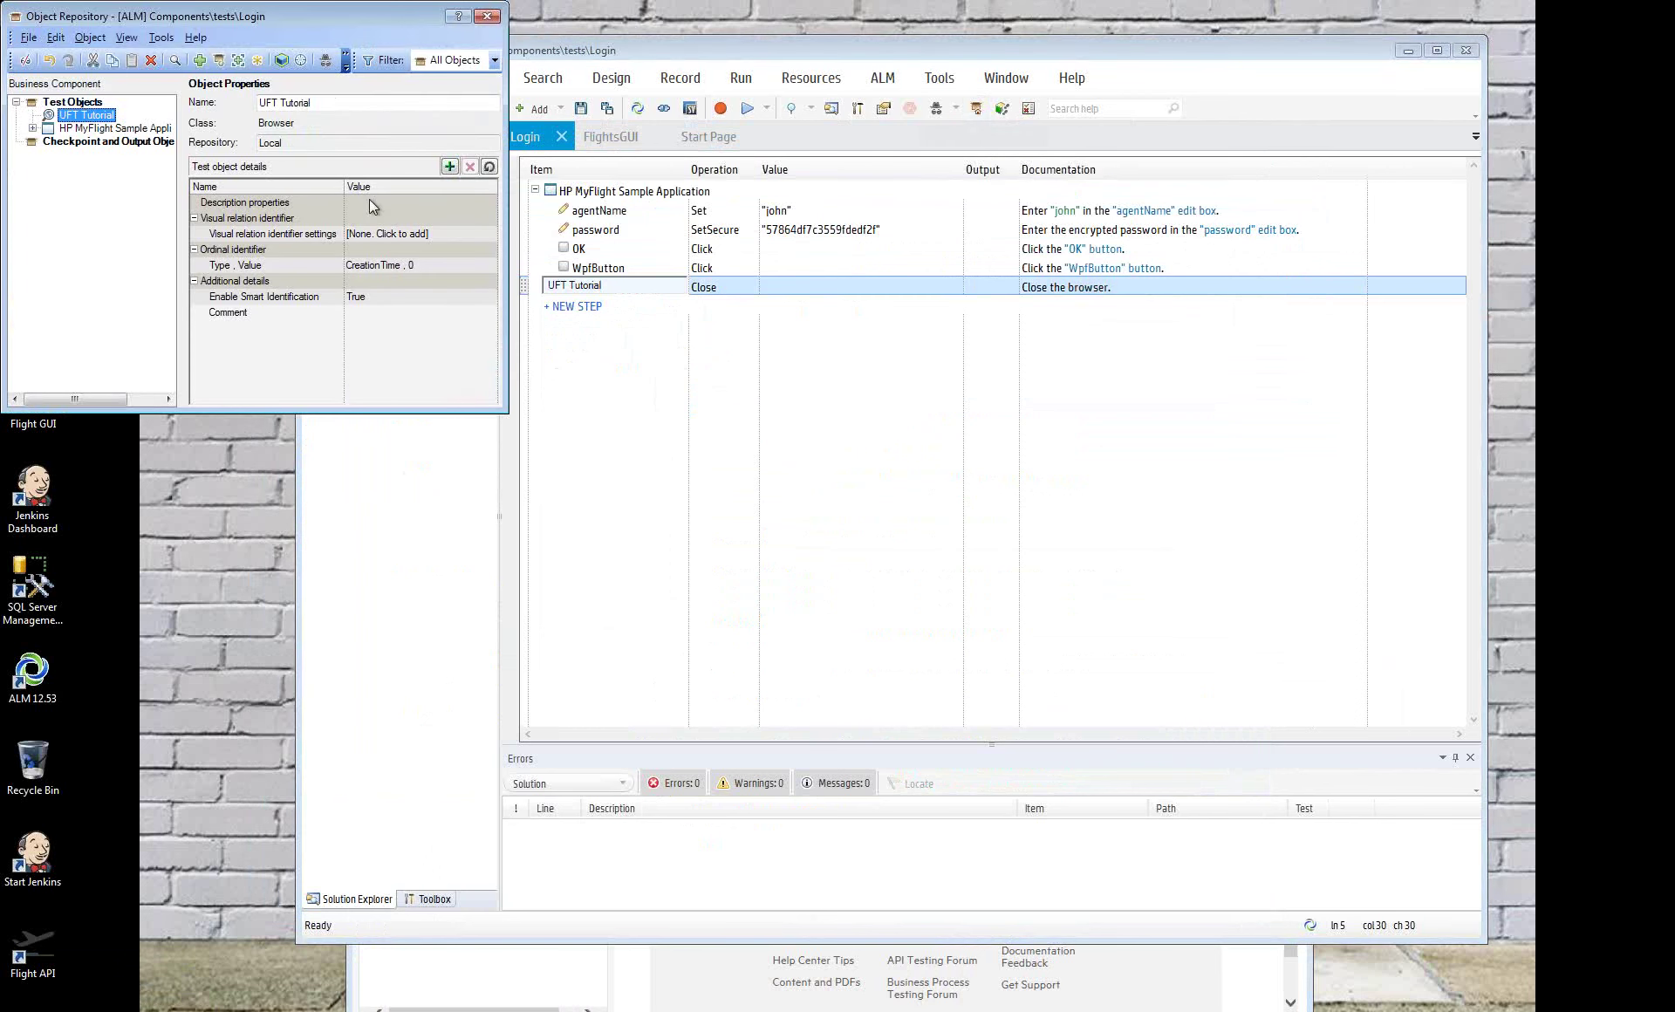
left_click_drag(338, 14, 897, 387)
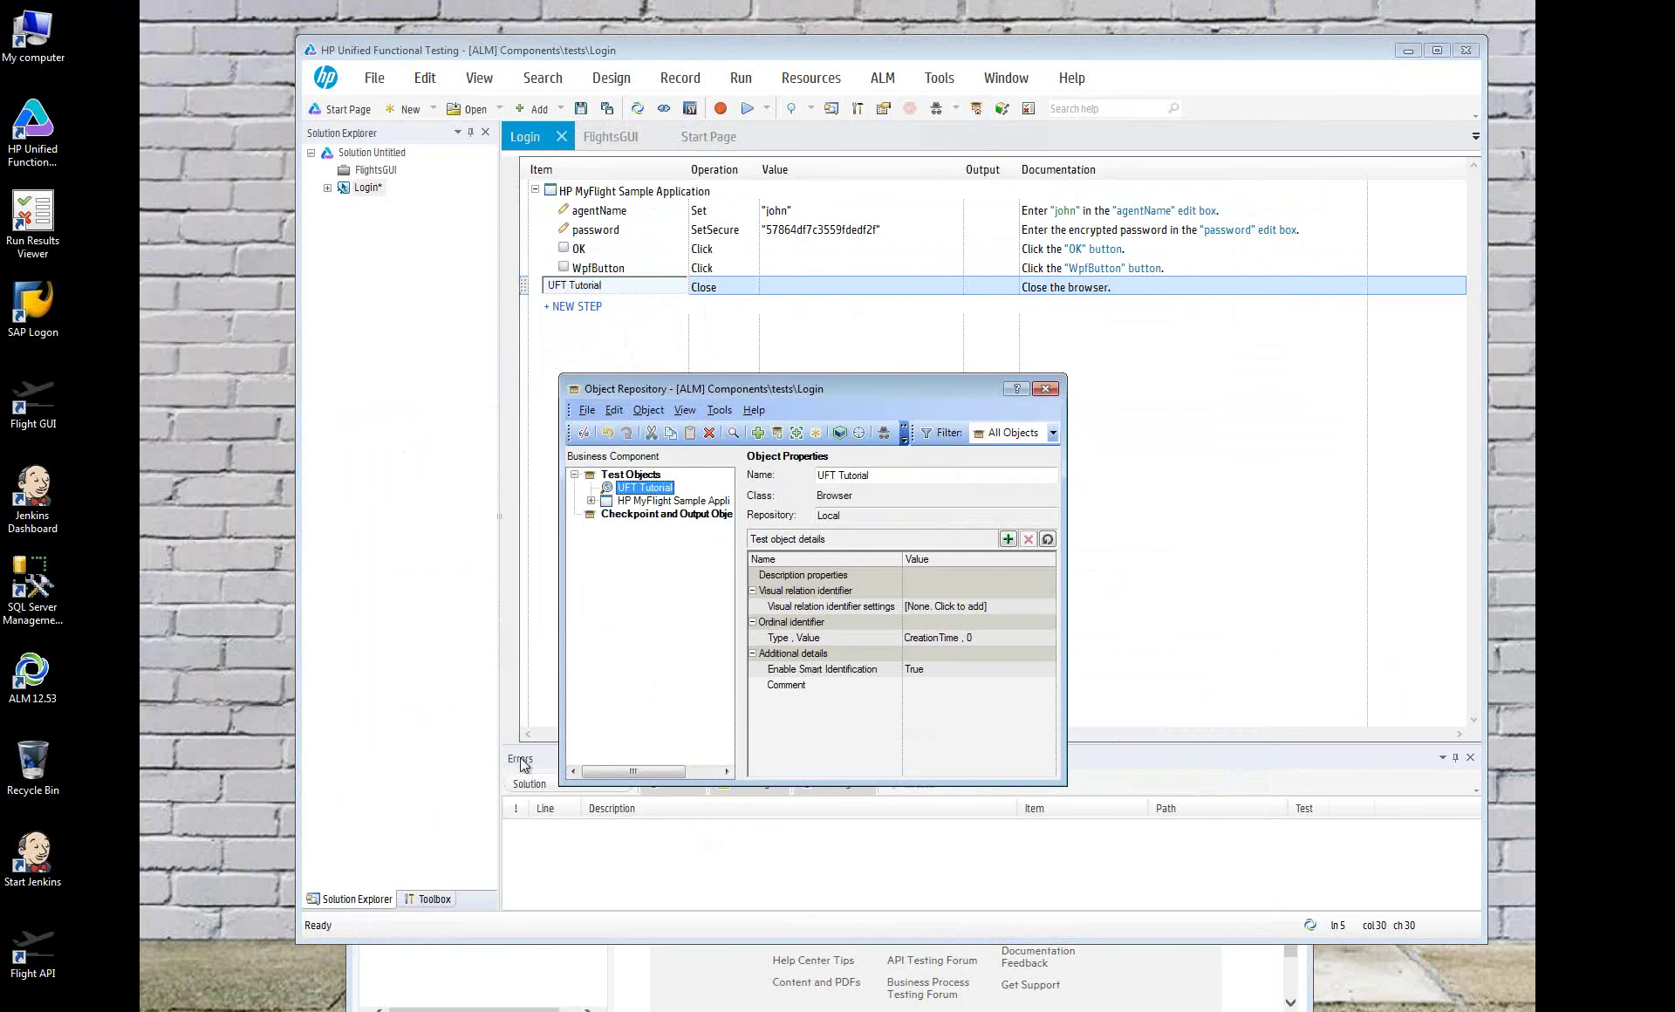
key("alt+Tab")
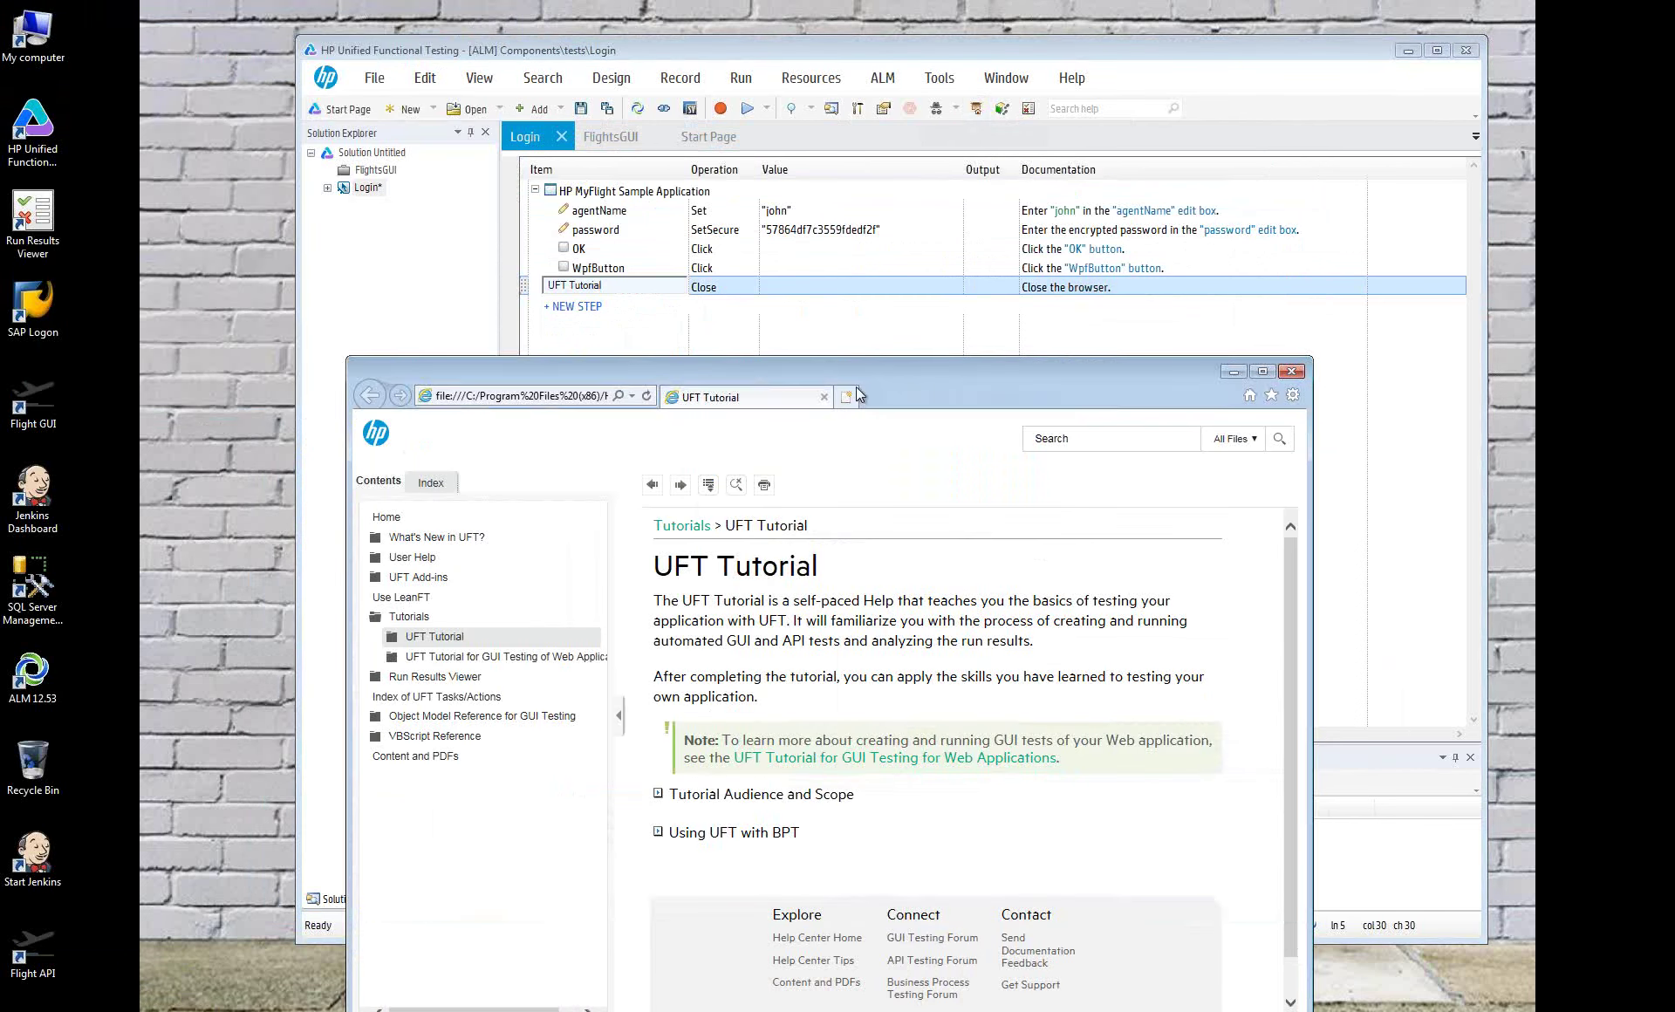
left_click_drag(895, 366, 1014, 557)
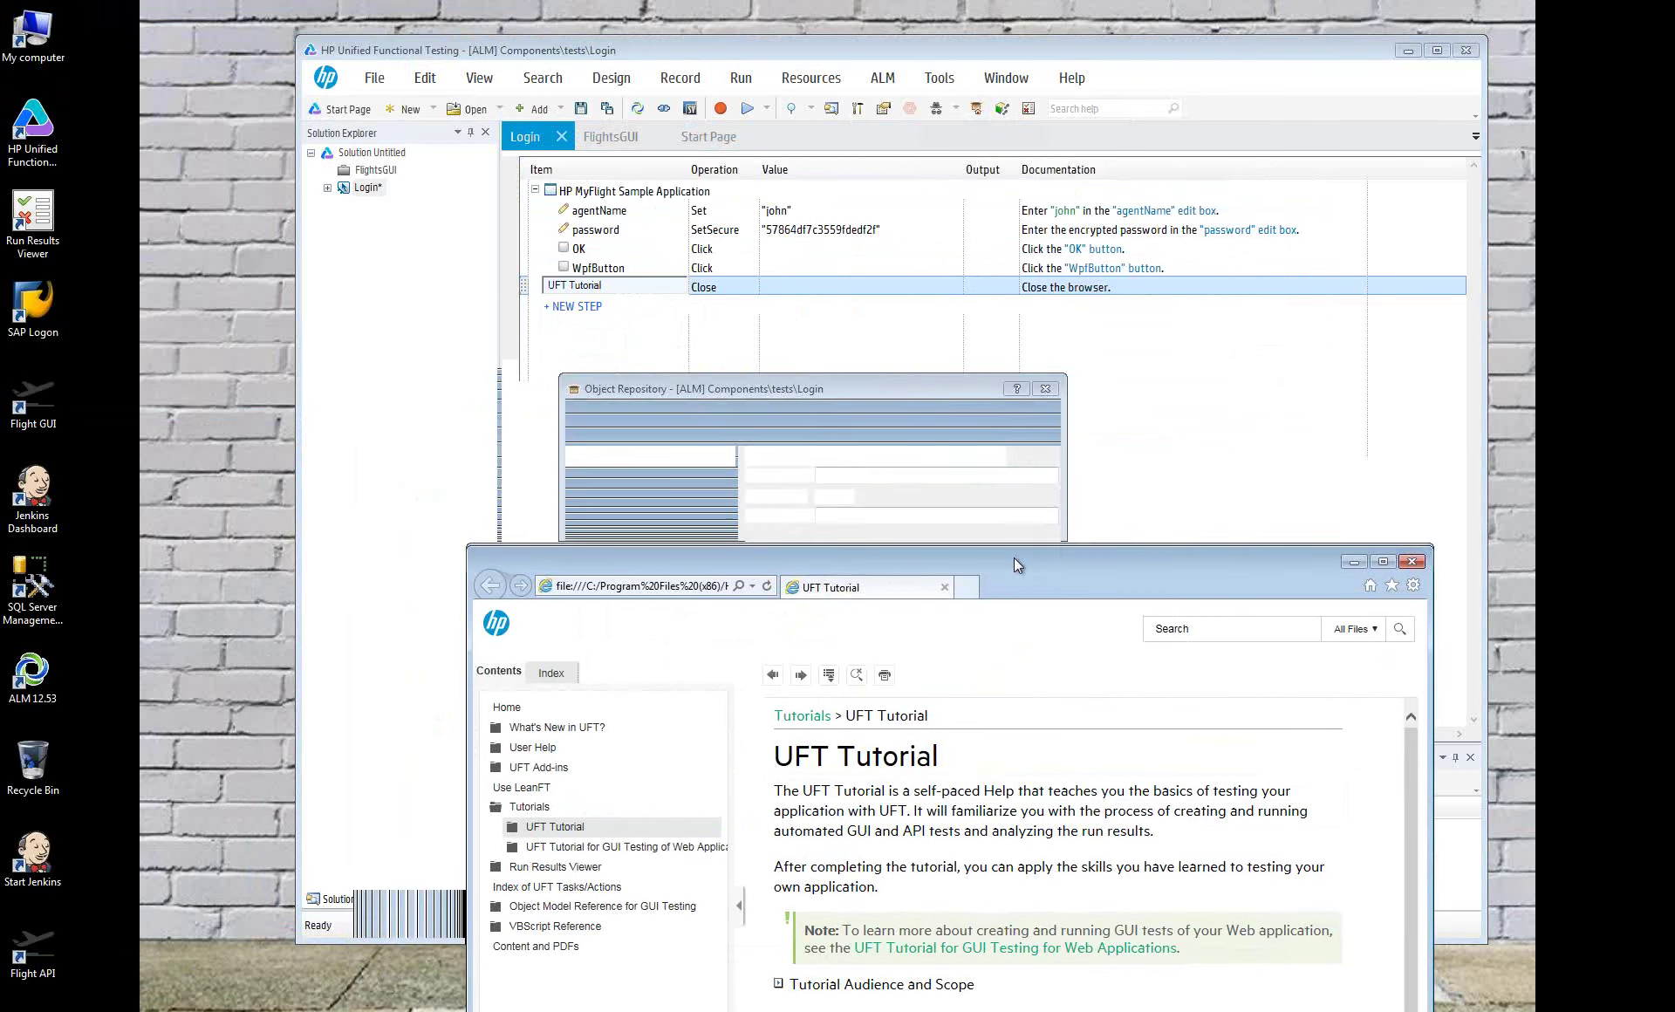
left_click(1354, 565)
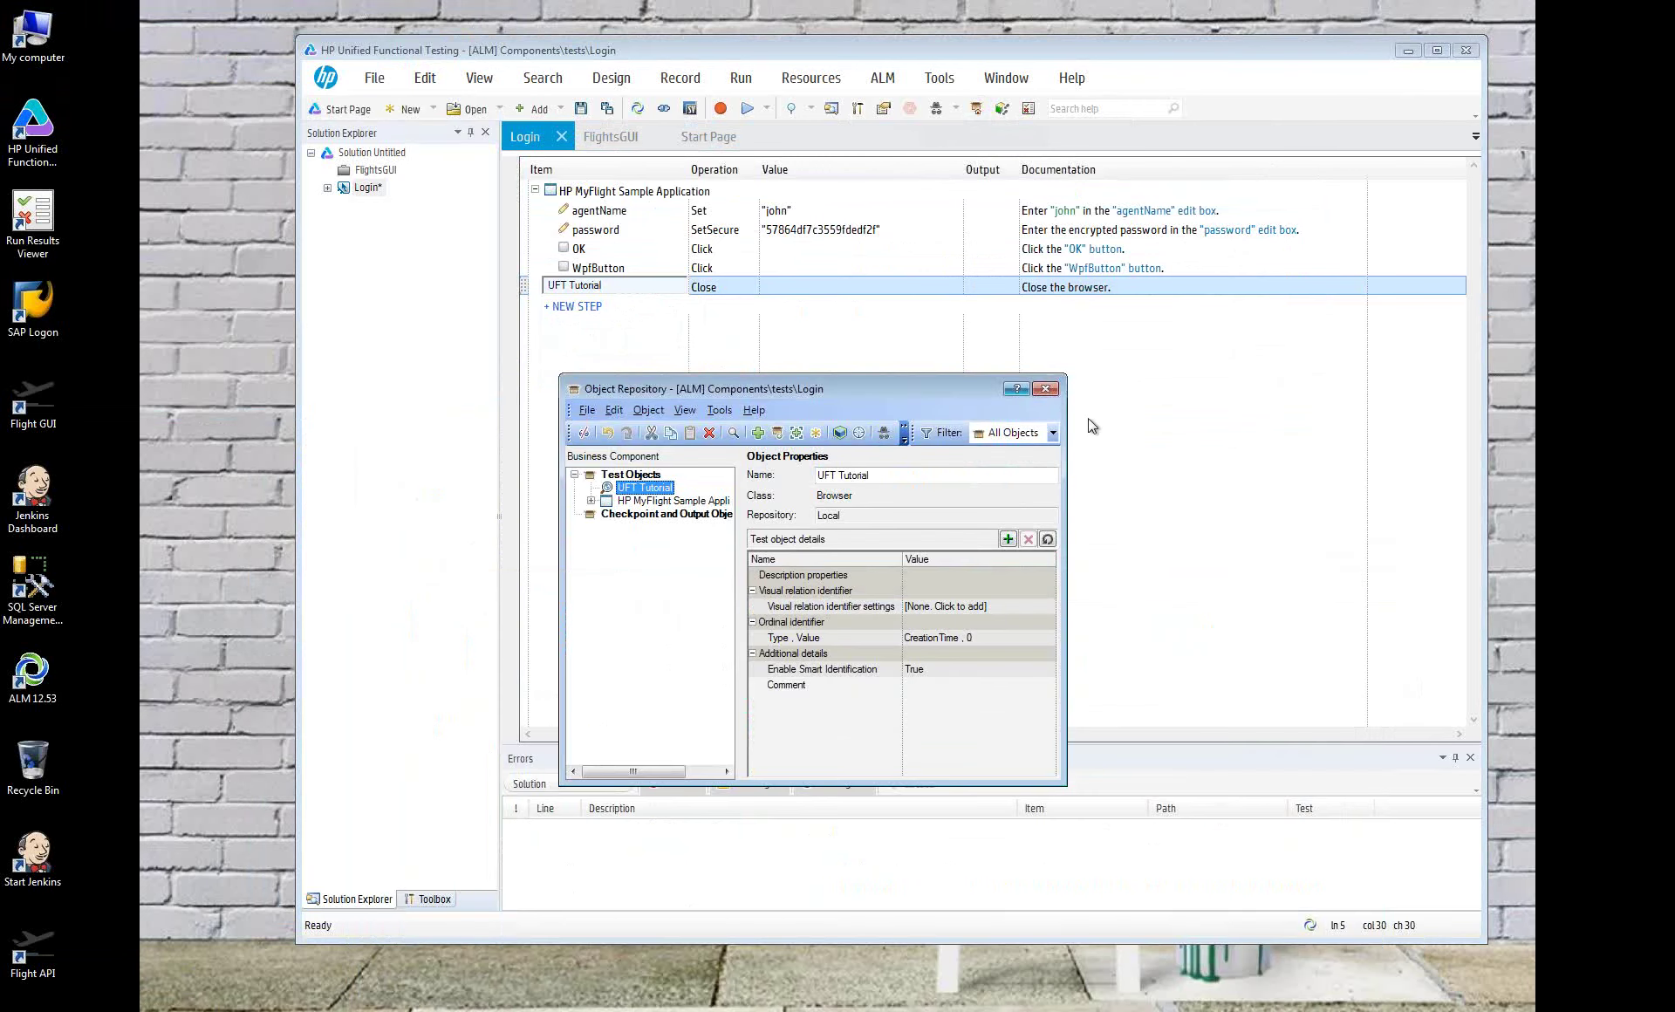
left_click(1045, 388)
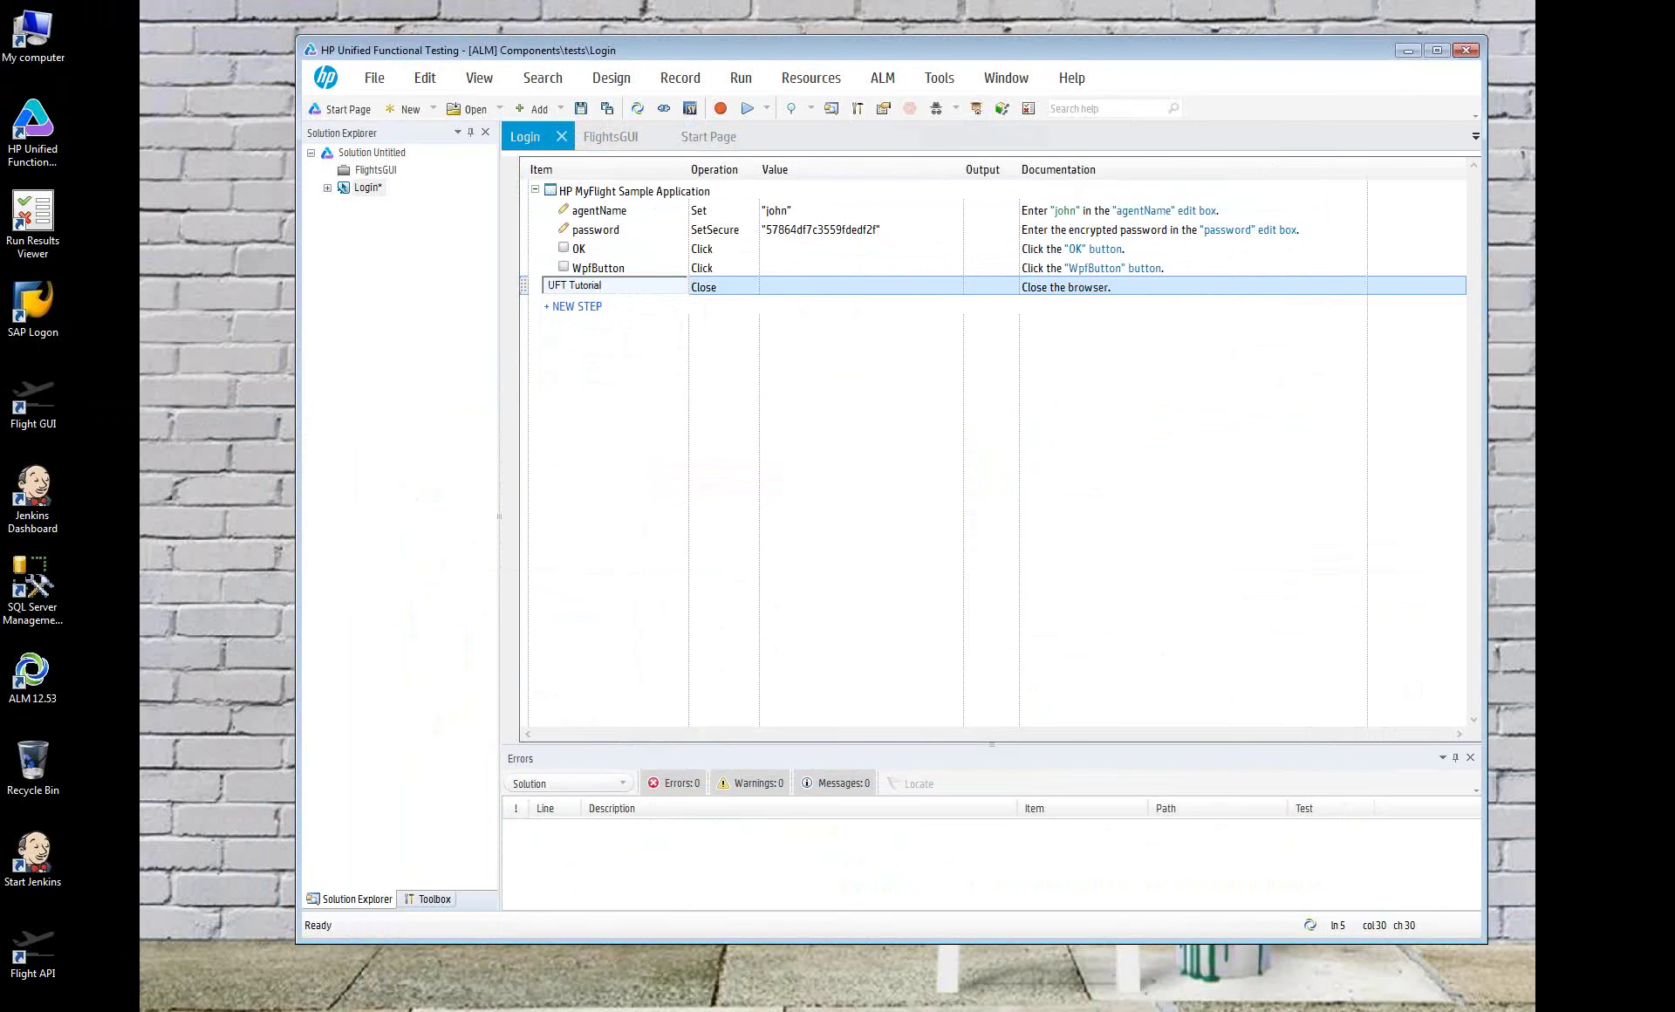
Try to run the Login component and stop the run before it finishes
left_click(747, 110)
left_click(945, 565)
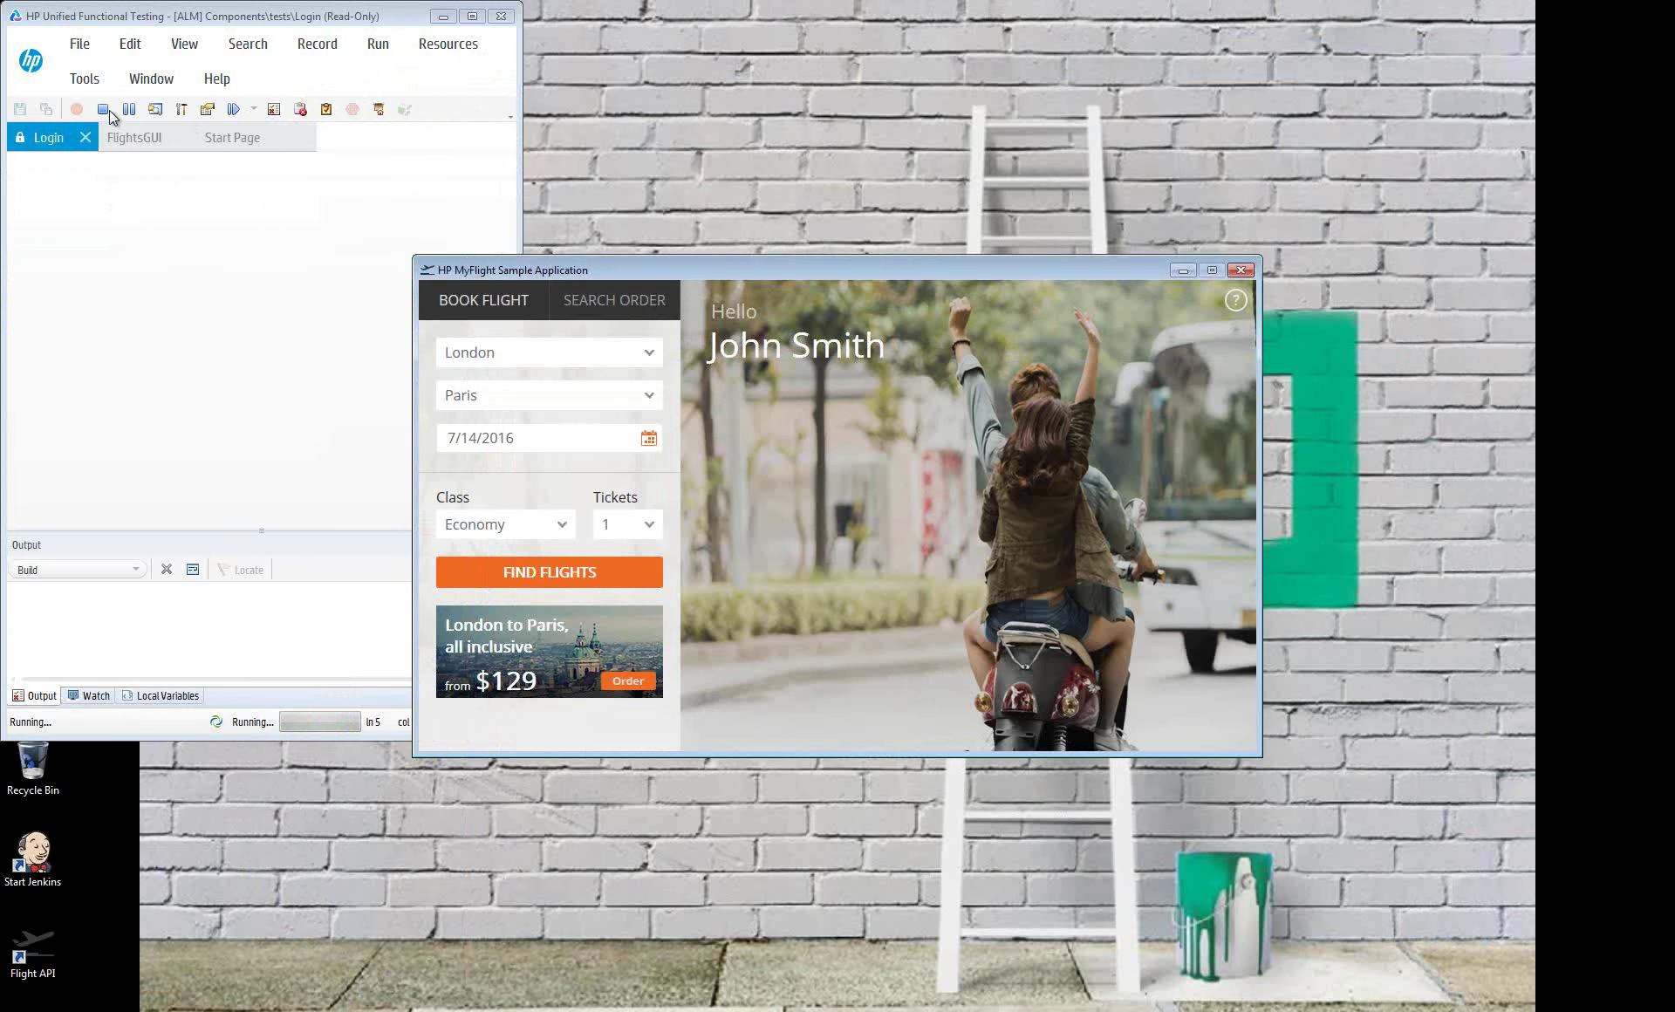
left_click(108, 110)
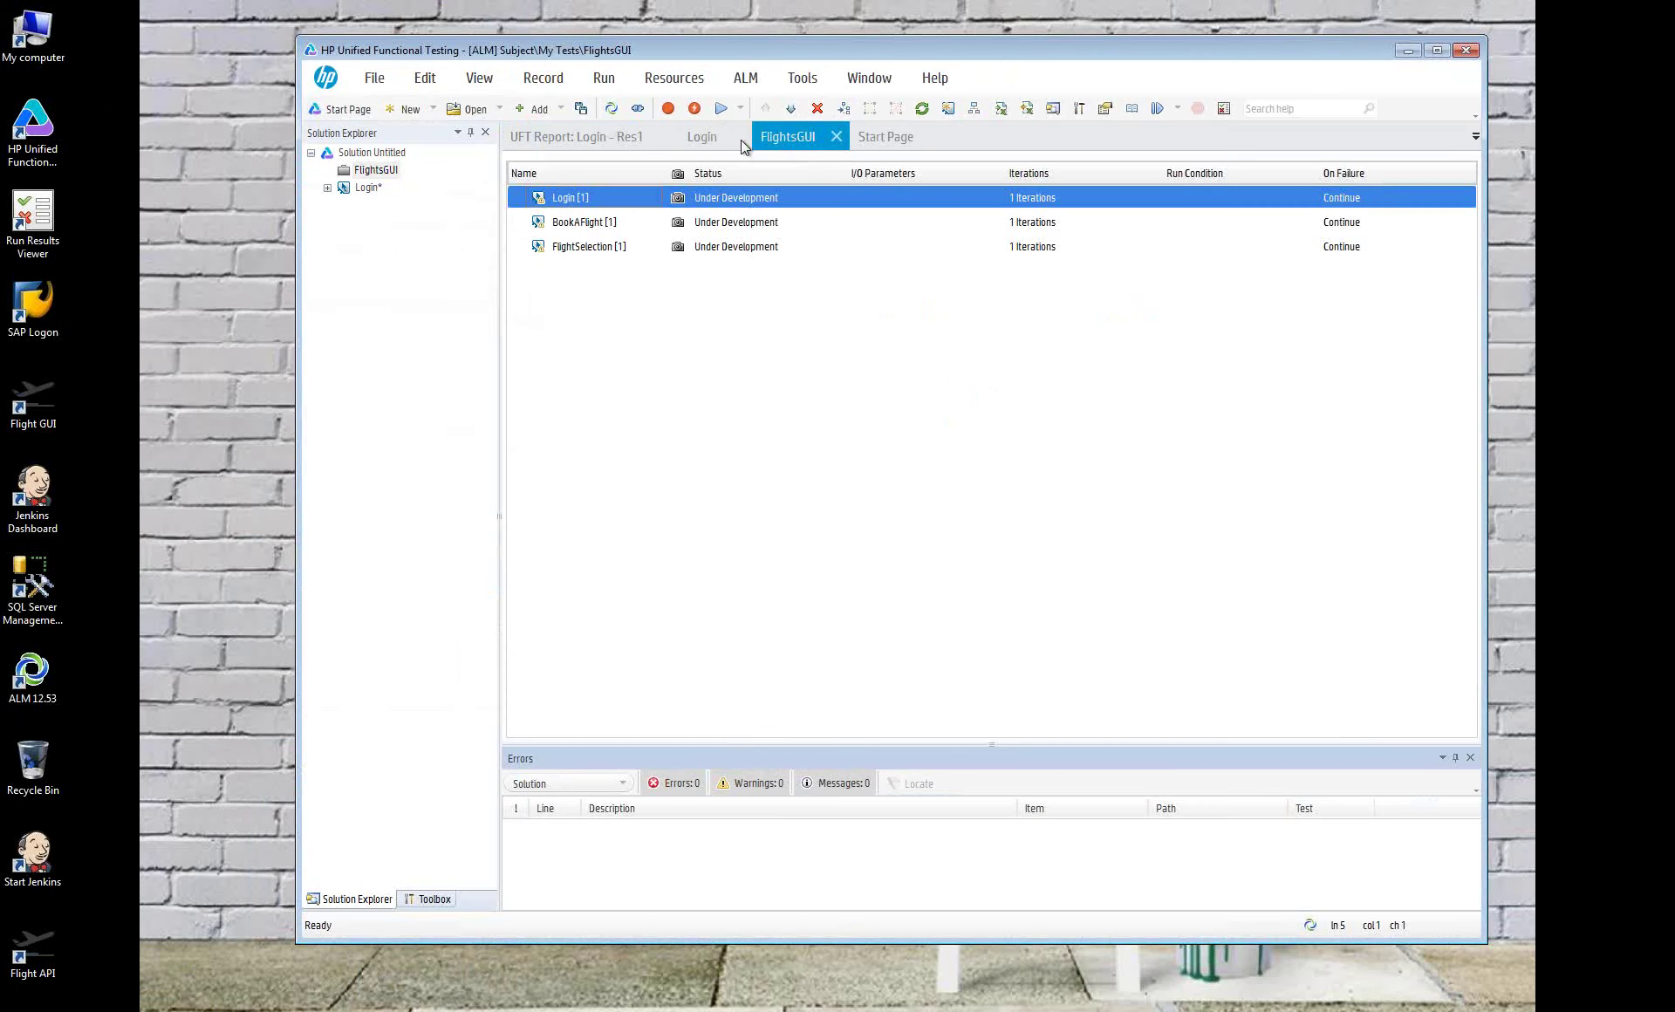
Move the OK click step in the Login component to the end, after the UFT Tutorial Close step
left_click(701, 138)
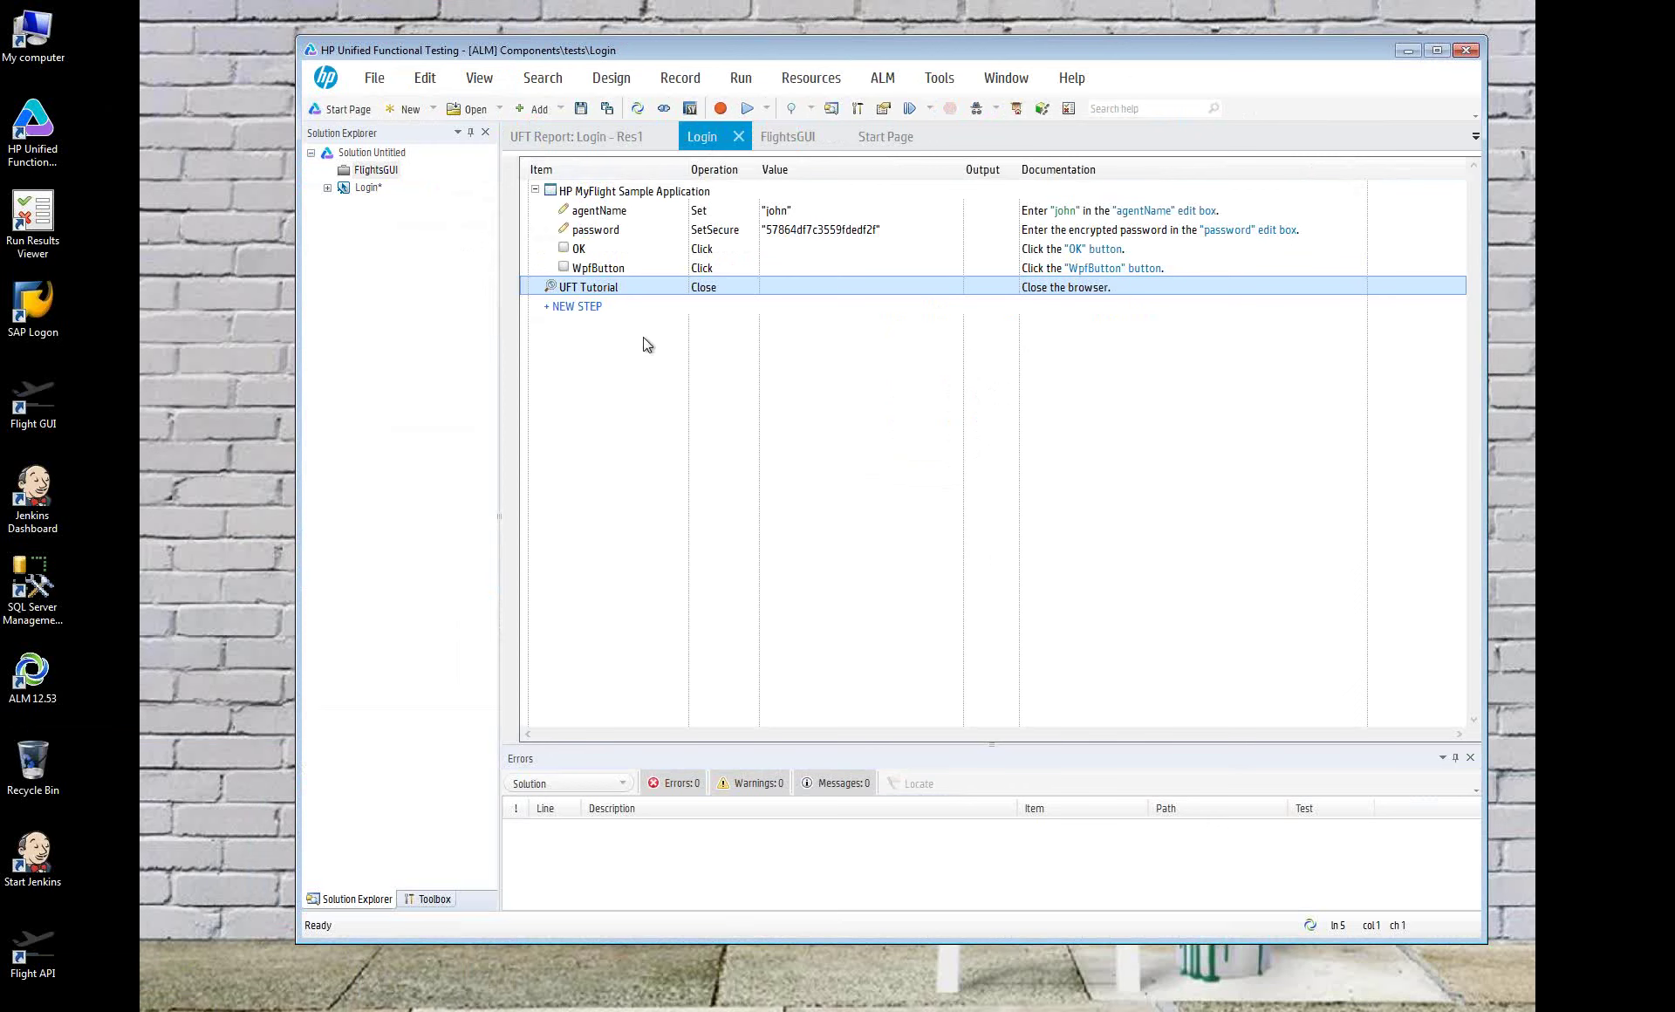
left_click(590, 274)
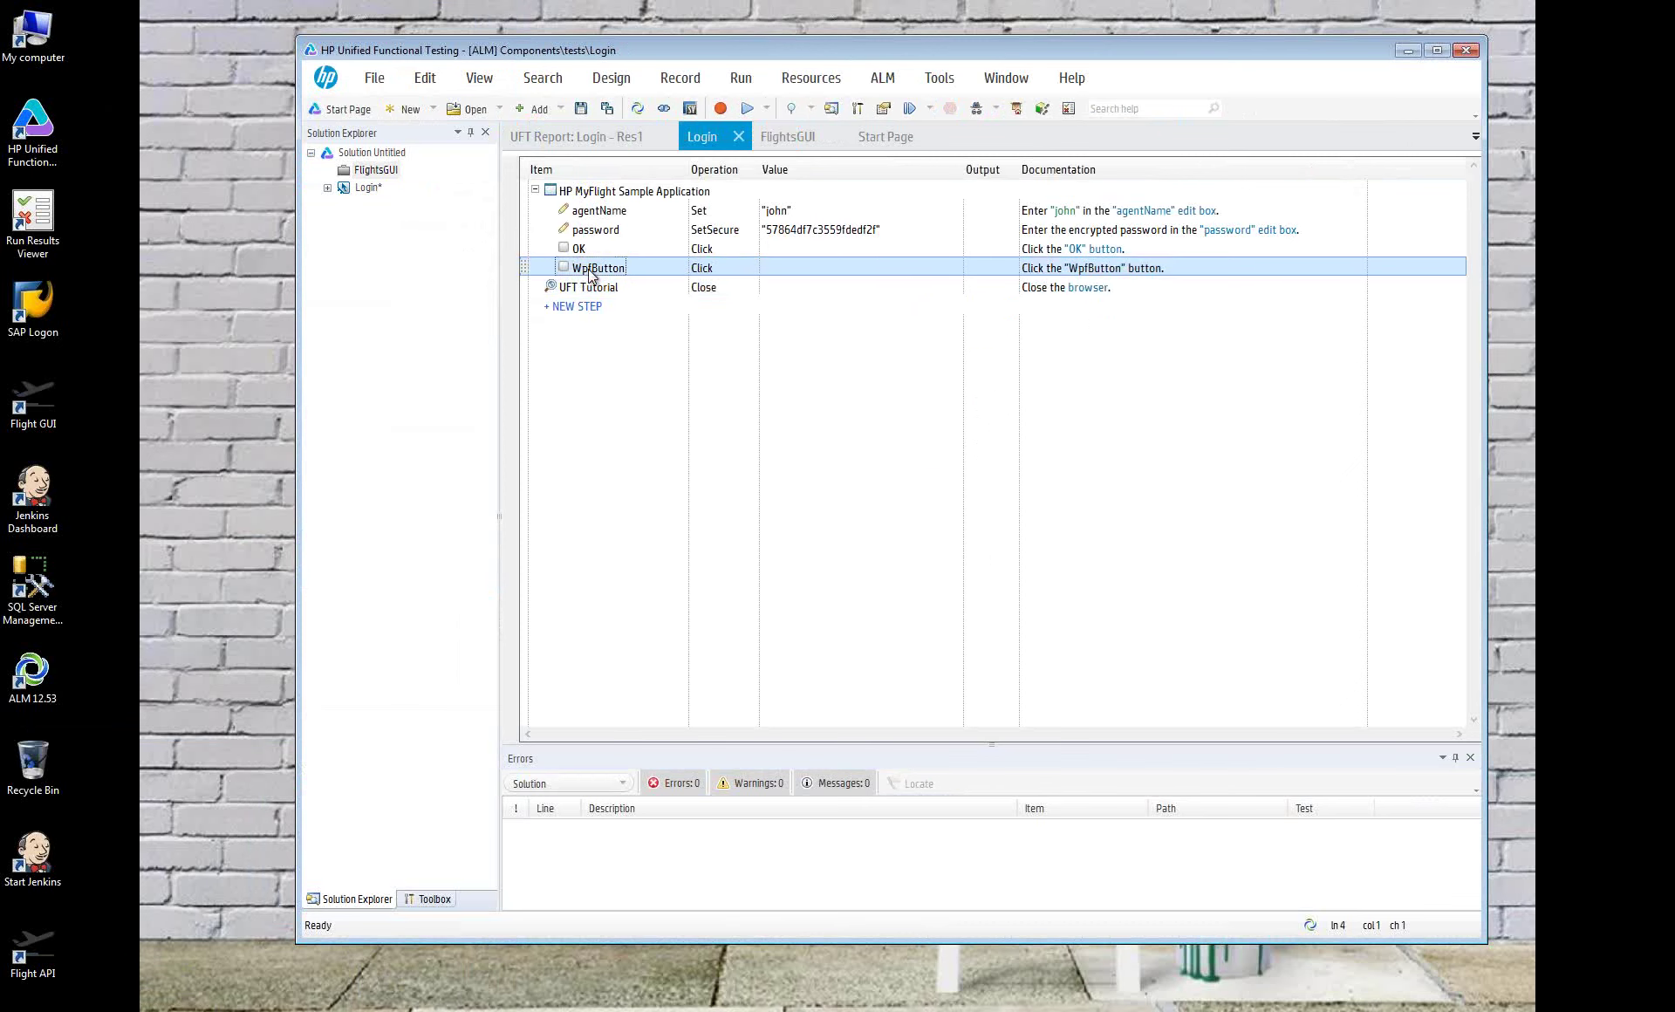
left_click(590, 289)
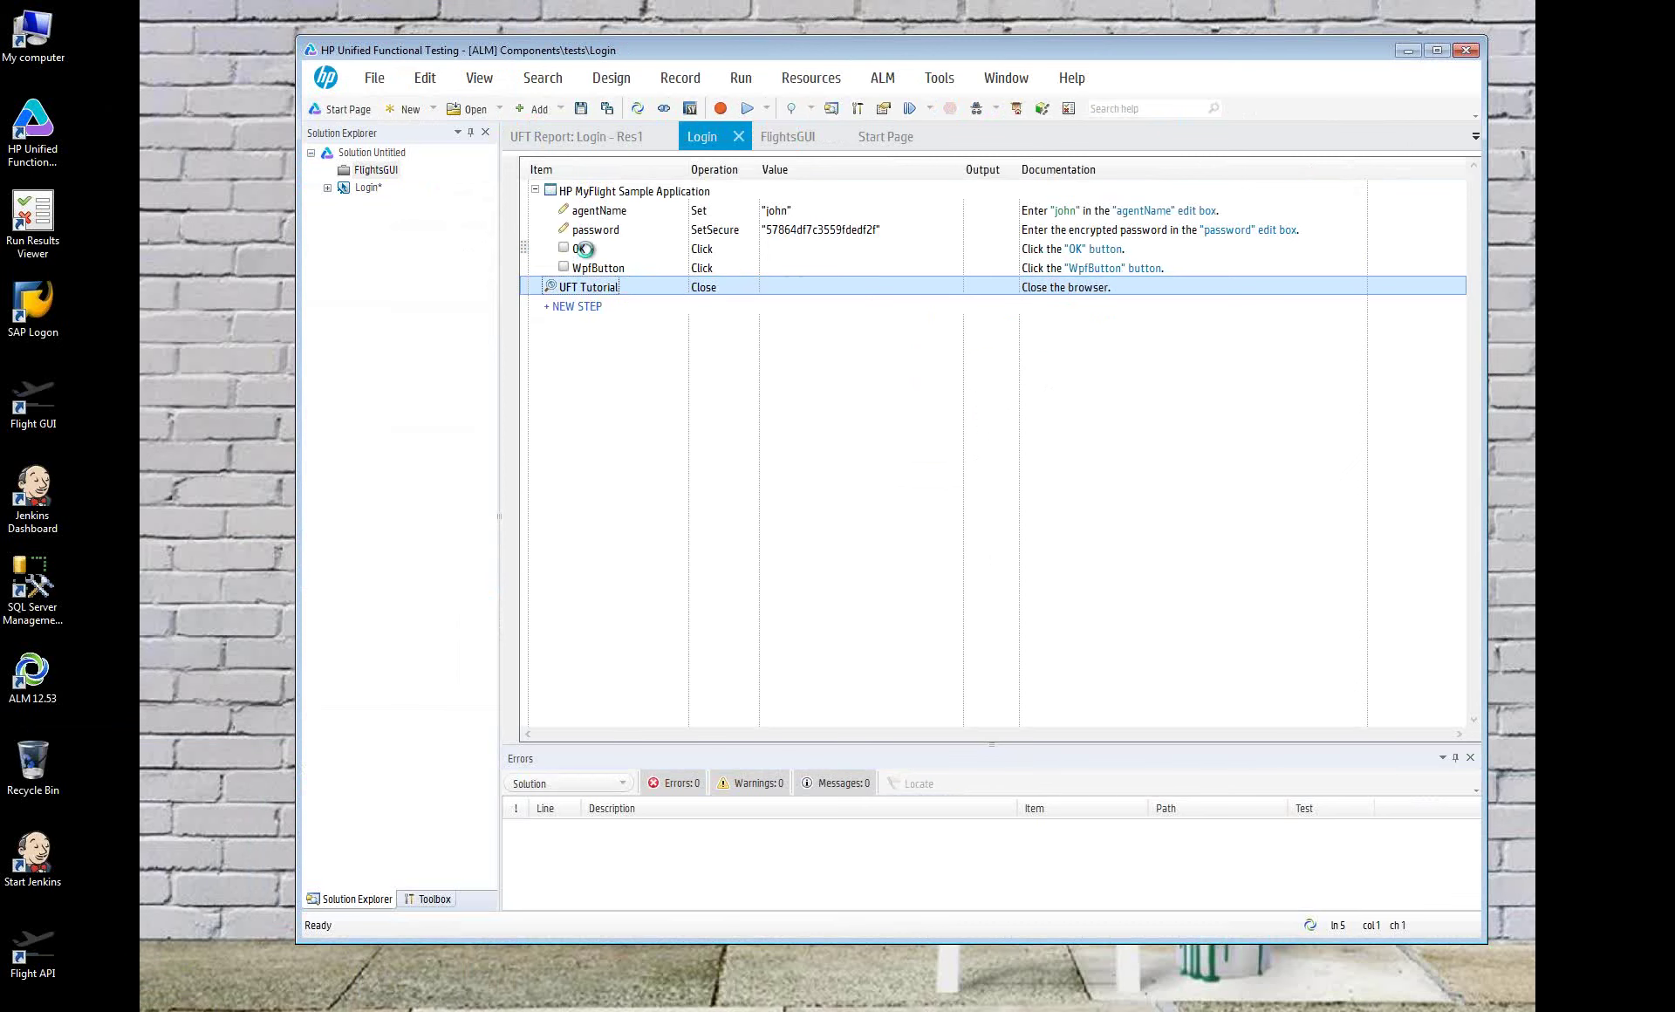
left_click(584, 249)
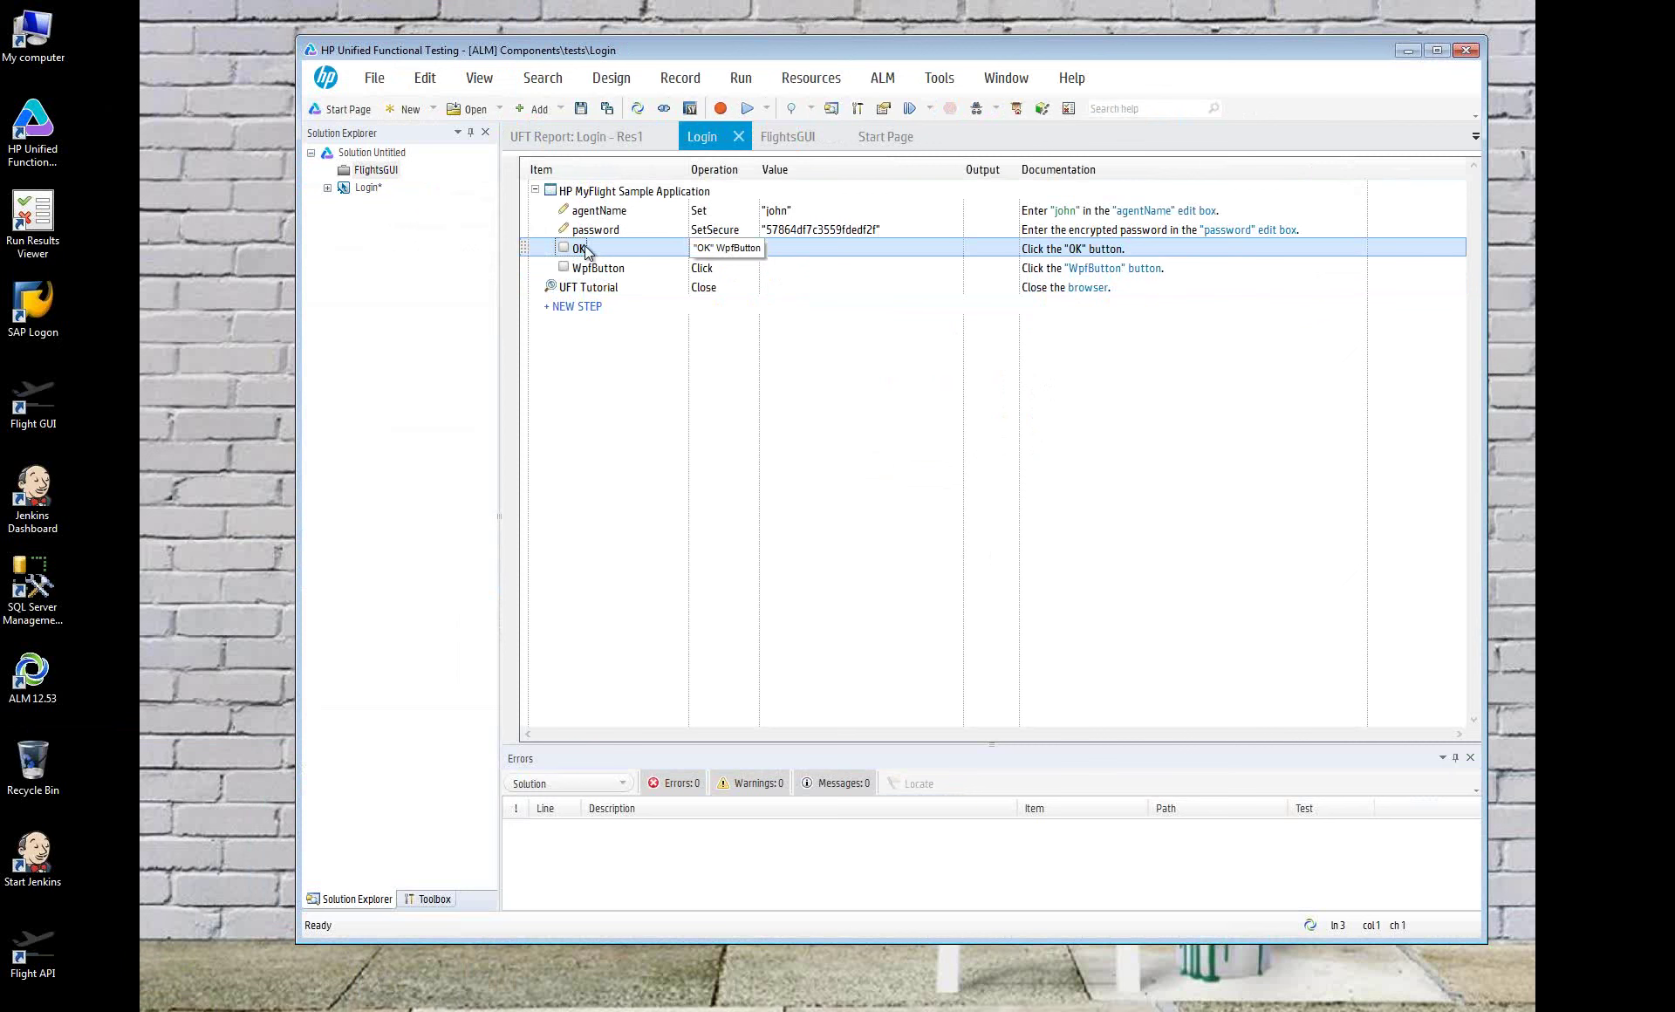
left_click_drag(585, 249, 584, 307)
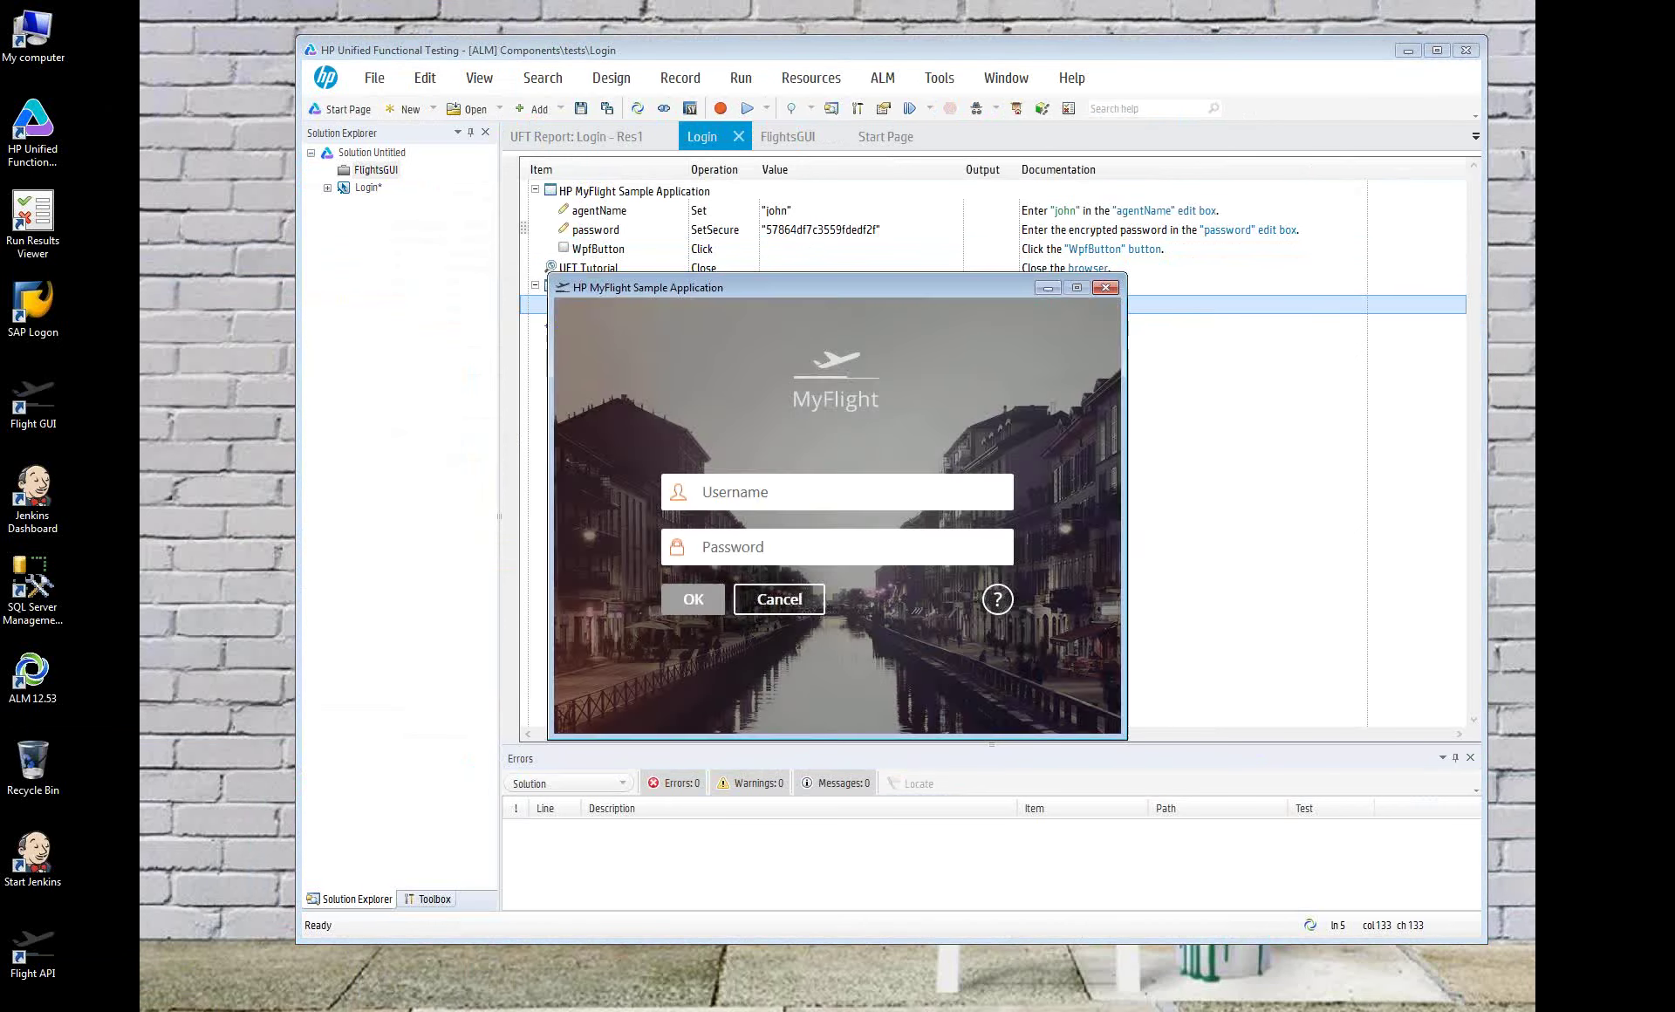
Run the Login component from the MyFlight login screen, return to its keyword steps, and save all open documents
left_click(748, 108)
left_click(940, 573)
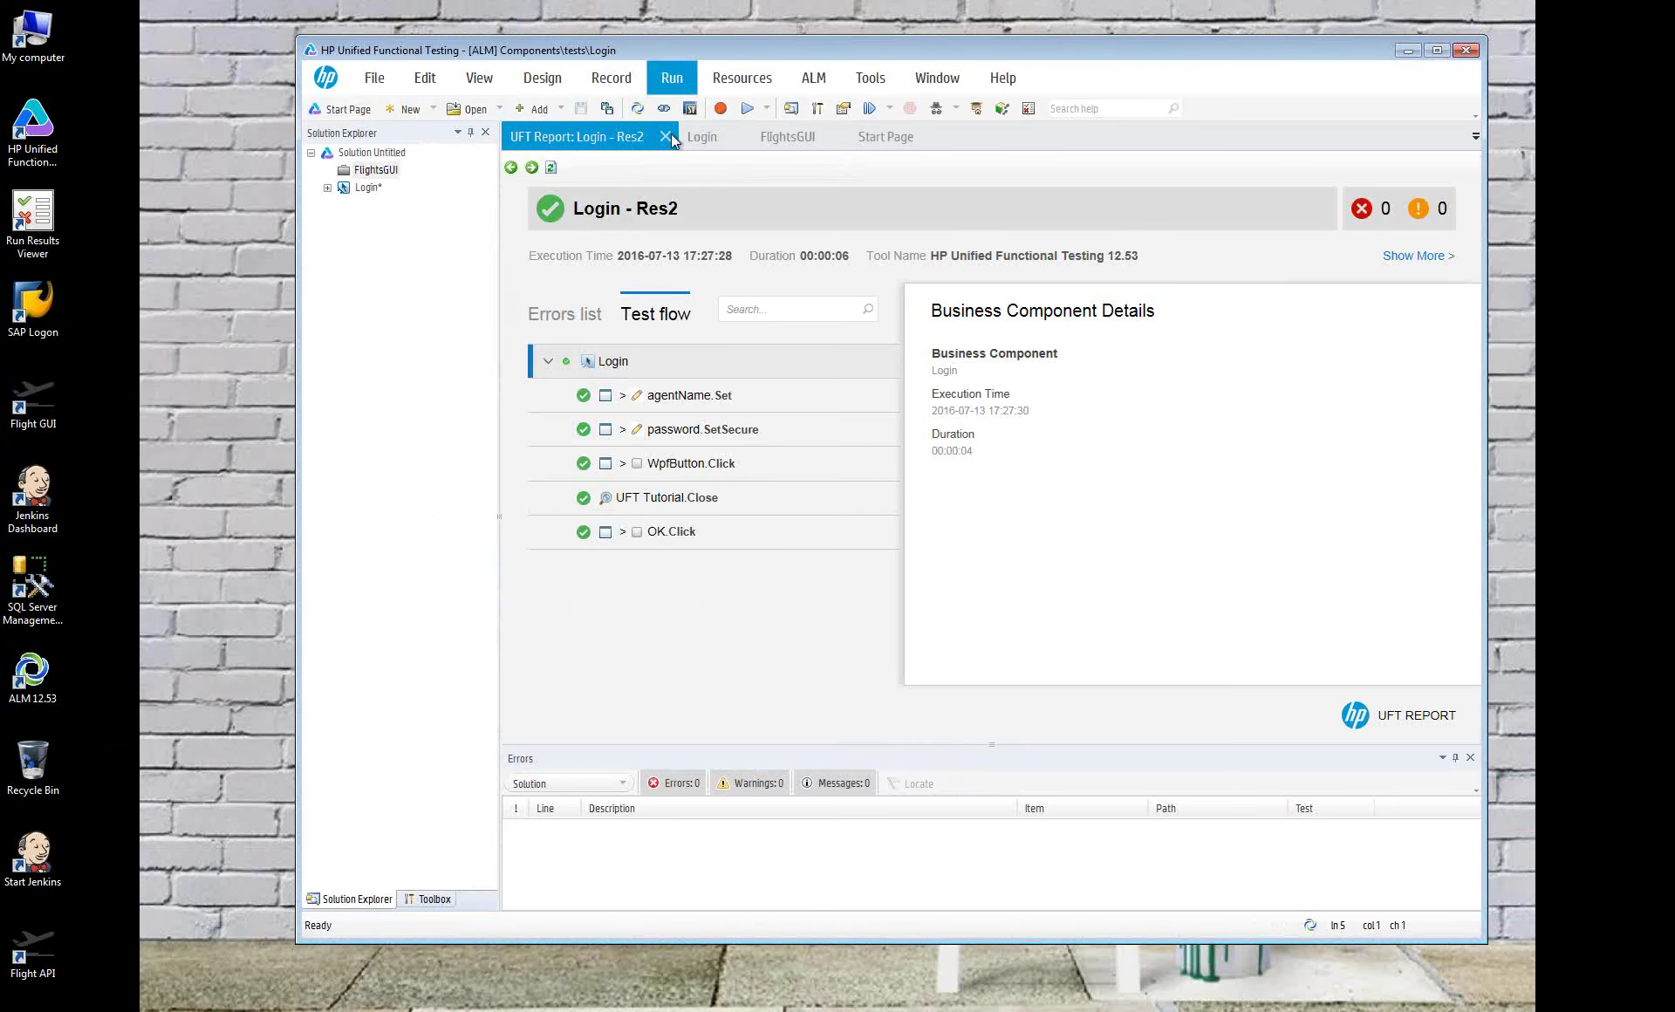
double_click(365, 187)
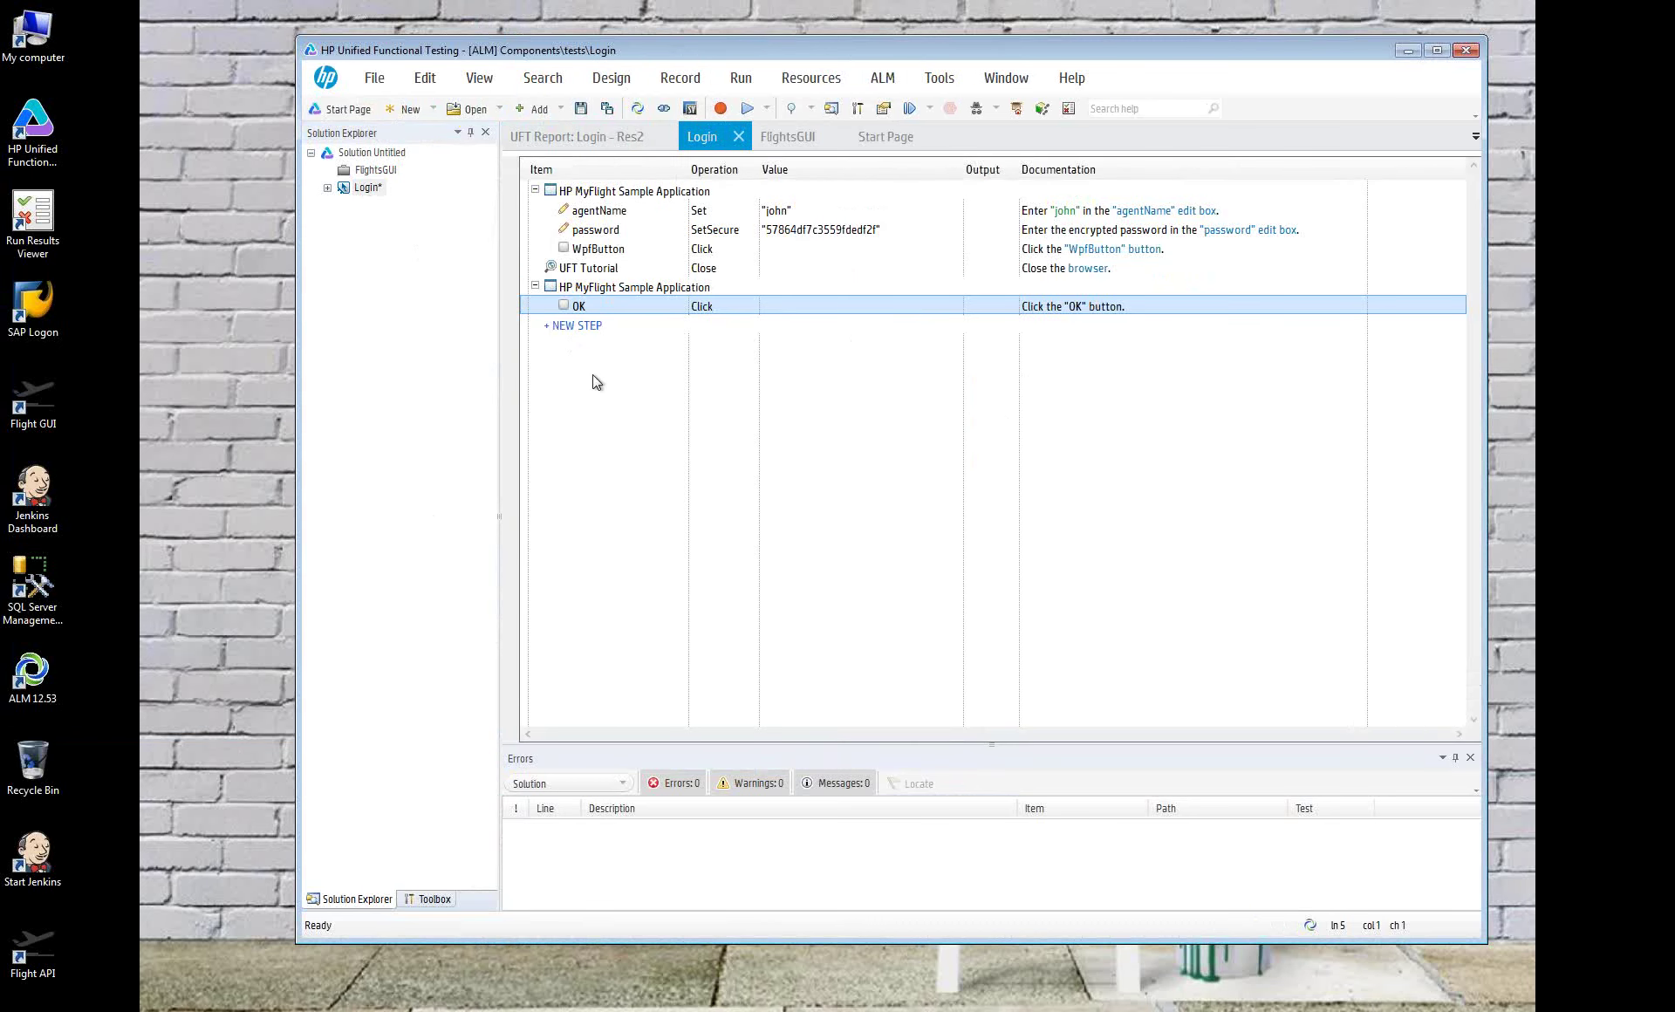
left_click(607, 110)
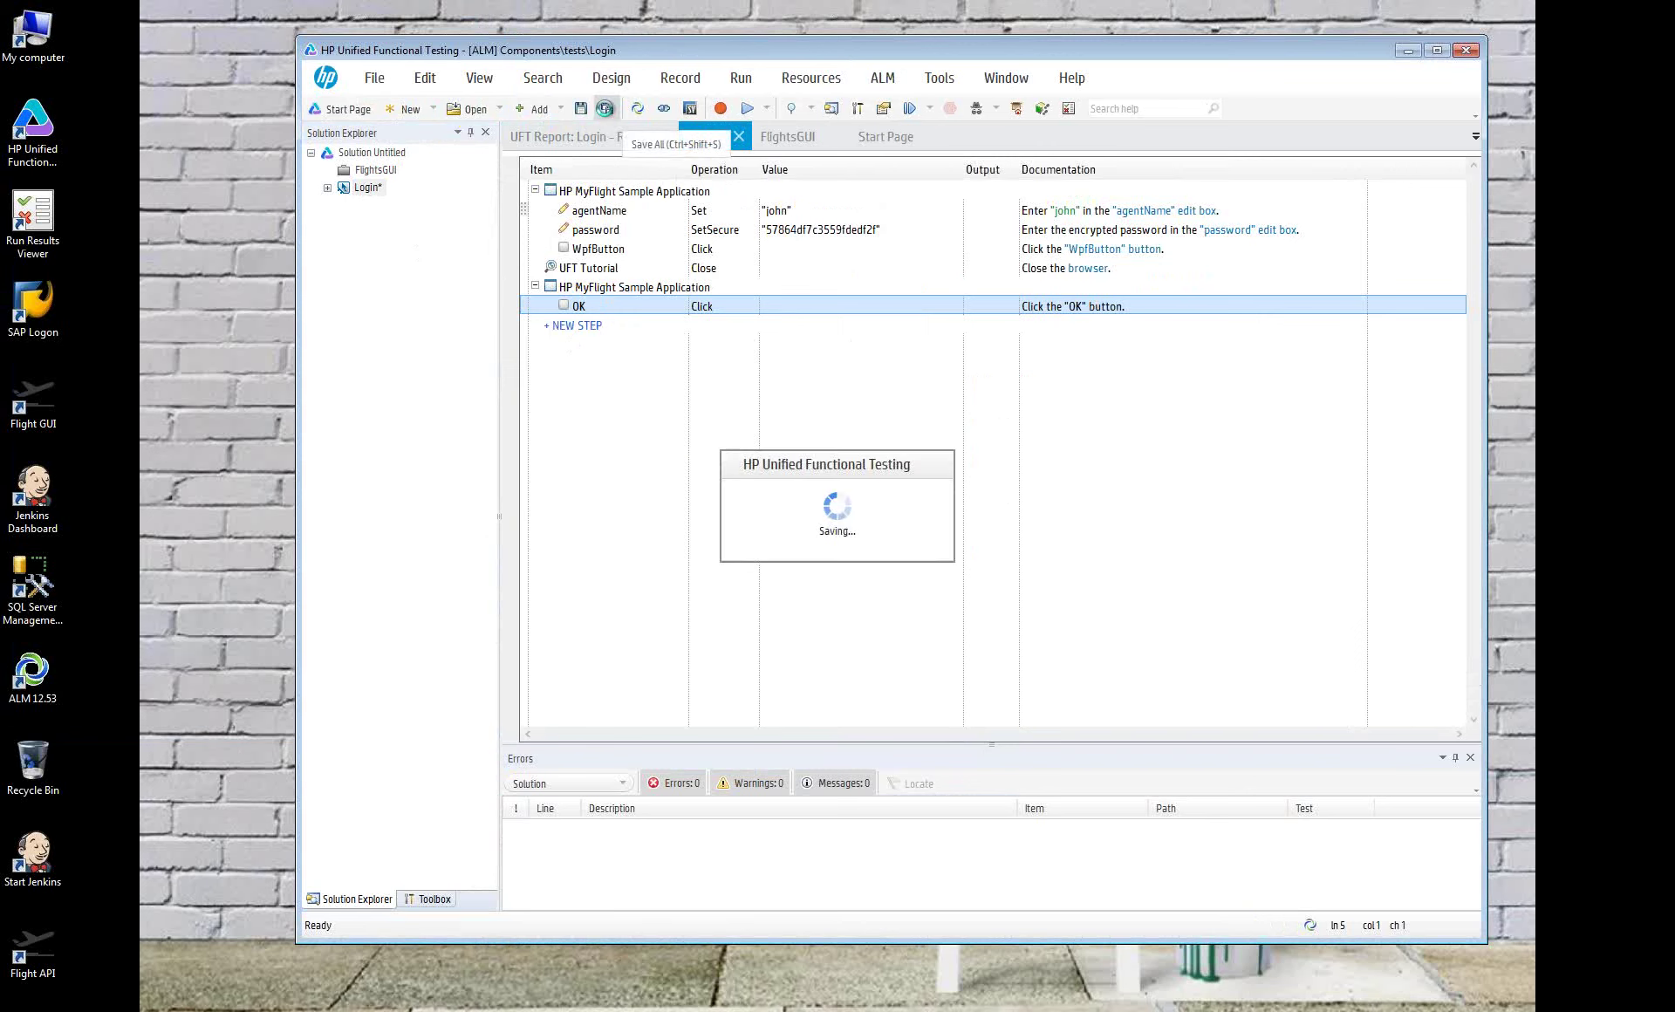
Open the FlightsGUI business process test and run it
double_click(375, 169)
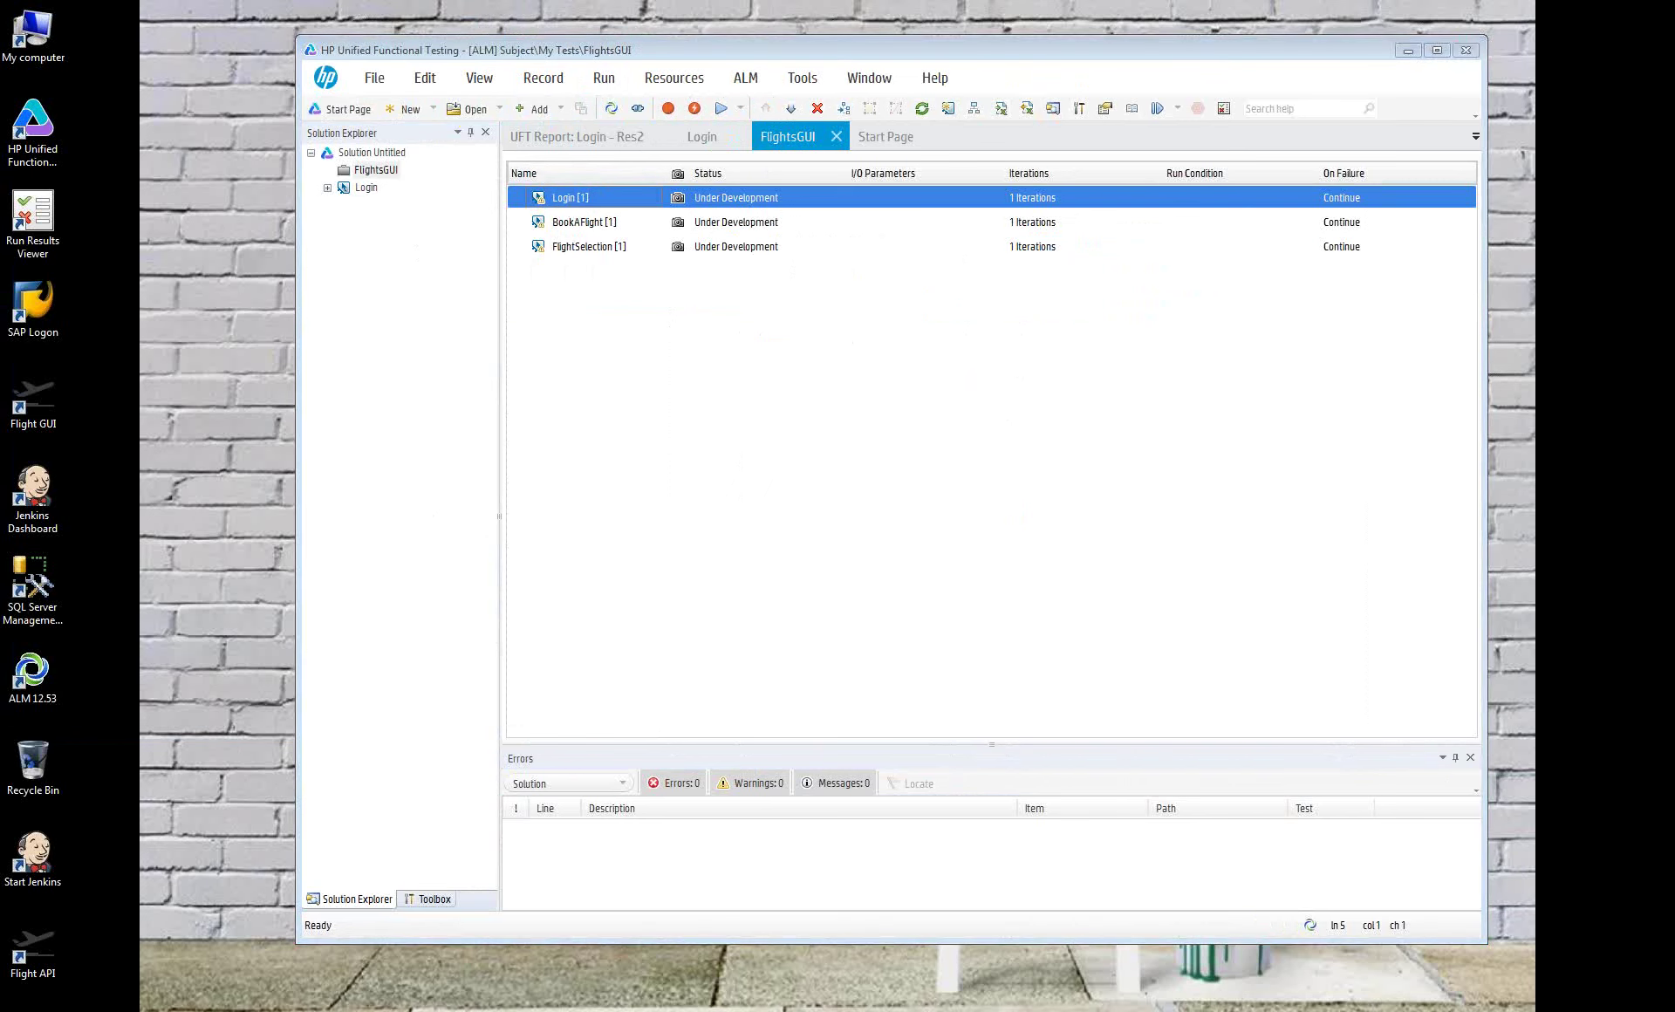
left_click(1240, 270)
left_click(731, 107)
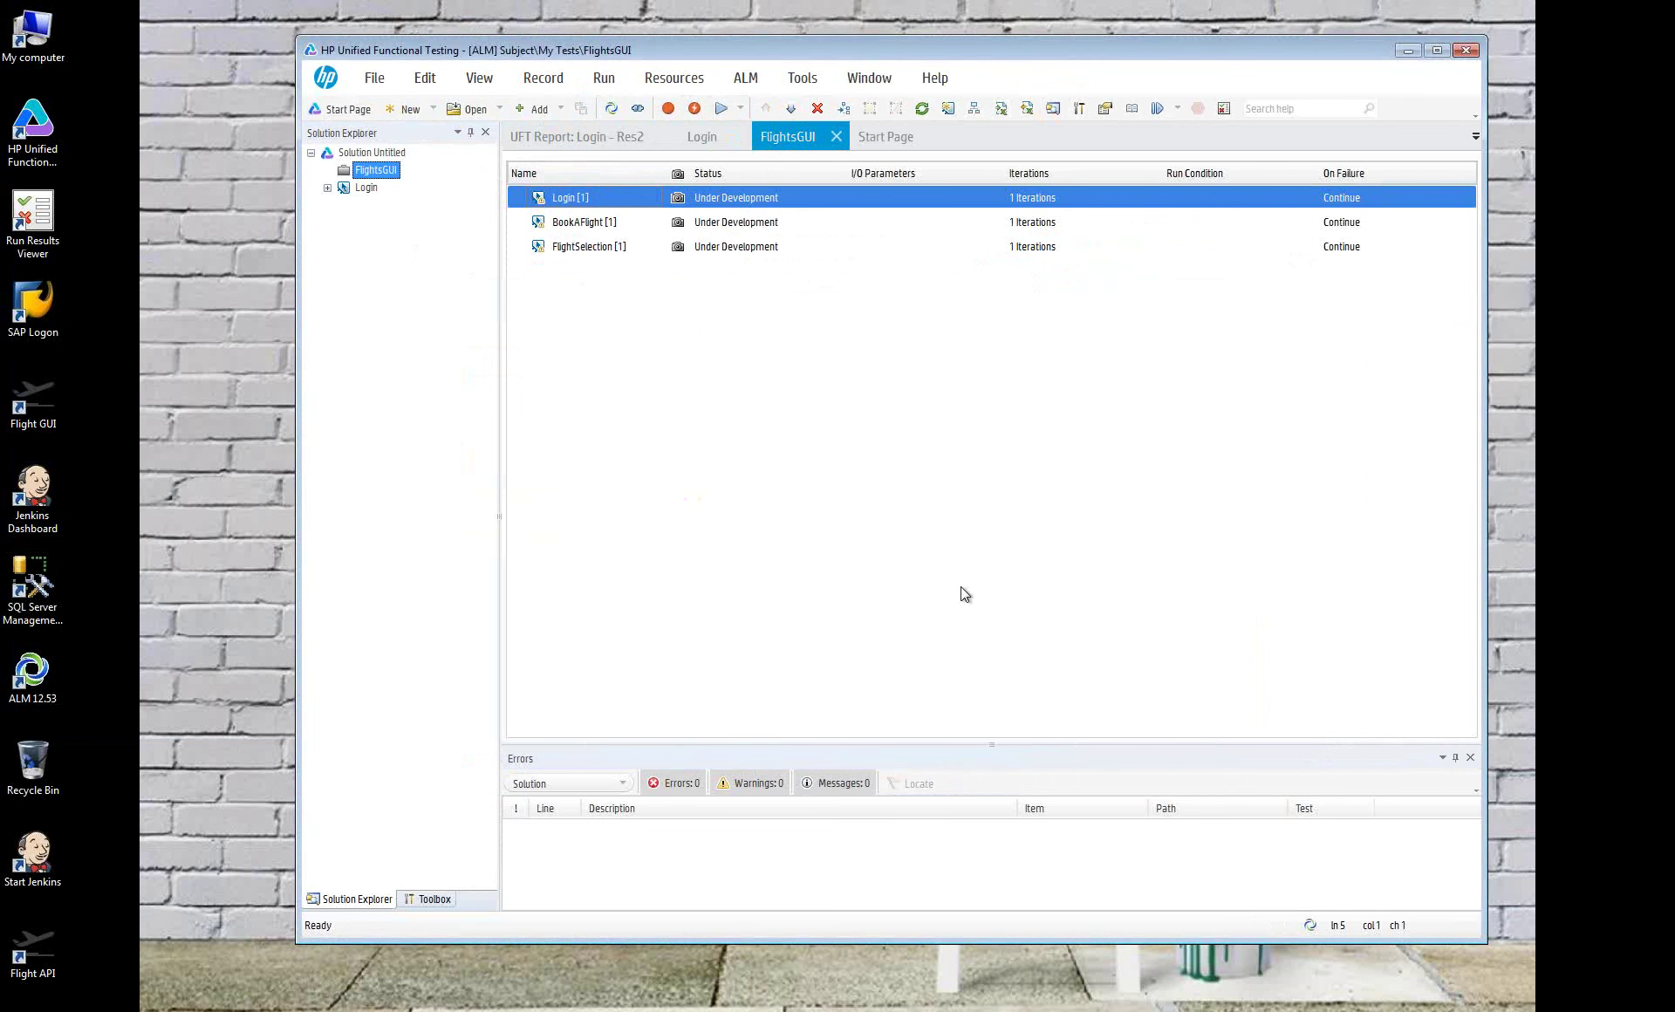
left_click(720, 108)
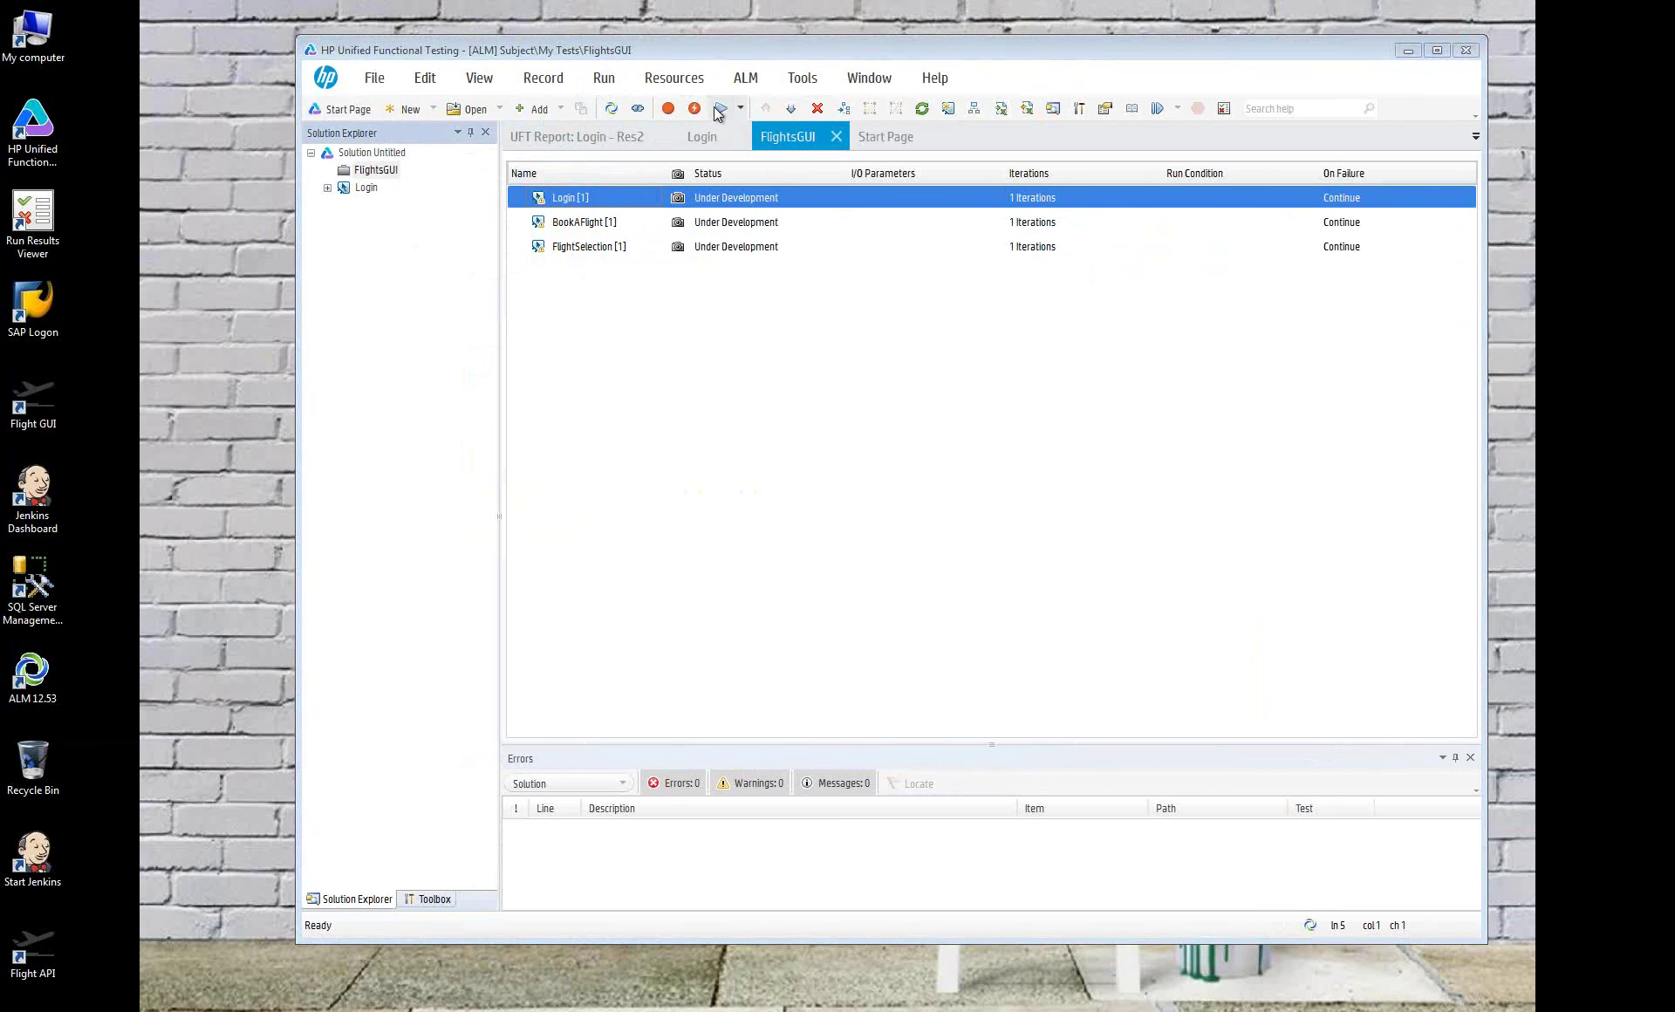
left_click(943, 557)
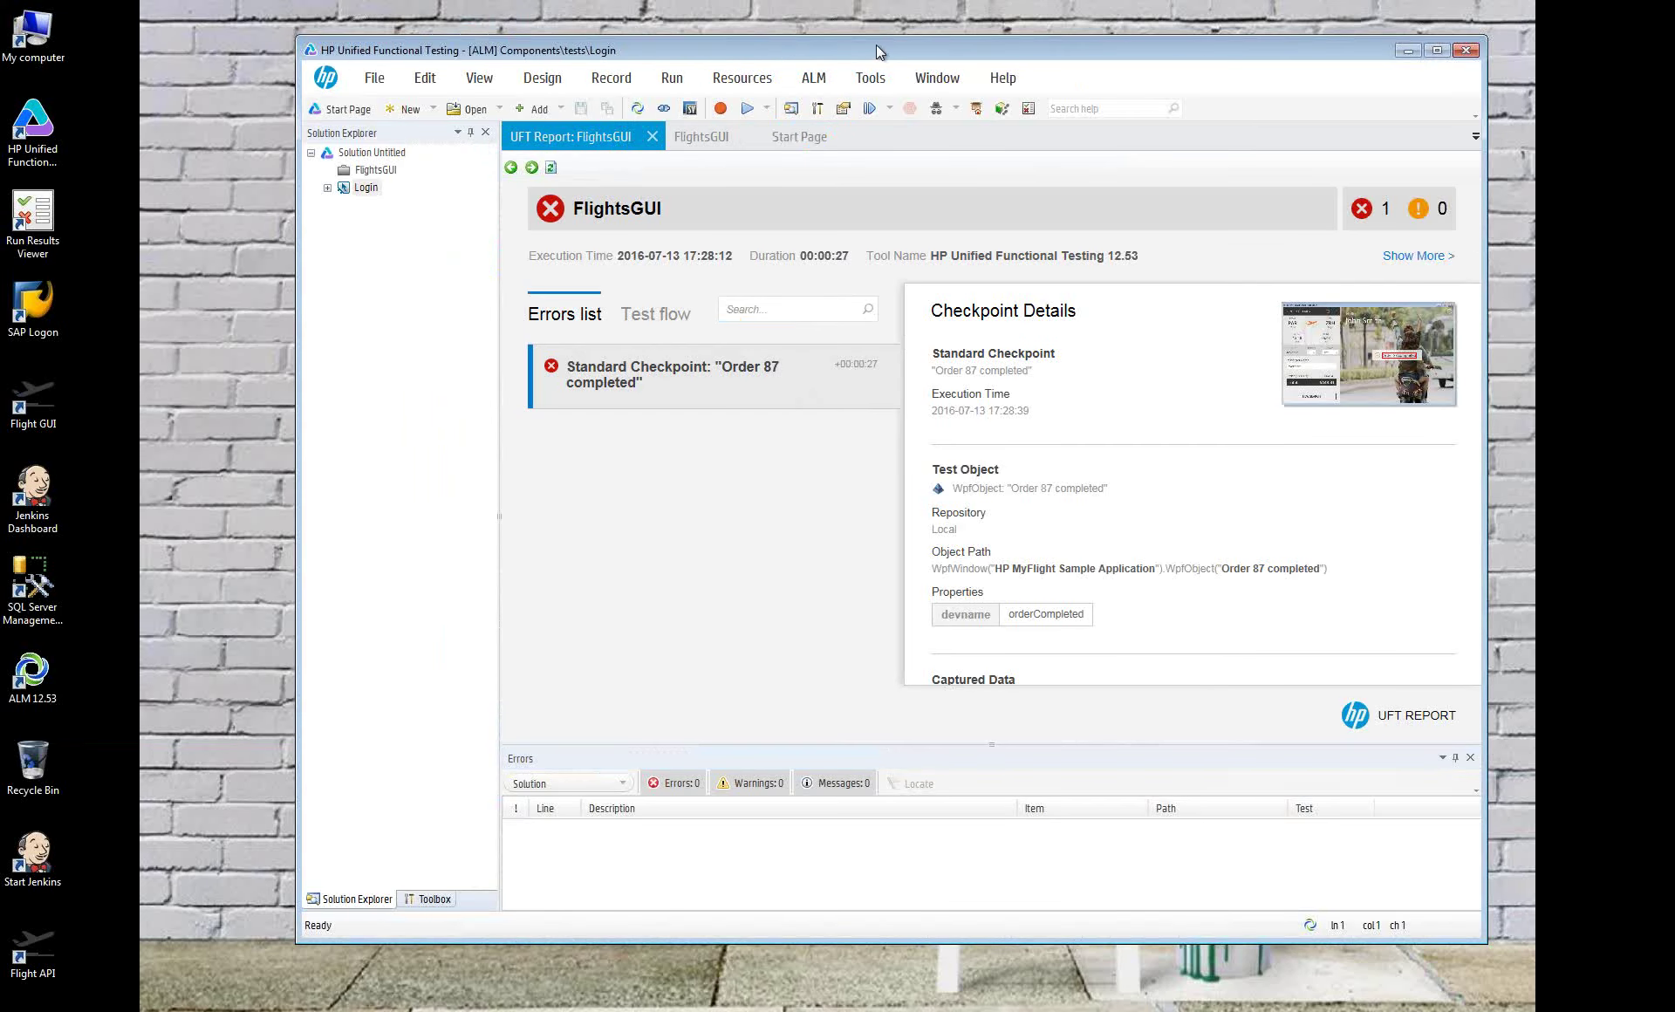
Examine the "Order 87 completed" checkpoint in the maximized FlightsGUI report, including its screenshot and captured data
double_click(865, 46)
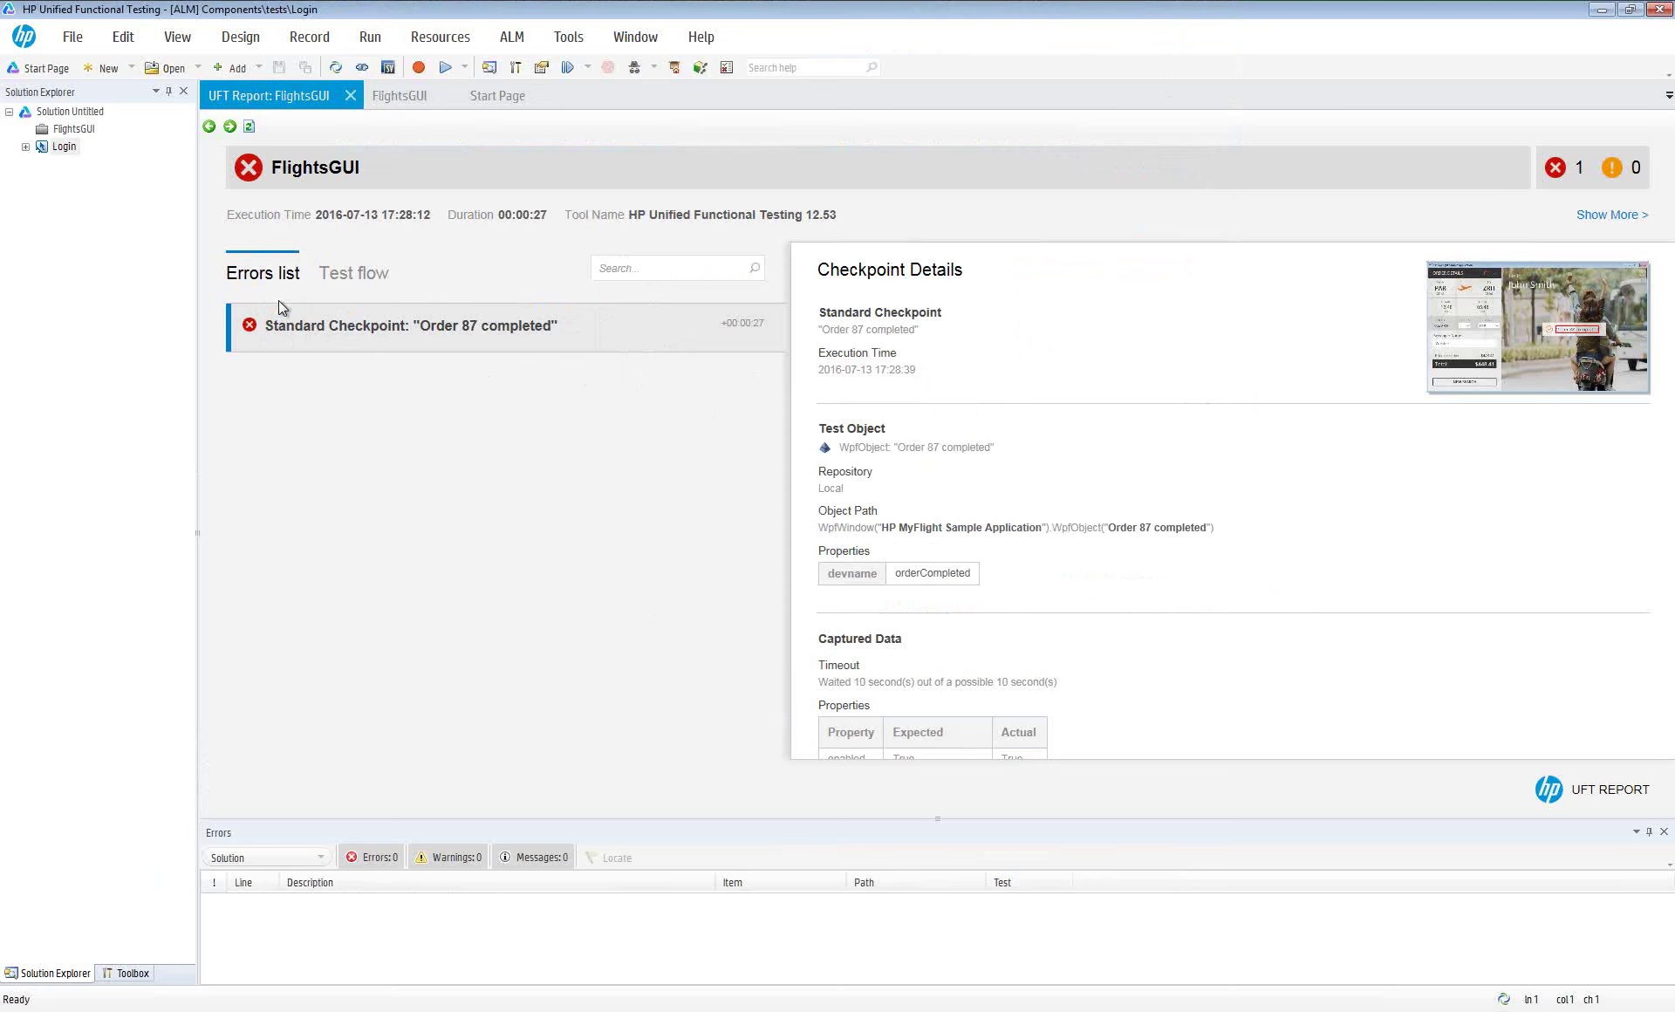
left_click(1539, 329)
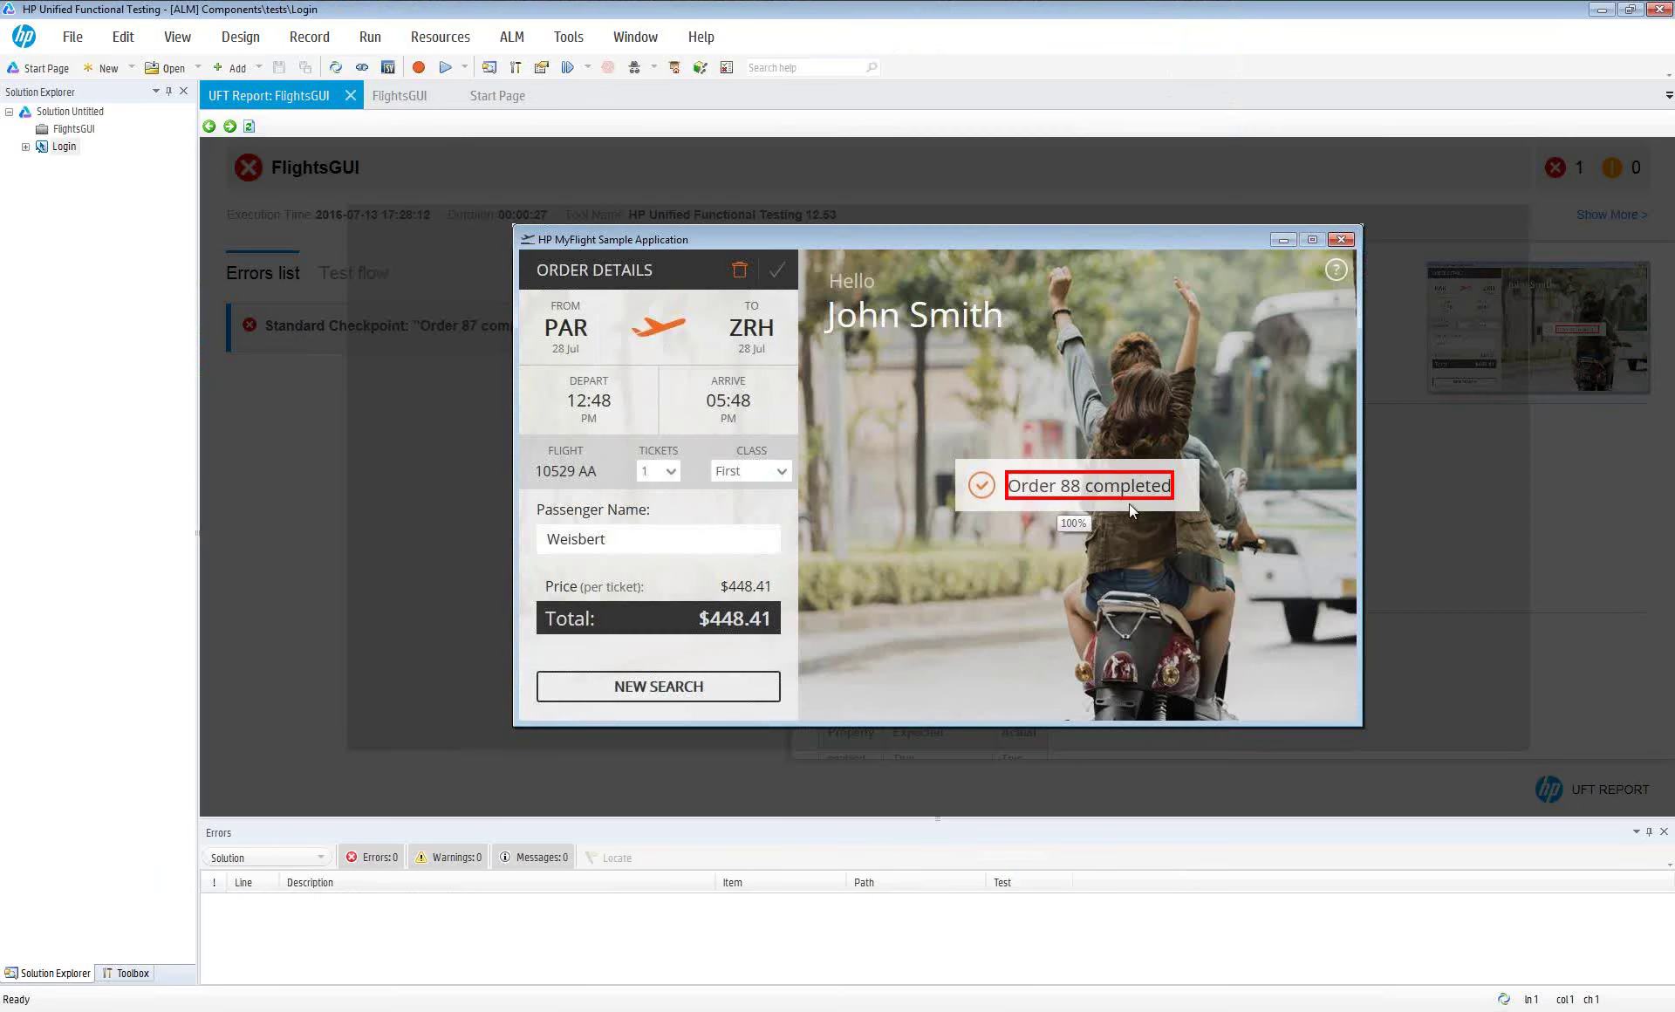
left_click(1589, 480)
scroll(1572, 499, "down", 3)
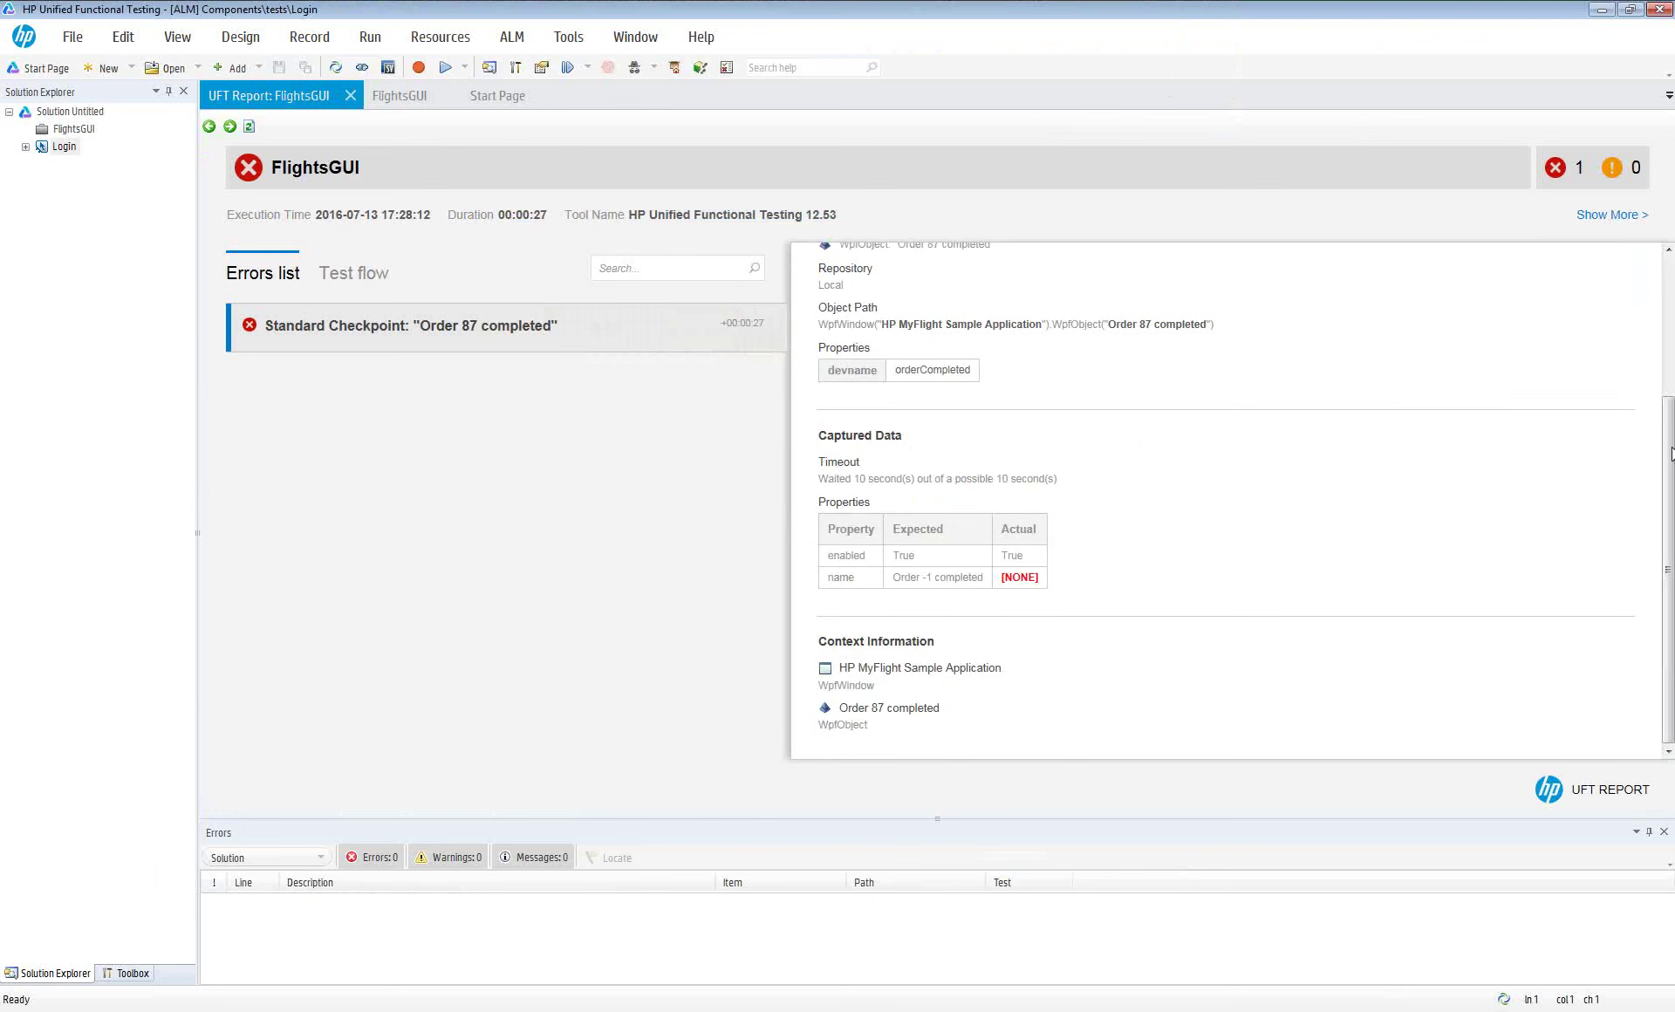
scroll(1672, 453, "up", 3)
Show the report's test flow and collapse the FlightSelection and BookAFlight components to review the Login steps
left_click(356, 275)
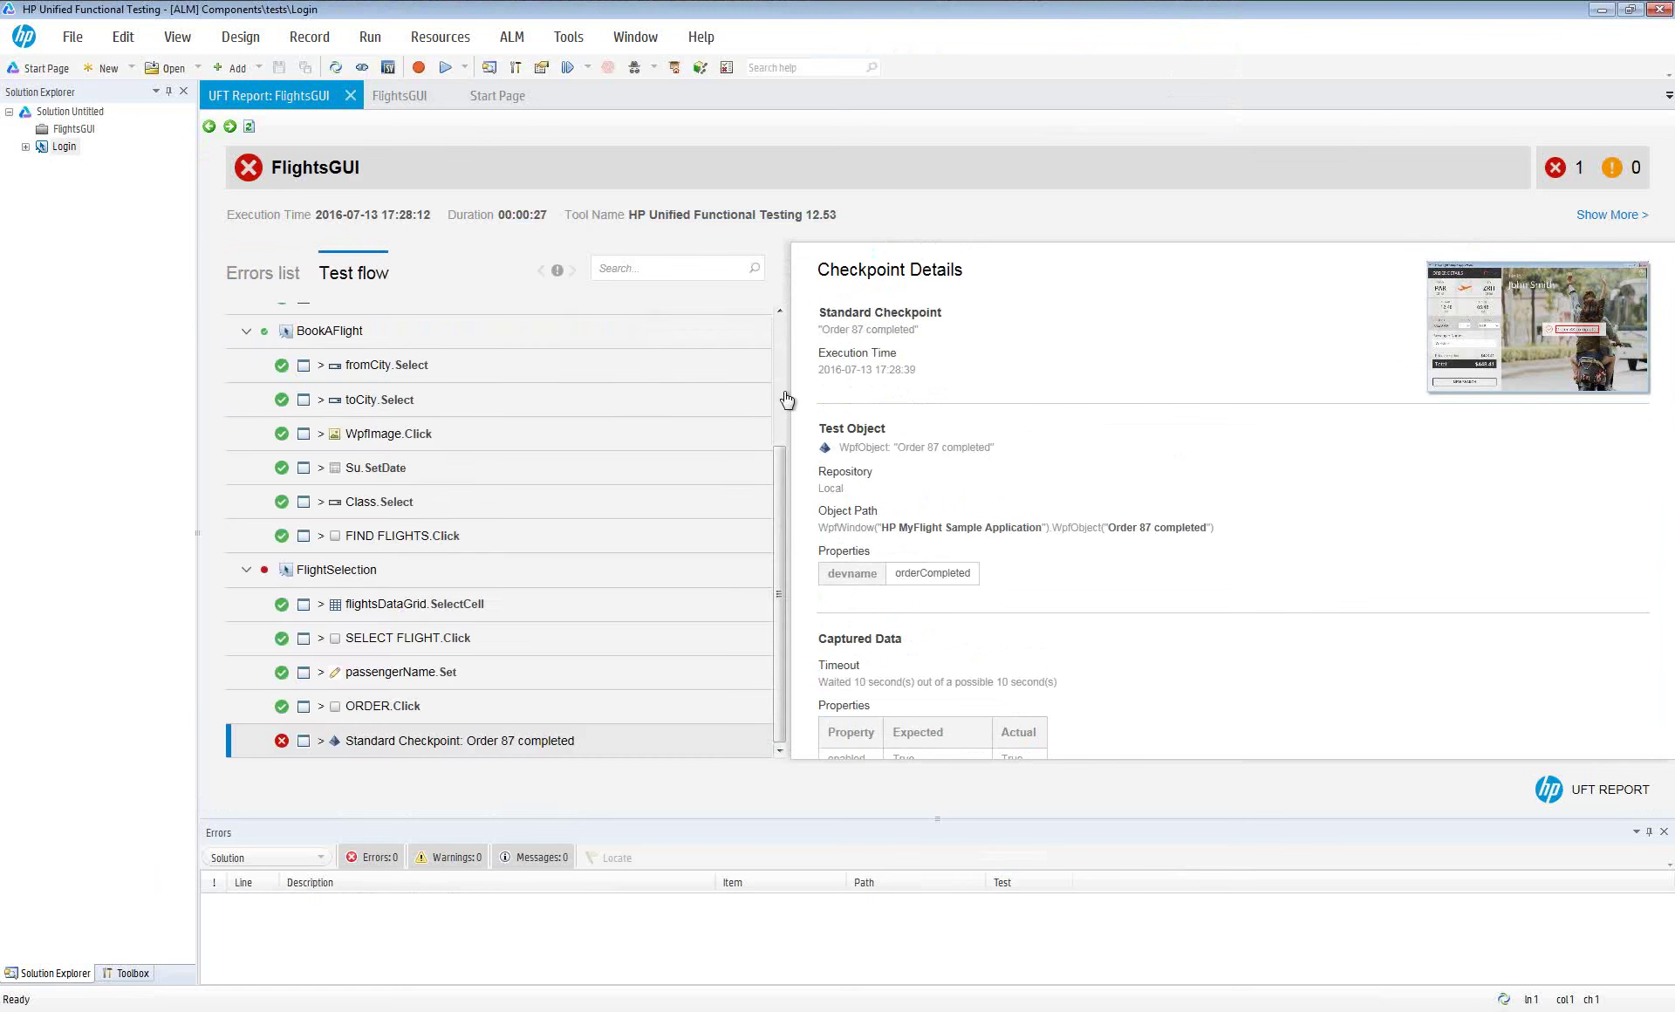
left_click(249, 570)
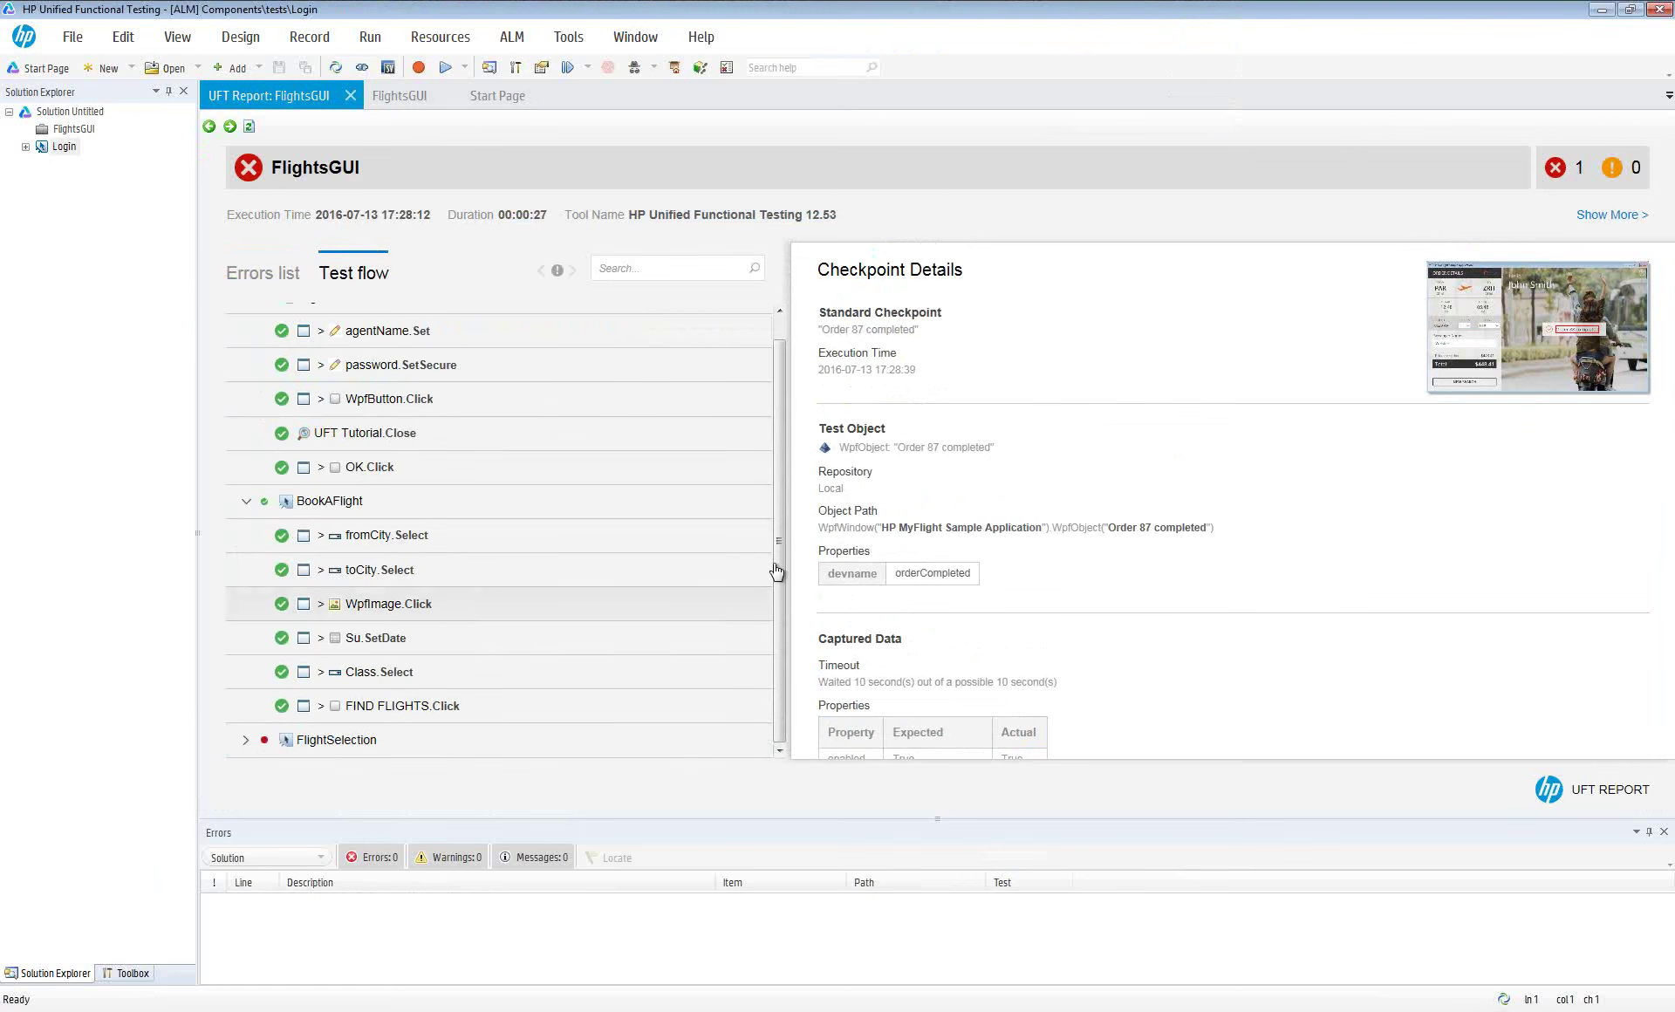
left_click(246, 500)
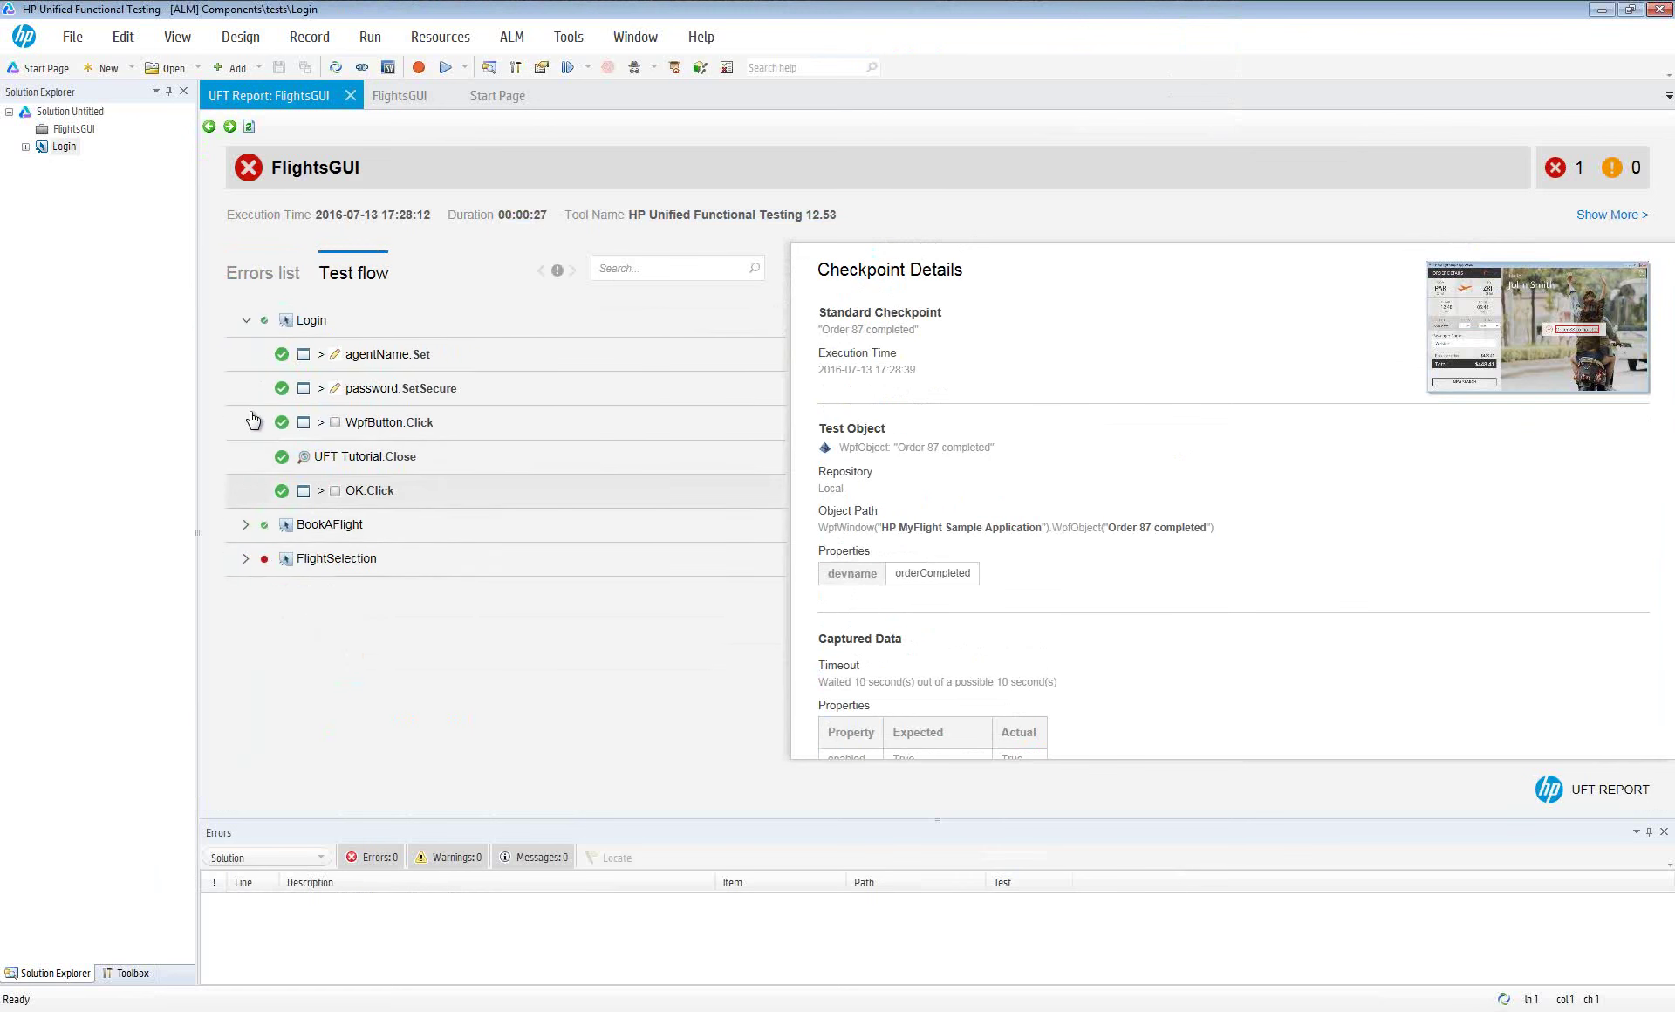
Expand the Login, BookAFlight and FlightSelection components in the report's test flow and review all their steps
left_click(246, 320)
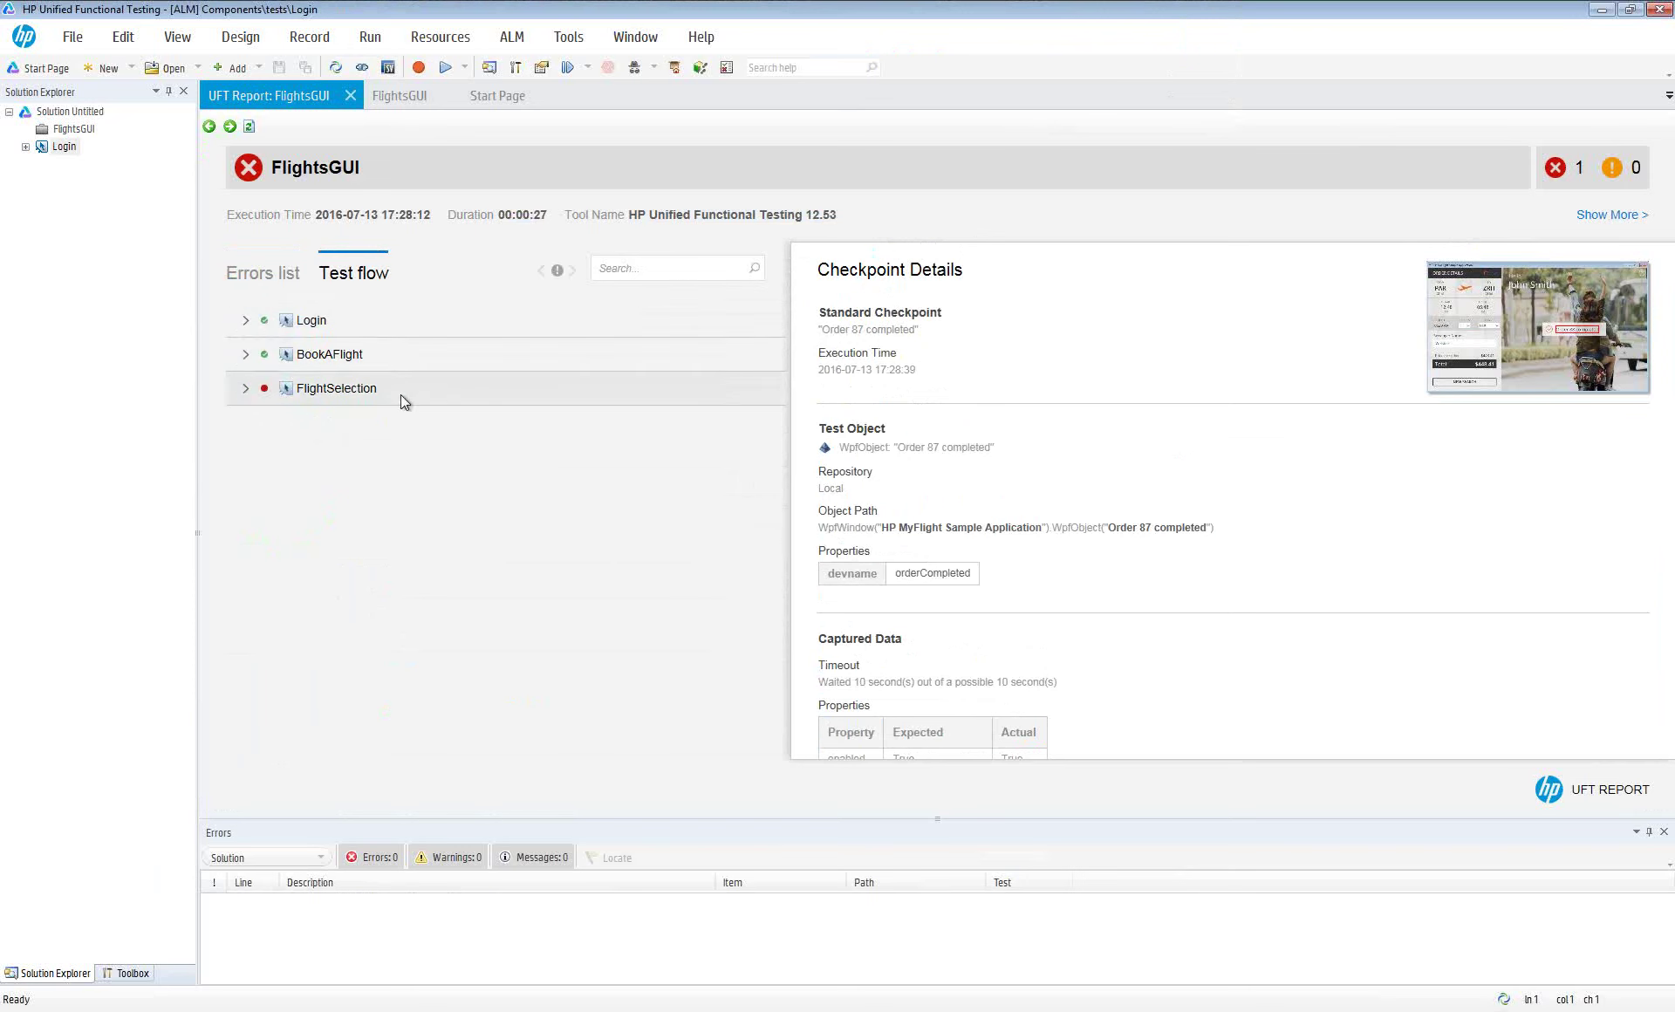
left_click(245, 389)
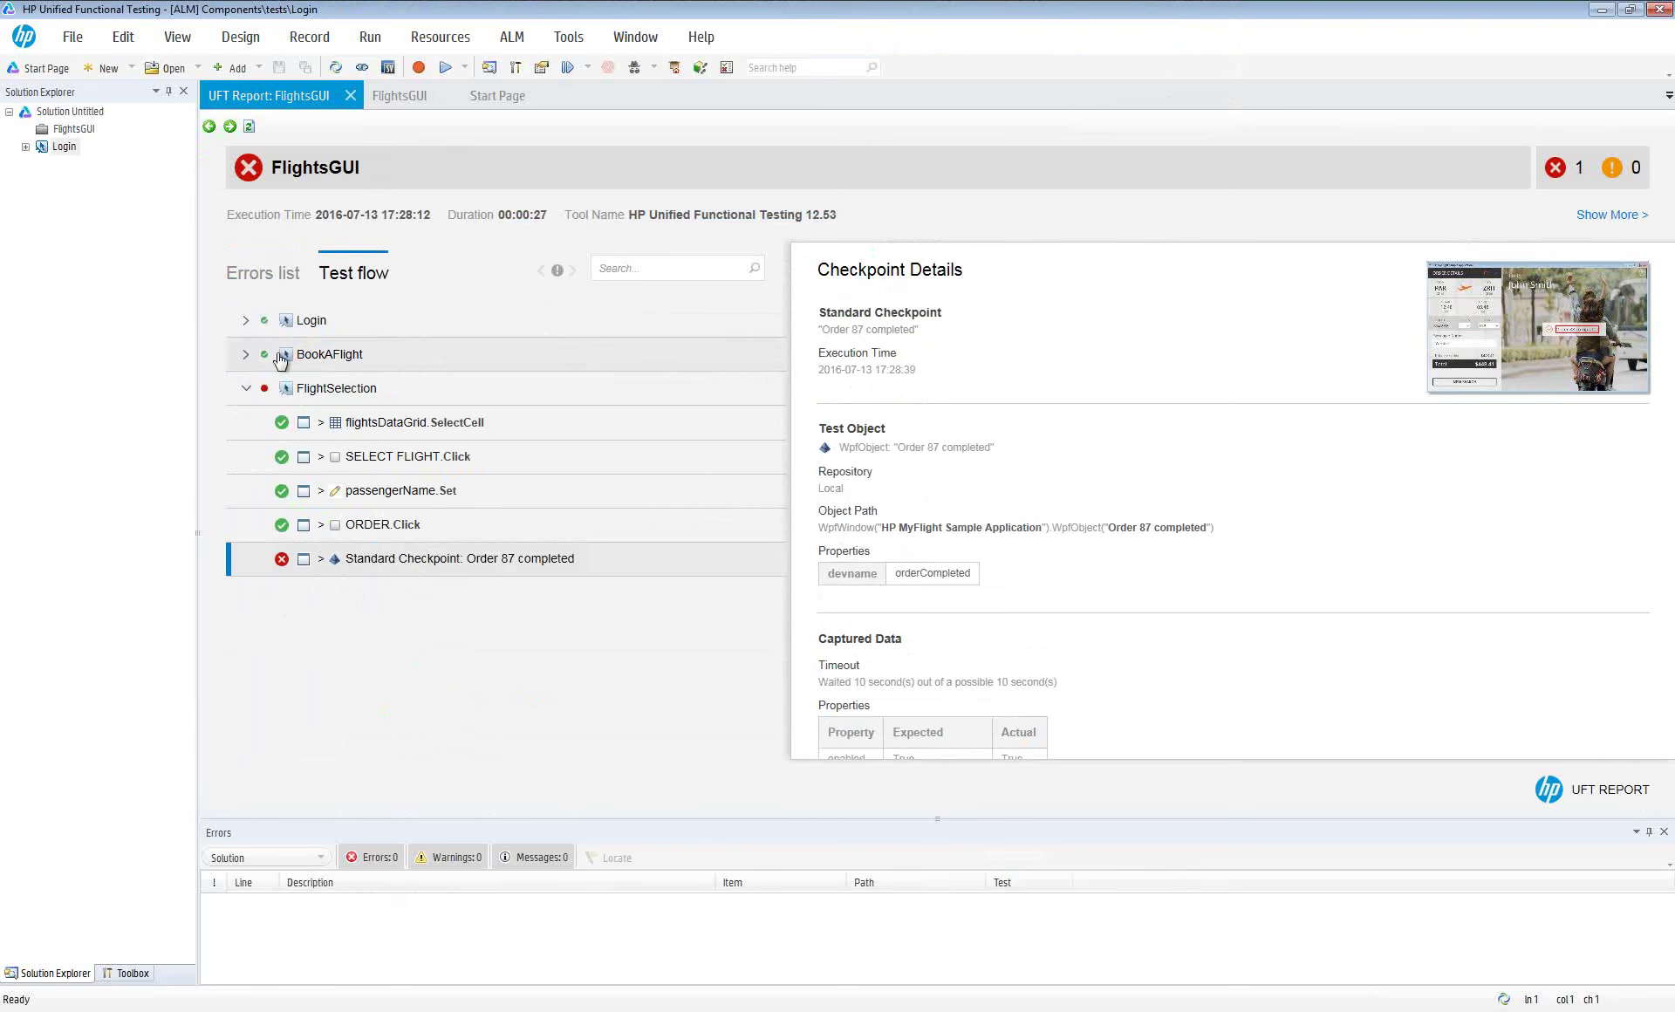
left_click(245, 354)
left_click(245, 320)
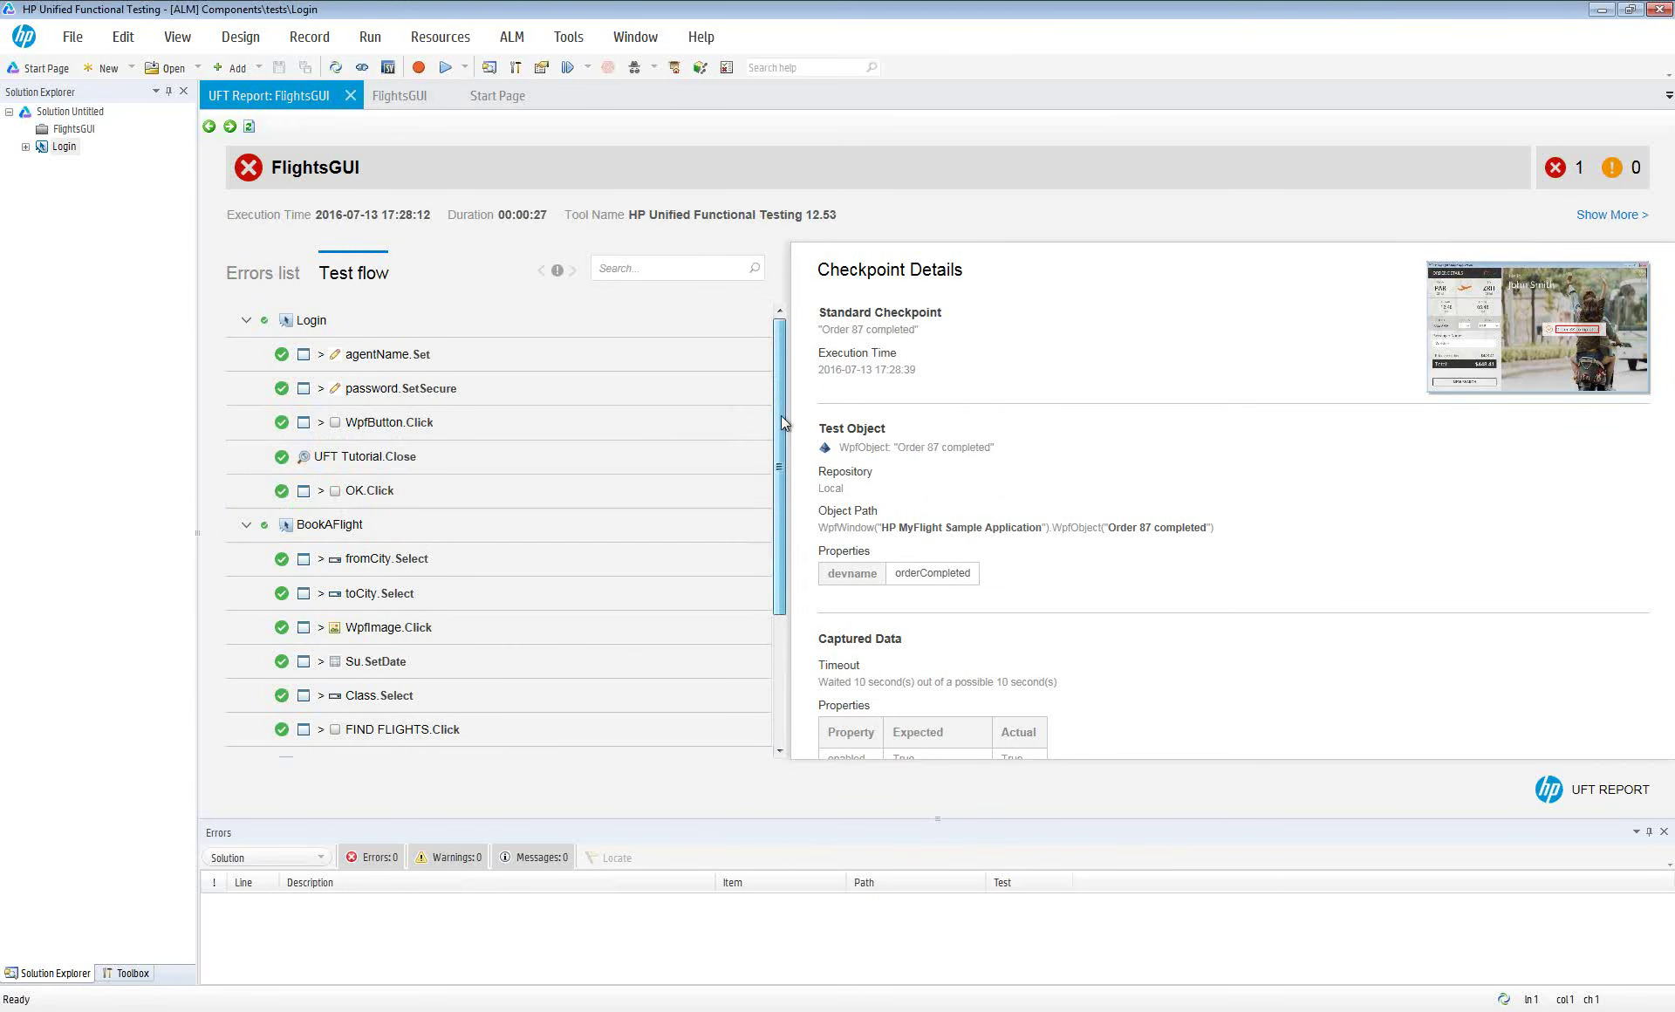
scroll(782, 437, "down", 1)
scroll(782, 455, "up", 1)
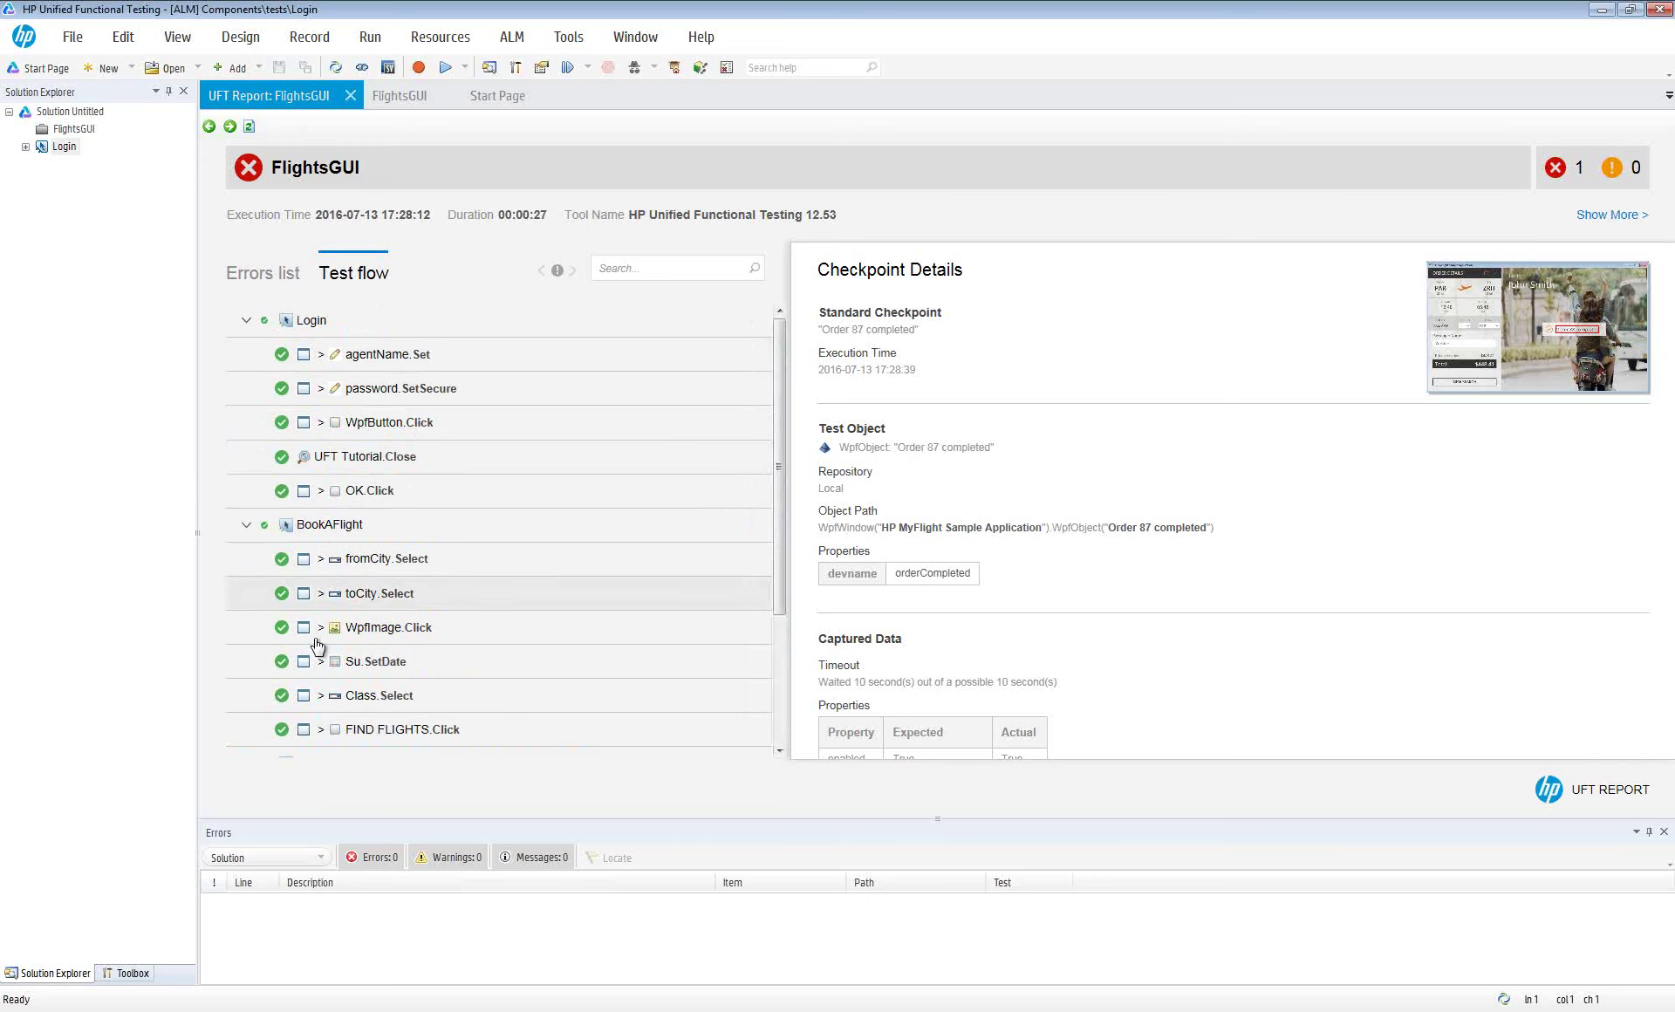
Search the report's test flow for the passenger's name and examine the description in the step details
left_click(622, 276)
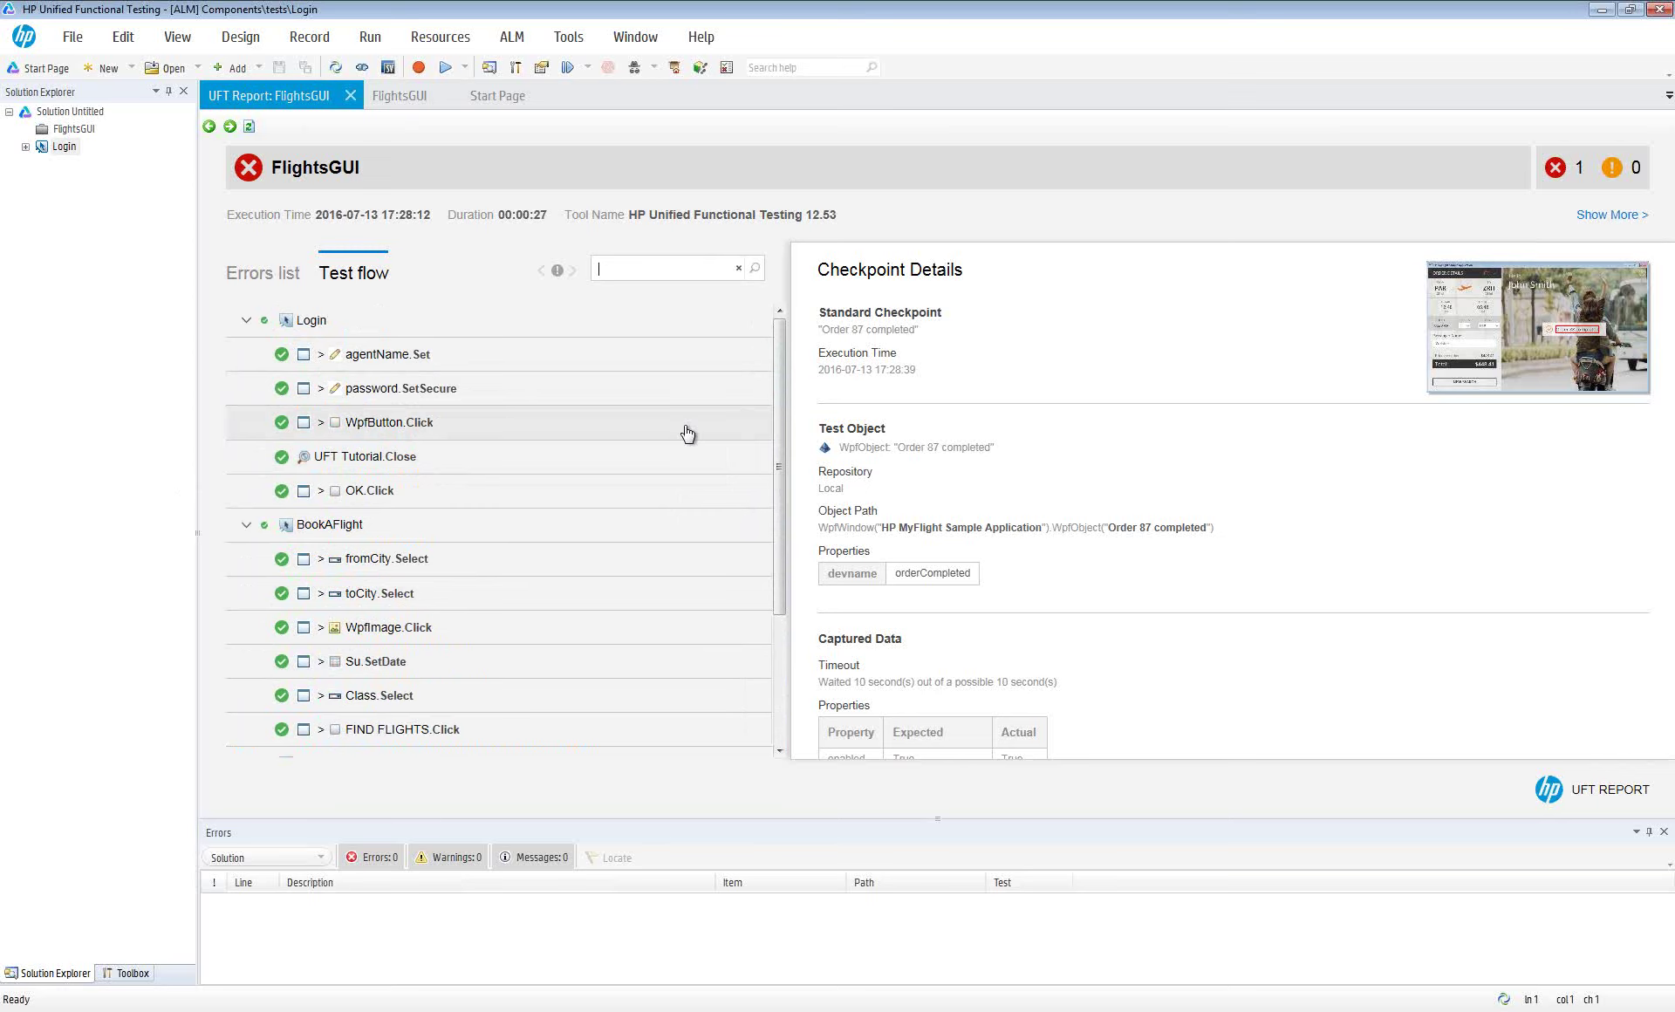
type("weisbert")
key("Return")
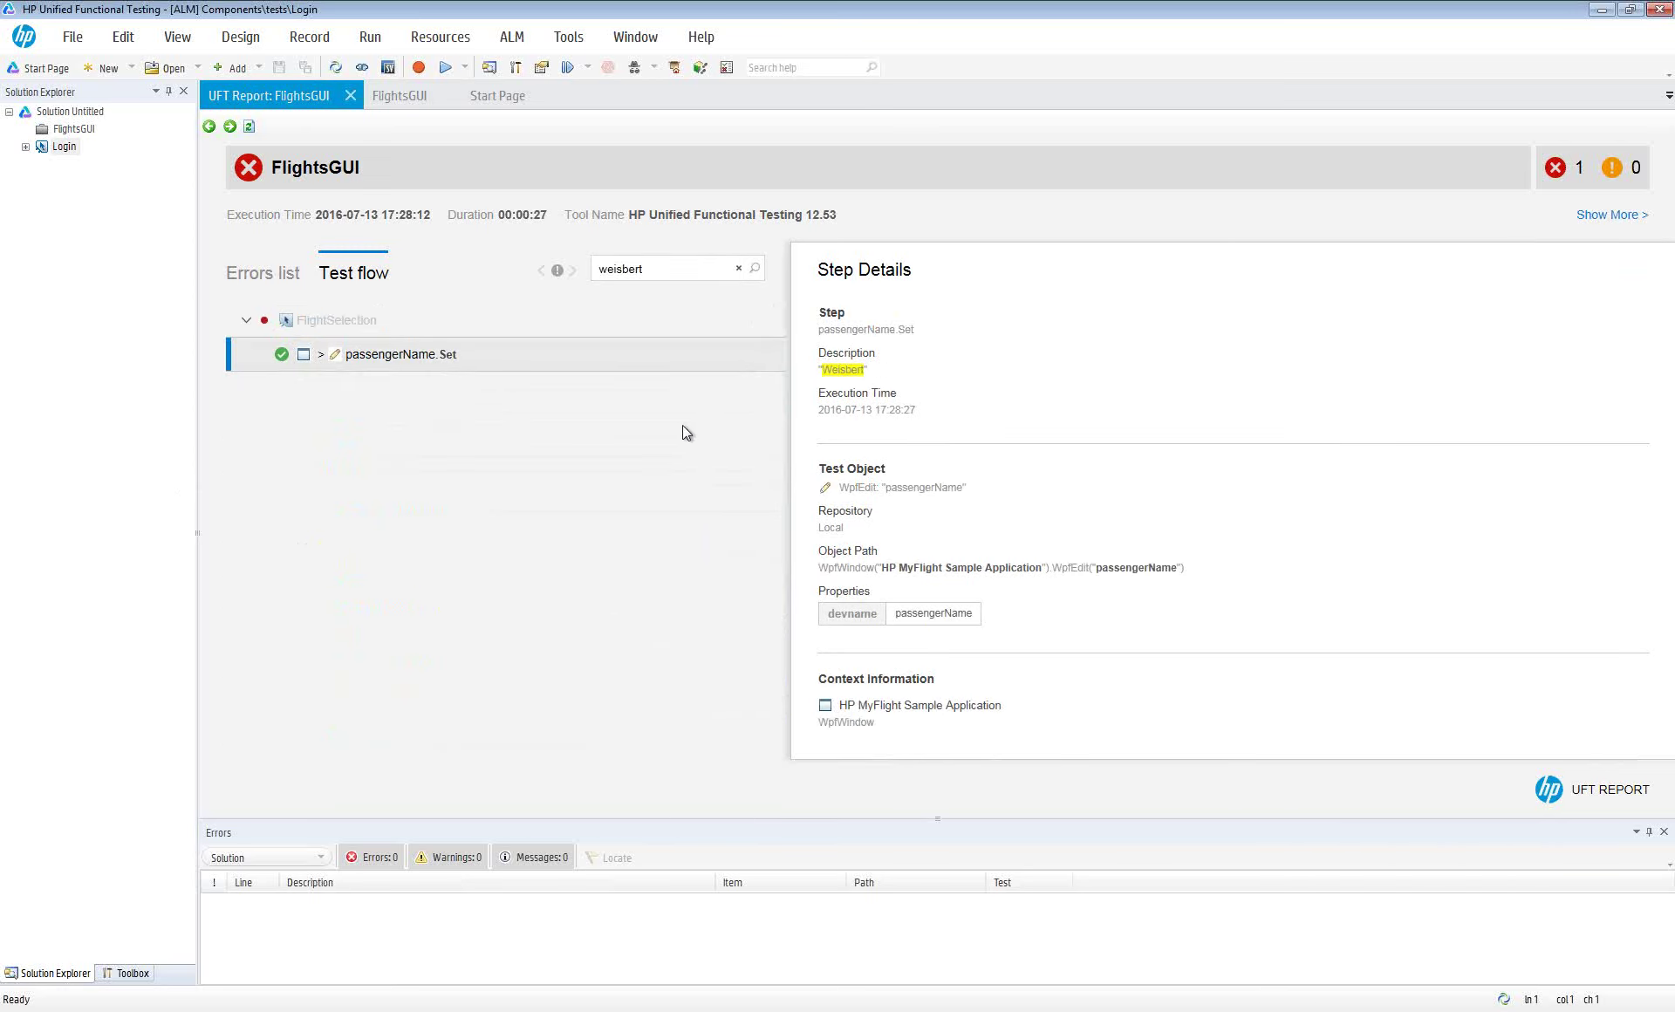
left_click_drag(862, 368, 823, 369)
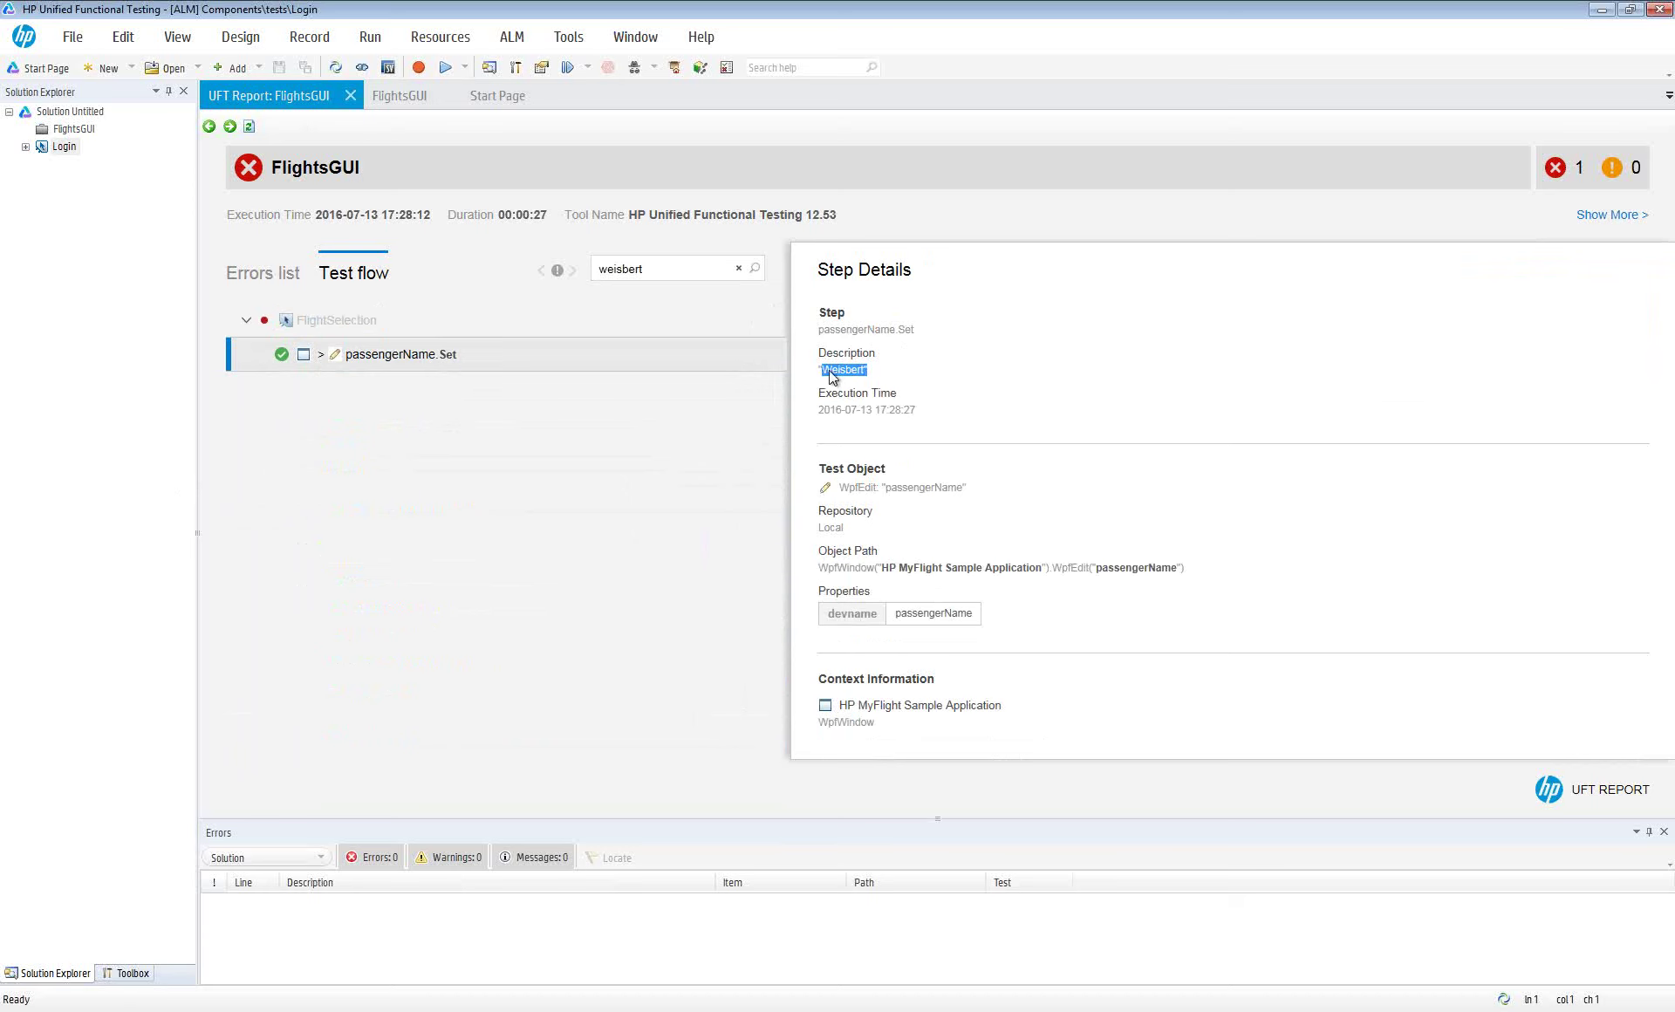
left_click(650, 349)
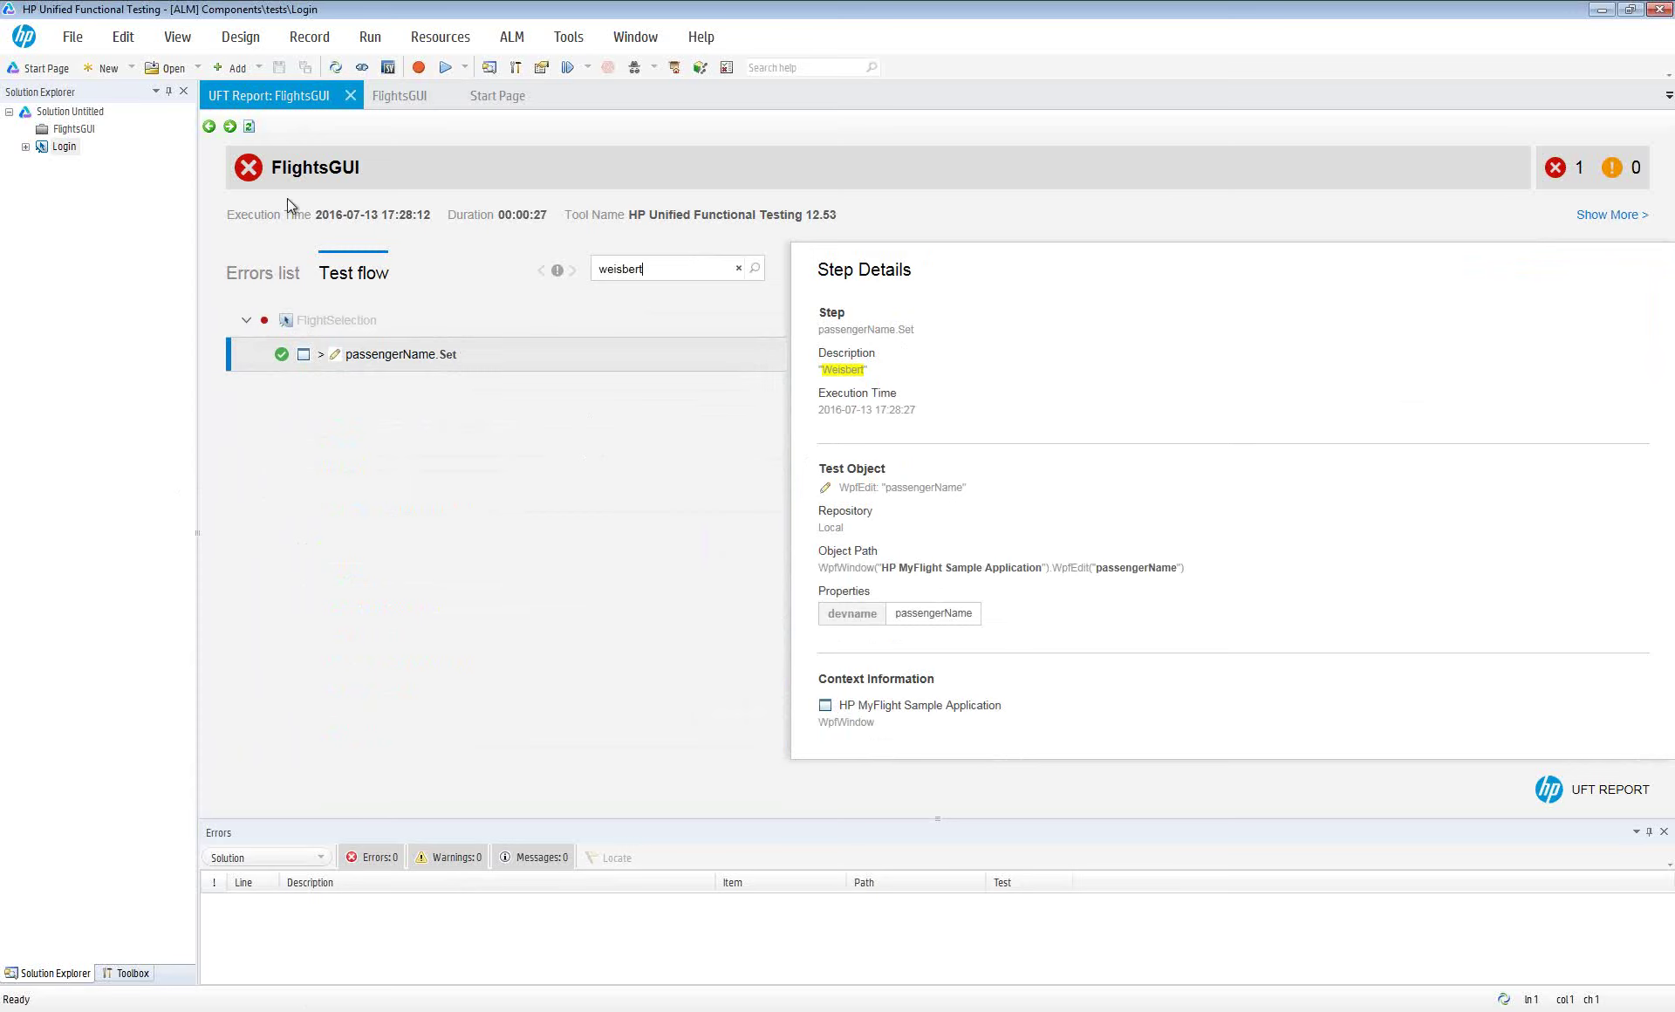
Return to the FlightsGUI test's component list and open the Login component's keyword steps
left_click(407, 103)
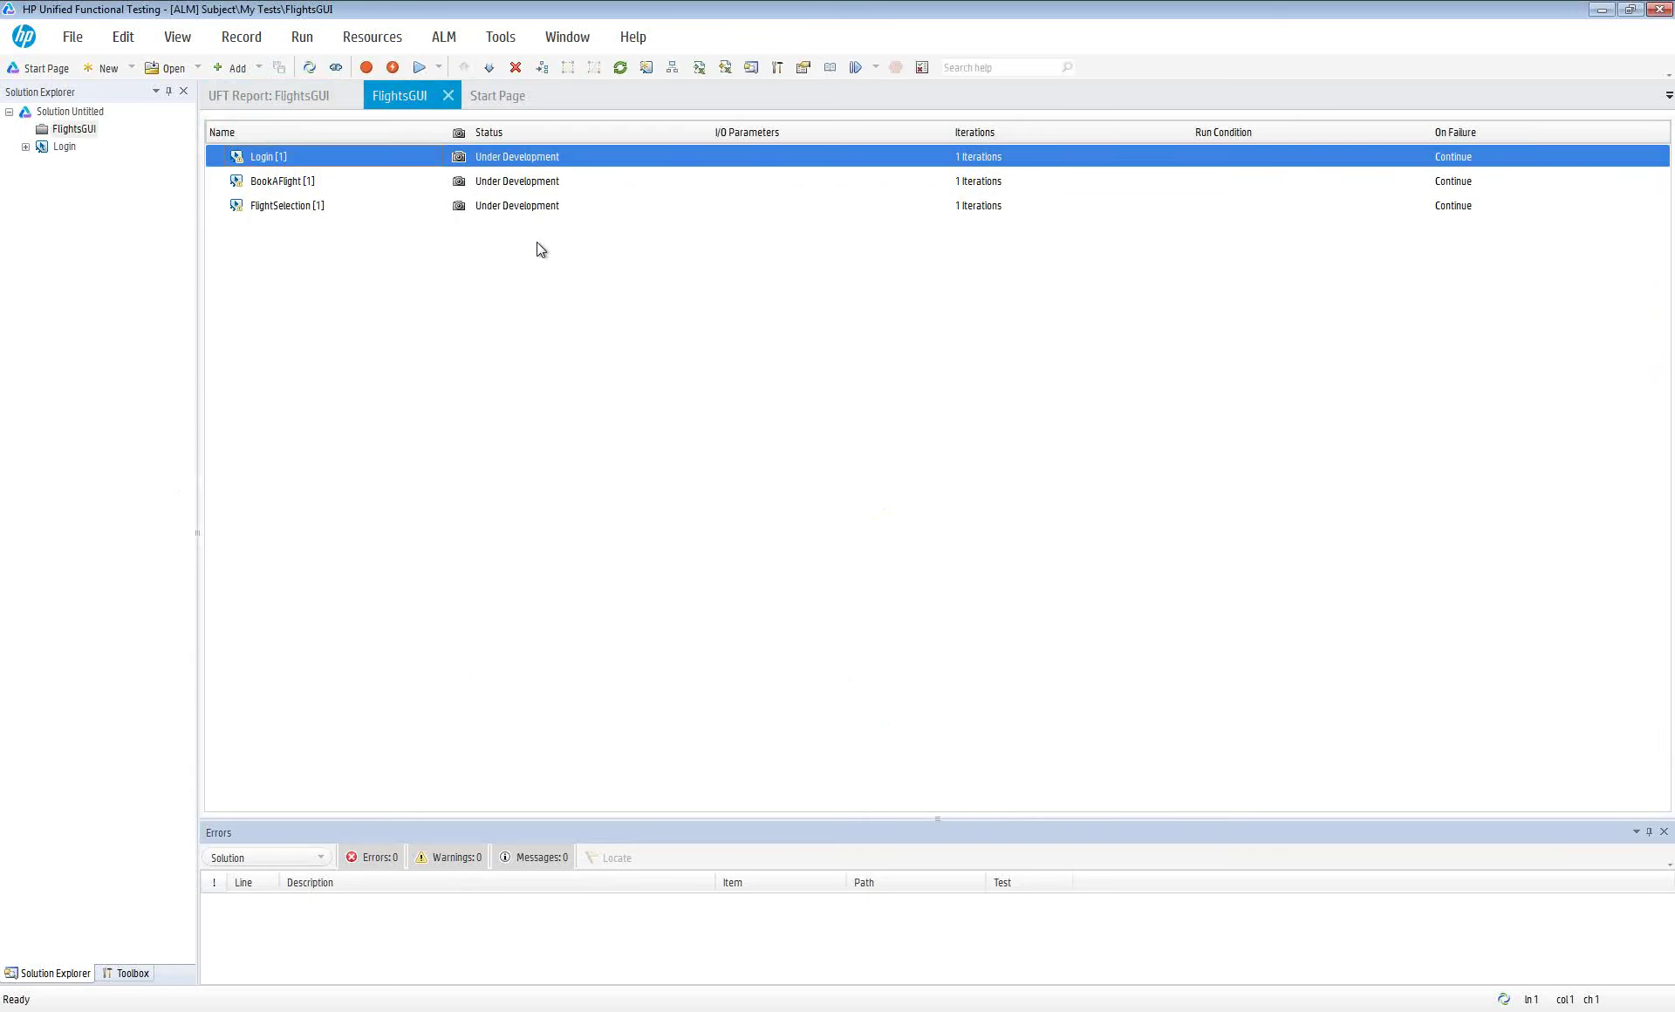
left_click(293, 186)
left_click(295, 206)
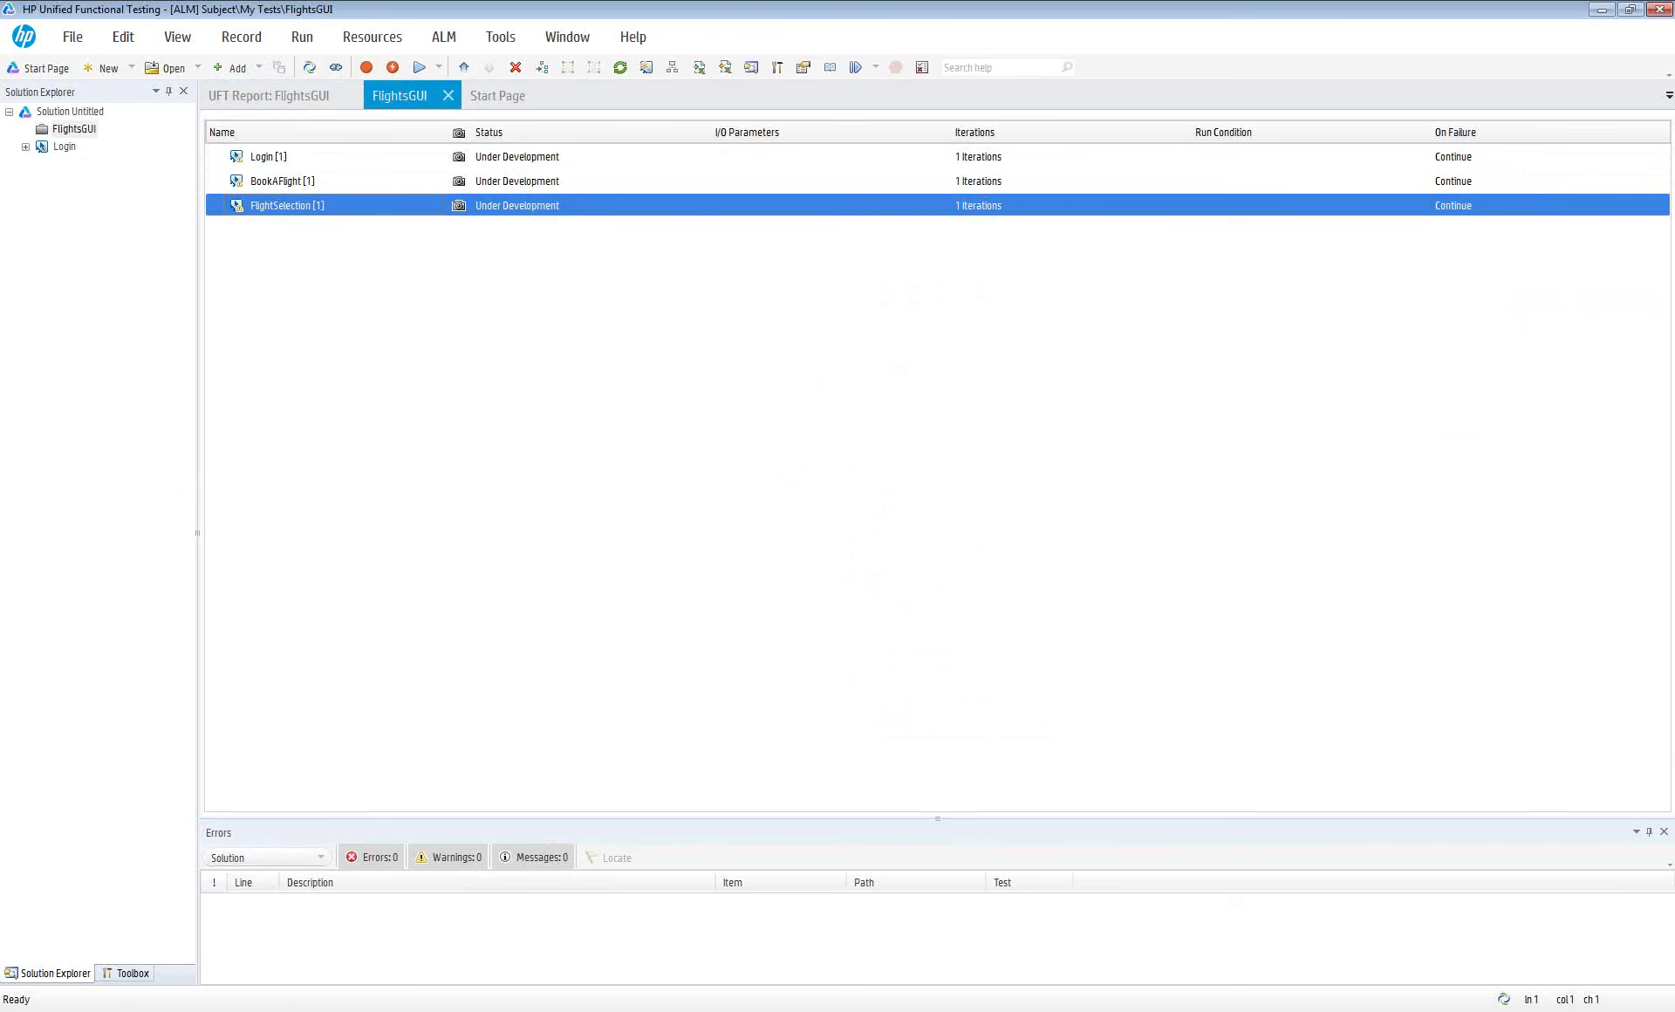
left_click(266, 159)
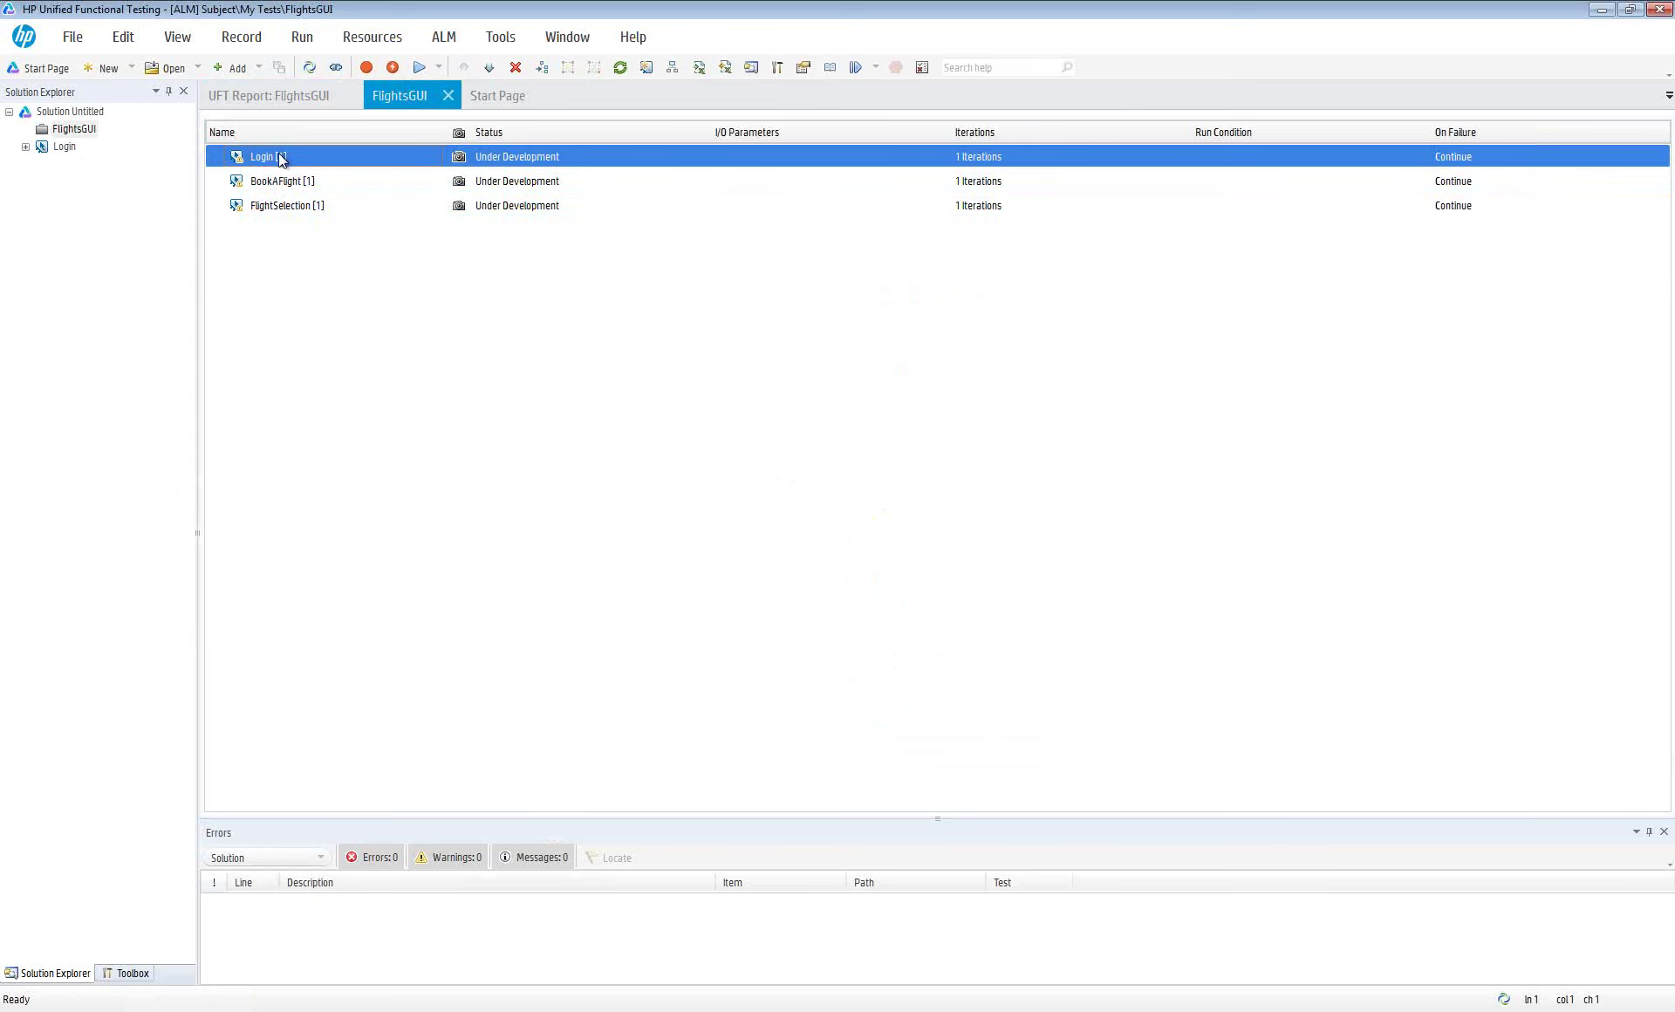
double_click(66, 147)
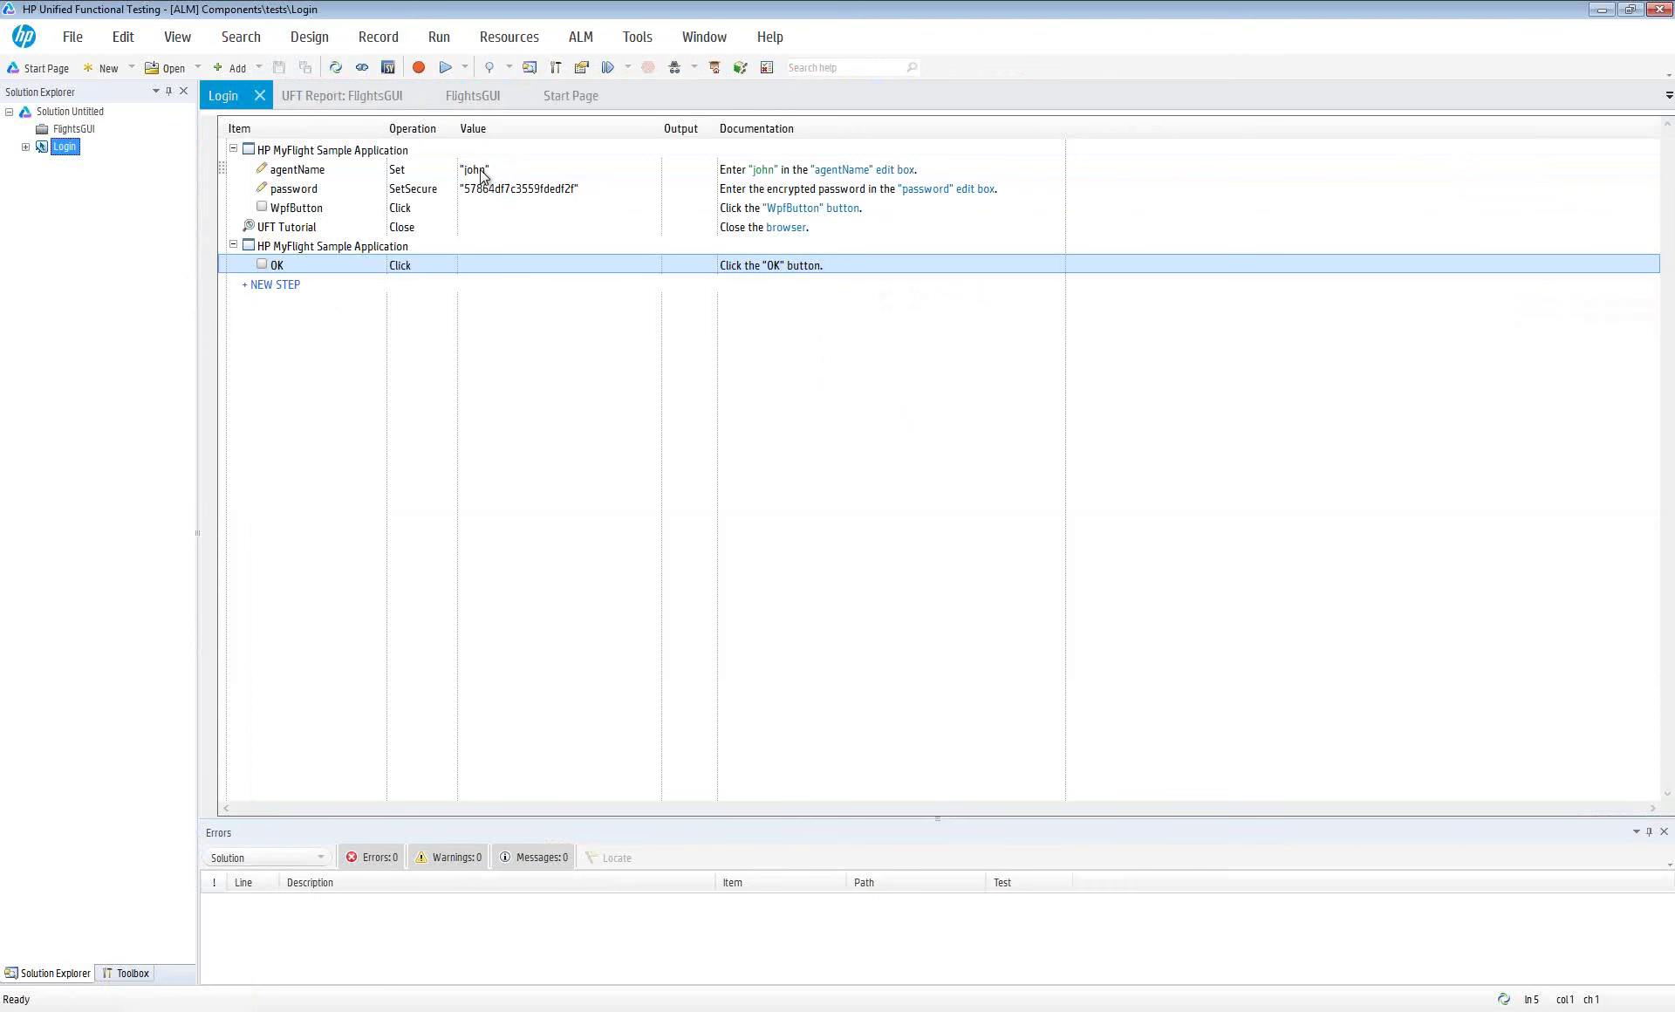
Parameterize the agentName value in the Login component with a new String input parameter named Username
left_click(481, 170)
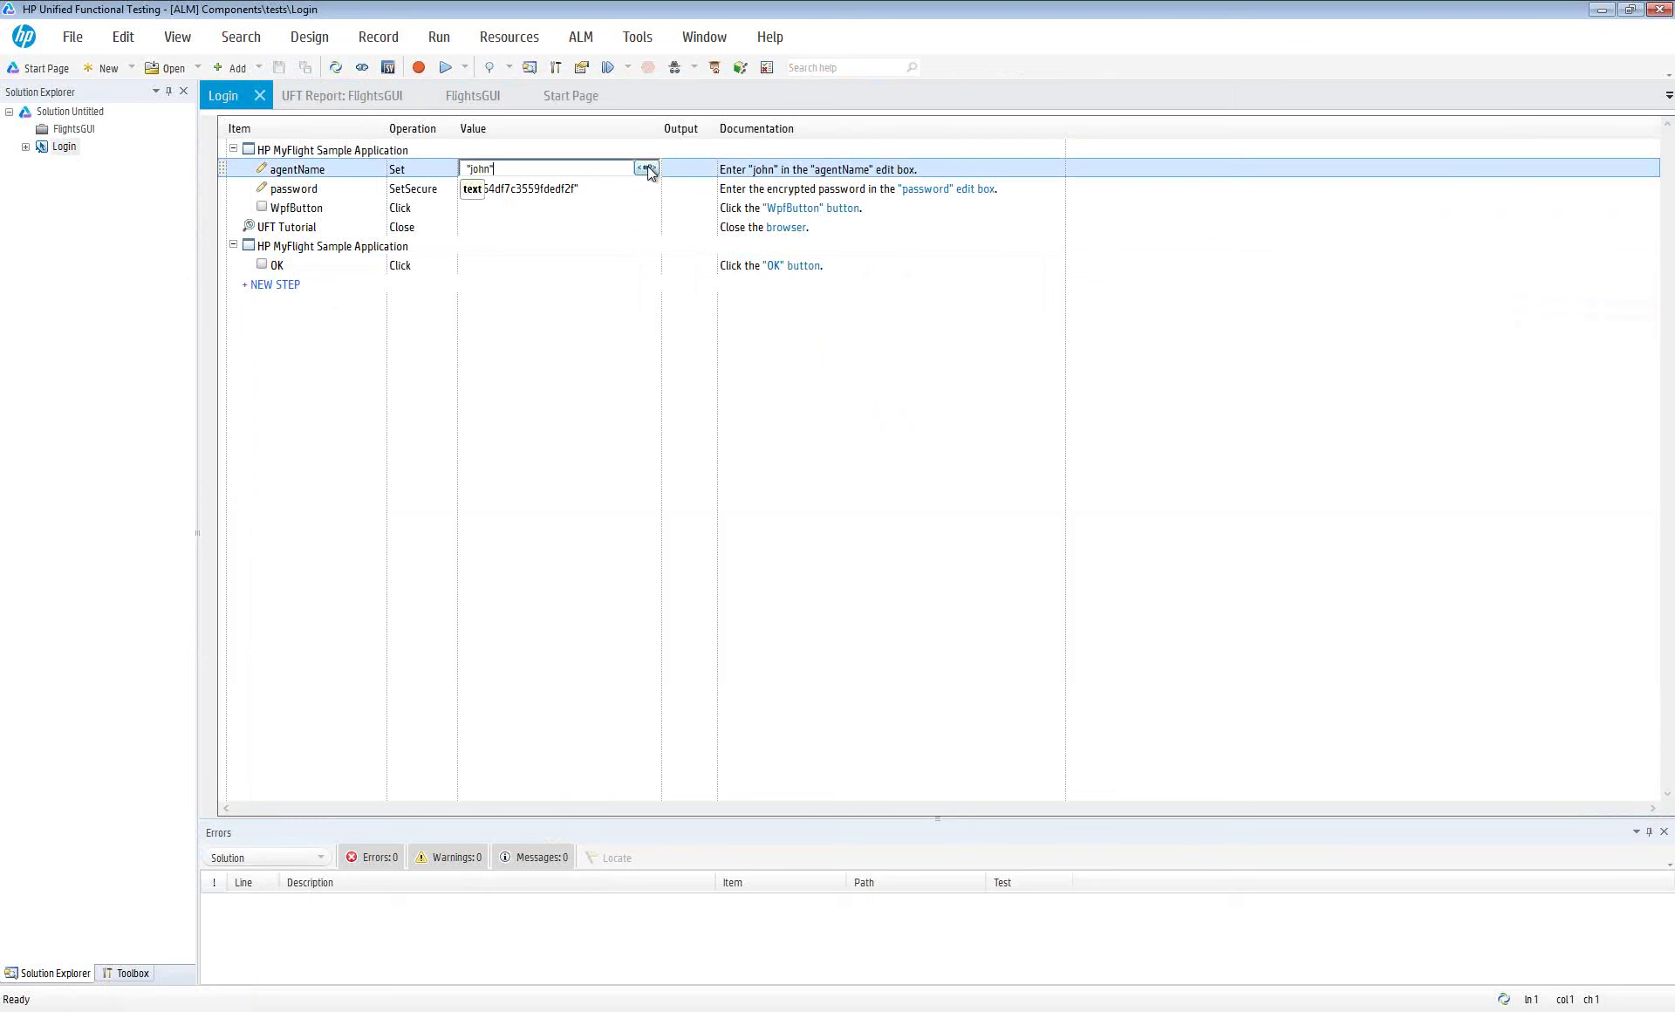
left_click(649, 168)
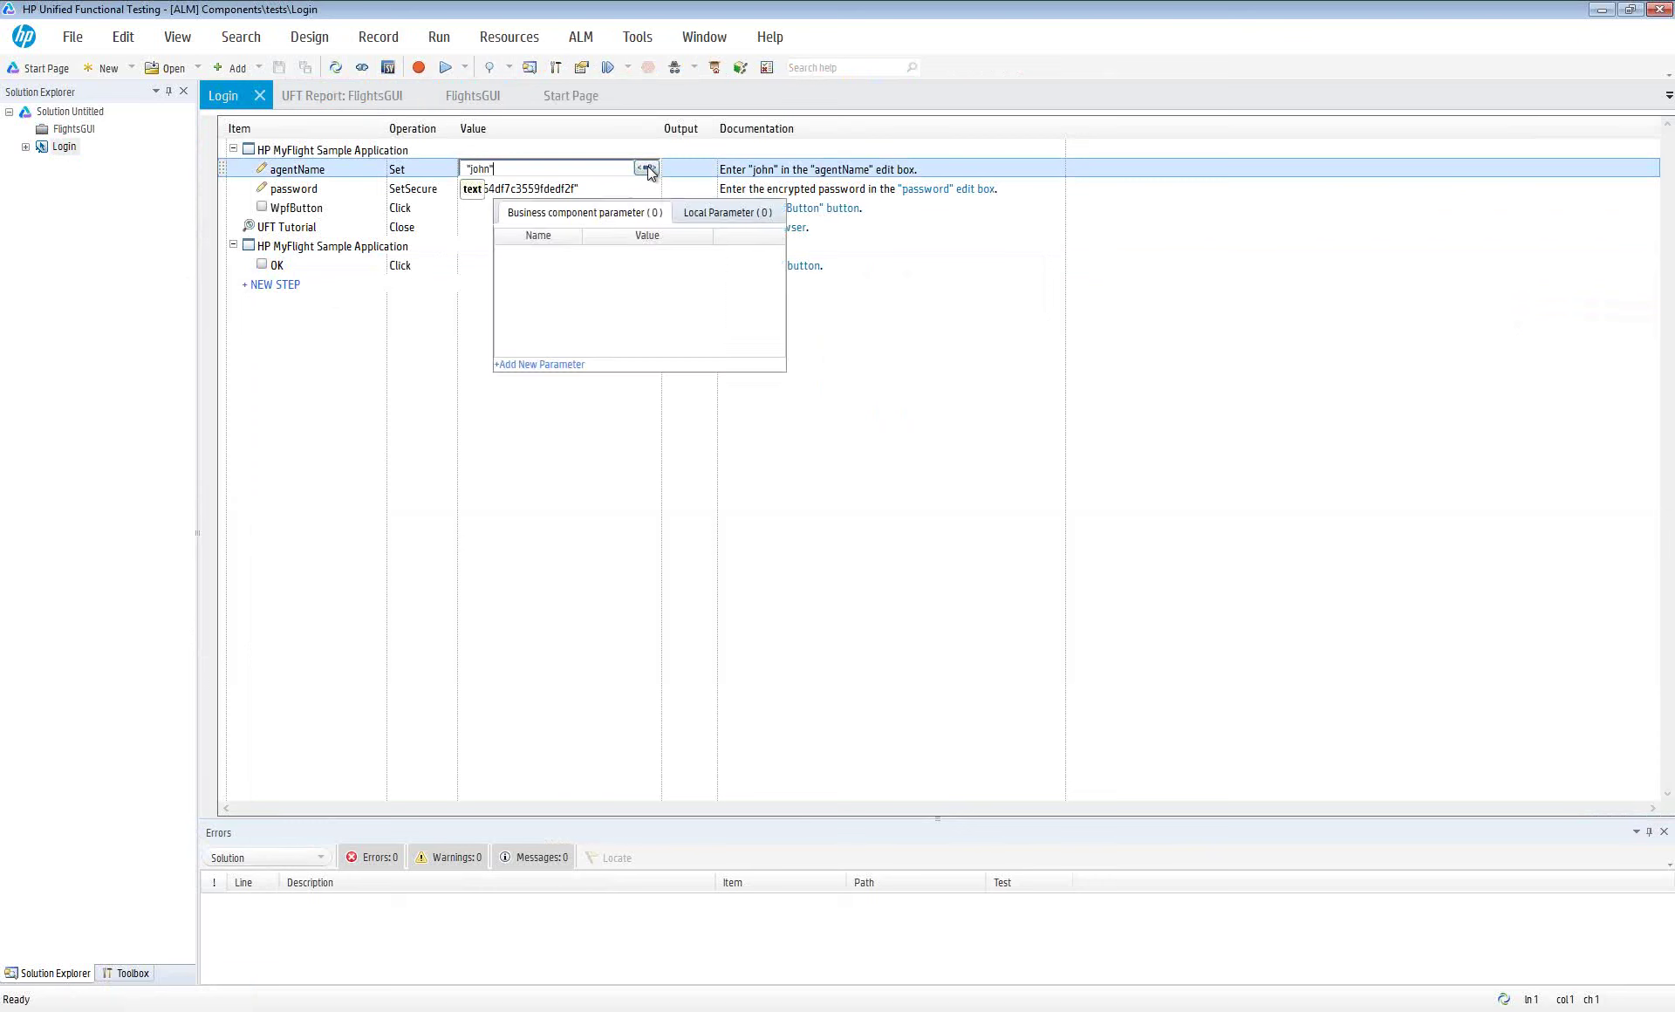
left_click(526, 375)
left_click_drag(743, 440, 552, 450)
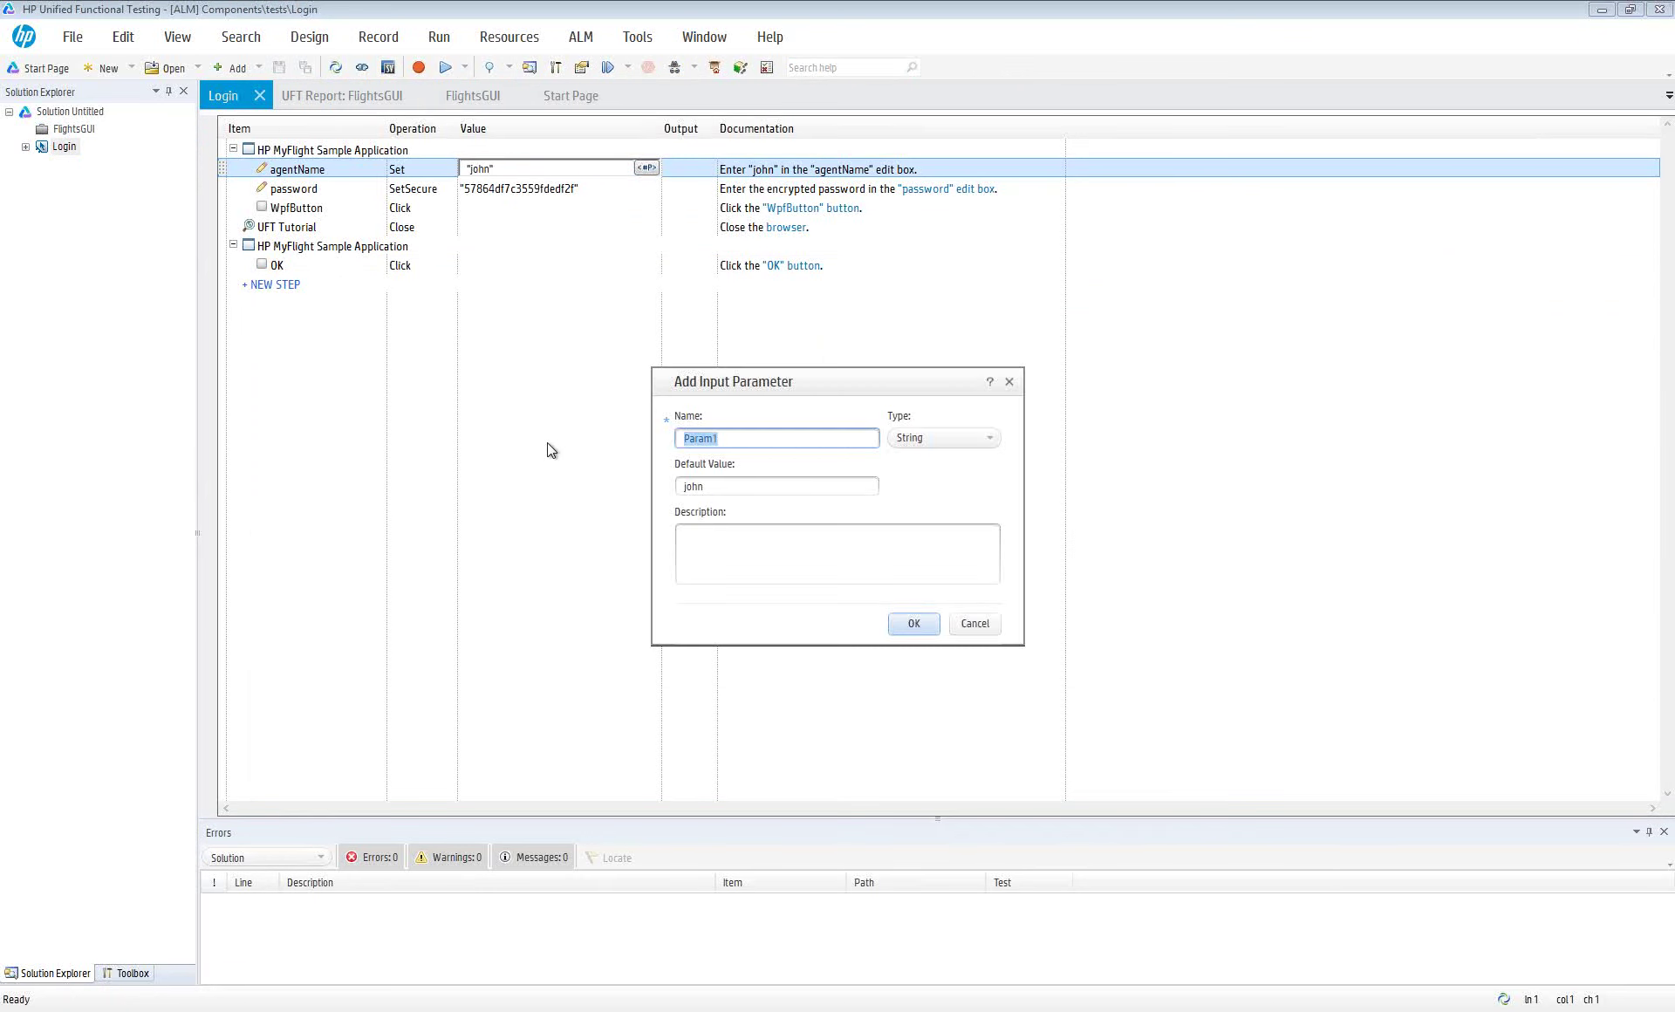
type("Username")
left_click(910, 623)
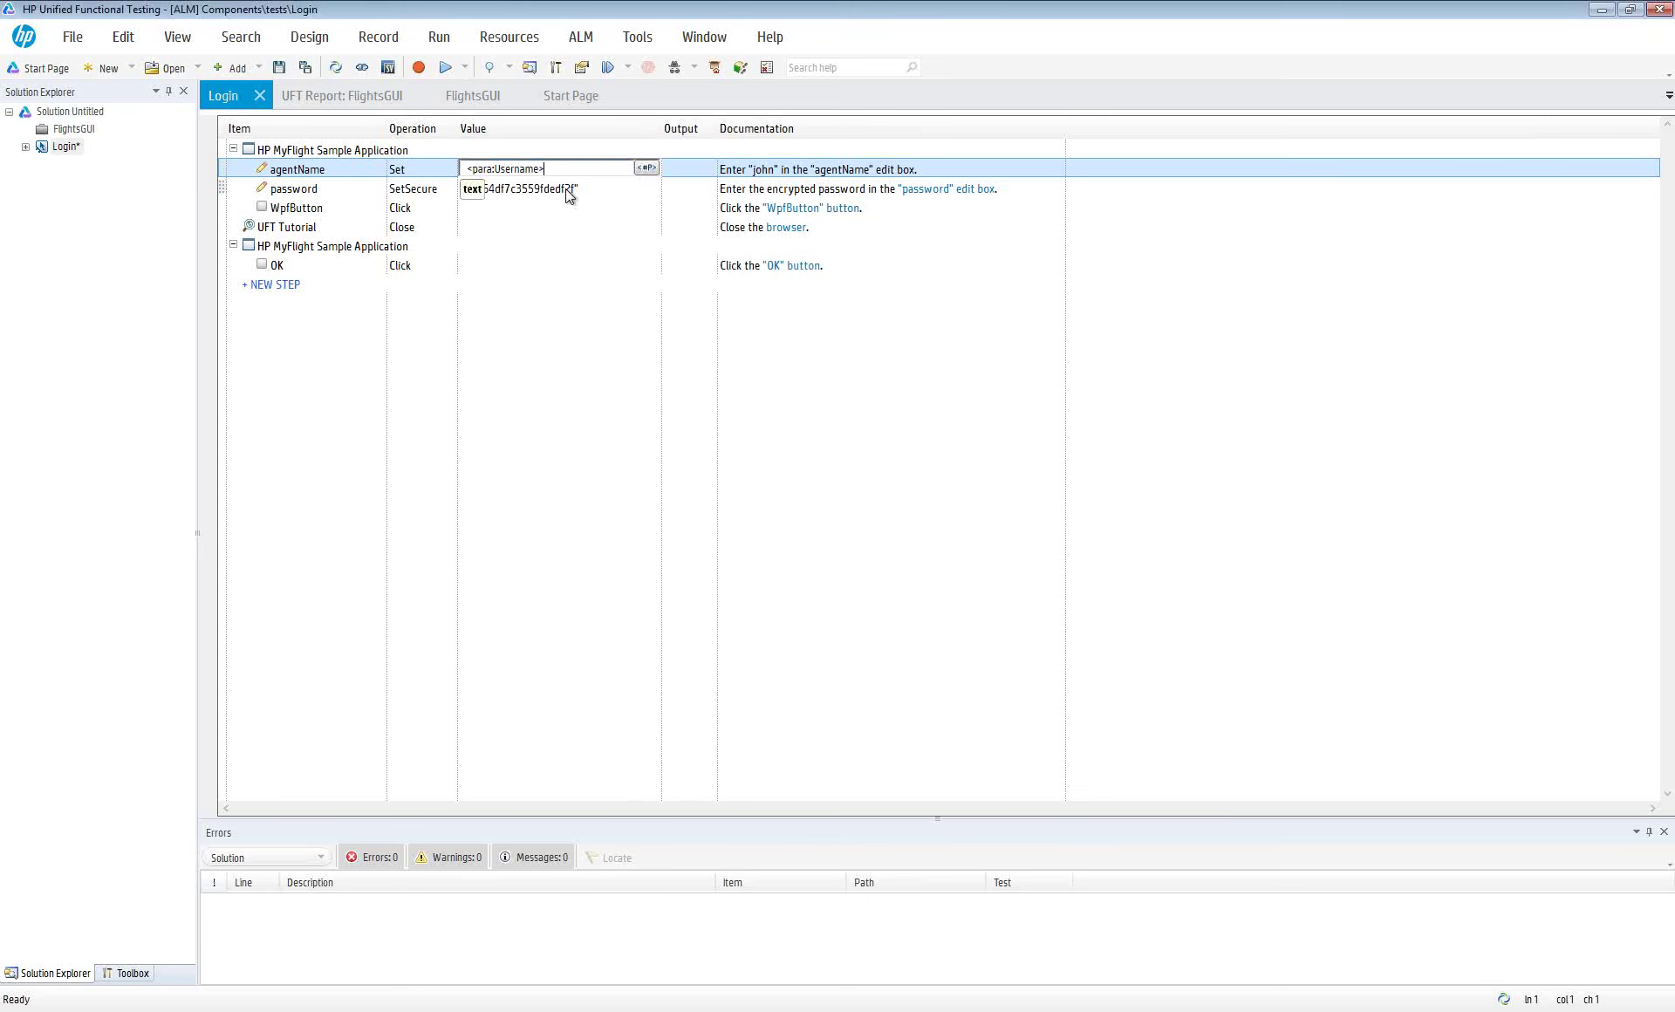
Parameterize the password step's SetSecure value with a new String input parameter named Password
left_click(641, 190)
left_click(645, 189)
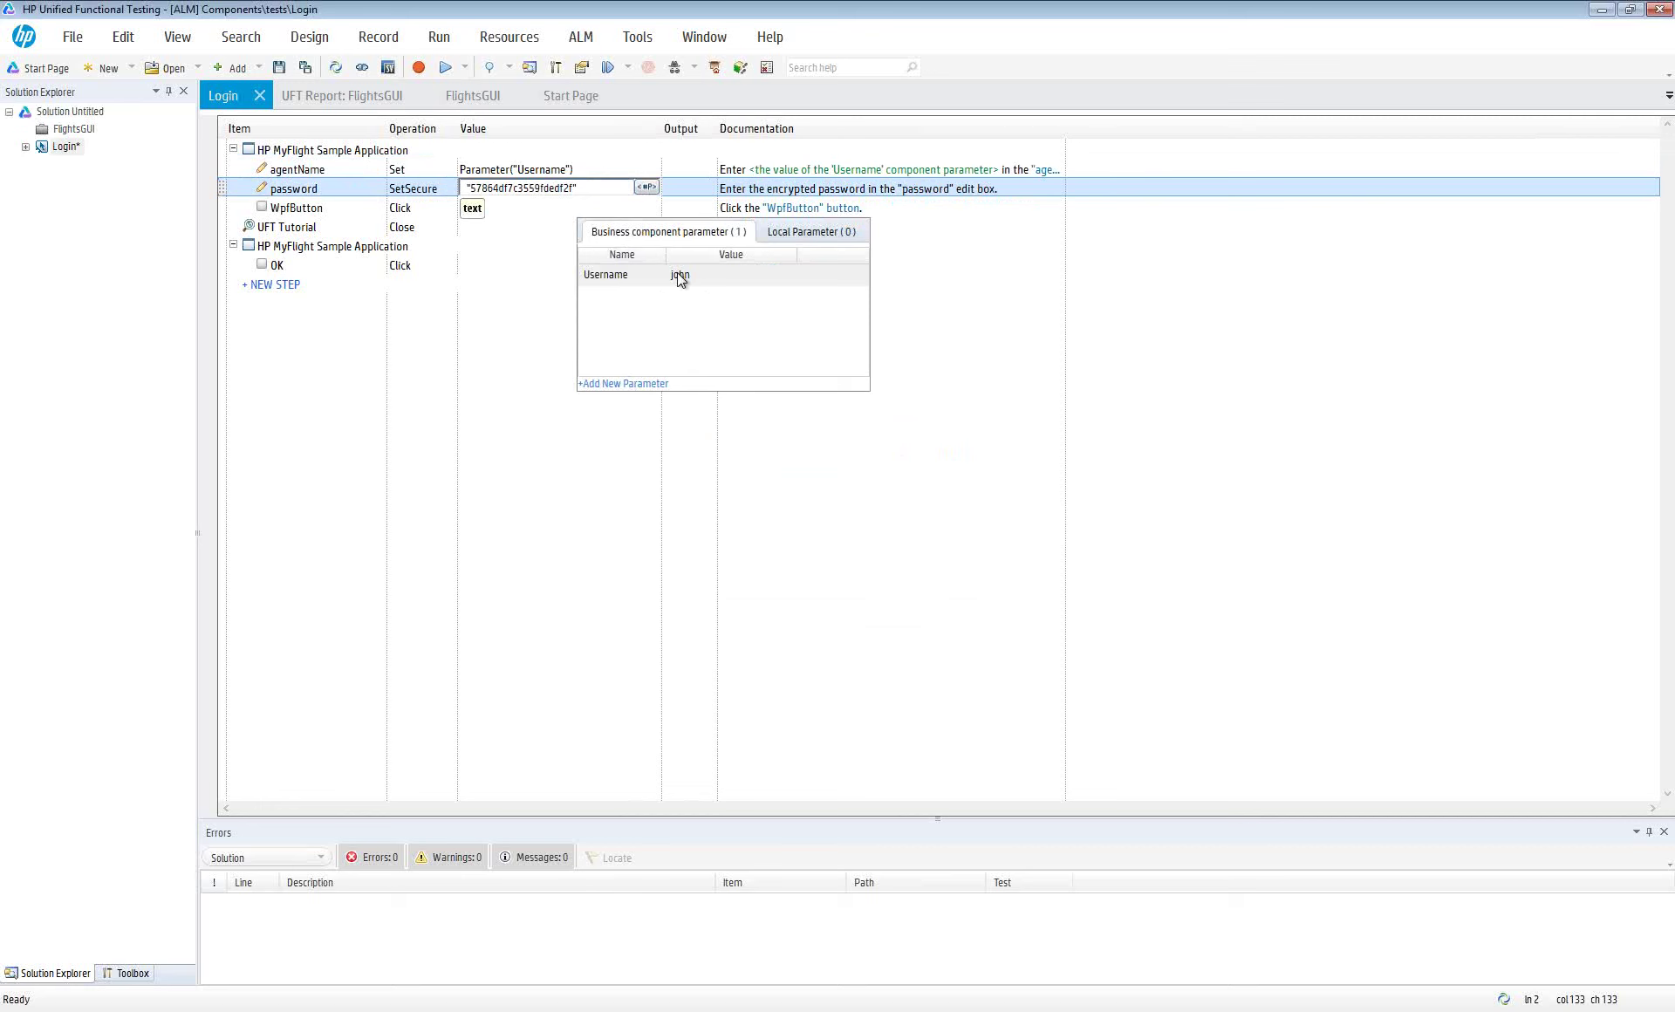
left_click(628, 383)
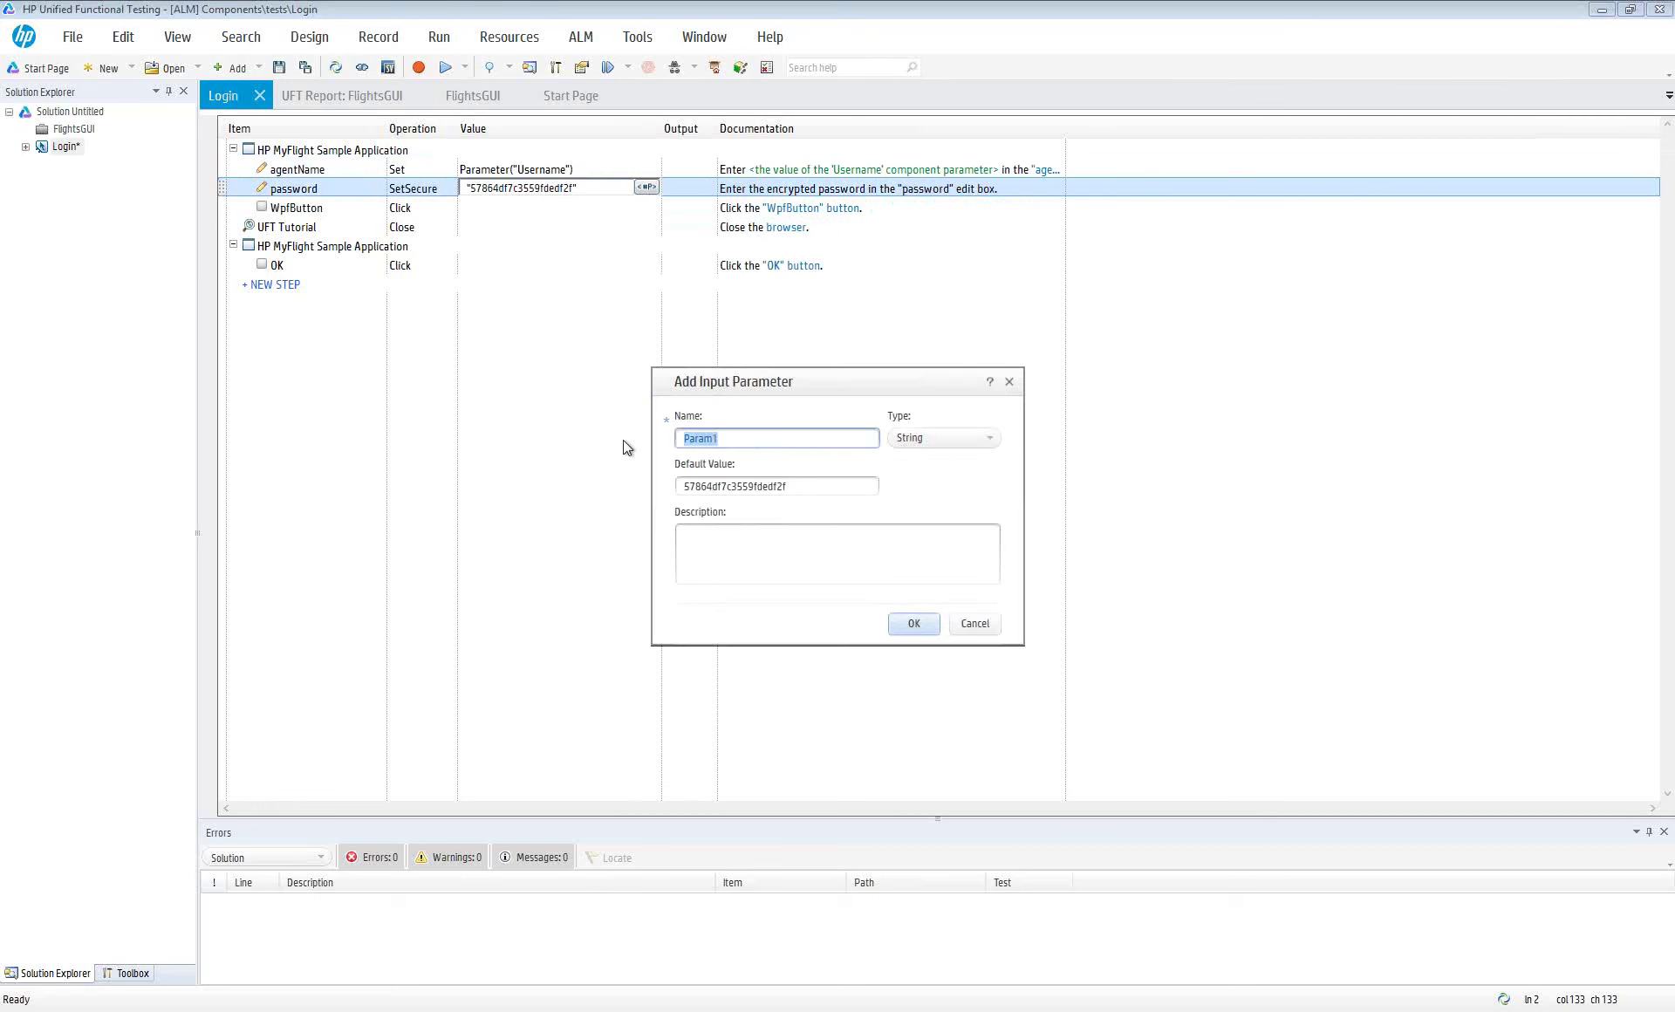
type("Password")
left_click(912, 621)
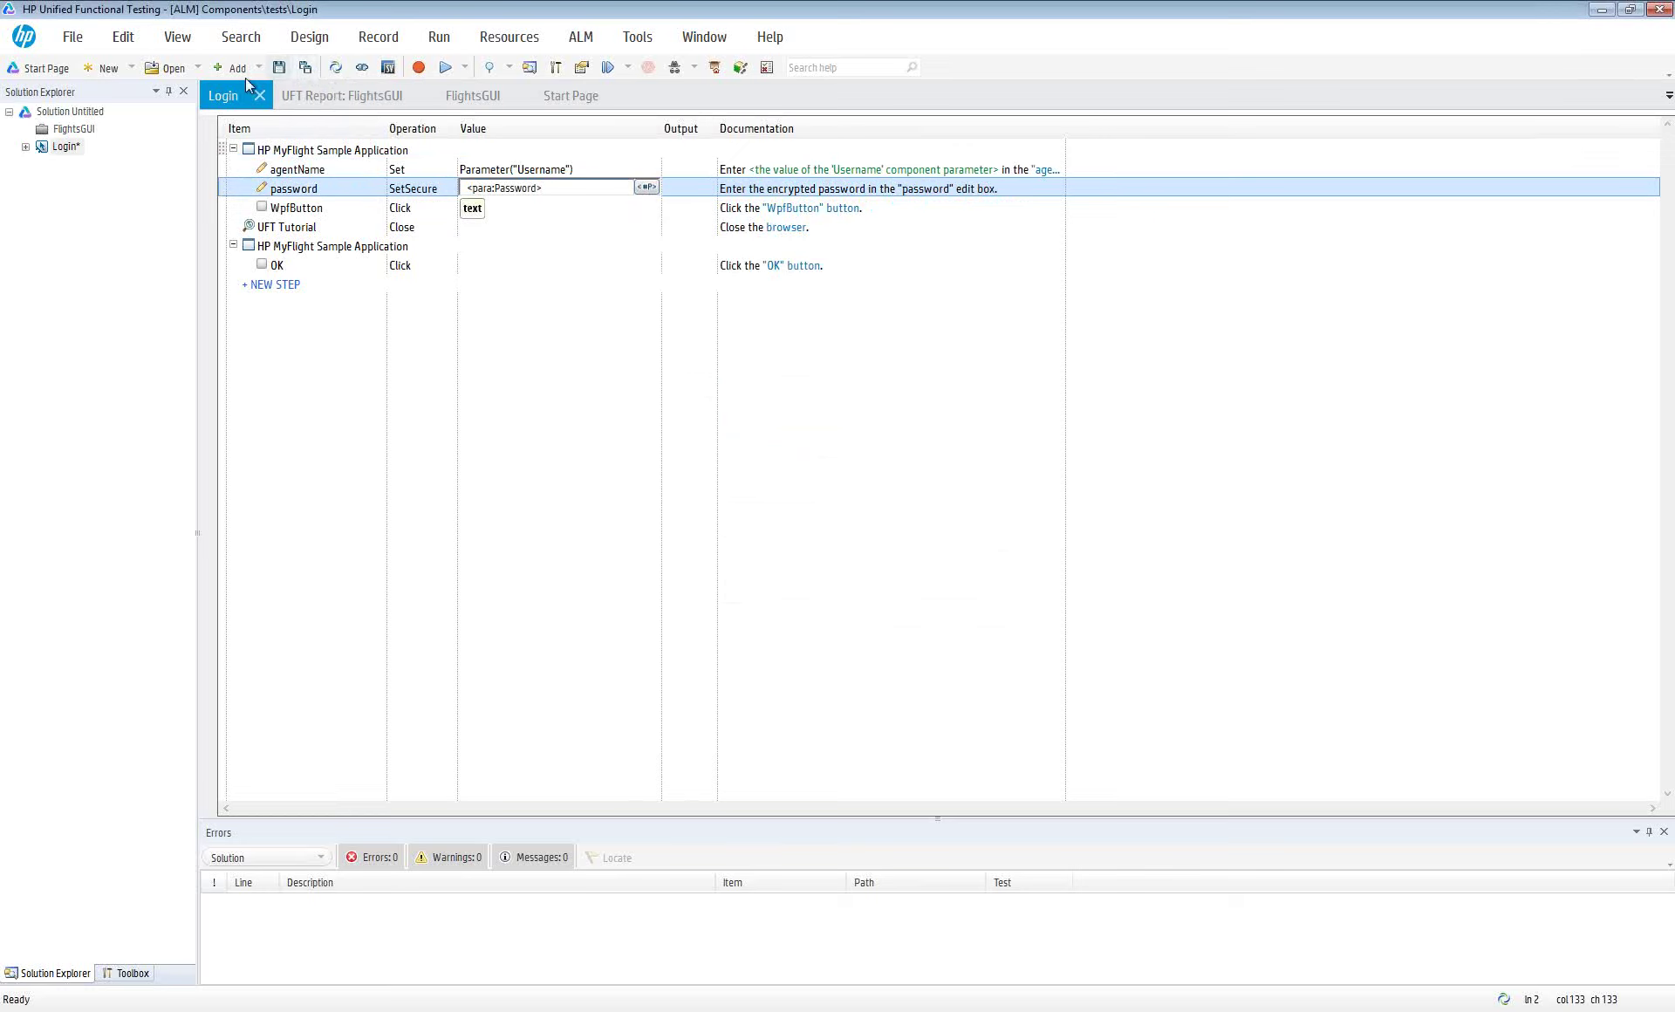
Save all open documents, then return to the FlightsGUI test and refresh it with the changed component
left_click(305, 68)
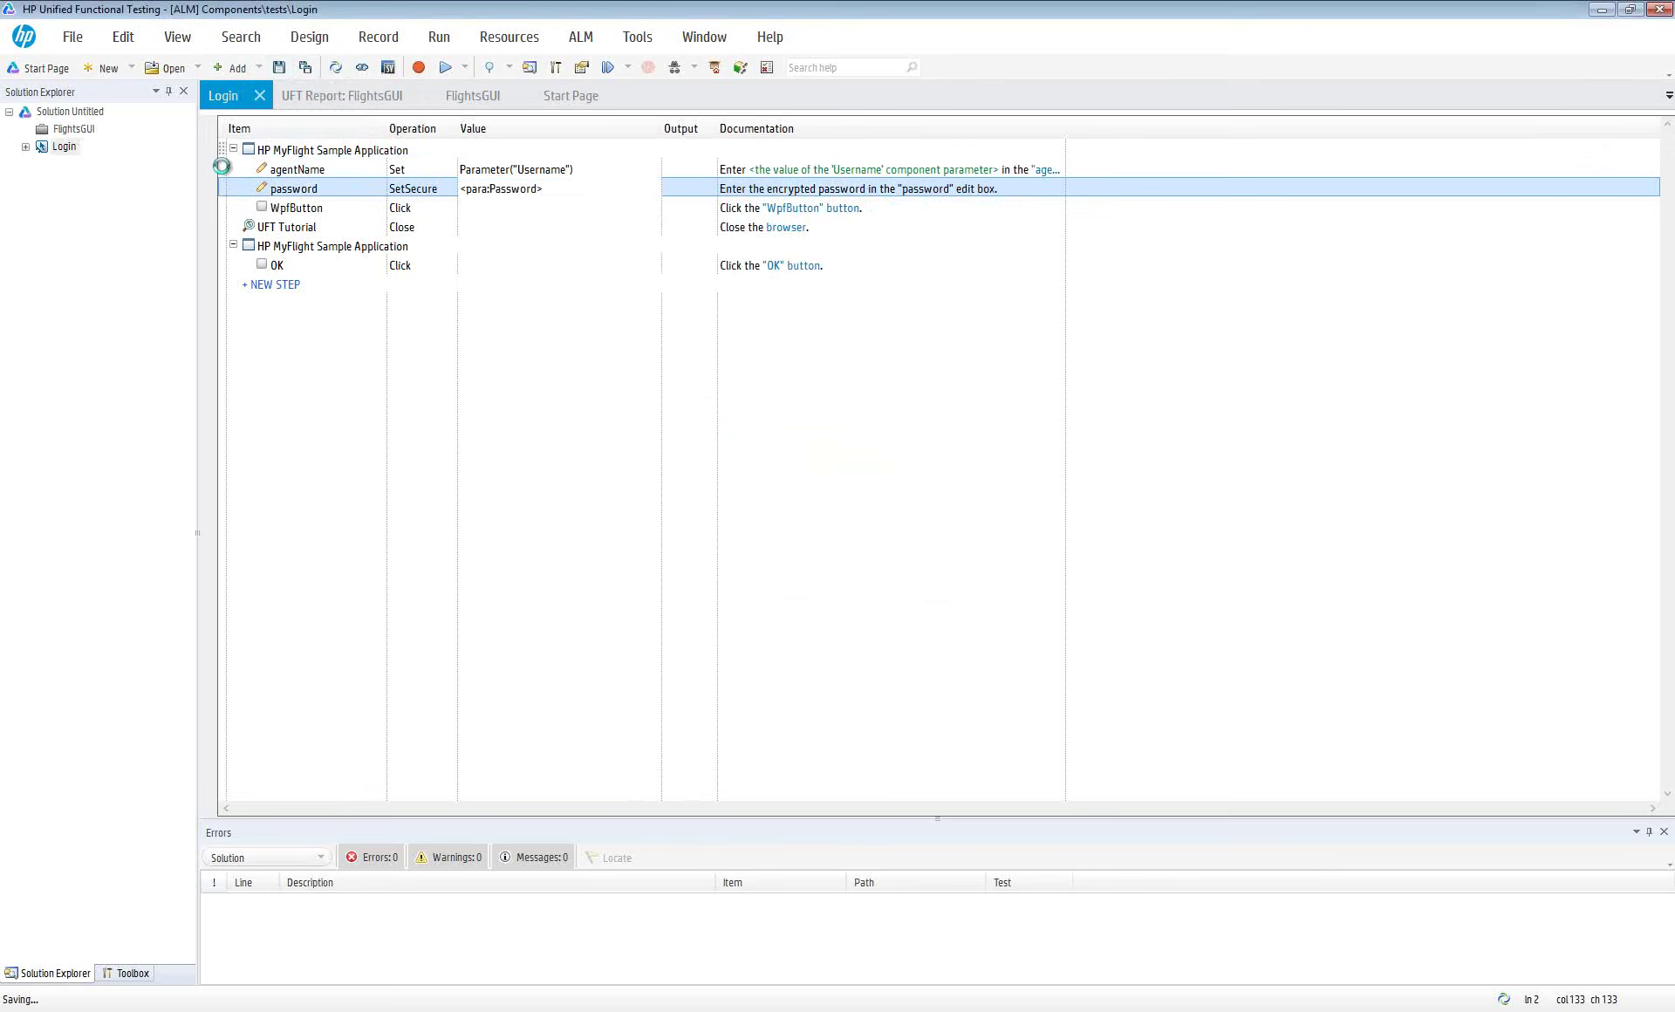
left_click(74, 129)
double_click(74, 129)
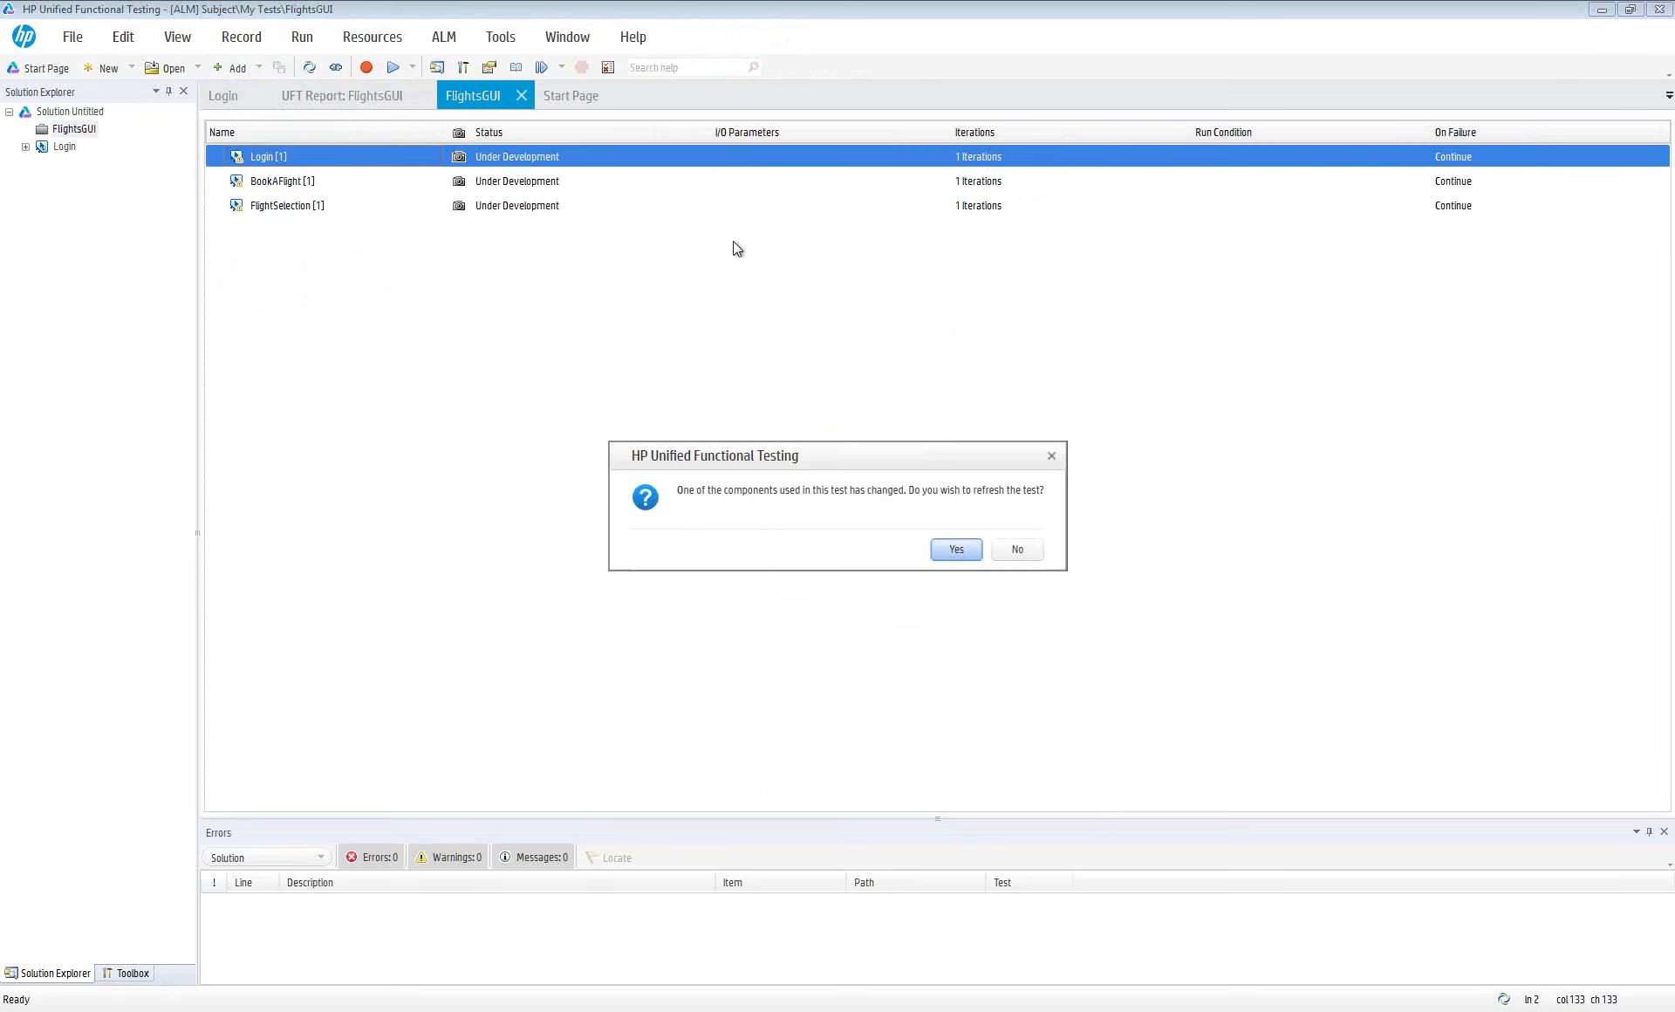
left_click(955, 550)
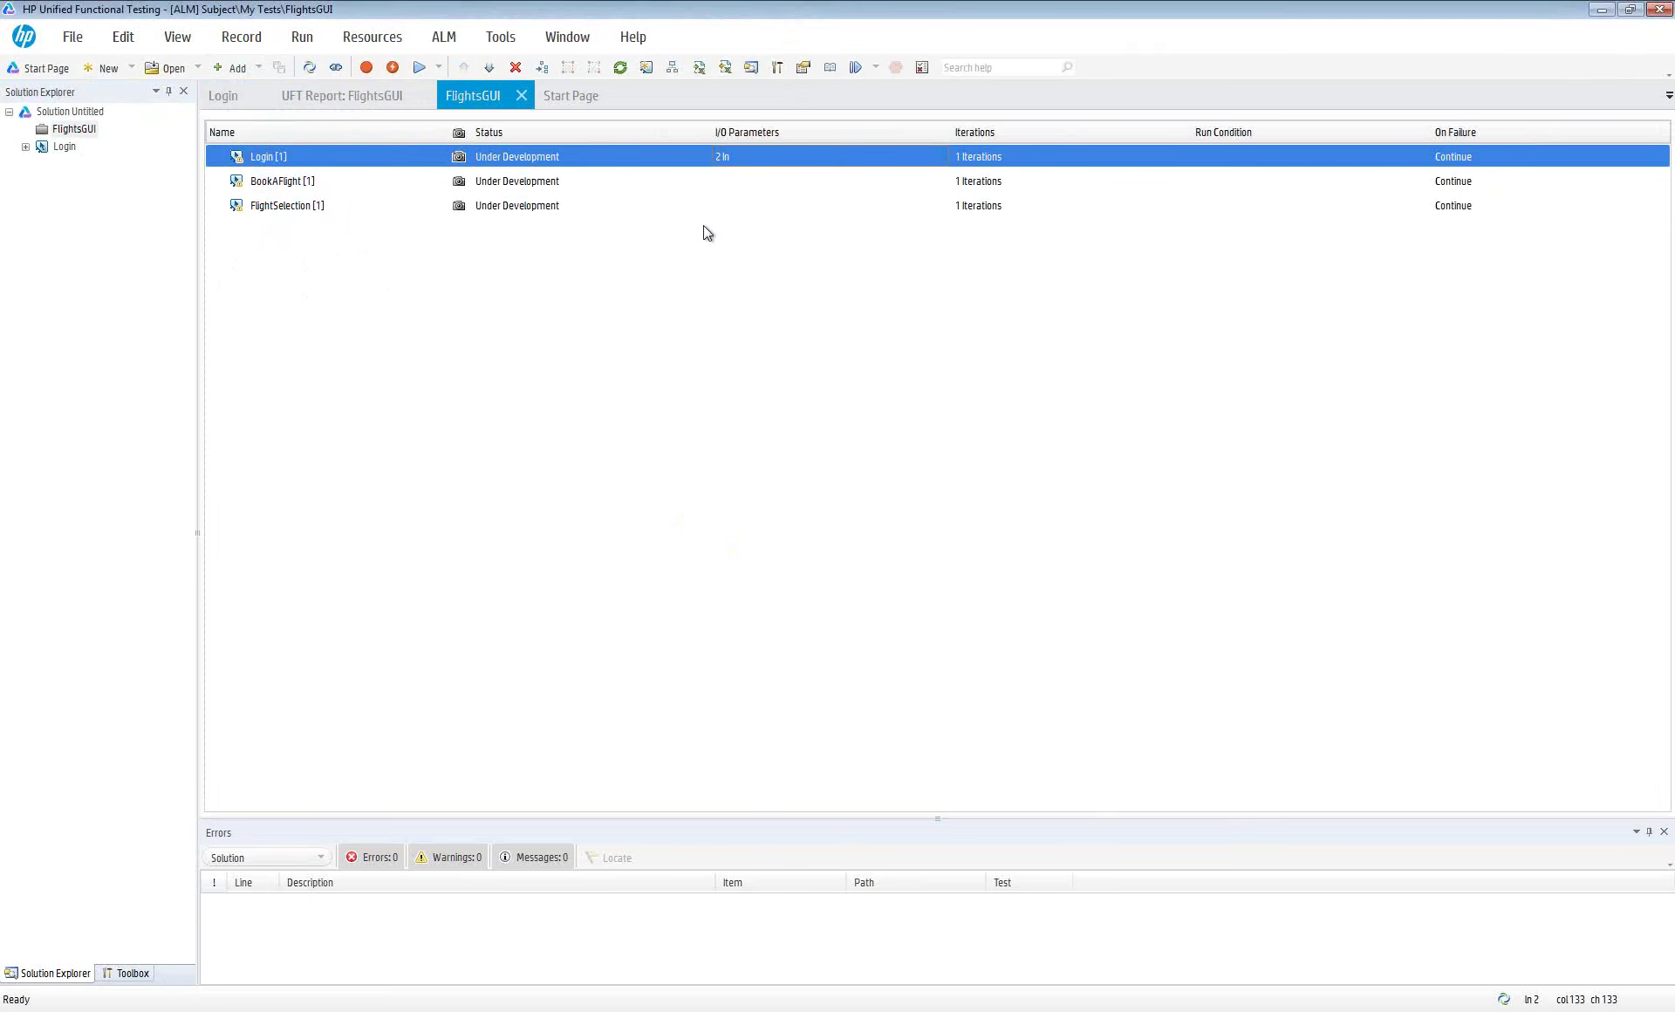
Go to the BookAFlight component from the FlightsGUI test
left_click(516, 185)
right_click(517, 187)
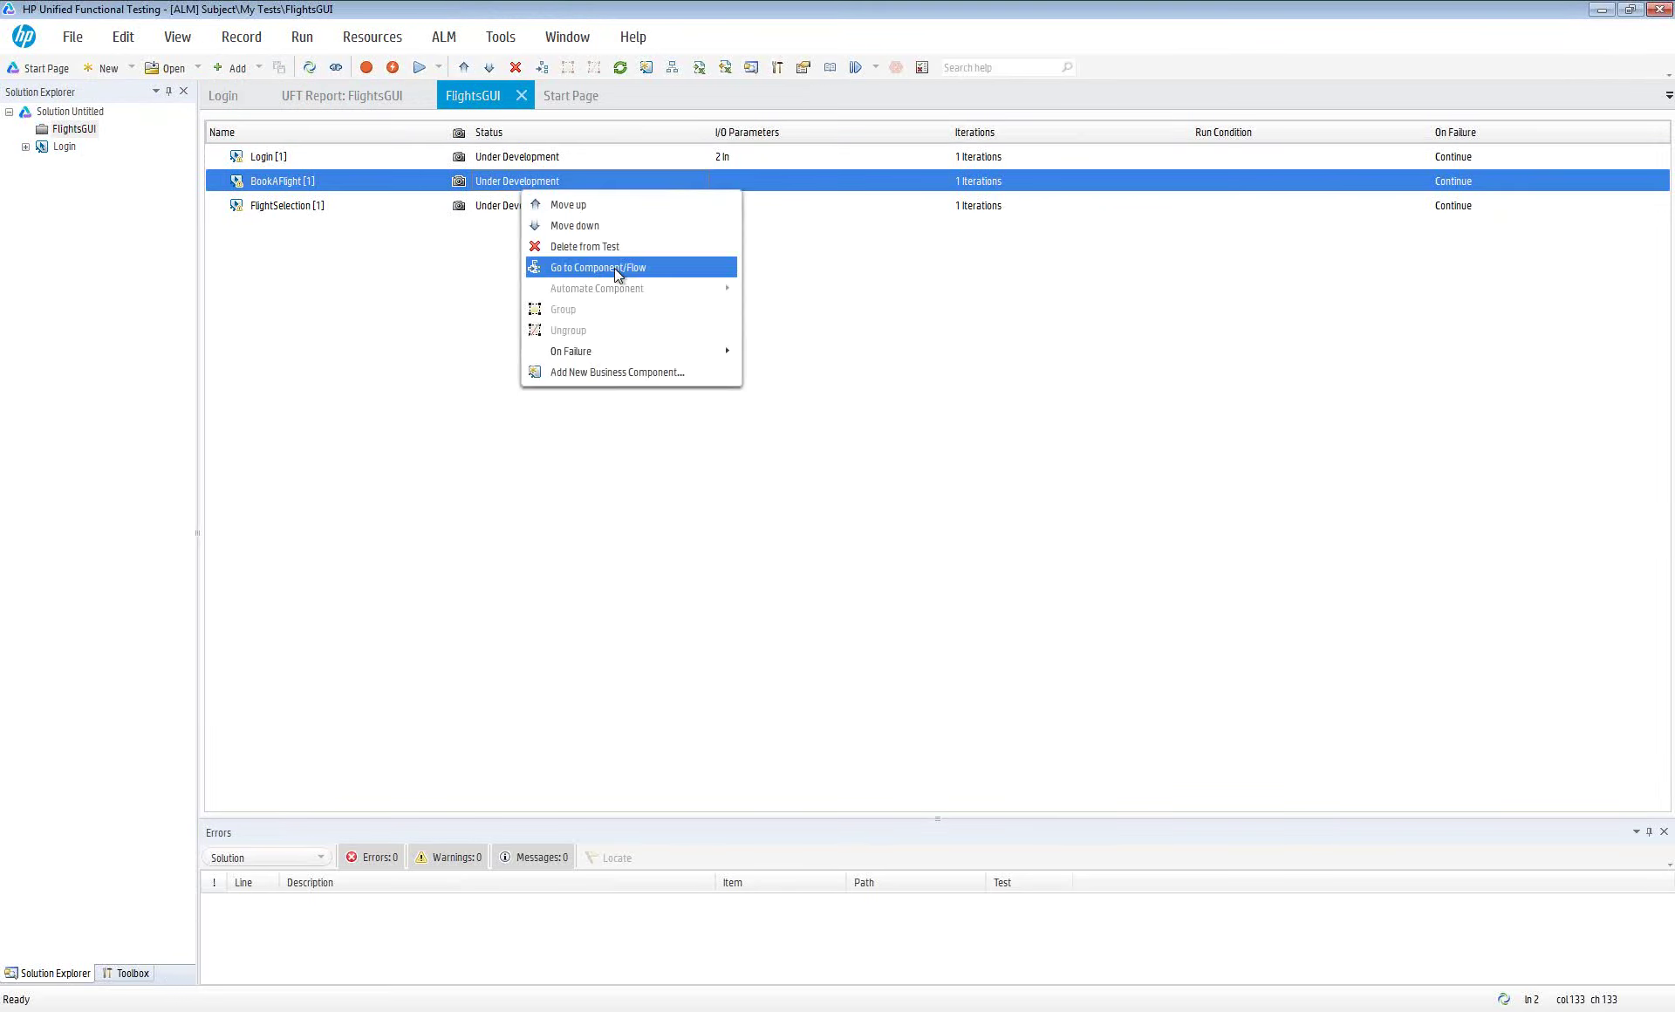
left_click(614, 267)
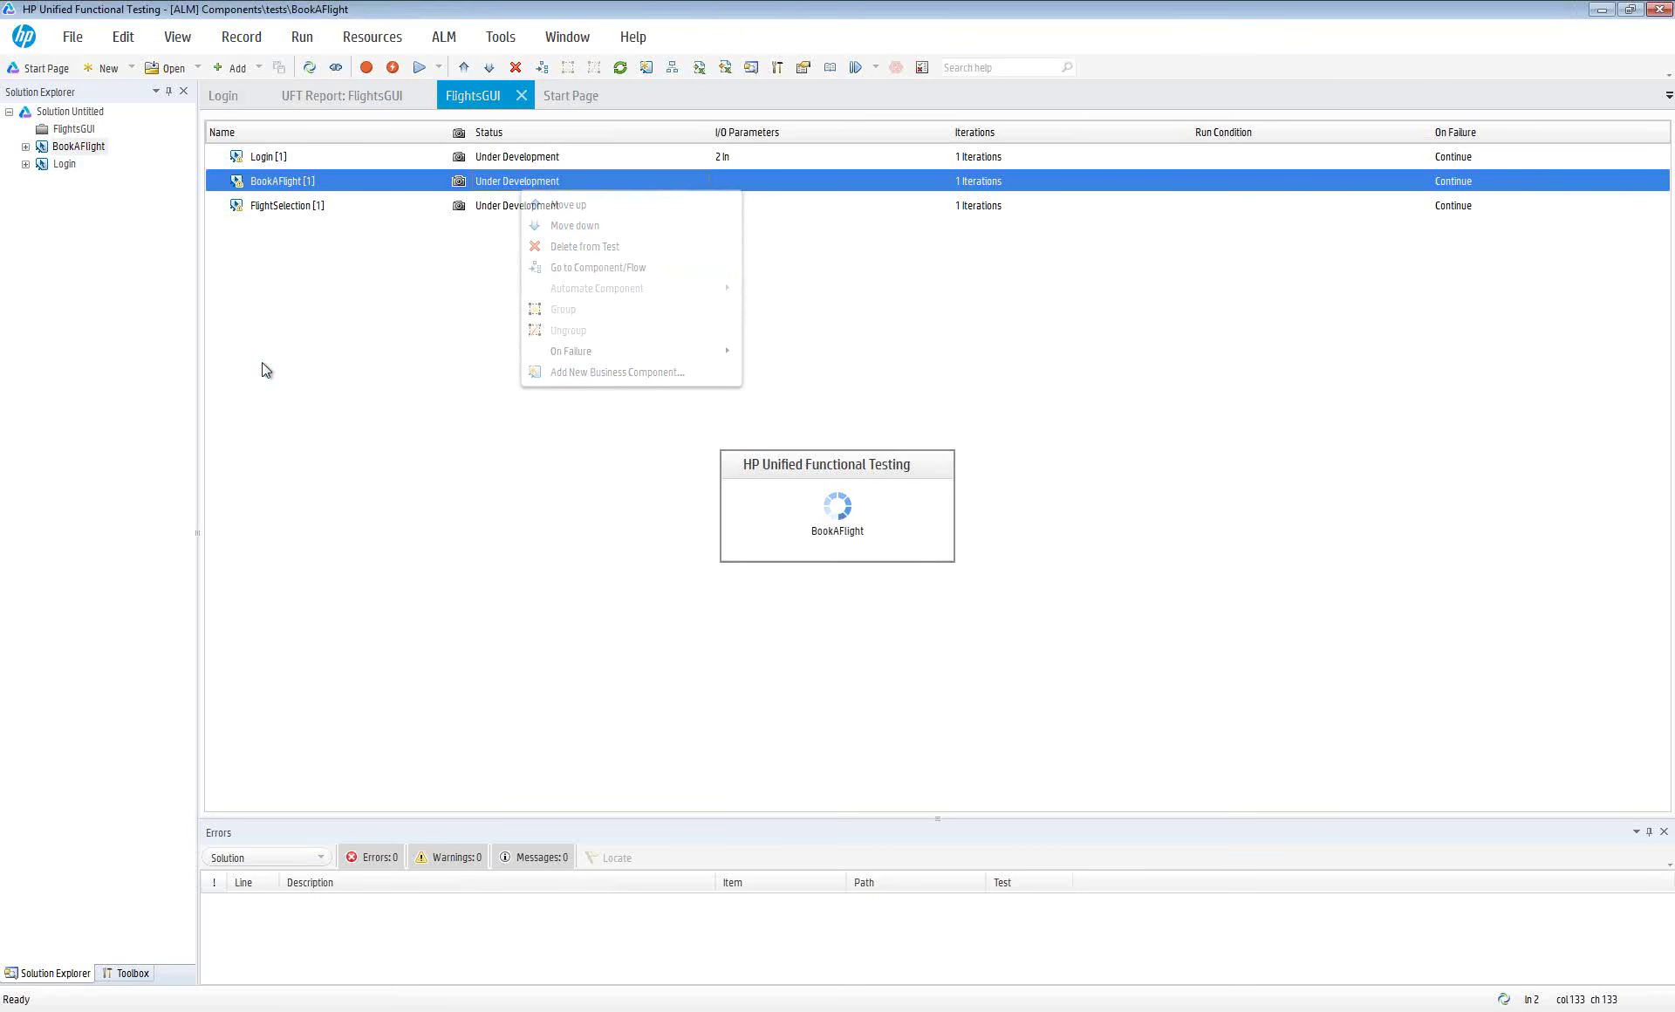
Parameterize the fromCity value with a new String input parameter named From, with Paris as its default value
left_click(515, 168)
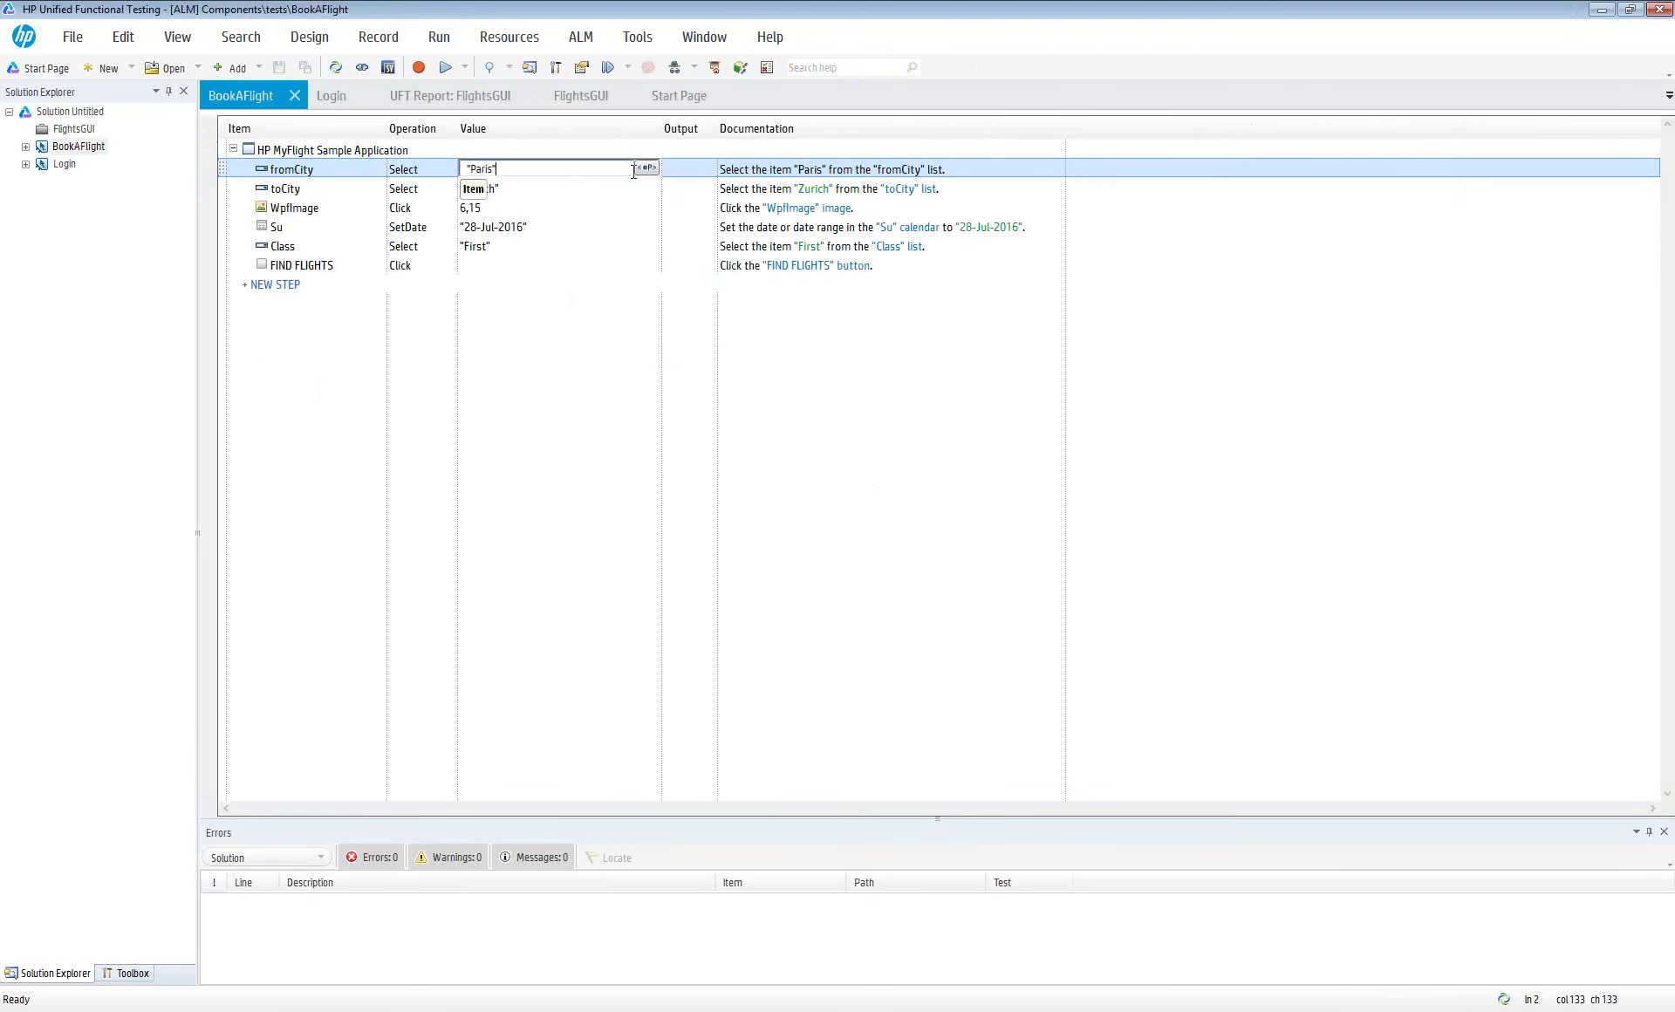
left_click(646, 167)
left_click(541, 364)
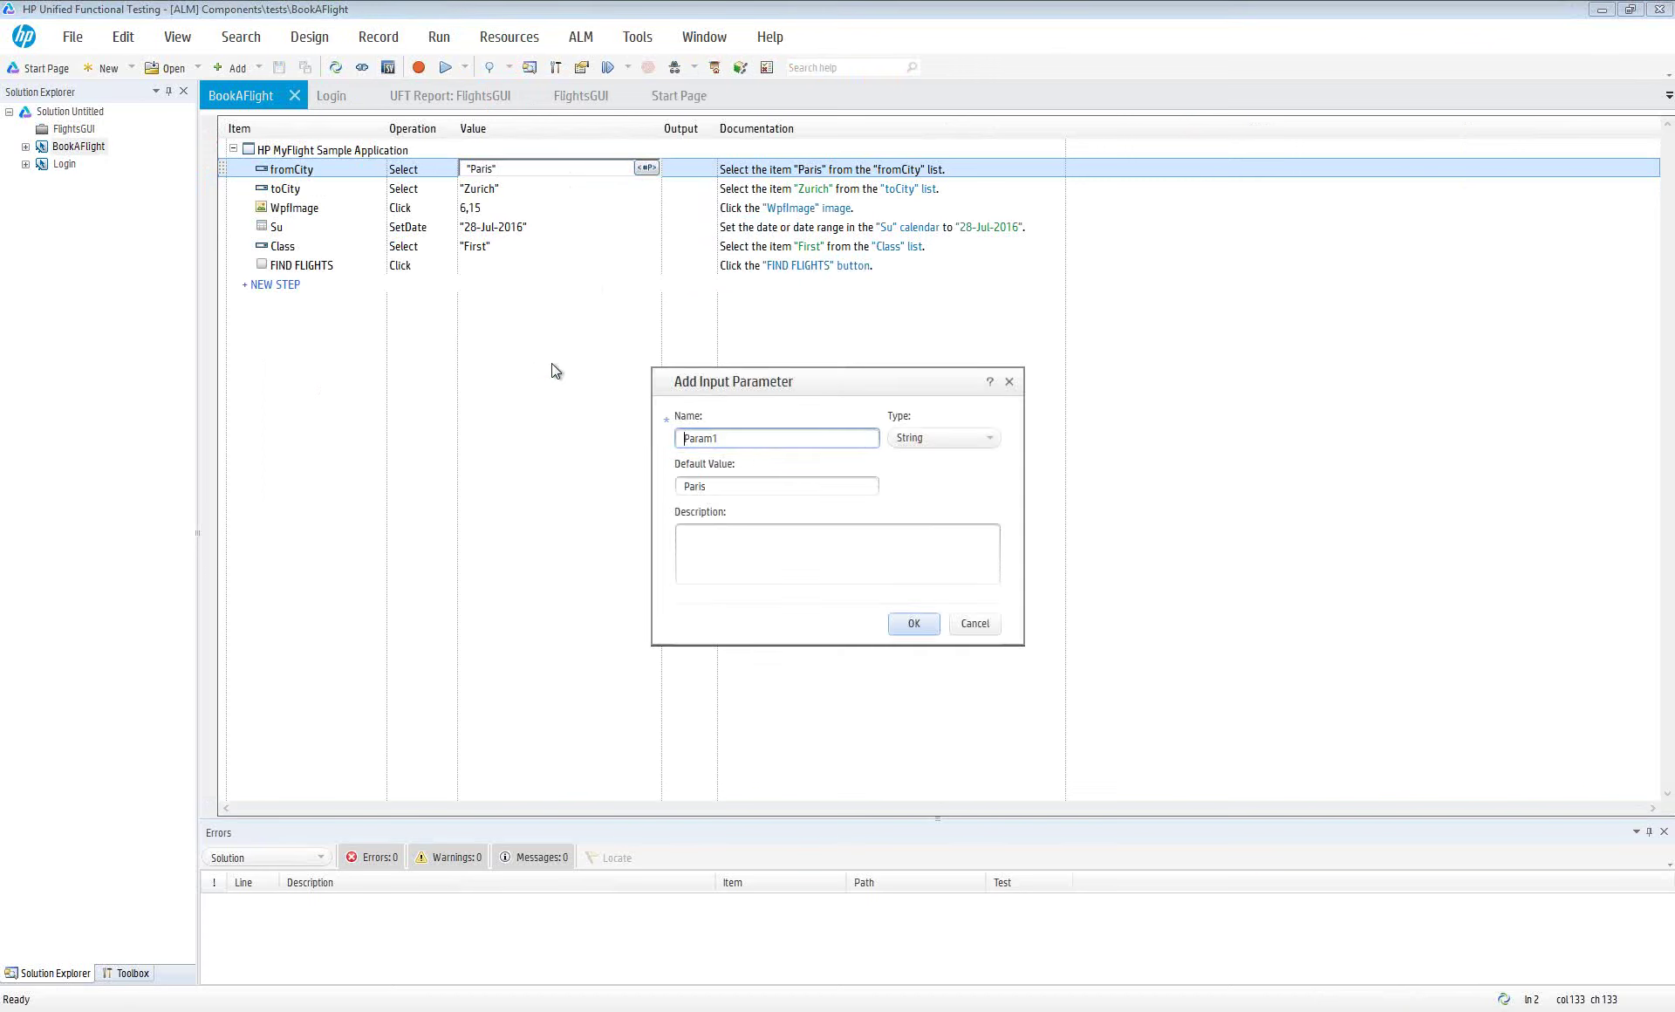
double_click(737, 447)
type("From")
left_click(912, 623)
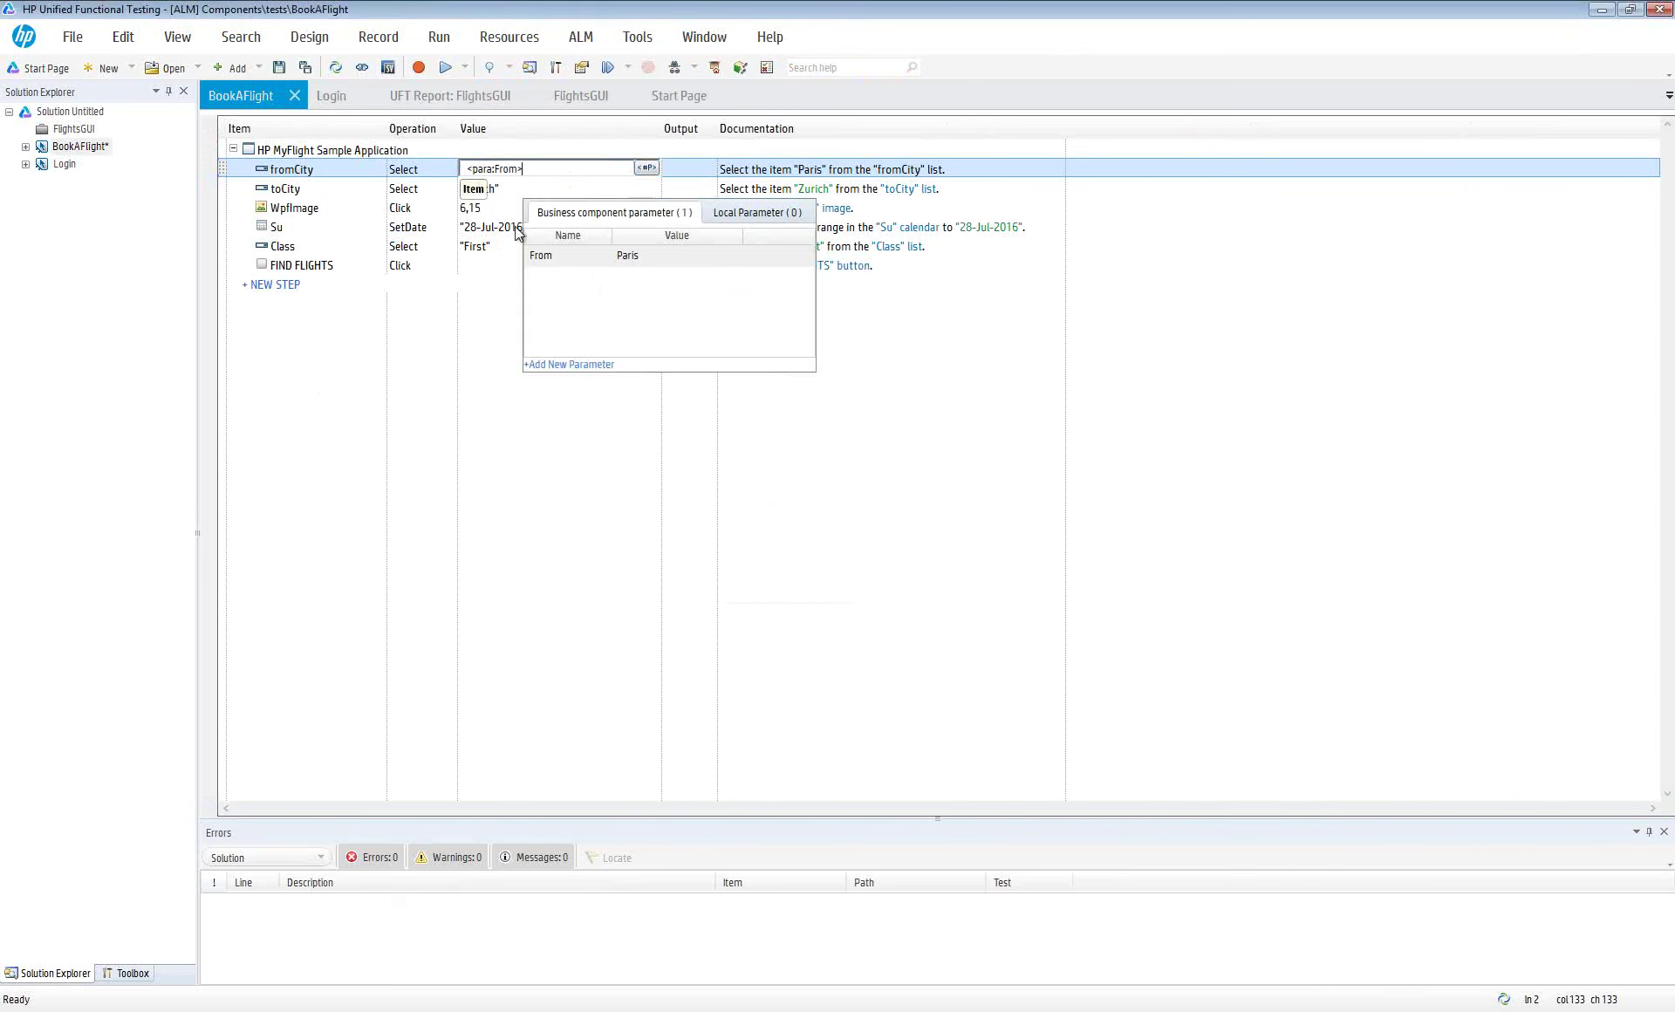
Parameterize the toCity value with a new String input parameter named To, with Zurich as its default value
left_click(499, 188)
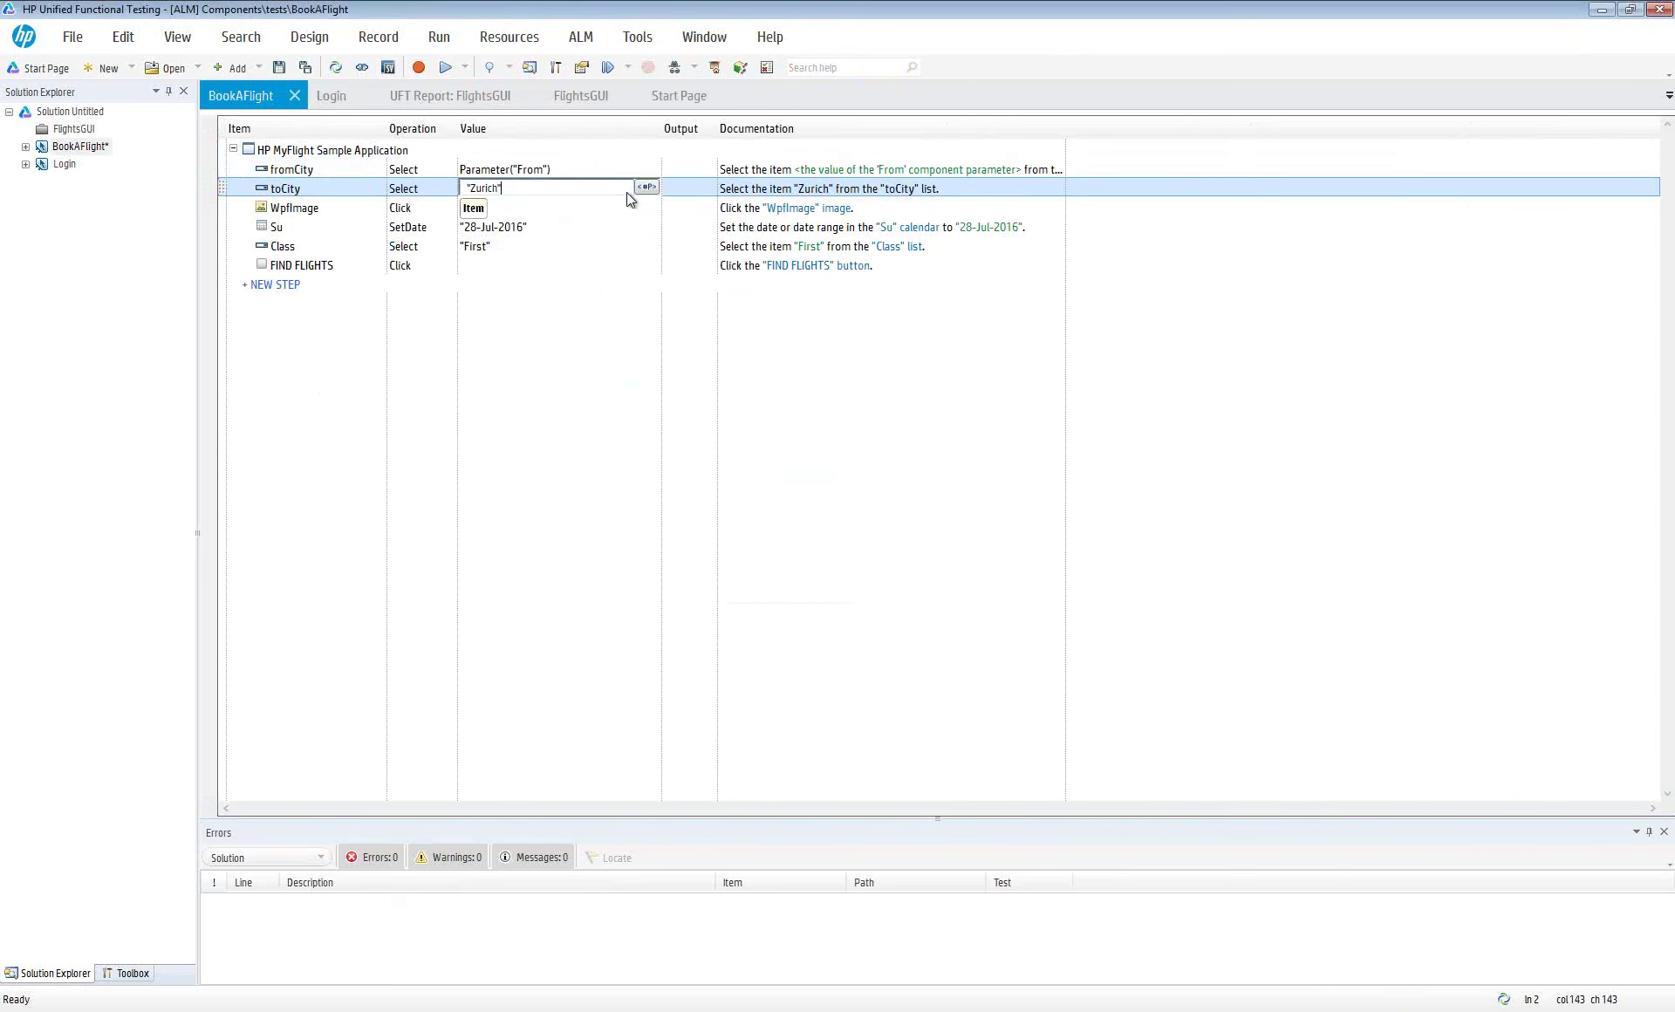
left_click(651, 189)
left_click(556, 386)
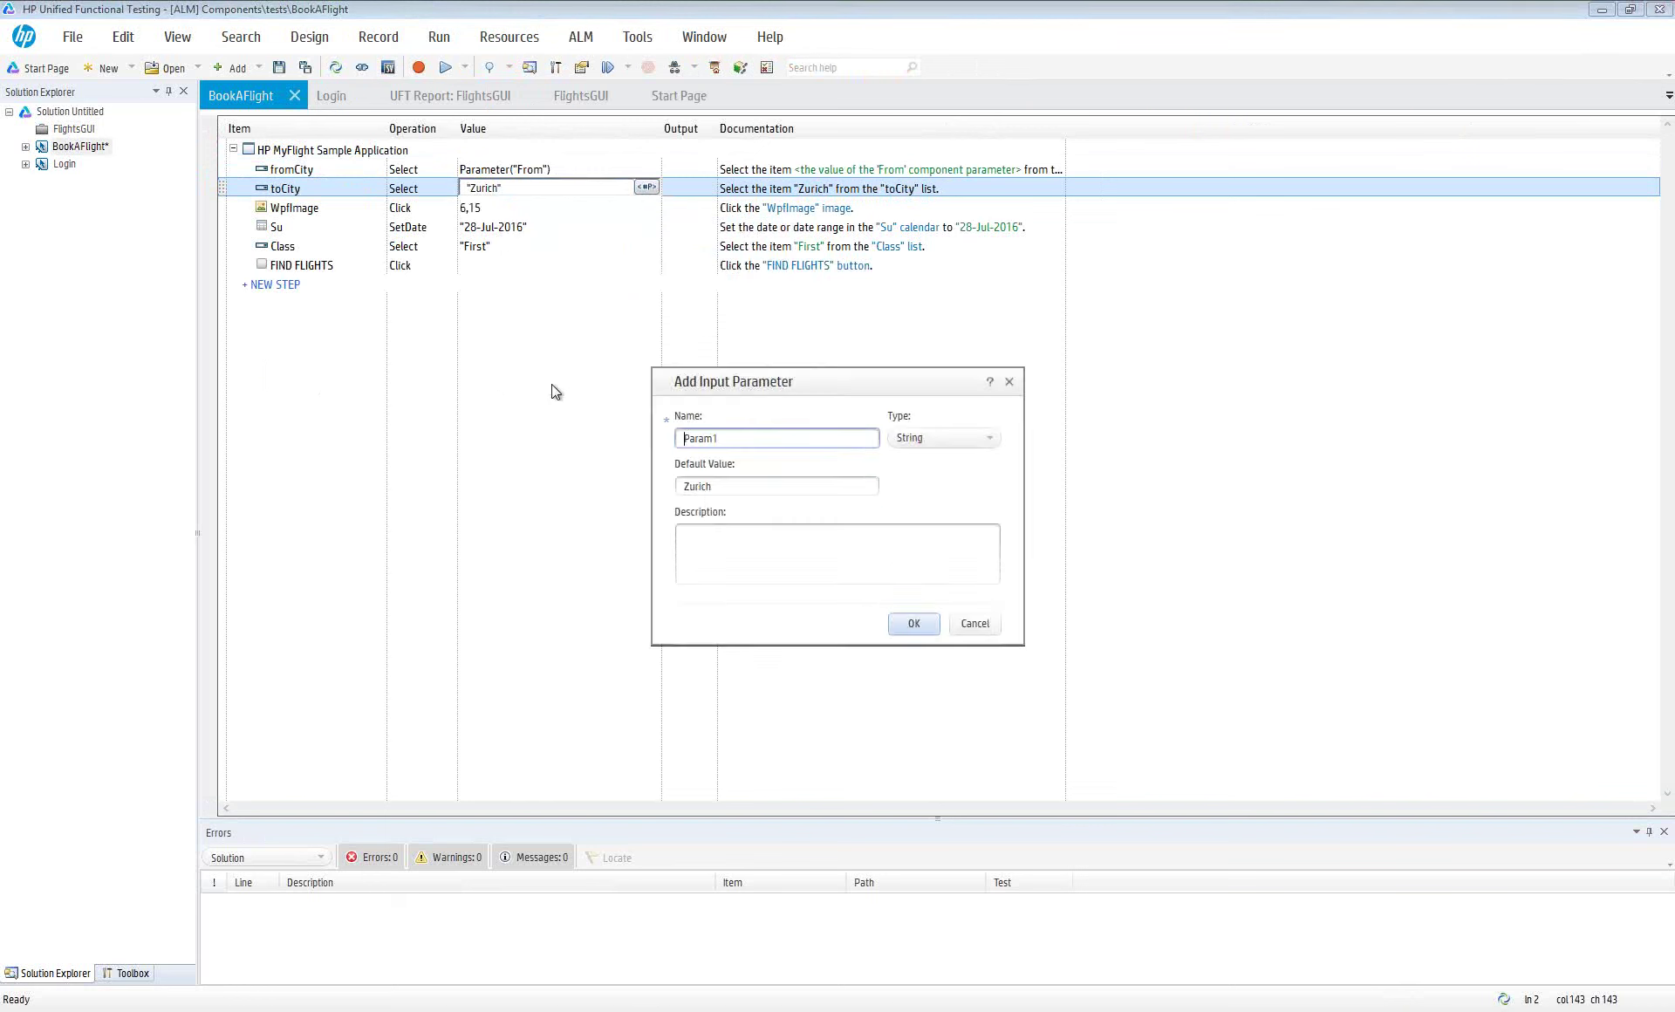
double_click(754, 438)
type("To")
left_click(913, 622)
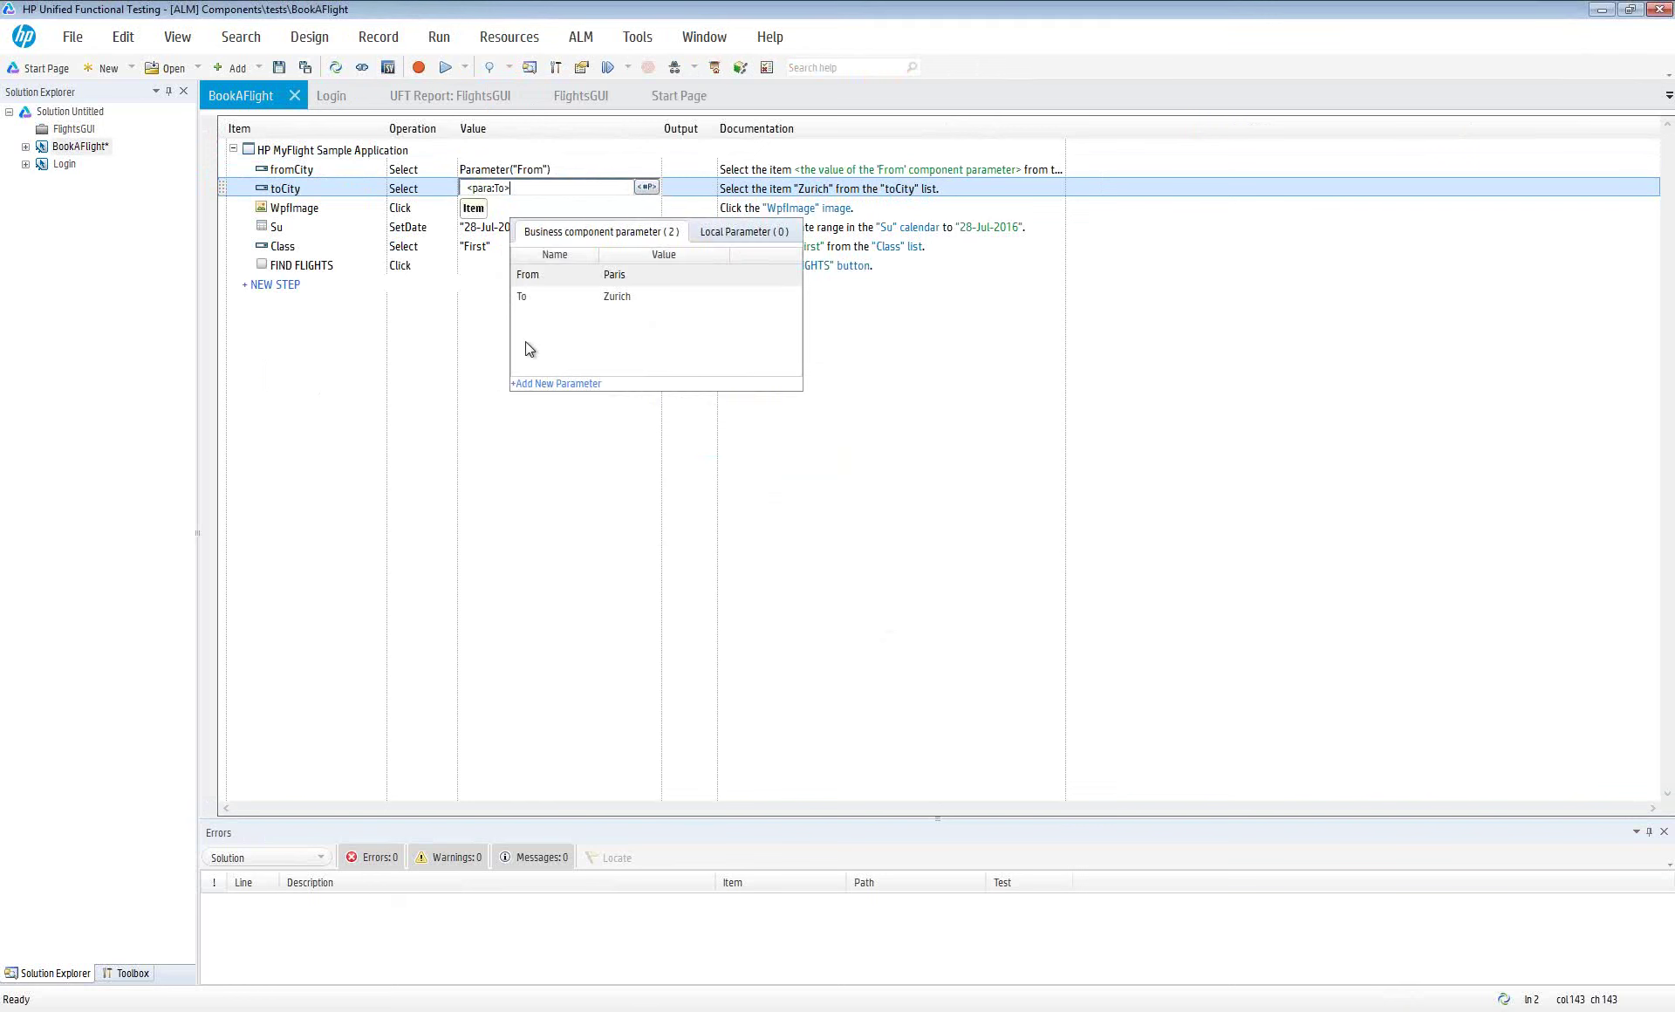
Parameterize the Su calendar's SetDate value with a new String input parameter named Date, with 28-Jul-2016 as its default value
left_click(511, 202)
left_click(516, 206)
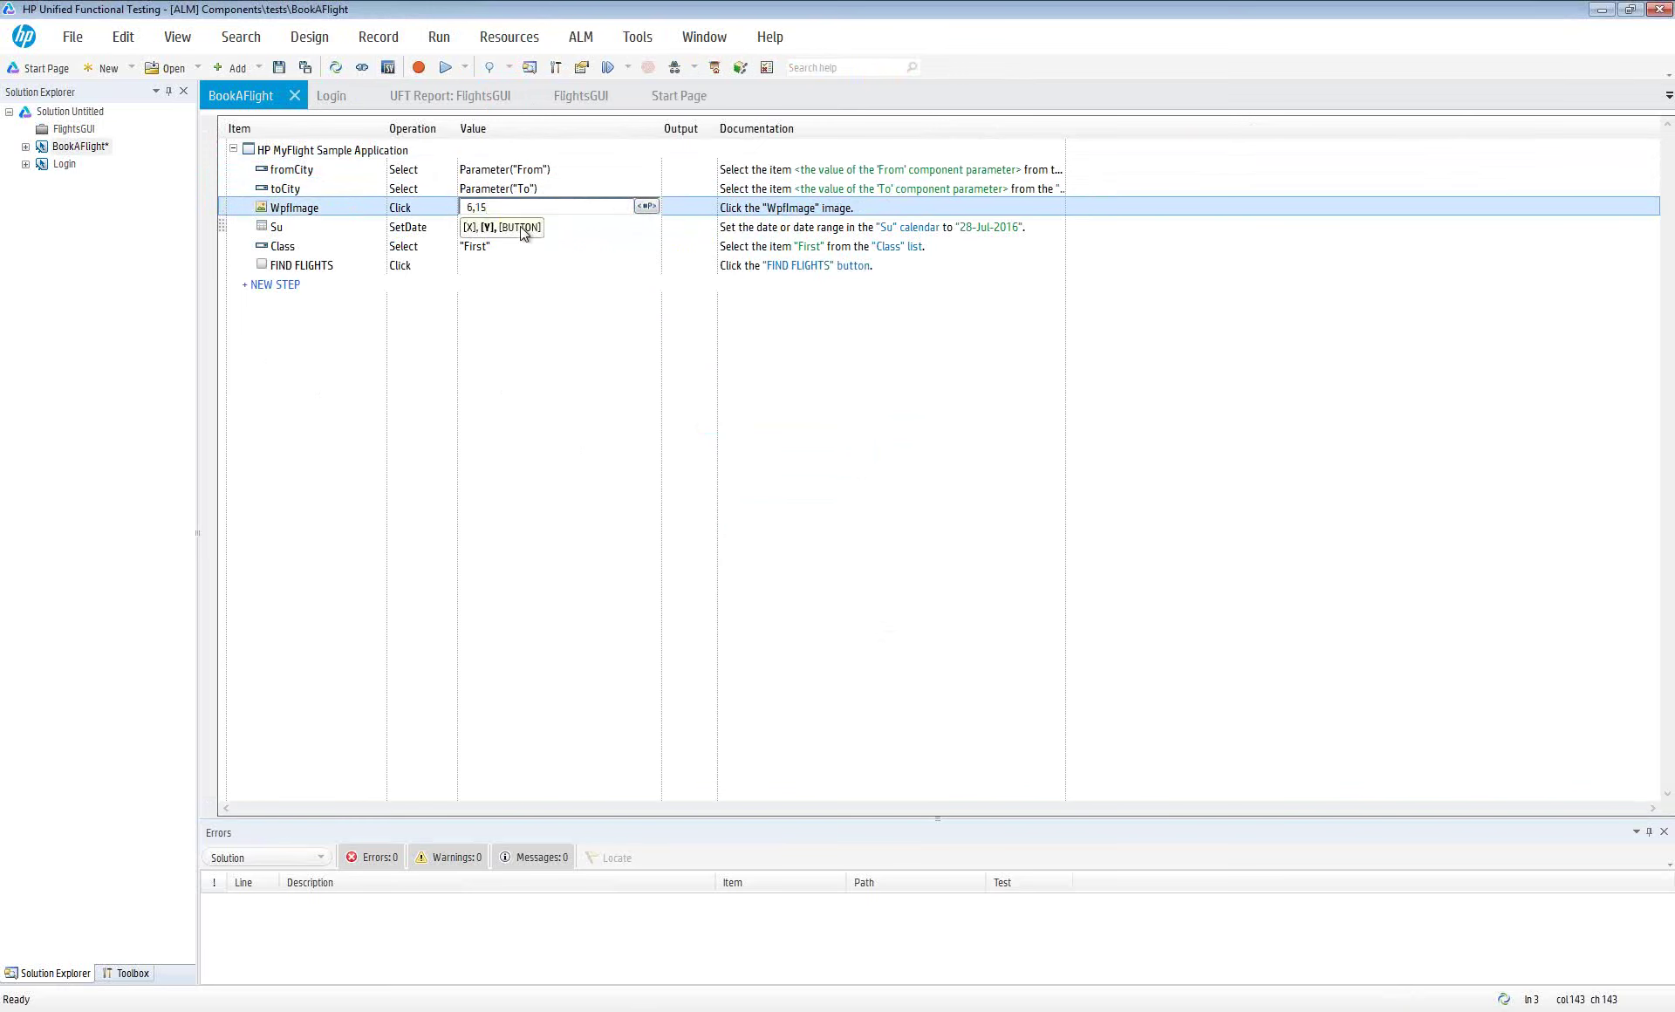
left_click(568, 230)
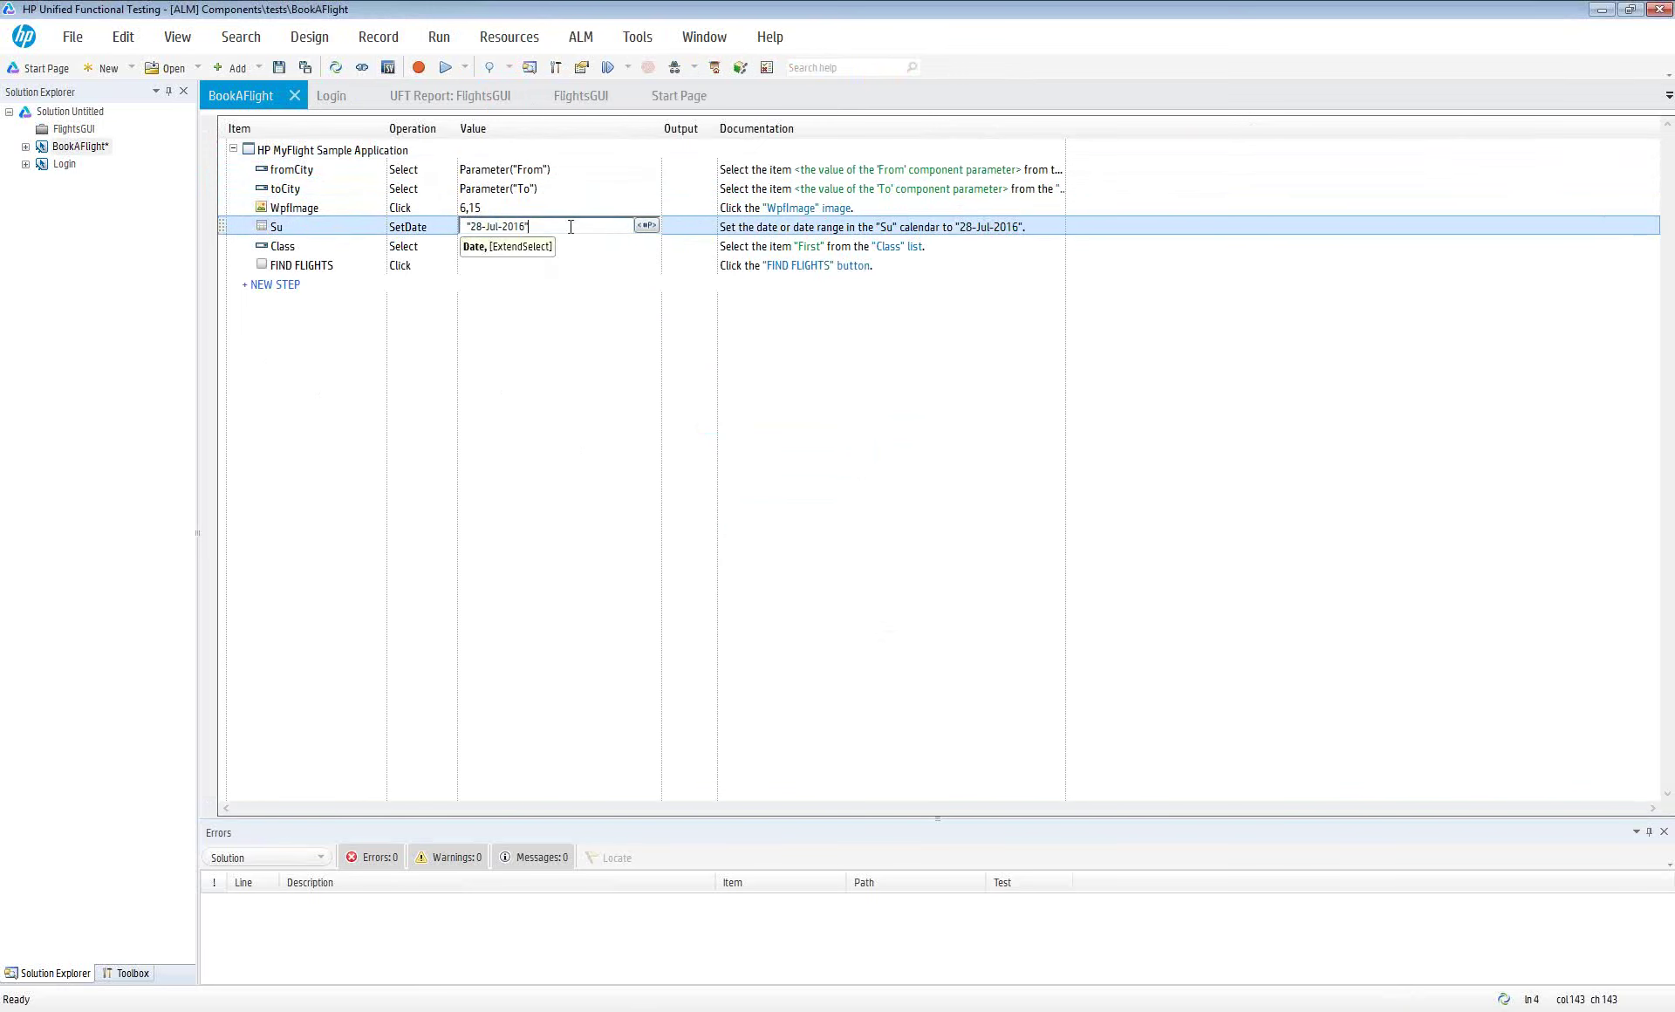
left_click(645, 225)
left_click(564, 430)
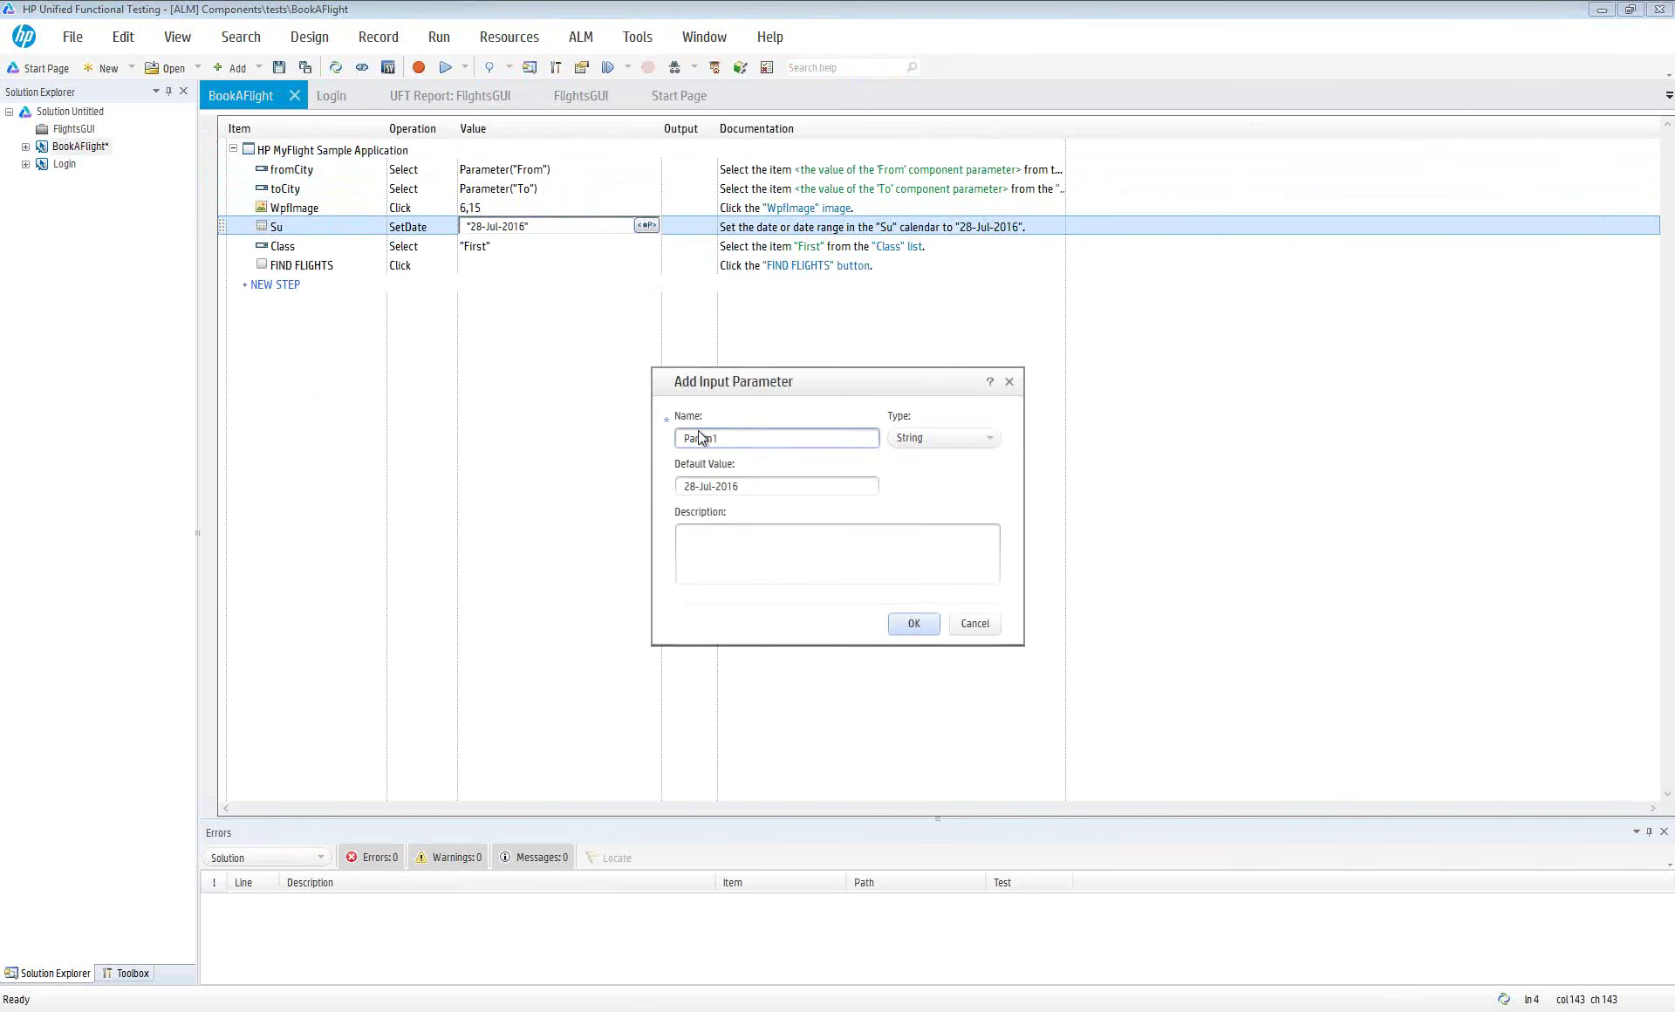
left_click_drag(748, 436, 666, 446)
type("Date")
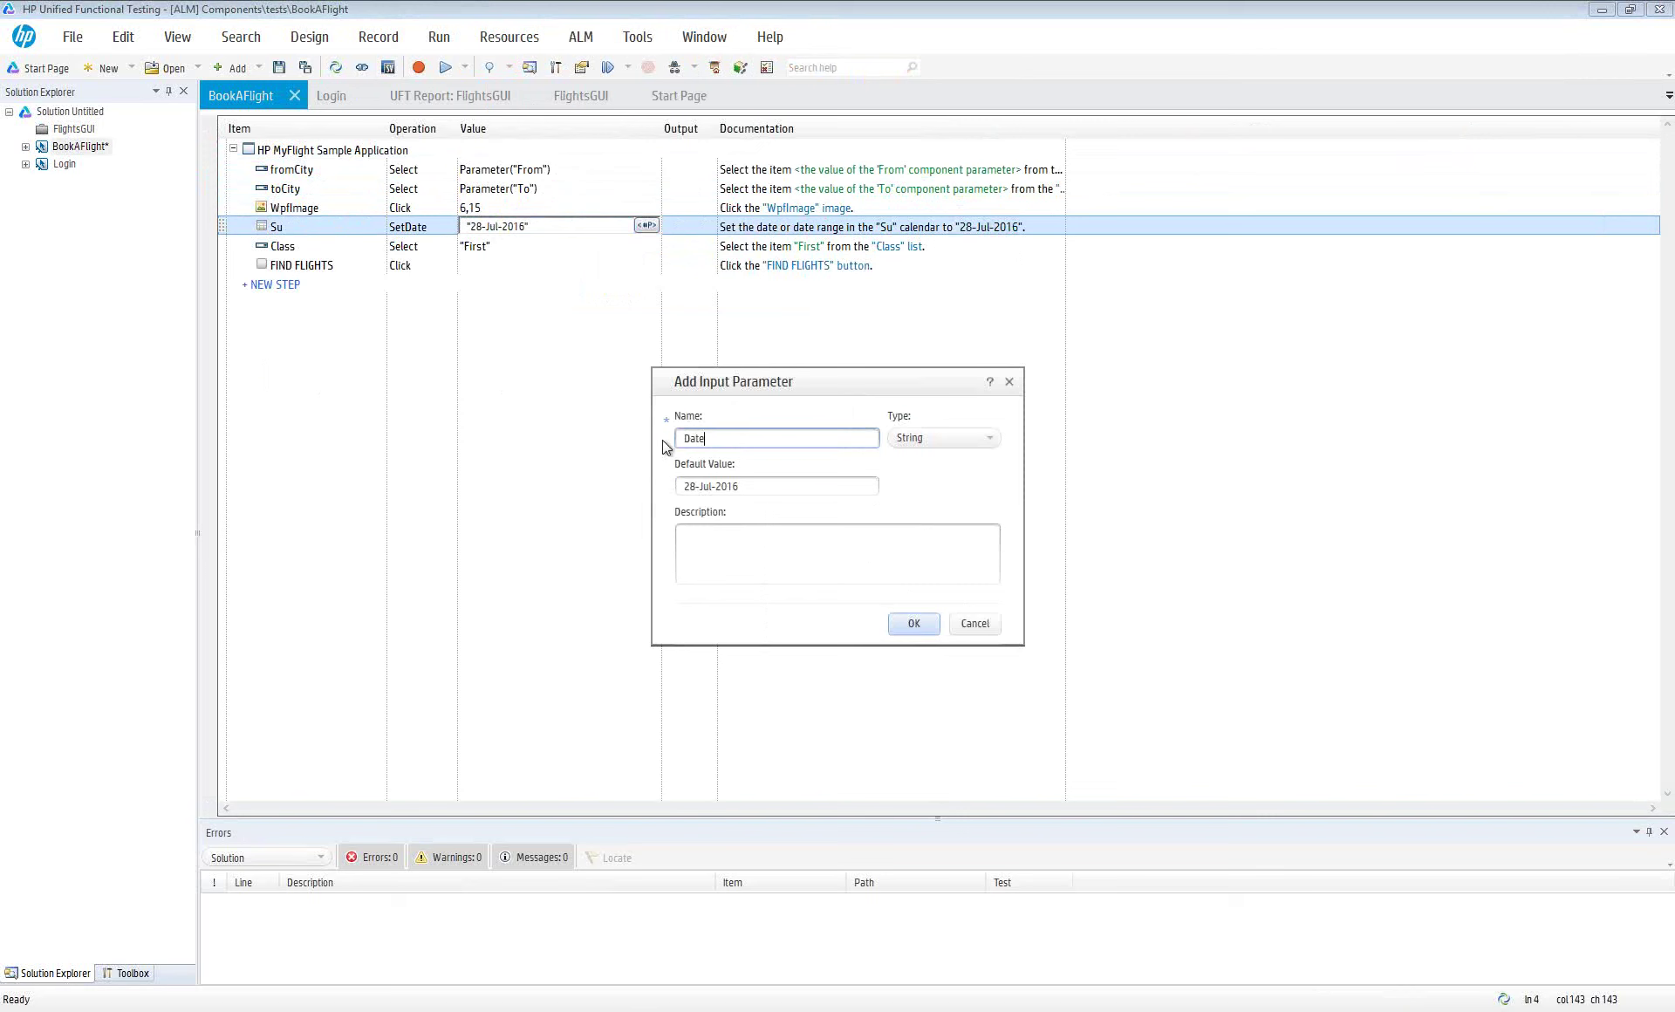
left_click(909, 622)
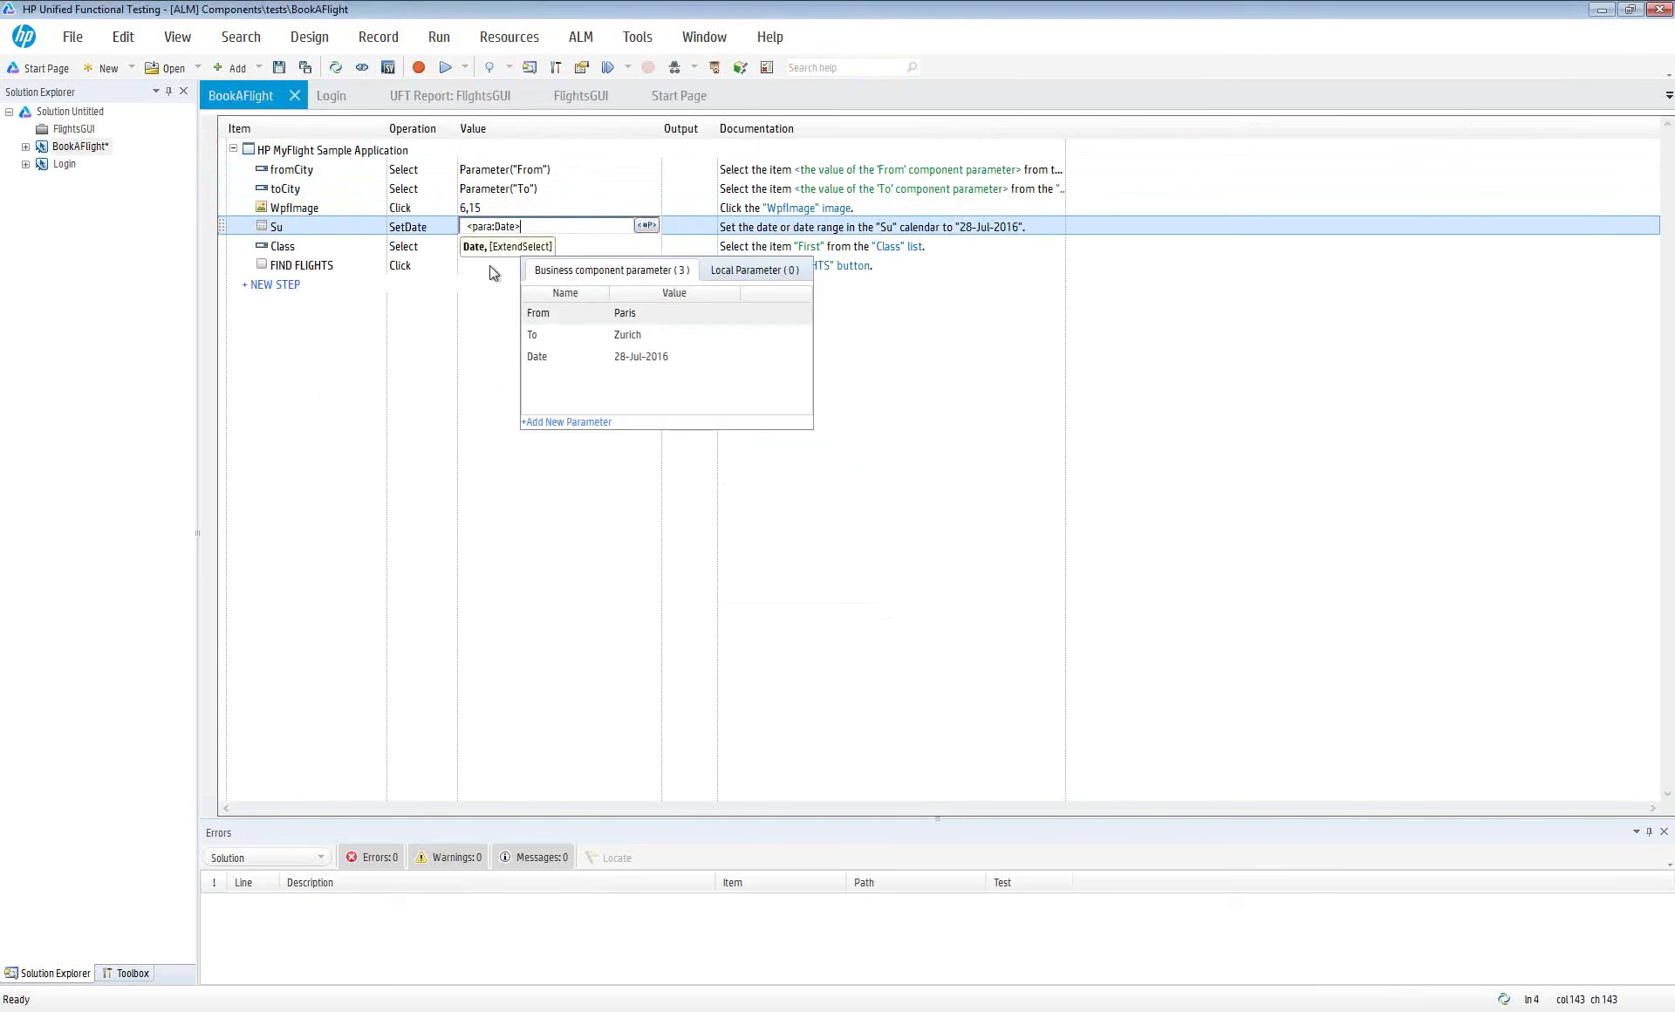
Parameterize the Class value with a new String input parameter named Class, with First as its default value, and save the component
left_click(569, 248)
left_click(645, 244)
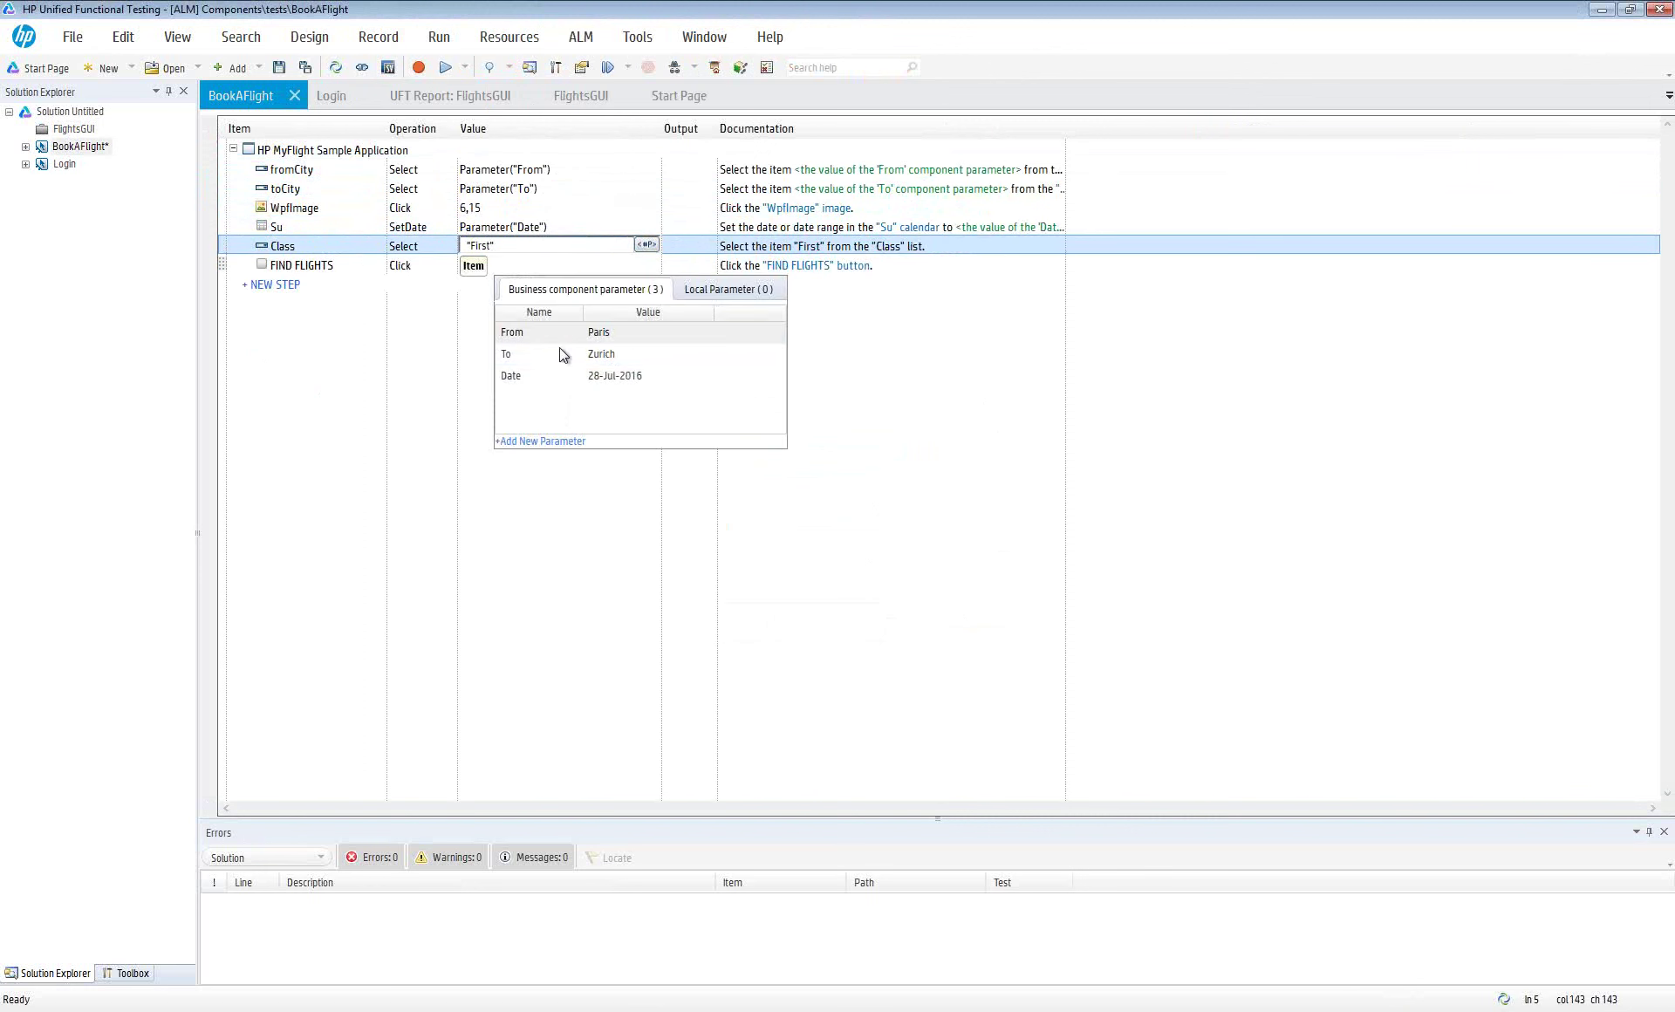
left_click(548, 444)
key("ctrl+a")
type("Class")
left_click(935, 621)
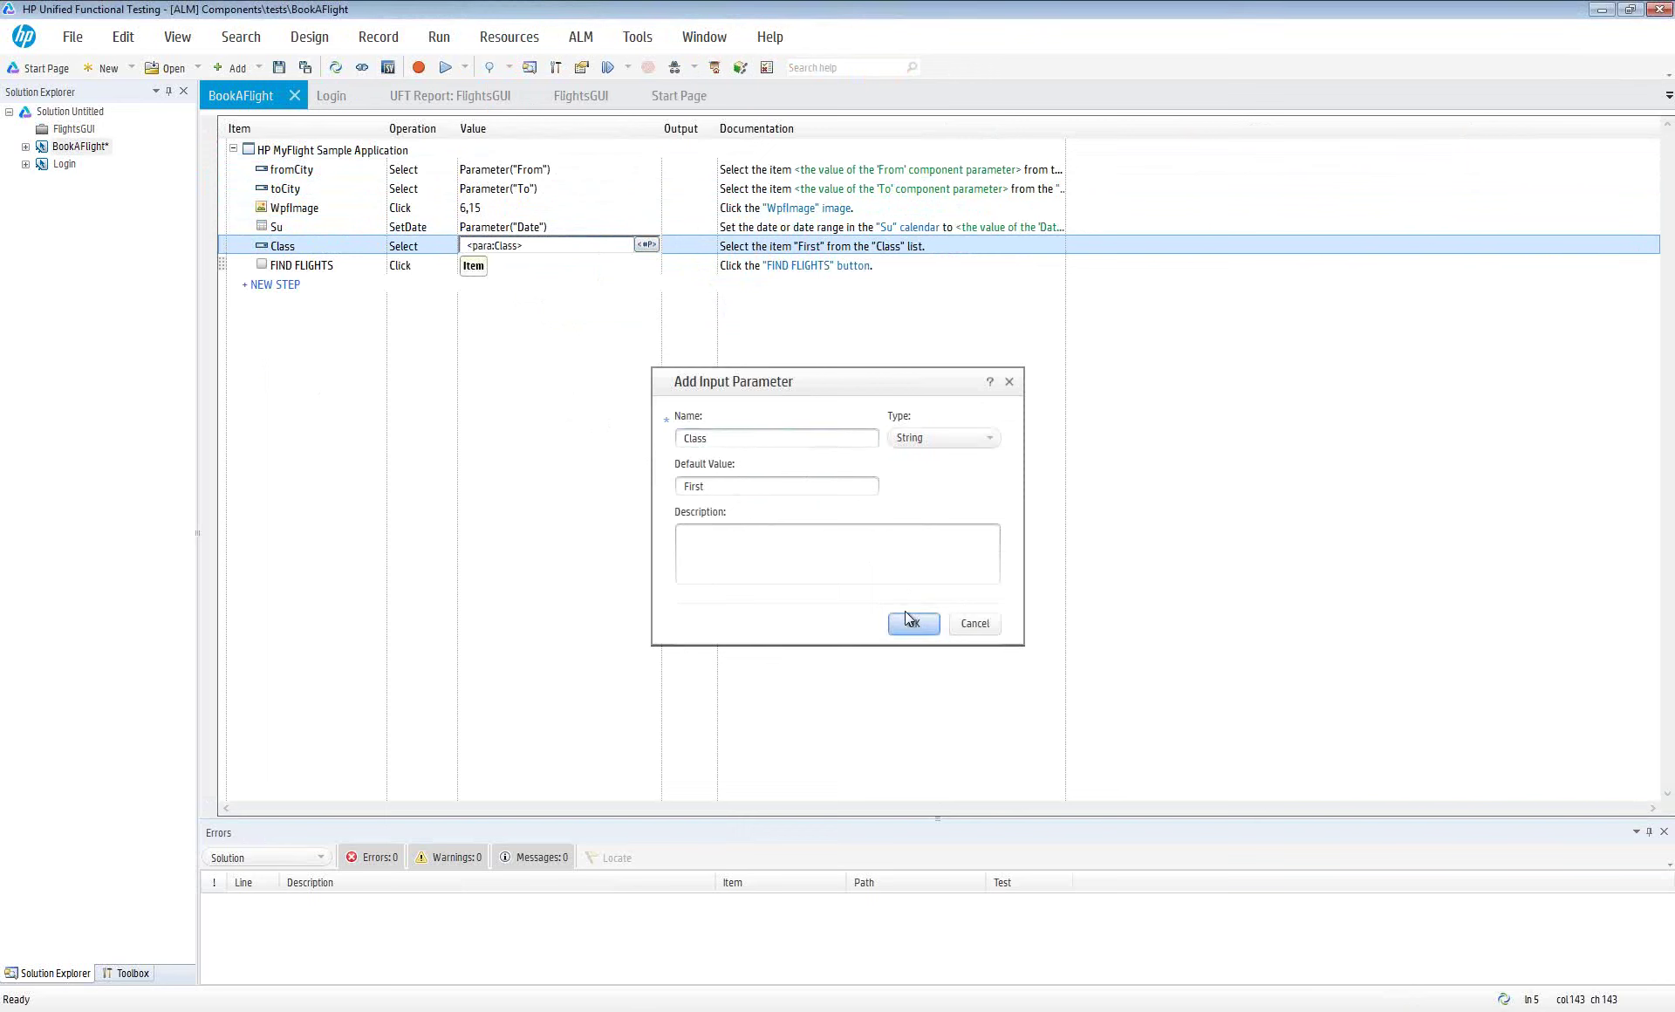
left_click(307, 66)
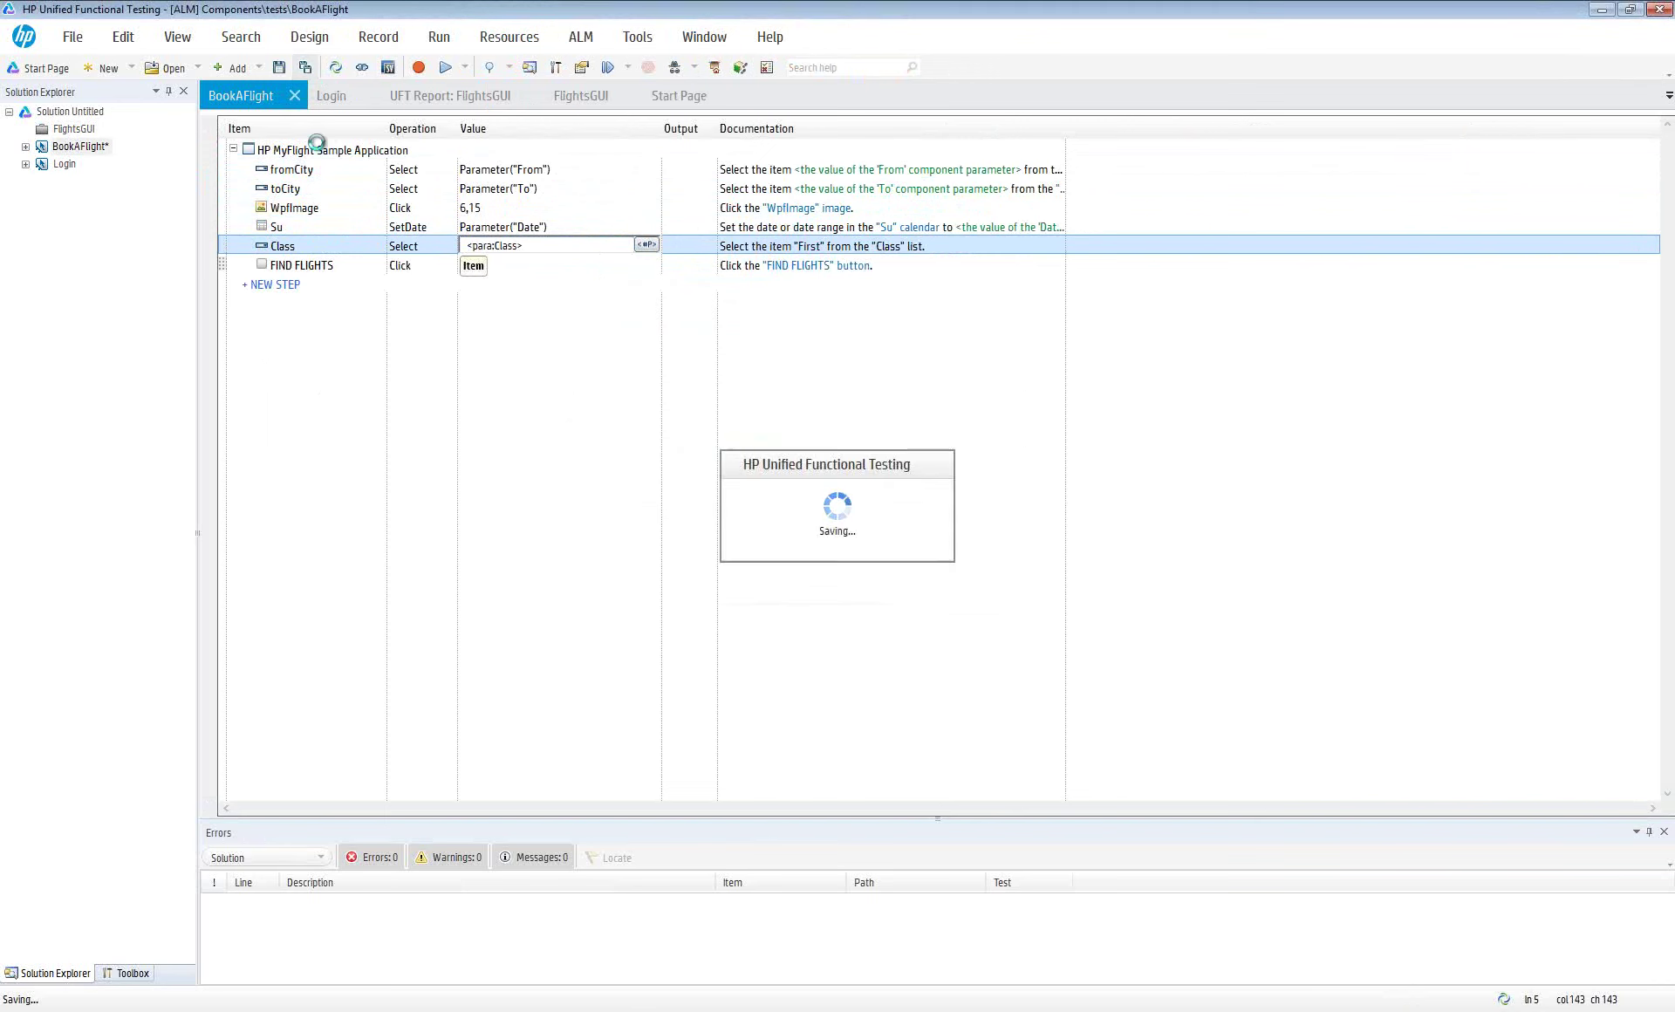
Return to the FlightsGUI test and display its components as a flow diagram
double_click(73, 128)
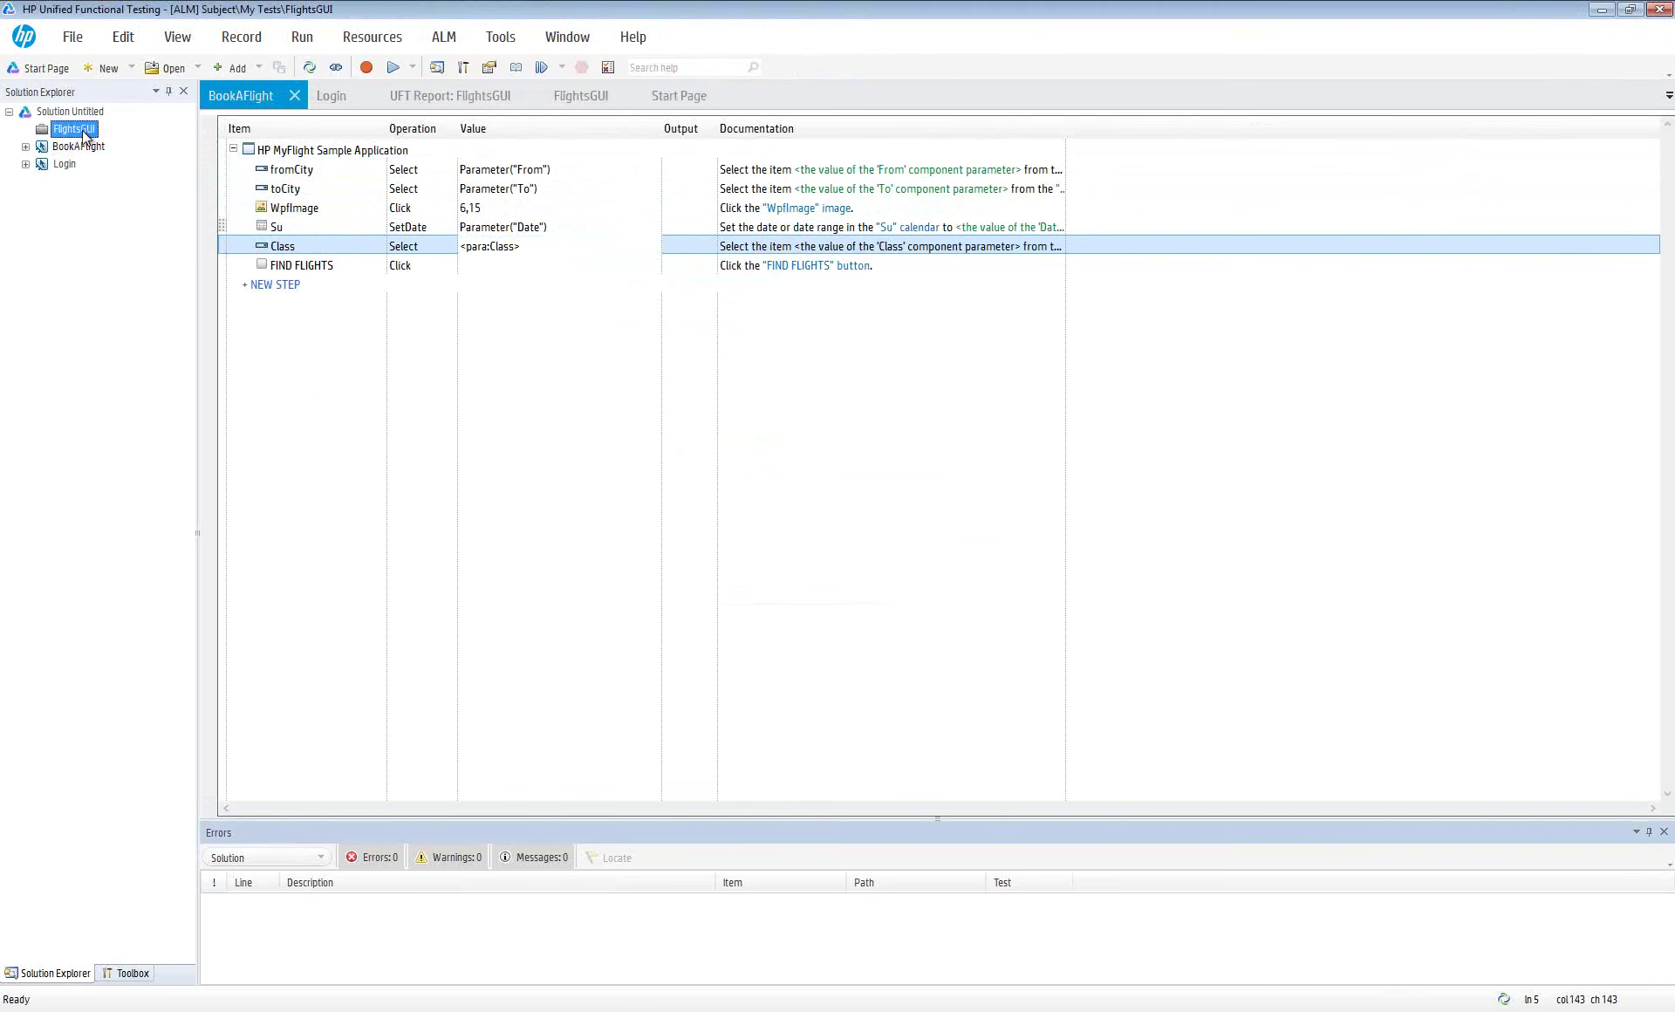
left_click(951, 553)
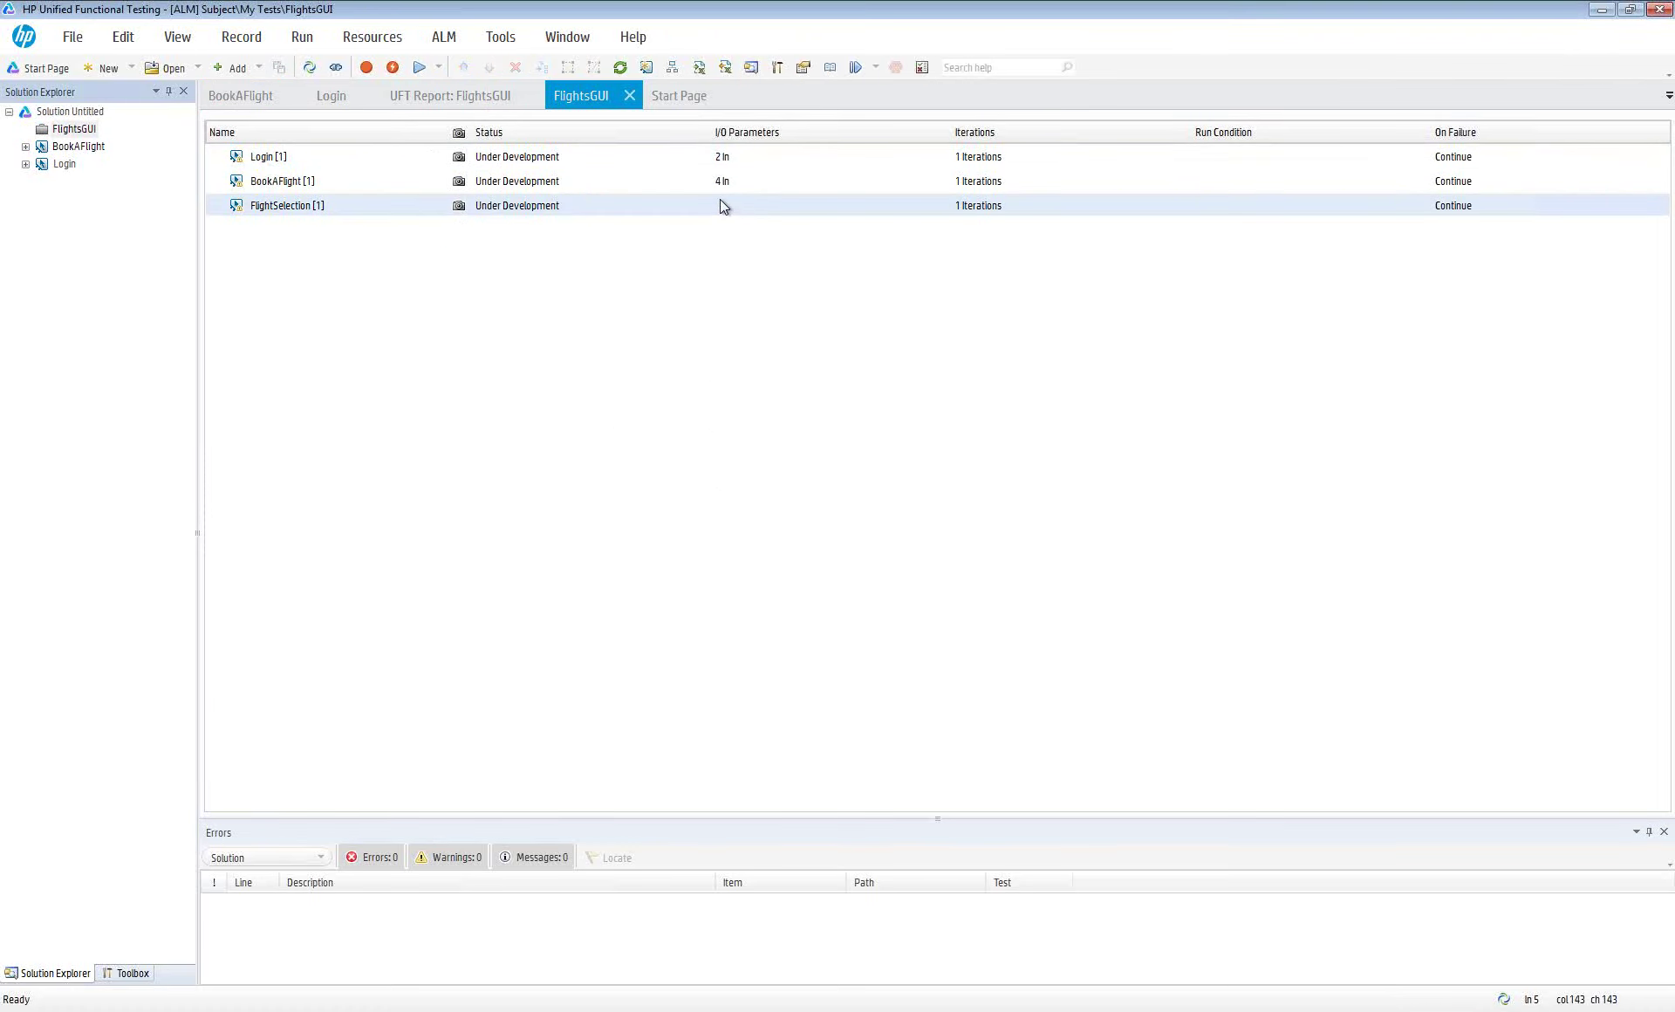
left_click(673, 68)
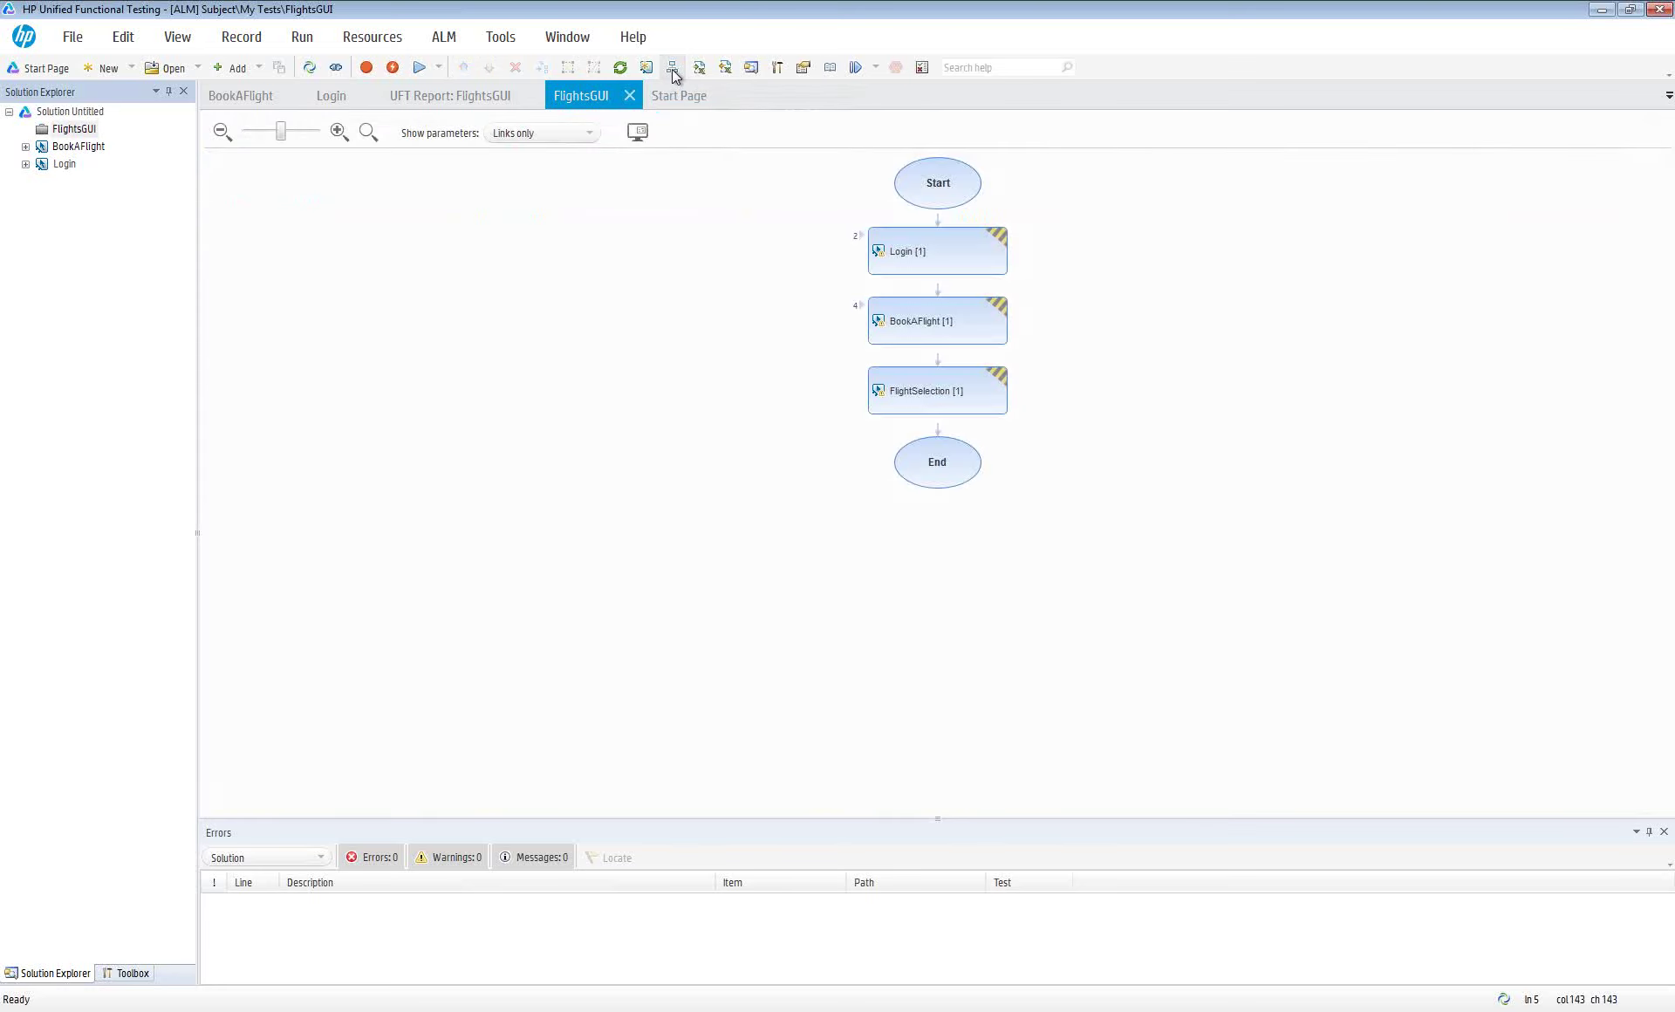
Show the input parameters of the Login and BookAFlight components in the flow diagram and look through them
left_click(877, 250)
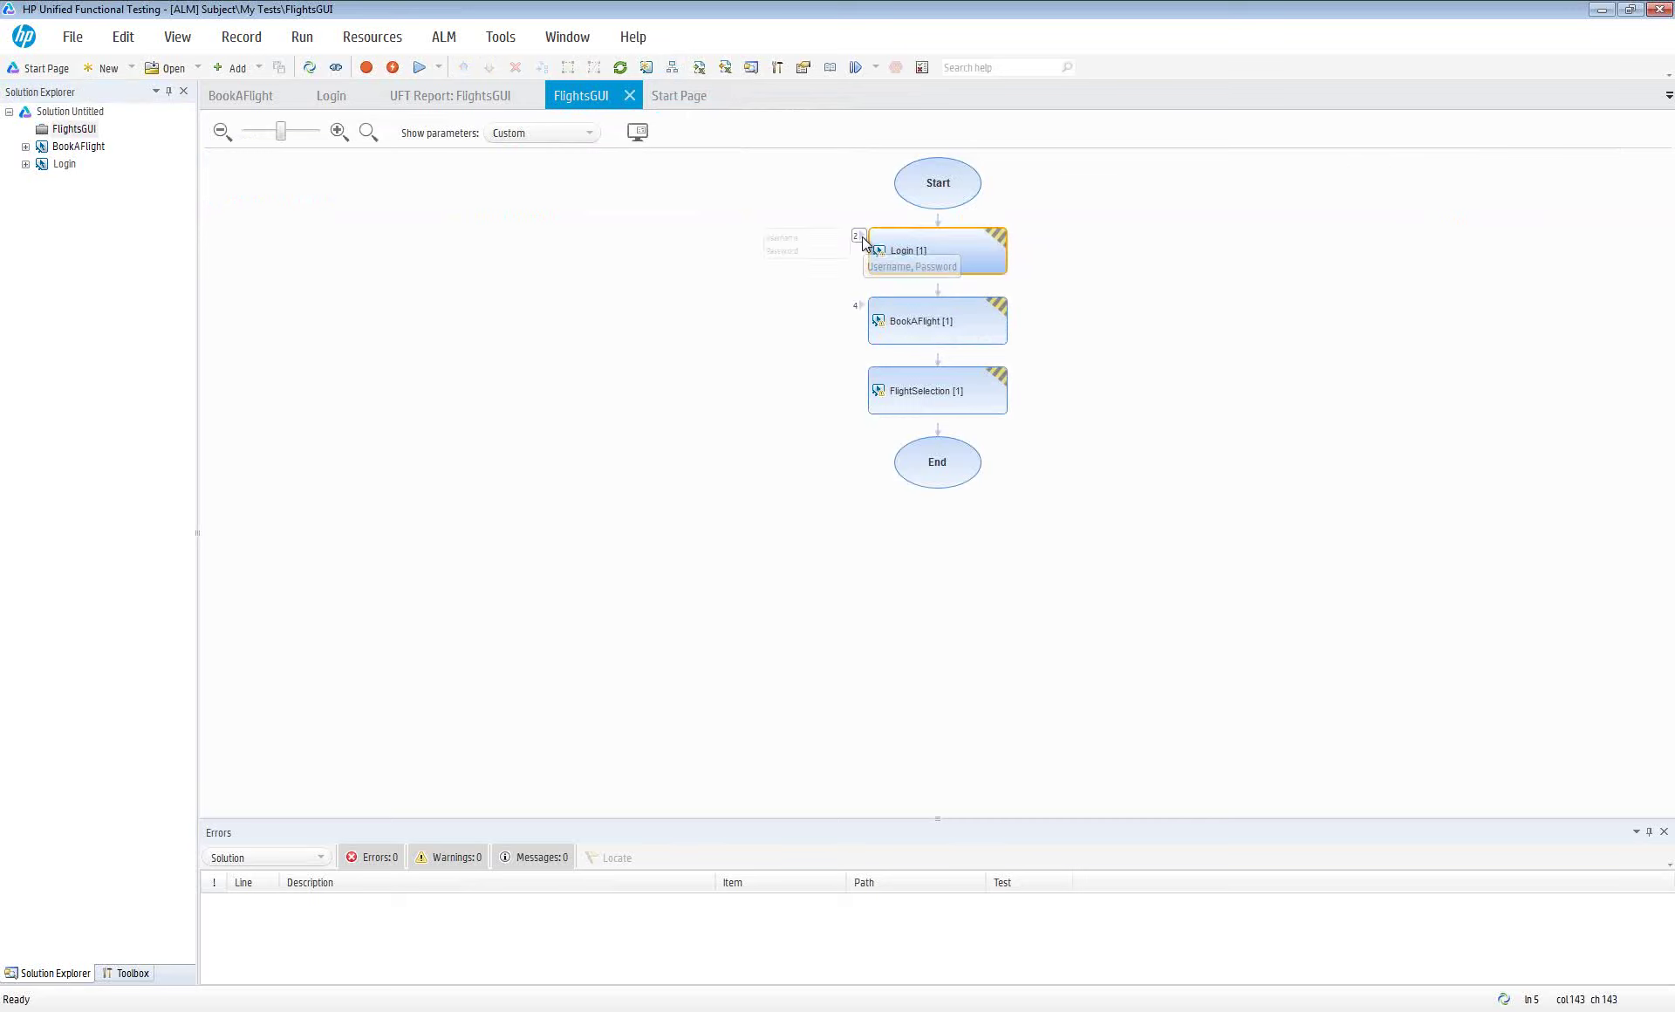
left_click(872, 316)
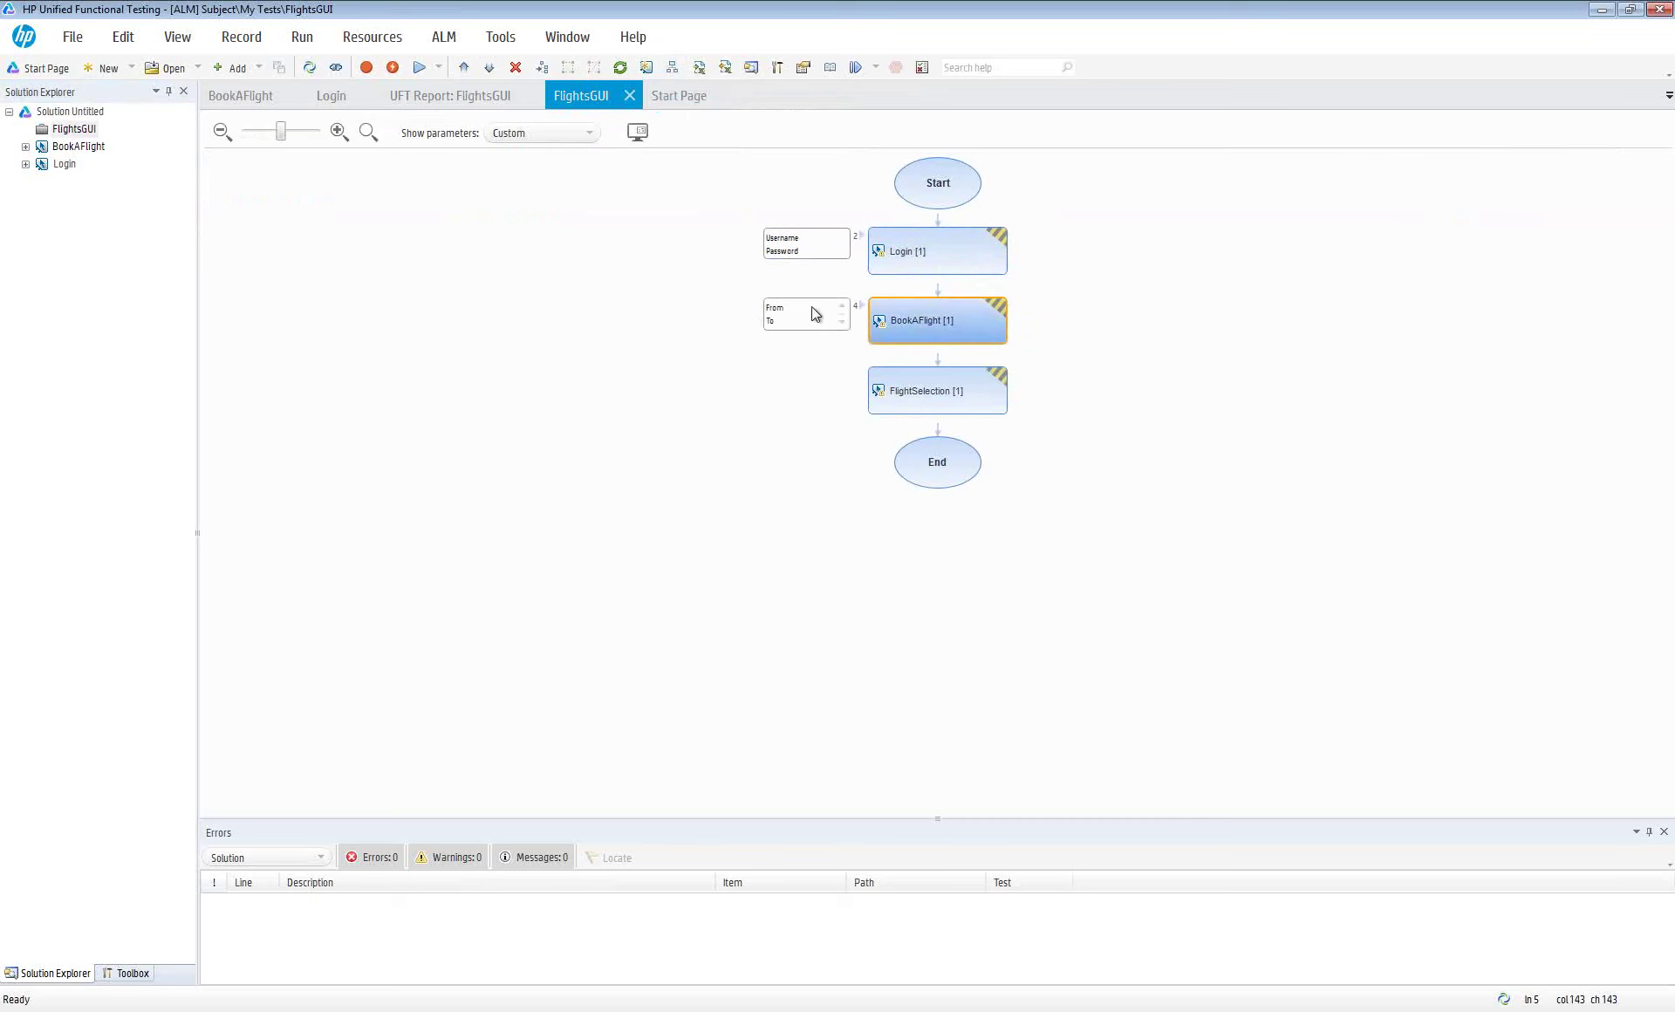
left_click(842, 323)
left_click(842, 322)
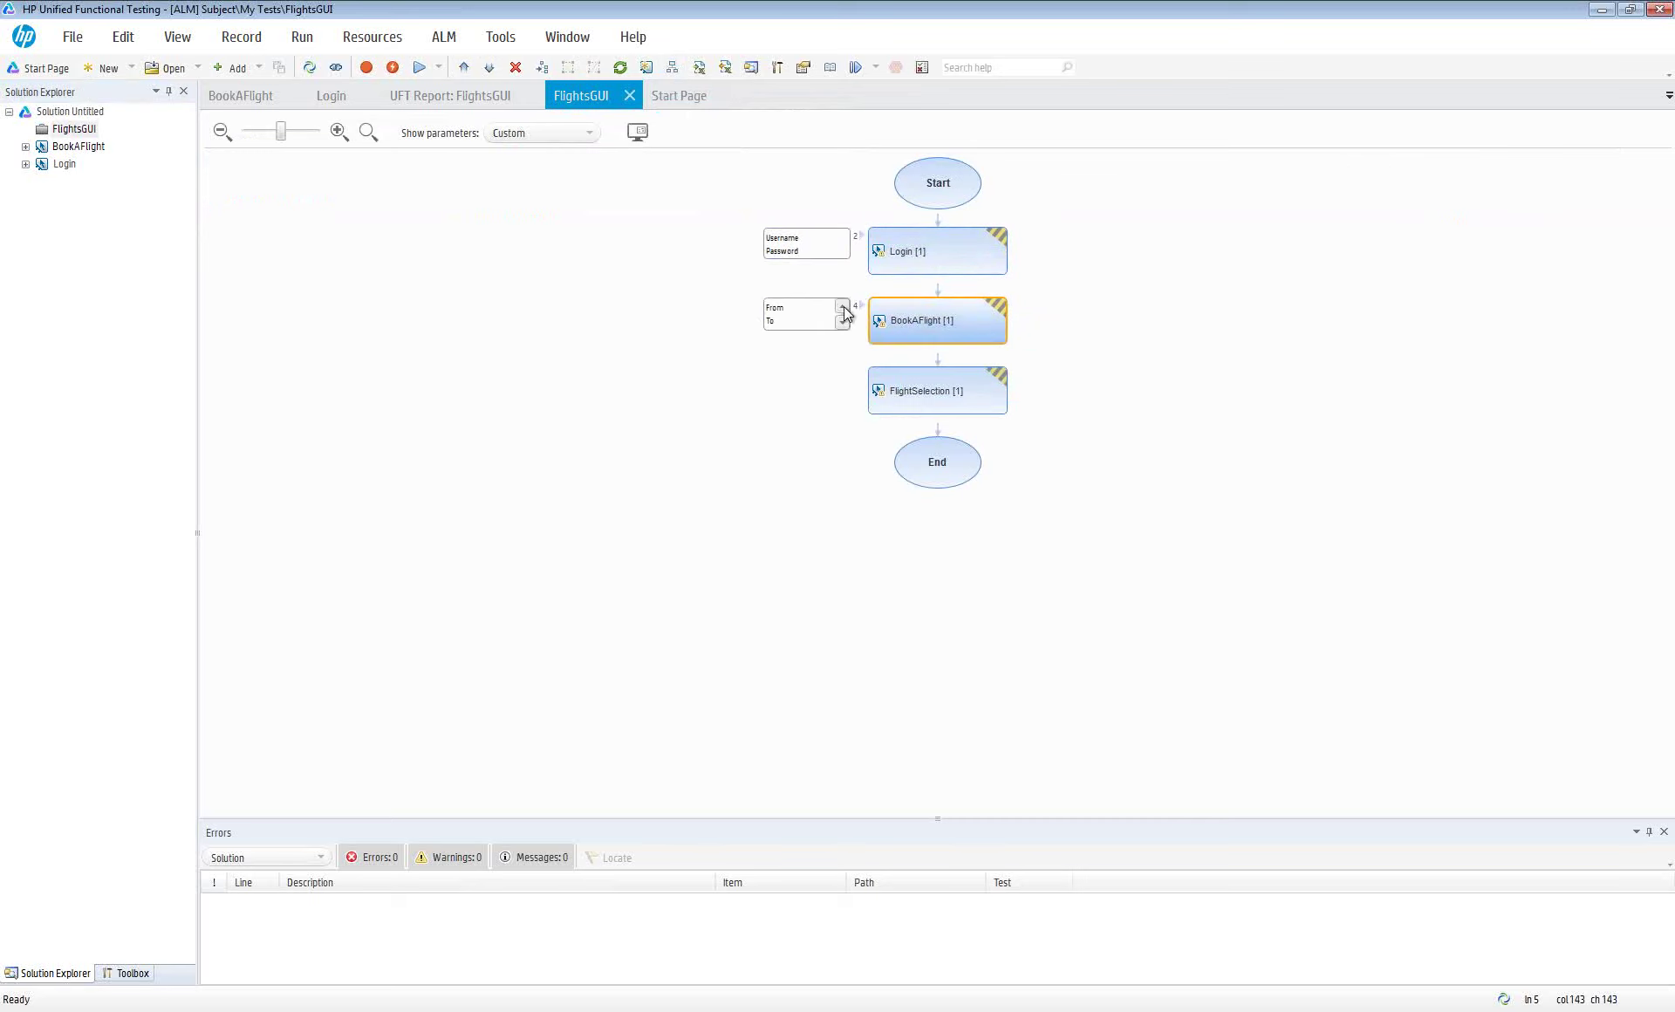
Display the Login component's input data in an enlarged data area and add a second iteration
left_click(933, 243)
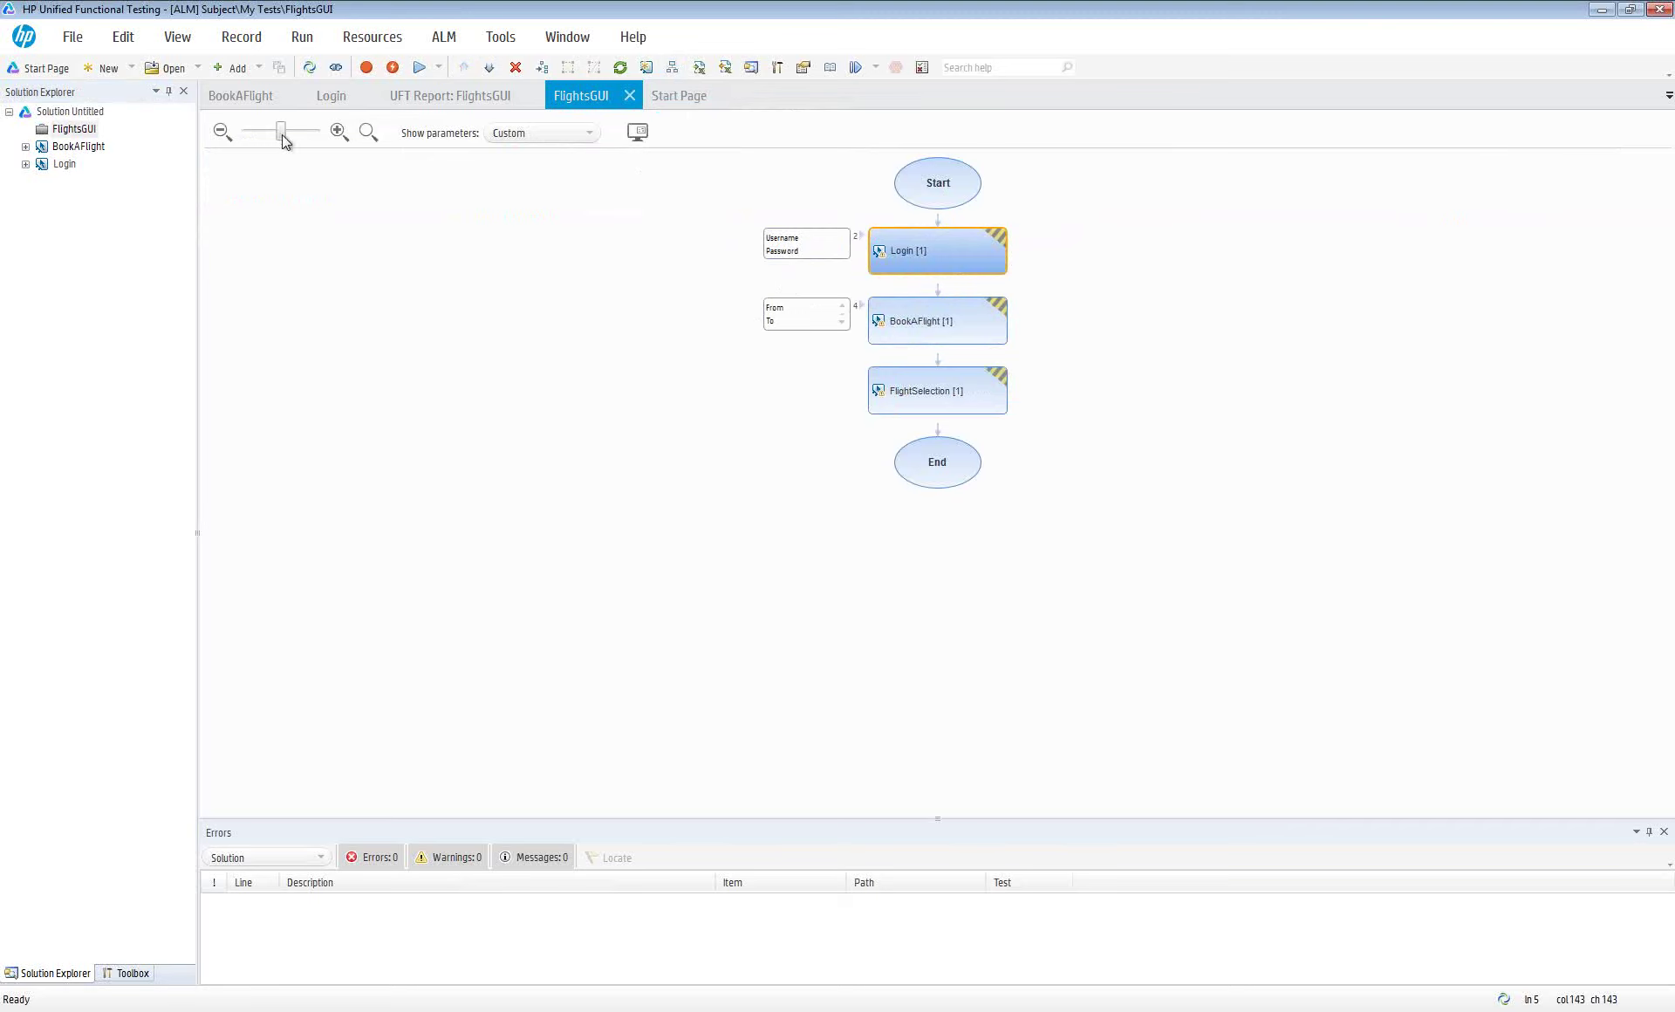
left_click(178, 36)
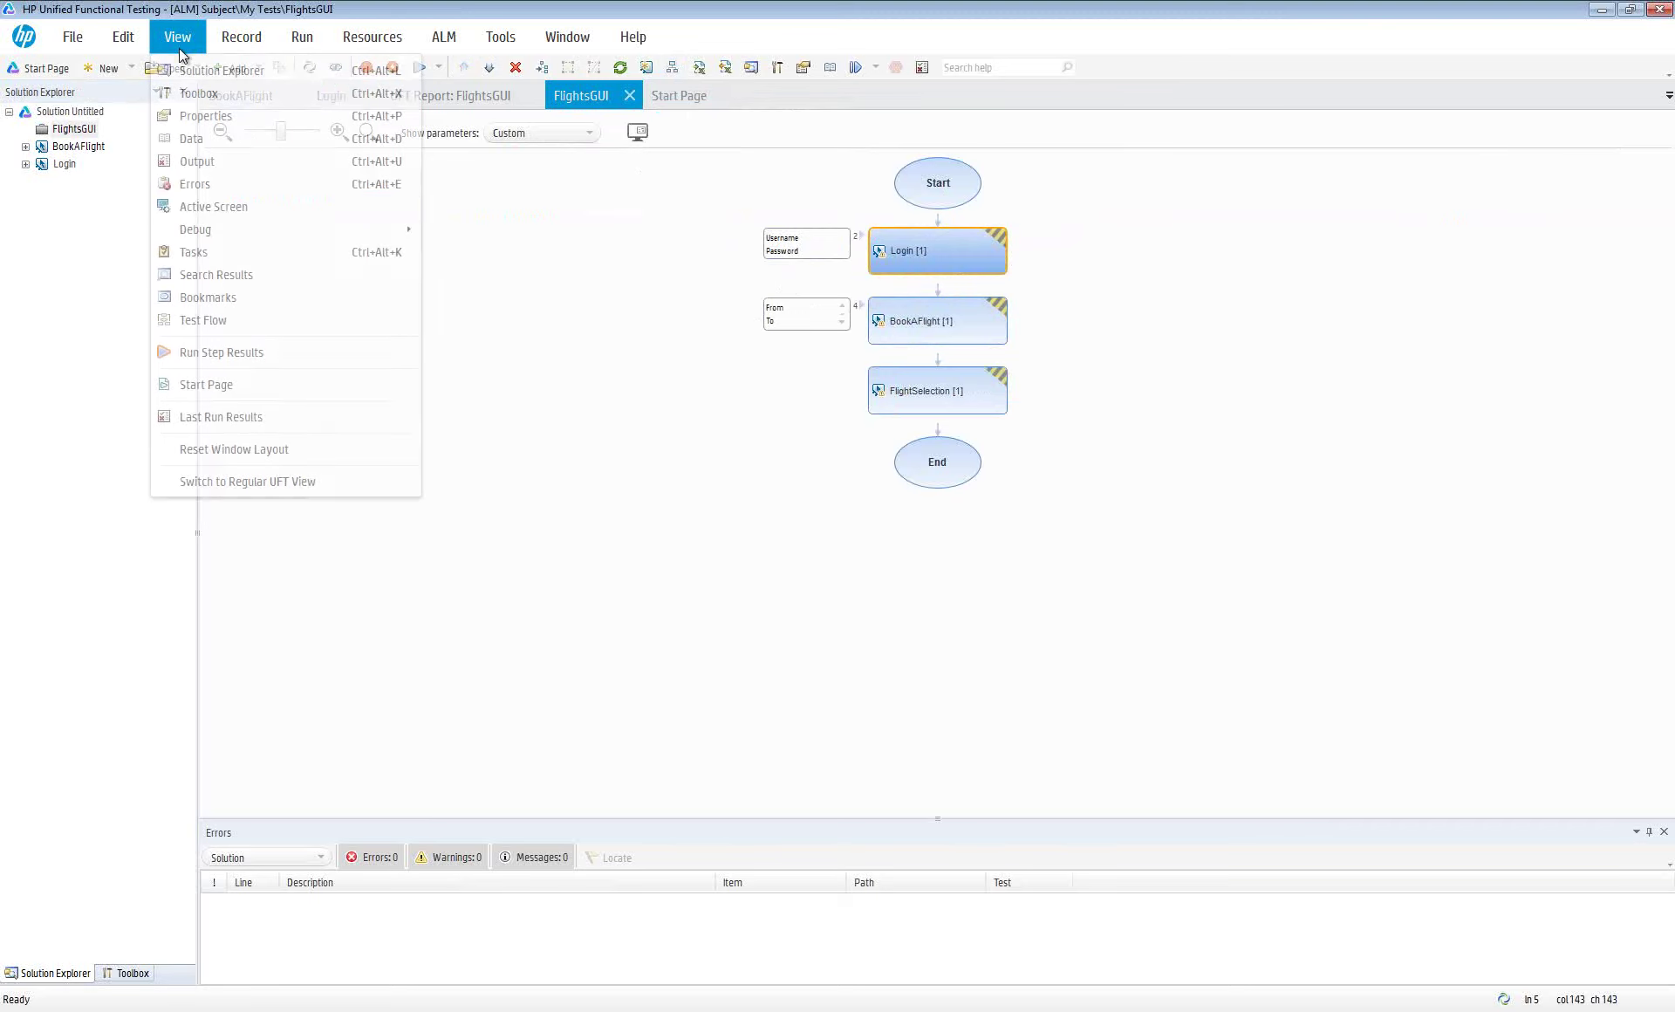
left_click(209, 158)
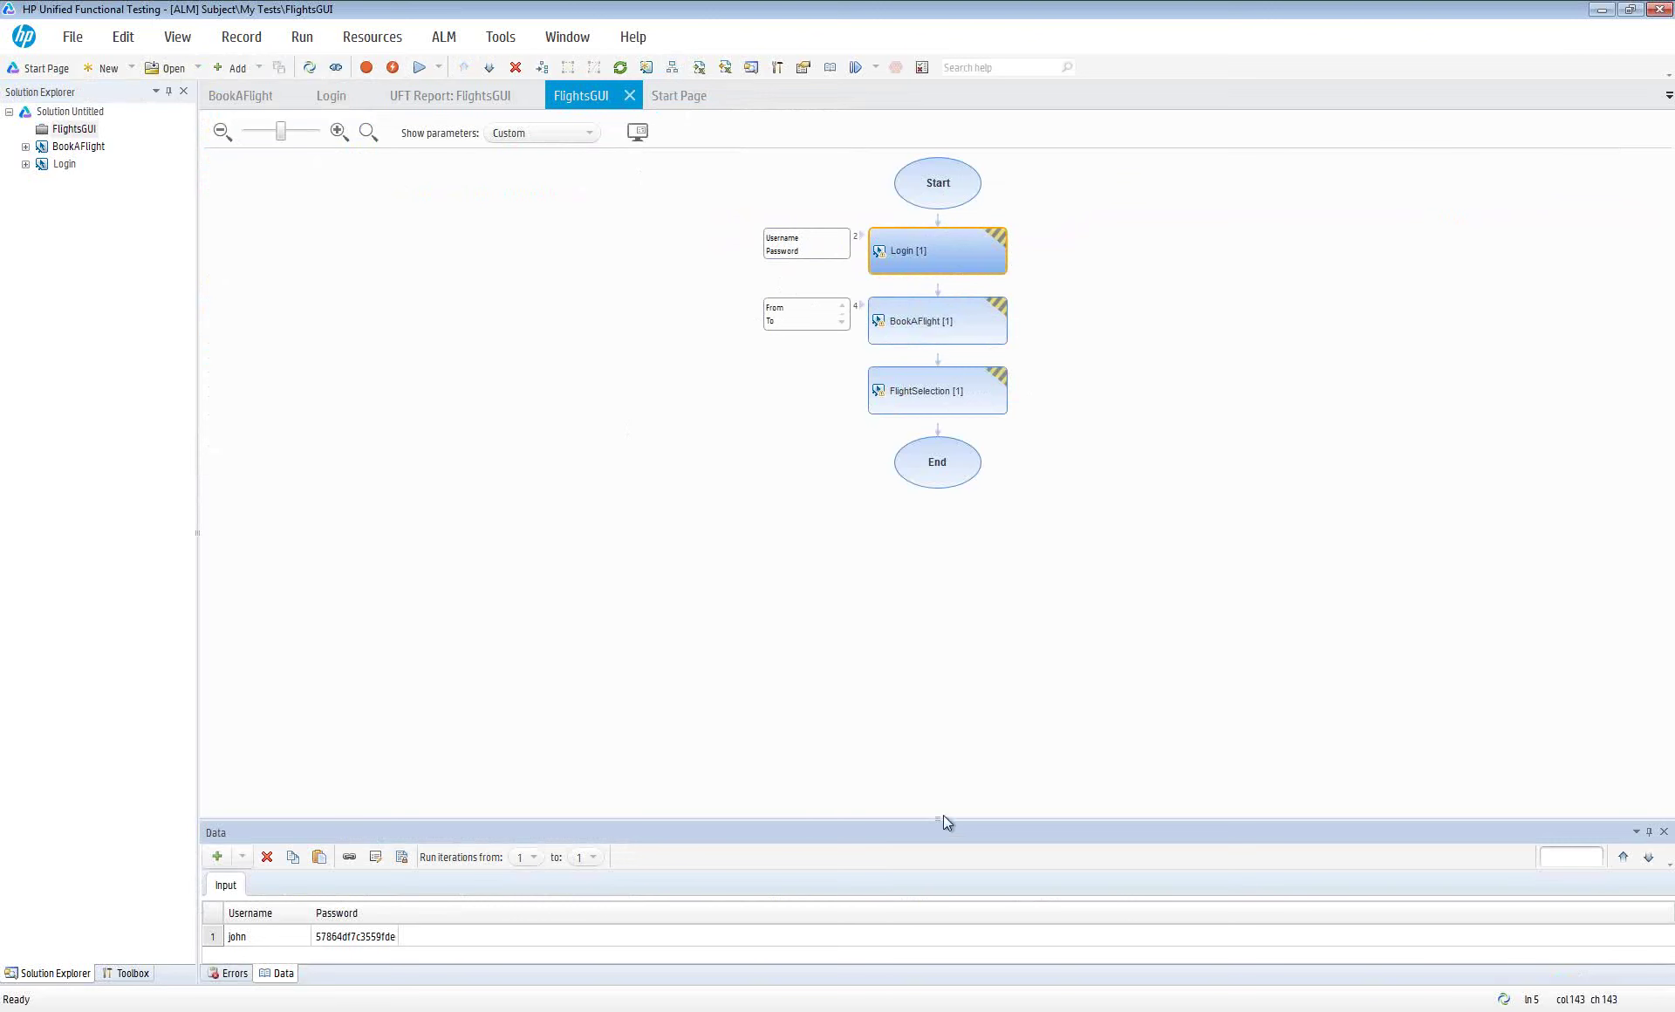
left_click_drag(937, 818, 936, 717)
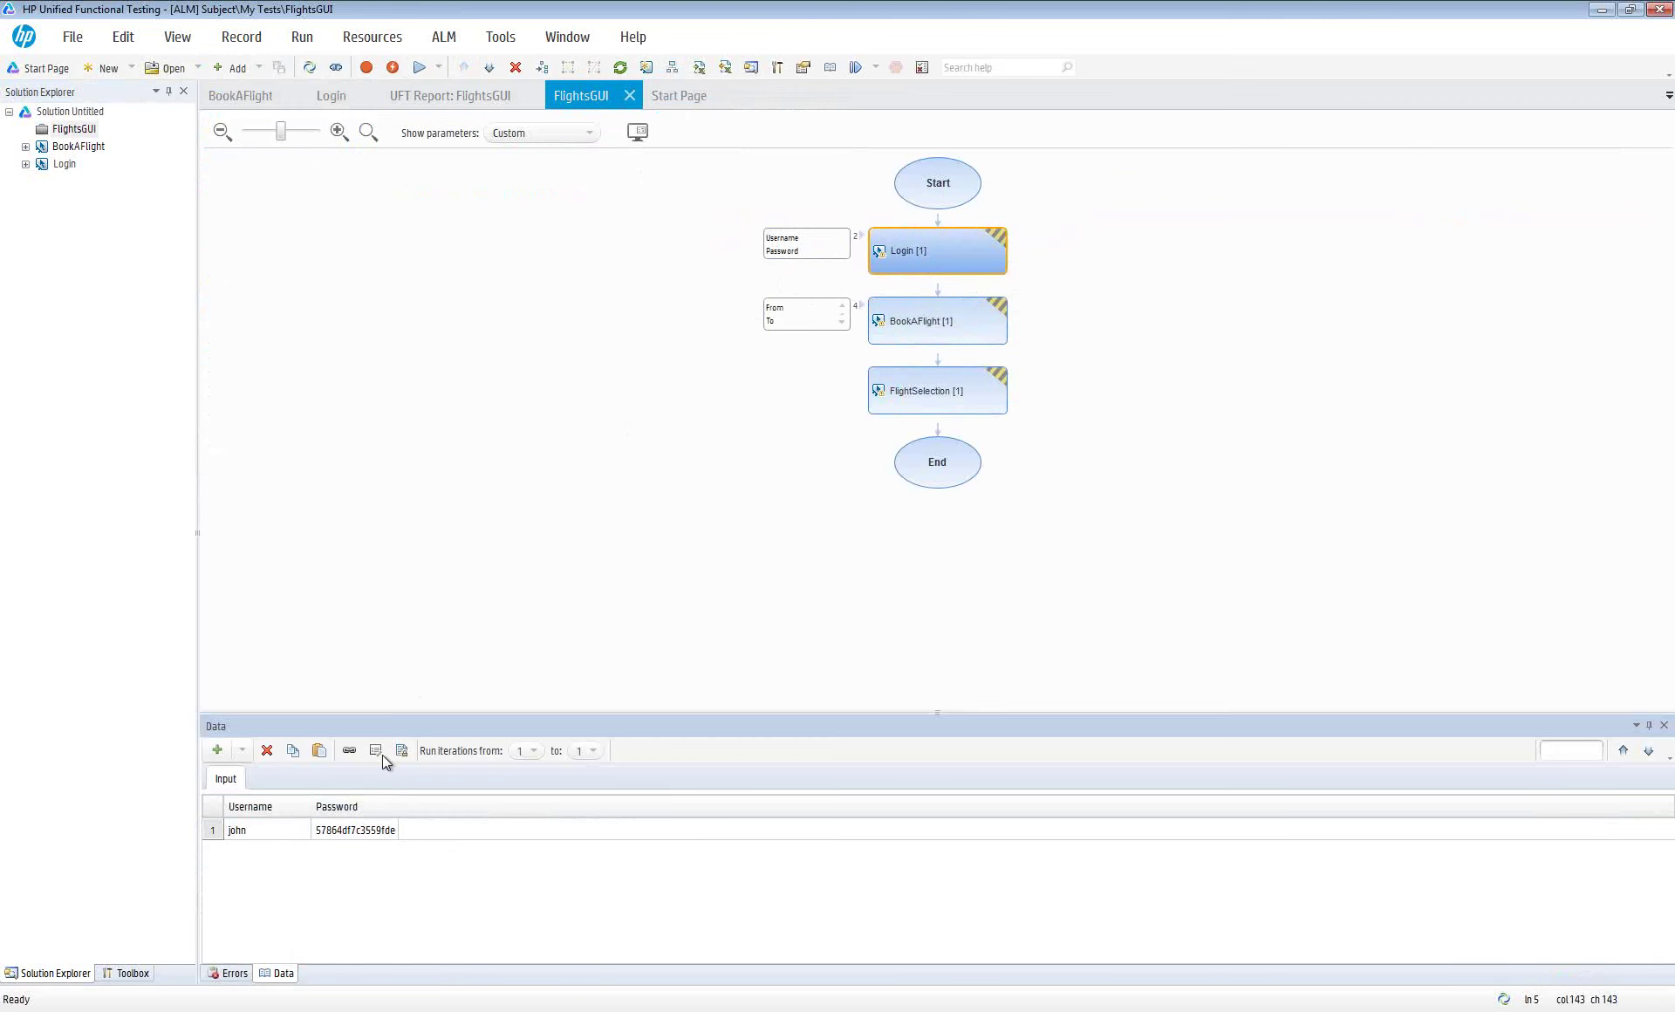
left_click(237, 833)
left_click(237, 834)
left_click(218, 750)
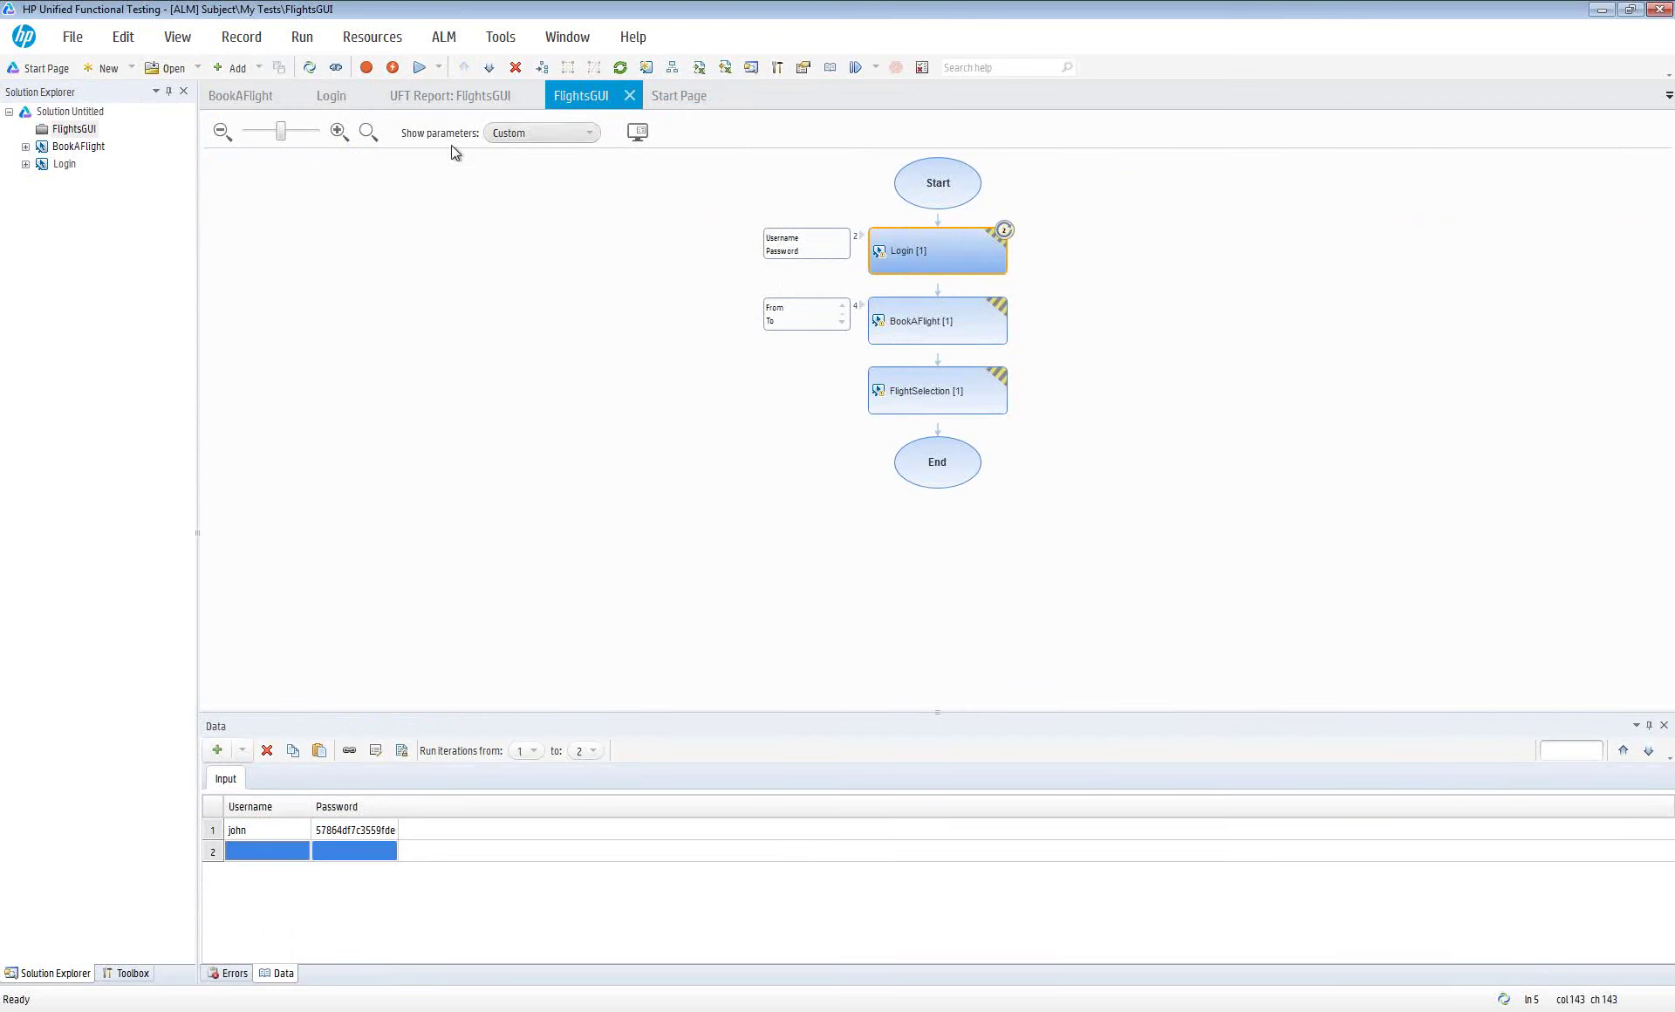
Add a third iteration to the Login component and delete it again
left_click_drag(281, 133, 317, 132)
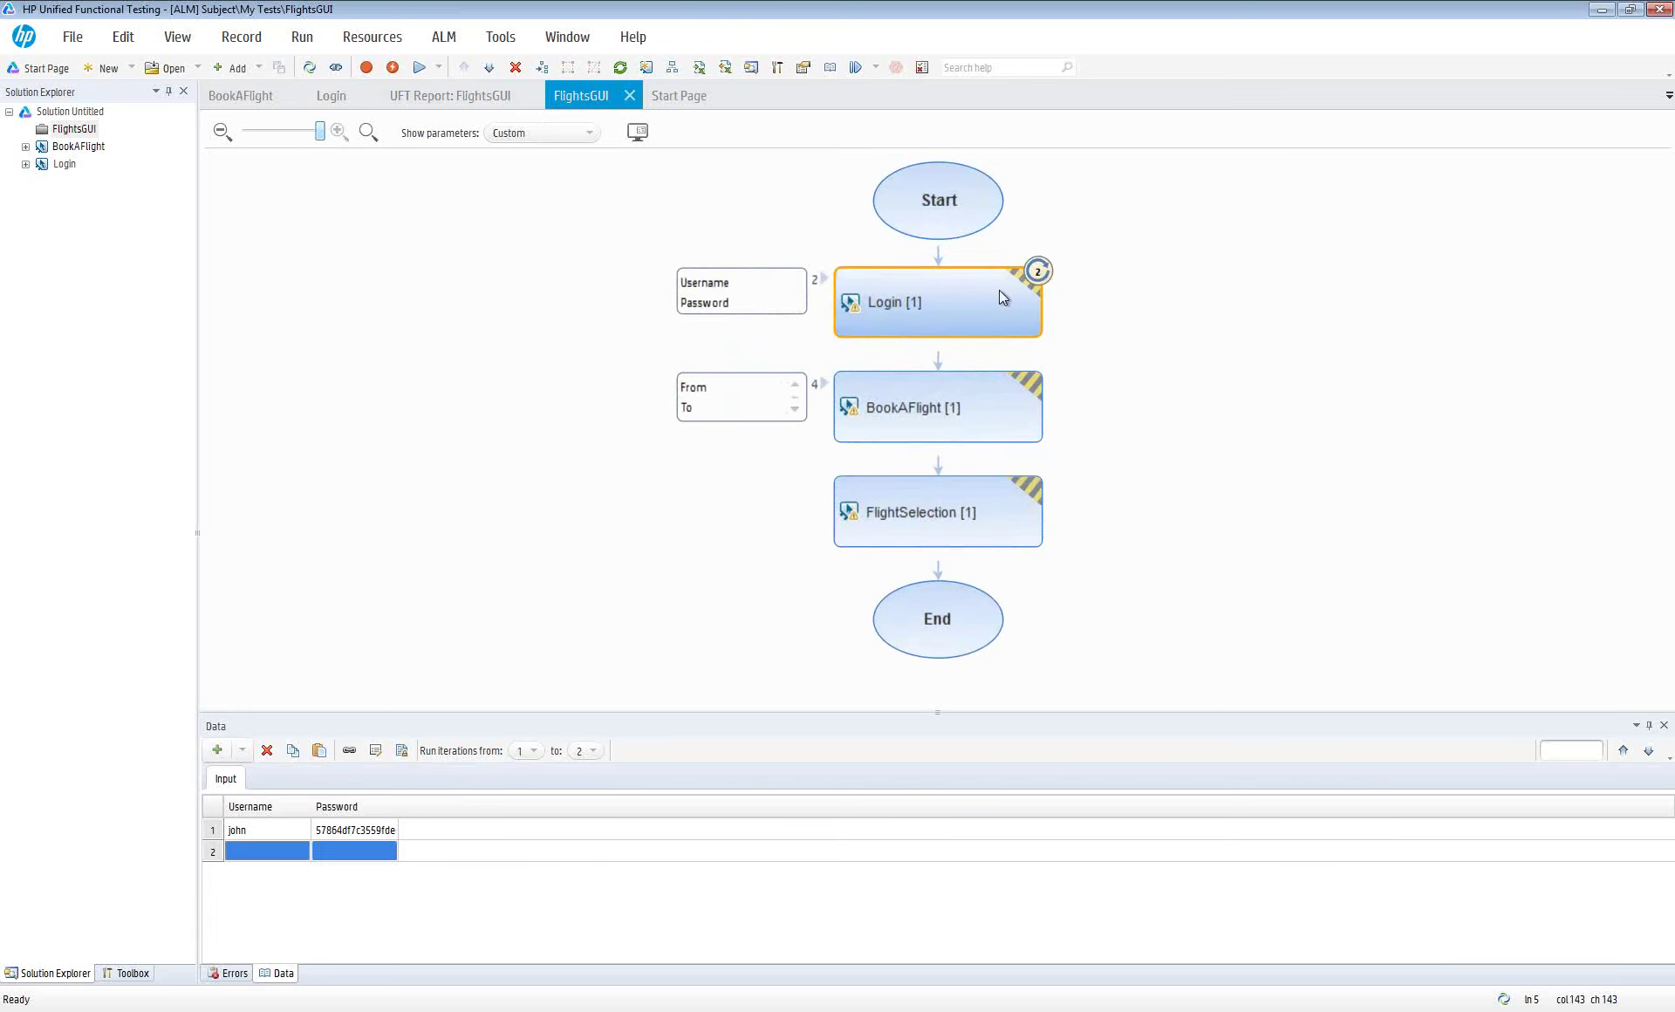
left_click(217, 750)
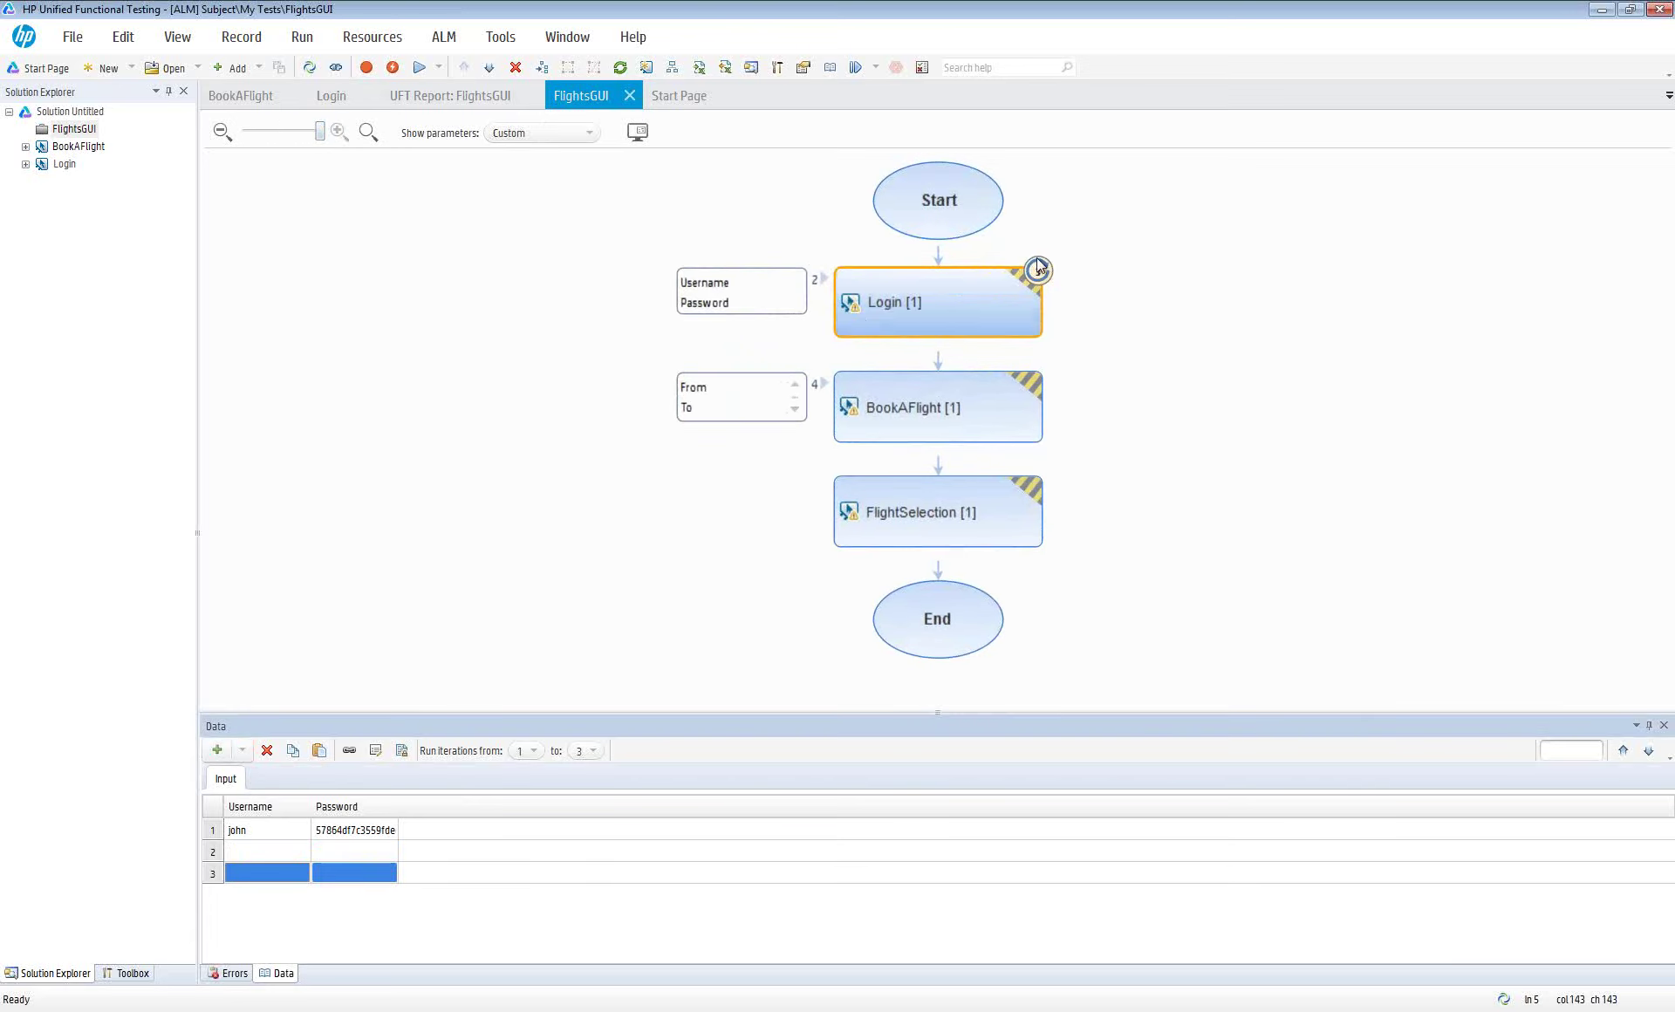
left_click(267, 751)
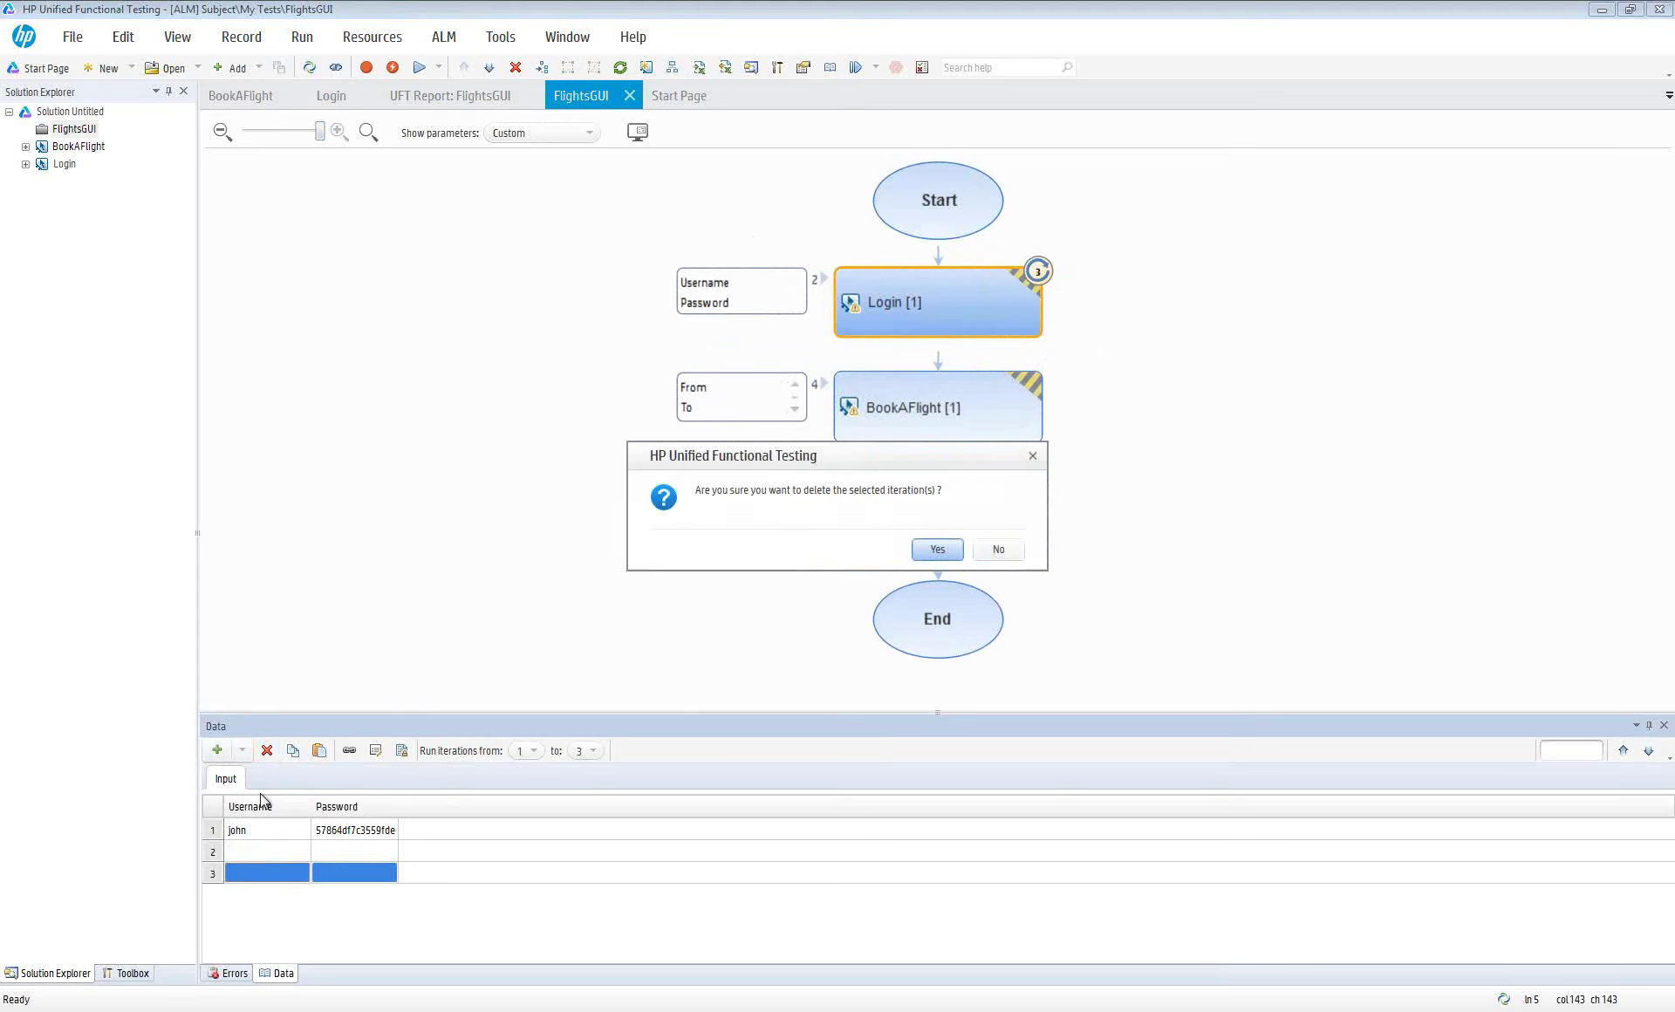
left_click(937, 548)
Fill in the username and password for the Login component's second iteration
left_click(256, 850)
type("weisbert")
left_click(386, 852)
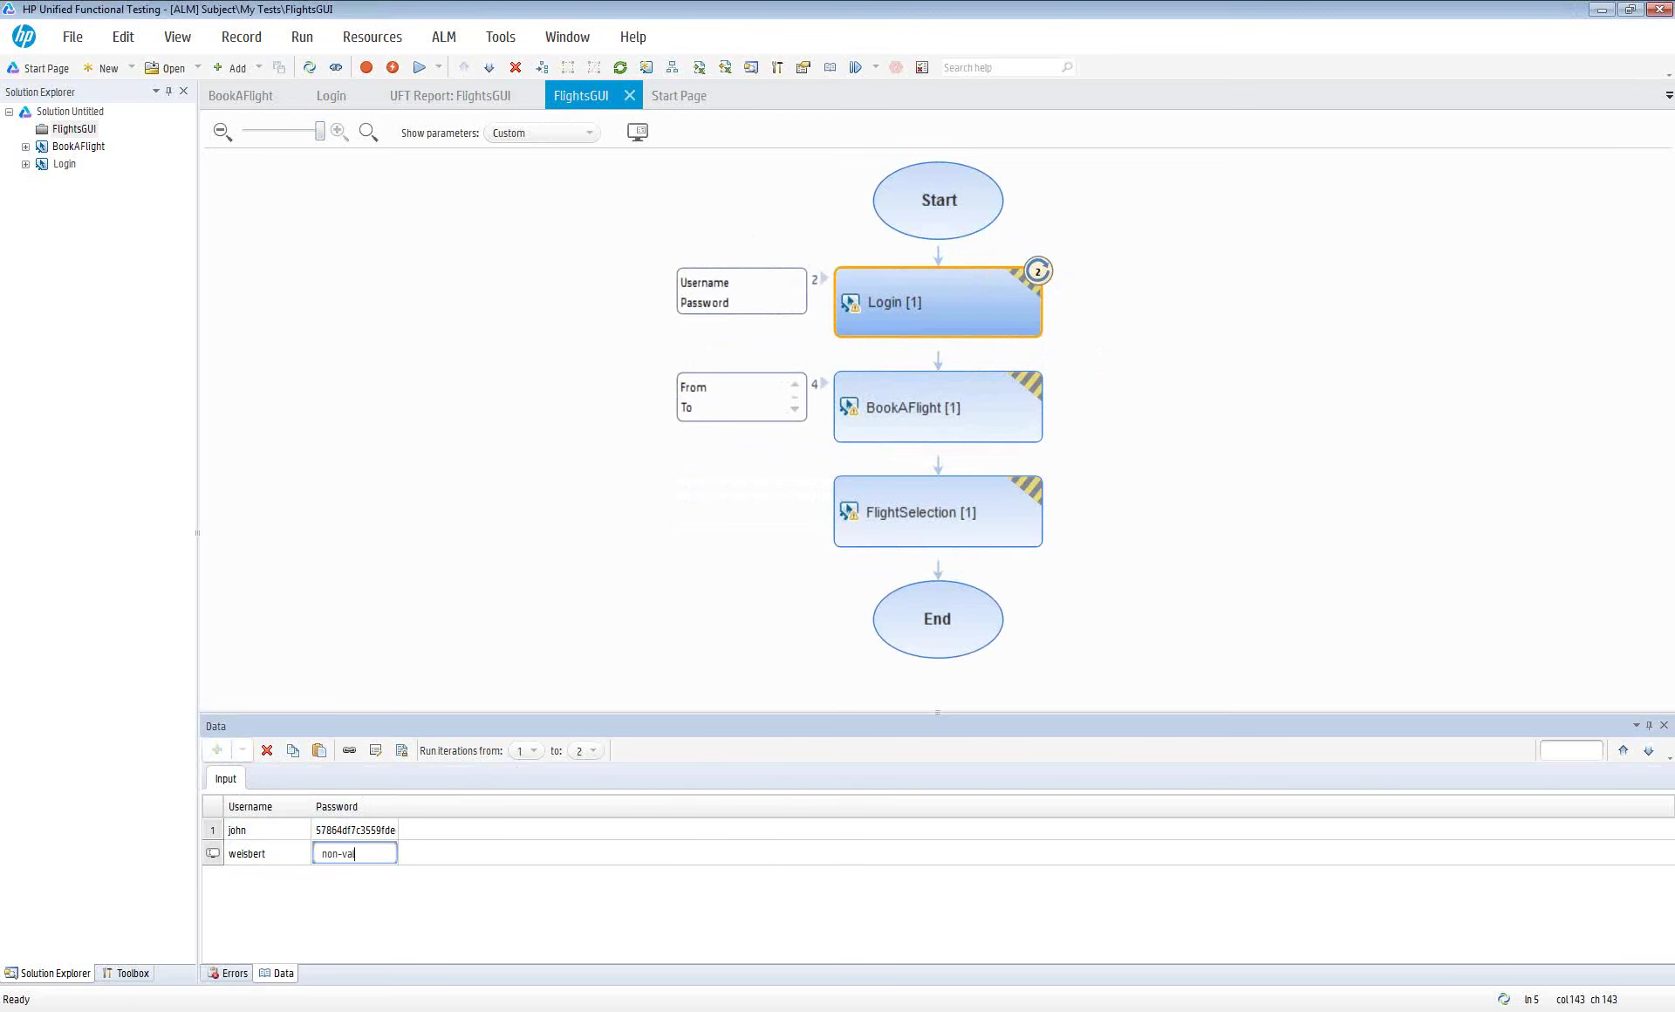
type("ssword")
left_click(388, 857)
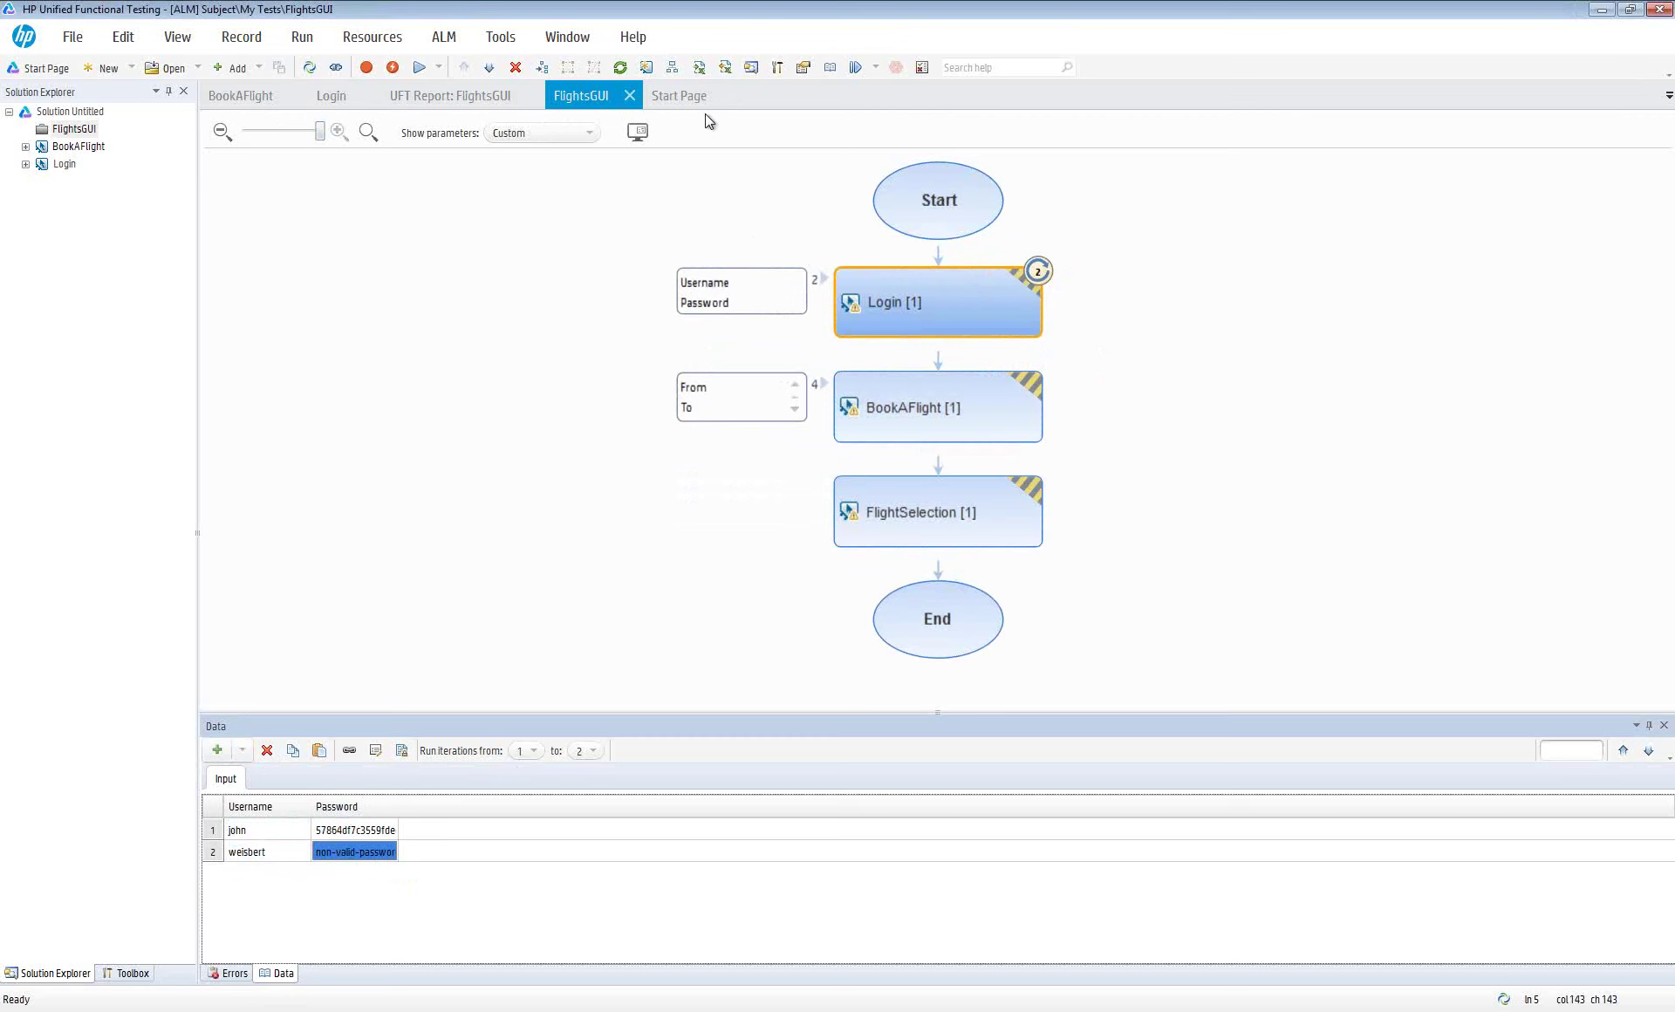
Export the test's iteration data to an Excel file named FlightsGUI on the desktop
left_click(699, 68)
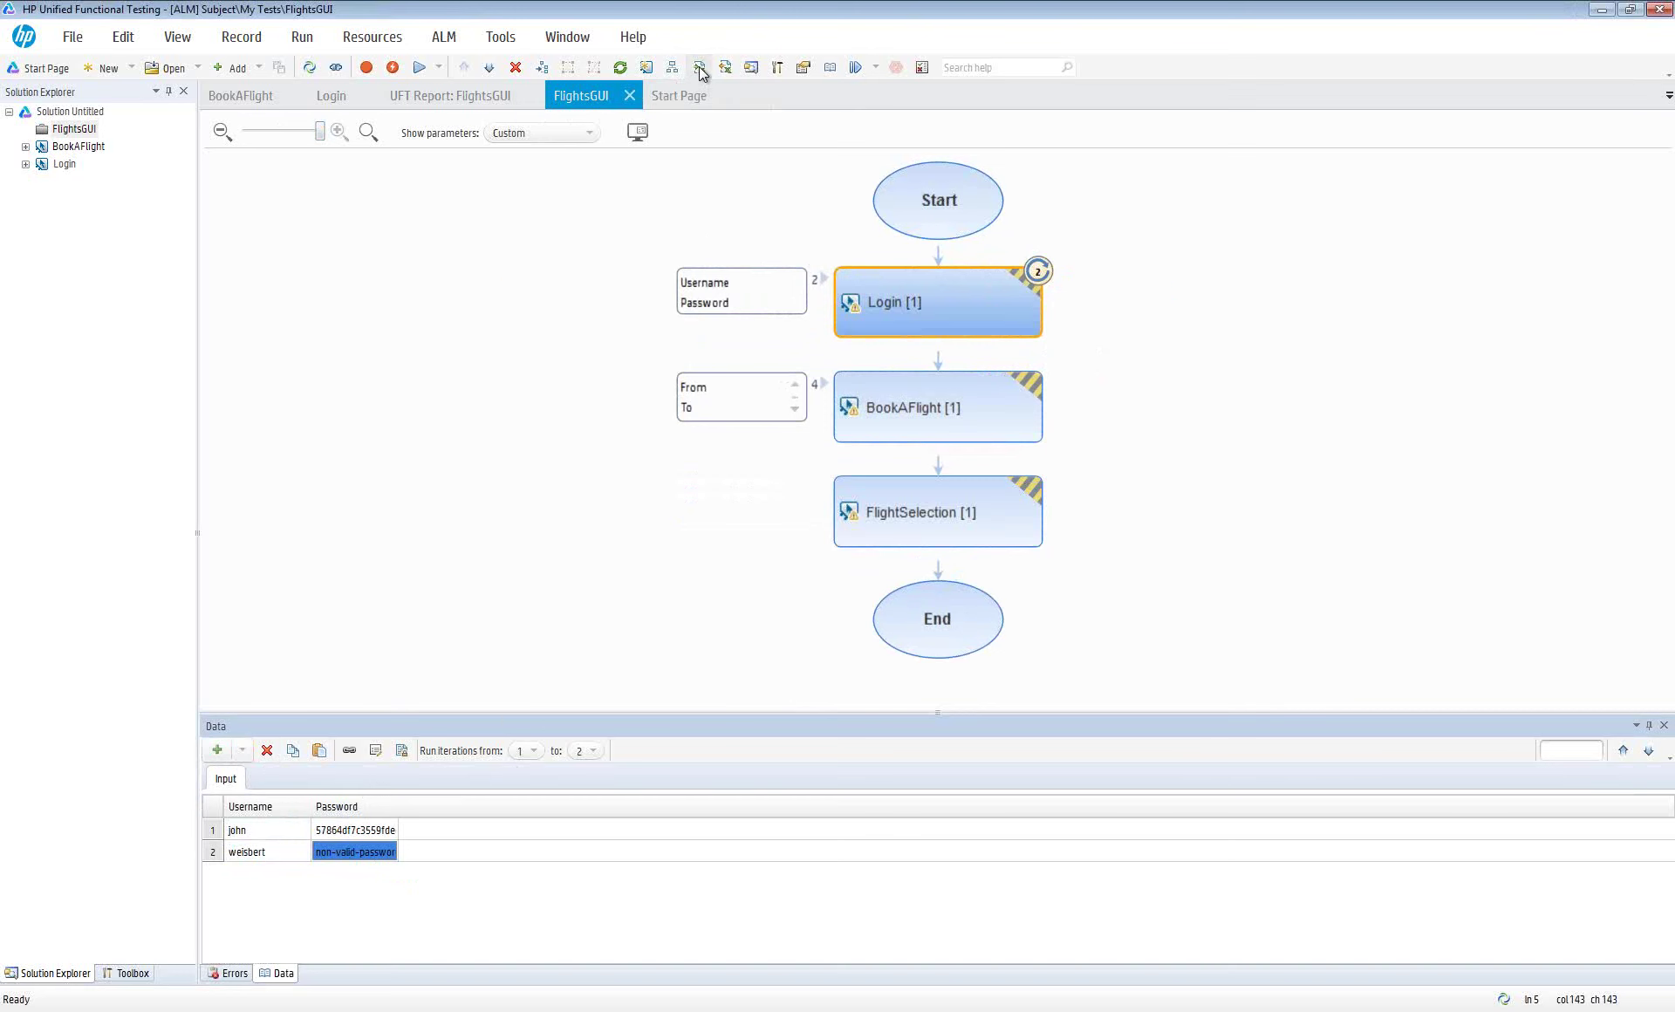
double_click(968, 320)
left_click(987, 320)
left_click(1120, 664)
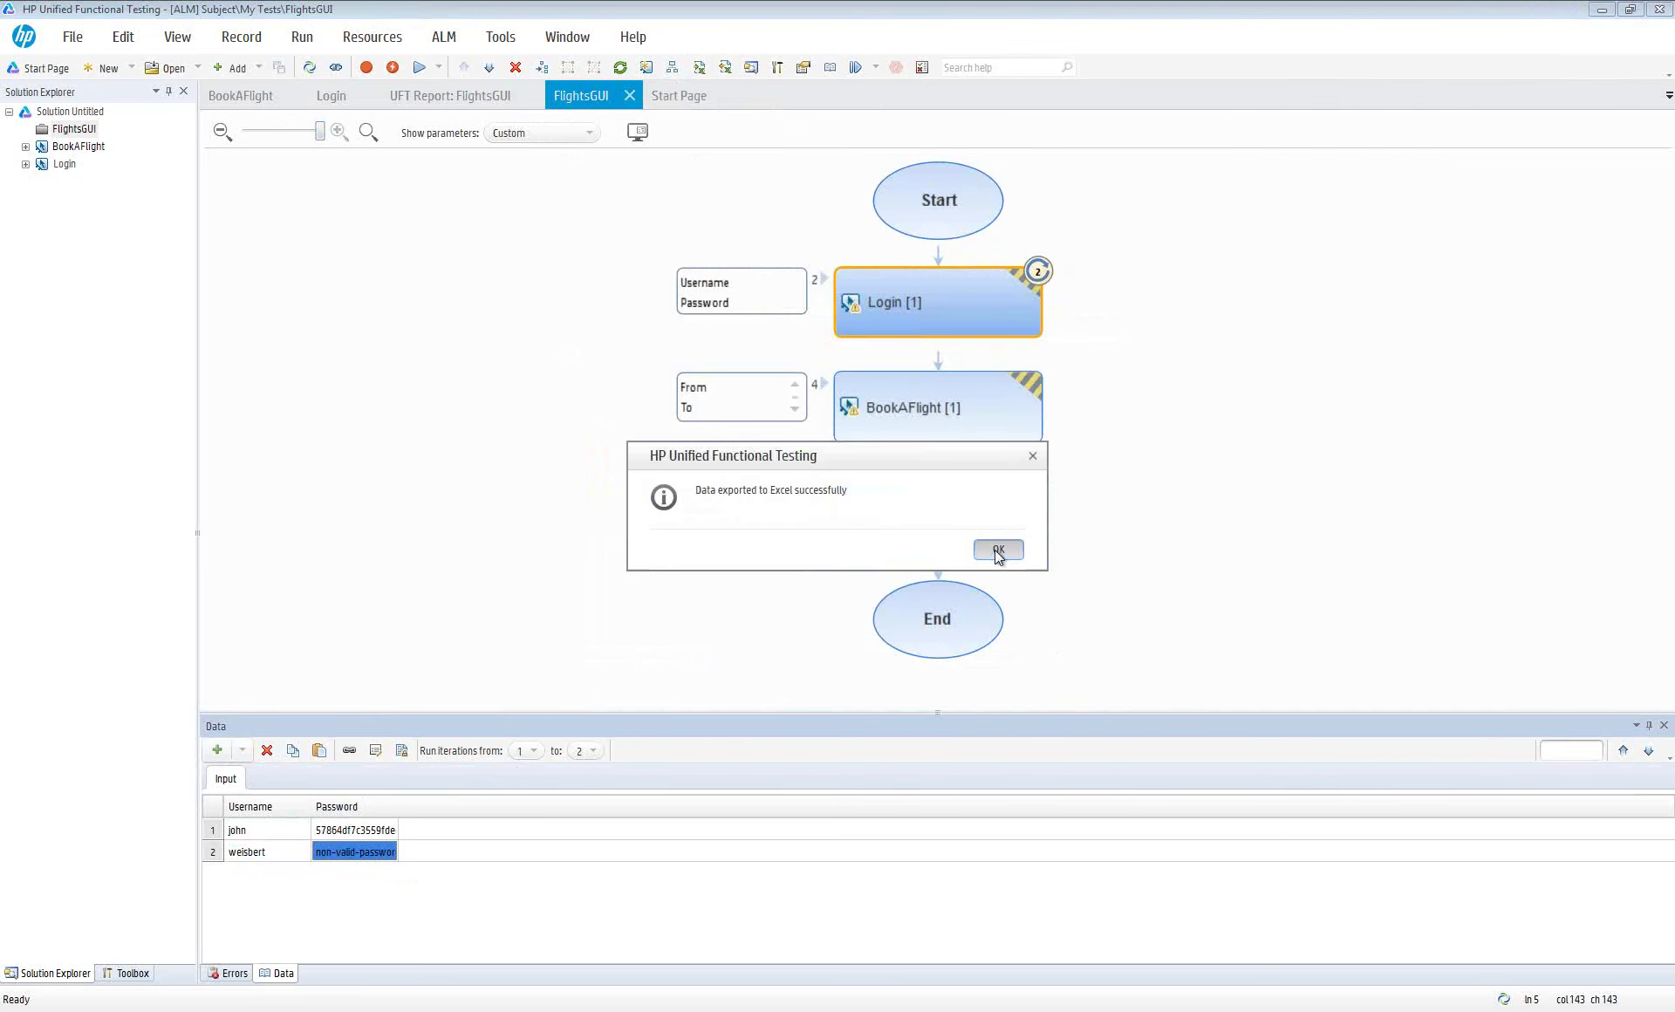
left_click(998, 551)
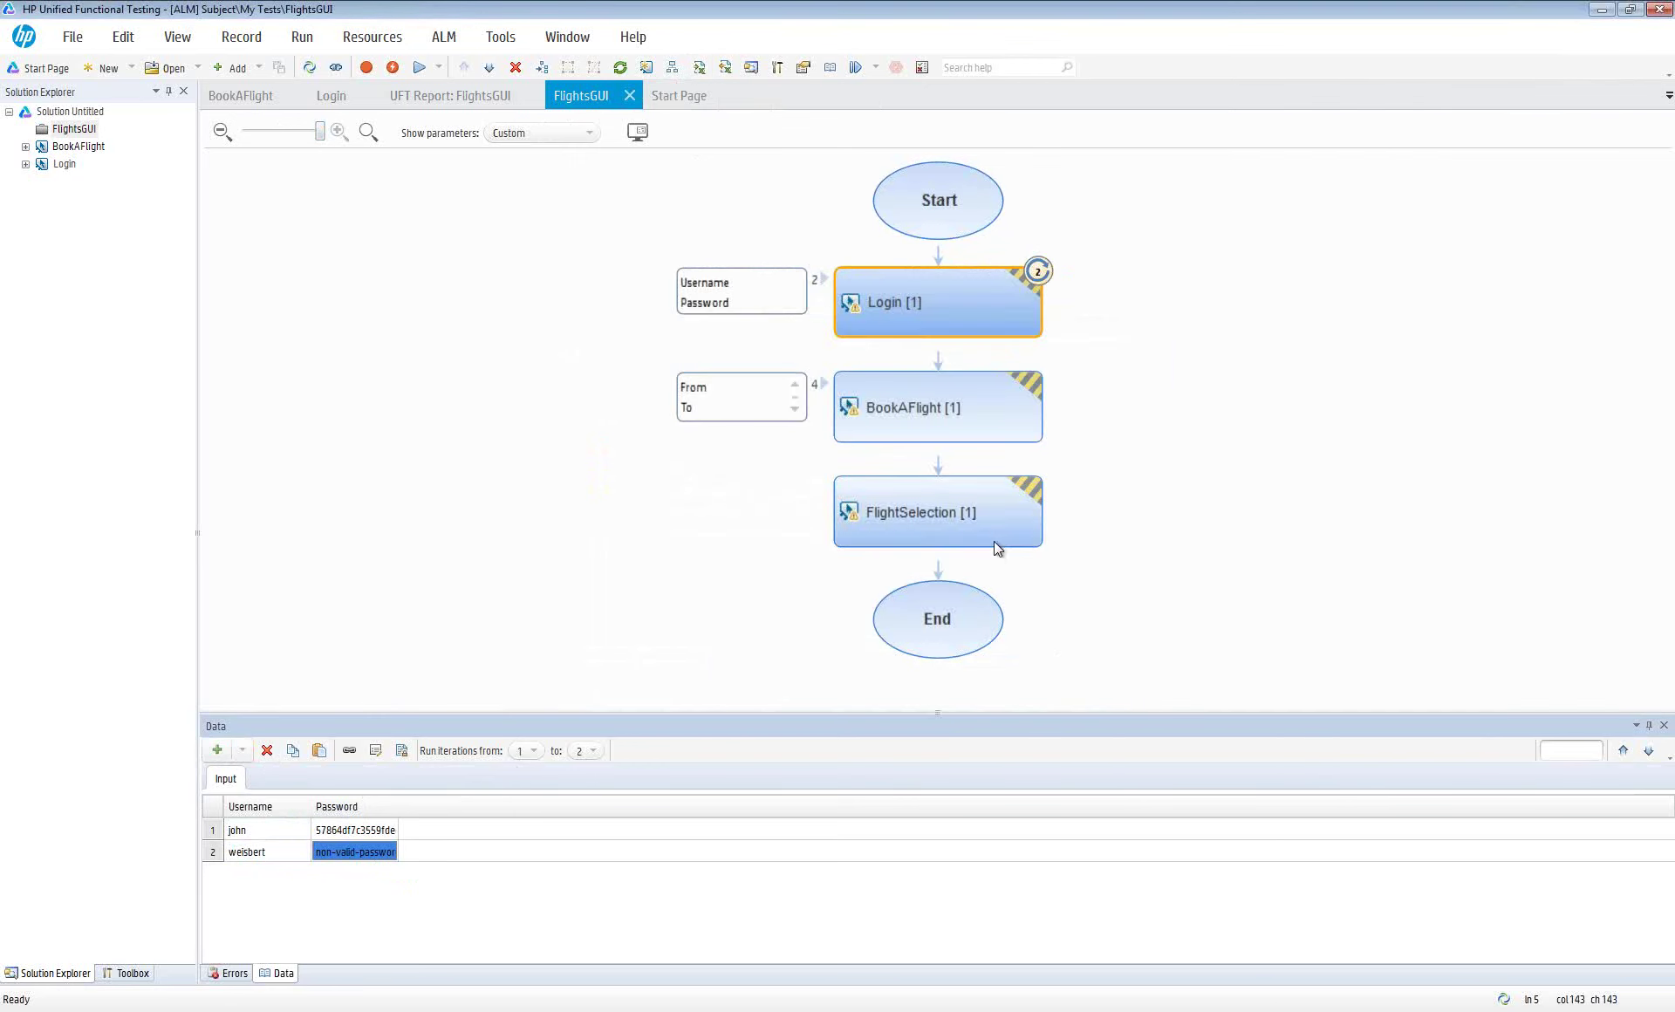
Switch to the exported FlightsGUI workbook in Excel and enter another username and password in row 4 of the Login 1 sheet
left_click(1602, 11)
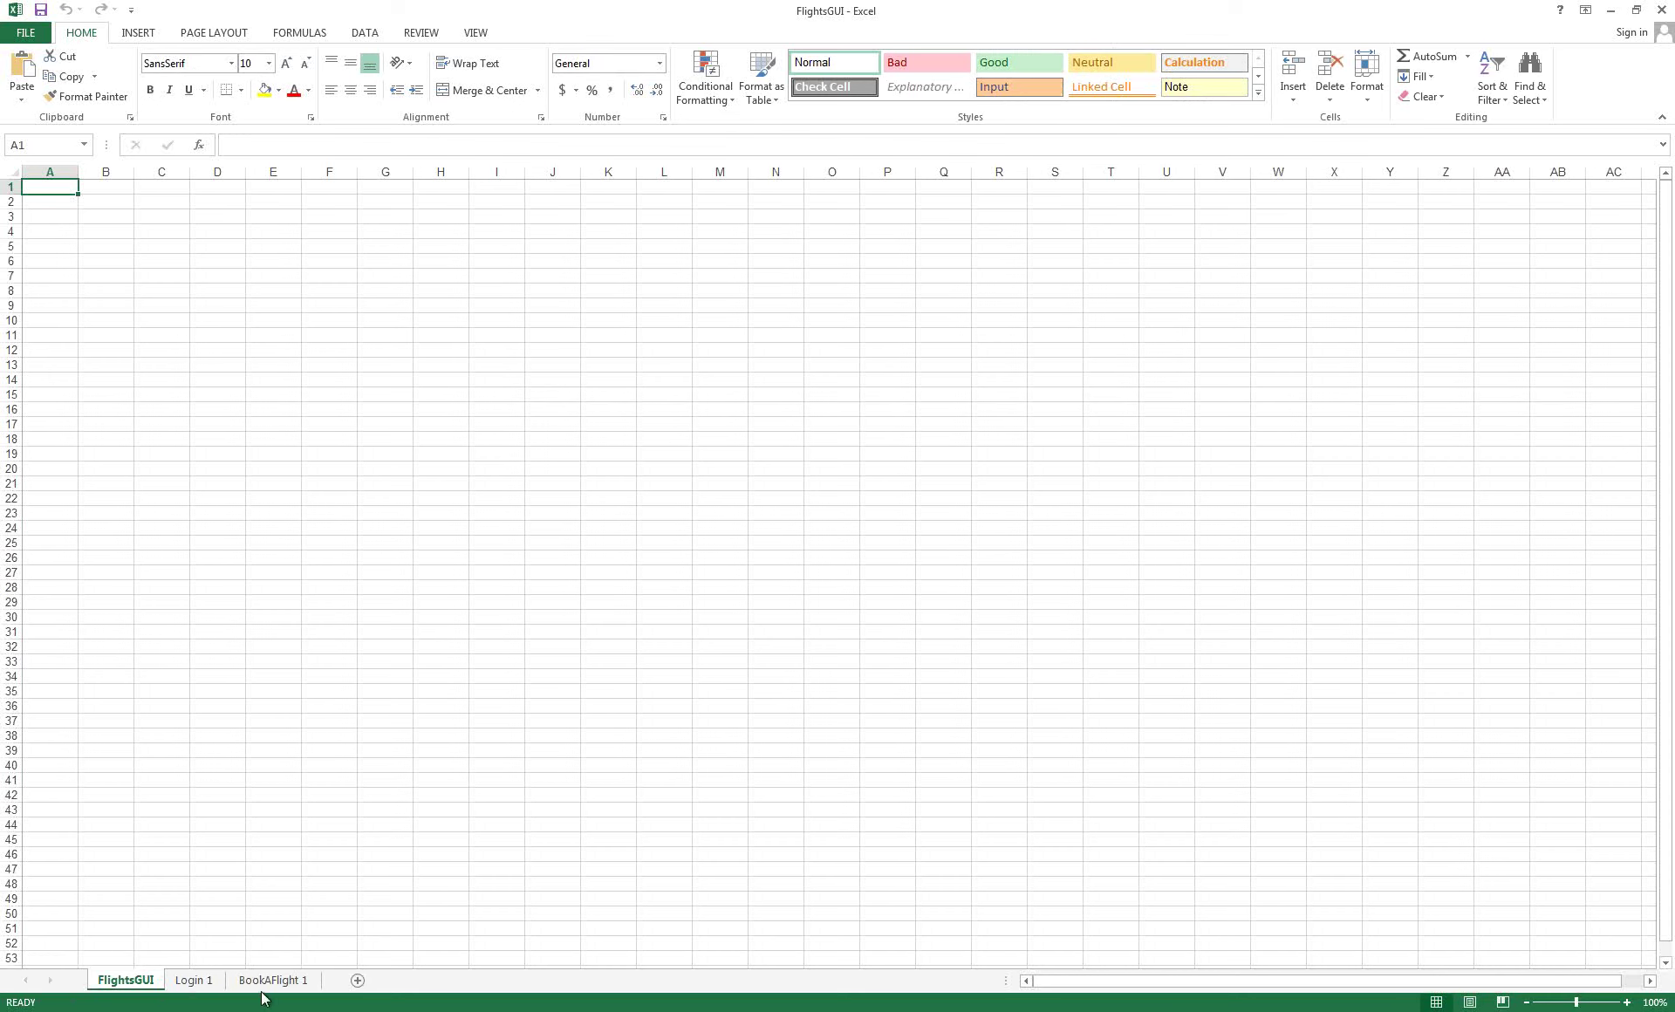
left_click(190, 983)
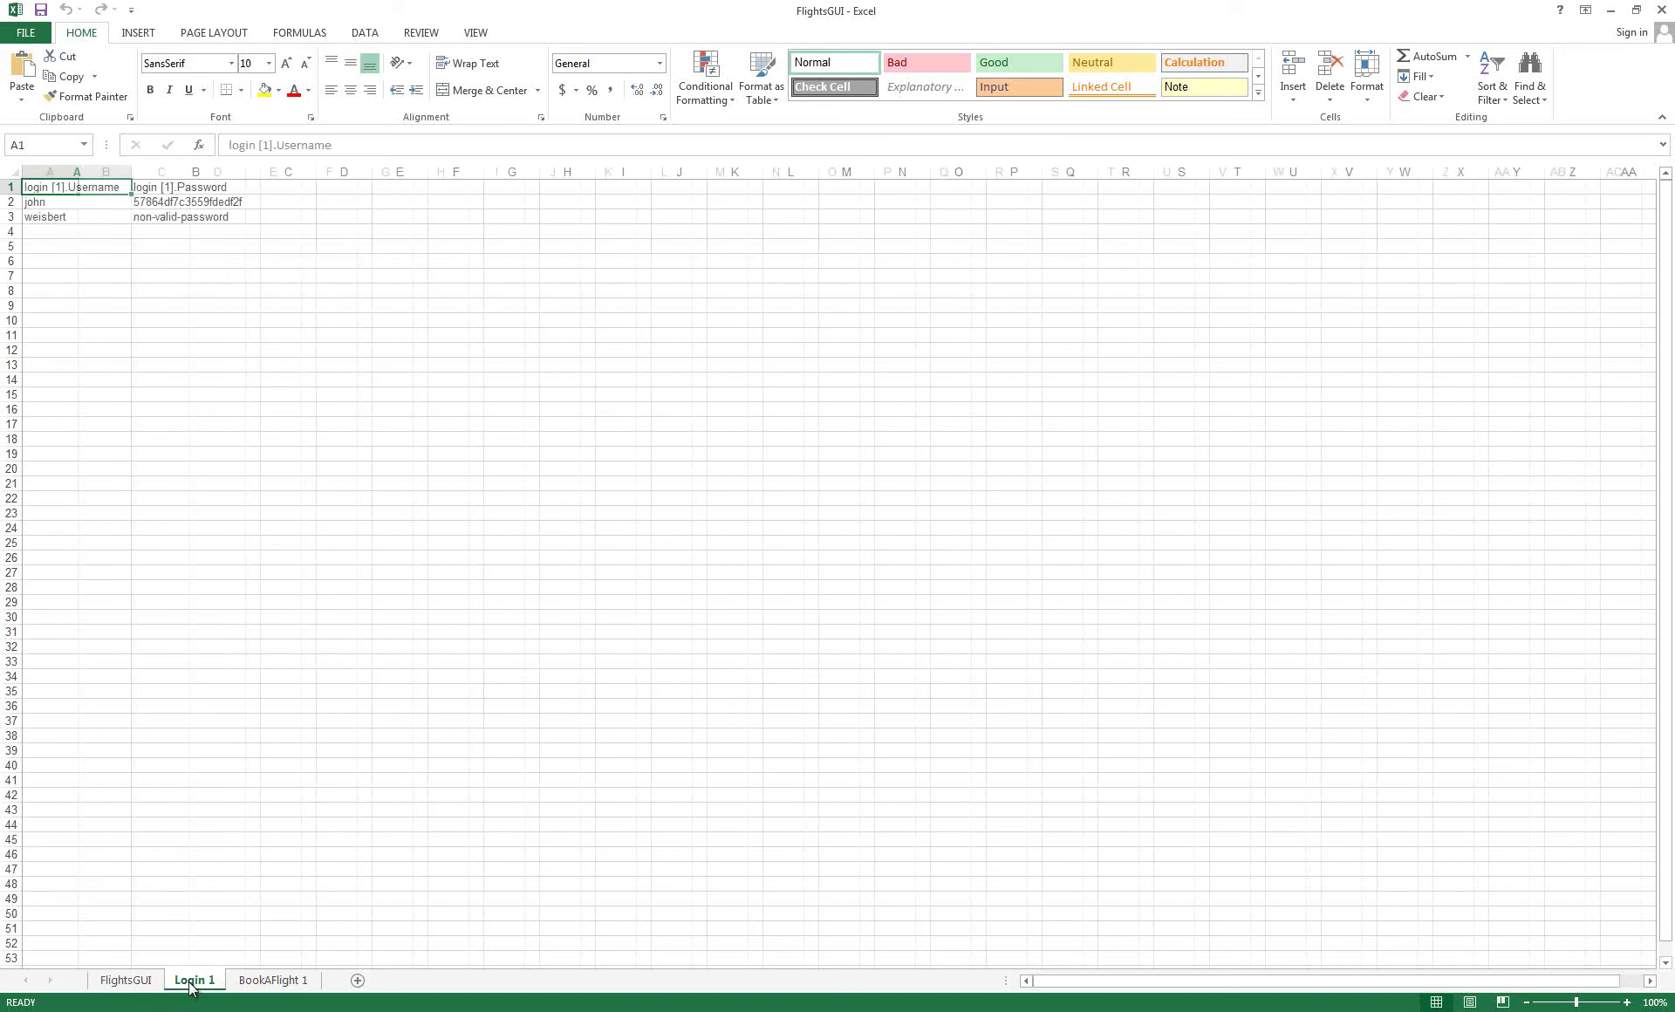
left_click(57, 229)
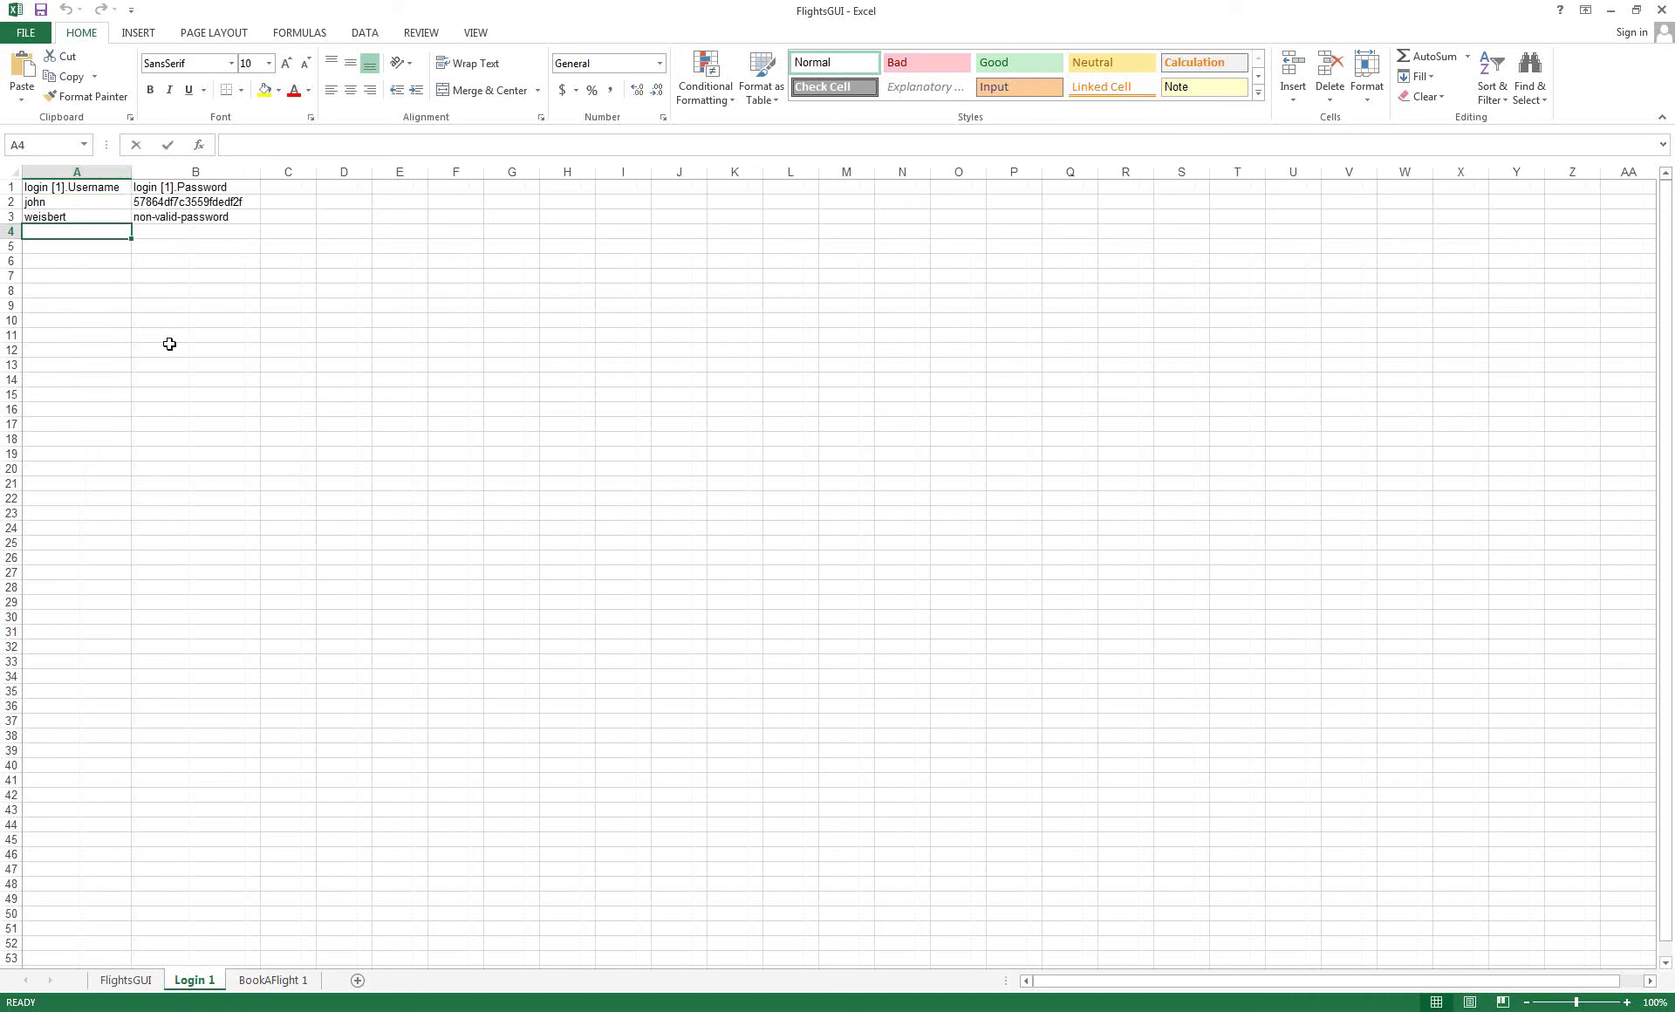
type("Jonnny")
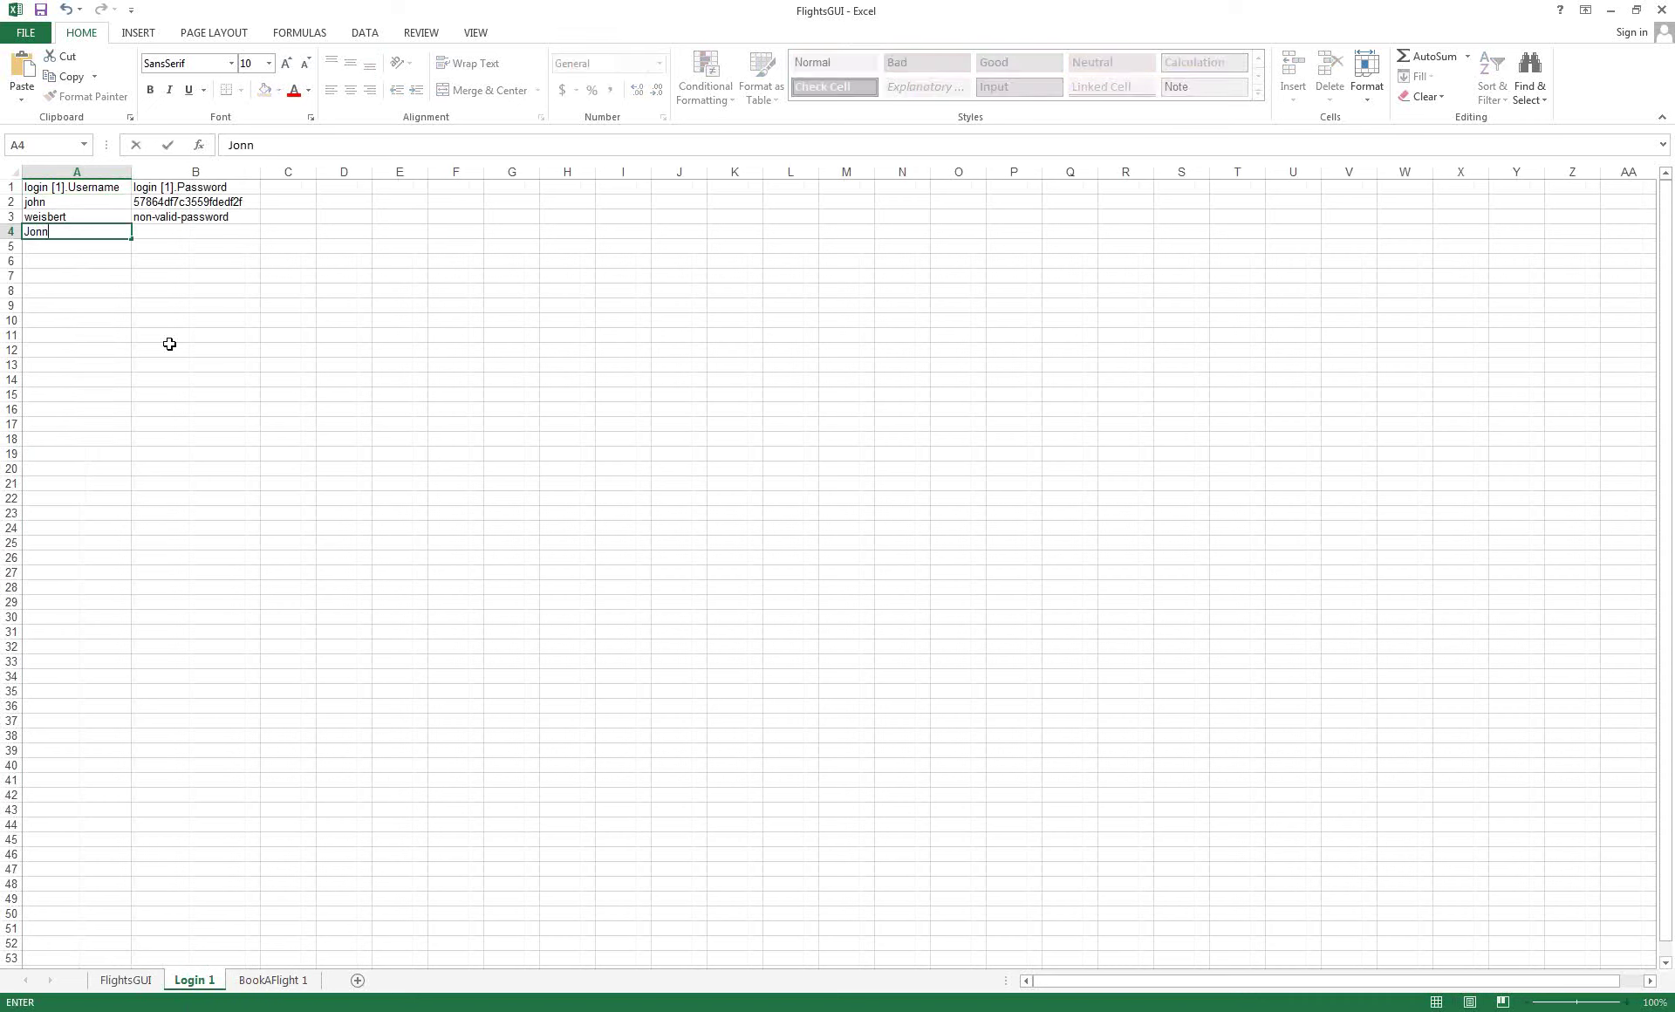
left_click(202, 231)
type("asdjfksaldfsdlk")
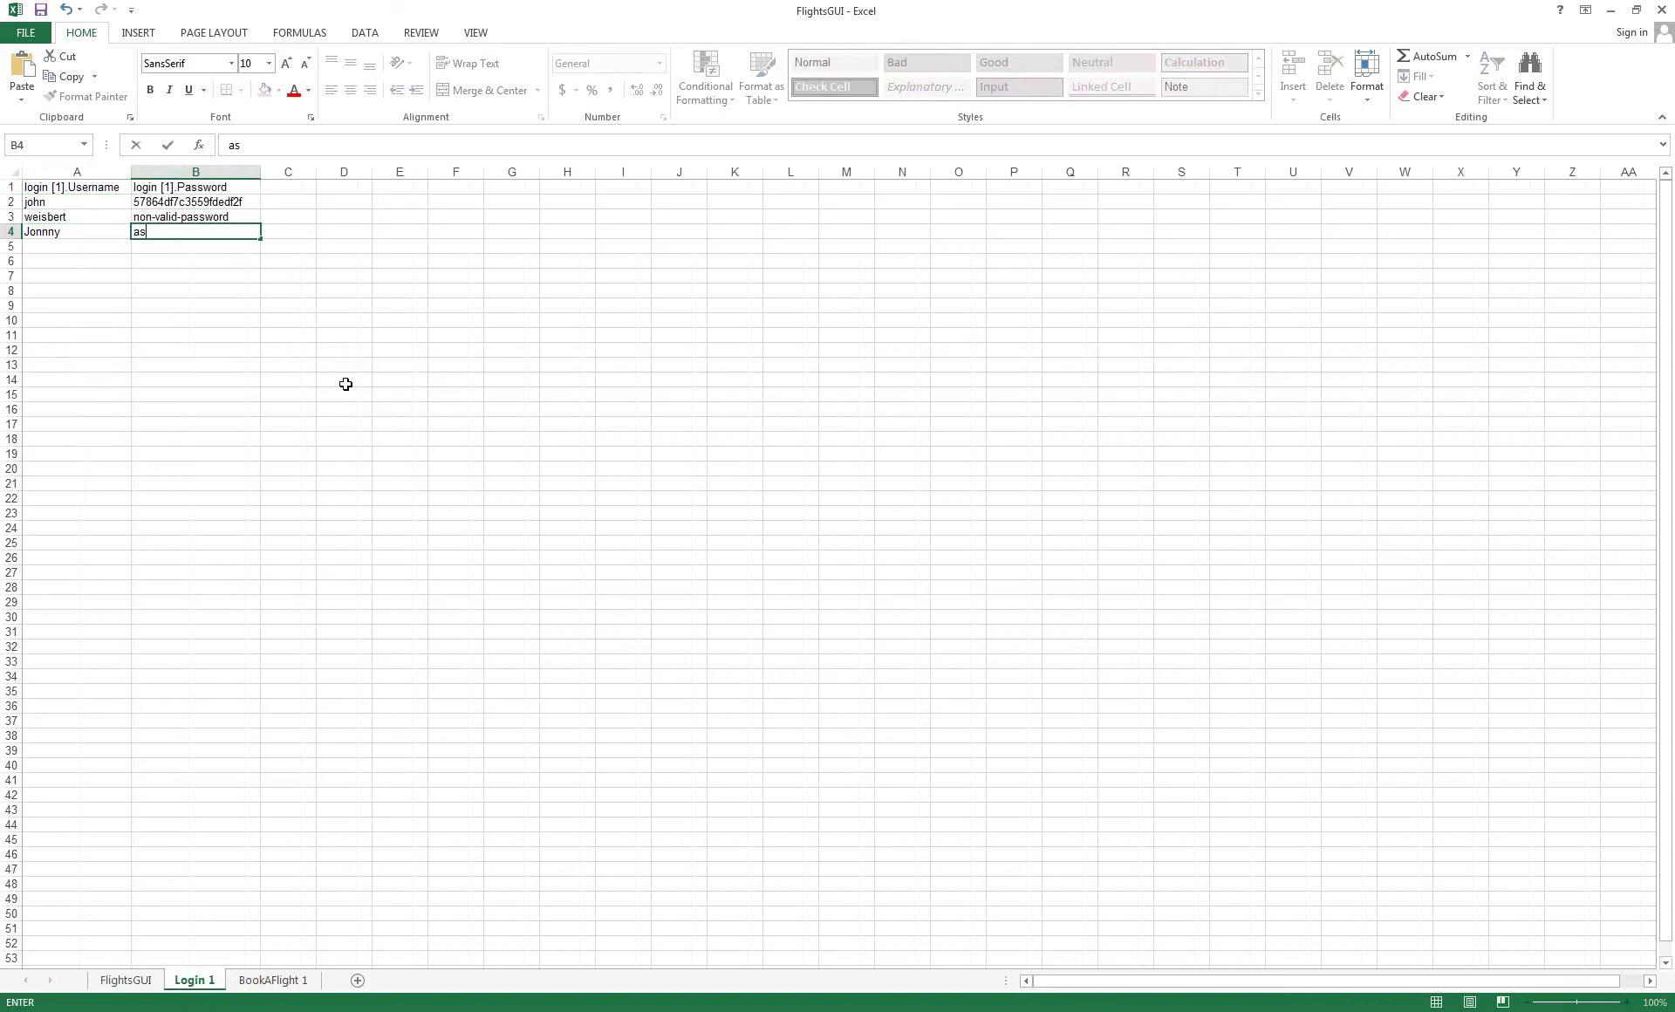
key("Return")
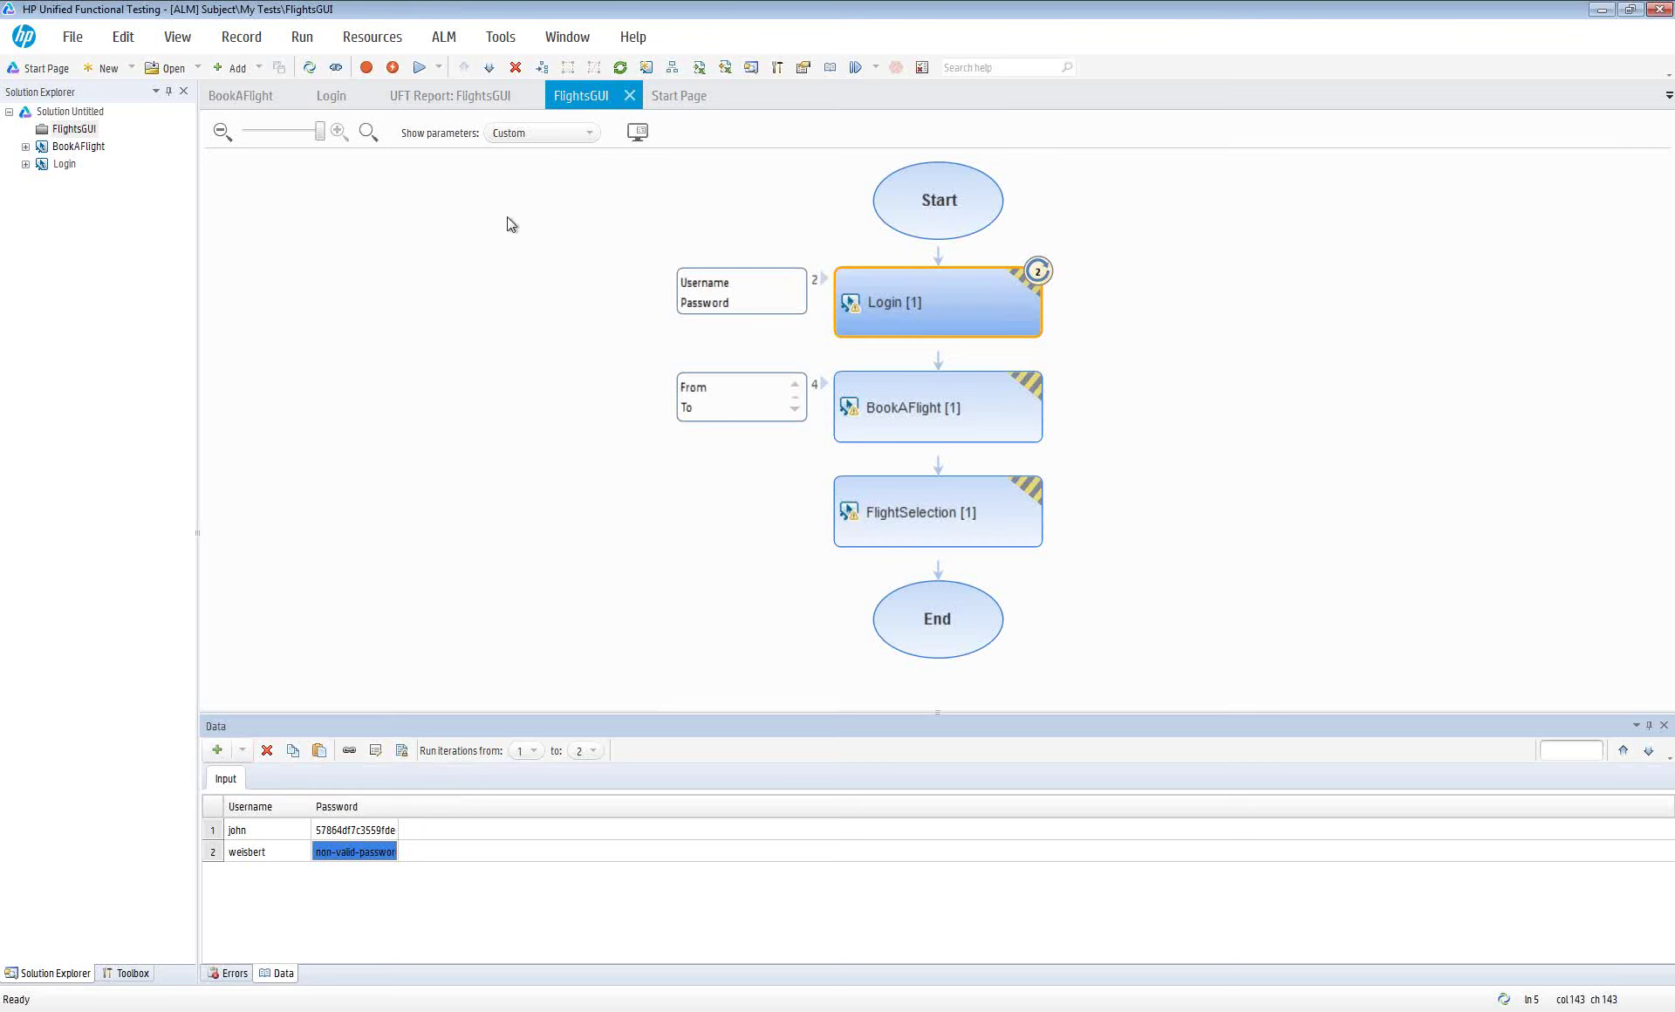
Import the iteration data back into the FlightsGUI test from the FlightsGUI Excel file on the desktop, overriding the existing values
left_click(725, 66)
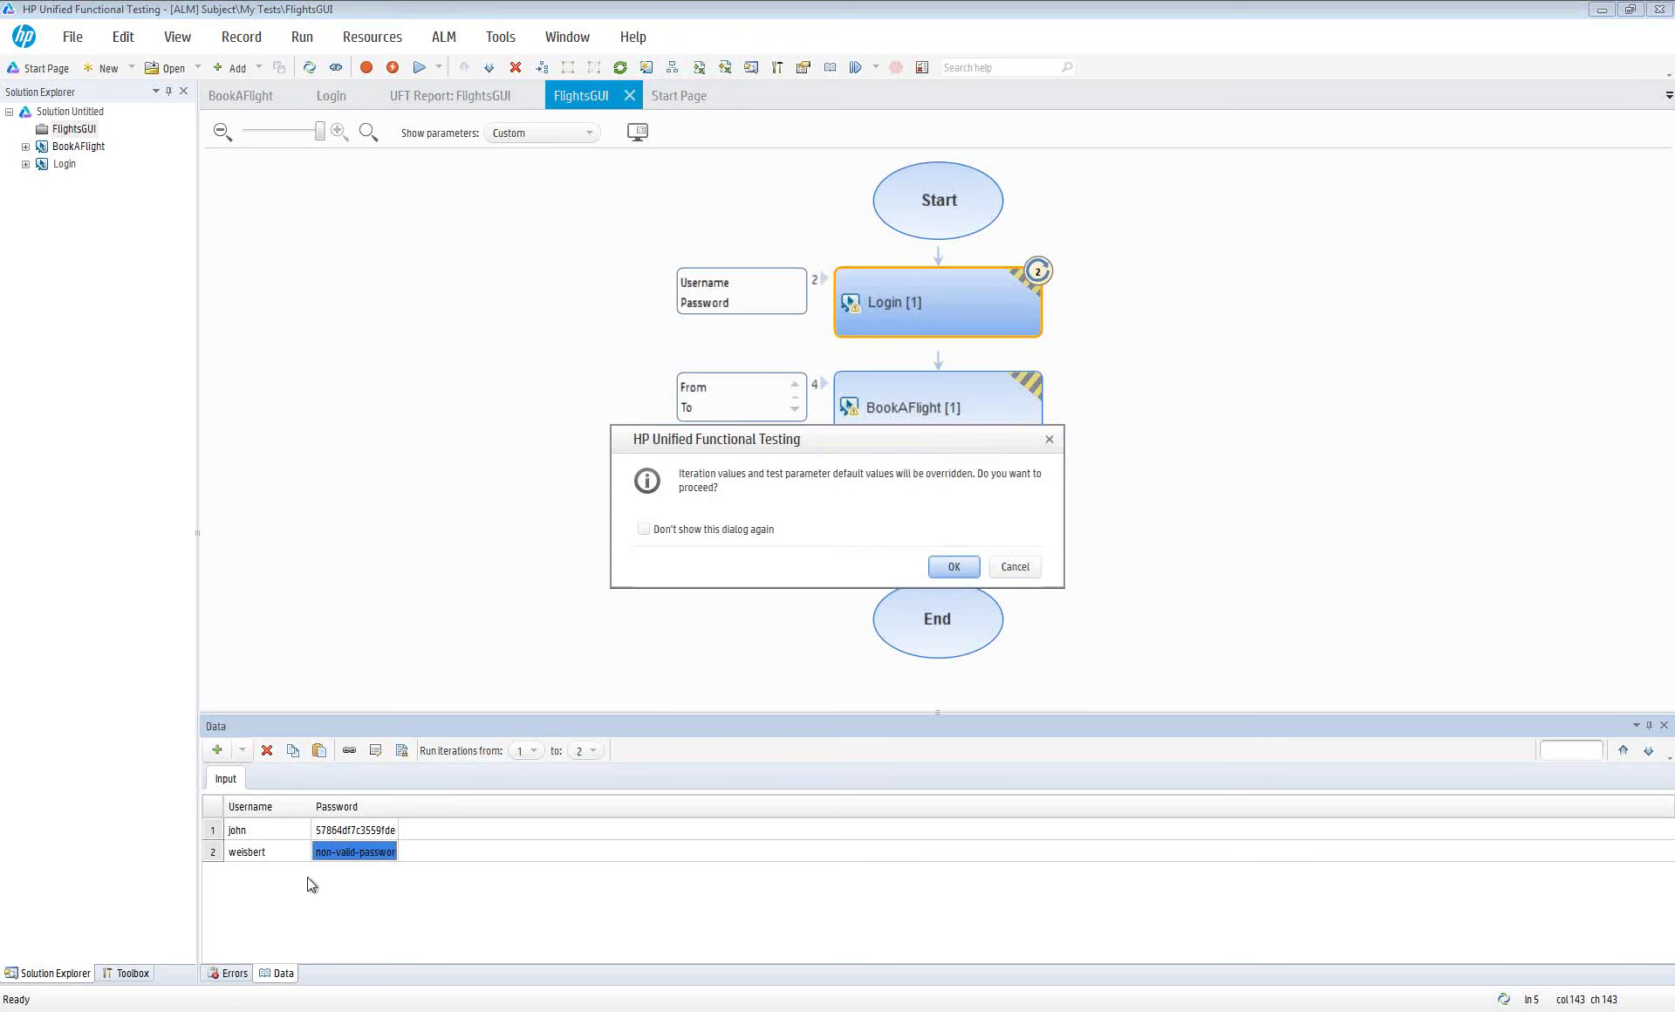
left_click(953, 567)
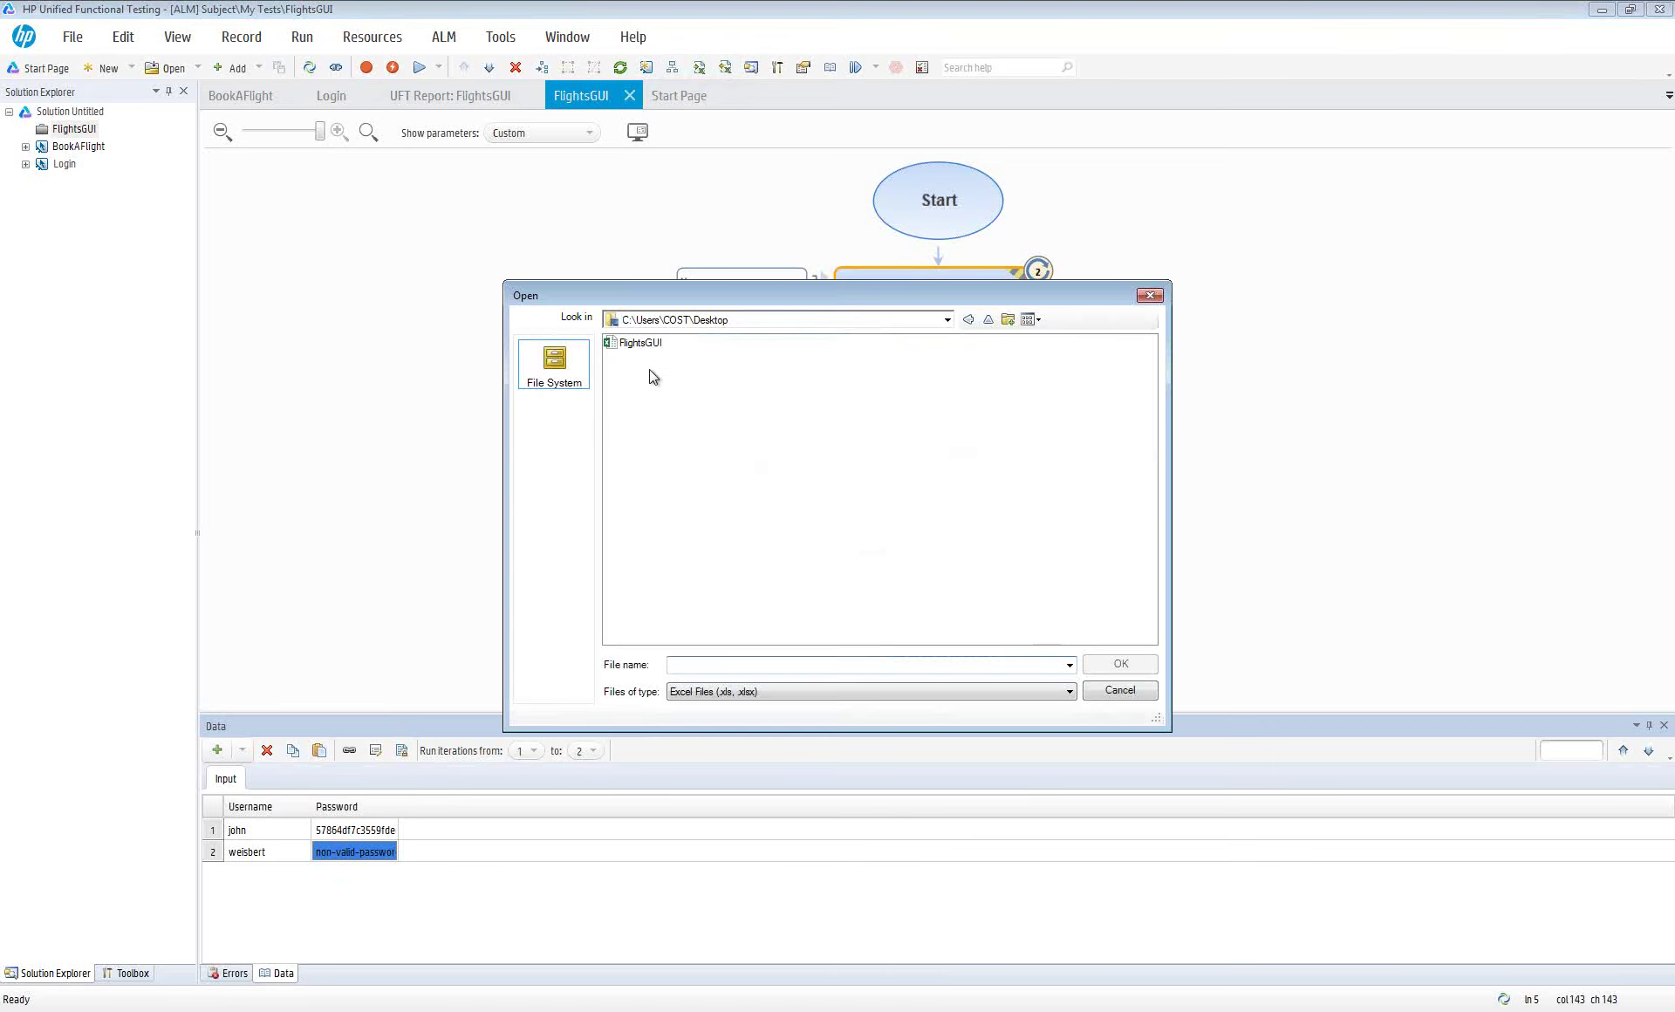
double_click(646, 345)
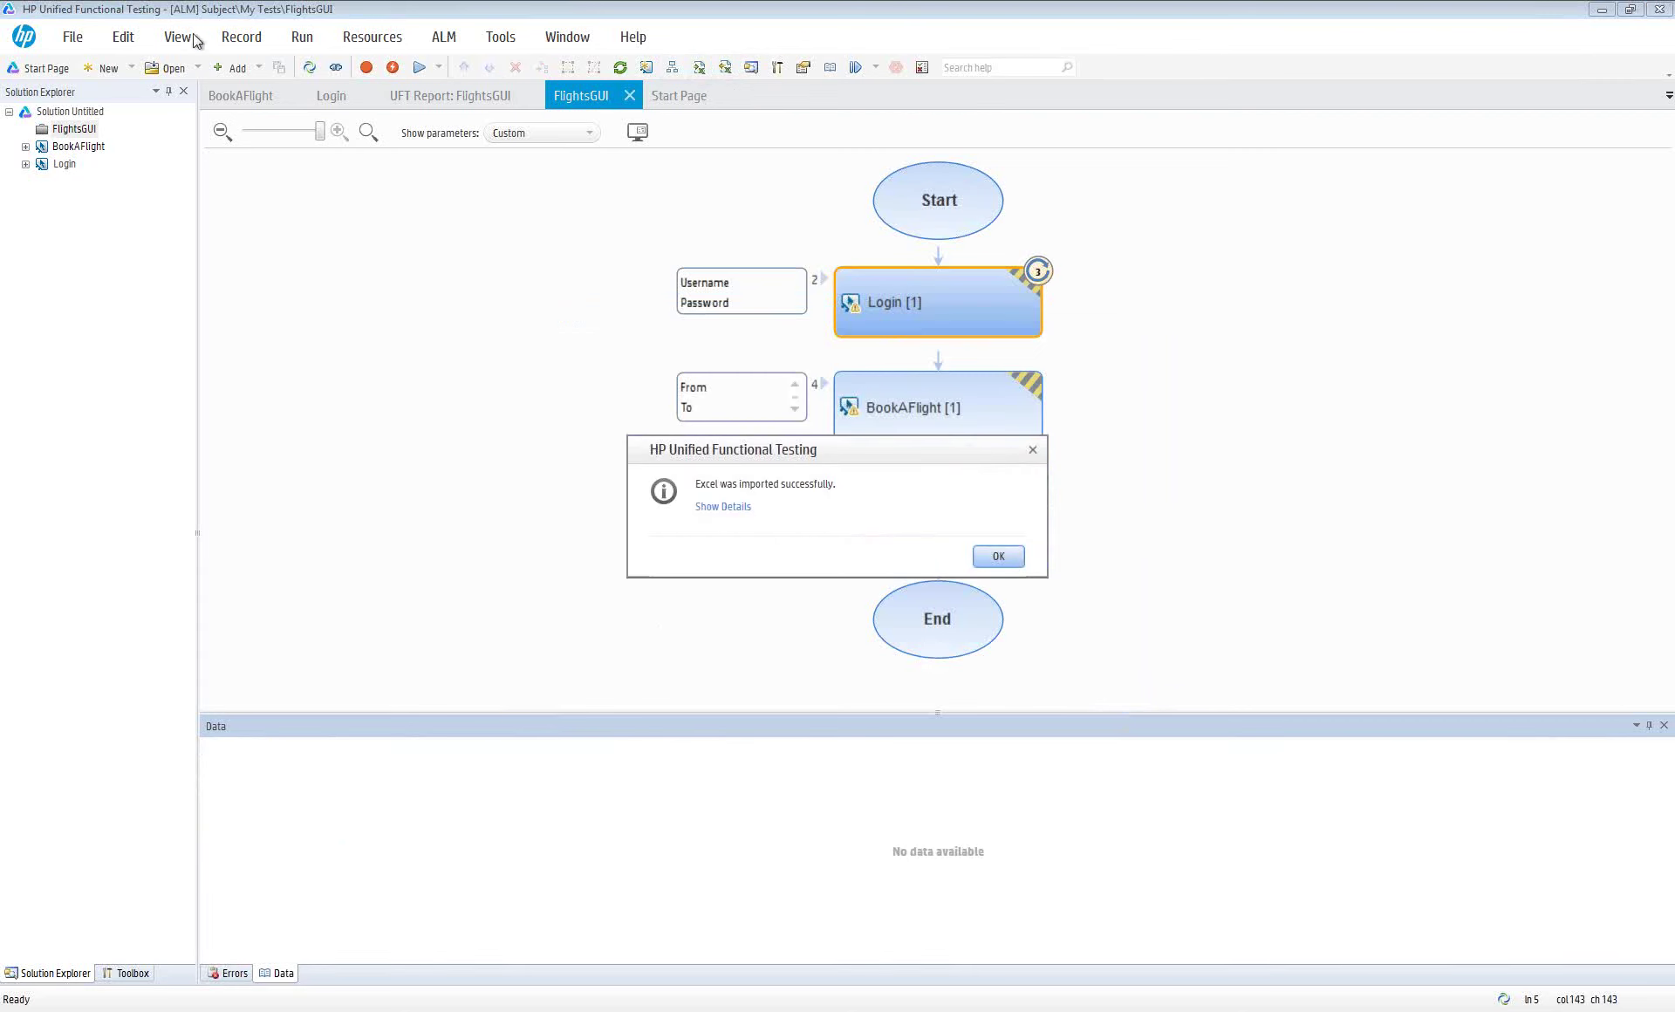
left_click(1000, 556)
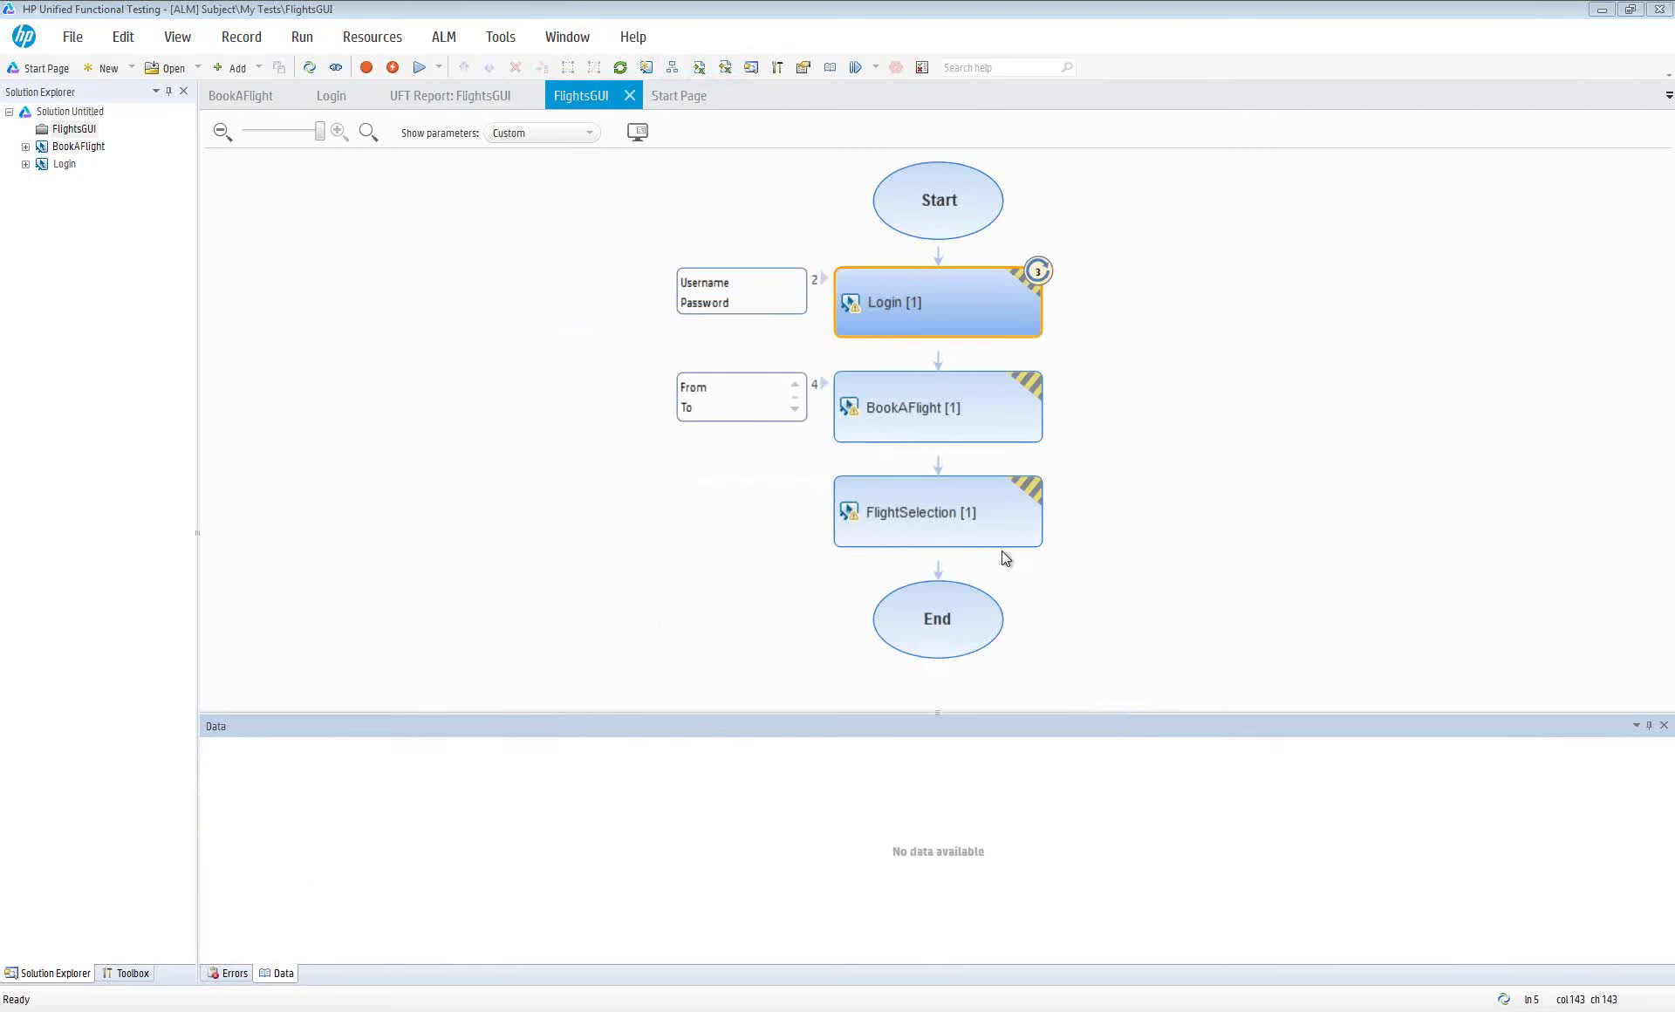
Examine the imported iterations in the Login component's input data, including the third row's username and password
left_click(177, 36)
left_click(203, 140)
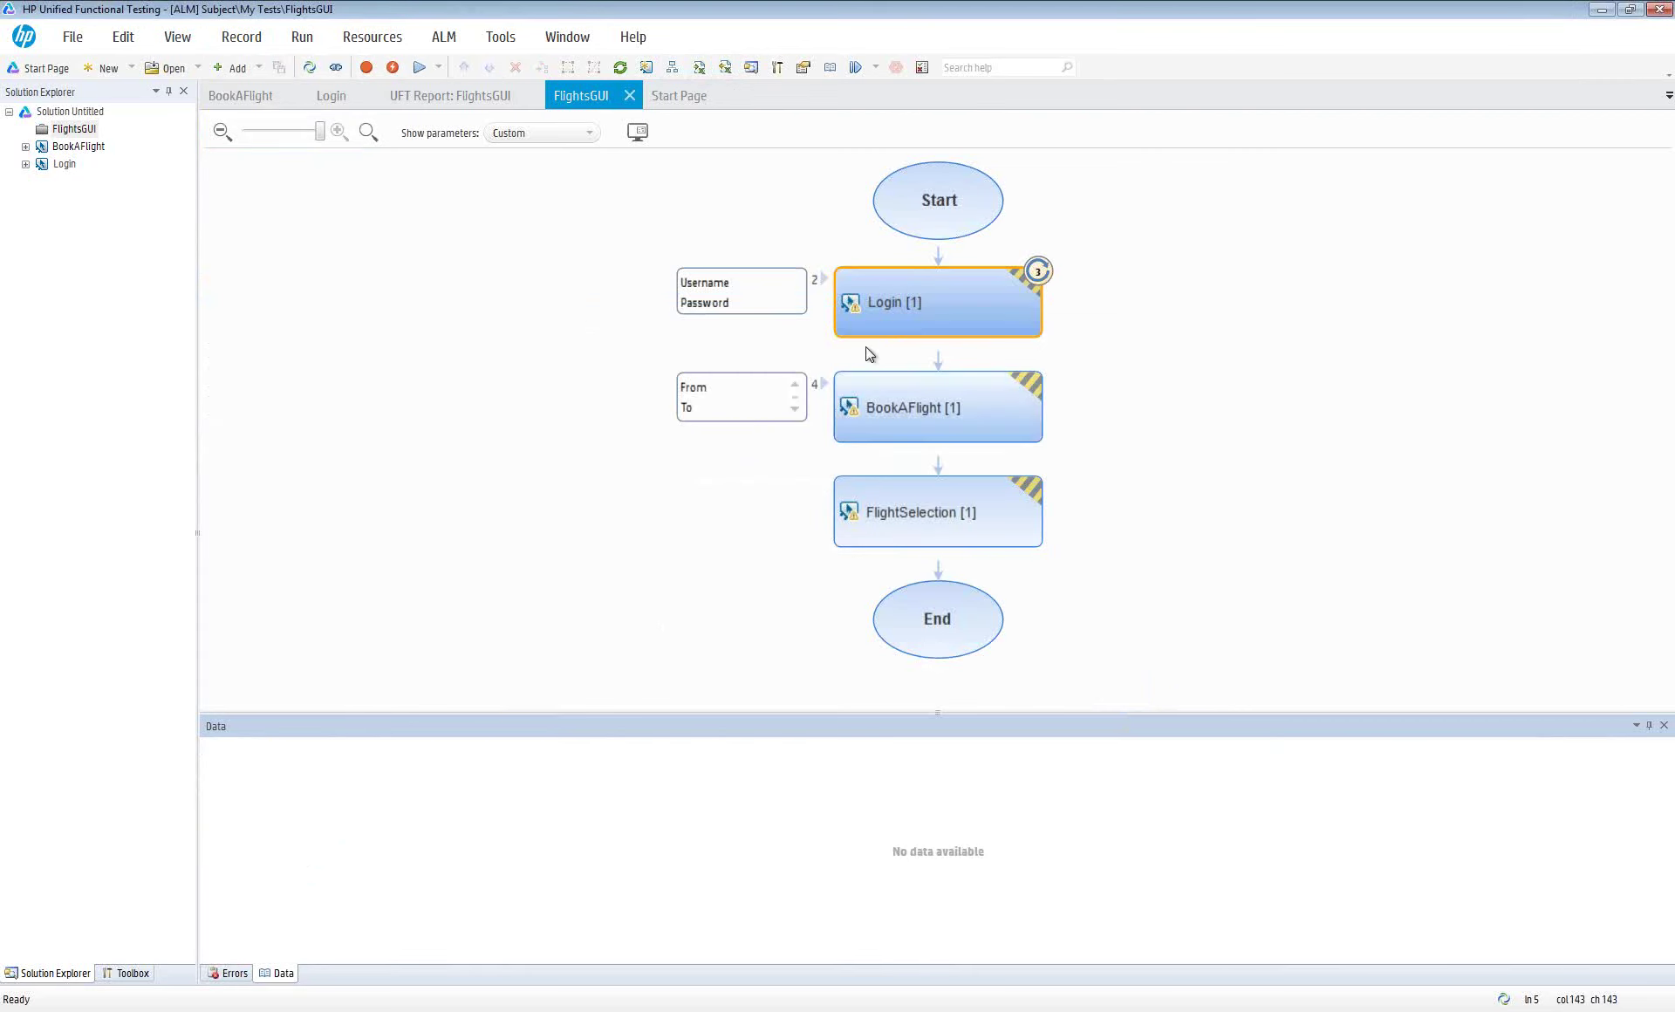
left_click(915, 324)
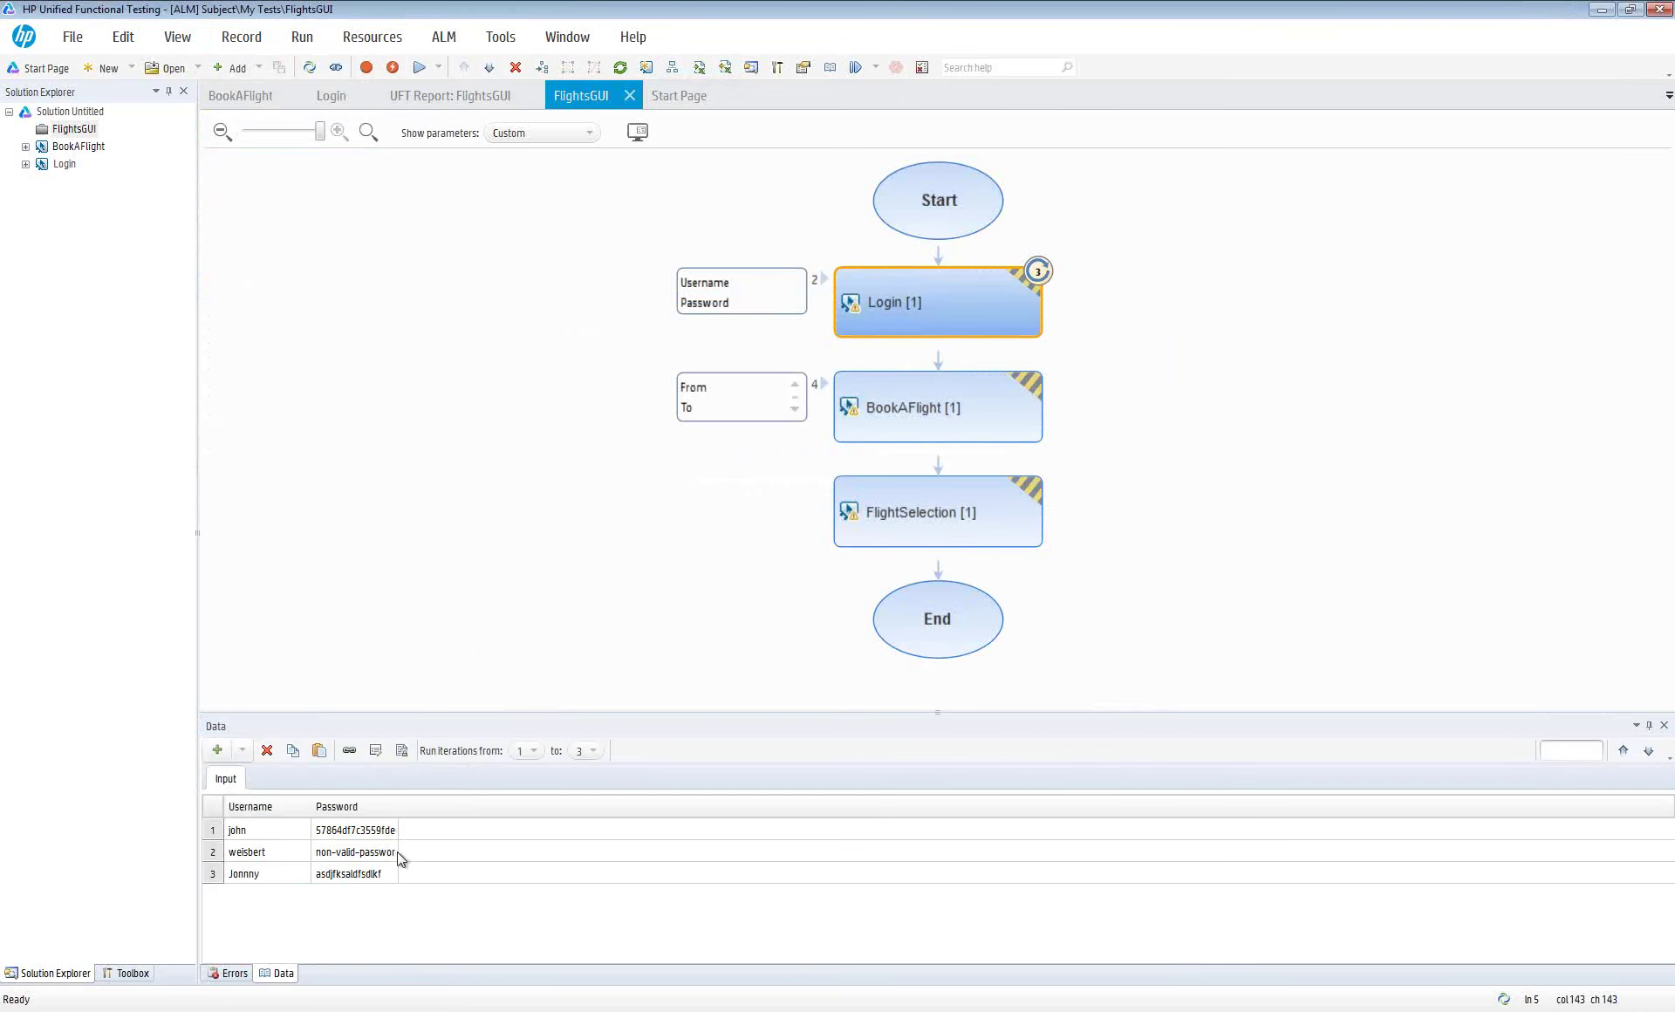
left_click(250, 874)
left_click(363, 875)
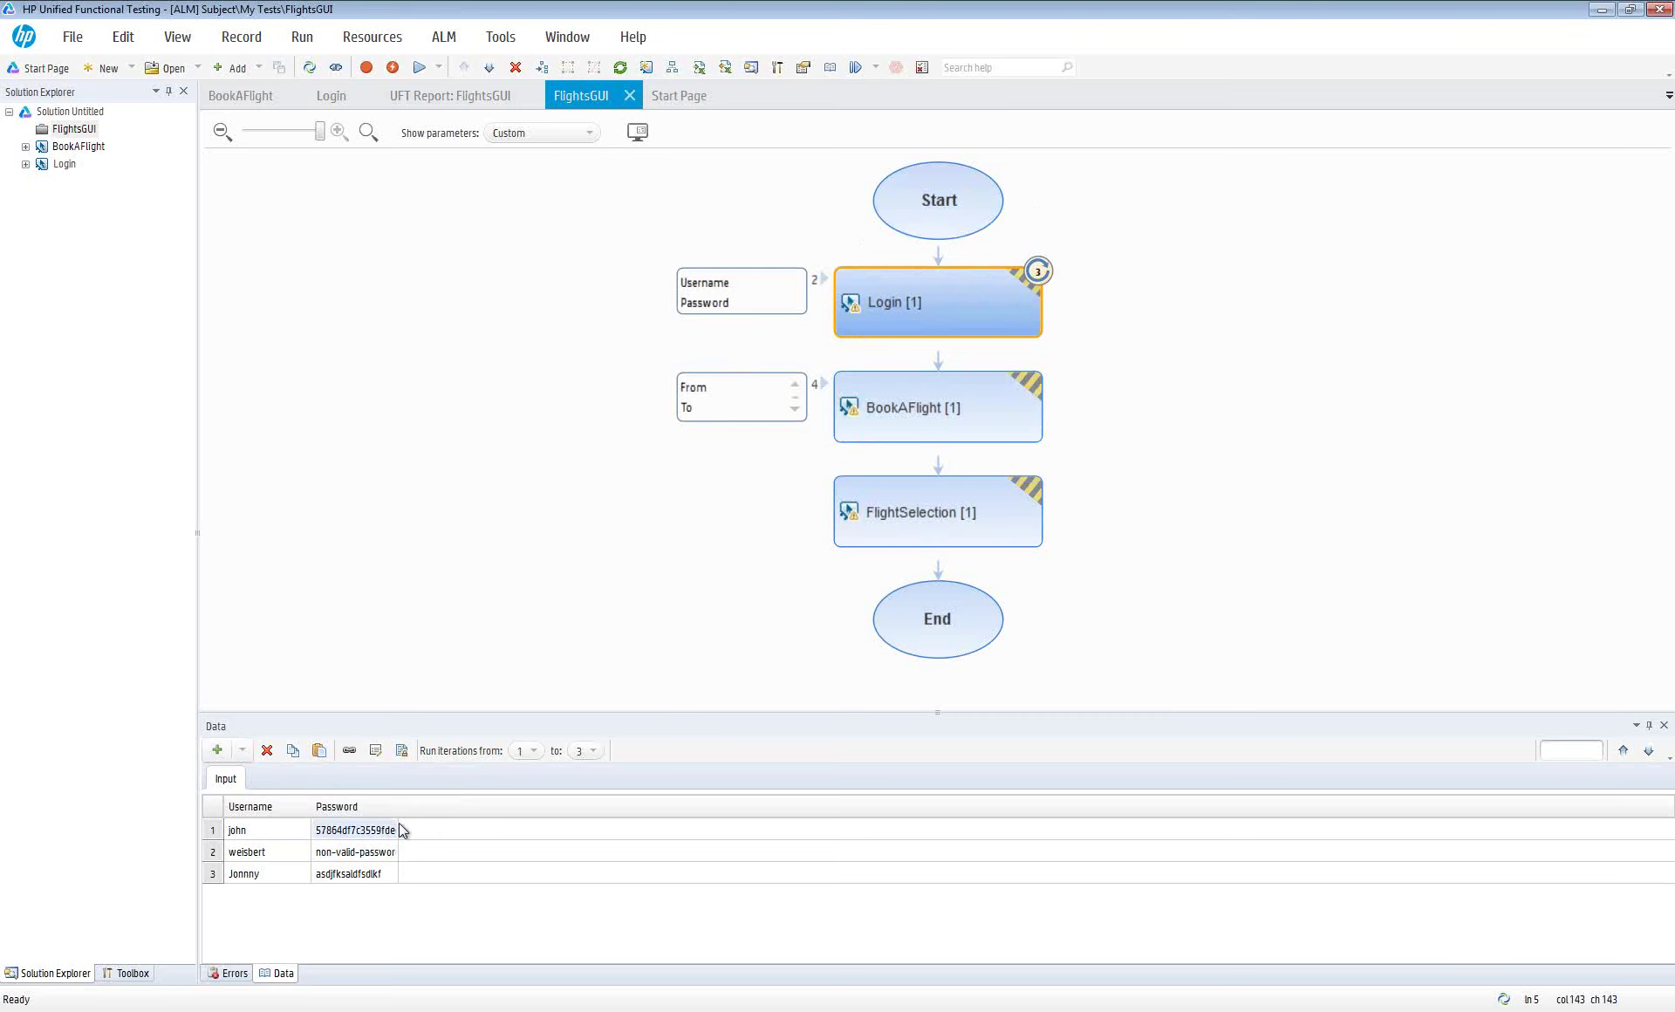
Widen the Password column in Login's iteration data and display a widened view of the Login component's parameter properties
left_click_drag(398, 806, 460, 806)
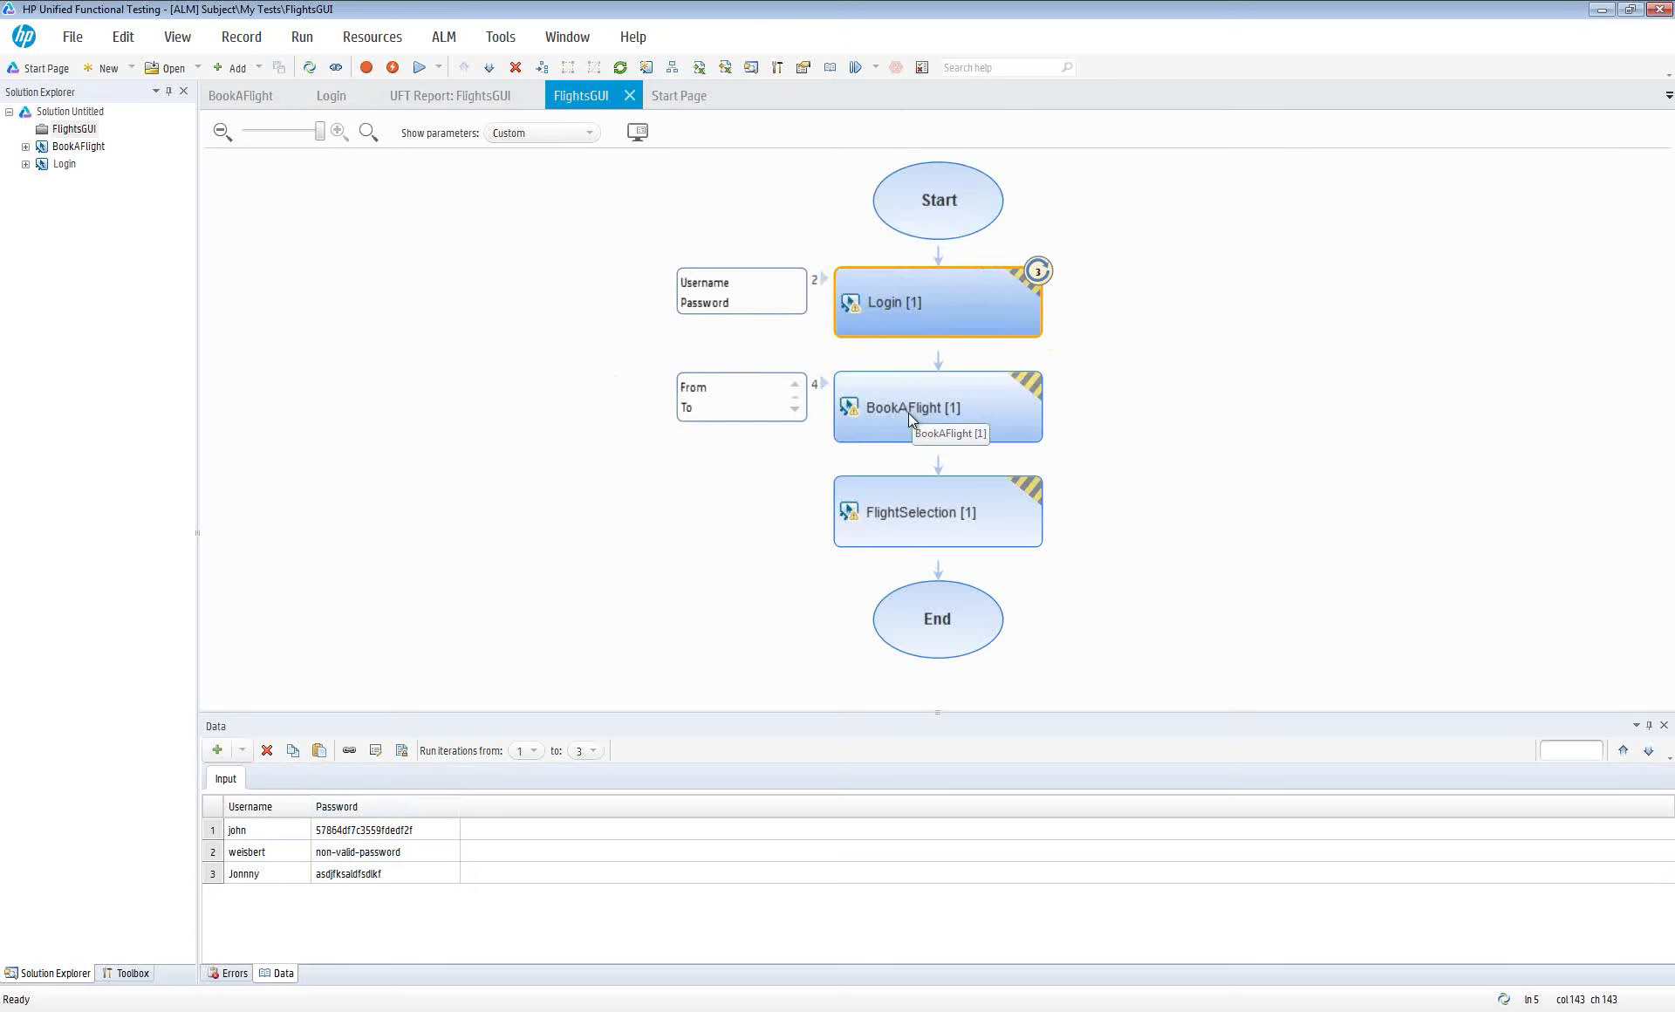
left_click(75, 130)
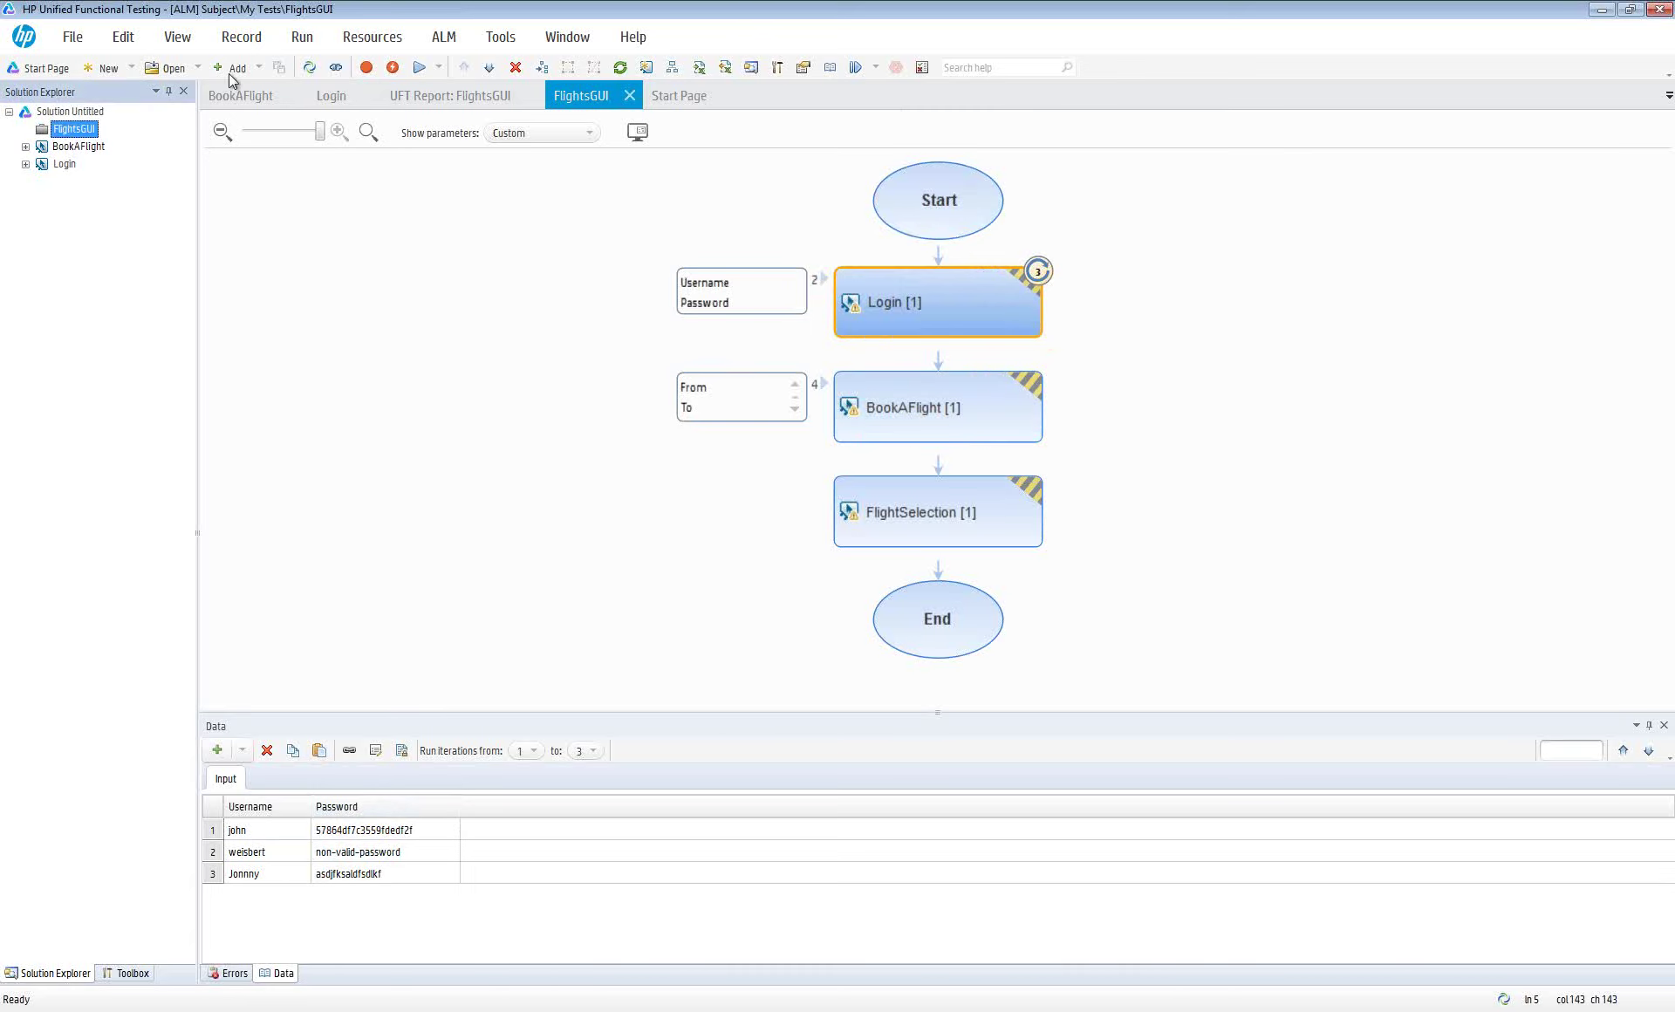
left_click(183, 45)
left_click(214, 72)
left_click(888, 296)
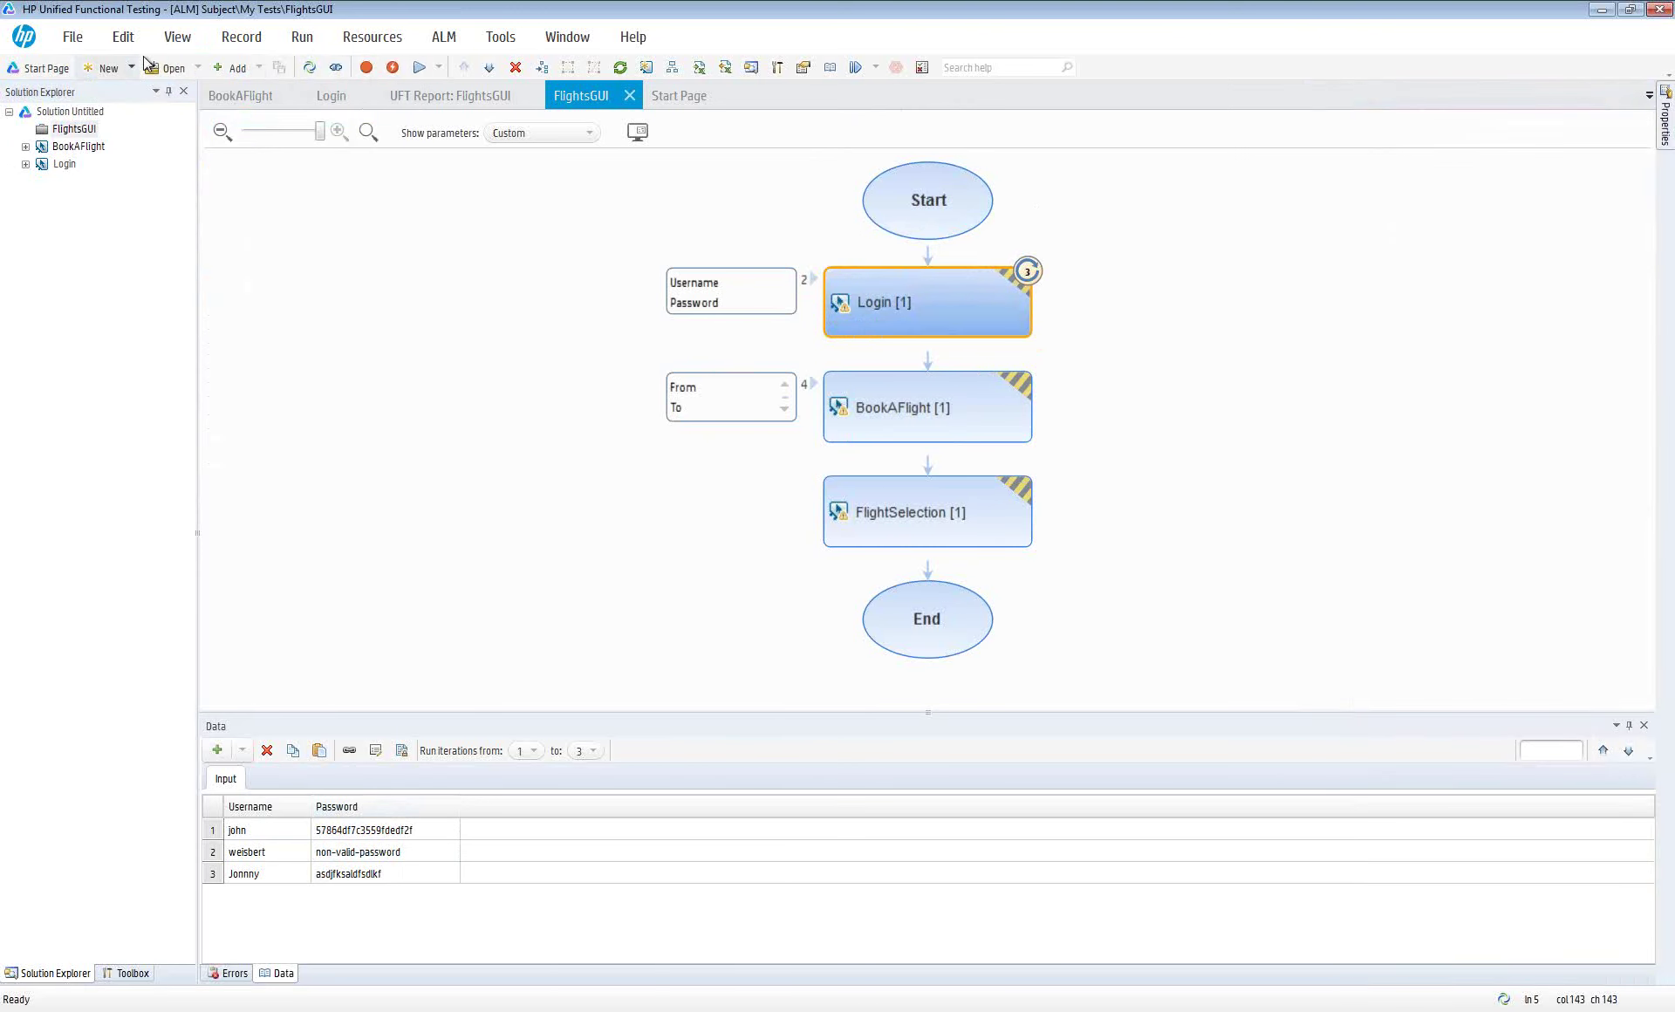
left_click(177, 36)
left_click(214, 113)
left_click(1563, 117)
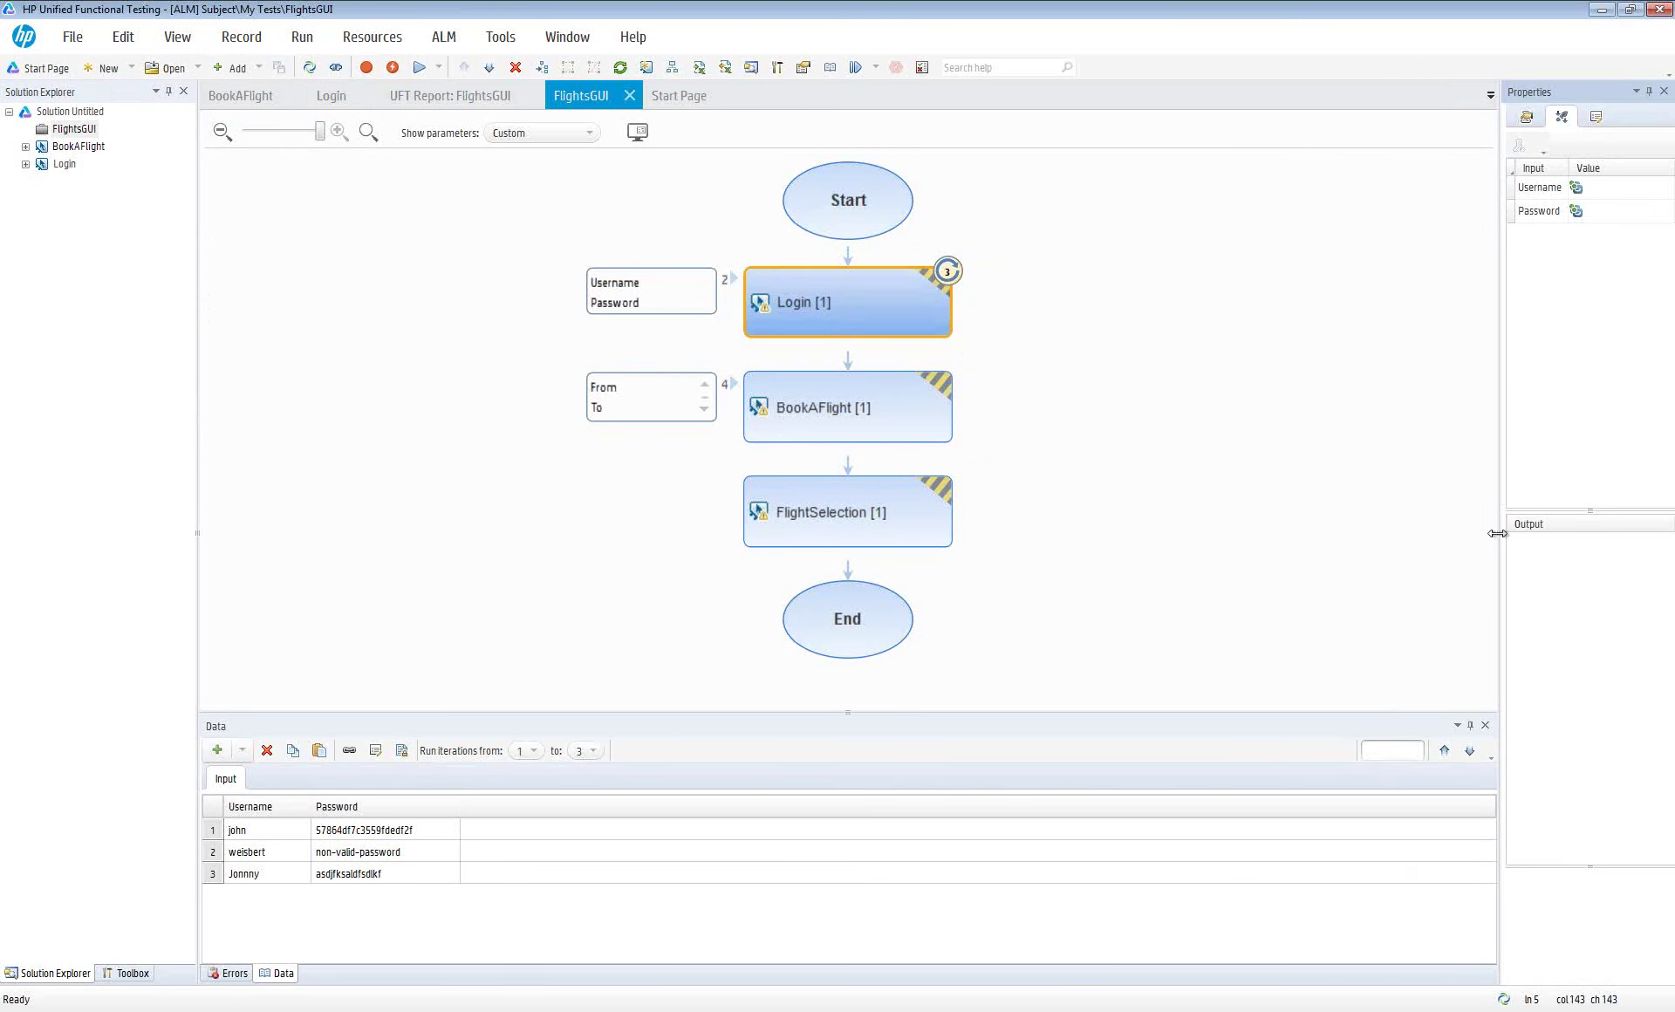
left_click_drag(1498, 532, 1405, 532)
Promote the Login component's Username and Password to test-level parameters and show them on the Start node
left_click(1447, 188)
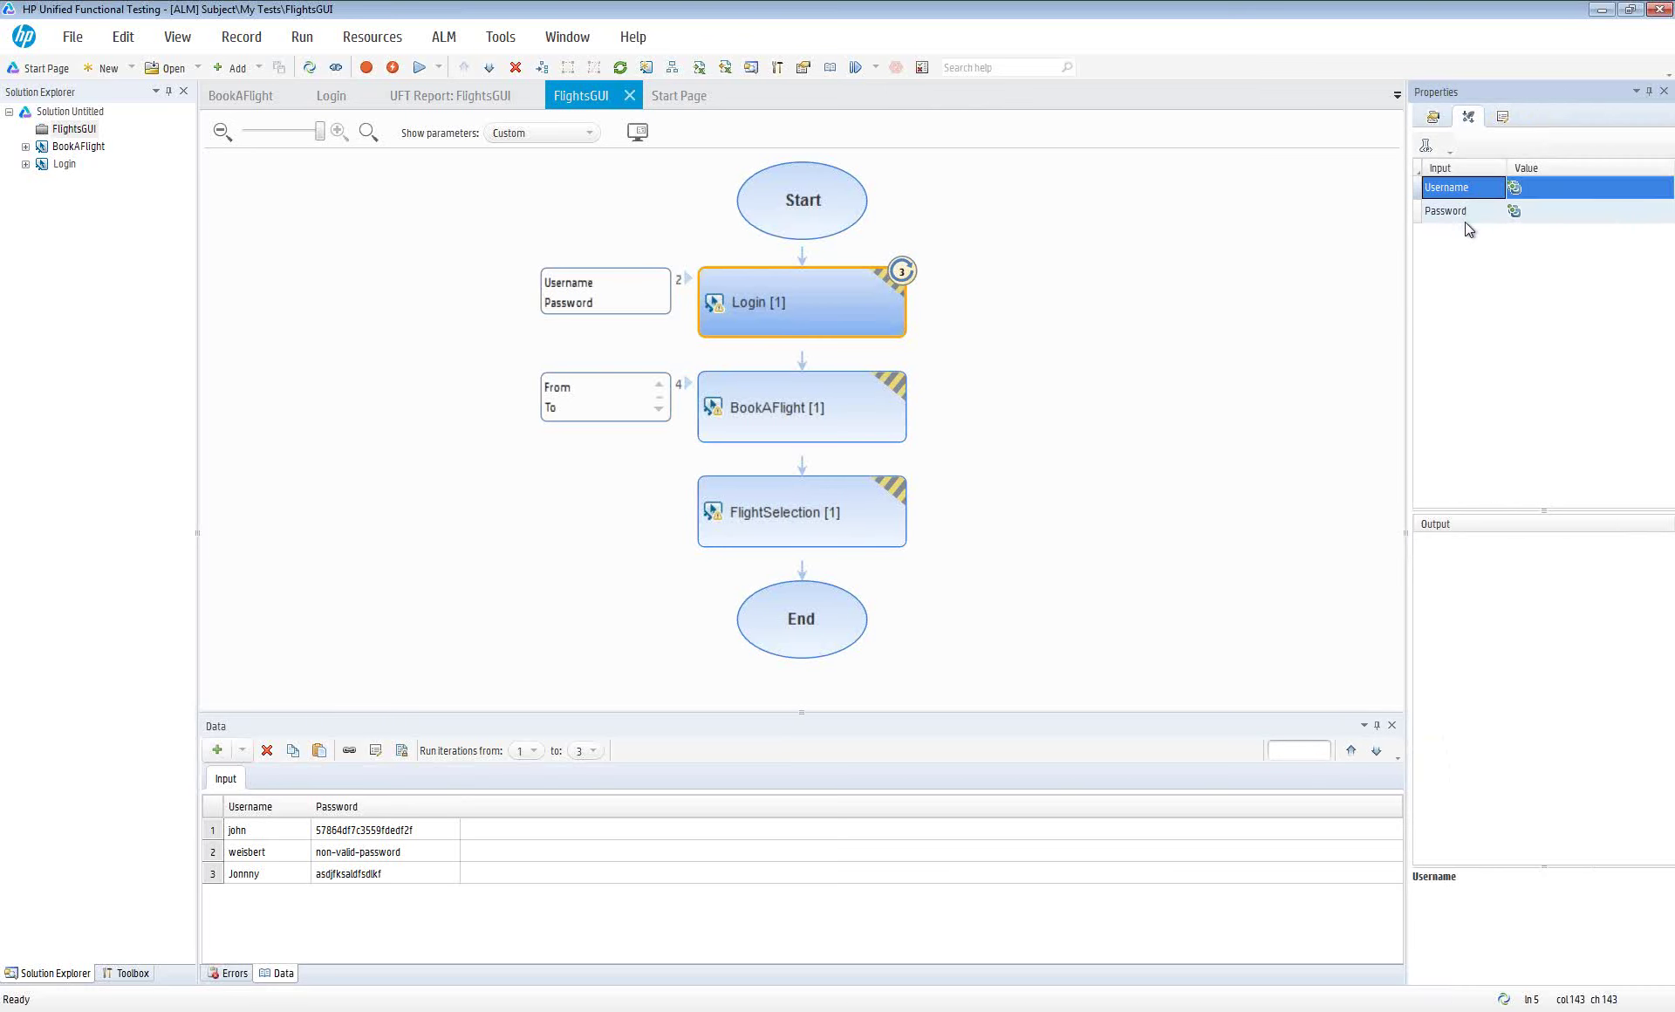
left_click(1462, 214, "shift")
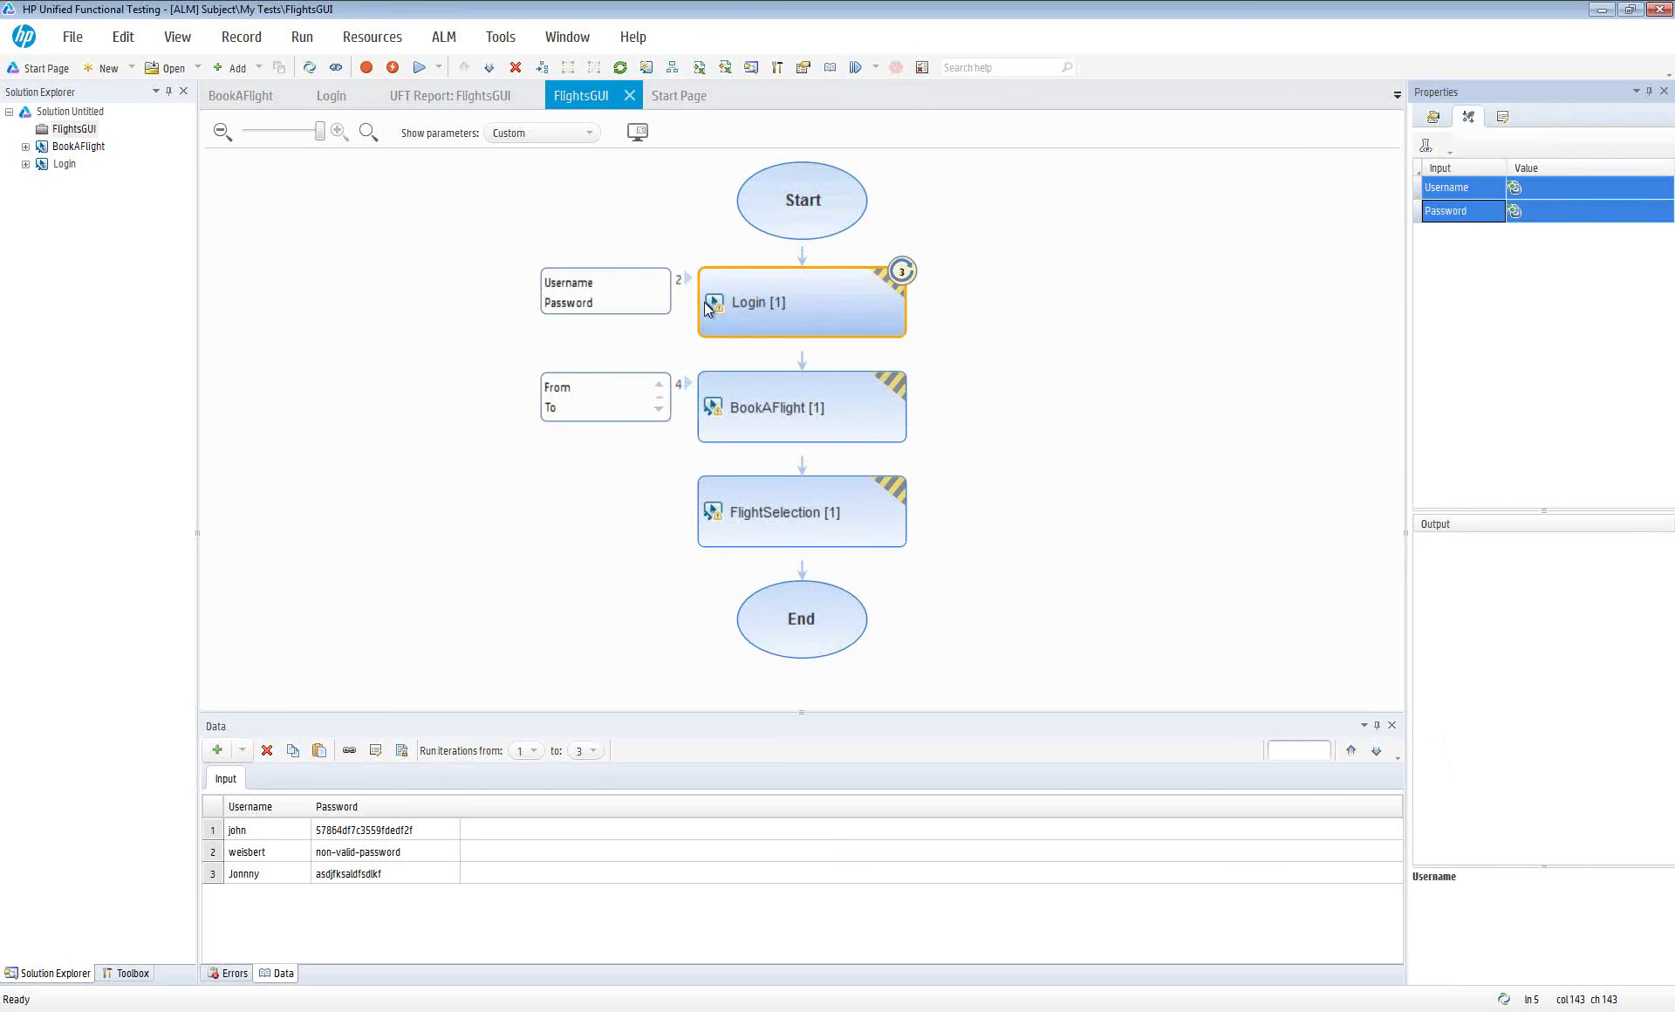
left_click(1427, 150)
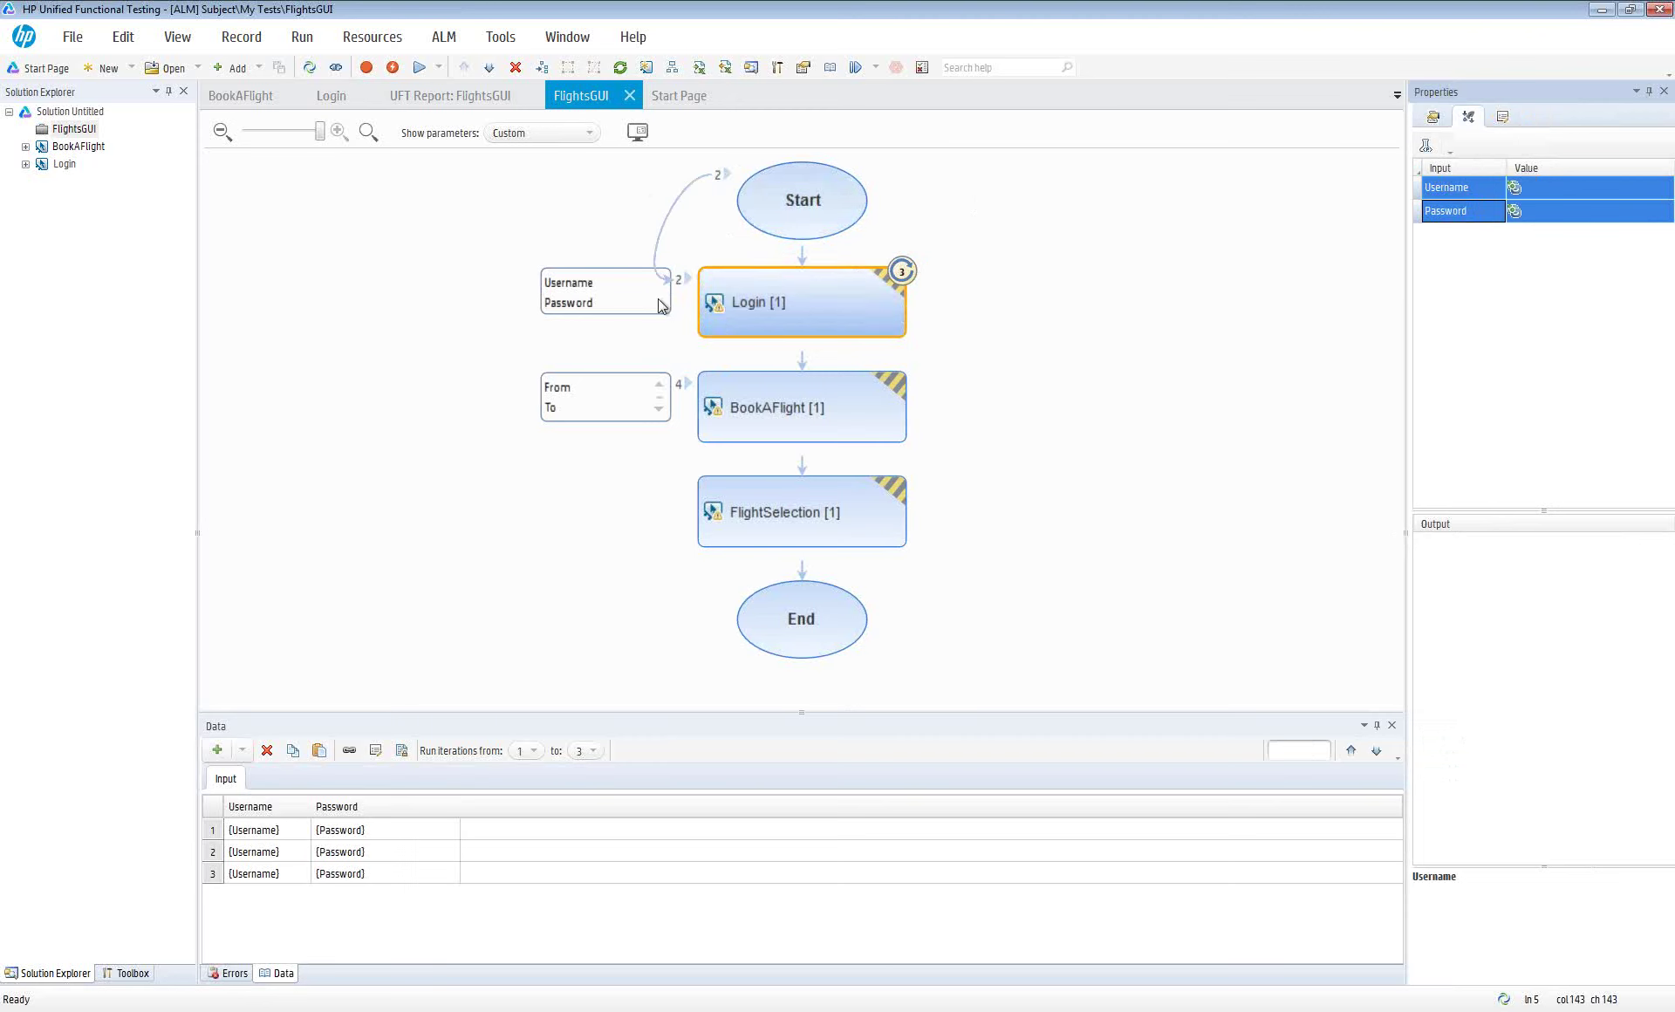
left_click(724, 178)
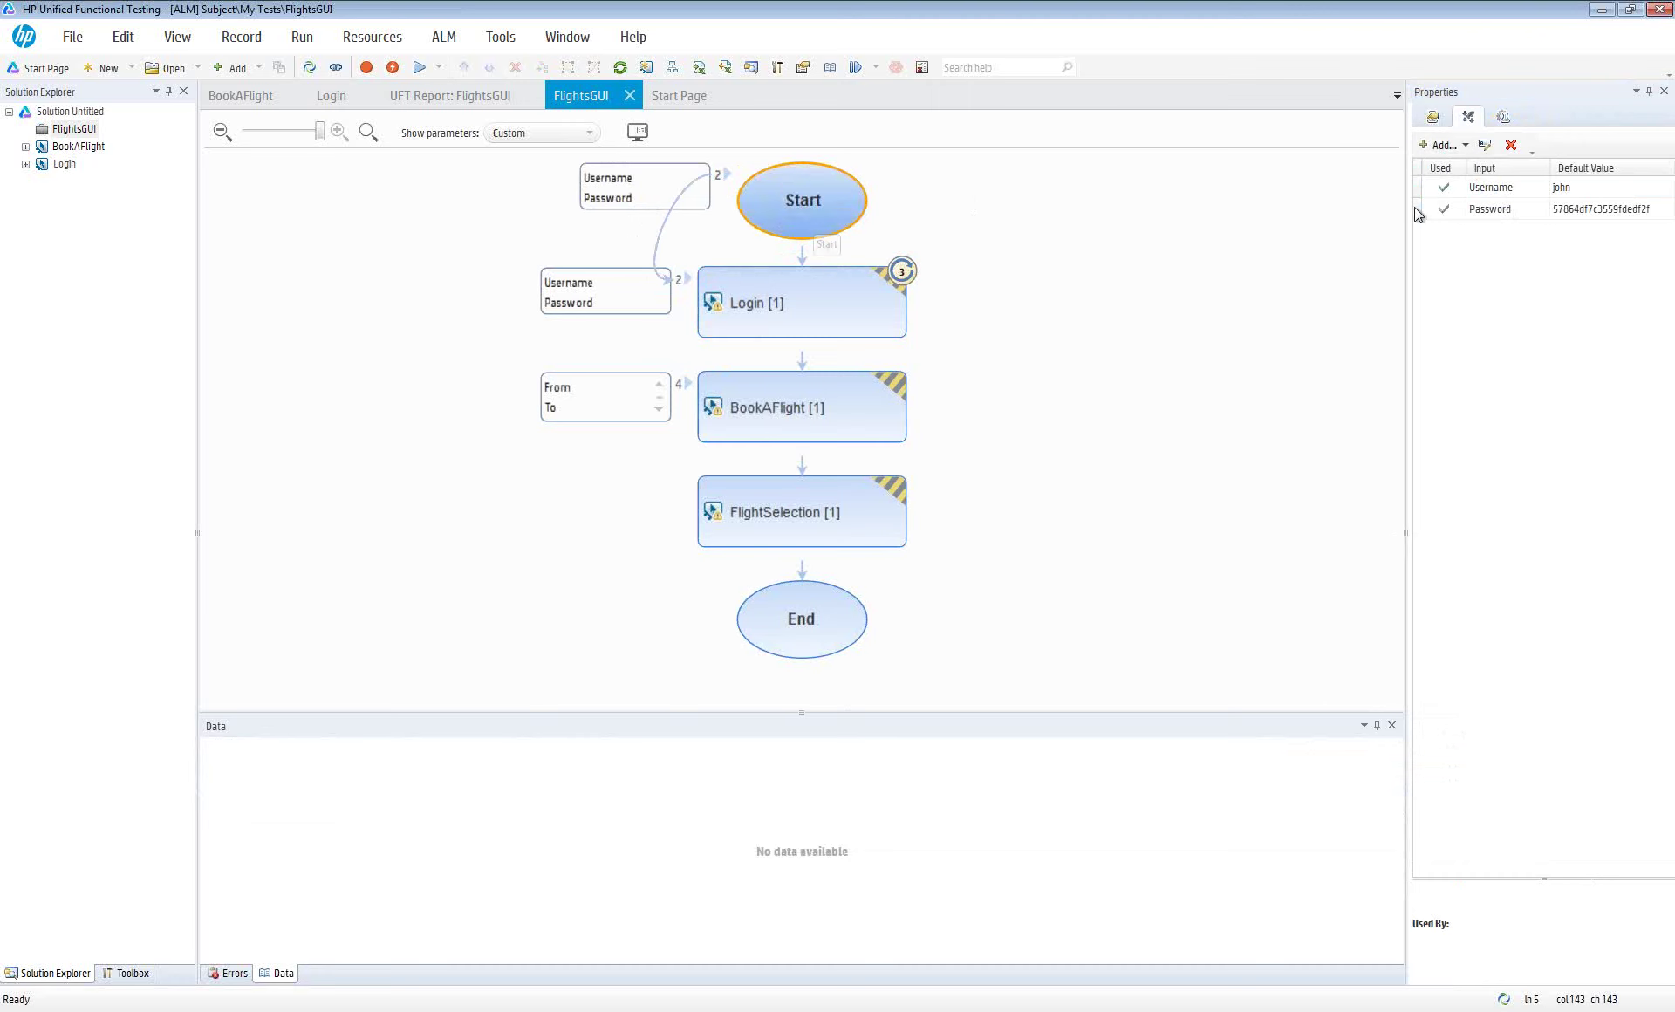
Promote the BookAFlight component's From, To, Date and Class parameters to the test level
left_click(739, 397)
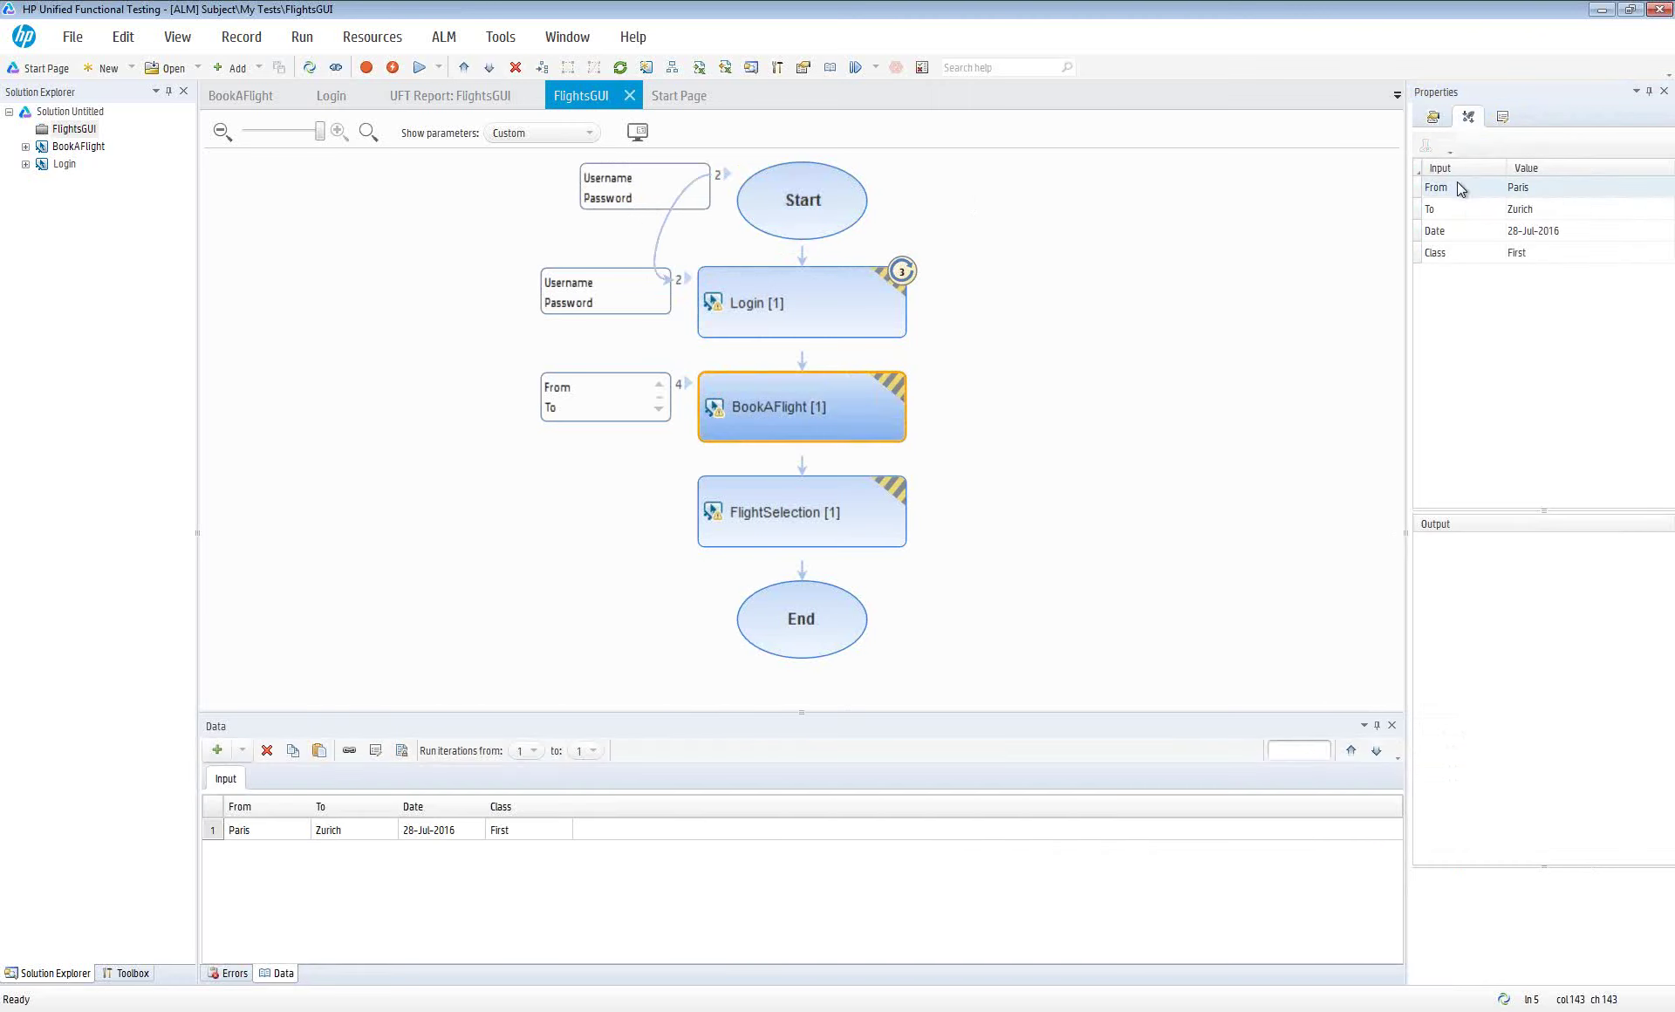
left_click_drag(1463, 187, 1463, 258)
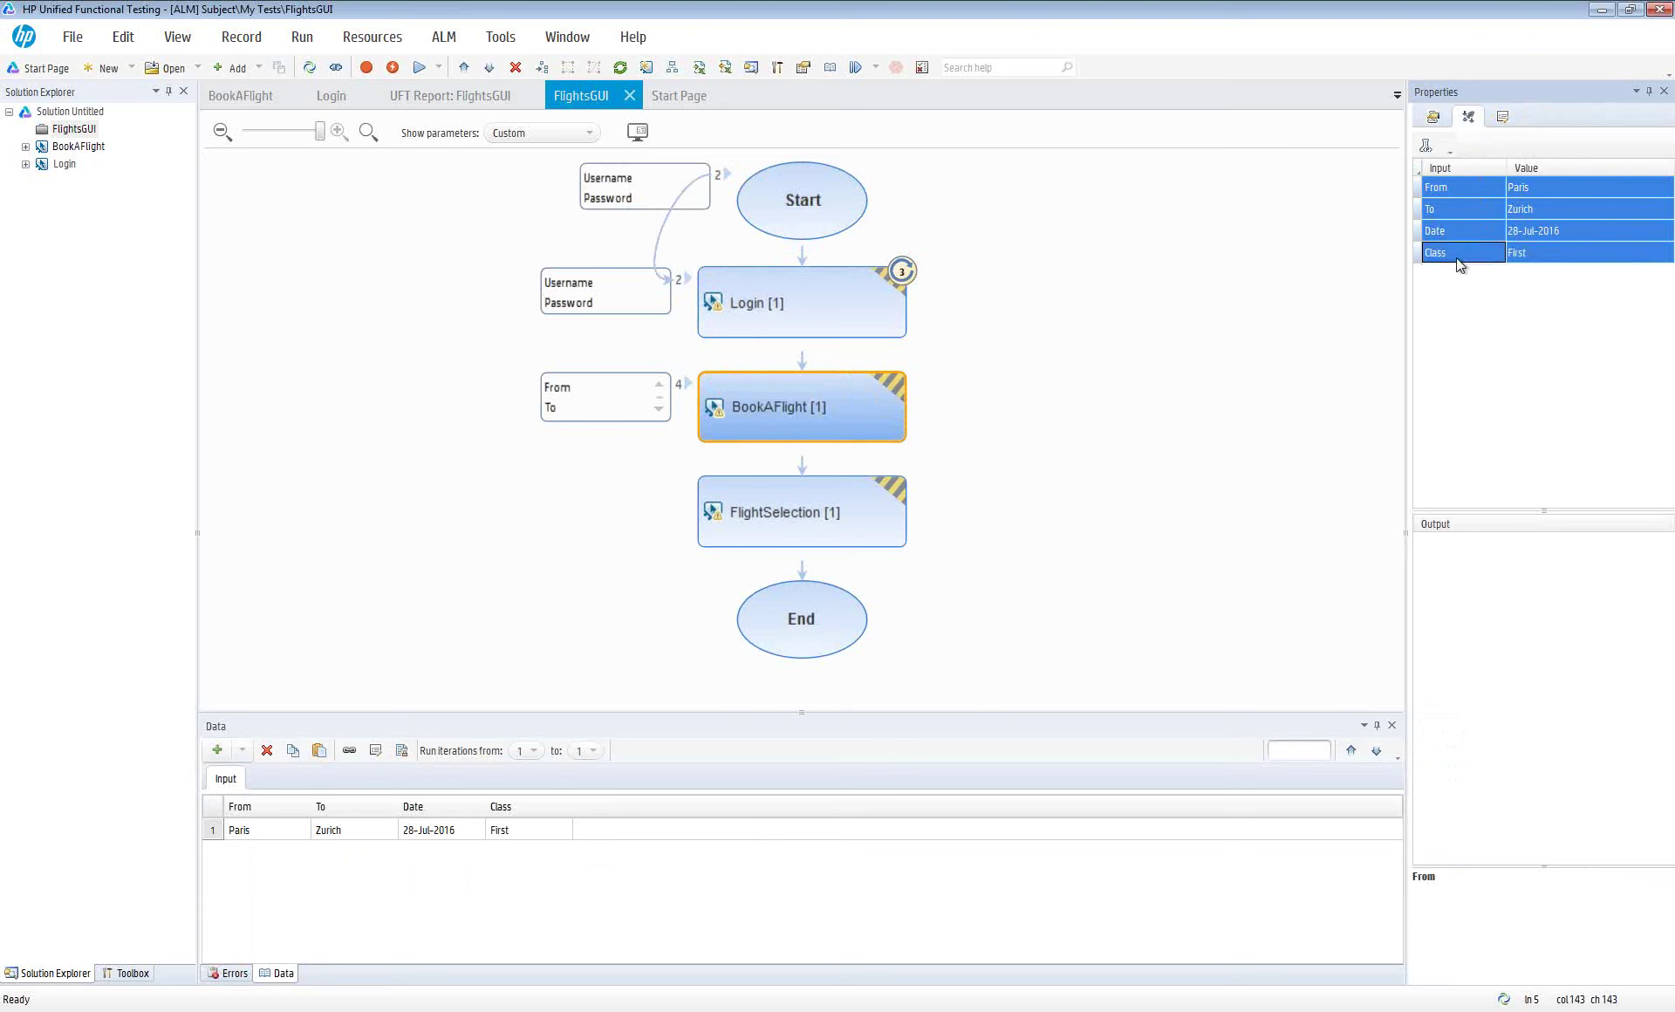
left_click(1427, 146)
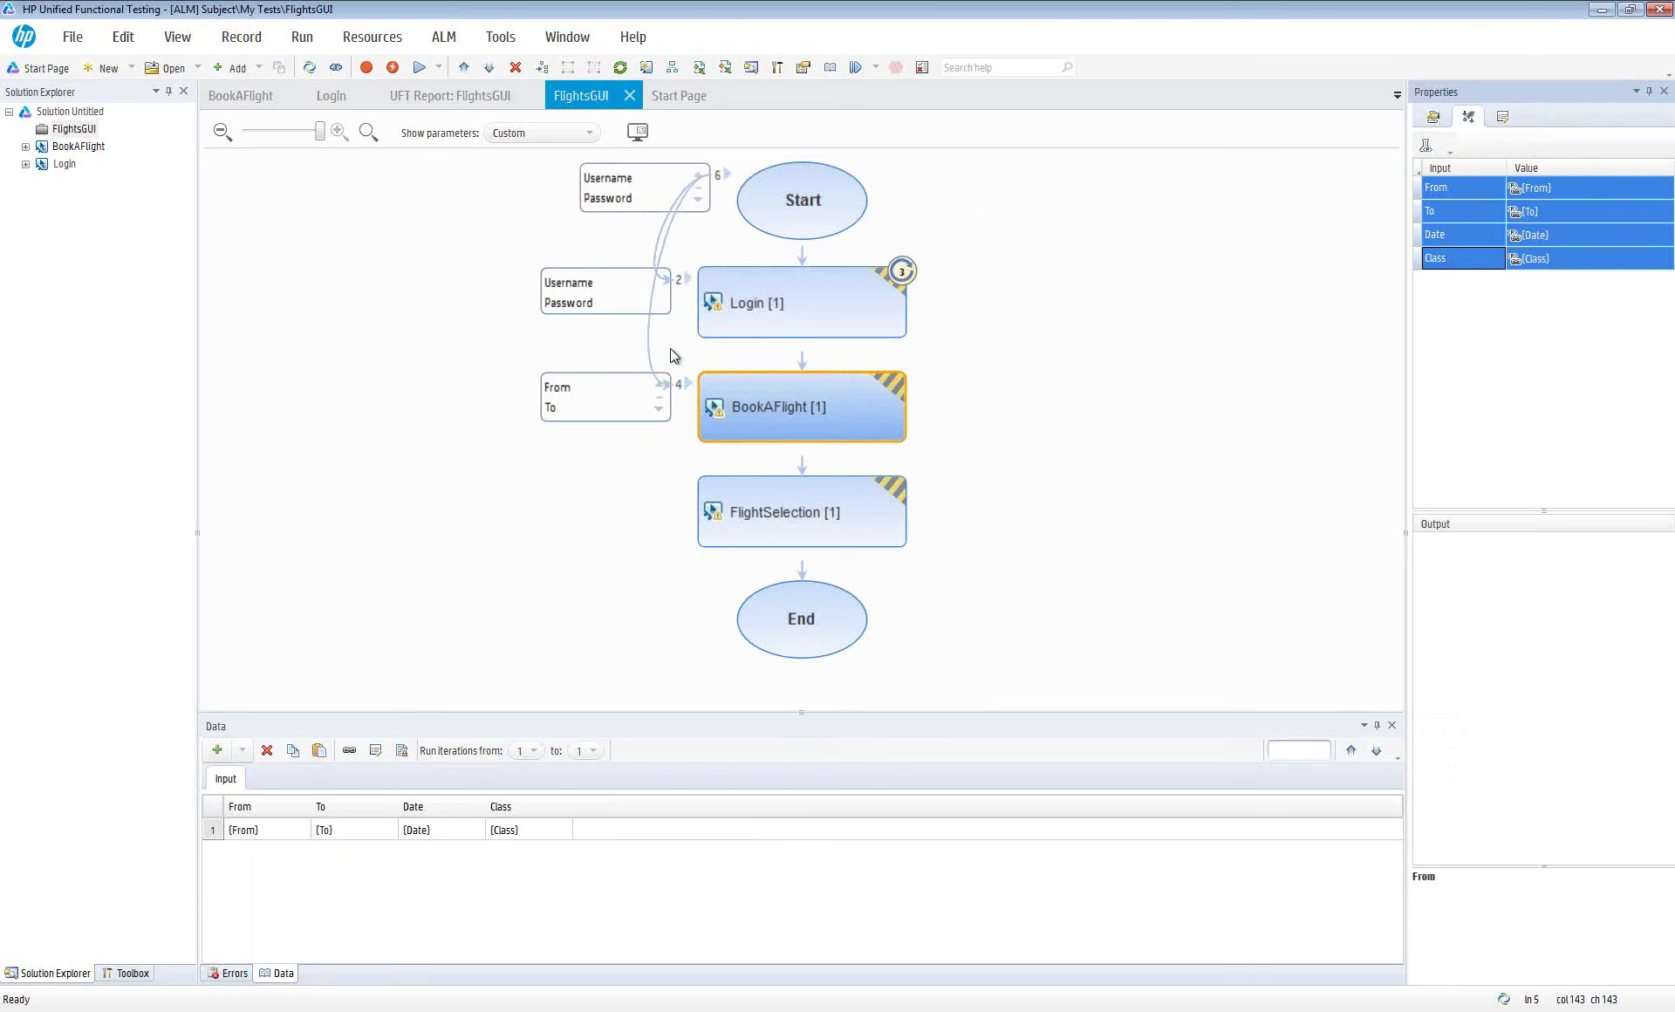
Examine the test-level parameters on the Start node and which component uses each, and display the test configuration settings
left_click(811, 194)
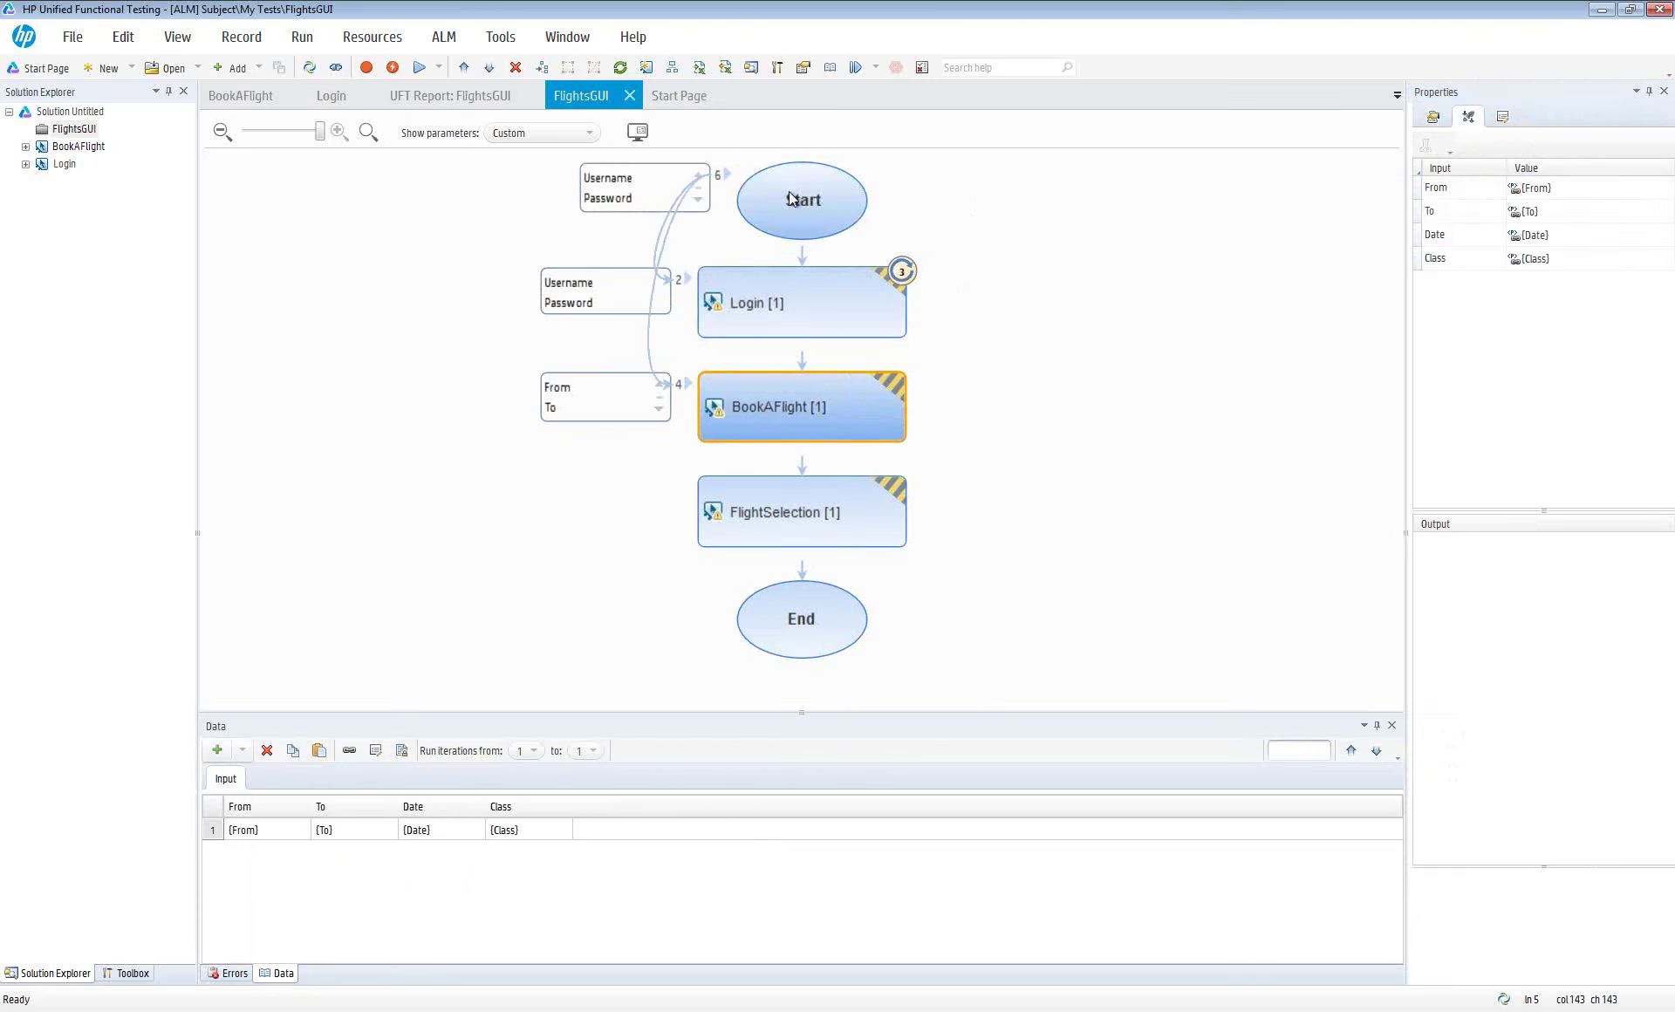
left_click(1532, 210)
left_click(1527, 231)
left_click(1525, 254)
left_click(1520, 296)
left_click(1519, 274)
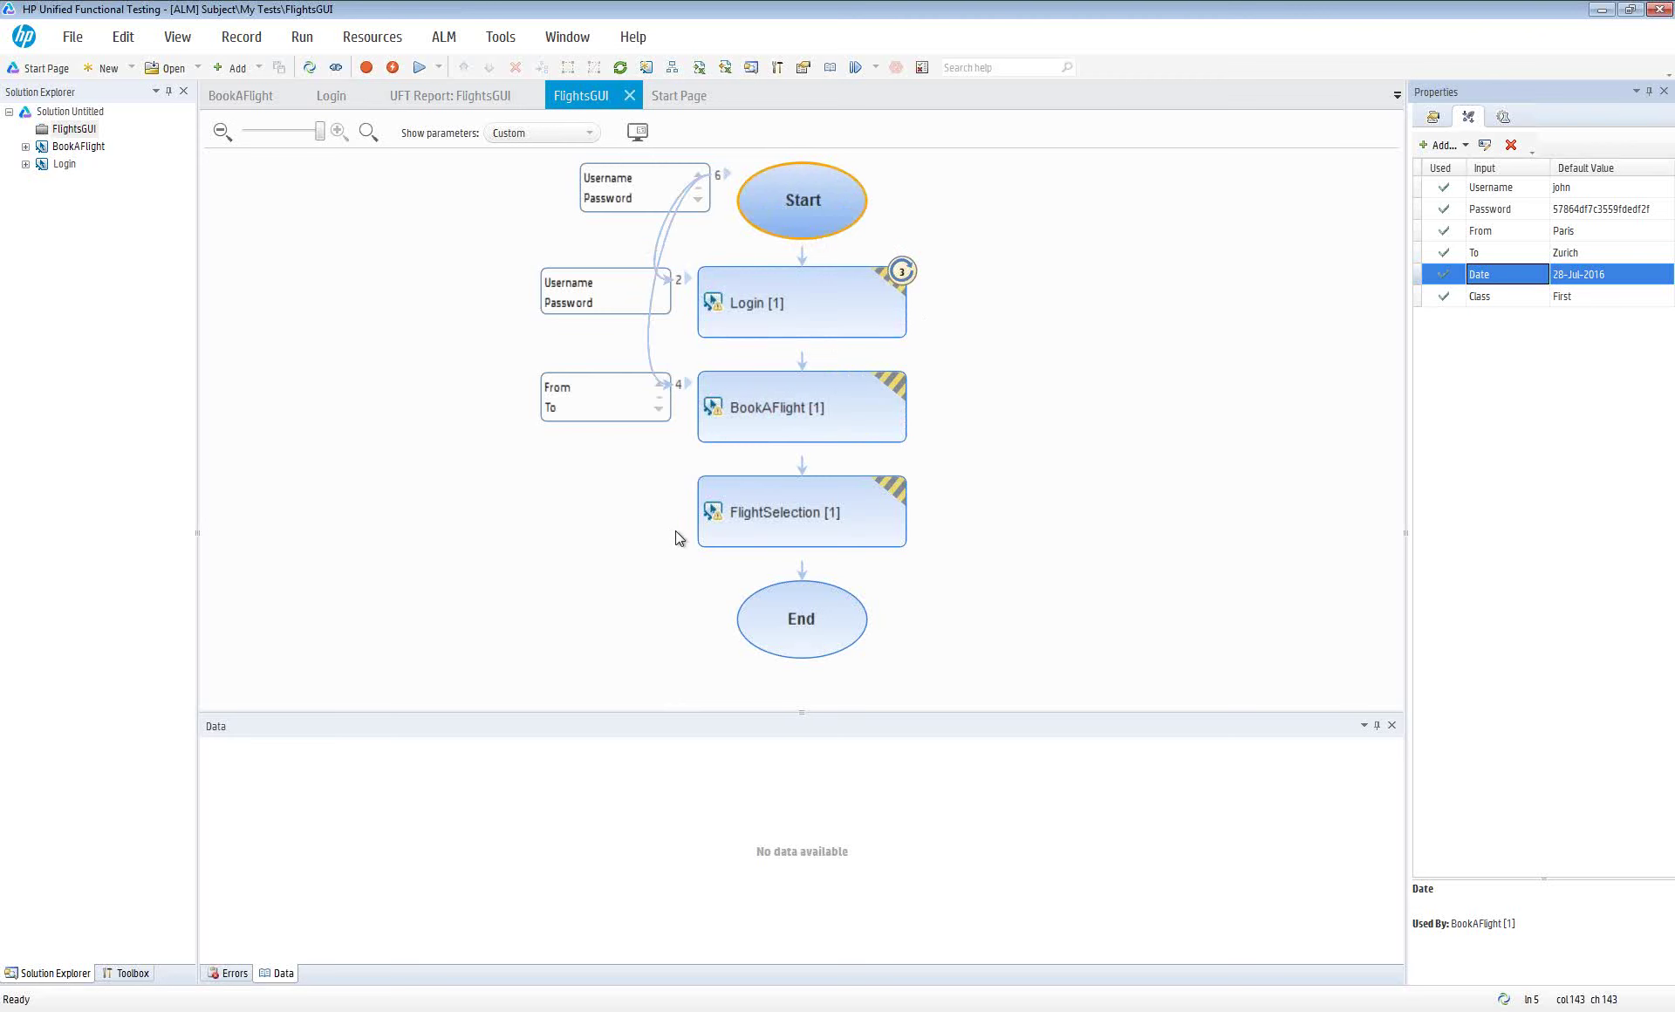
left_click(1503, 117)
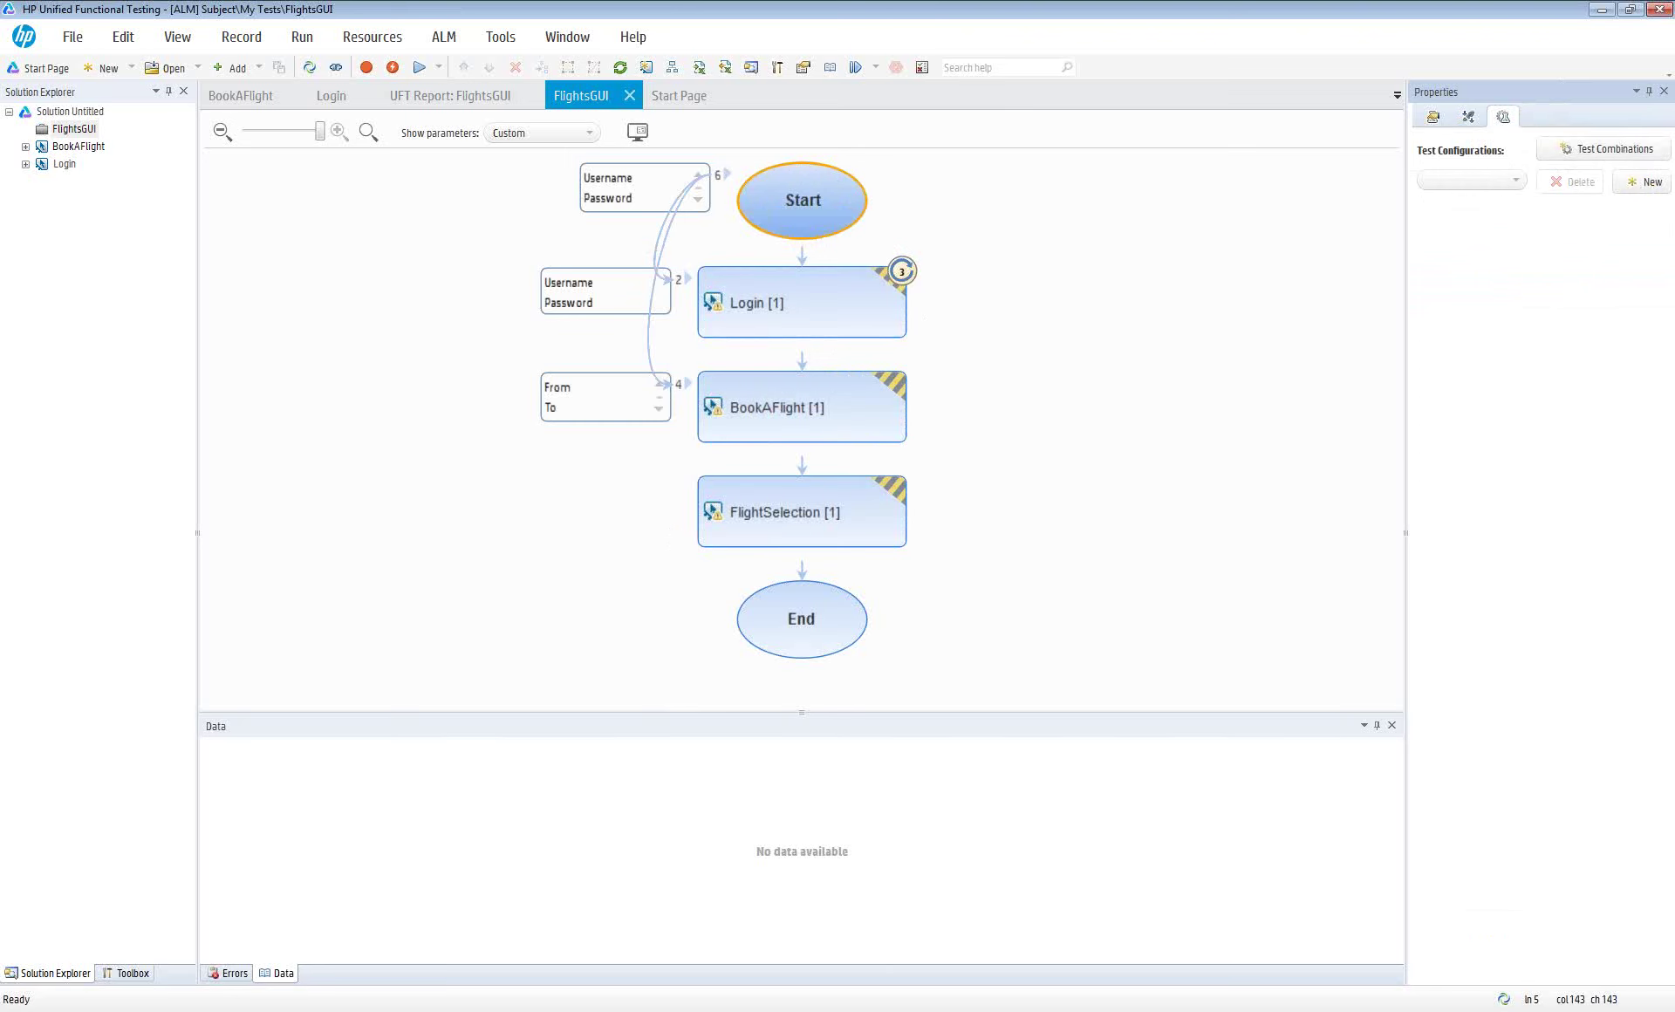
Open Paint and draw a tall rectangle labelled BPT above it on the blank canvas
key("super")
left_click(76, 846)
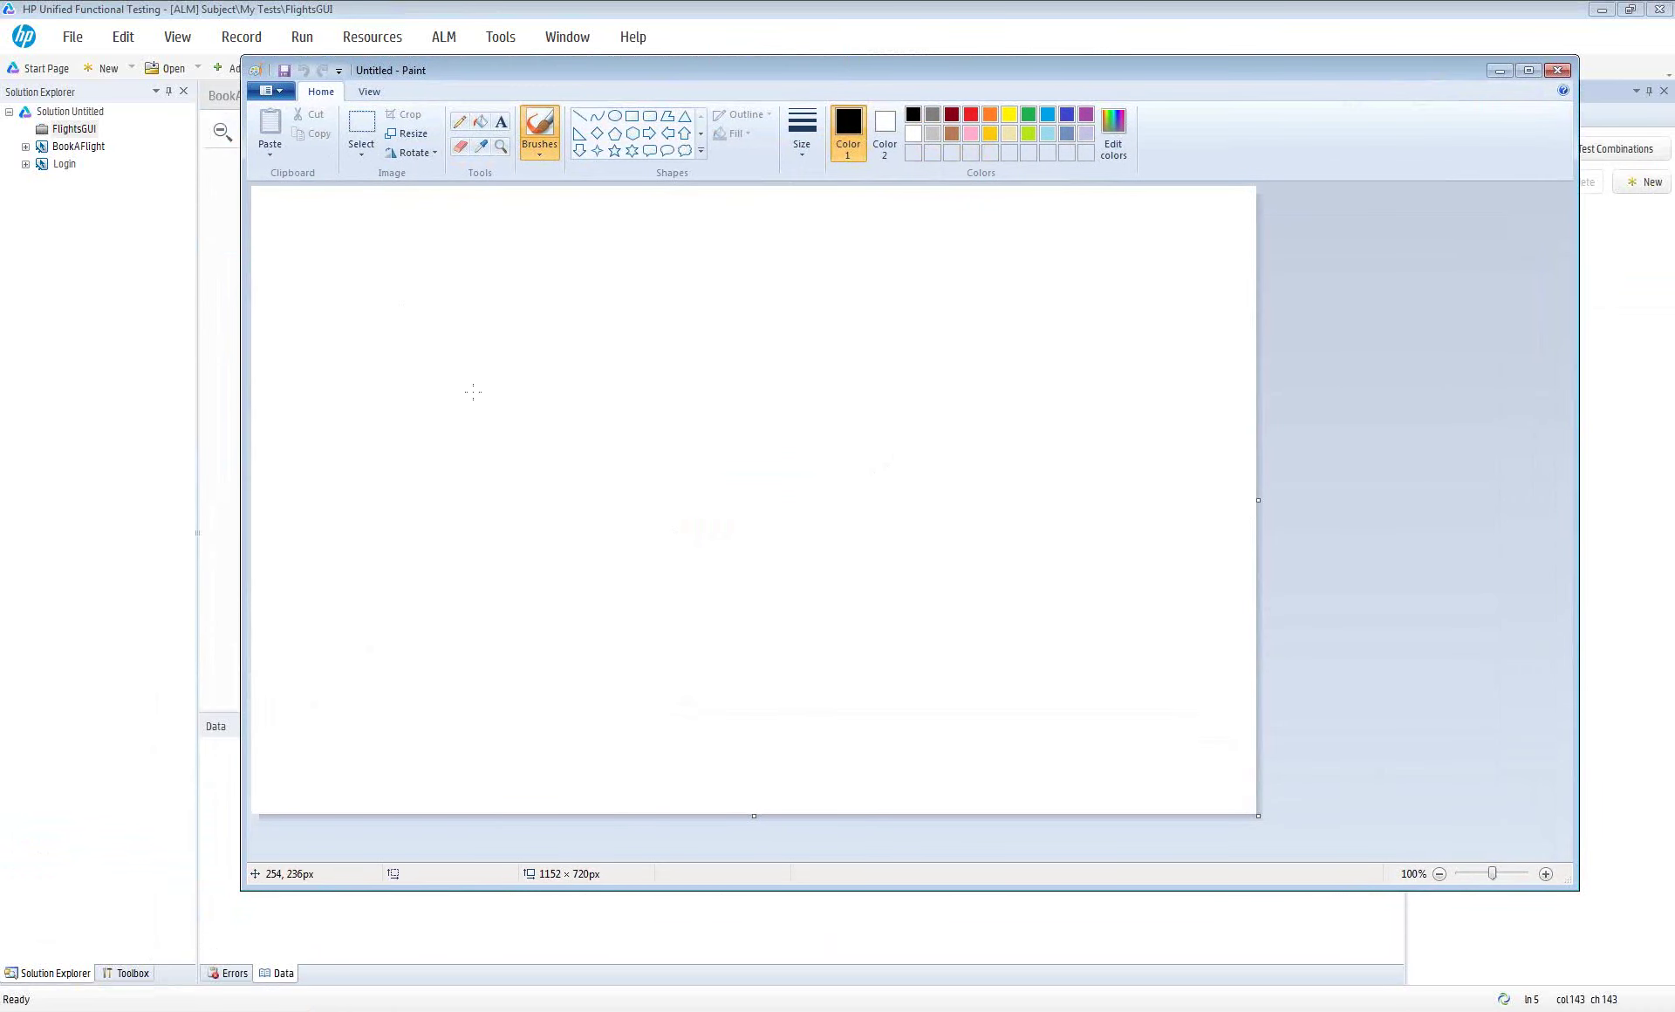
mouse_move(399, 353)
left_mouse_down()
mouse_move(538, 574)
mouse_move(389, 436)
mouse_move(402, 353)
left_mouse_up()
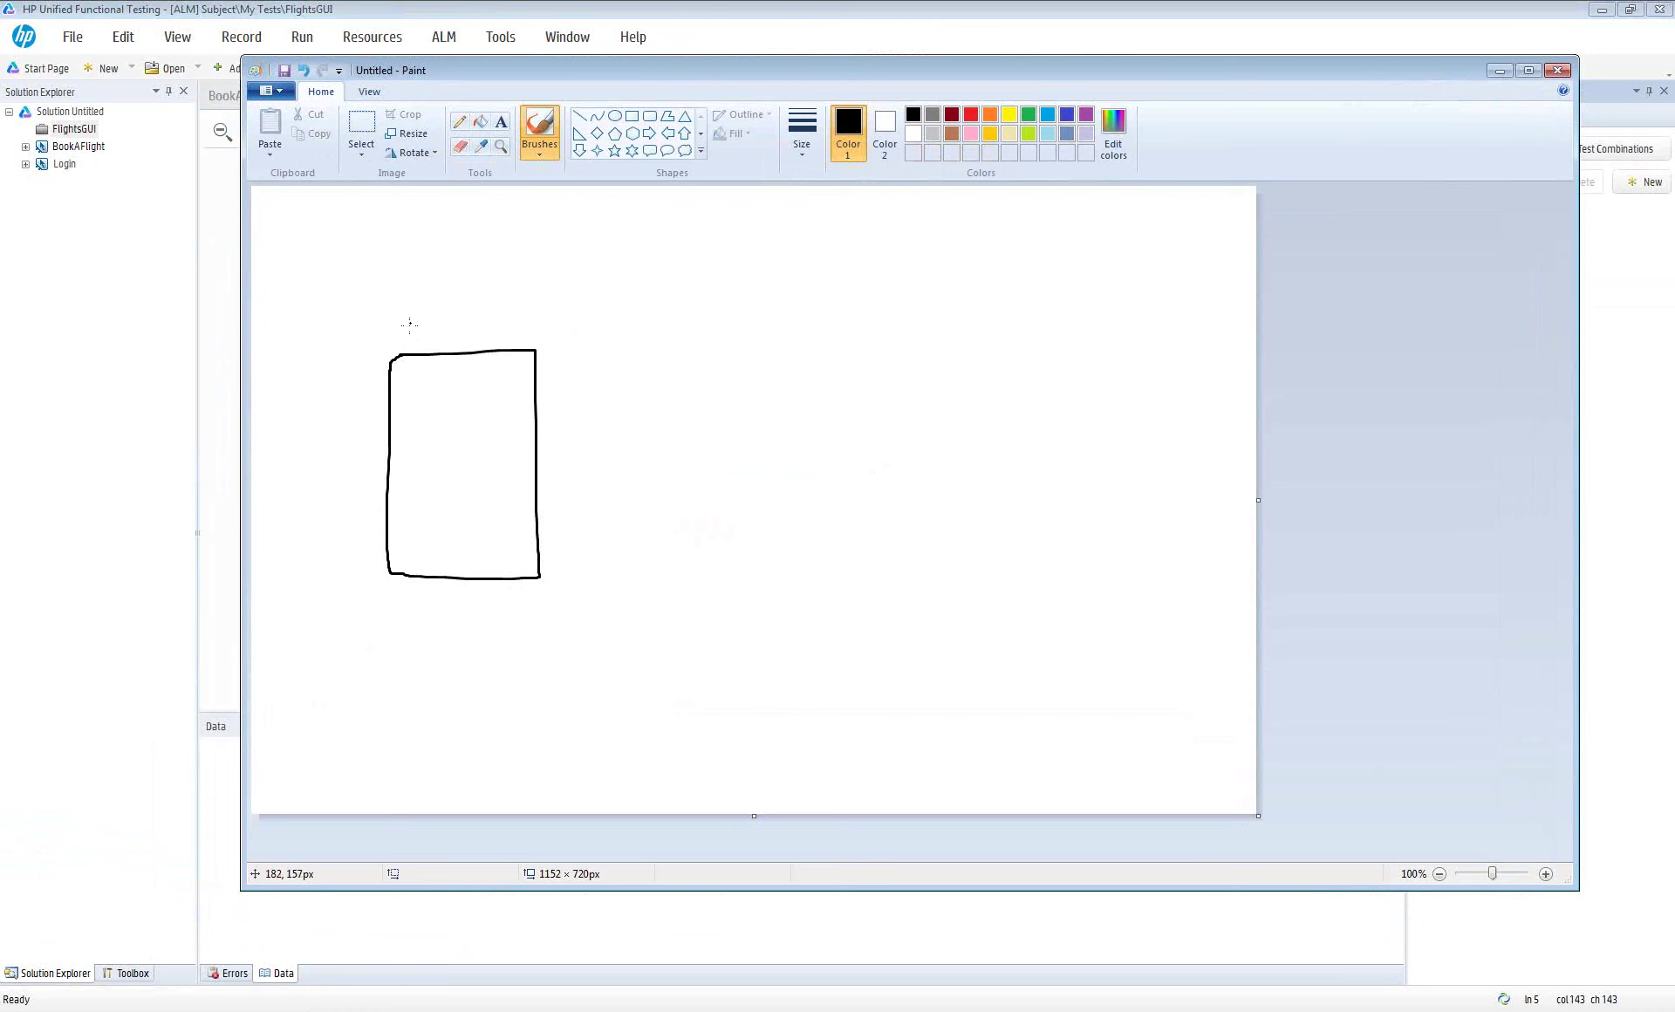
mouse_move(412, 318)
left_mouse_down()
mouse_move(418, 340)
mouse_move(497, 304)
mouse_move(483, 333)
left_mouse_up()
Draw three branch lines out of the BPT rectangle's side and add text lines and a check mark inside it
left_click_drag(535, 402, 593, 373)
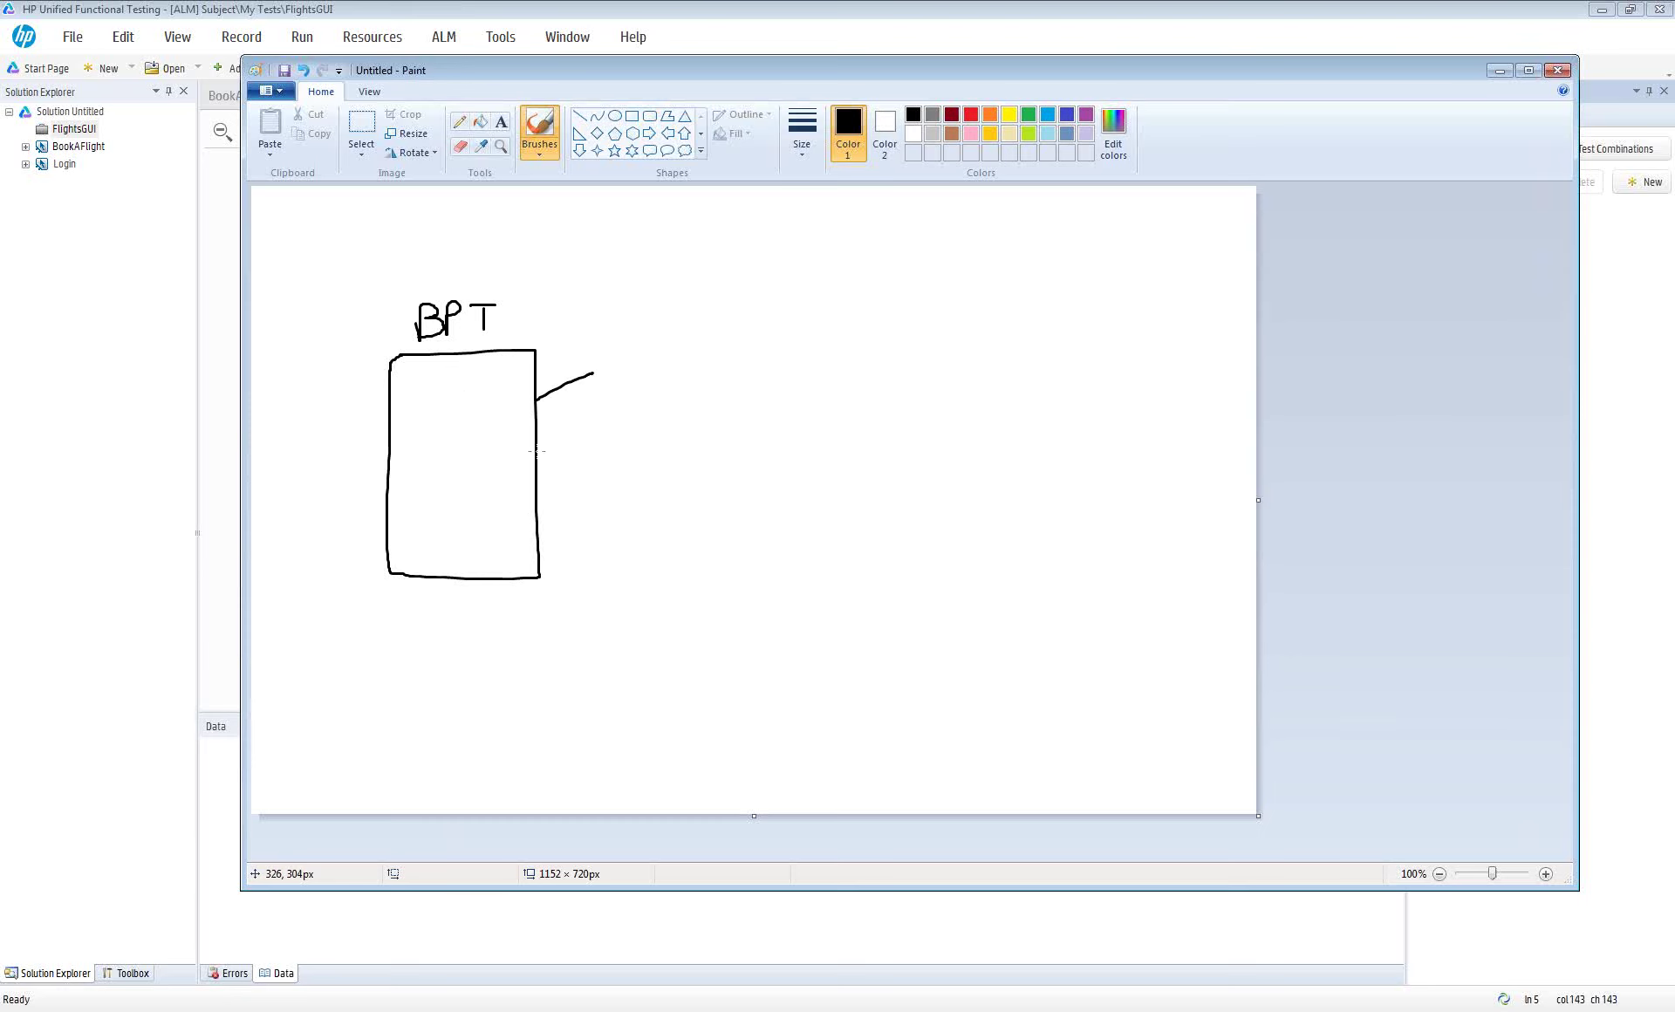
left_click_drag(538, 451, 643, 457)
left_click_drag(538, 515, 651, 568)
left_click_drag(423, 393, 484, 392)
left_click_drag(424, 409, 507, 423)
mouse_move(422, 451)
left_mouse_down()
mouse_move(506, 451)
mouse_move(481, 470)
left_mouse_up()
left_click_drag(463, 539, 526, 487)
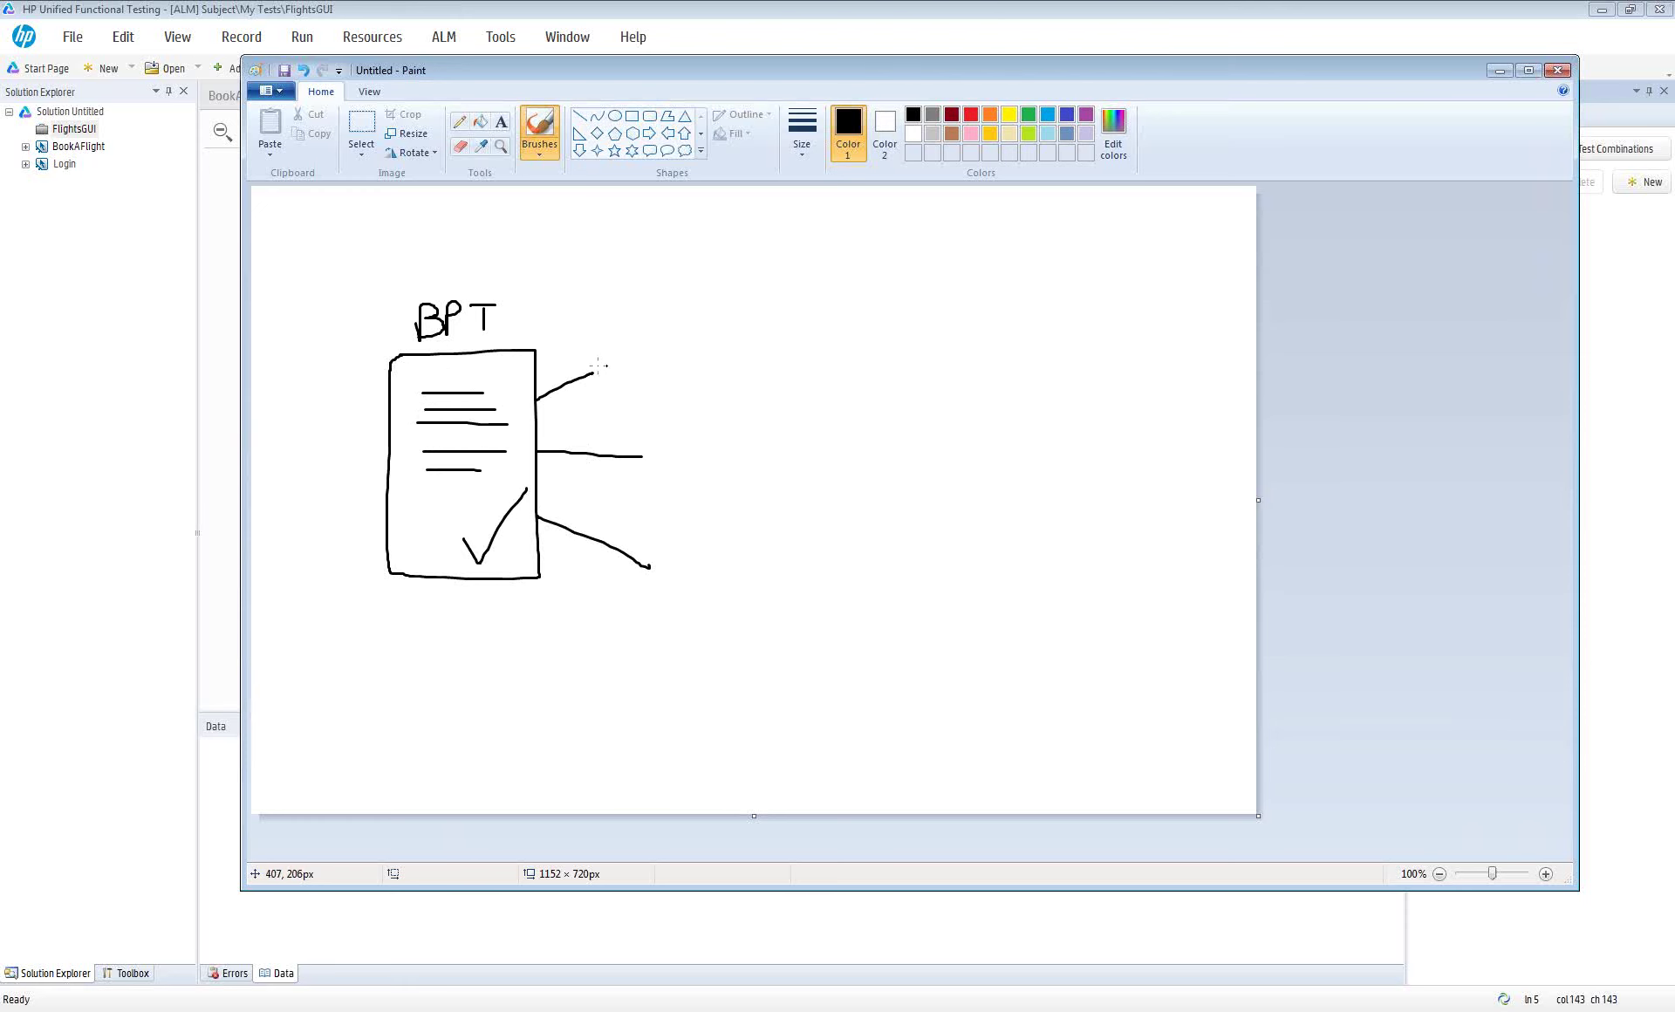
Draw a small box at the end of each branch line and add an arrowhead to each line
mouse_move(598, 365)
left_mouse_down()
mouse_move(643, 347)
mouse_move(711, 395)
mouse_move(600, 391)
mouse_move(624, 350)
left_mouse_up()
mouse_move(638, 427)
left_mouse_down()
mouse_move(741, 495)
mouse_move(657, 429)
left_mouse_up()
mouse_move(664, 532)
left_mouse_down()
mouse_move(743, 532)
mouse_move(677, 611)
mouse_move(661, 524)
left_mouse_up()
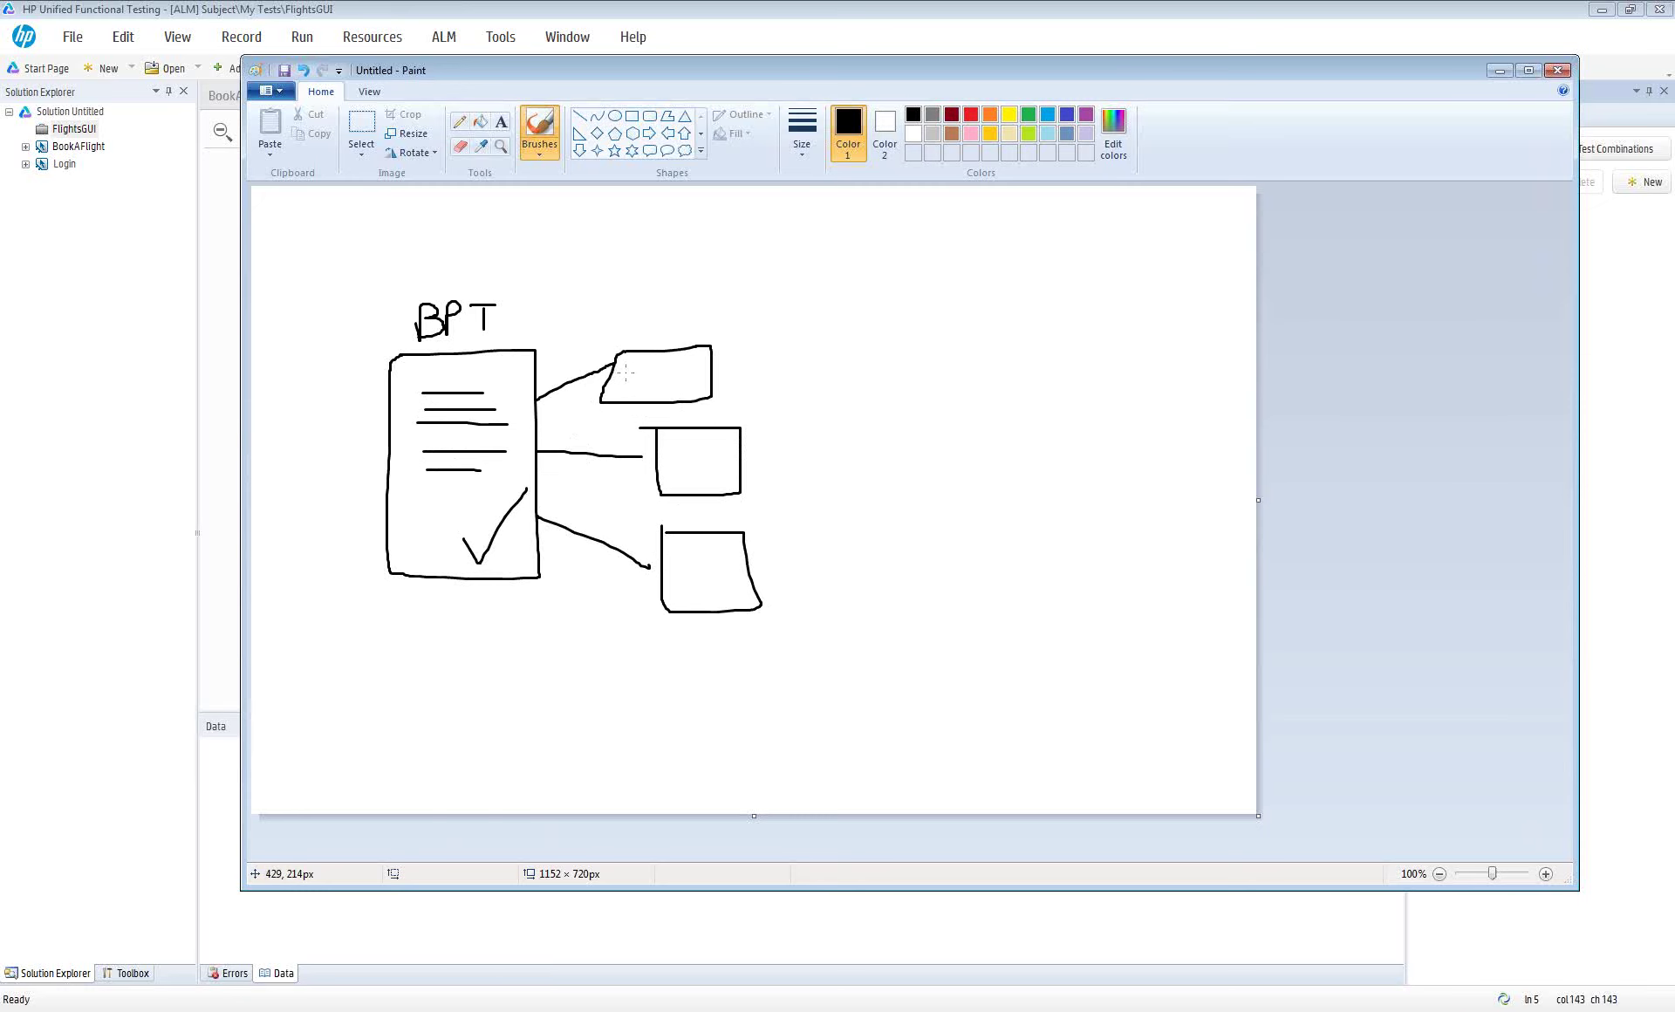
left_click_drag(641, 449, 639, 463)
left_click_drag(600, 354, 608, 373)
mouse_move(645, 551)
left_mouse_down()
mouse_move(658, 575)
mouse_move(634, 579)
left_mouse_up()
Label the three small boxes Positive, Negative and Boundary from the uppermost to the lowest
mouse_move(618, 363)
left_mouse_down()
mouse_move(633, 389)
mouse_move(676, 379)
left_mouse_up()
left_click_drag(679, 384, 689, 394)
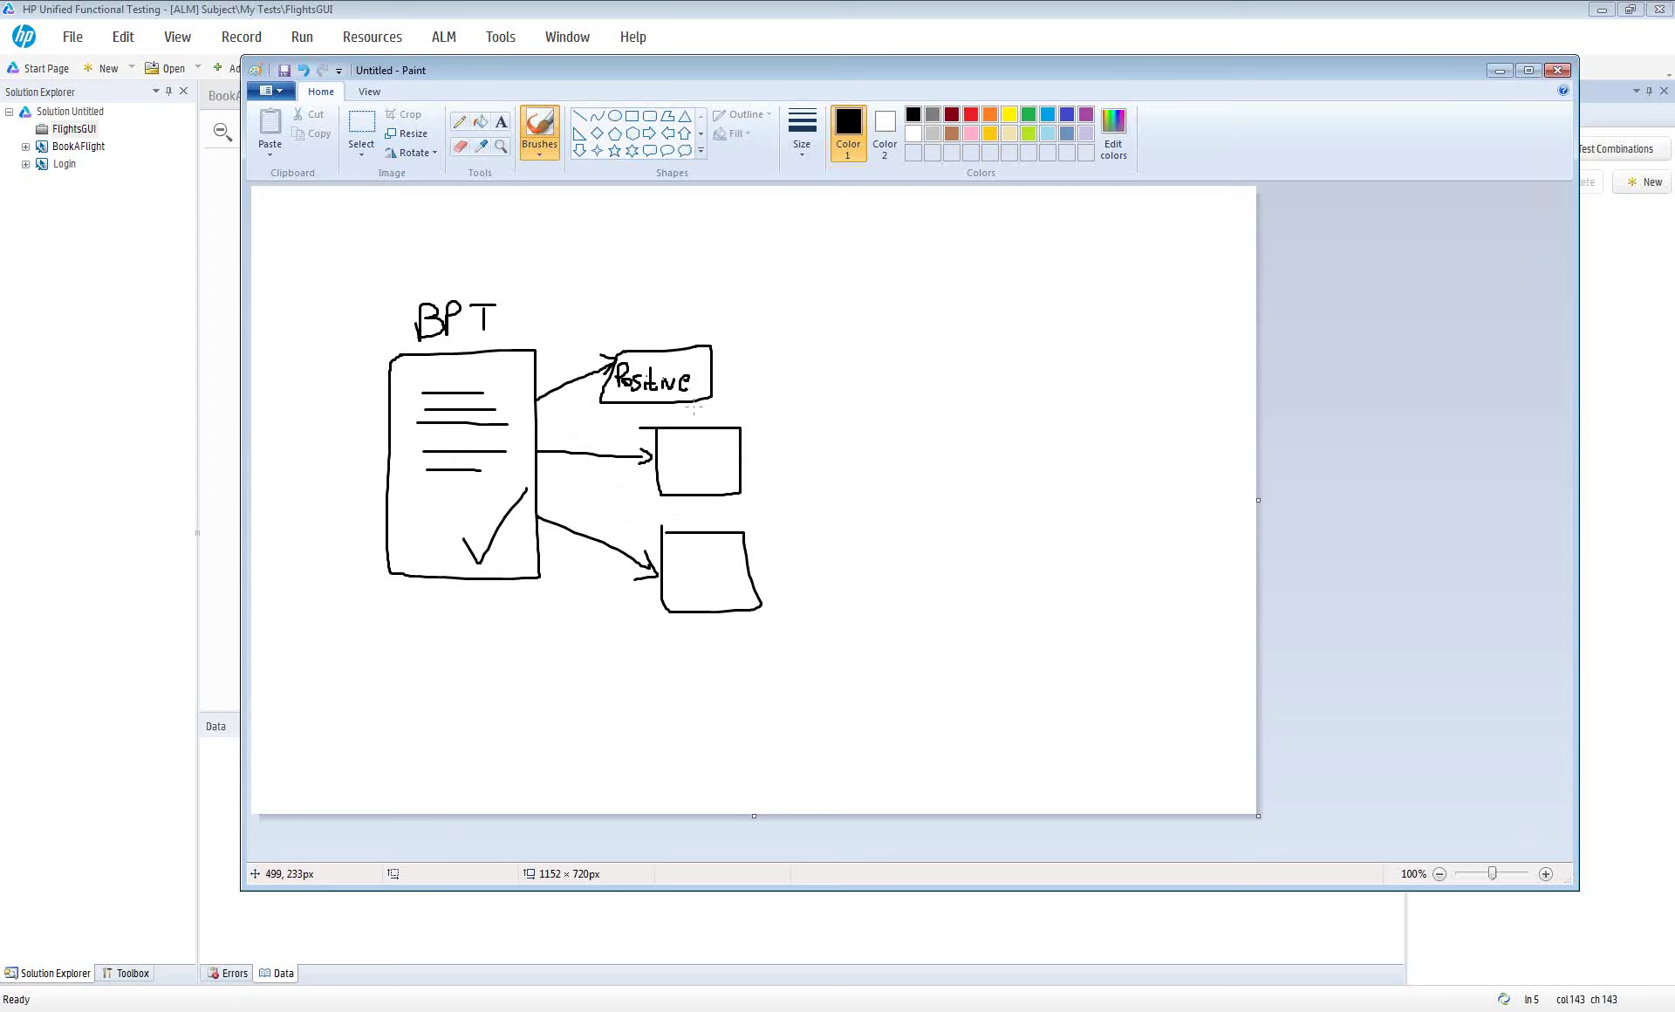
mouse_move(668, 472)
left_mouse_down()
mouse_move(681, 451)
mouse_move(710, 472)
mouse_move(761, 452)
mouse_move(755, 469)
left_mouse_up()
mouse_move(675, 567)
left_mouse_down()
mouse_move(671, 593)
mouse_move(757, 577)
mouse_move(748, 602)
left_mouse_up()
Draw two more empty boxes below the Boundary box and a check mark beside each of the five boxes
mouse_move(669, 668)
left_mouse_down()
mouse_move(759, 717)
mouse_move(677, 670)
left_mouse_up()
mouse_move(684, 738)
left_mouse_down()
mouse_move(704, 792)
mouse_move(693, 724)
left_mouse_up()
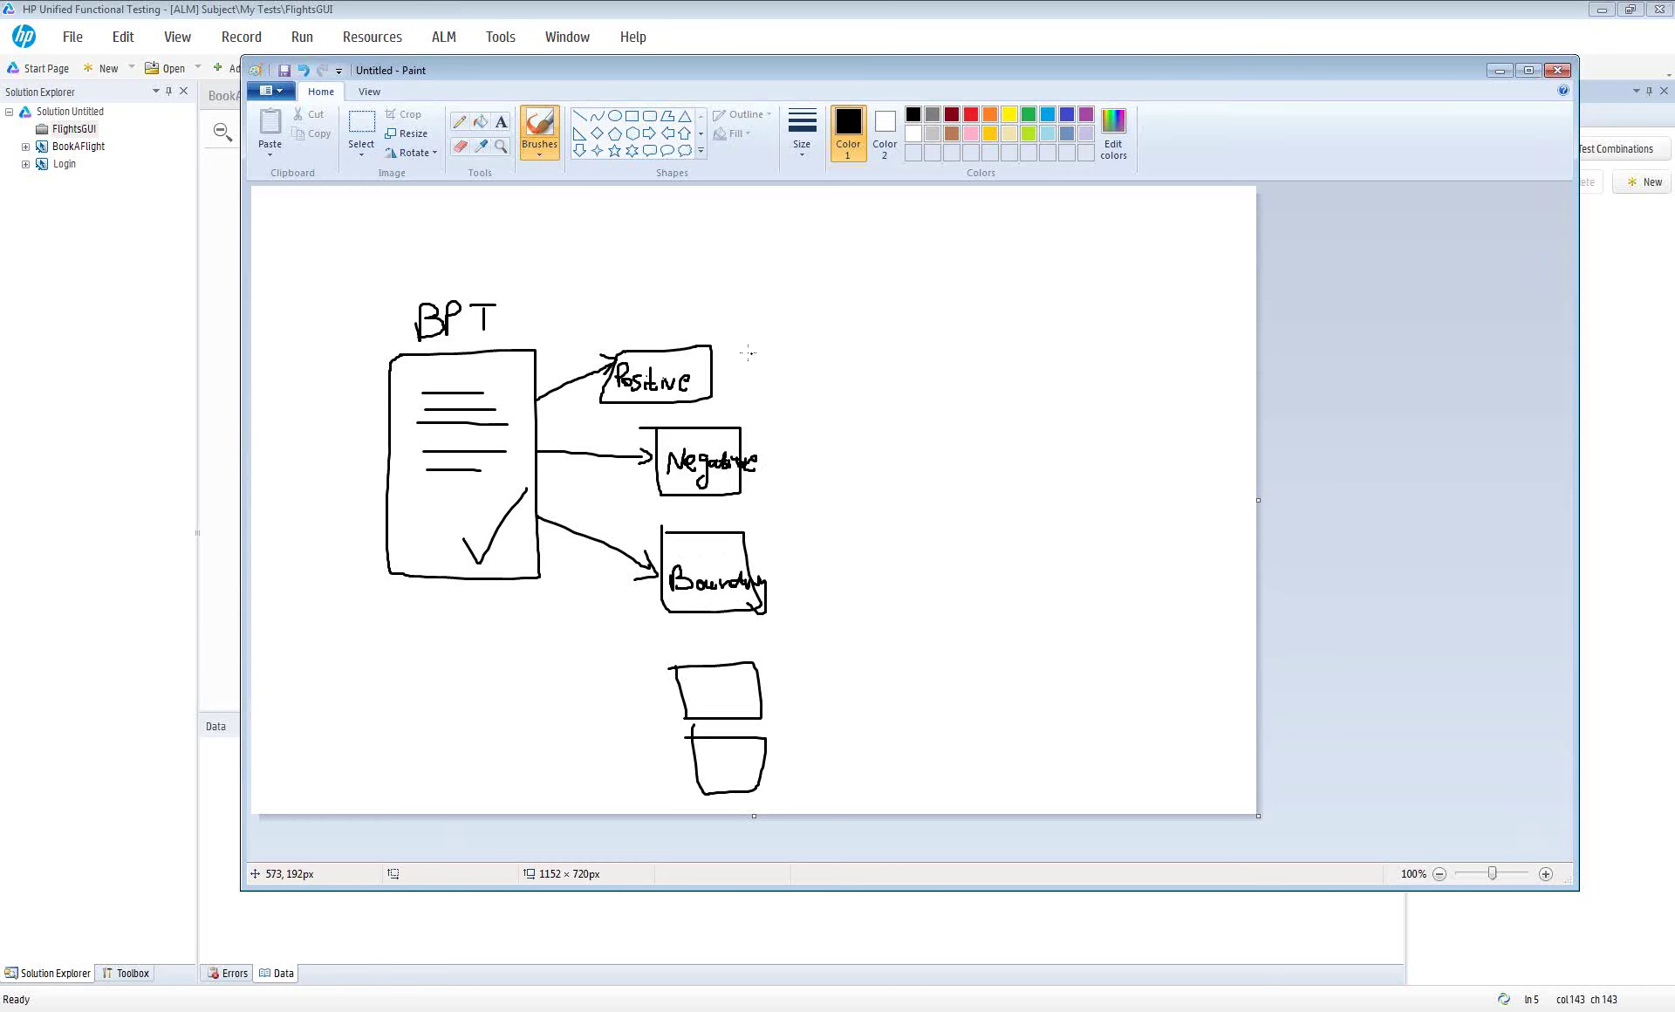
left_click_drag(725, 364, 781, 325)
left_click_drag(777, 461, 839, 397)
left_click_drag(779, 580, 844, 534)
mouse_move(776, 702)
left_mouse_down()
mouse_move(785, 719)
mouse_move(833, 661)
left_mouse_up()
left_click_drag(793, 748, 863, 703)
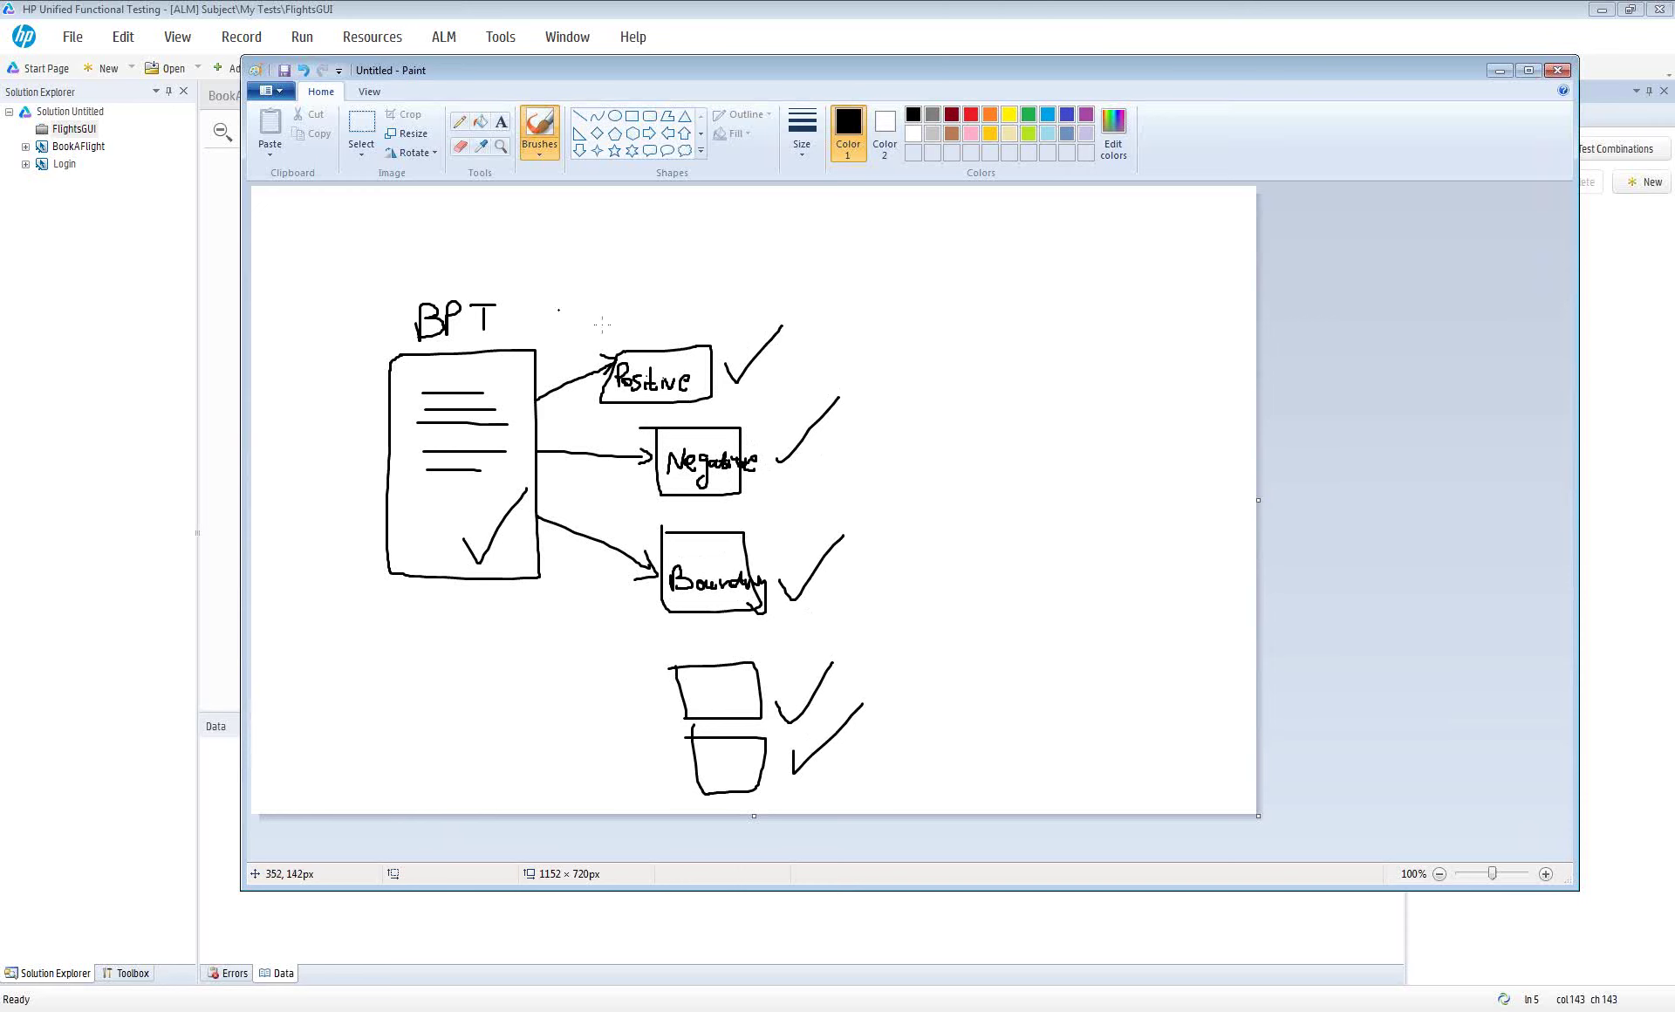
Enclose the BPT rectangle in a larger outline and add a second check mark to the Positive, Negative and Boundary boxes
mouse_move(351, 282)
left_mouse_down()
mouse_move(536, 281)
mouse_move(548, 642)
mouse_move(297, 353)
mouse_move(304, 233)
left_mouse_up()
mouse_move(665, 322)
left_mouse_down()
mouse_move(676, 345)
mouse_move(729, 277)
left_mouse_up()
left_click_drag(713, 426, 789, 380)
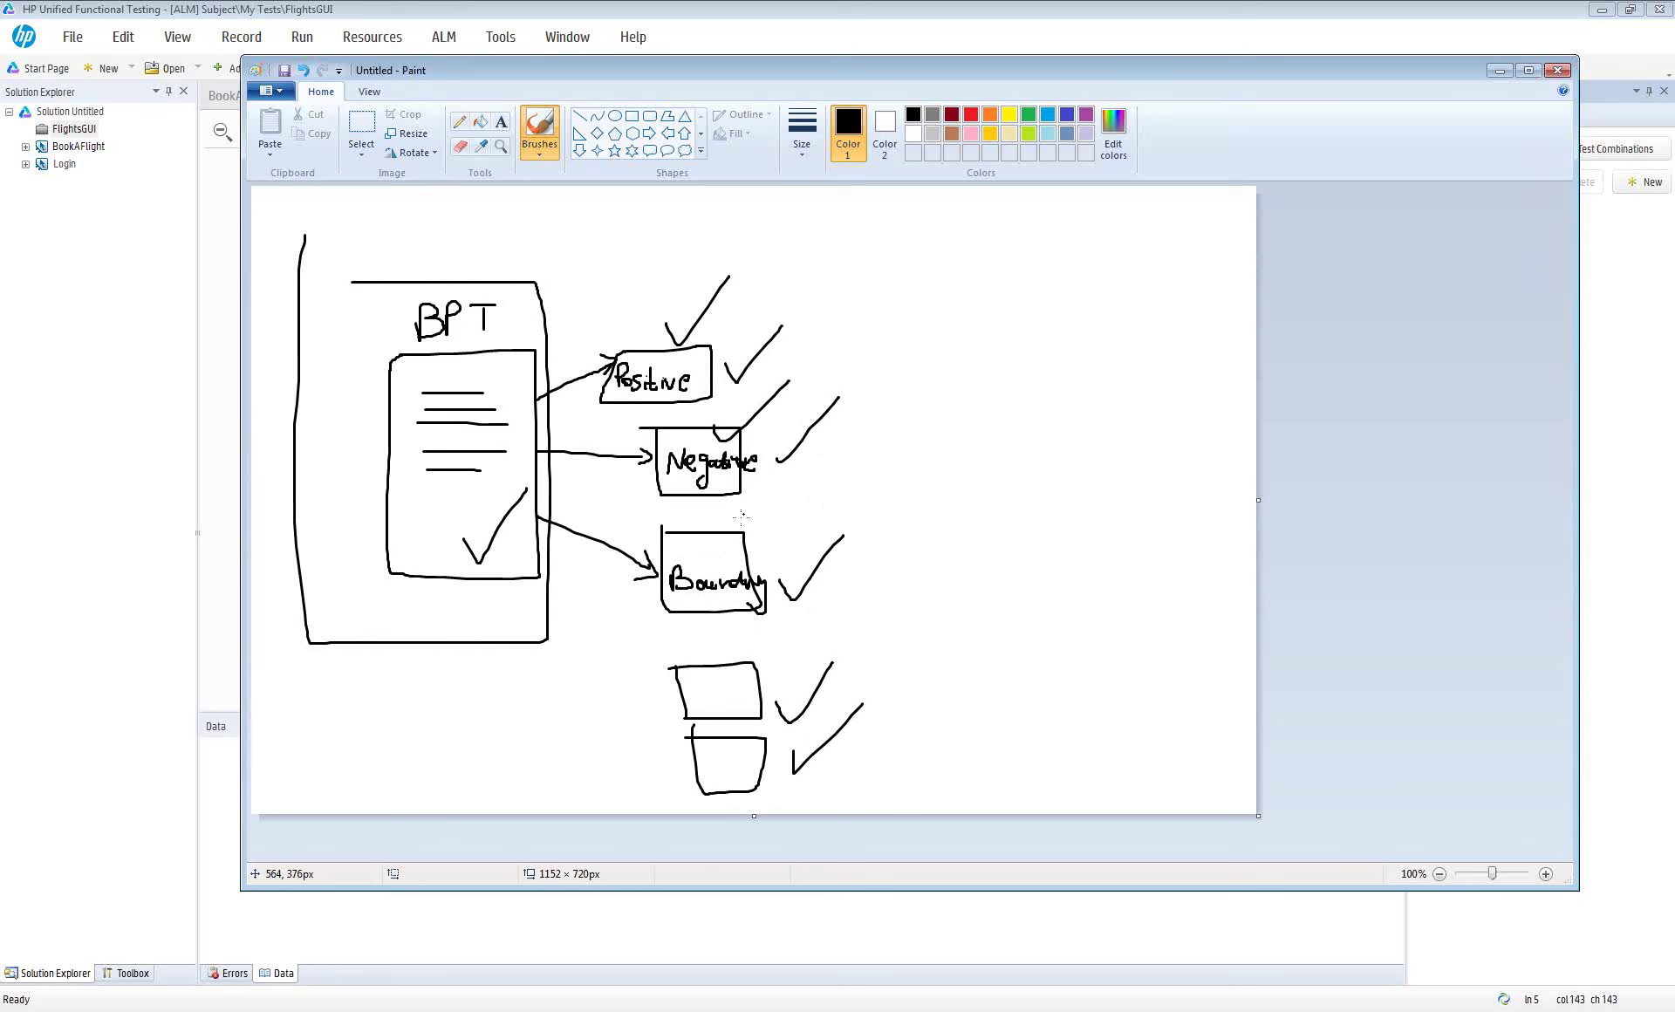
left_click_drag(739, 518, 831, 472)
Switch to Application Lifecycle Management and view the test configurations of the FlightsGUI test under My Tests in the Test Plan
left_click(1073, 8)
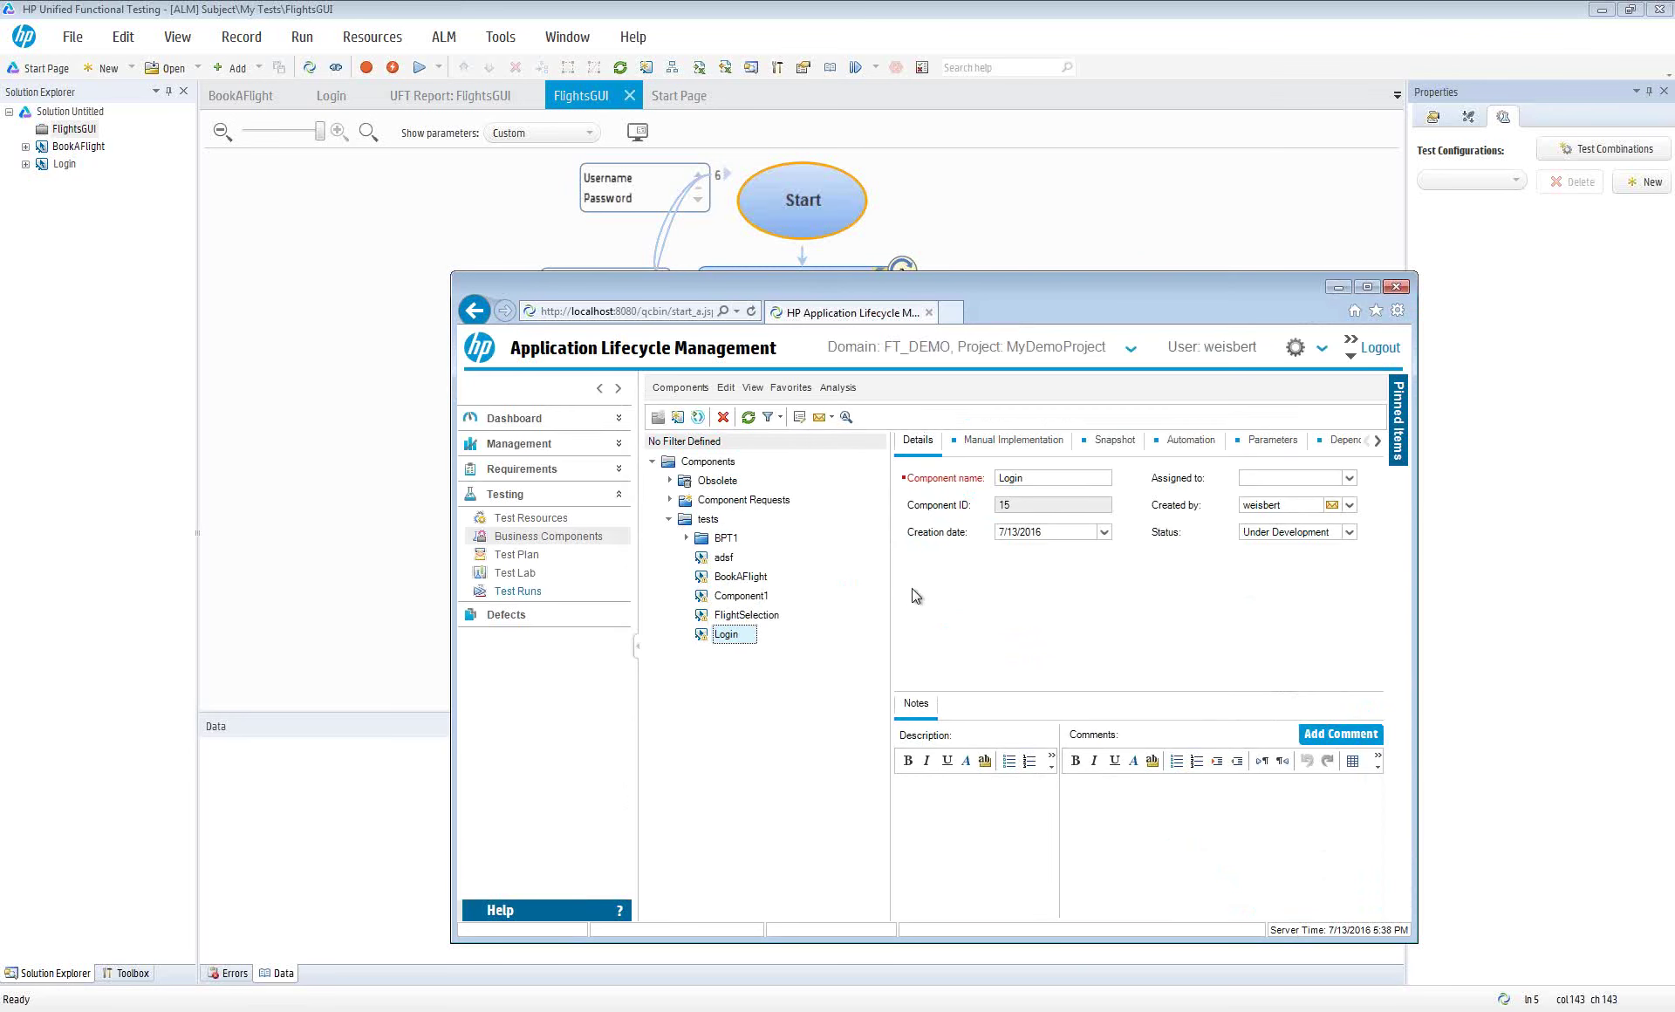
left_click_drag(863, 285, 788, 259)
left_click(441, 528)
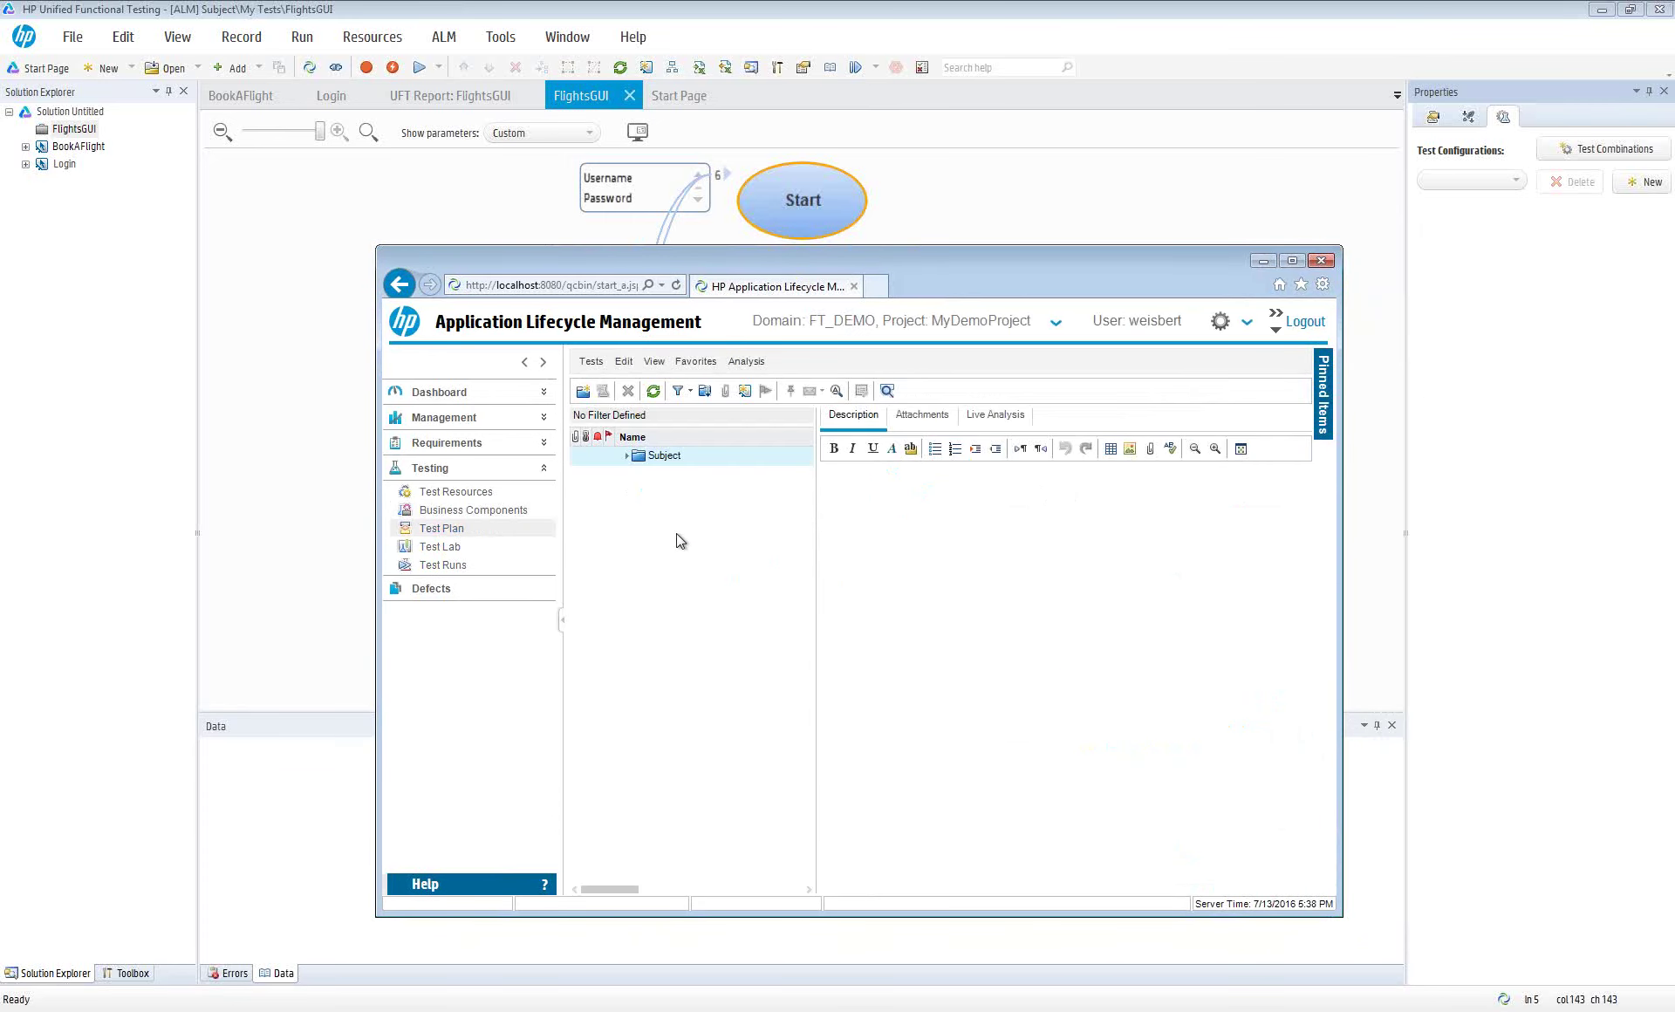
left_click(626, 455)
left_click(643, 491)
left_click(733, 550)
left_click(1087, 417)
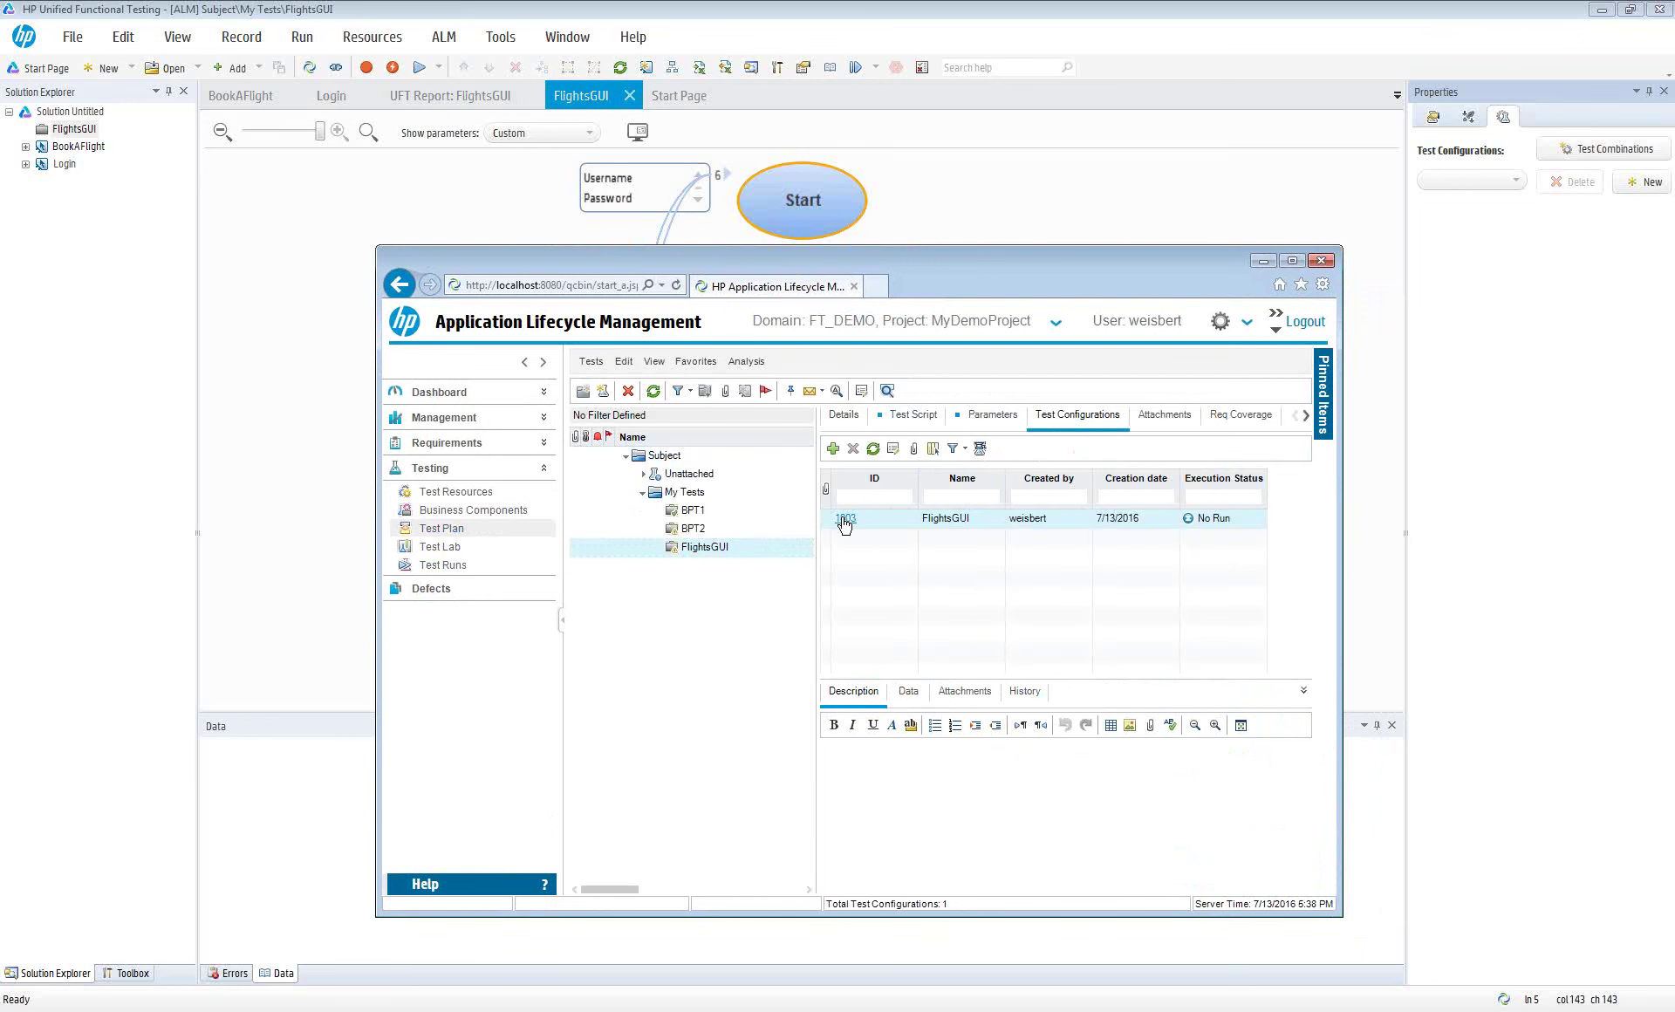
left_click_drag(1081, 269, 952, 210)
Return to Unified Functional Testing and export the test data to FlightsGUI.xlsx on the desktop, replacing the existing file
left_click(1453, 9)
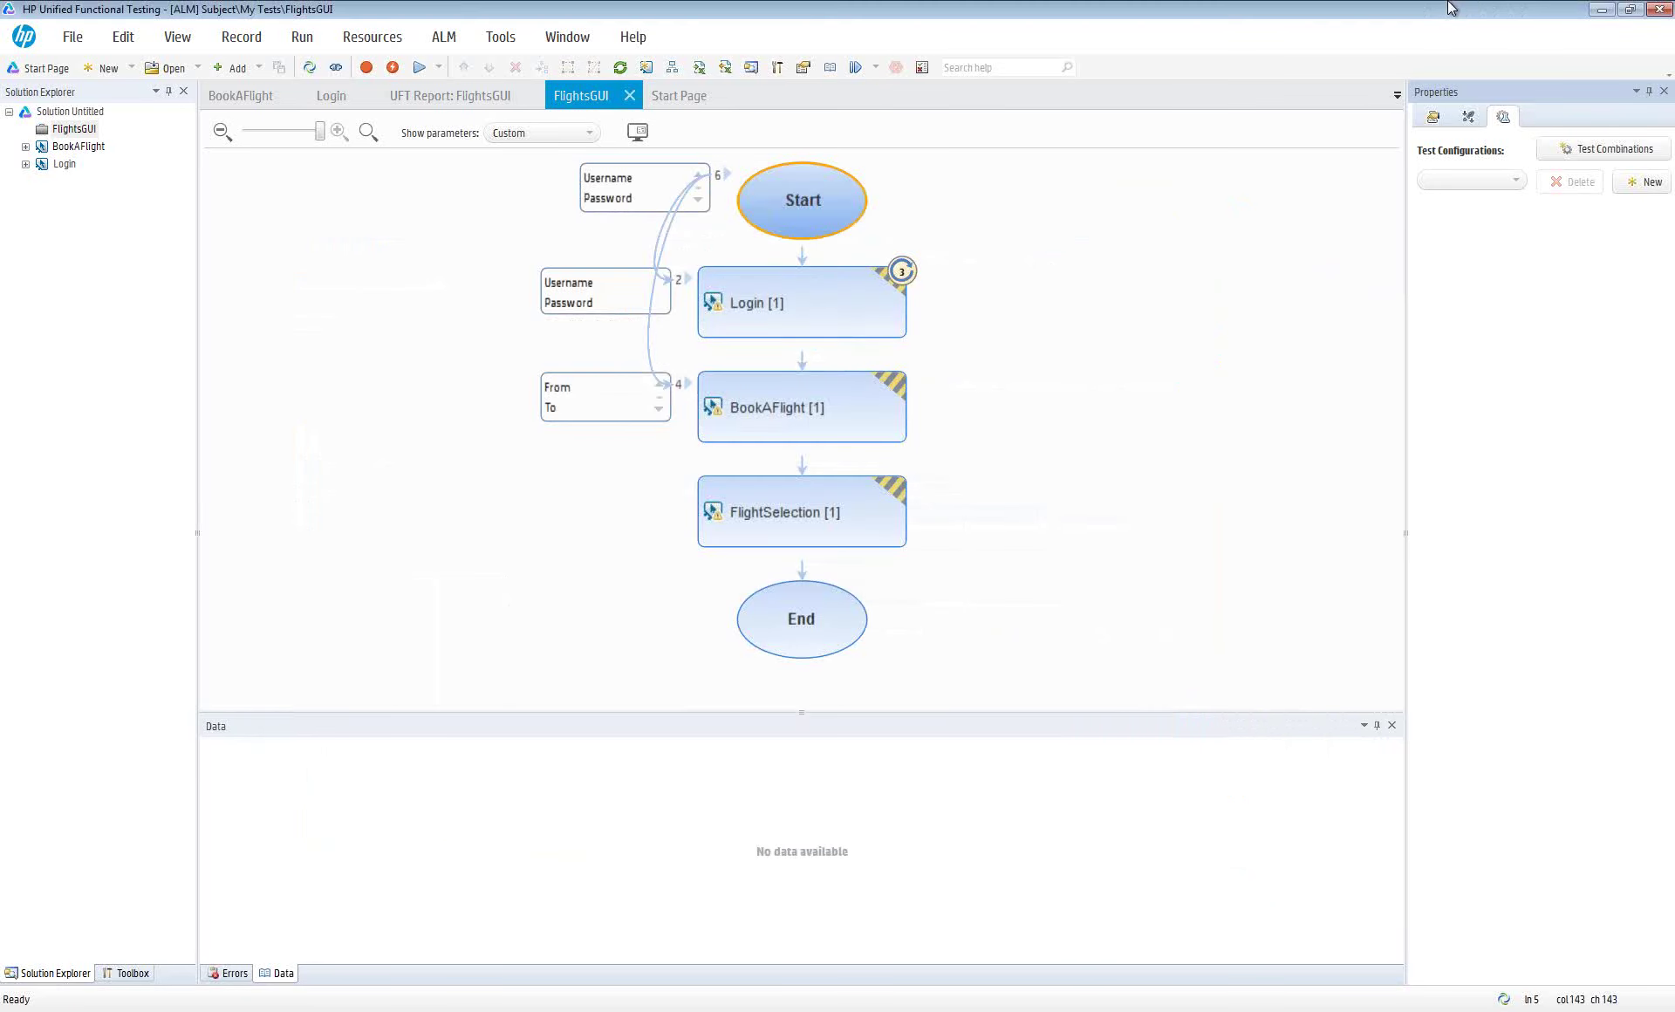
left_click(701, 68)
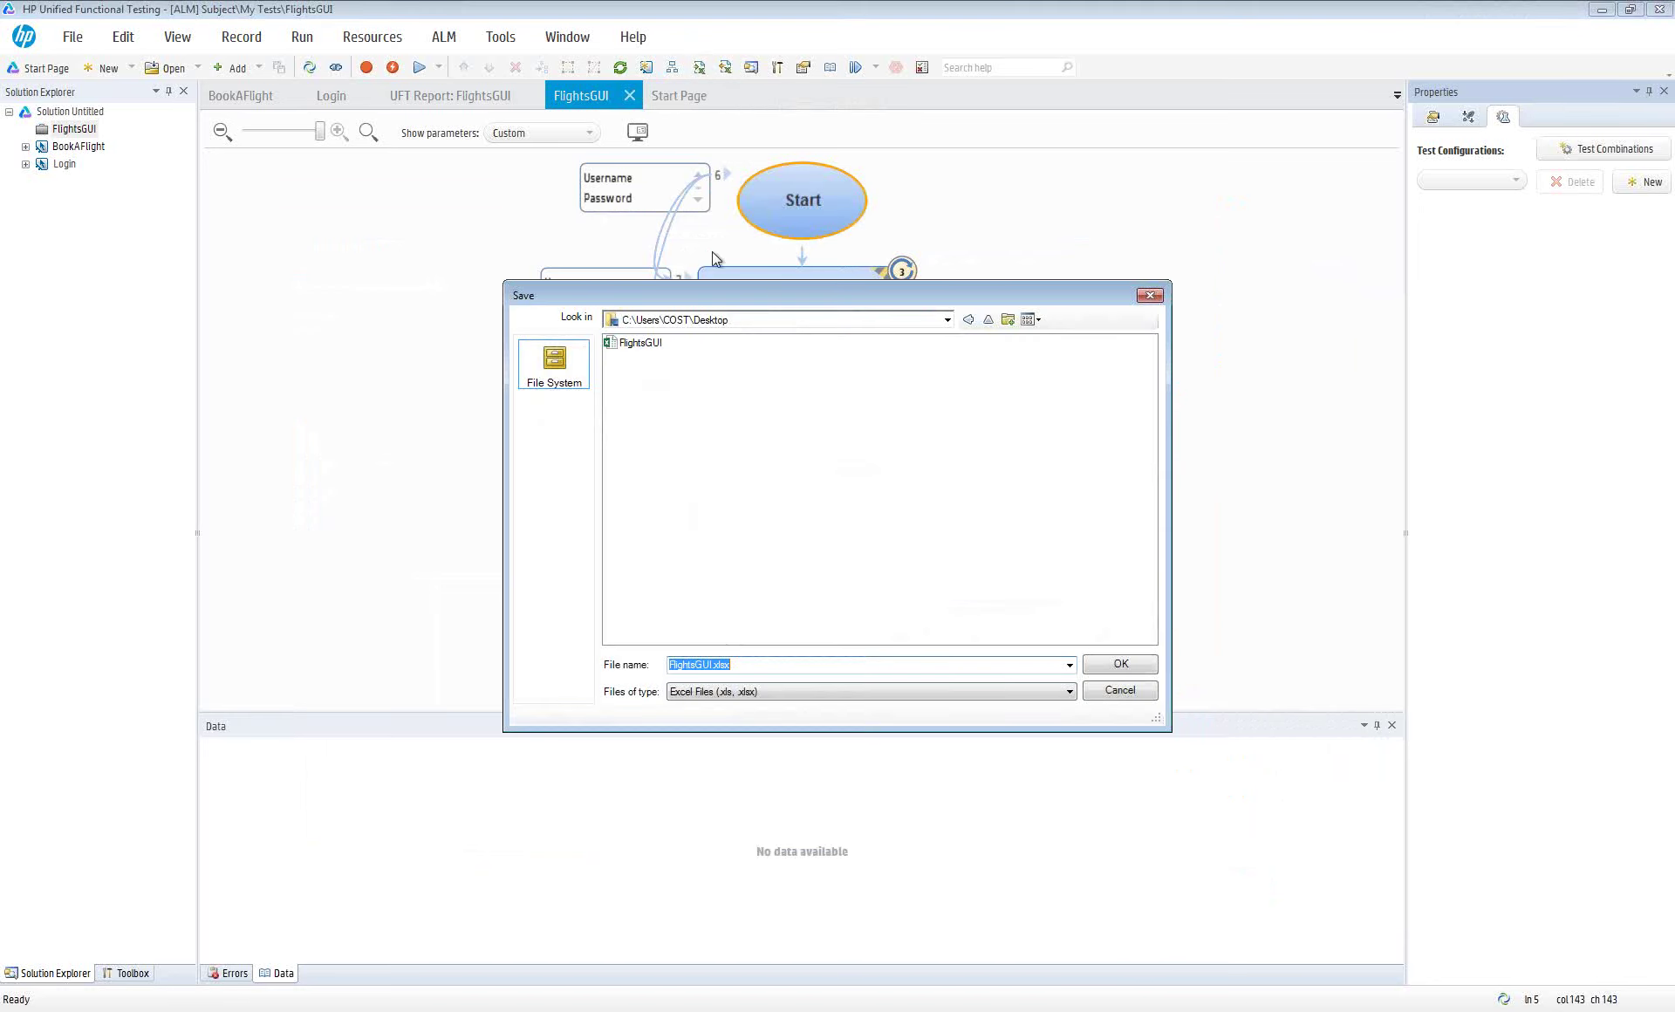
left_click(1120, 664)
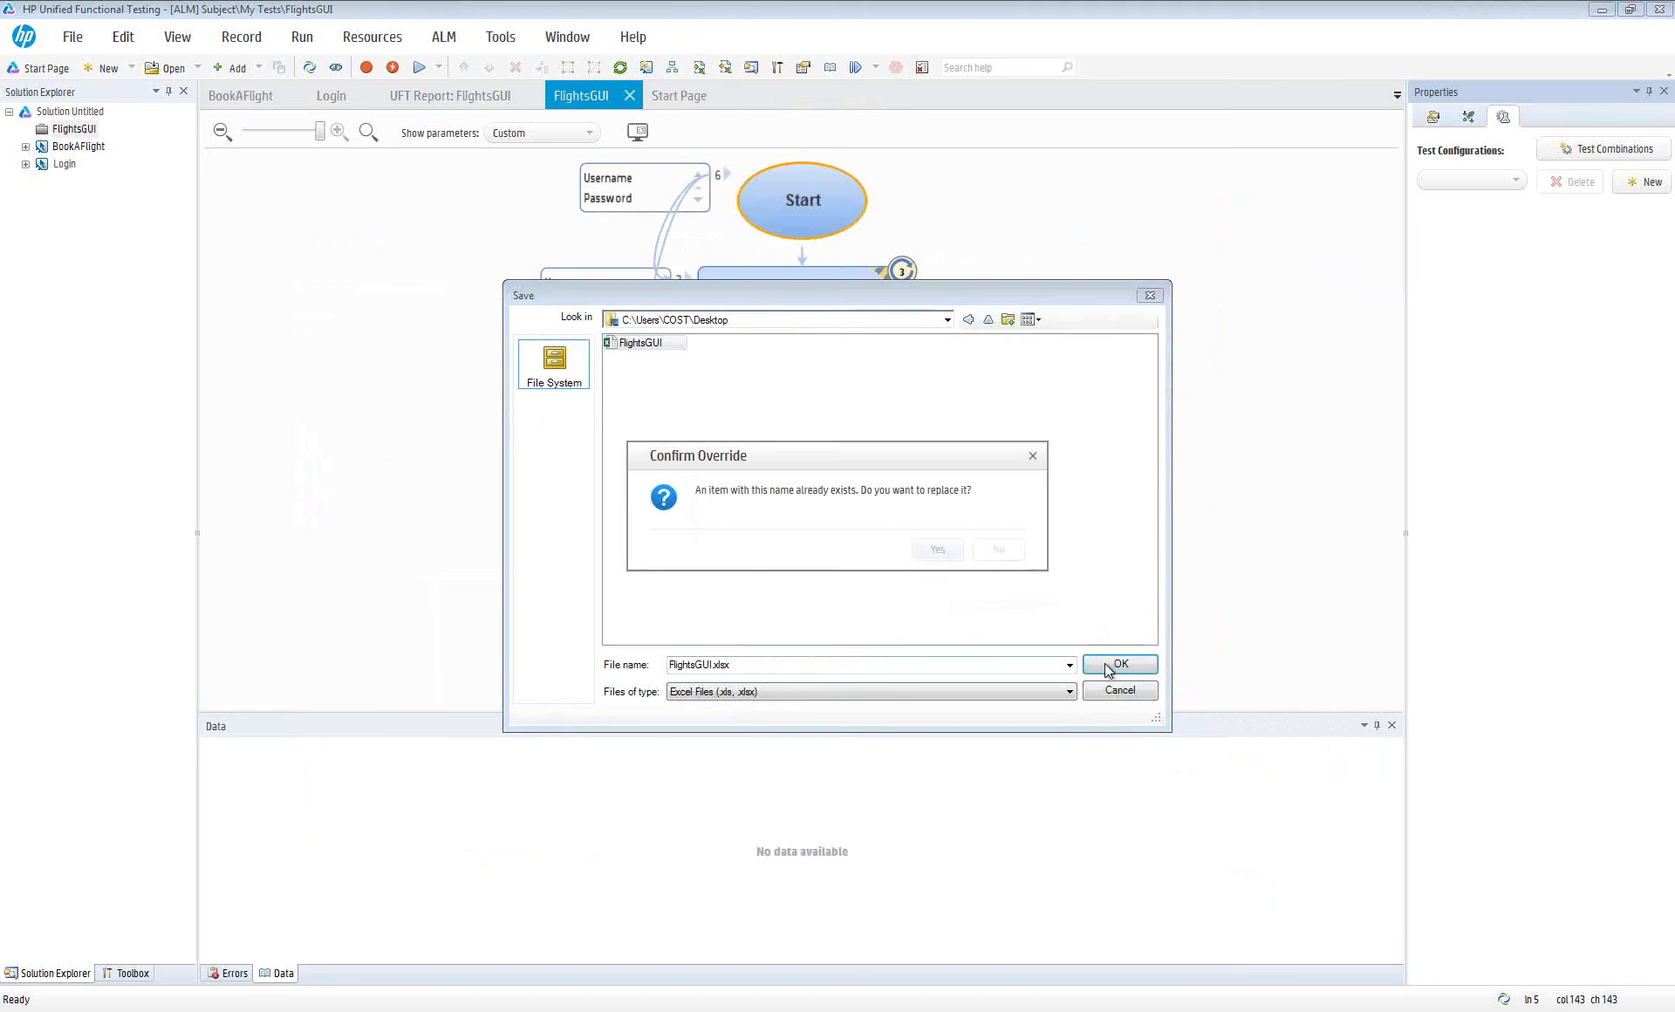
left_click(938, 550)
left_click(998, 549)
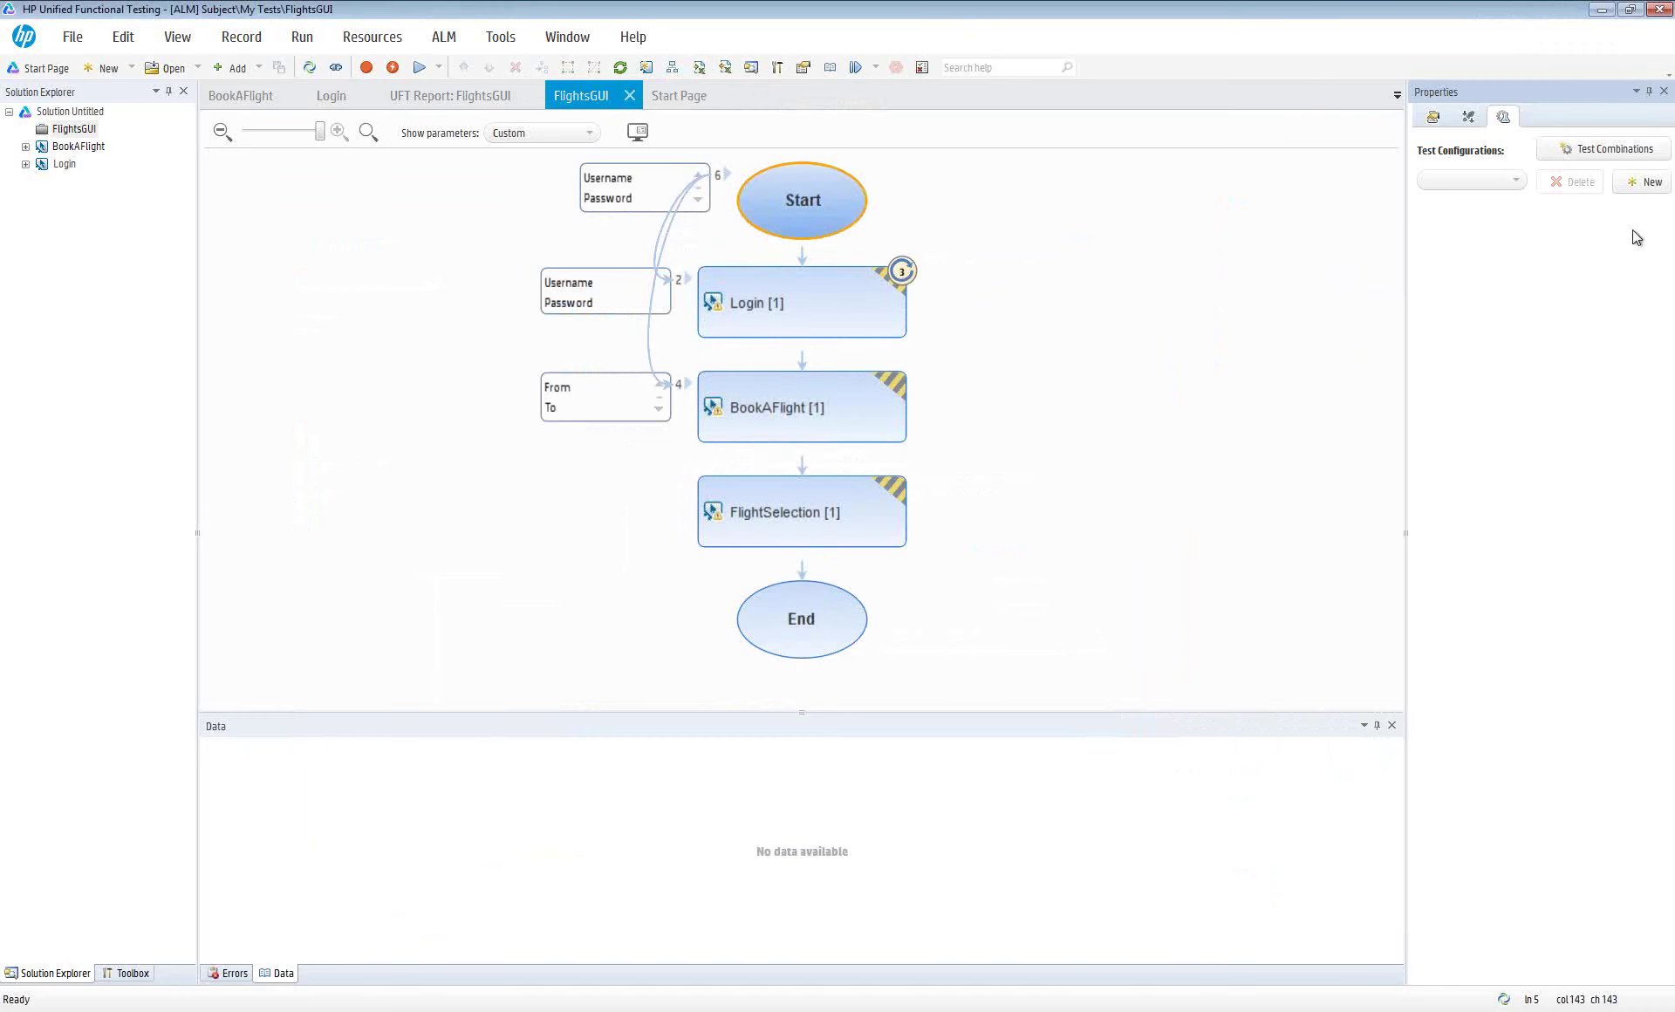
Create a new configuration for the FlightsGUI test using the FlightsGUI Excel file from the desktop as its data resource
left_click(1646, 185)
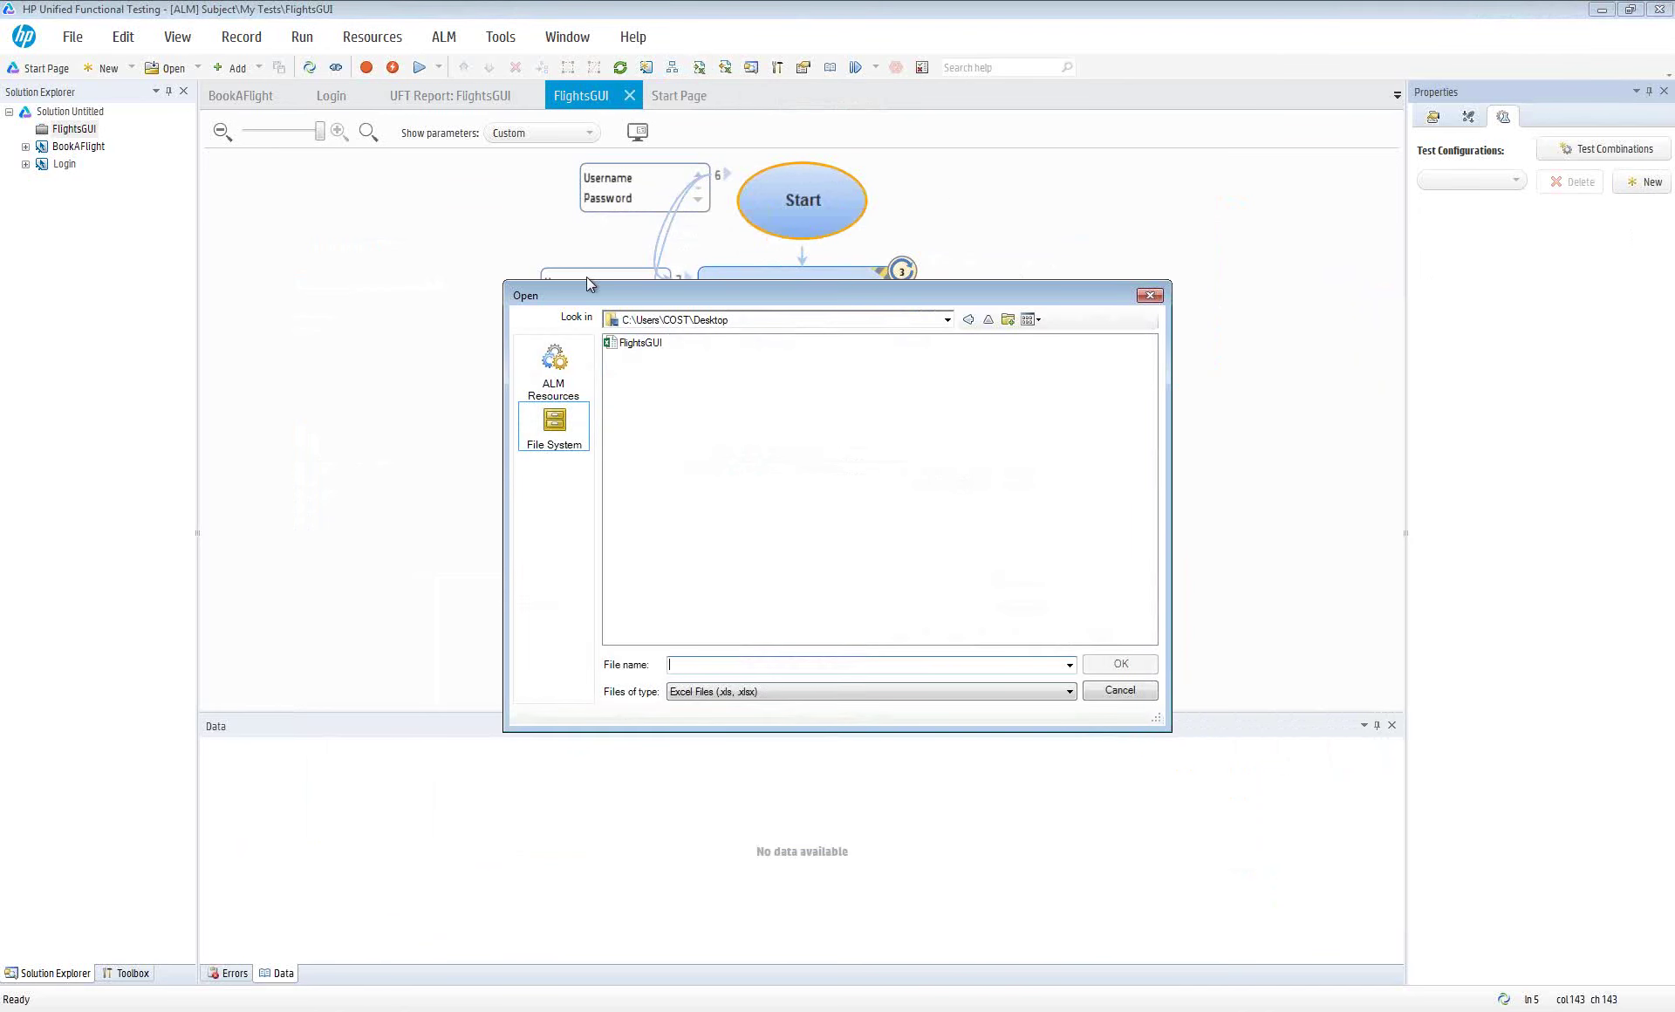
double_click(644, 343)
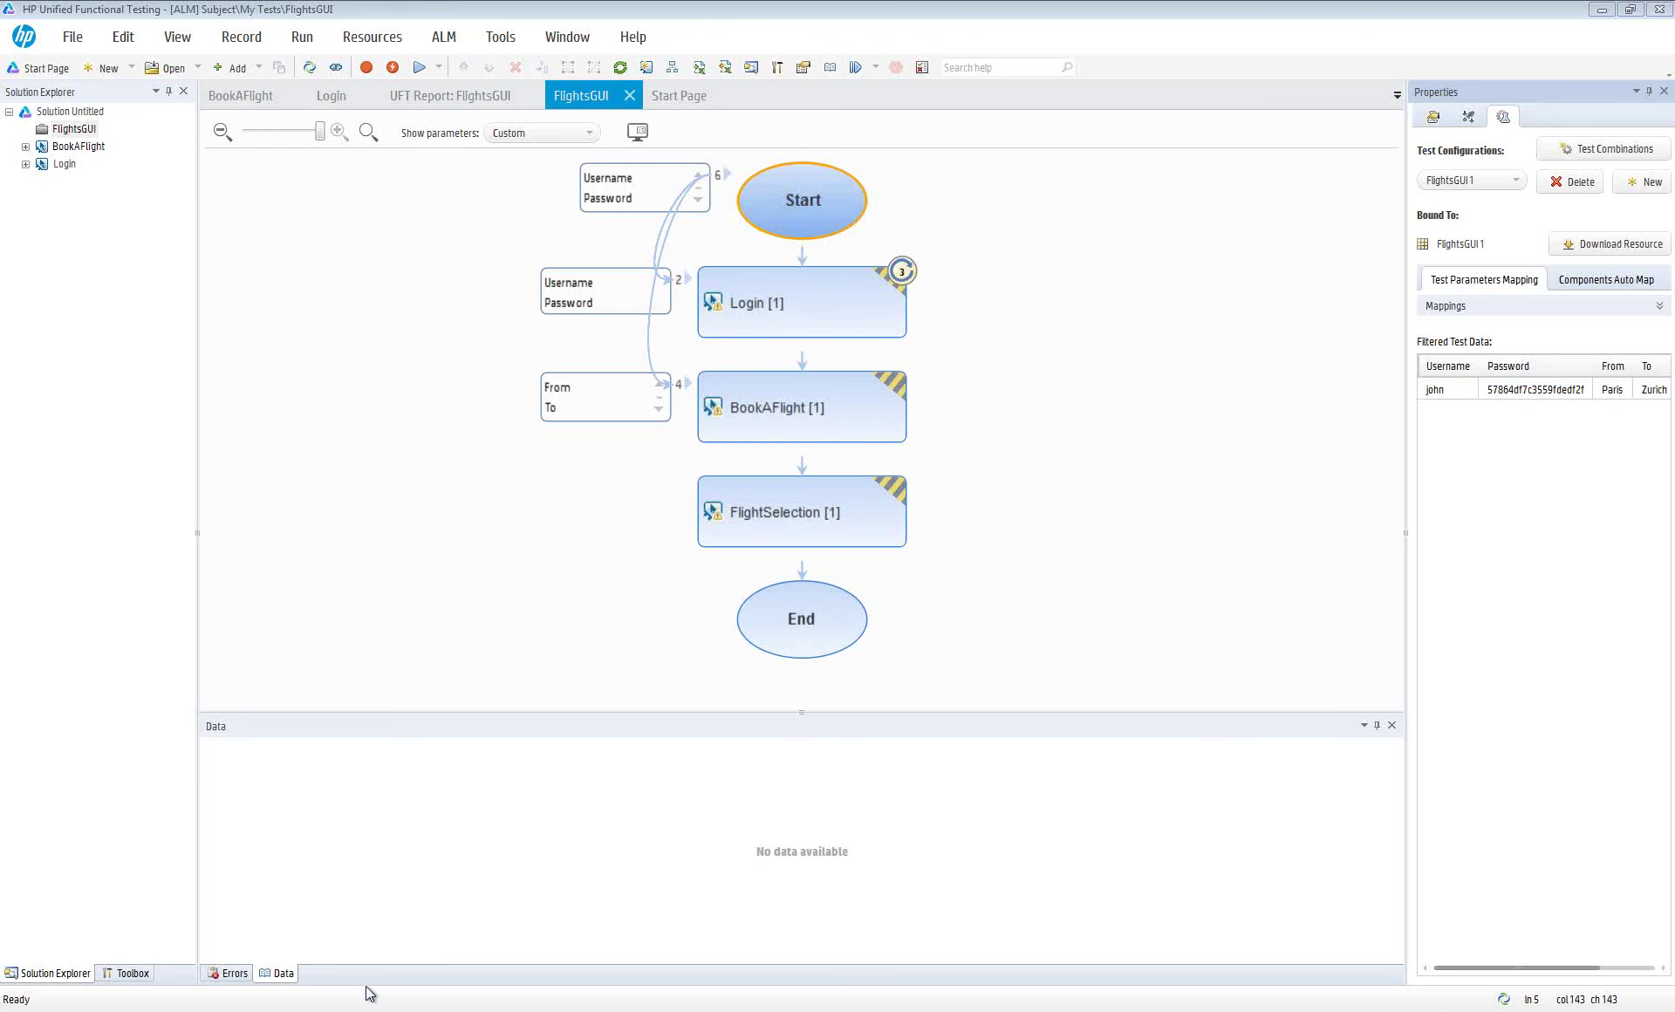
Open the exported FlightsGUI workbook from the desktop in Excel and select row 2 of the FlightsGUI sheet
left_click(1602, 11)
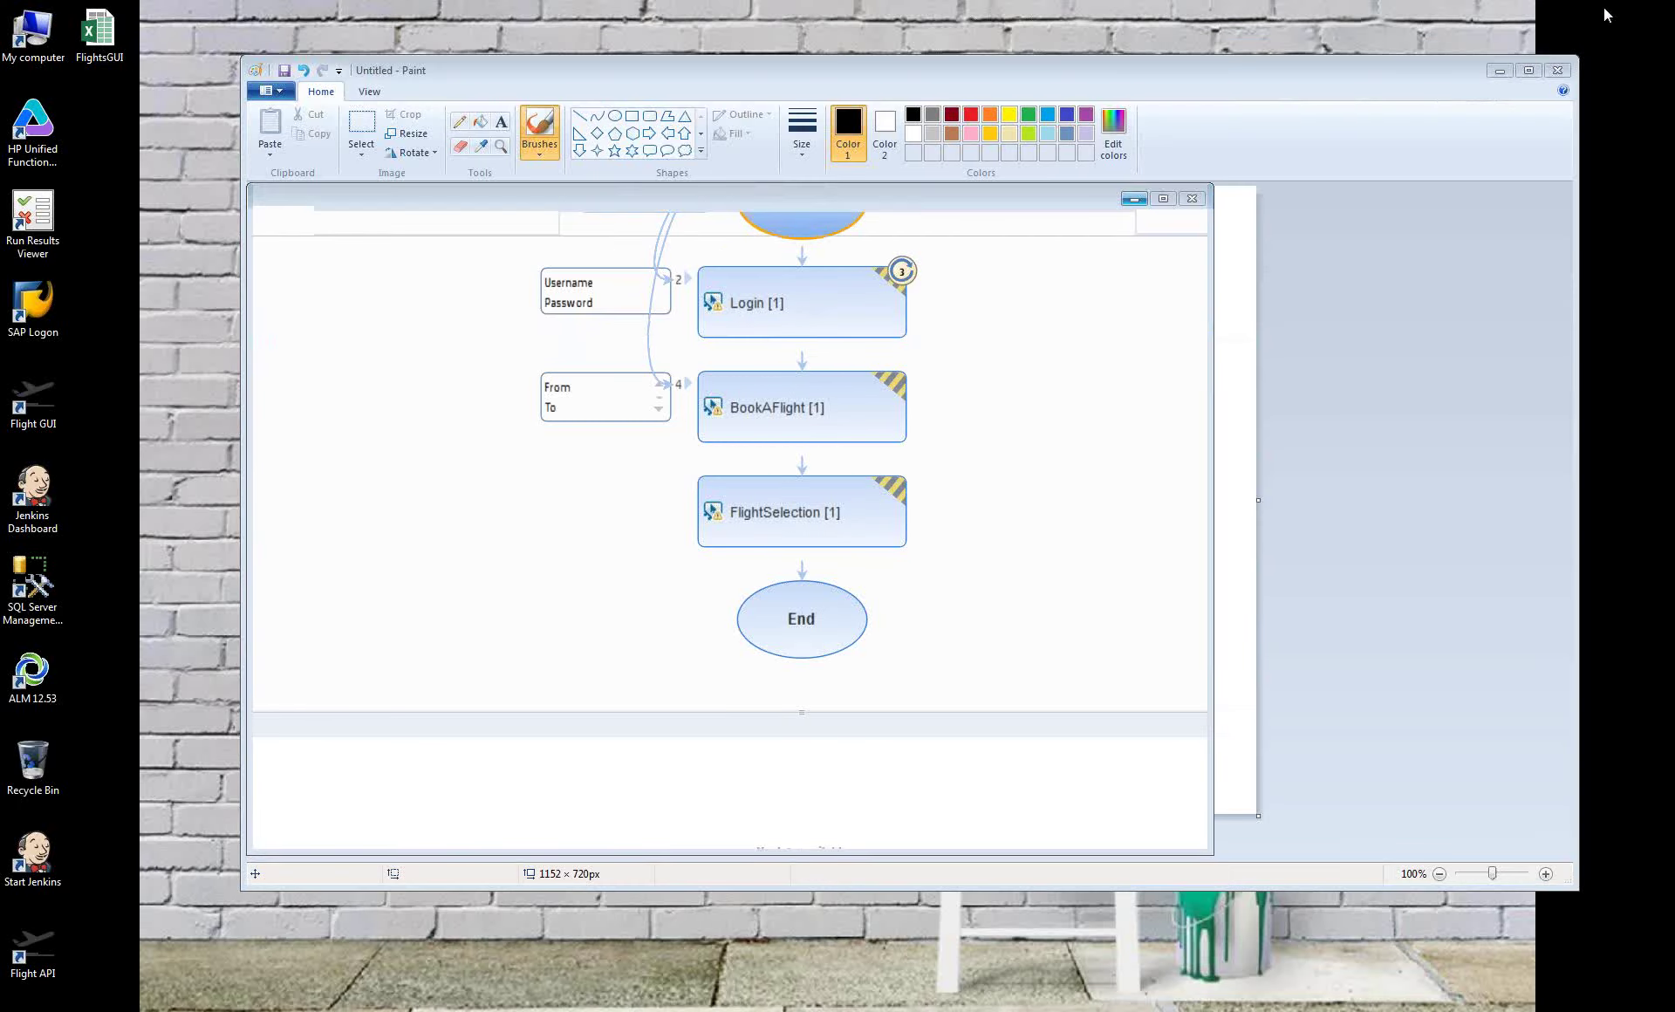
double_click(99, 30)
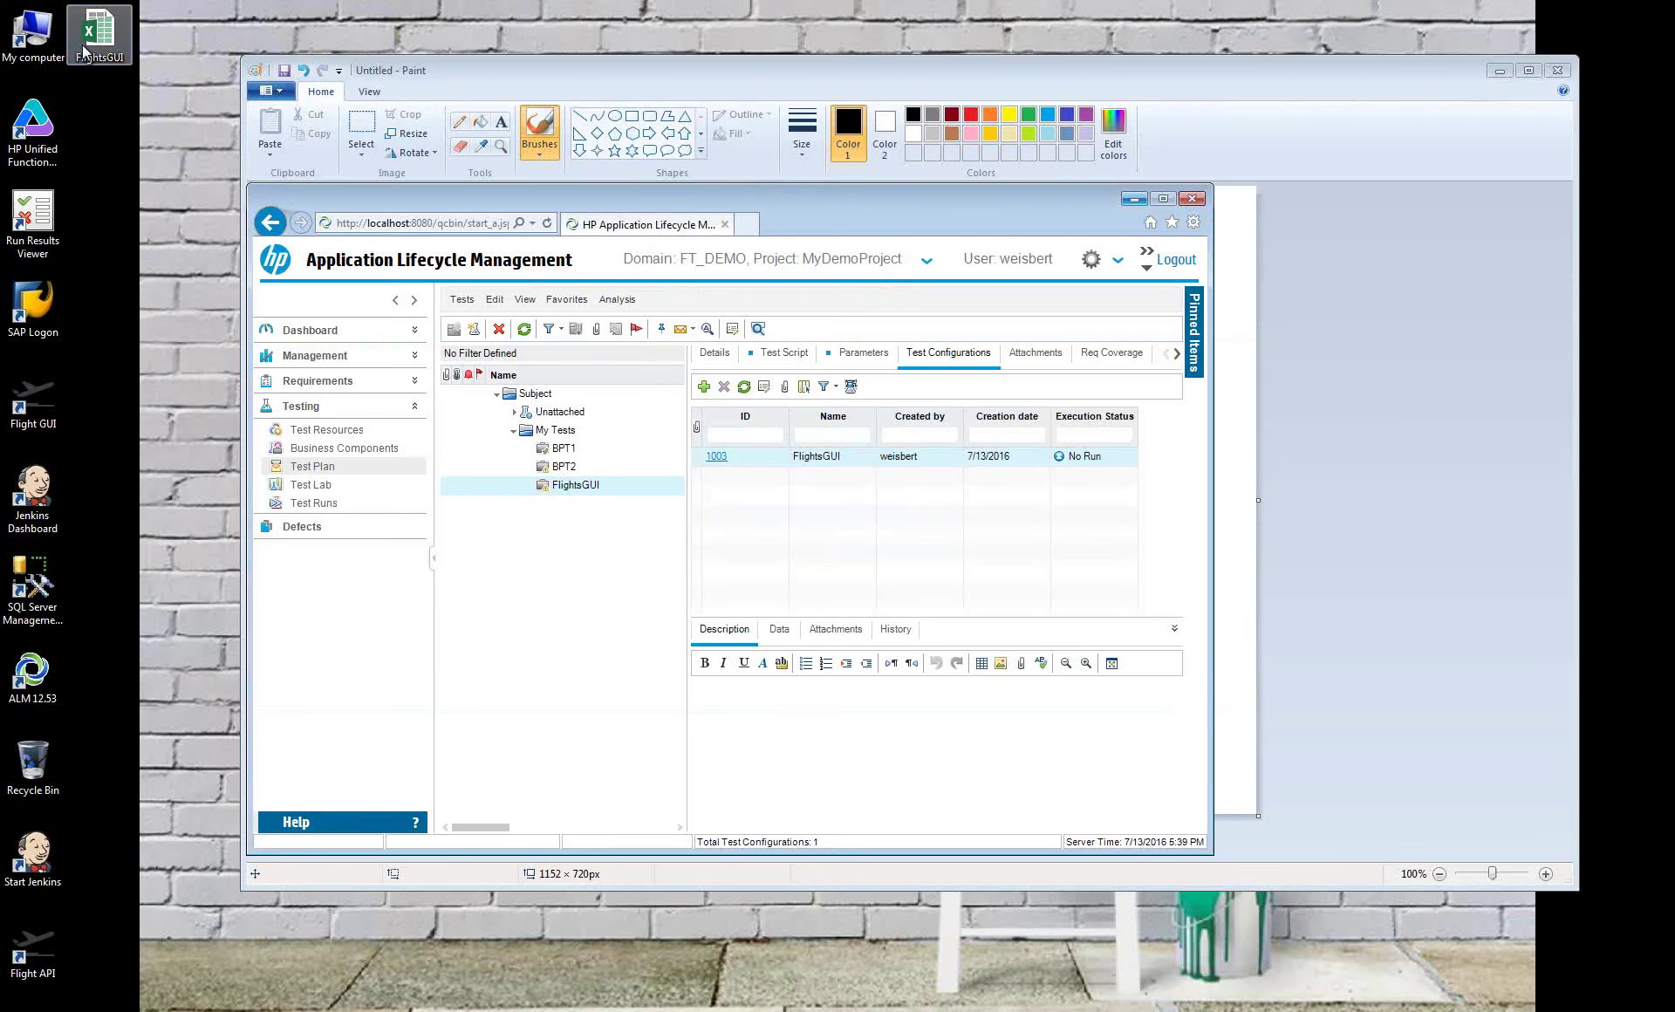
left_click(9, 202)
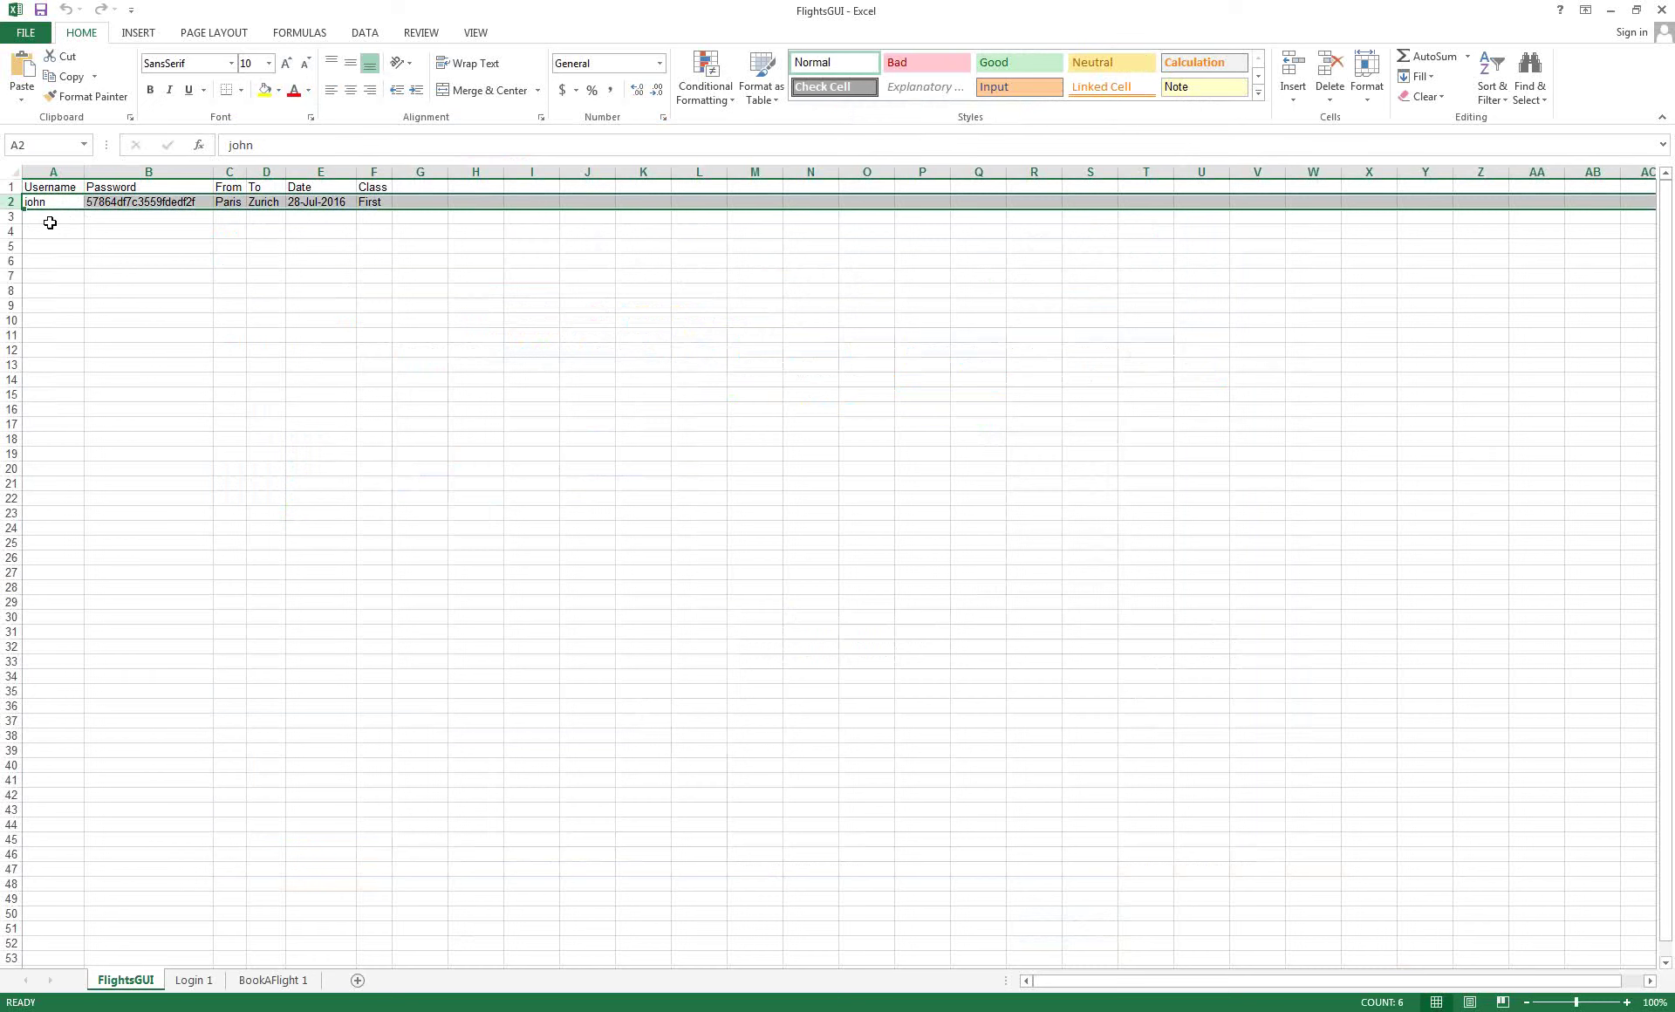
Enter a new username in A3 and a very long numeric password in B3
left_click(50, 223)
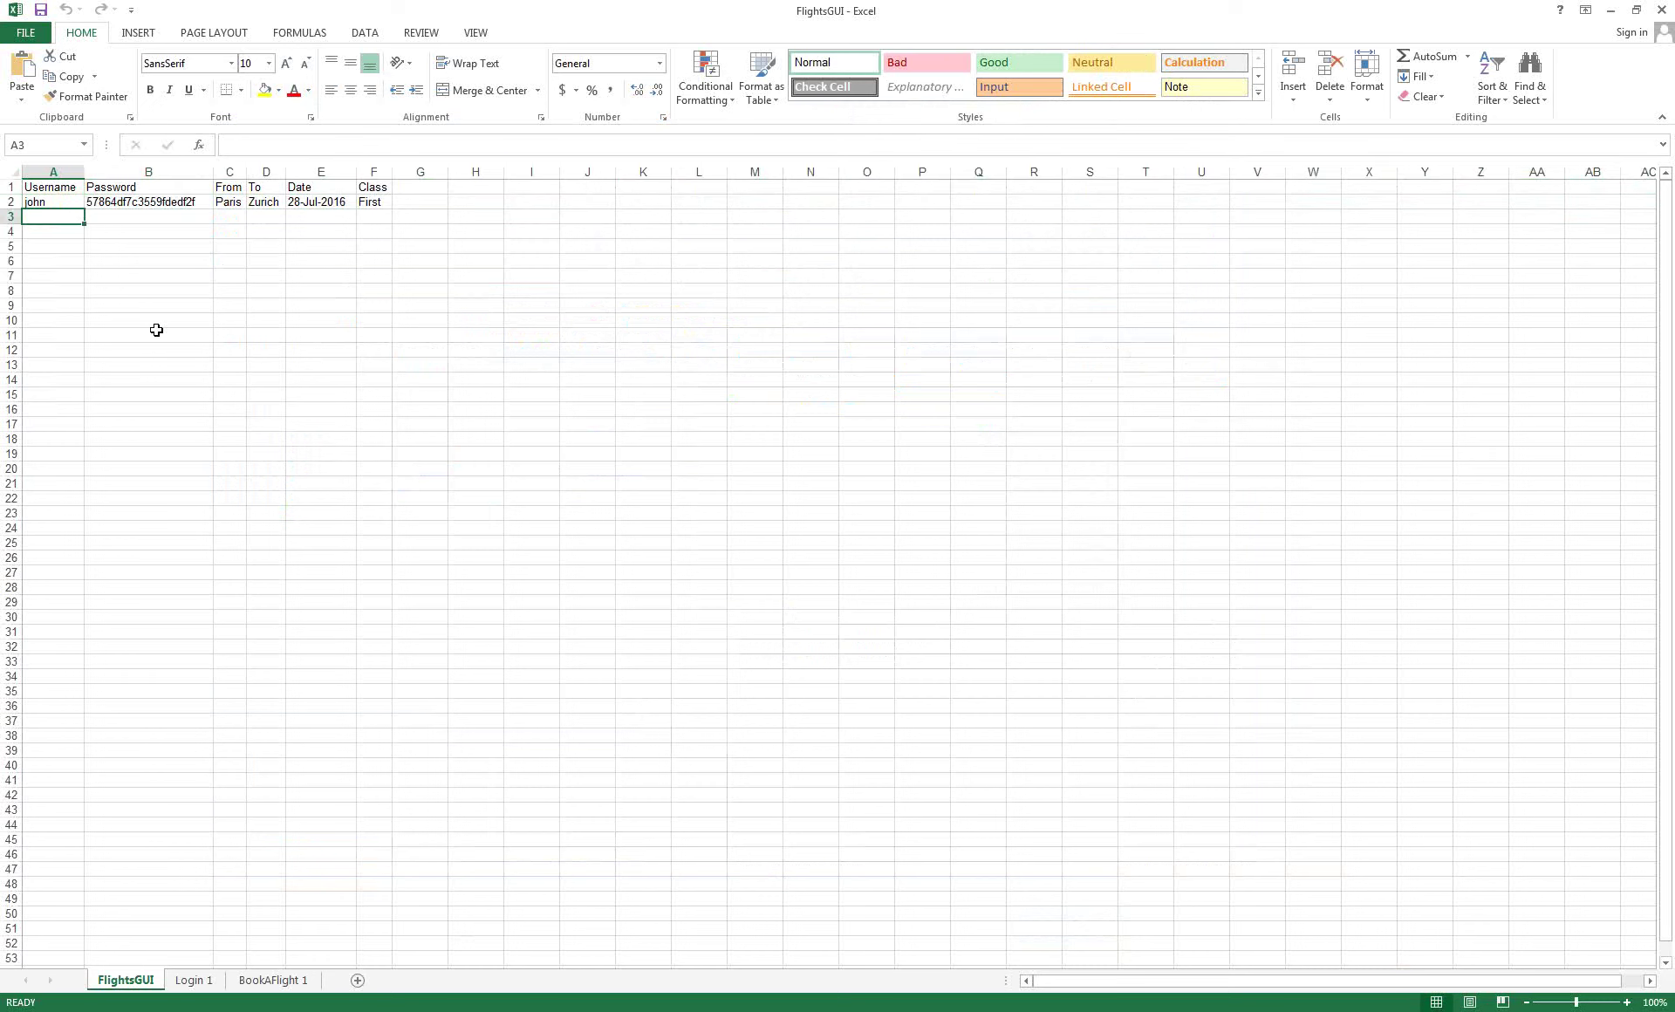
type("weisbert")
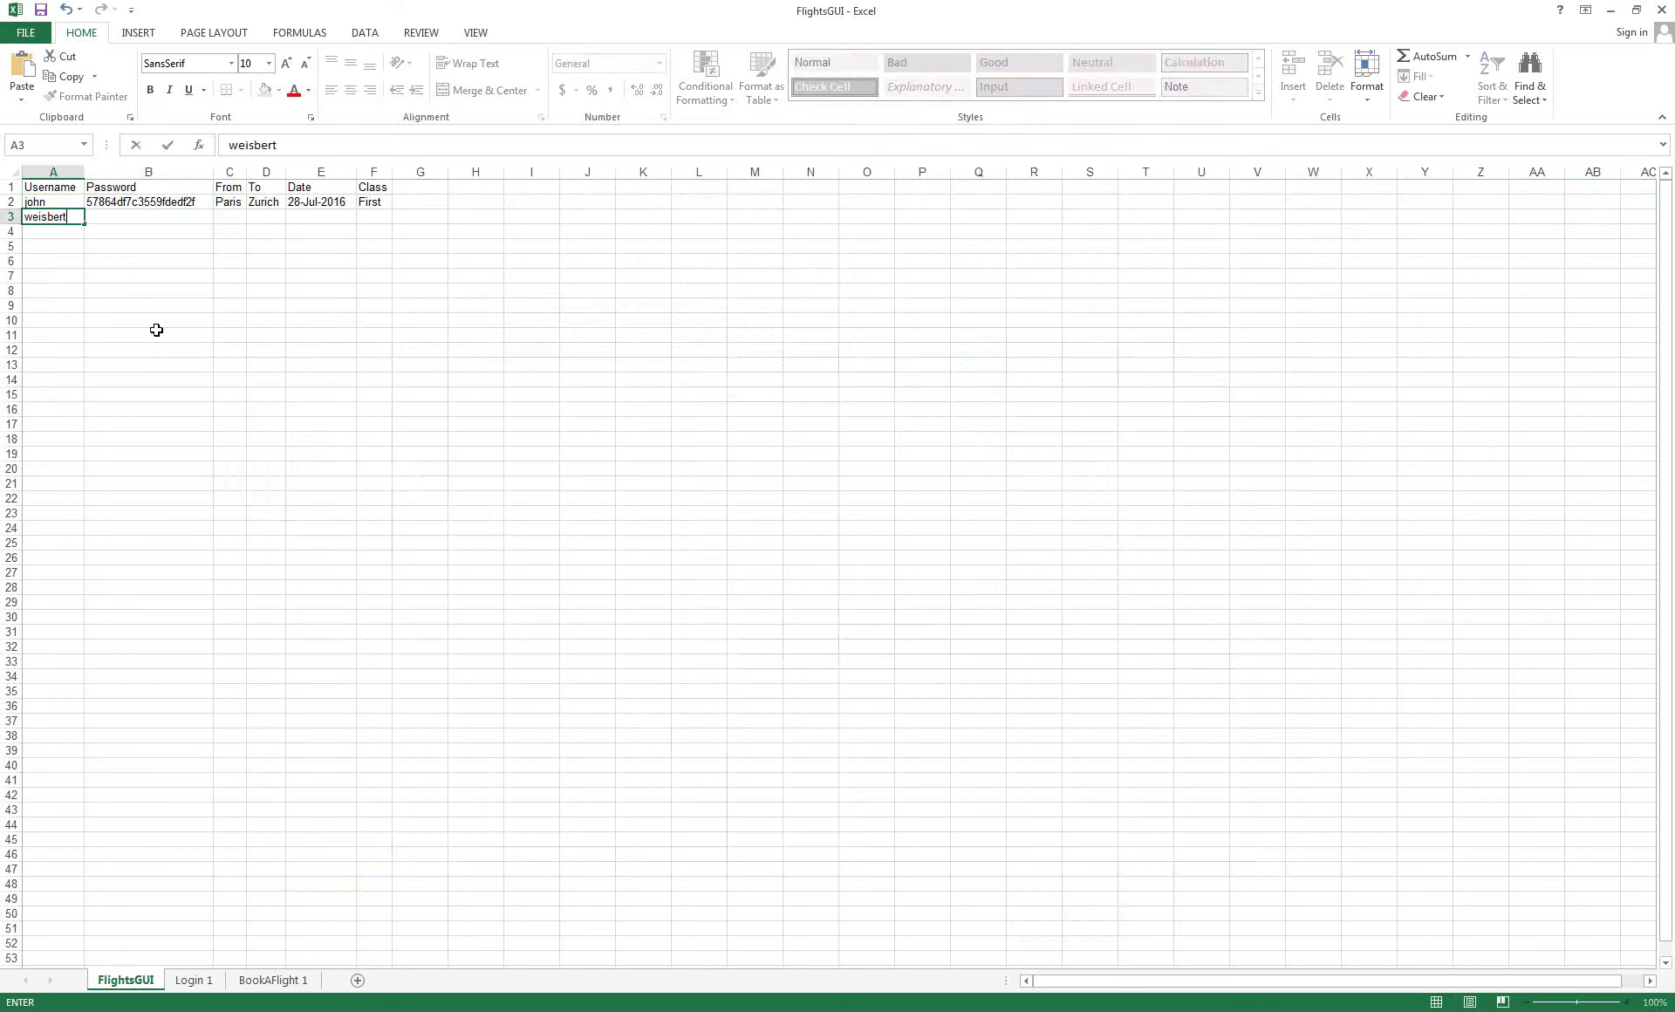
key("Tab")
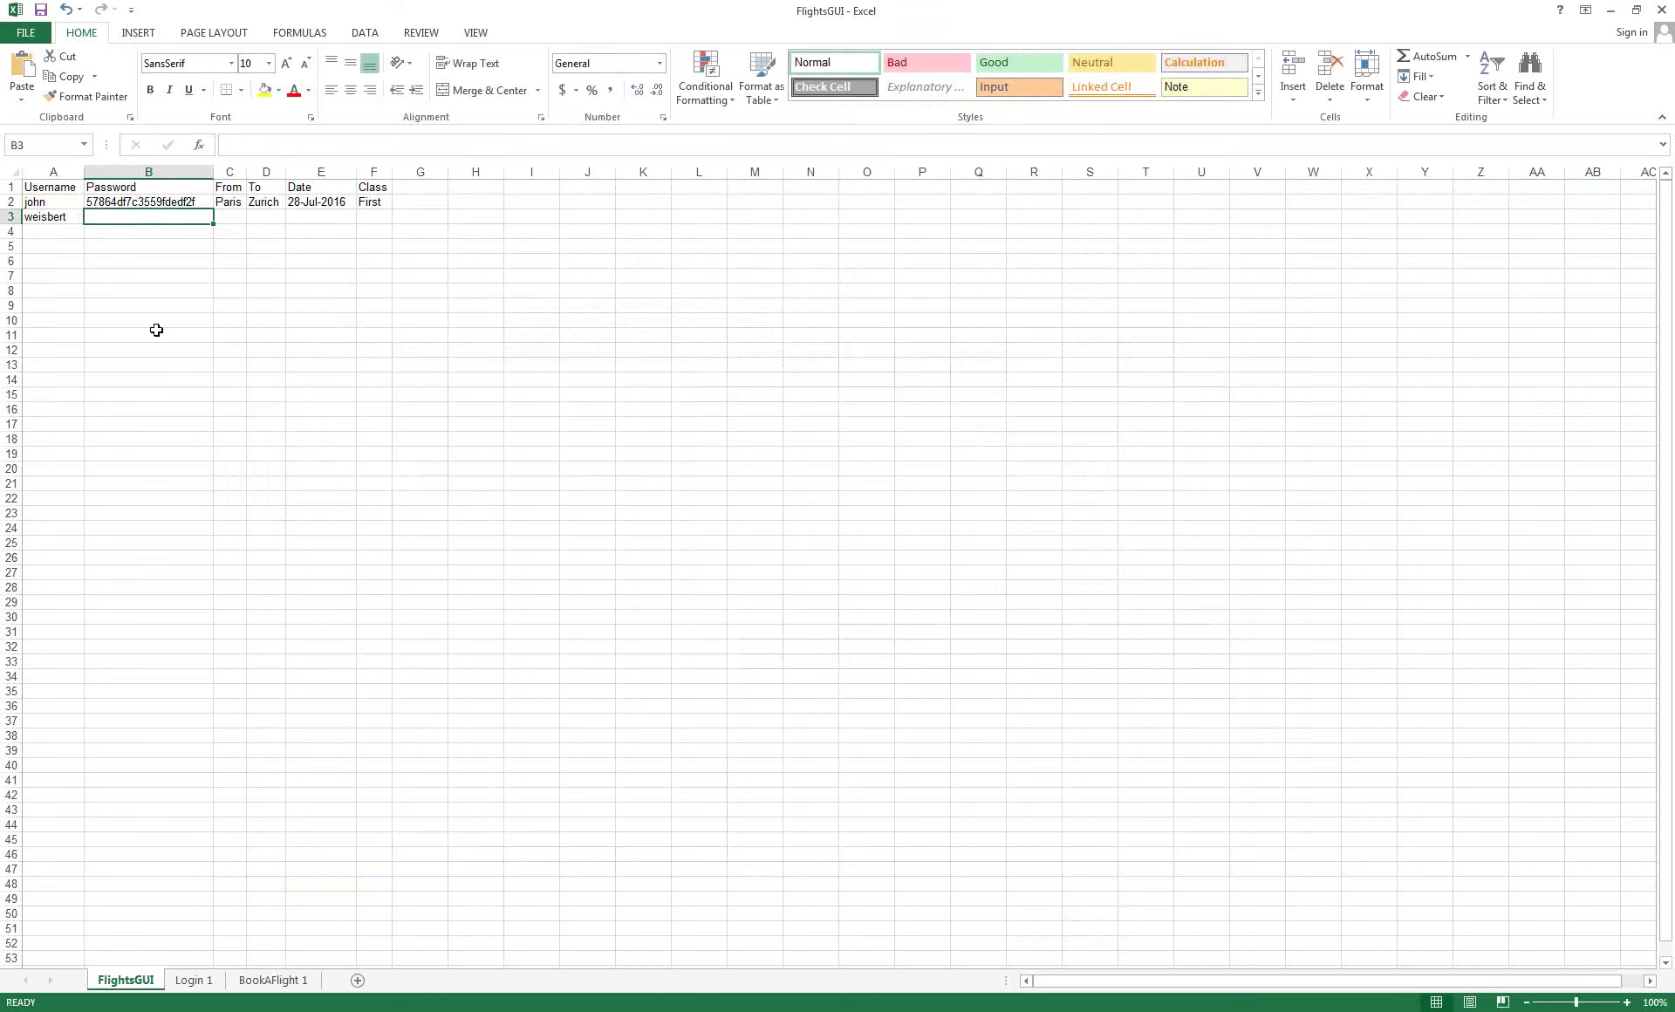
type("332")
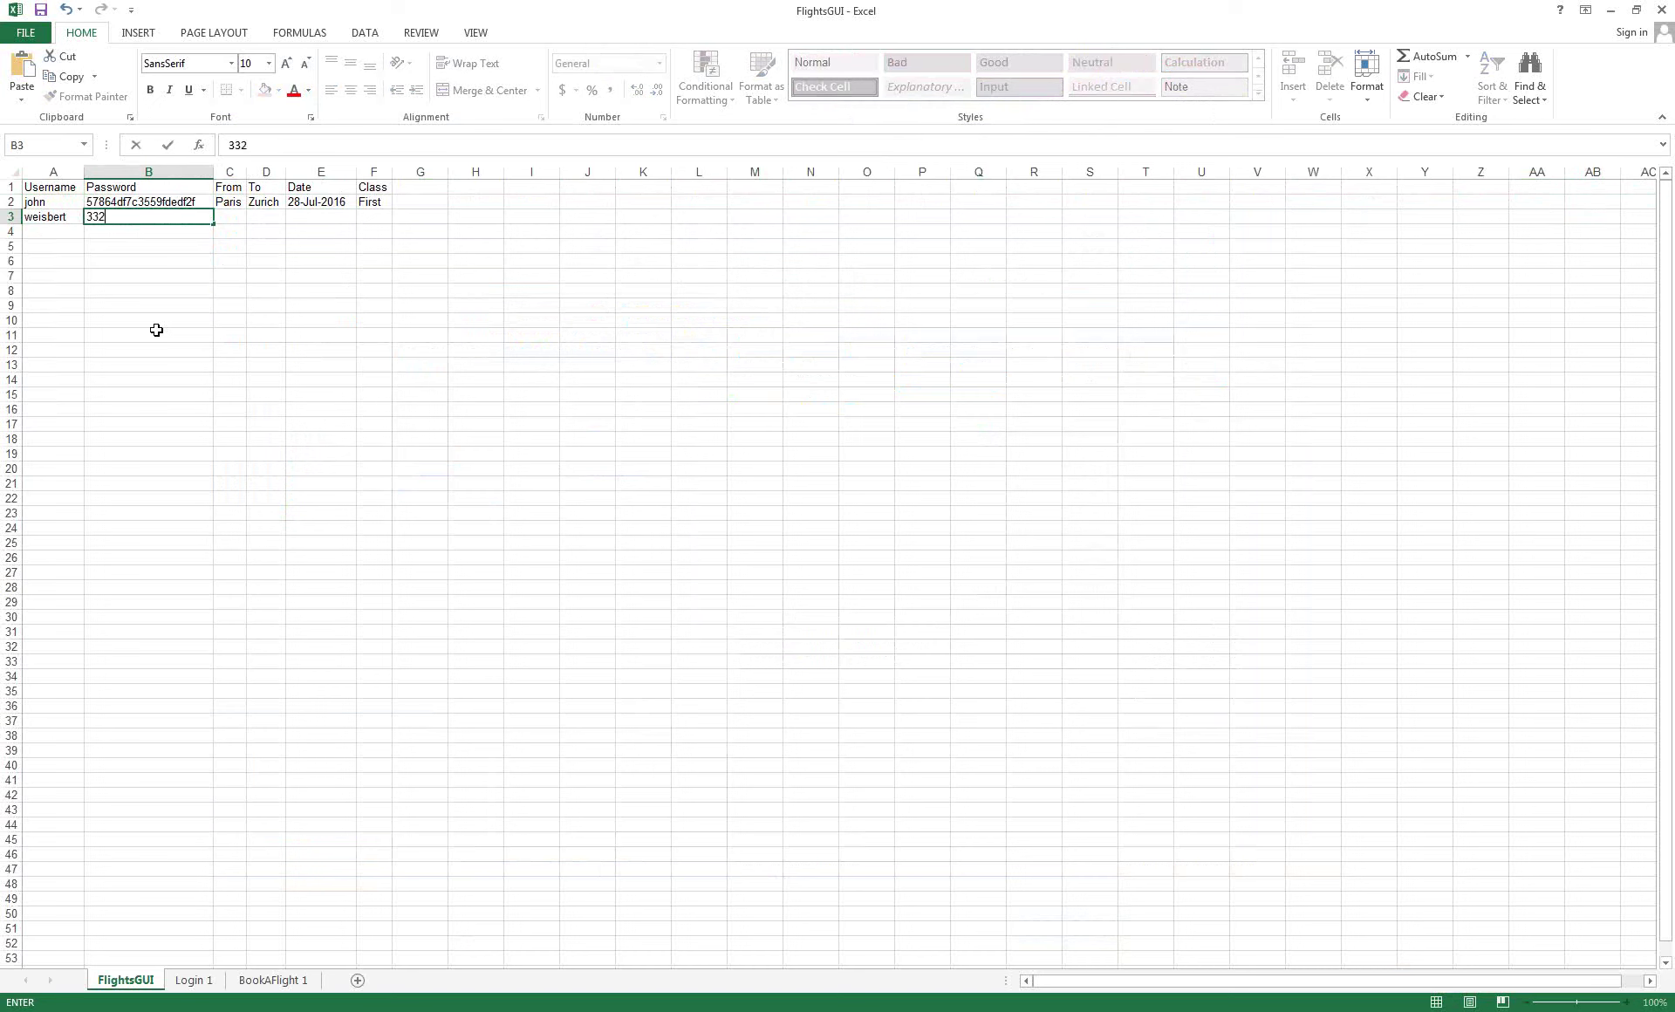
type("19324890989032849032840934")
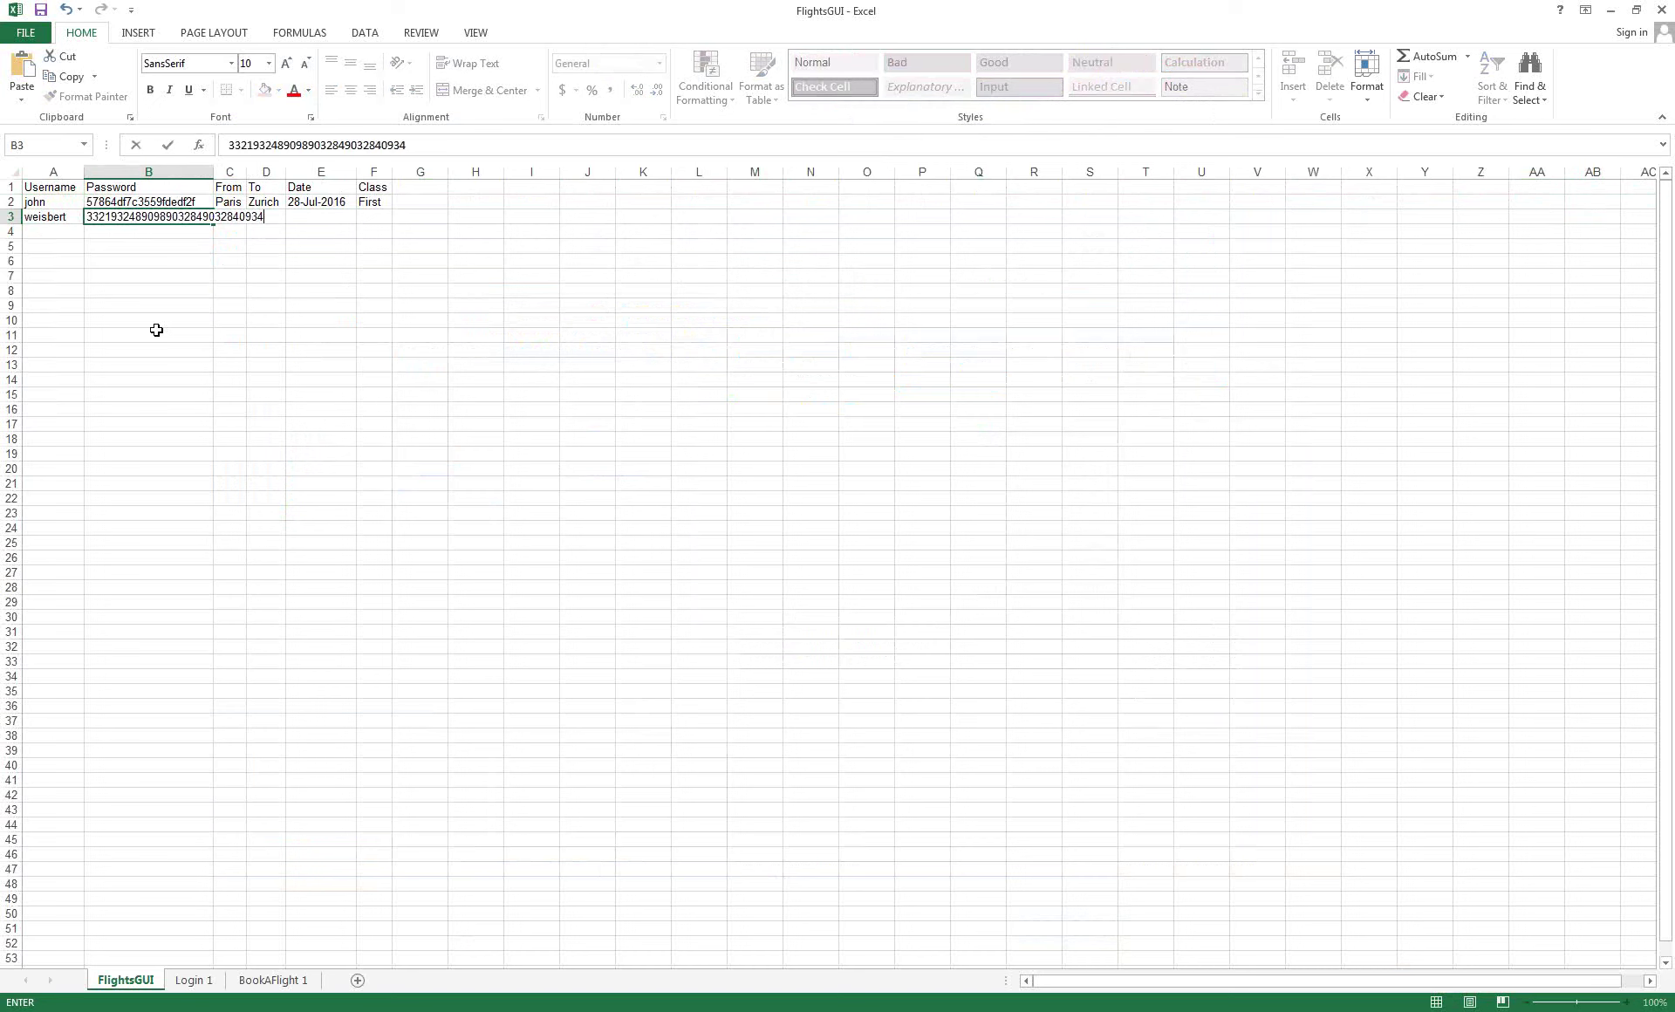
type("289032849023890483290482390489032849032849032849038490328409")
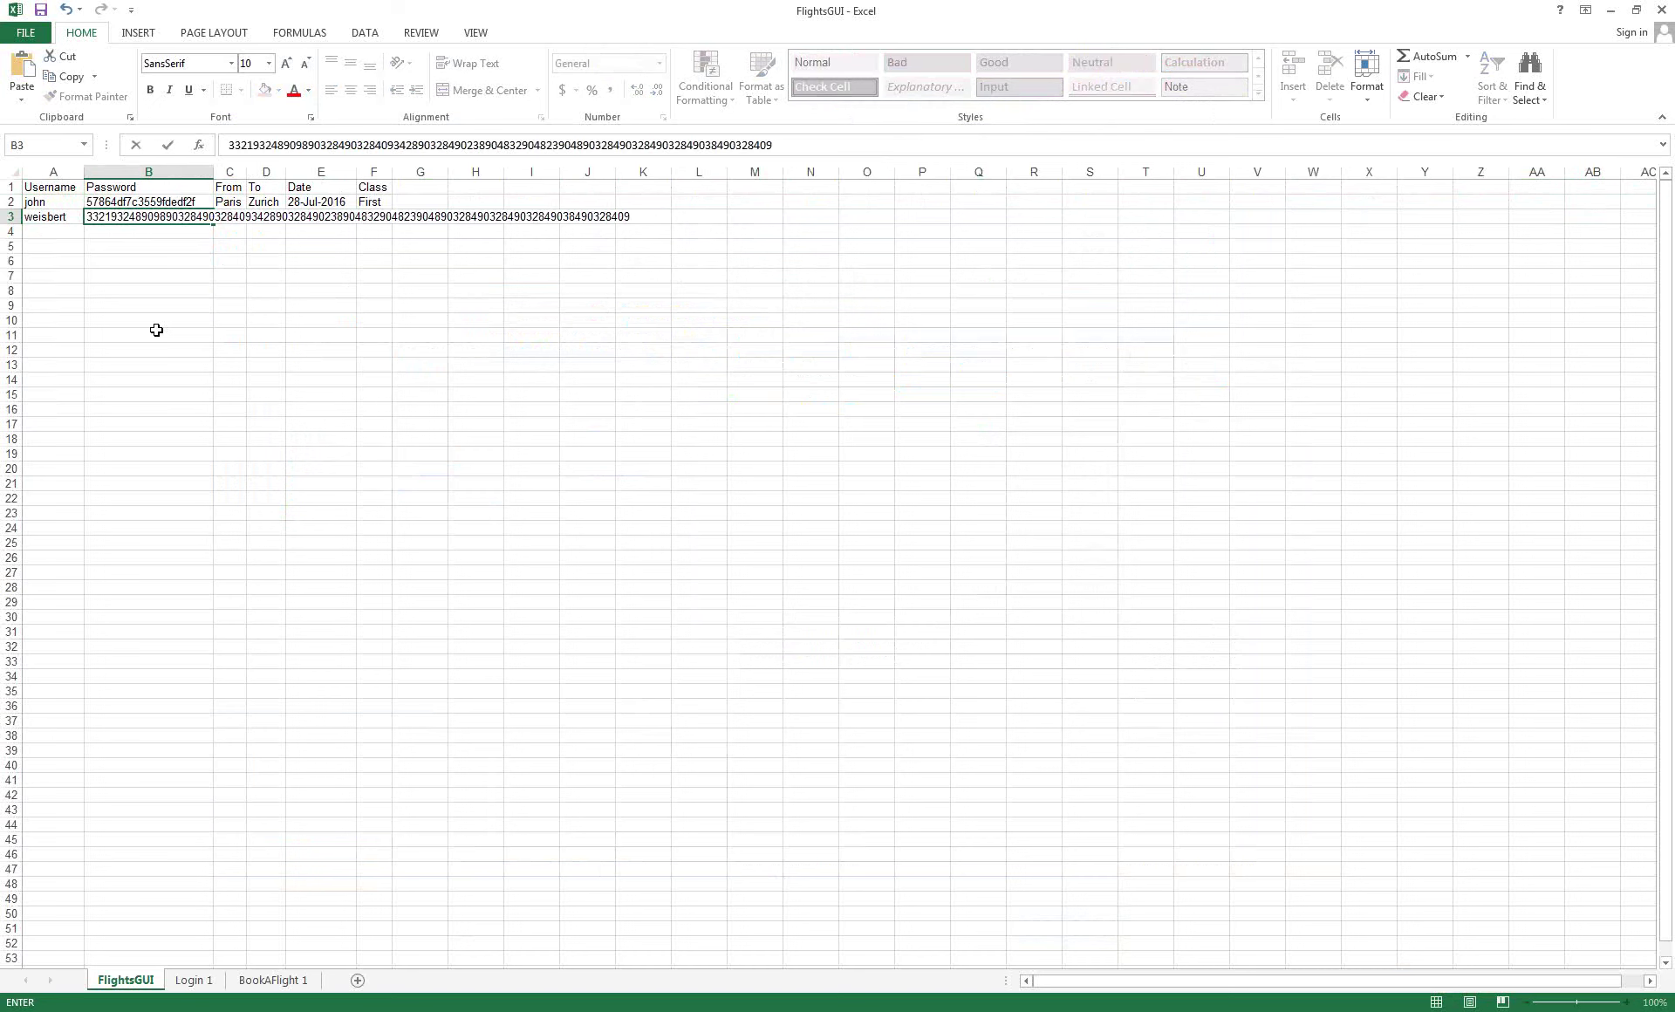
key("Tab")
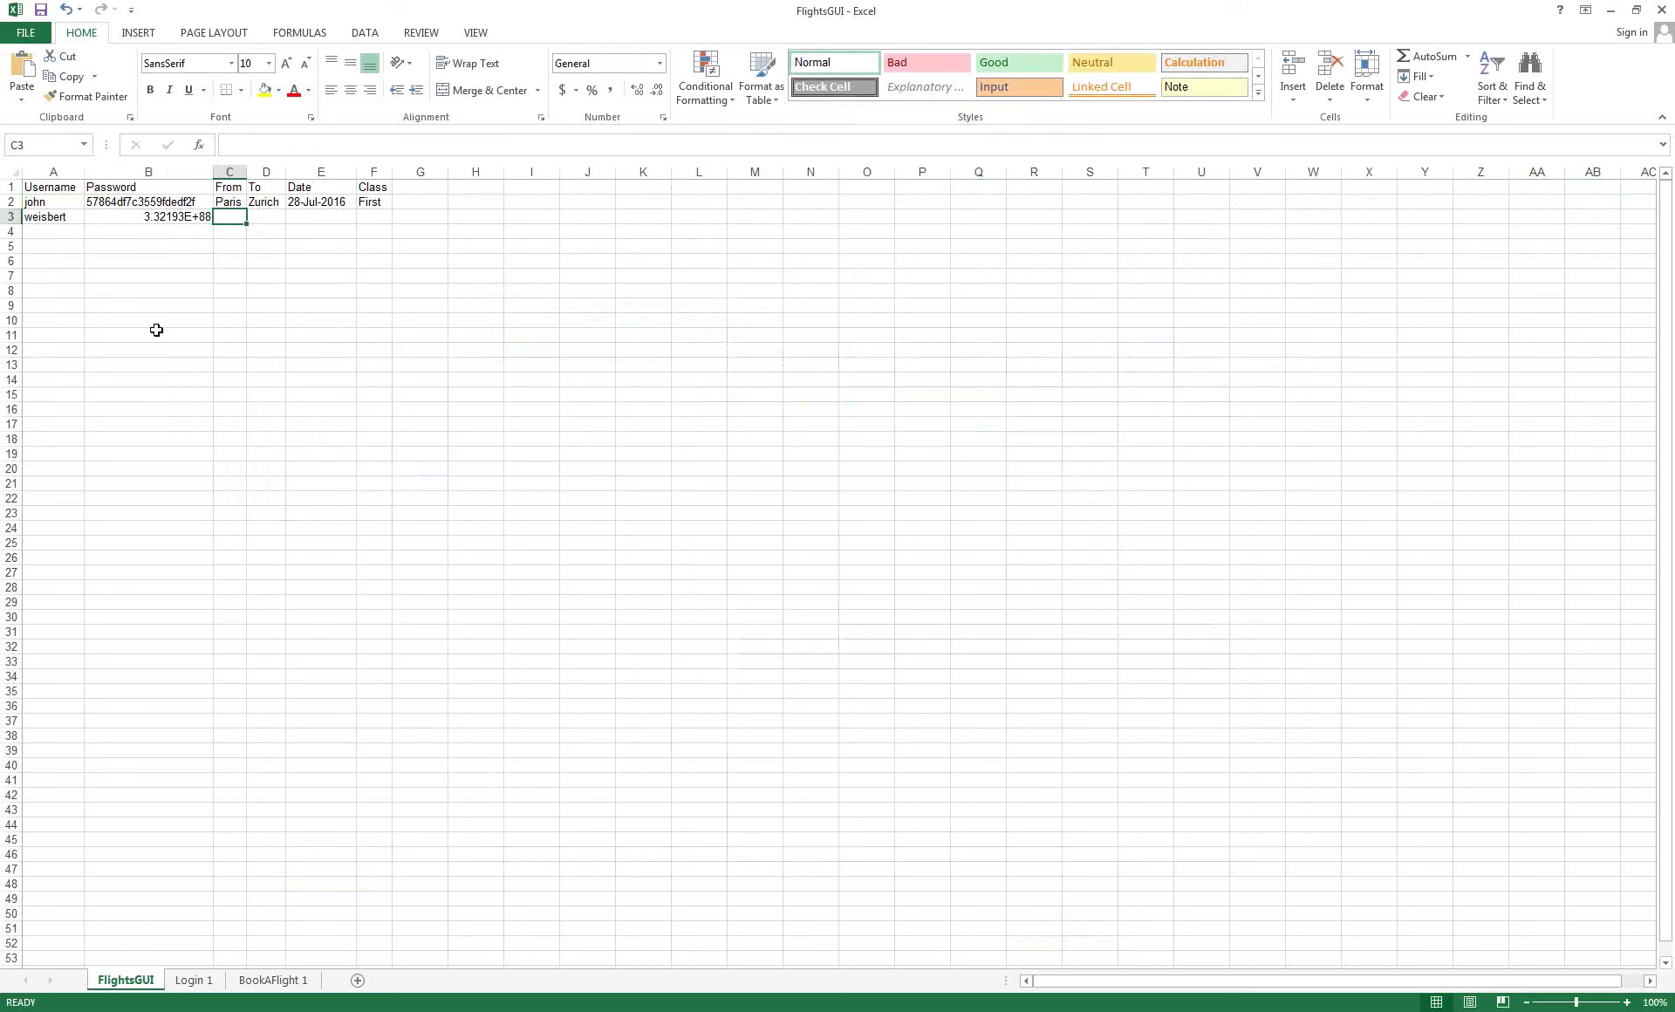
Copy the From, To, Date and Class values from row 2 into row 3
key("Up")
key("ctrl+shift+Right")
key("ctrl+c")
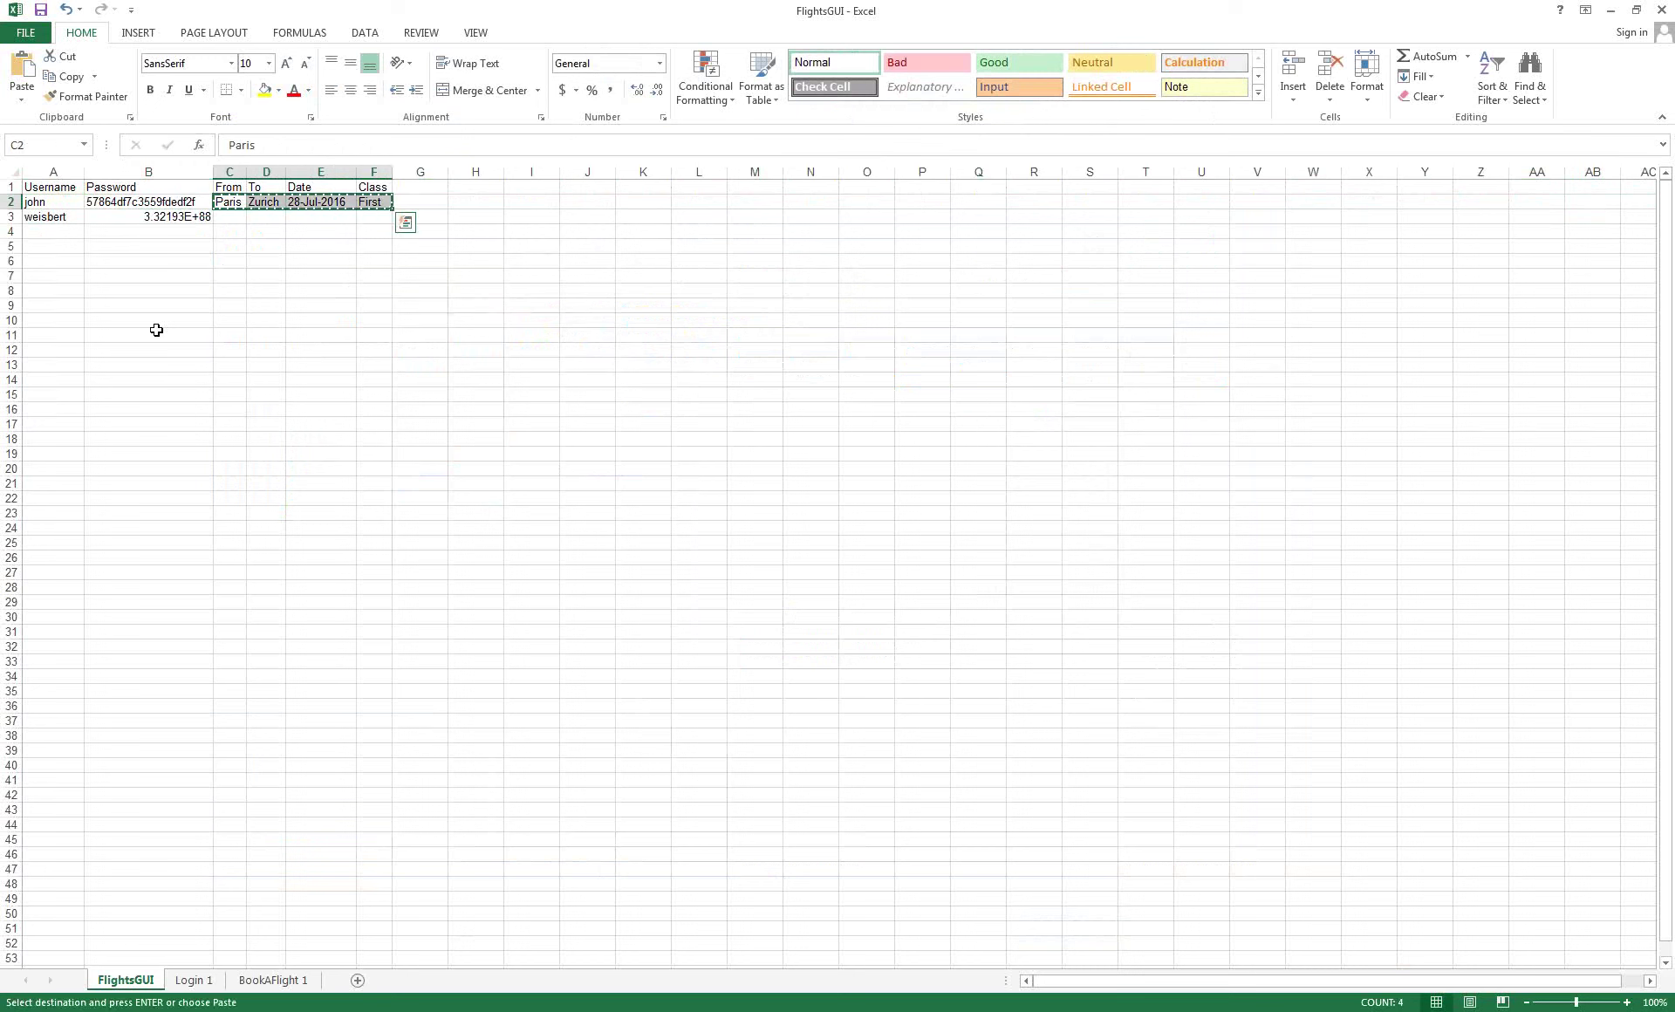
key("Down")
key("ctrl+v")
key("Escape")
Enter another new username in cell A4, different from the ones in the rows above
key("Down")
key("Home")
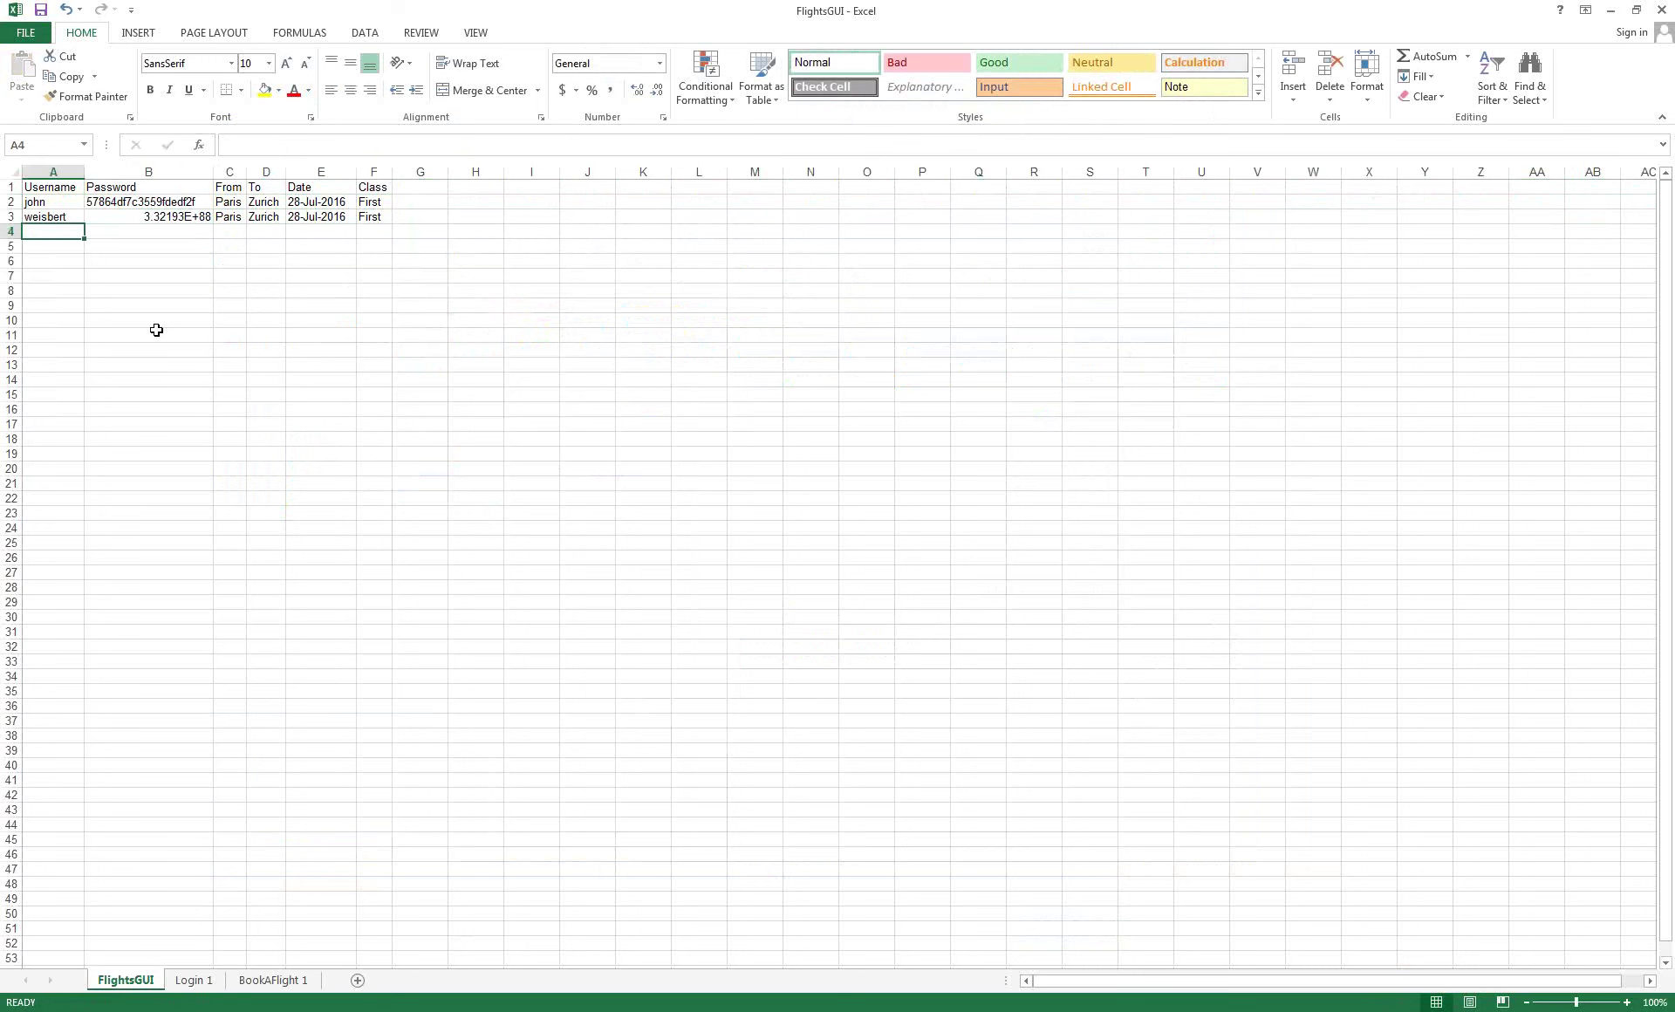
type("weisbert")
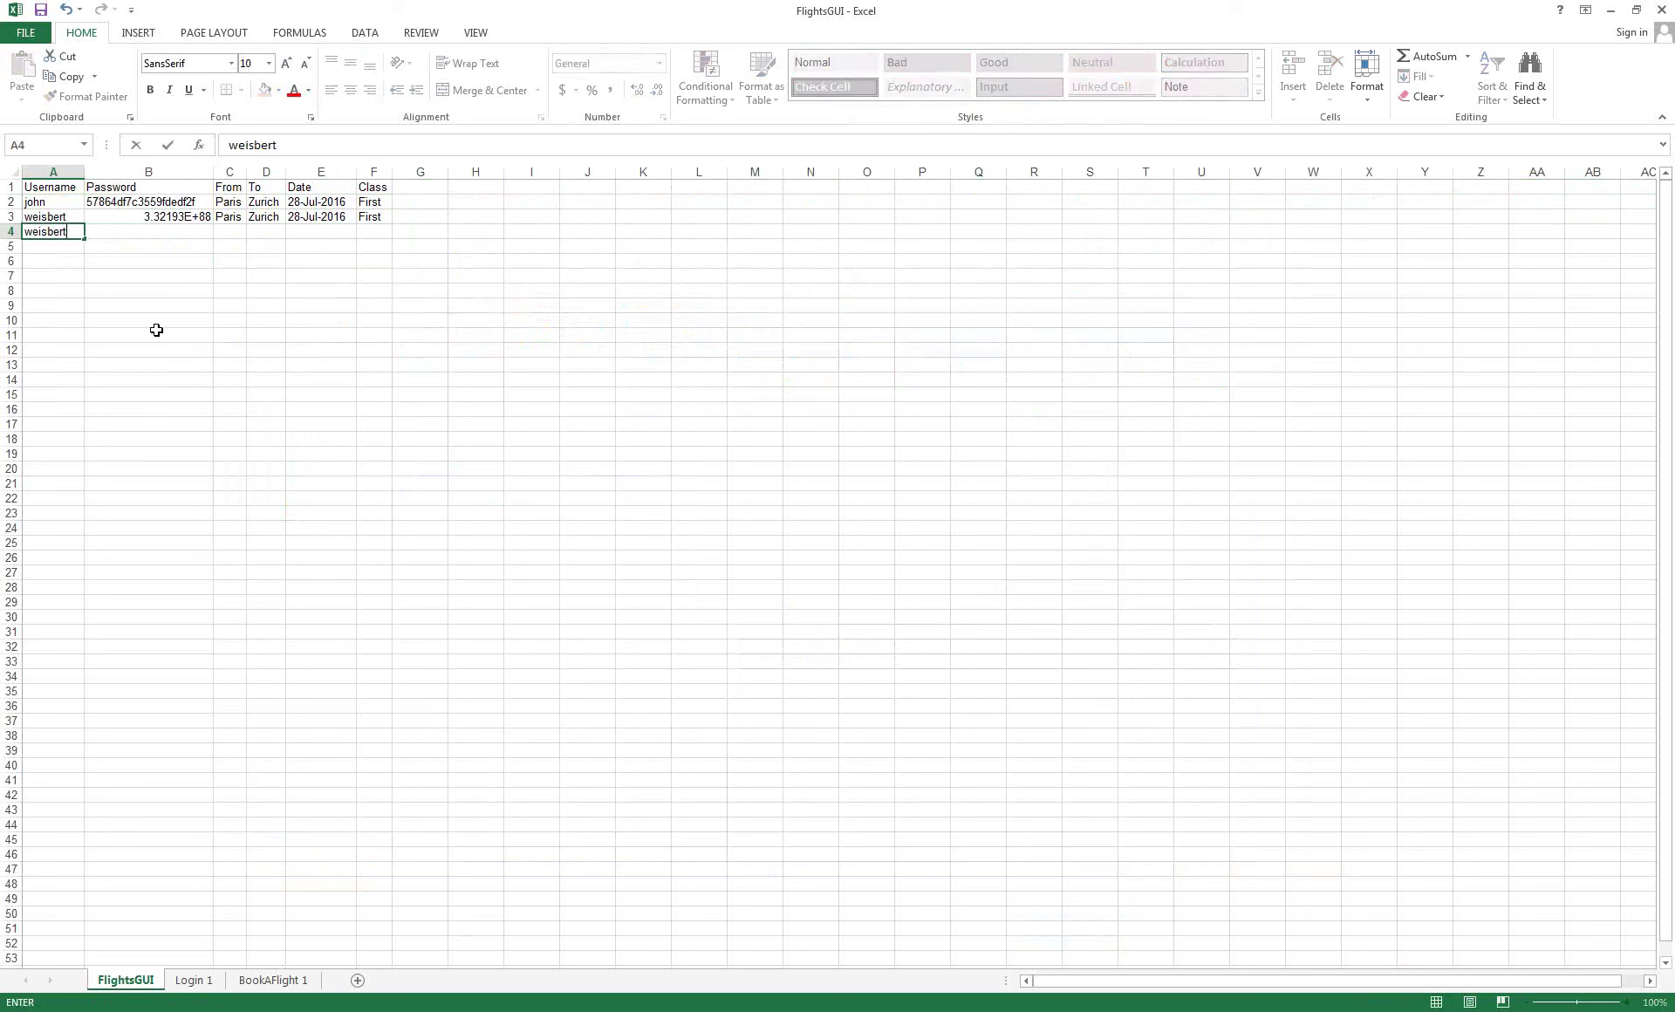
key("BackSpace")
key("BackSpace")
key("BackSpace")
key("BackSpace")
key("BackSpace")
key("BackSpace")
type("era")
key("Tab")
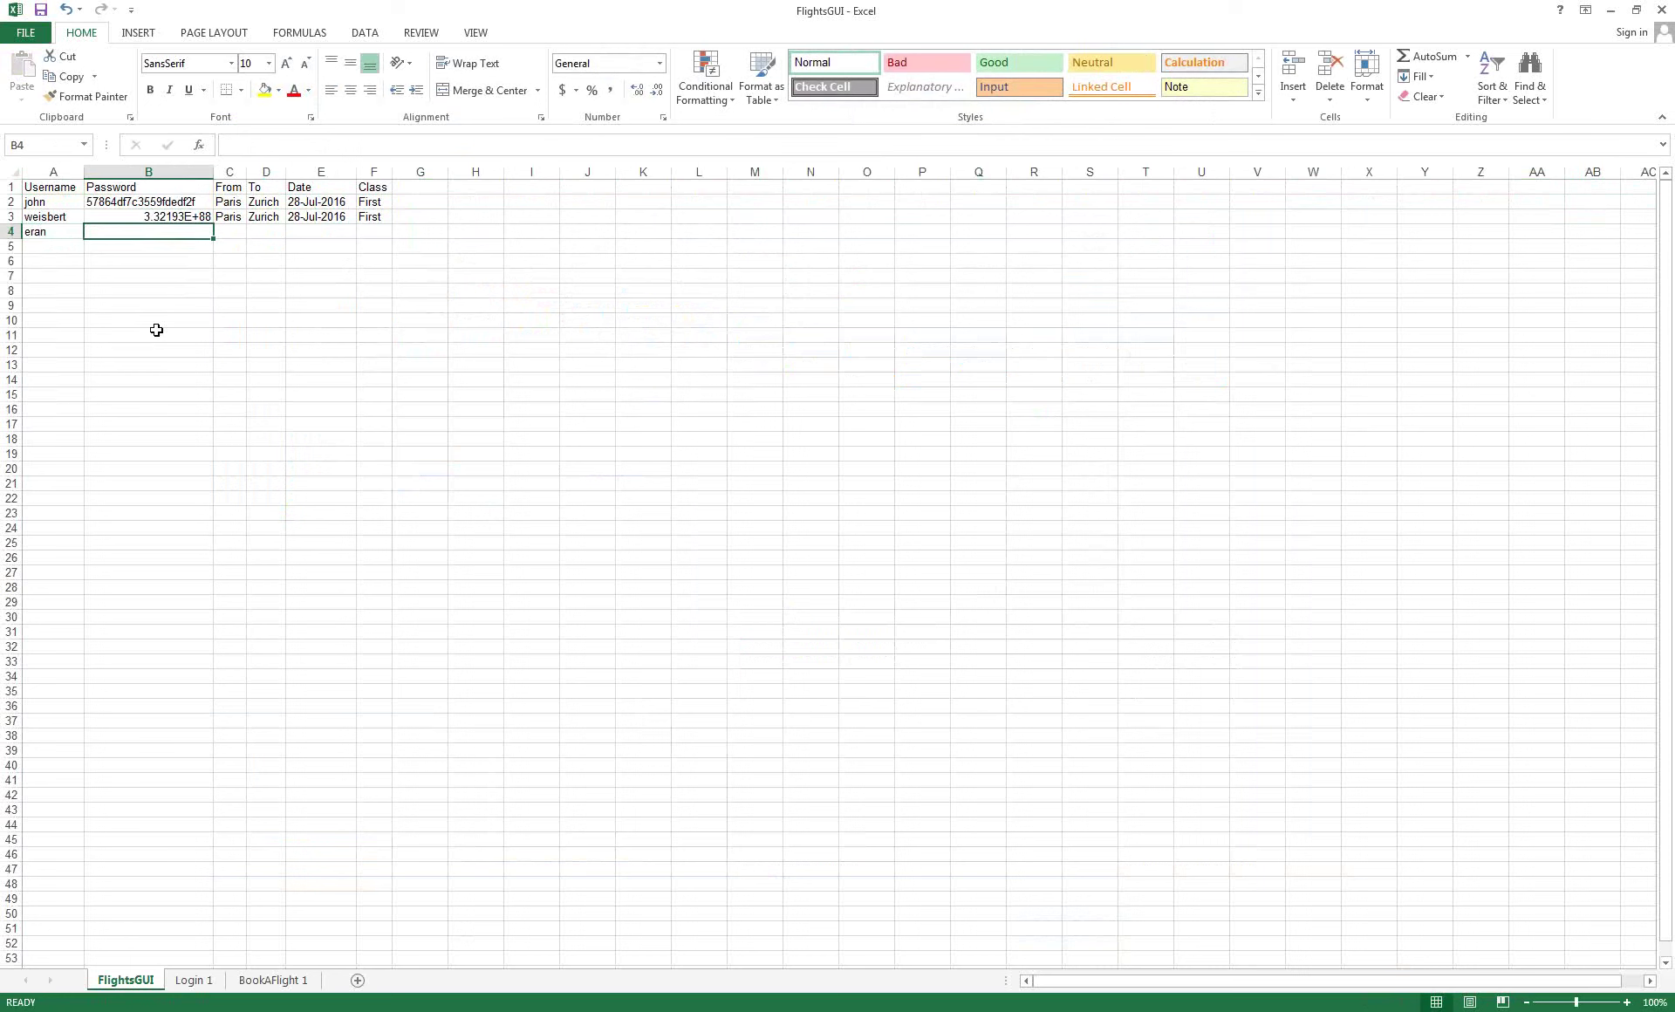
Copy the password and flight details in B2:F2 into row 4, starting at B4
key("Up")
key("Up")
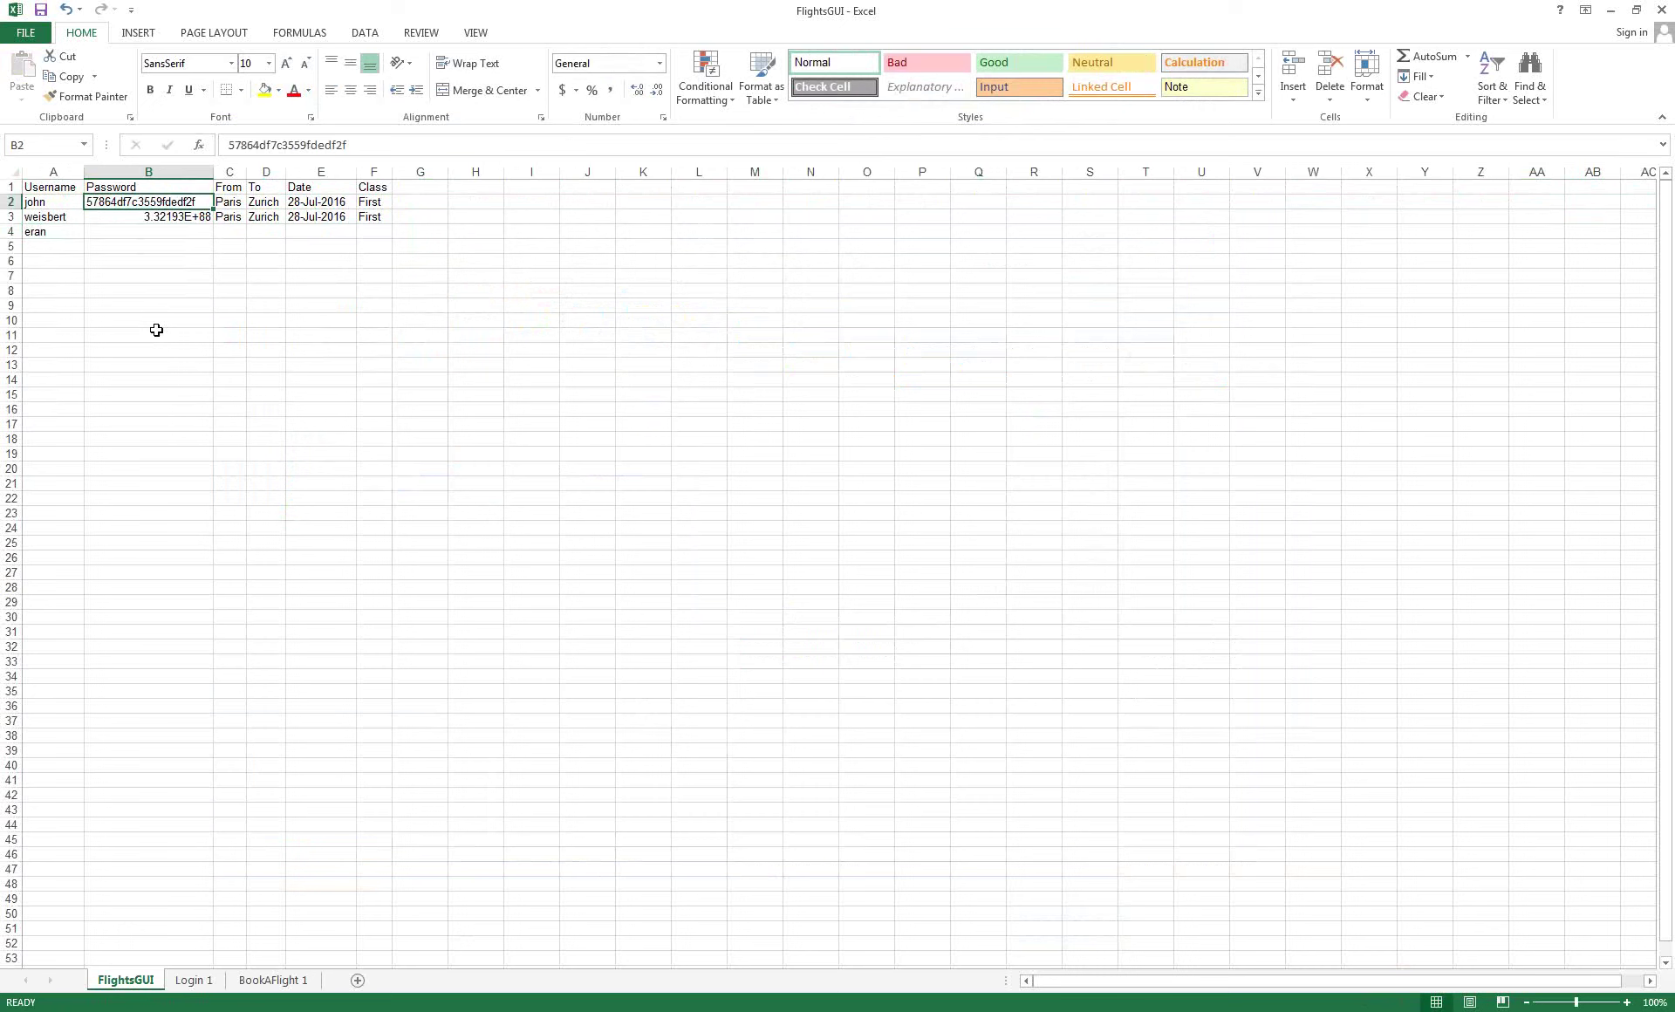
key("shift+Right")
key("shift+Right")
key("shift+Right")
key("shift+Right")
key("ctrl+c")
key("Down")
key("Down")
key("ctrl+v")
key("Escape")
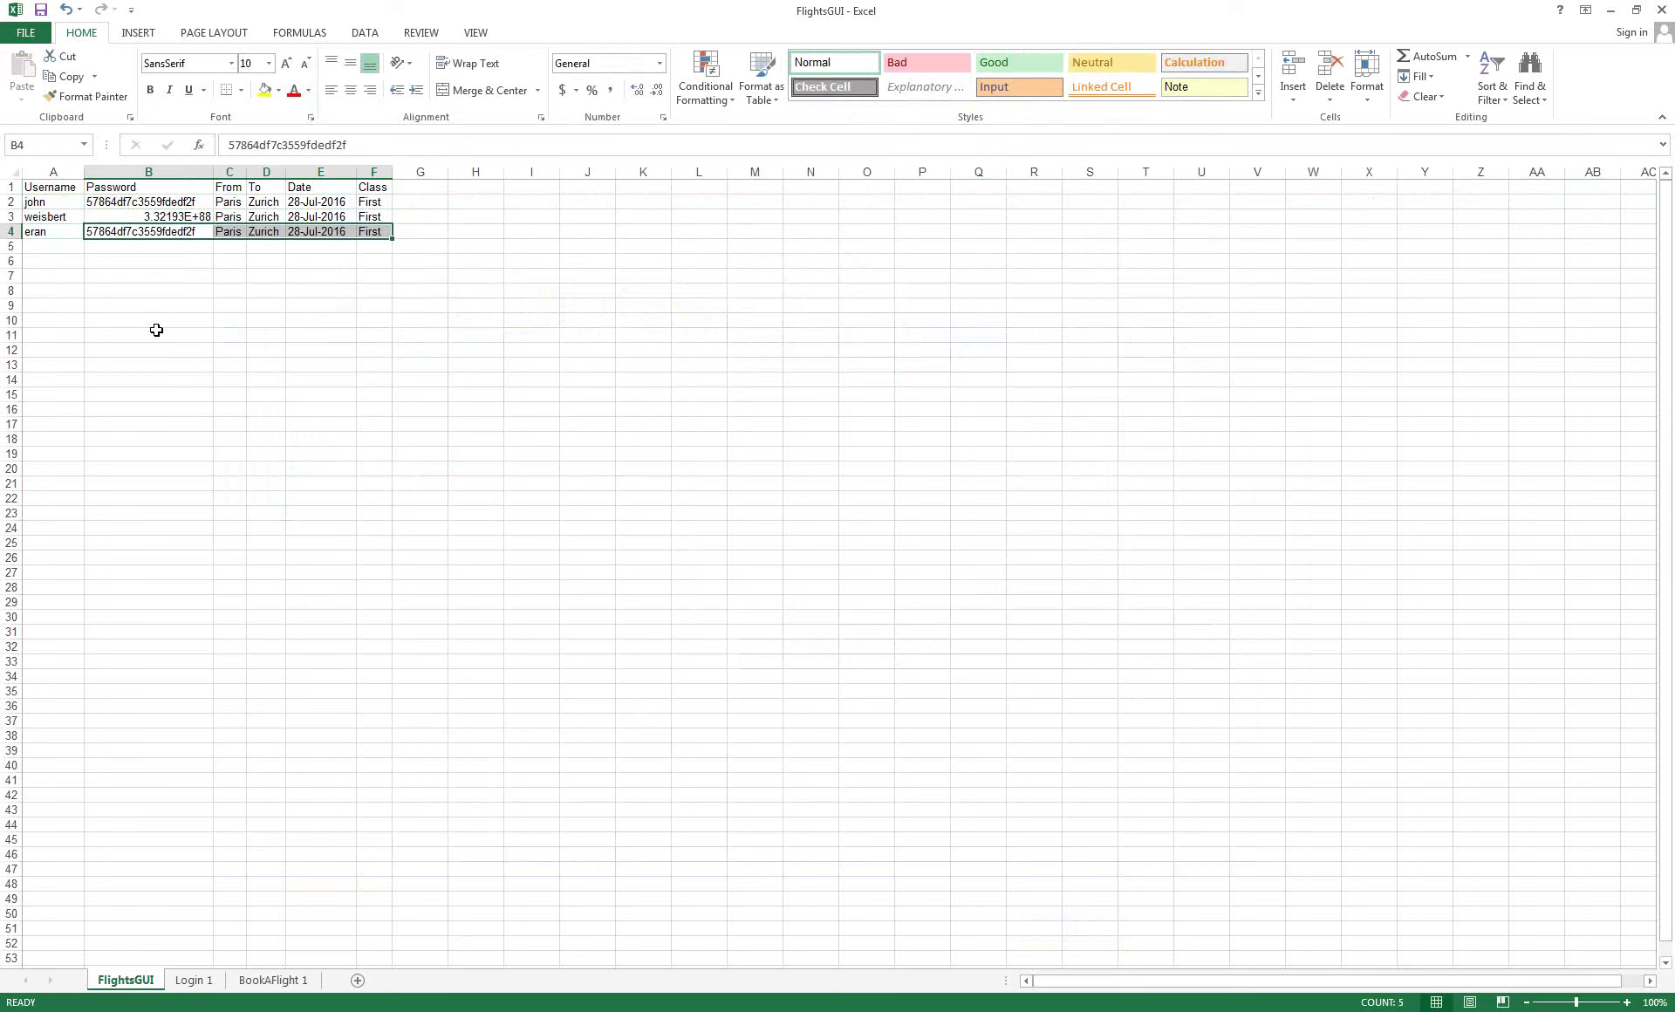
Set the From value in C4 to London
key("Right")
key("Right")
key("Left")
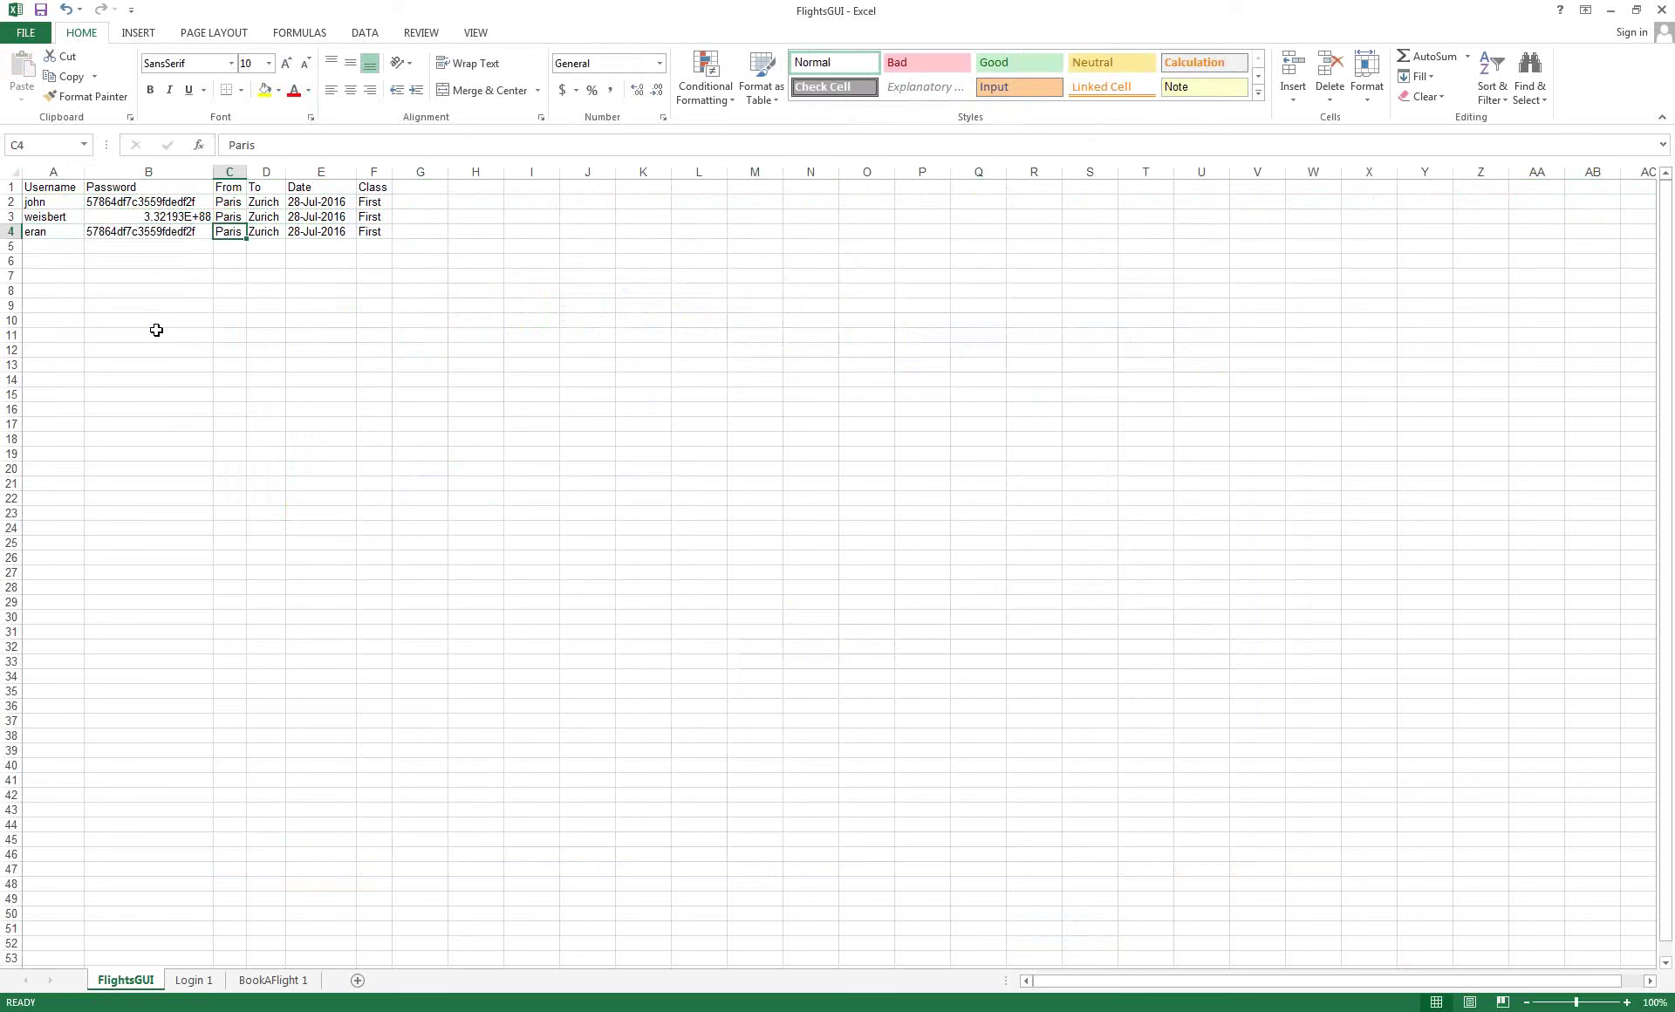
type("London")
key("Return")
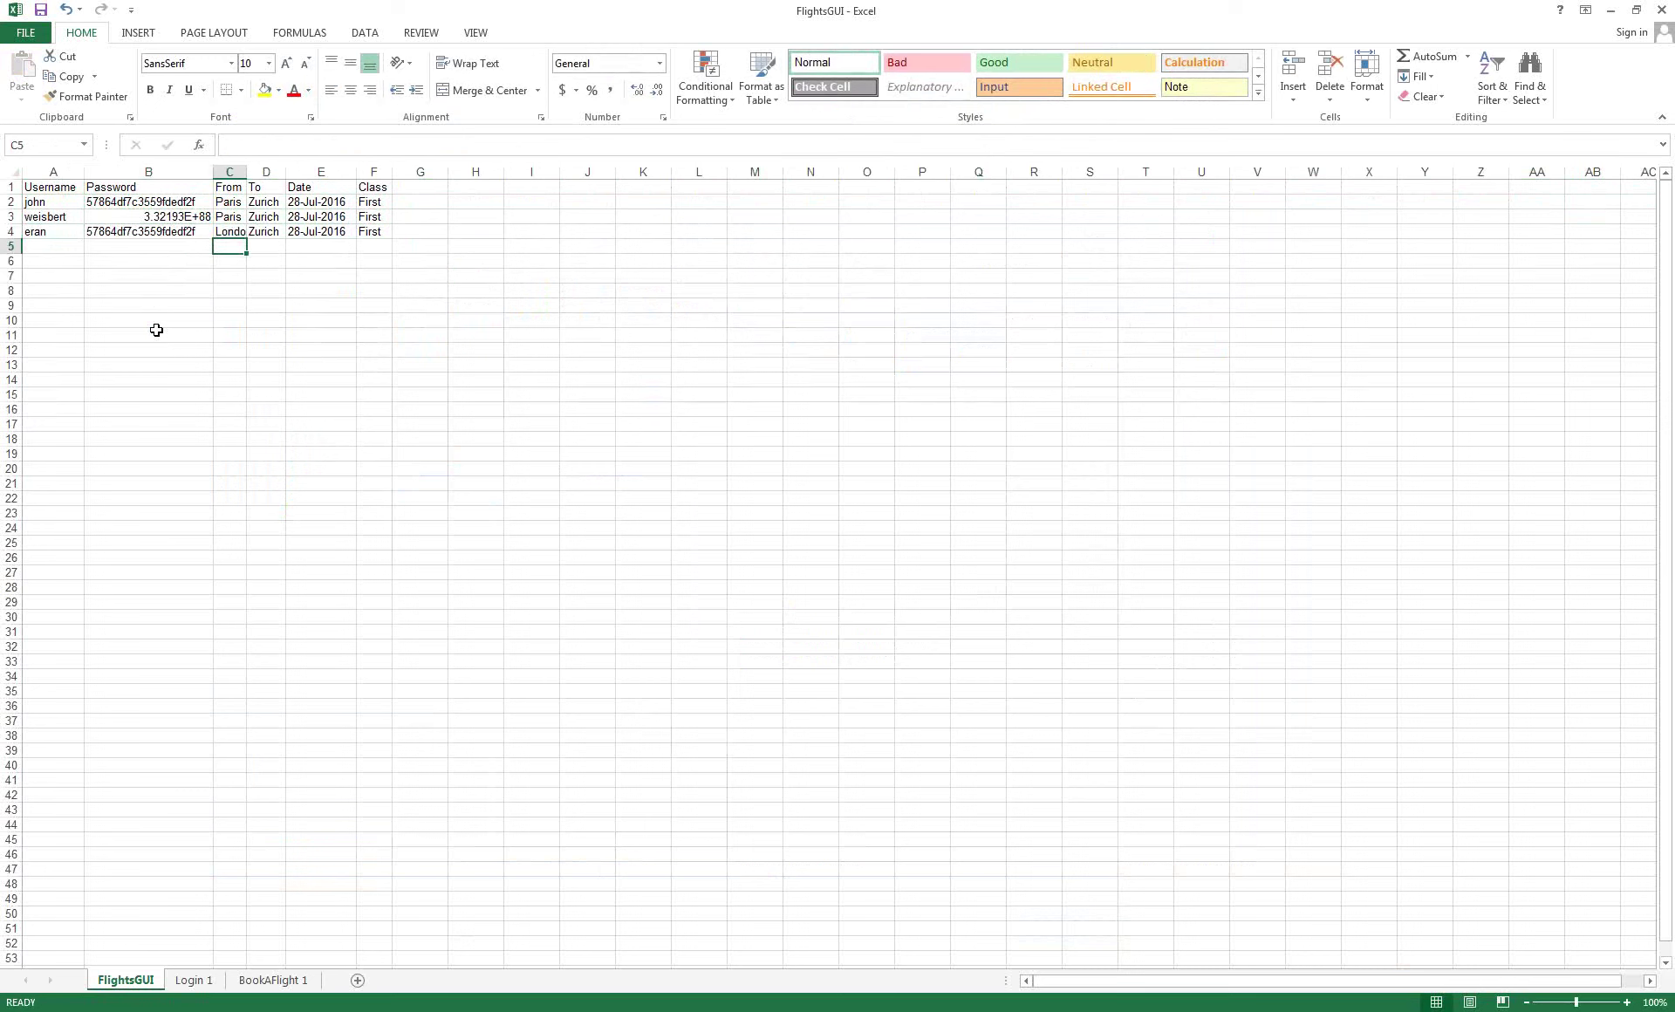
Enter the same username as in row 3 in cell A5
key("Up")
key("shift+Right")
key("shift+Right")
key("Down")
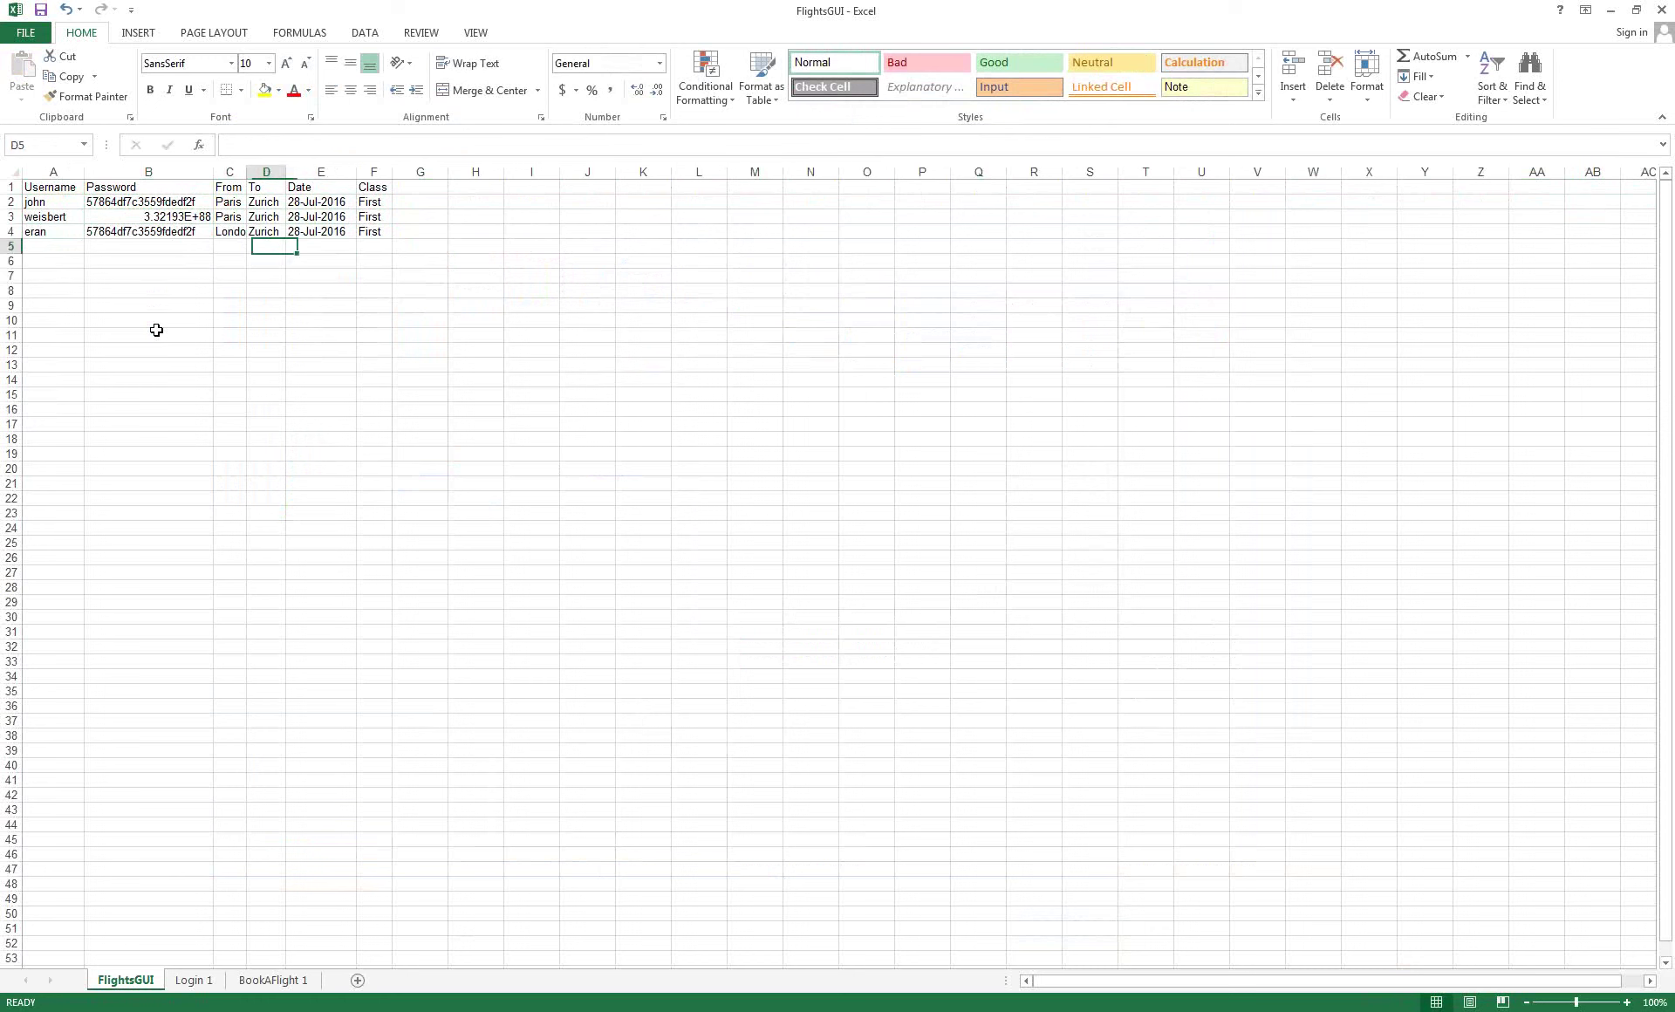
key("Left")
key("Left")
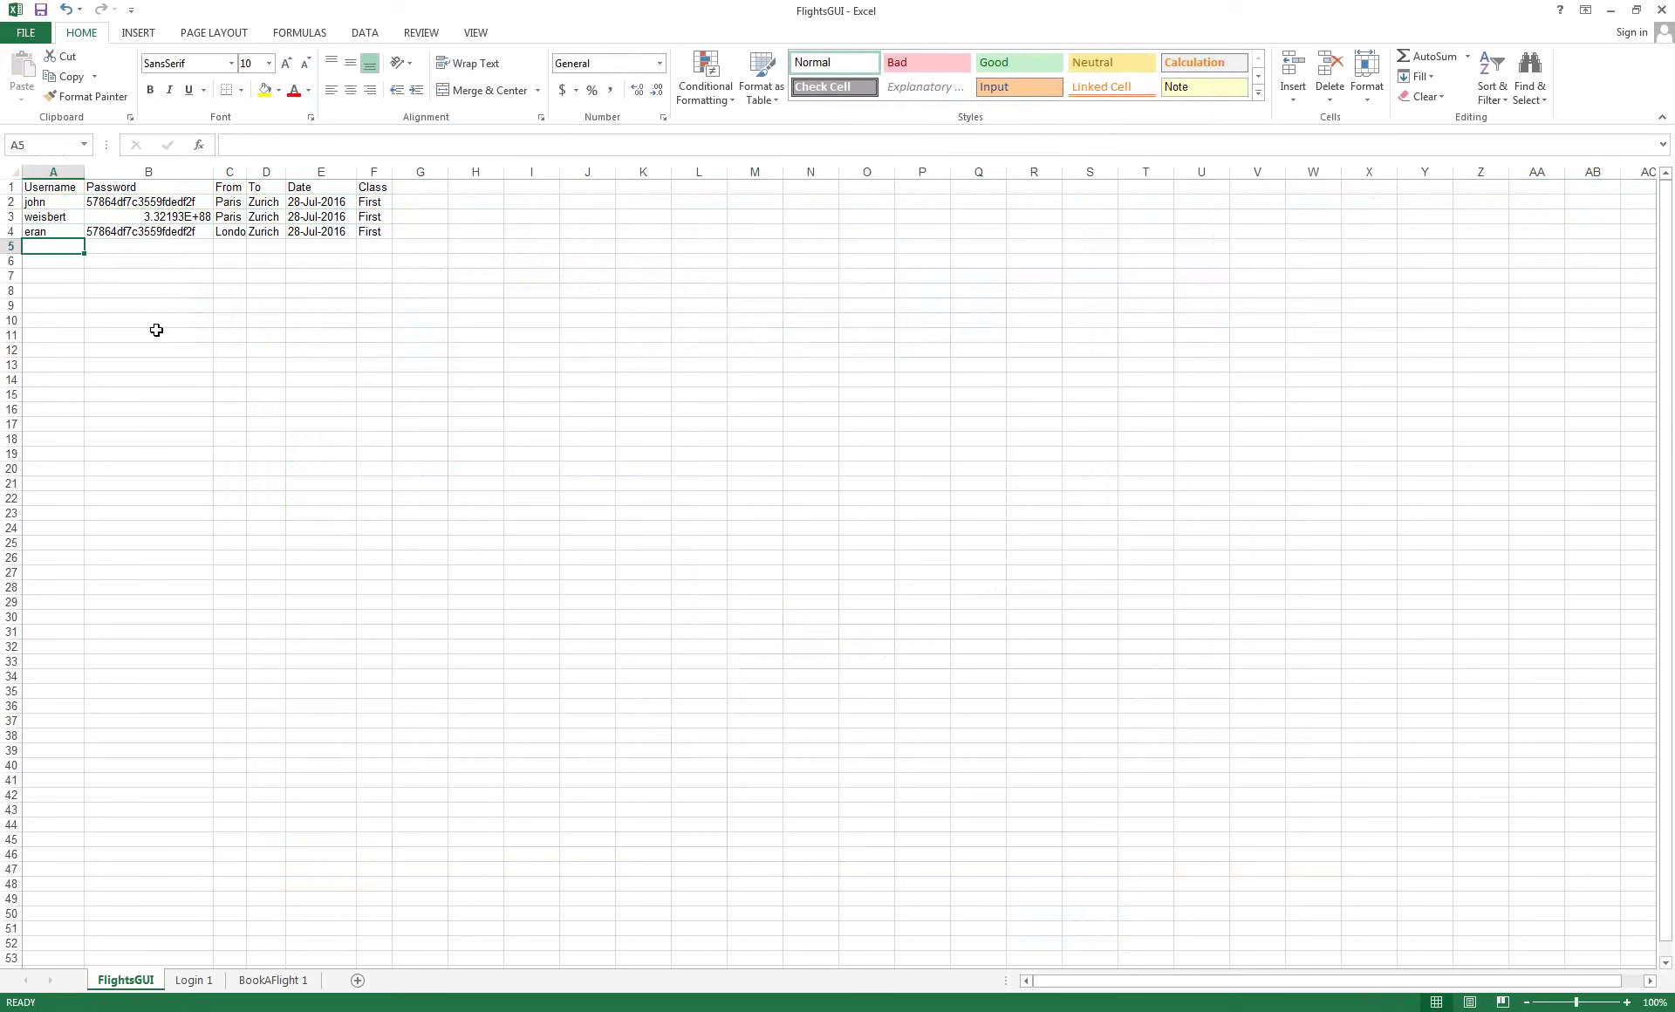
type("weis")
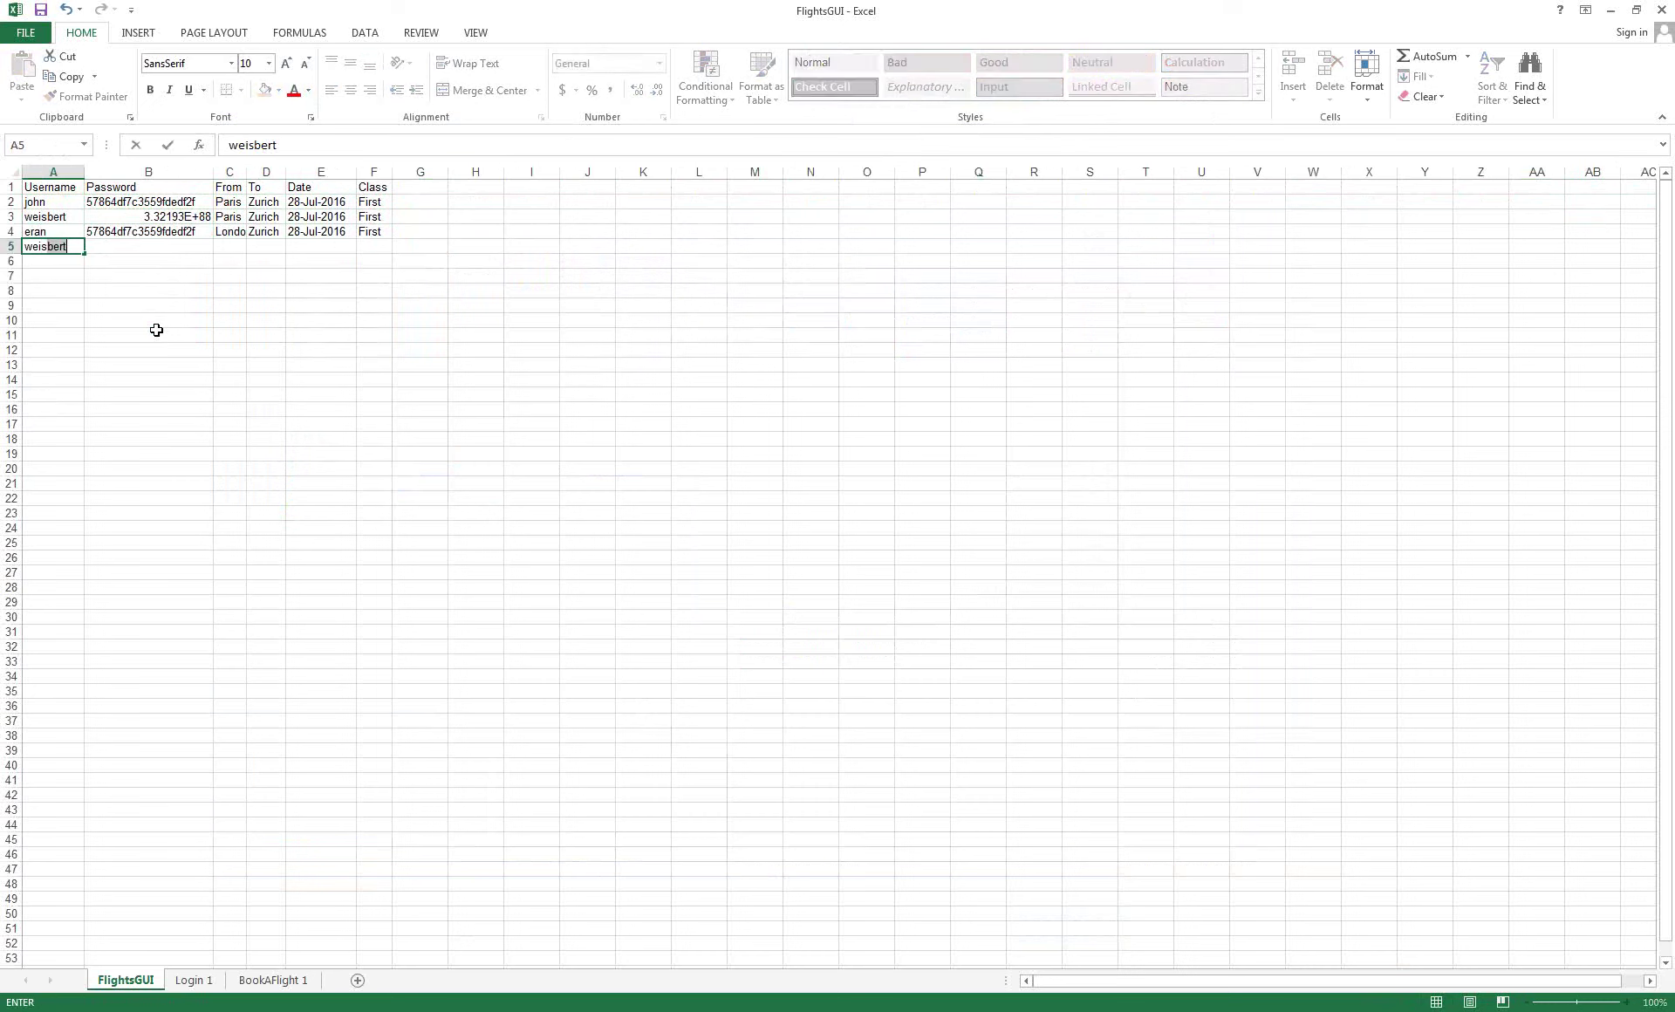
key("BackSpace")
key("Return")
Copy the password from B4 into B5
key("Up")
key("Right")
key("Up")
key("ctrl+c")
key("Down")
key("ctrl+v")
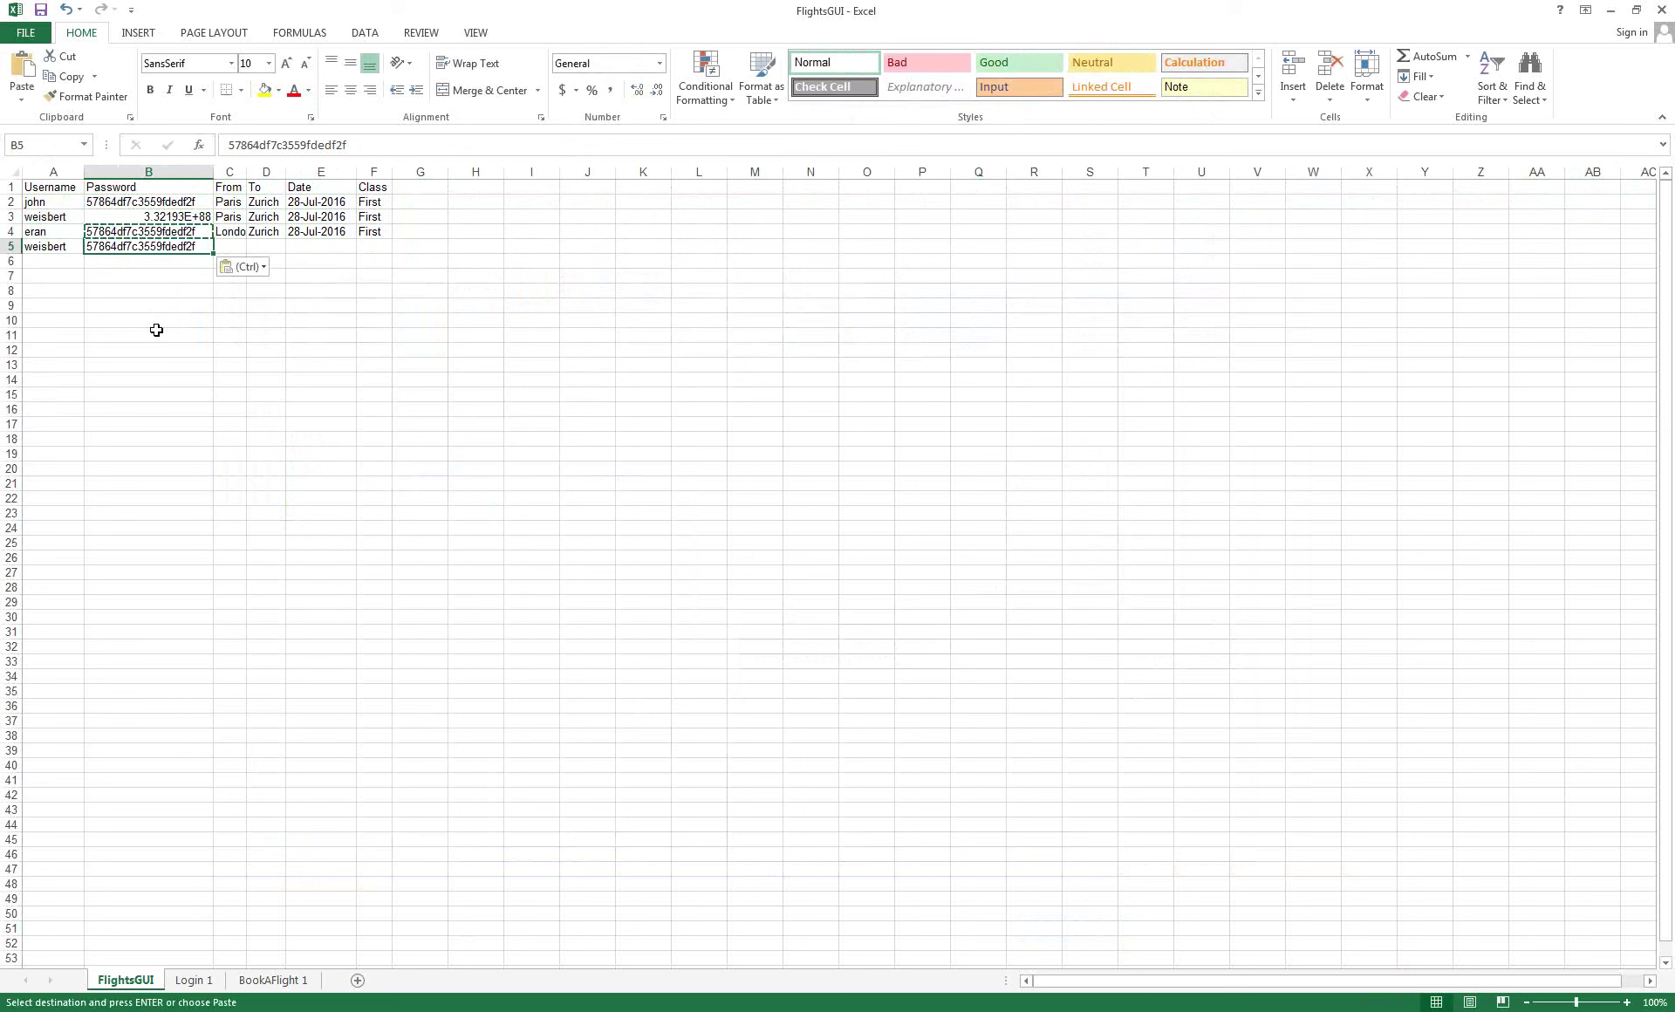
key("Escape")
Enter TLV as the From value in C5 and Nonakdsjfkdsjflkasjdfkljdsafk as the To value in D5
key("Right")
key("Right")
key("Right")
key("Up")
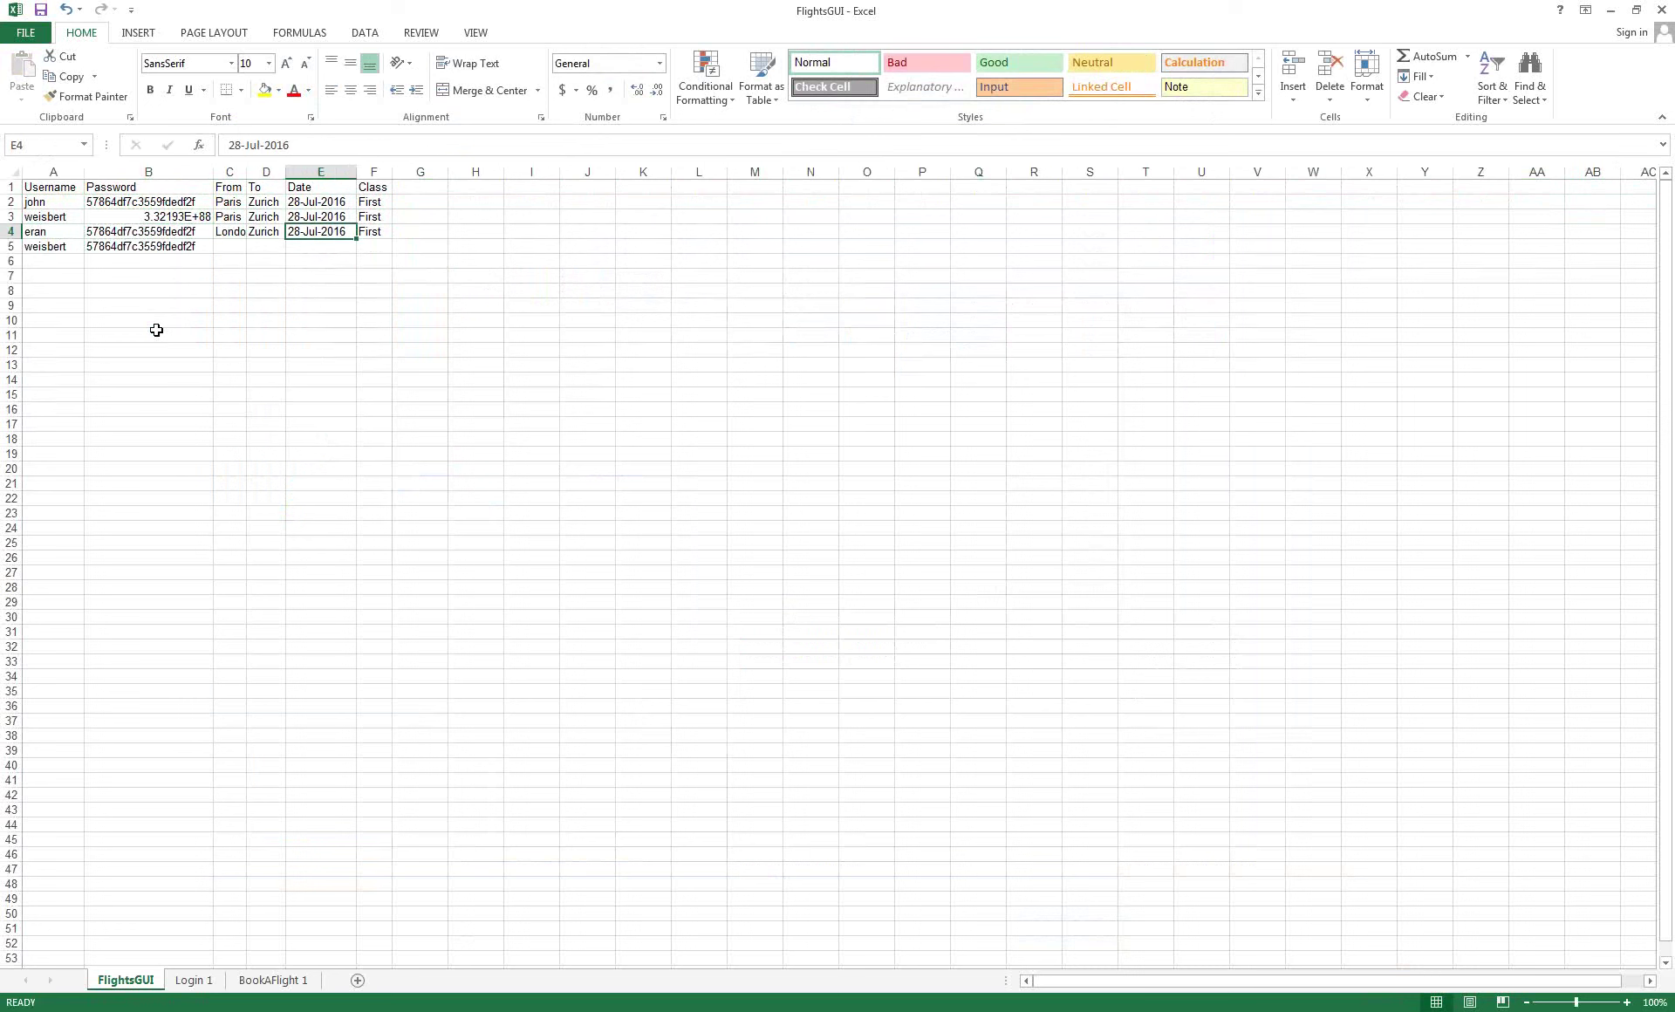
key("Left")
key("Left")
key("Right")
key("Down")
key("Left")
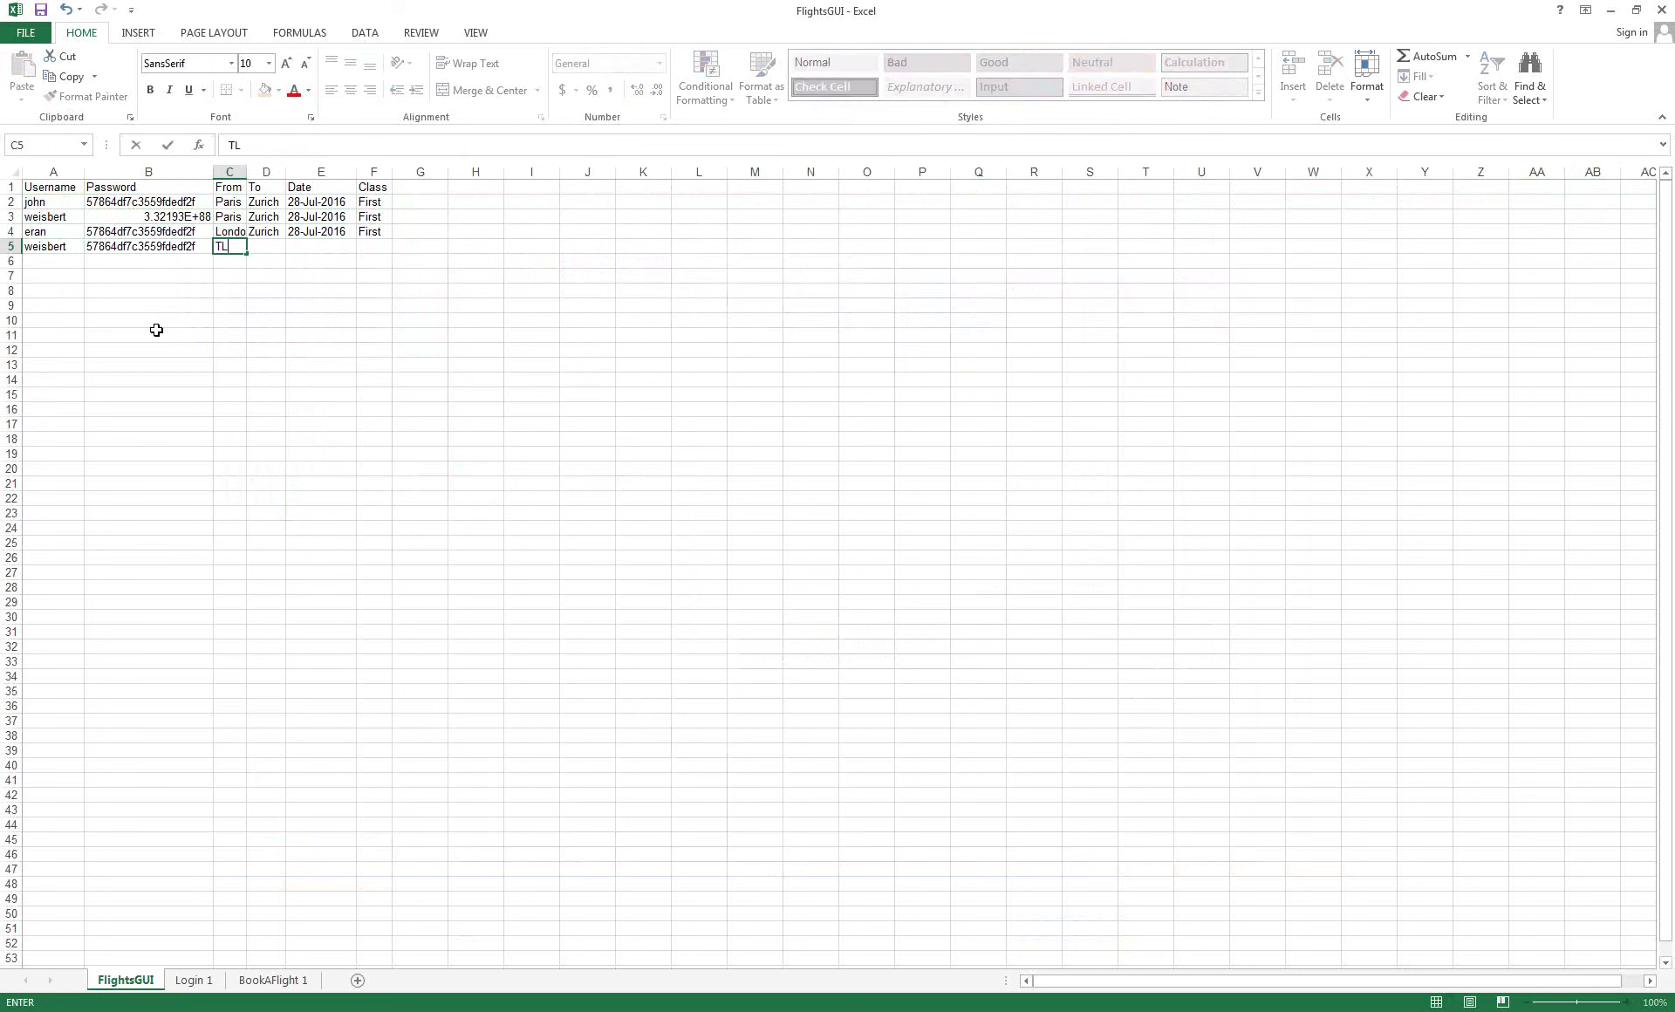
key("Tab")
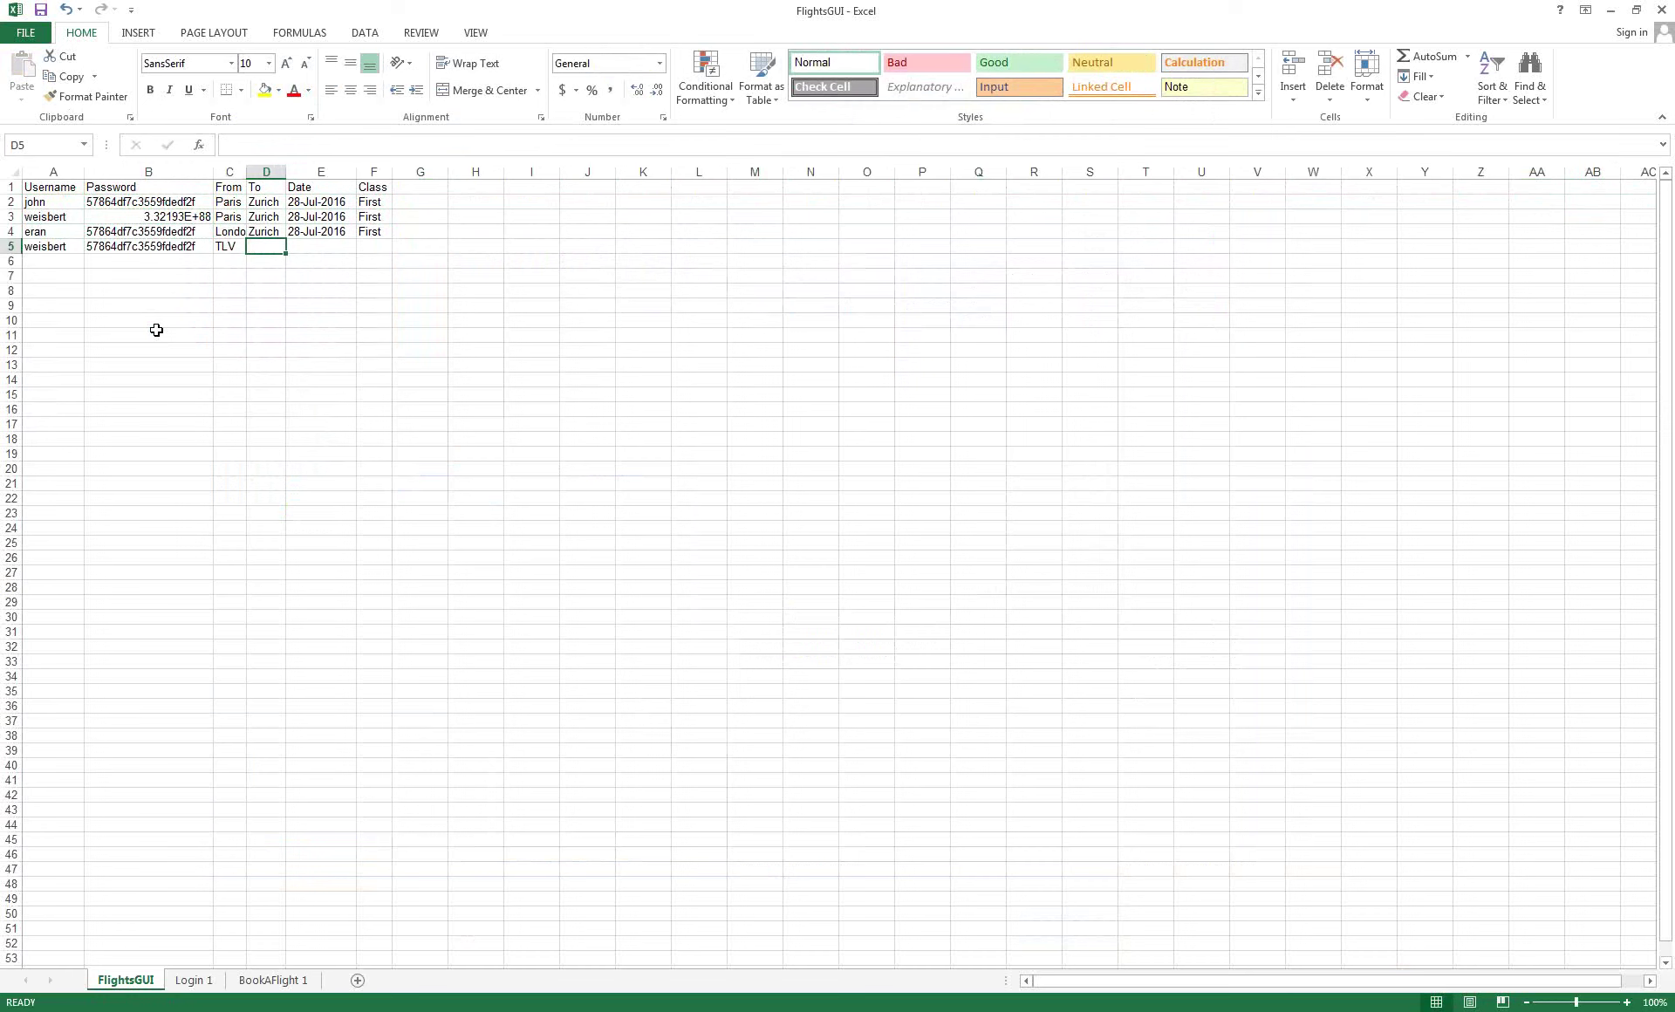
type("Nonakdsjfkdsjflkasjdfkljdsafk")
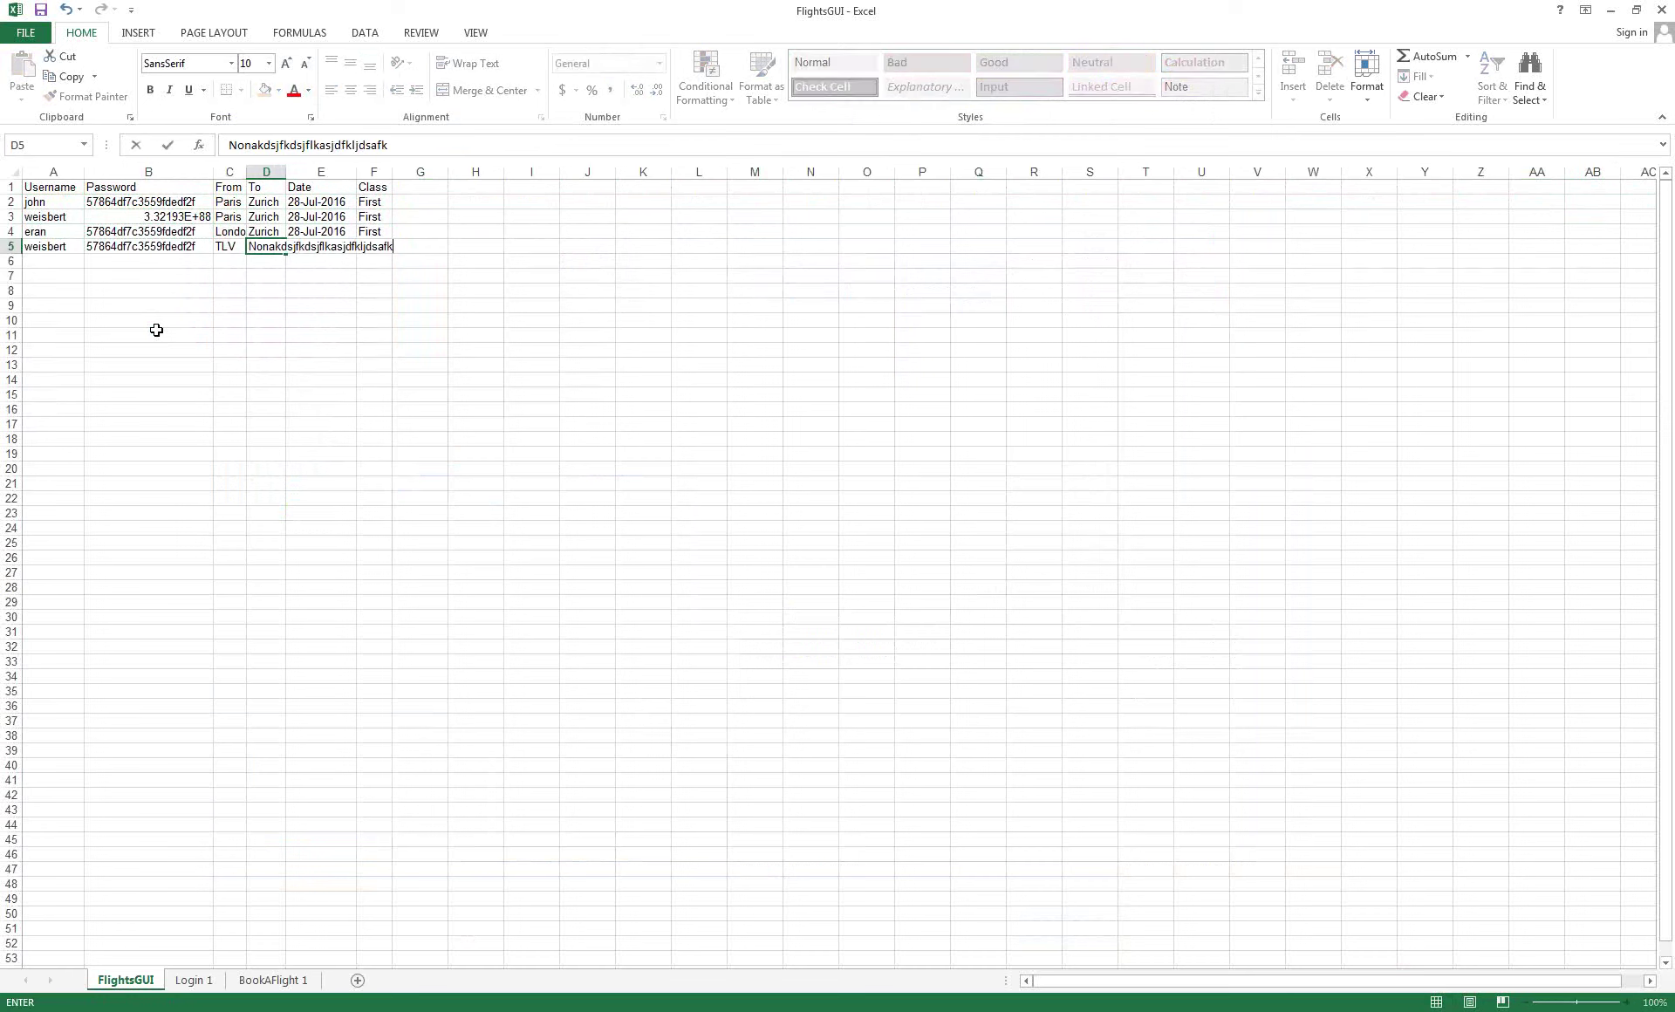
key("Return")
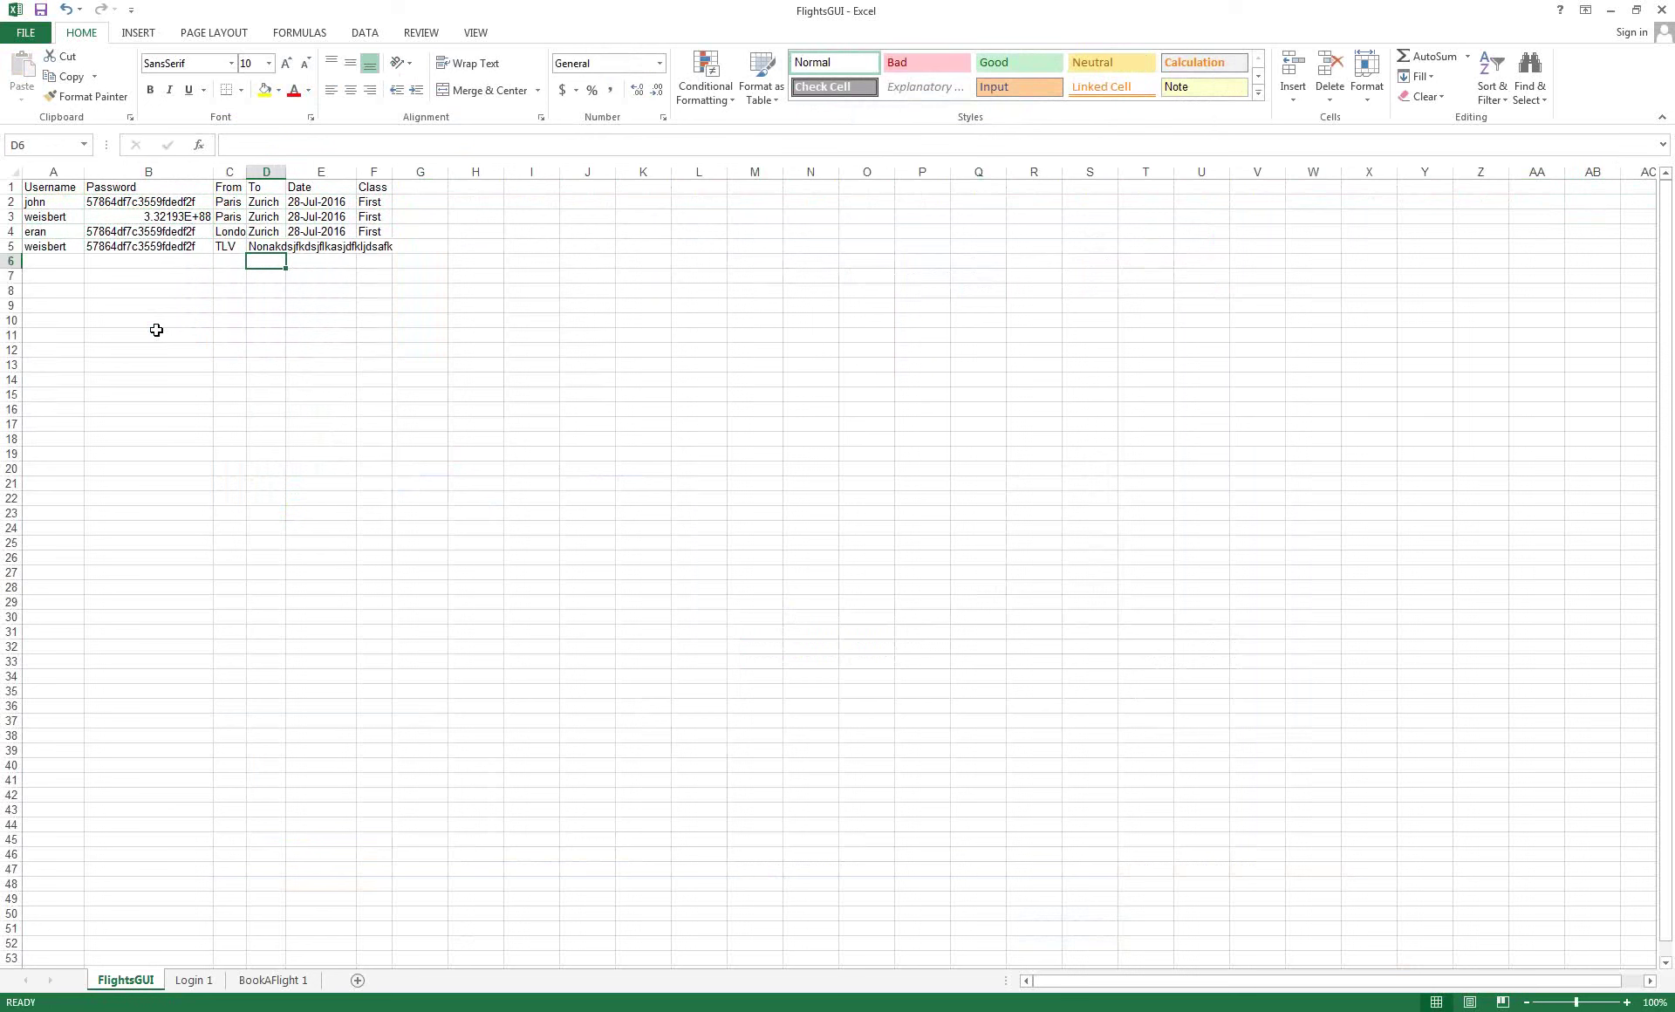
Enter the invalid date 50-2-2050 in the Date cell of row 5
key("Up")
key("Right")
type("50-")
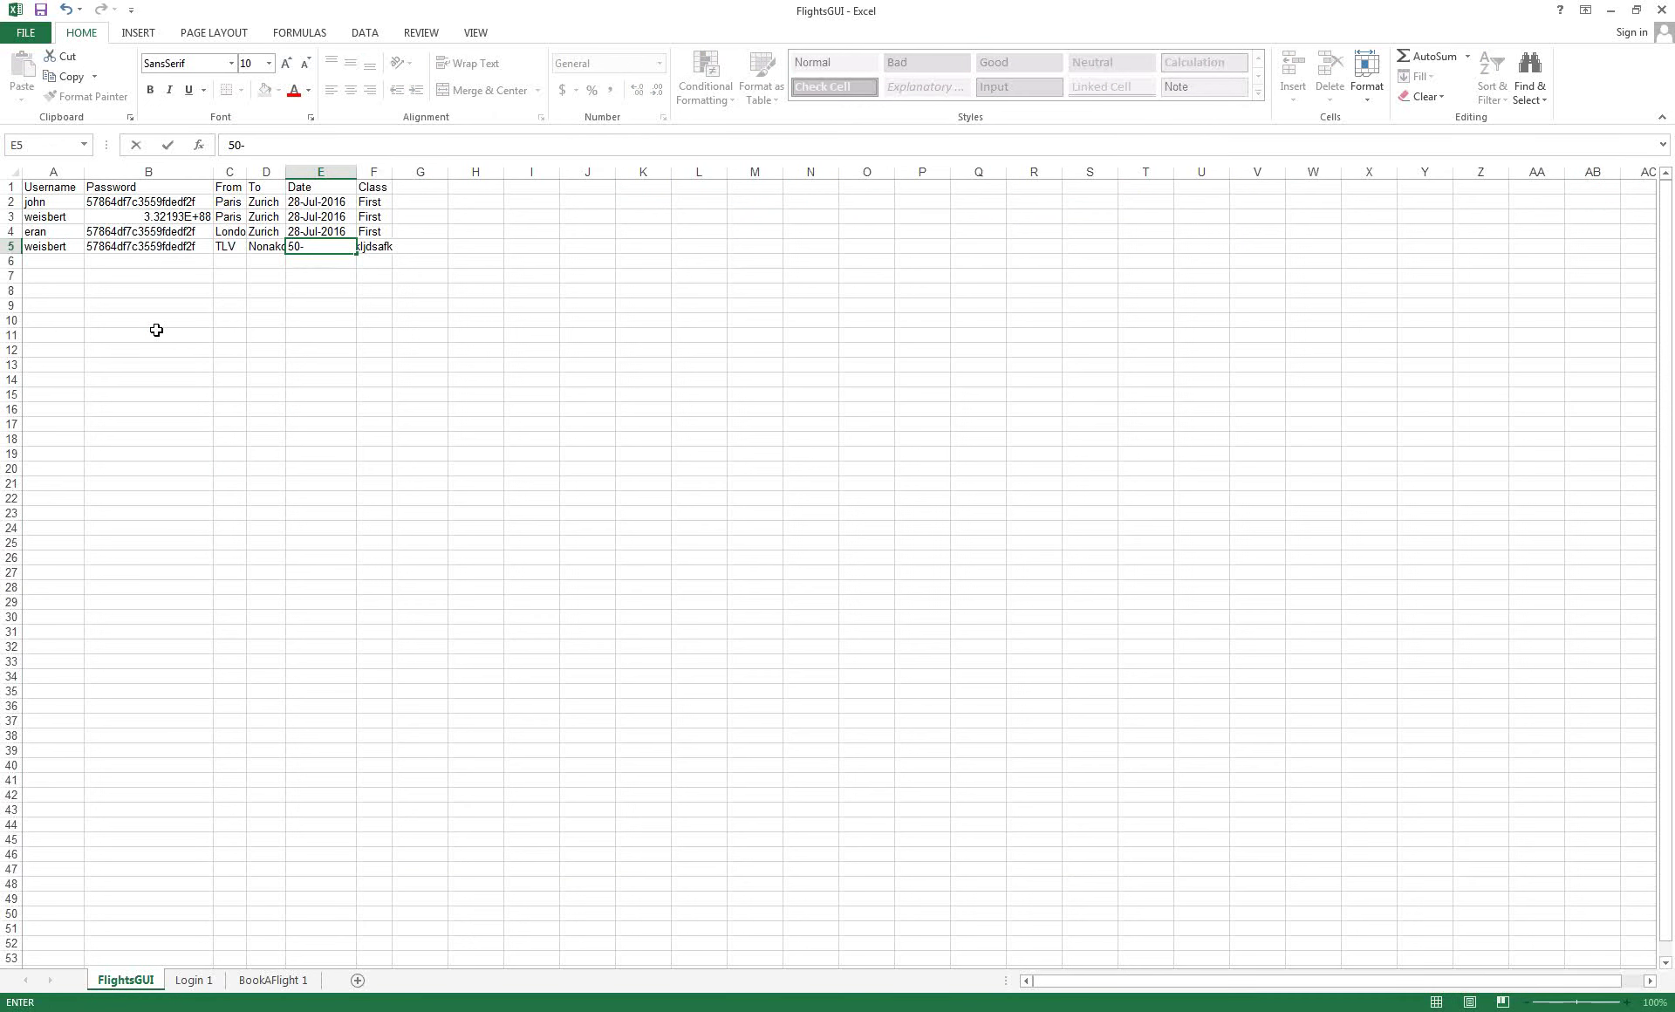
type("2-2050")
key("Return")
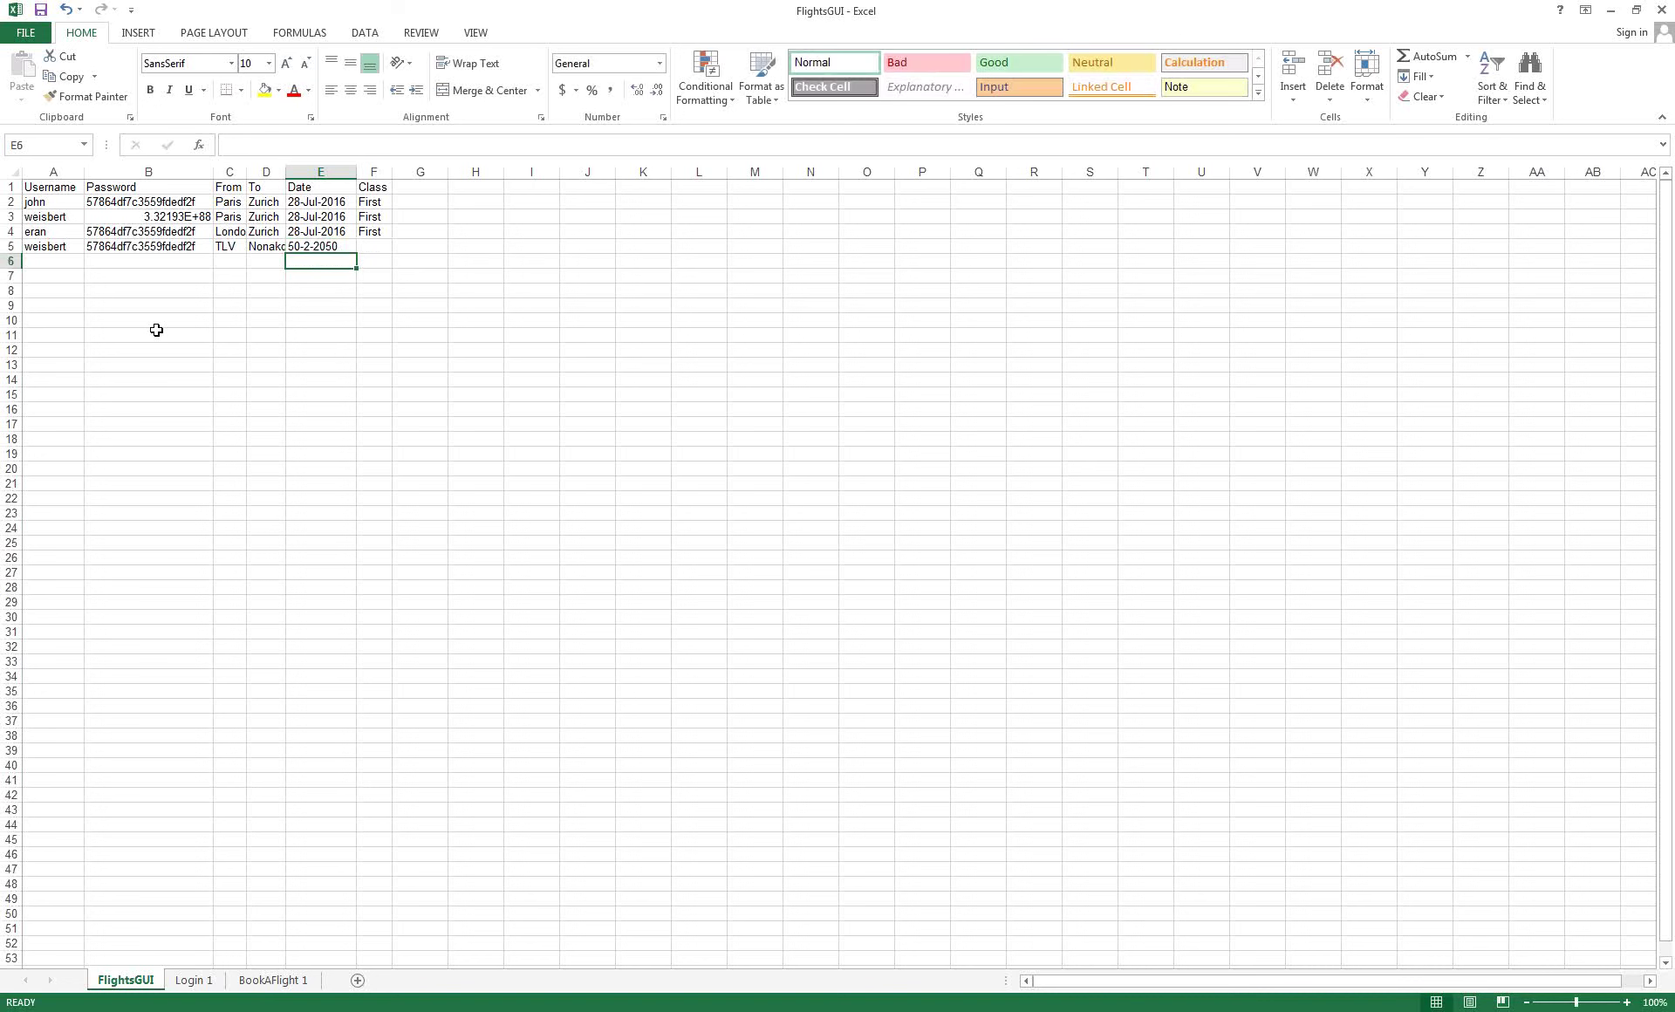
Copy the First class value from F4 into F5
key("Up")
key("Right")
key("Up")
key("ctrl+c")
key("Down")
key("ctrl+v")
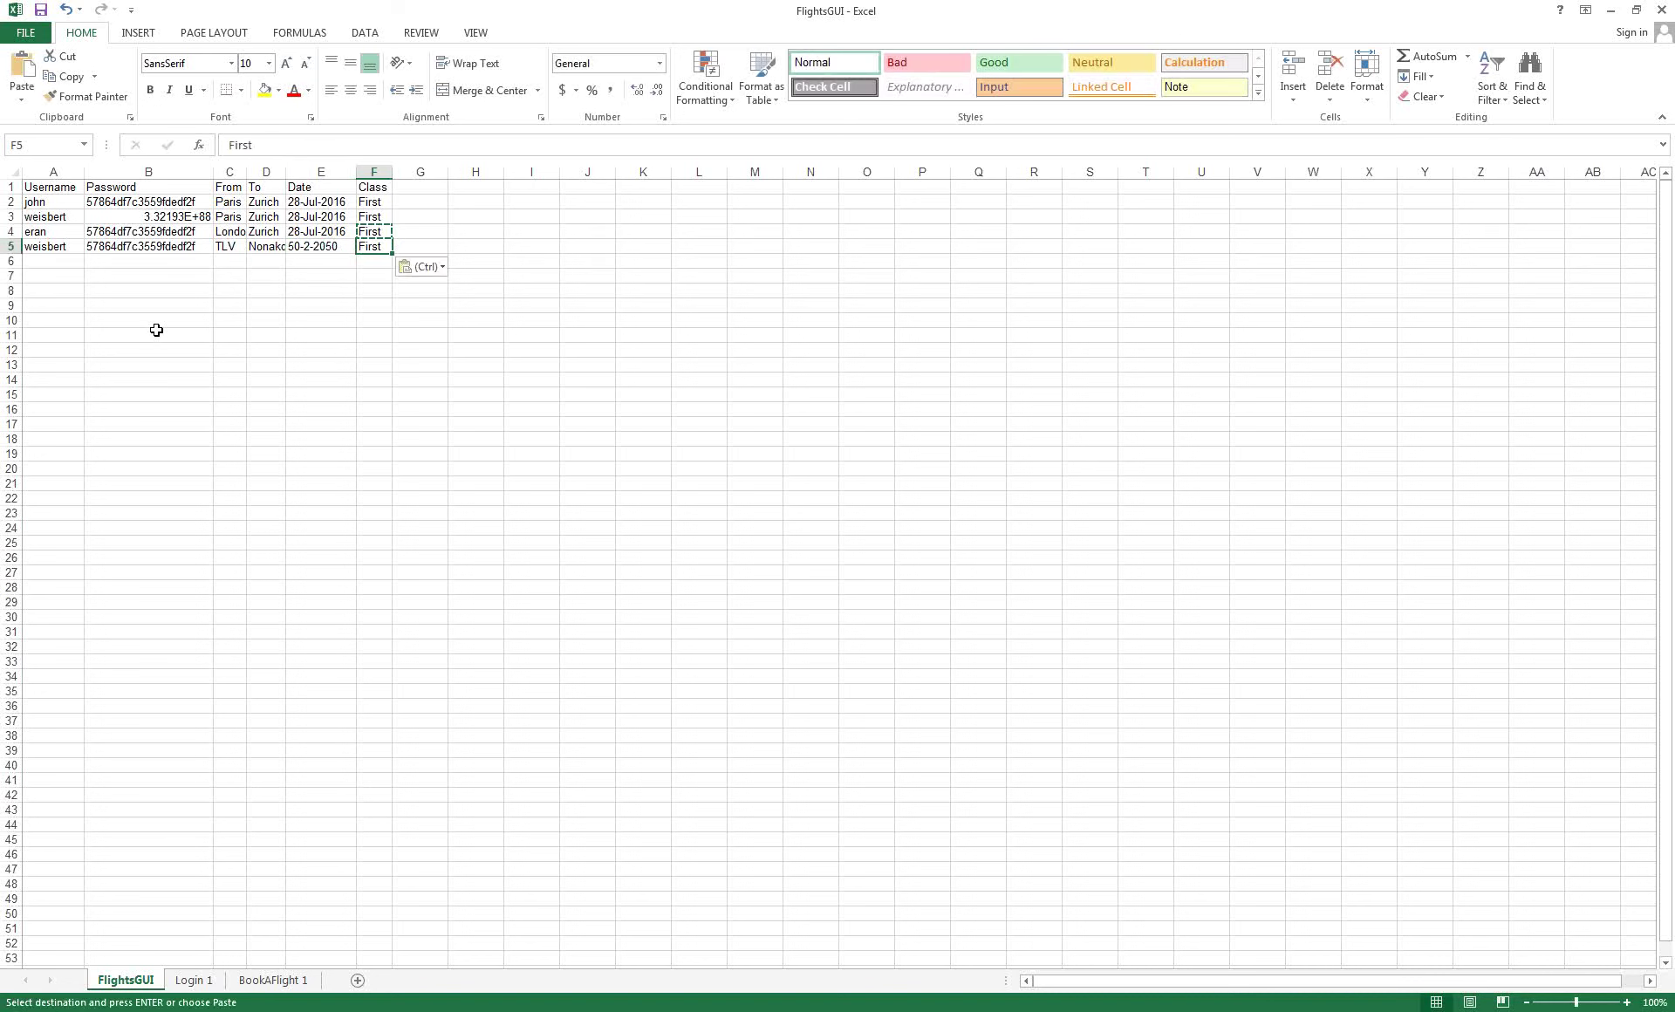
key("Escape")
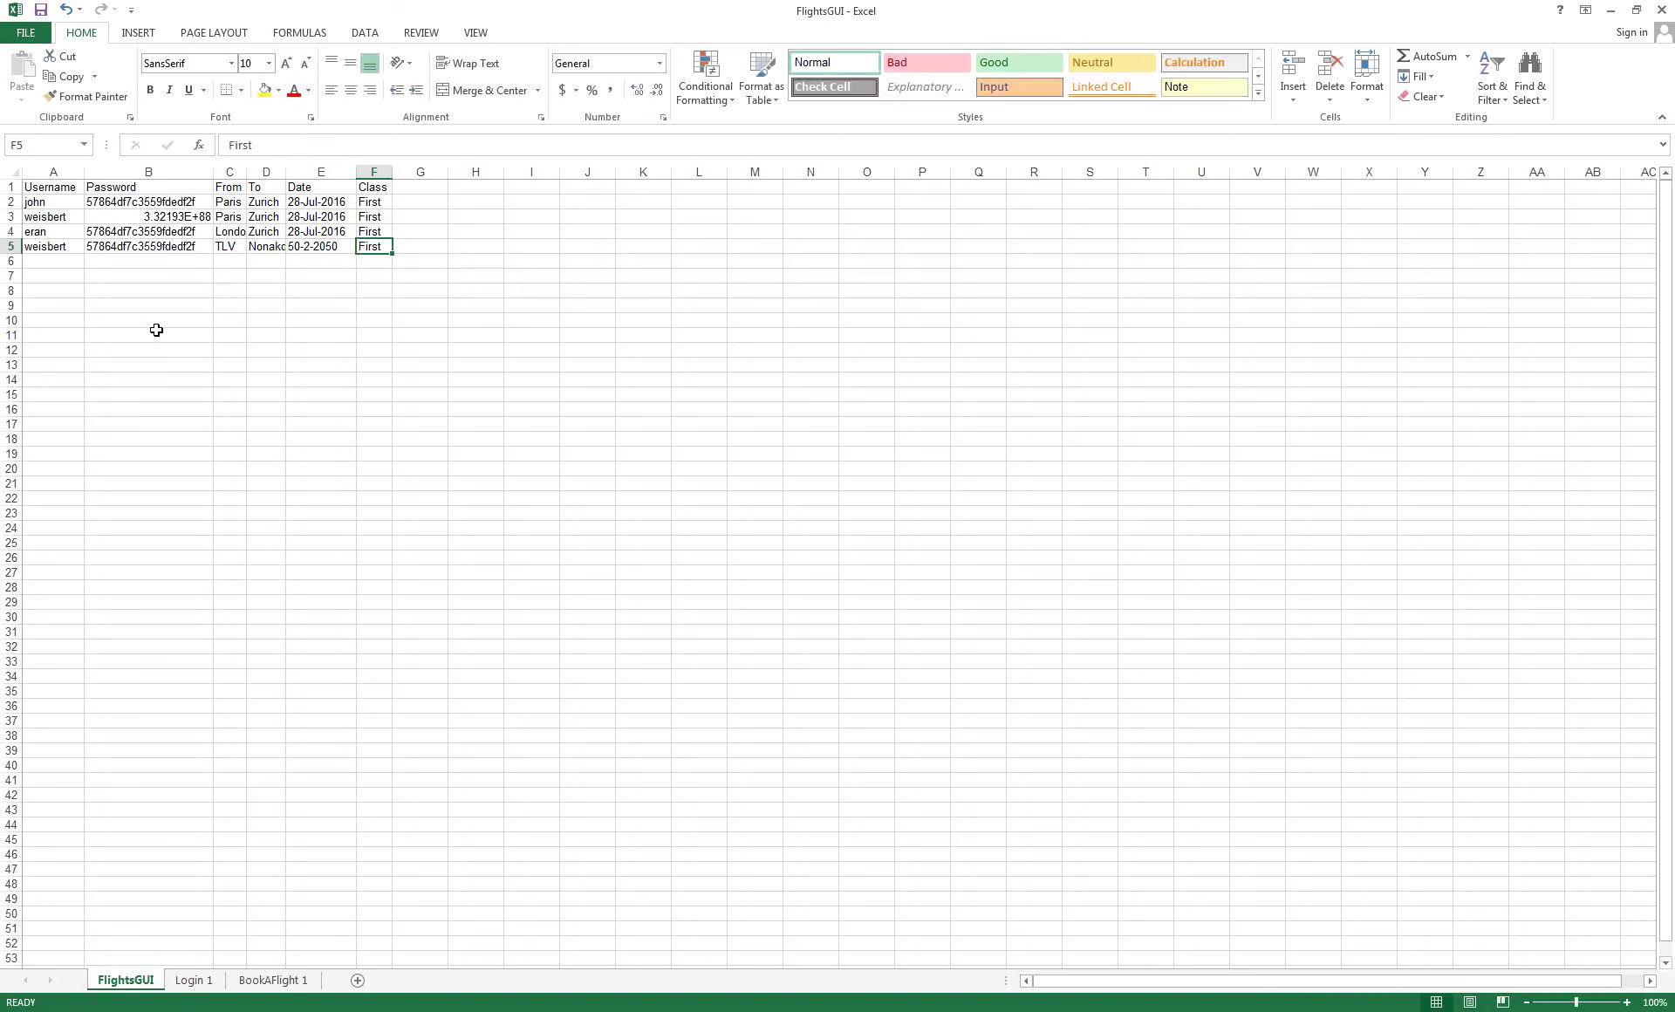
Review data rows 2 to 5 one by one, and examine the row 2 cells from Username through Date
left_click(13, 201)
left_click(12, 216)
left_click(13, 231)
left_click(13, 247)
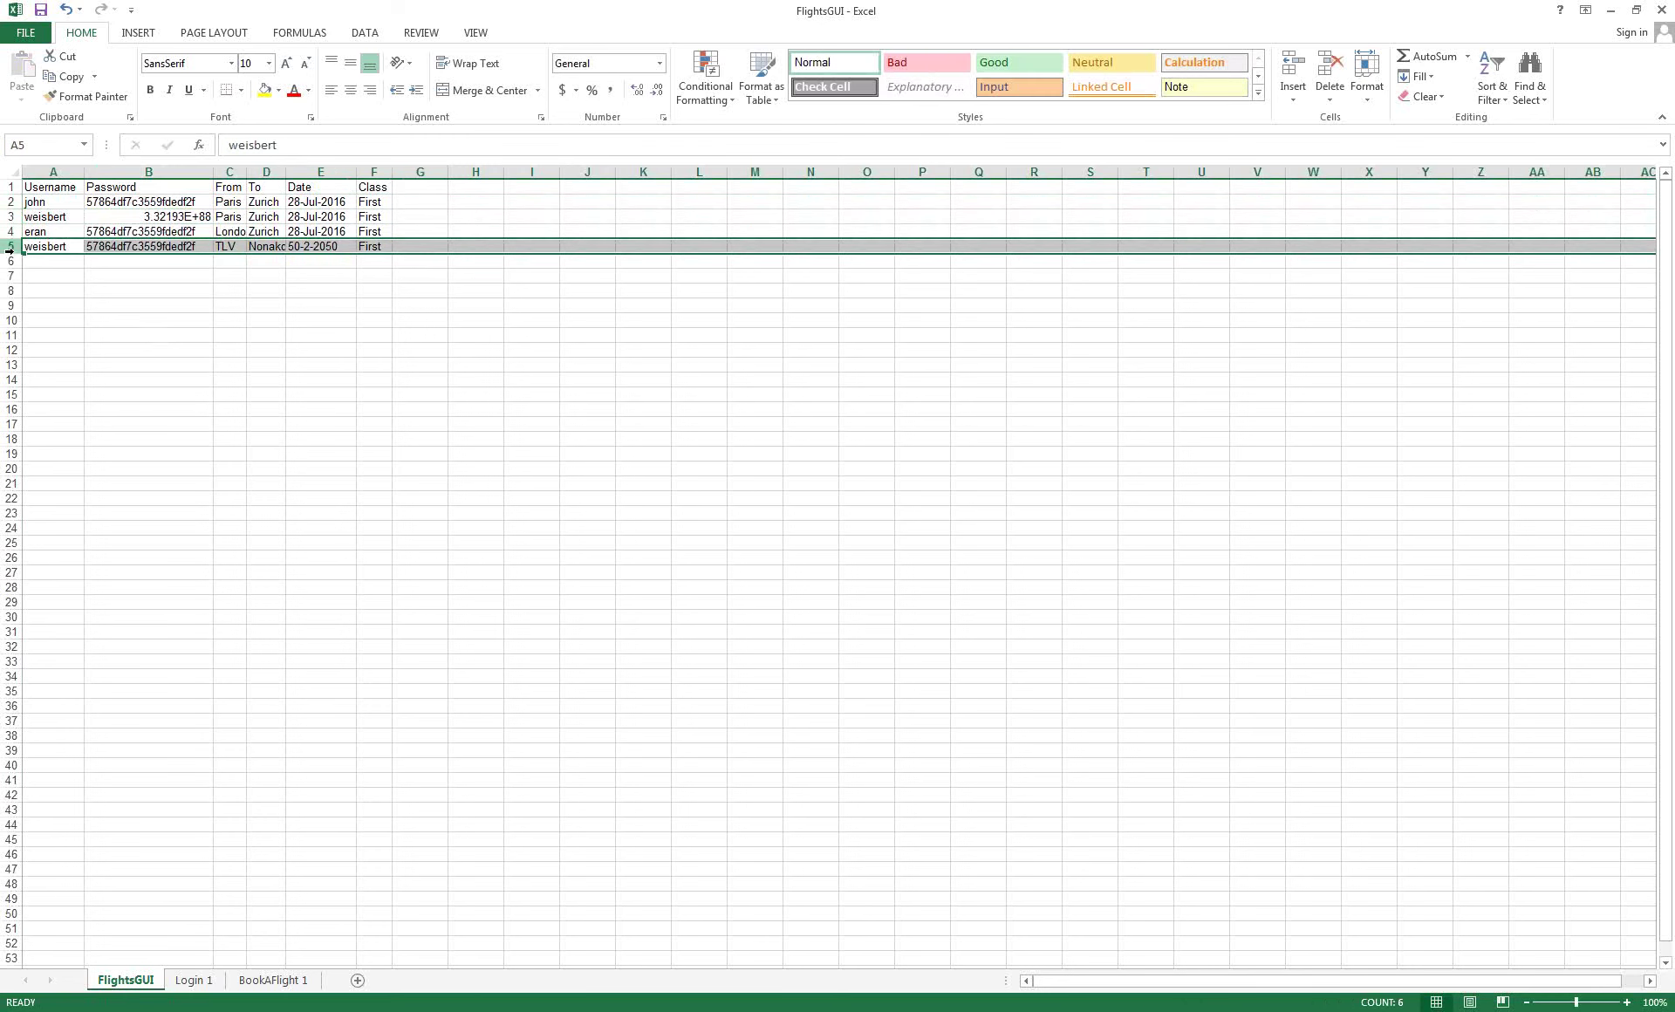
left_click(54, 199)
left_click(175, 200)
left_click(228, 202)
left_click(265, 202)
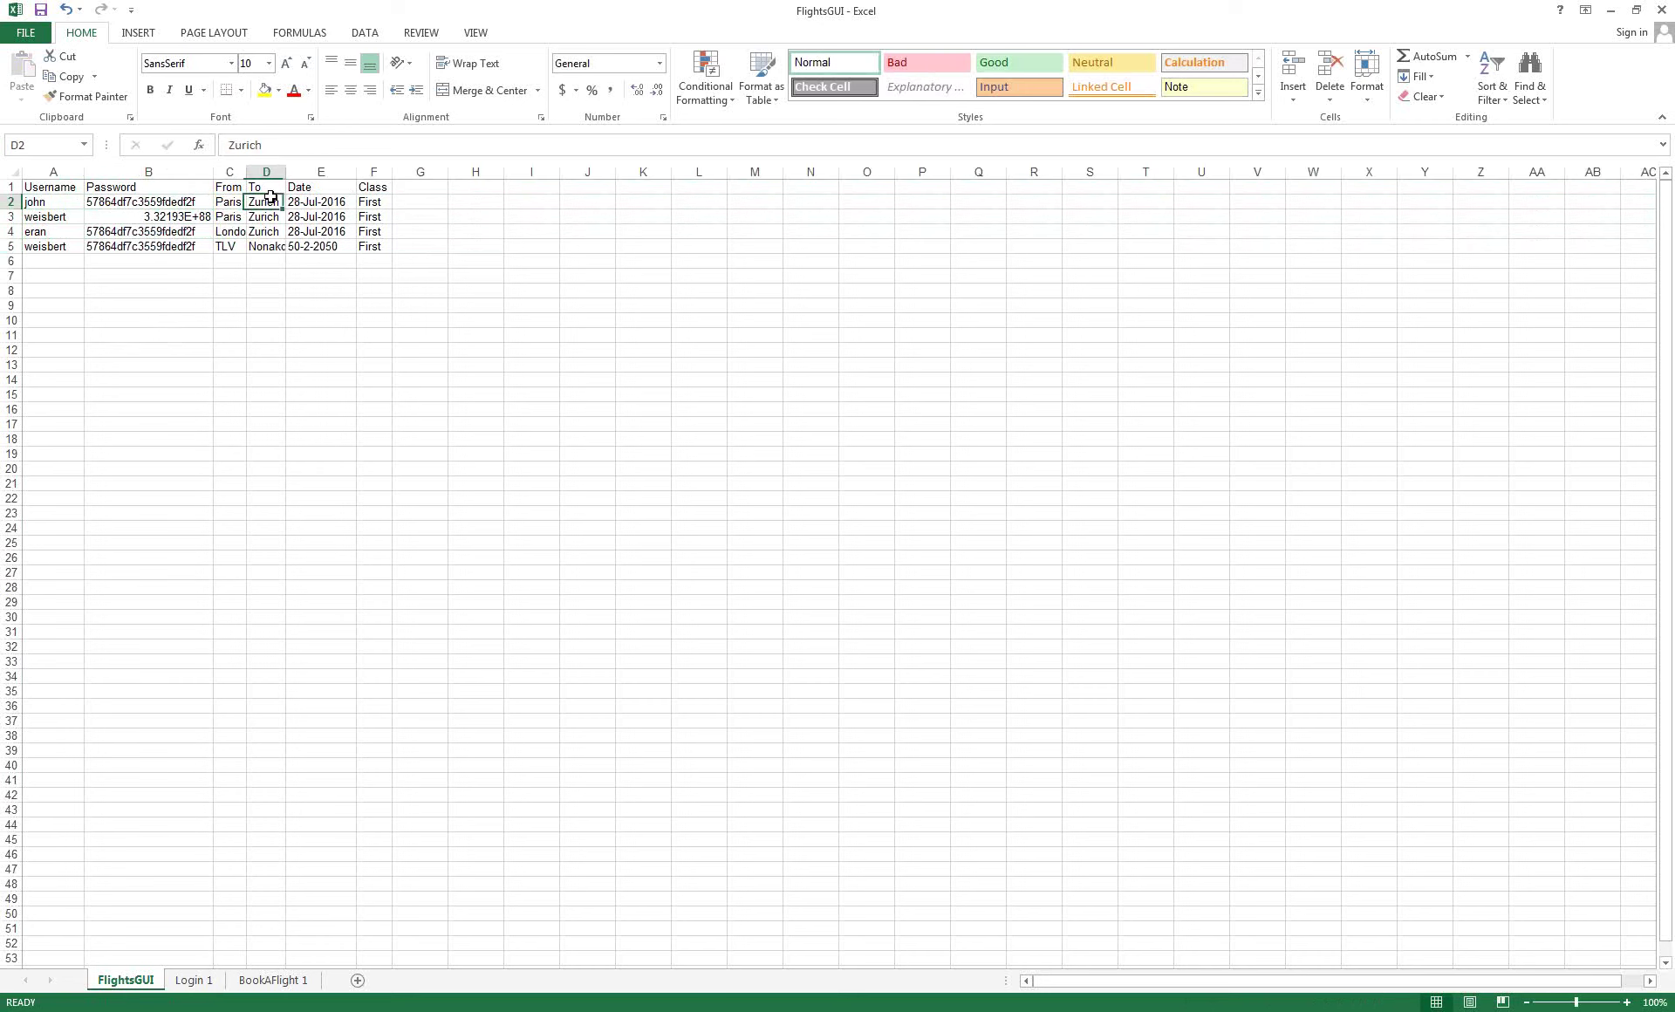
left_click(349, 201)
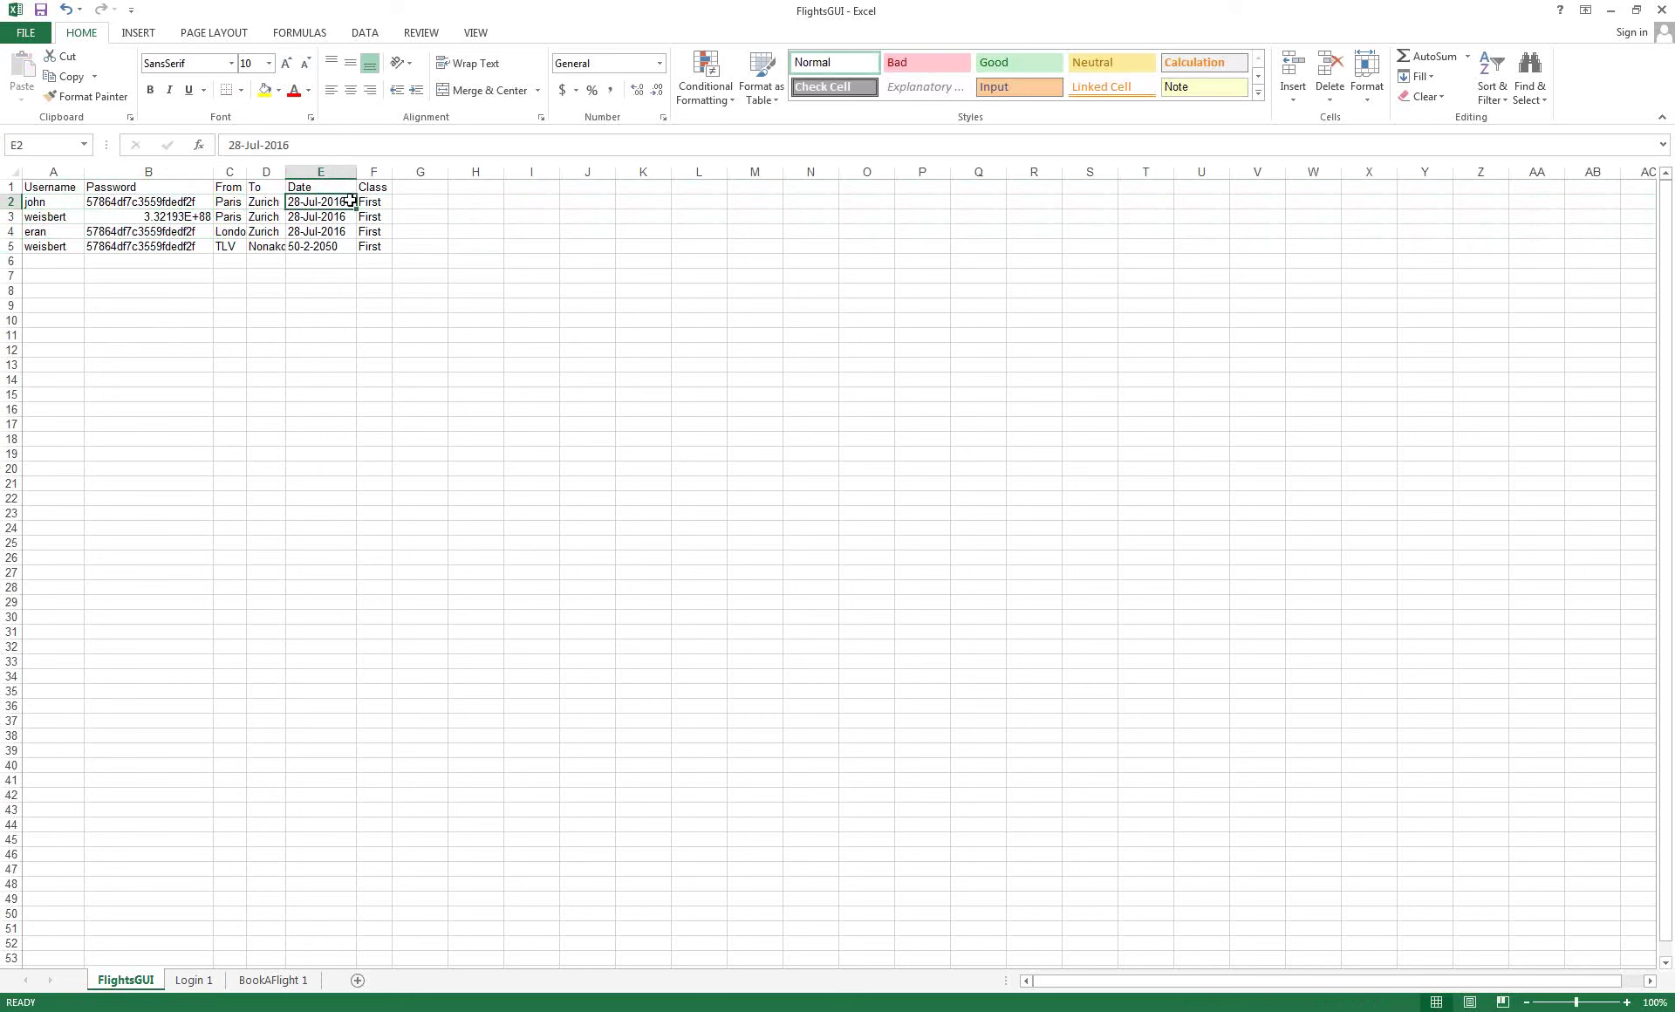
Examine the parameter placeholders on the Login 1 and BookAFlight 1 sheets, and highlight rows 2 to 5 on the FlightsGUI sheet
left_click(194, 979)
left_click(37, 201)
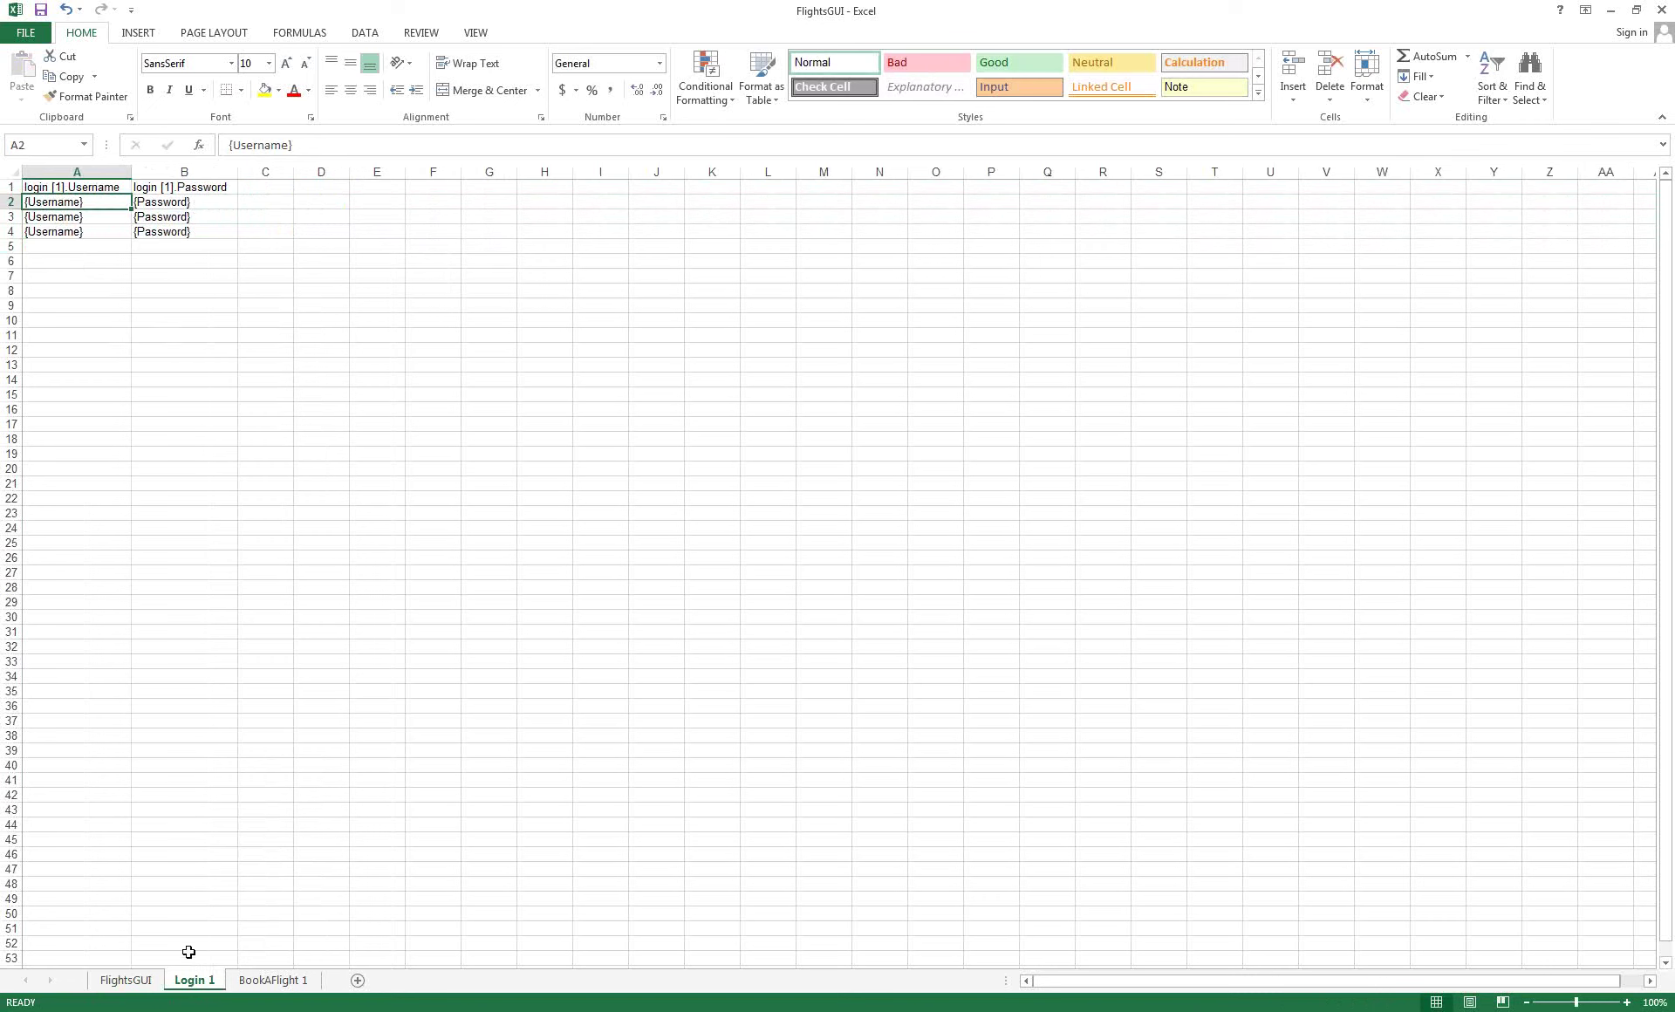
left_click(254, 980)
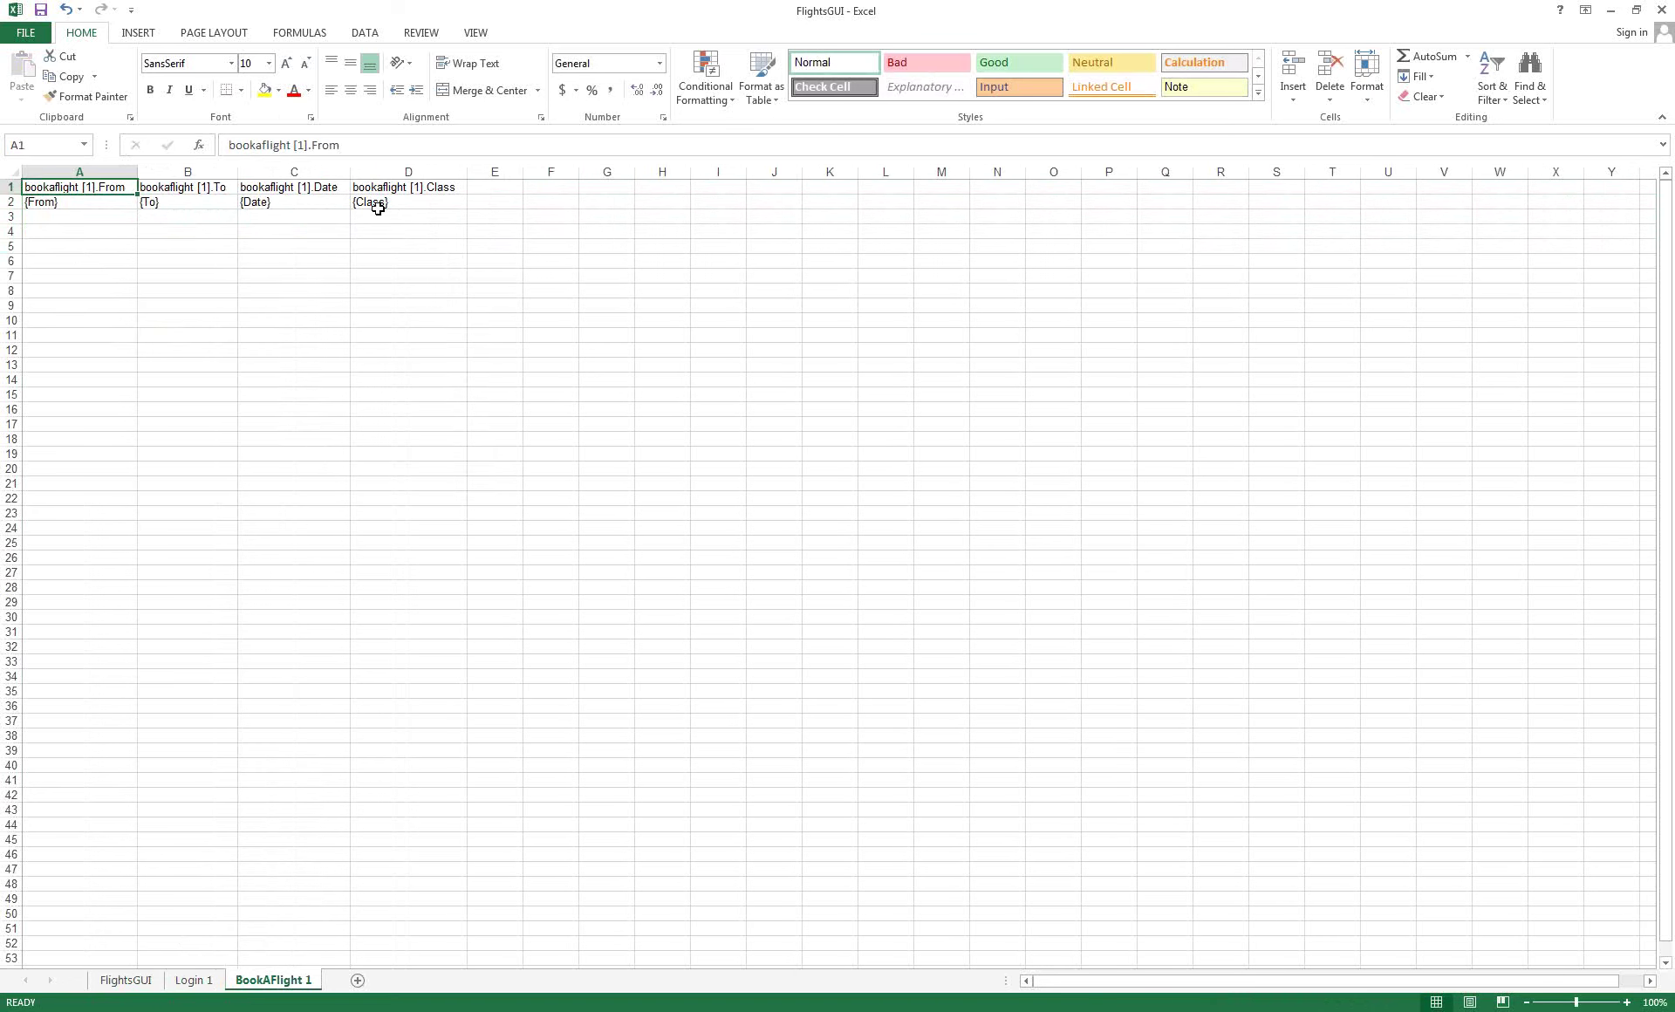
left_click(123, 981)
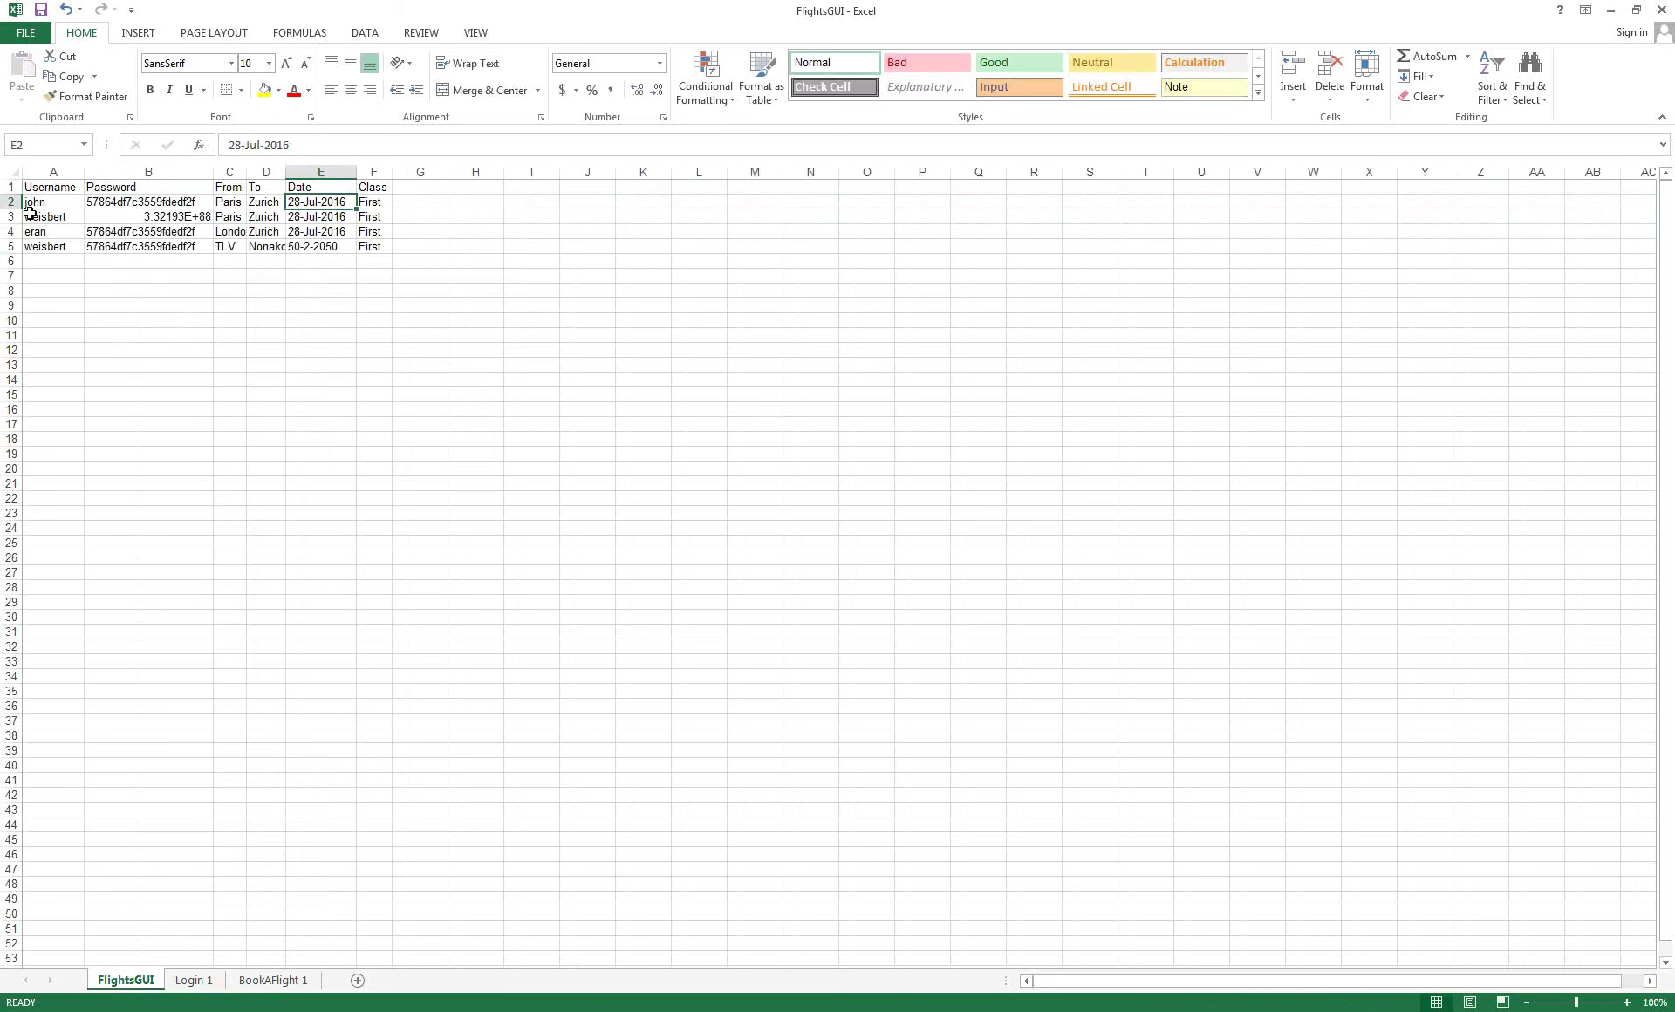
left_click(31, 202)
left_click_drag(11, 202, 18, 246)
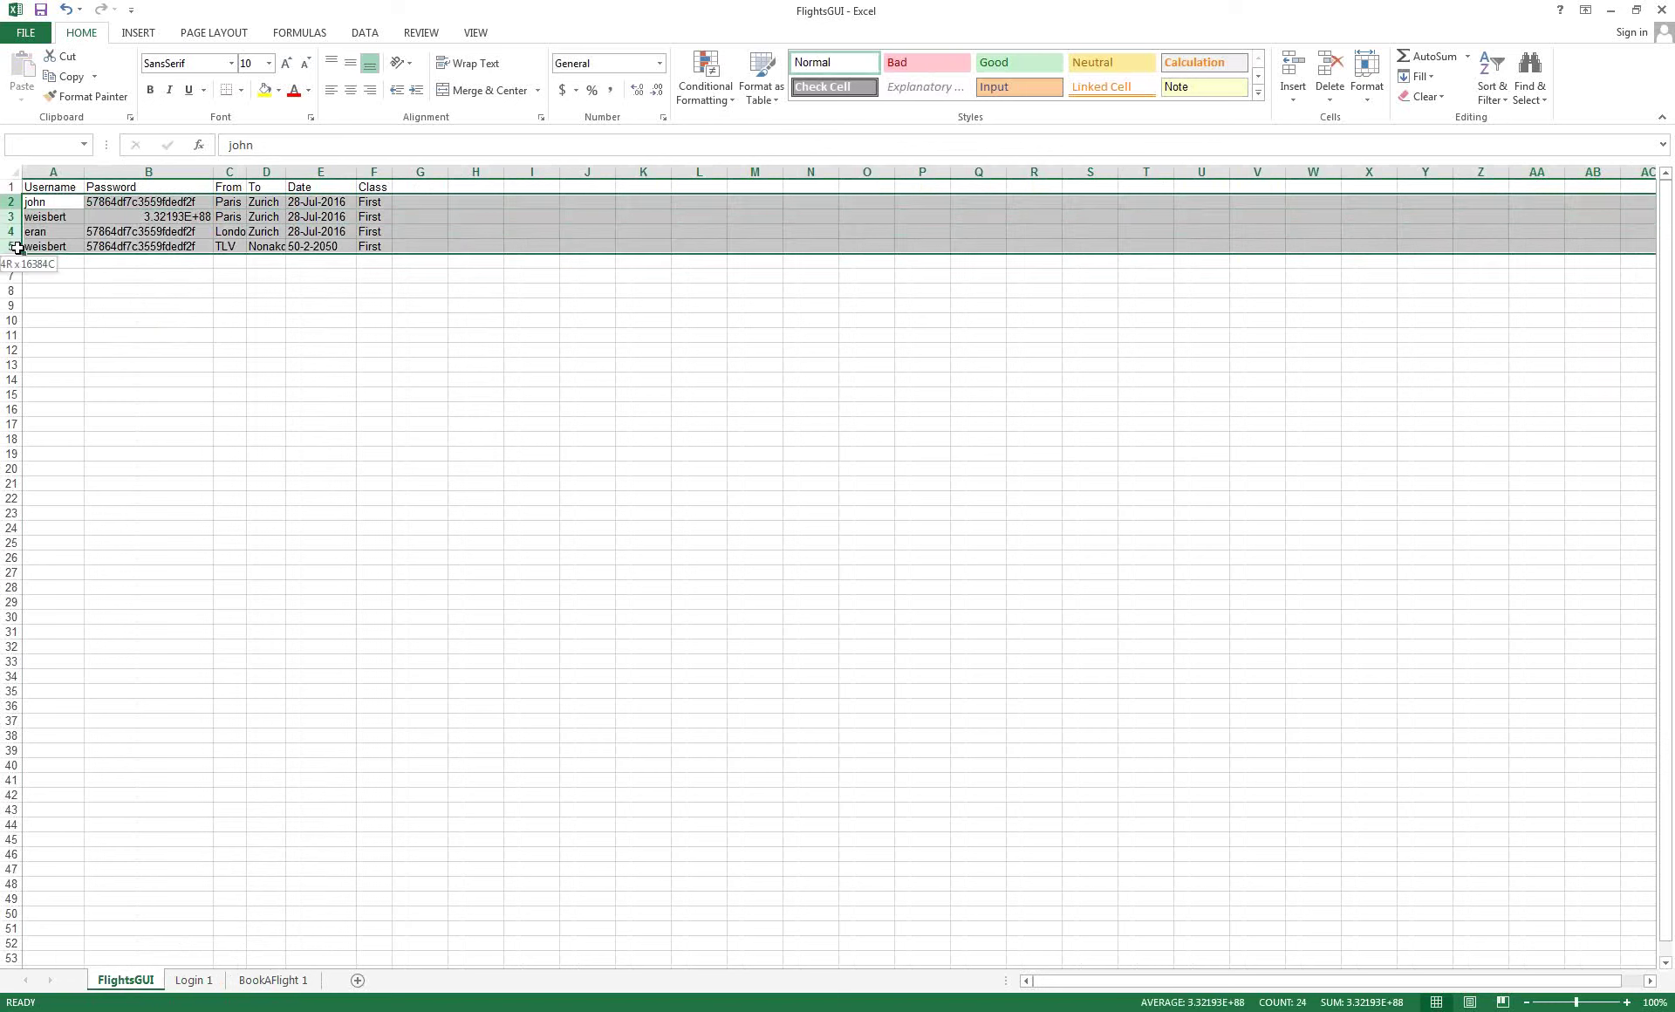
Save the edited FlightsGUI workbook and close it
left_click(166, 218)
left_click(44, 11)
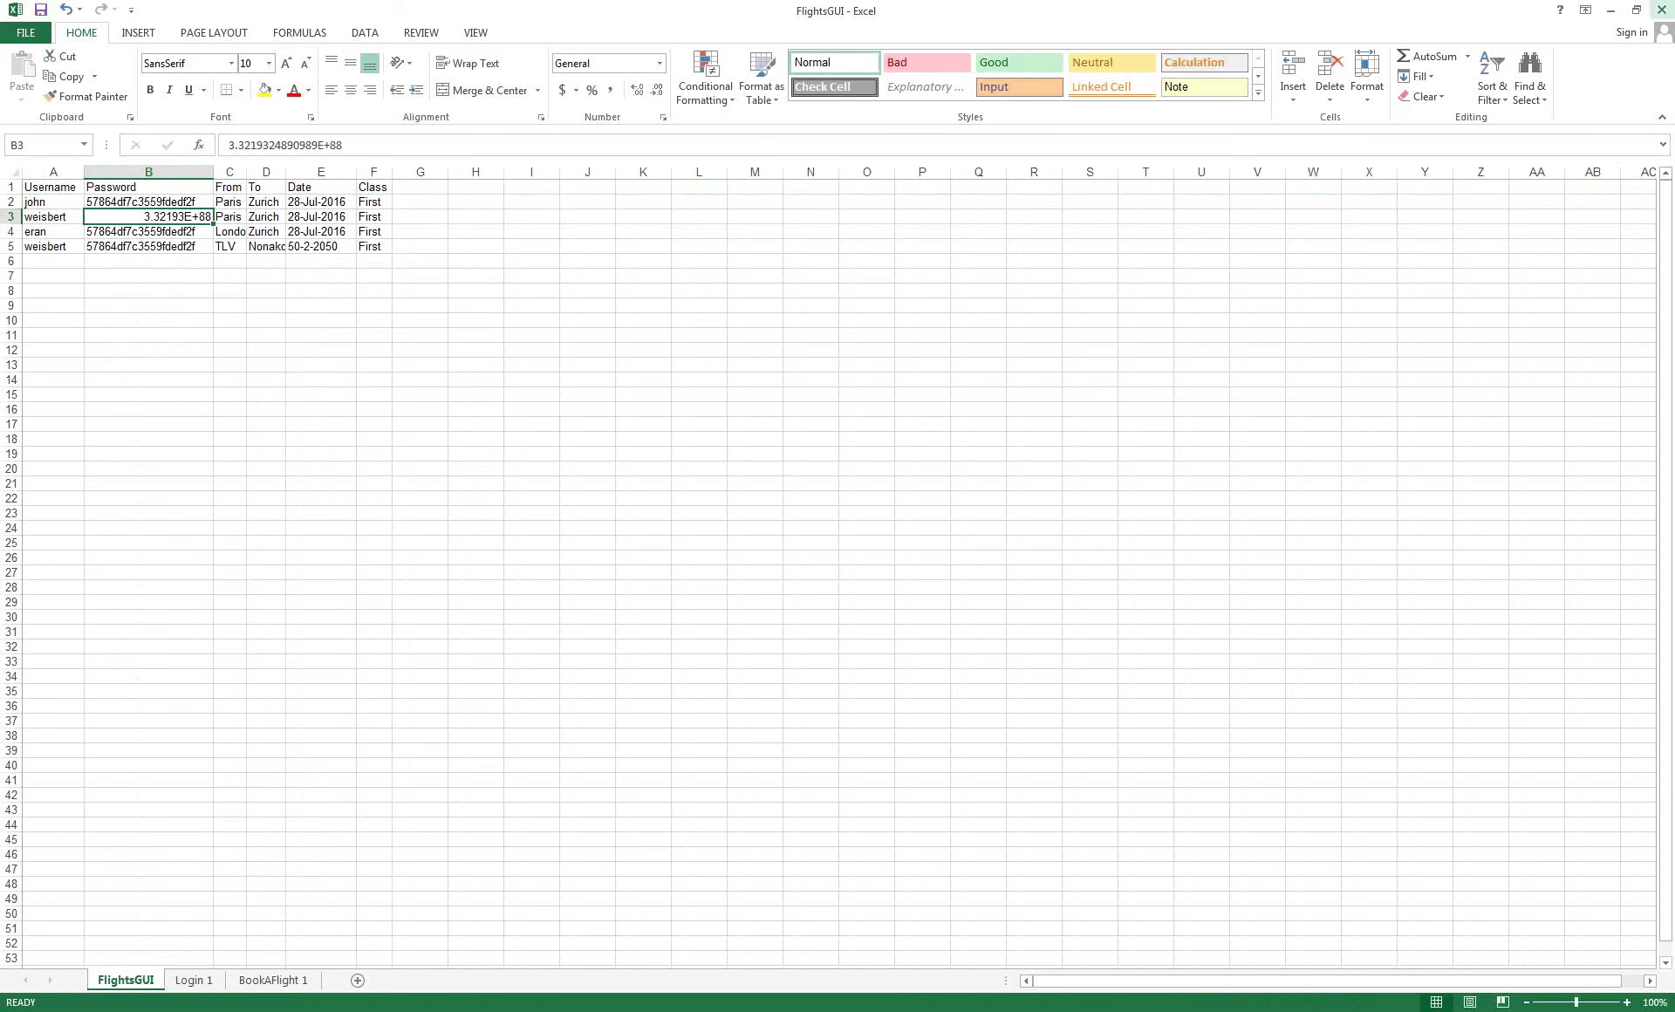
left_click(1661, 10)
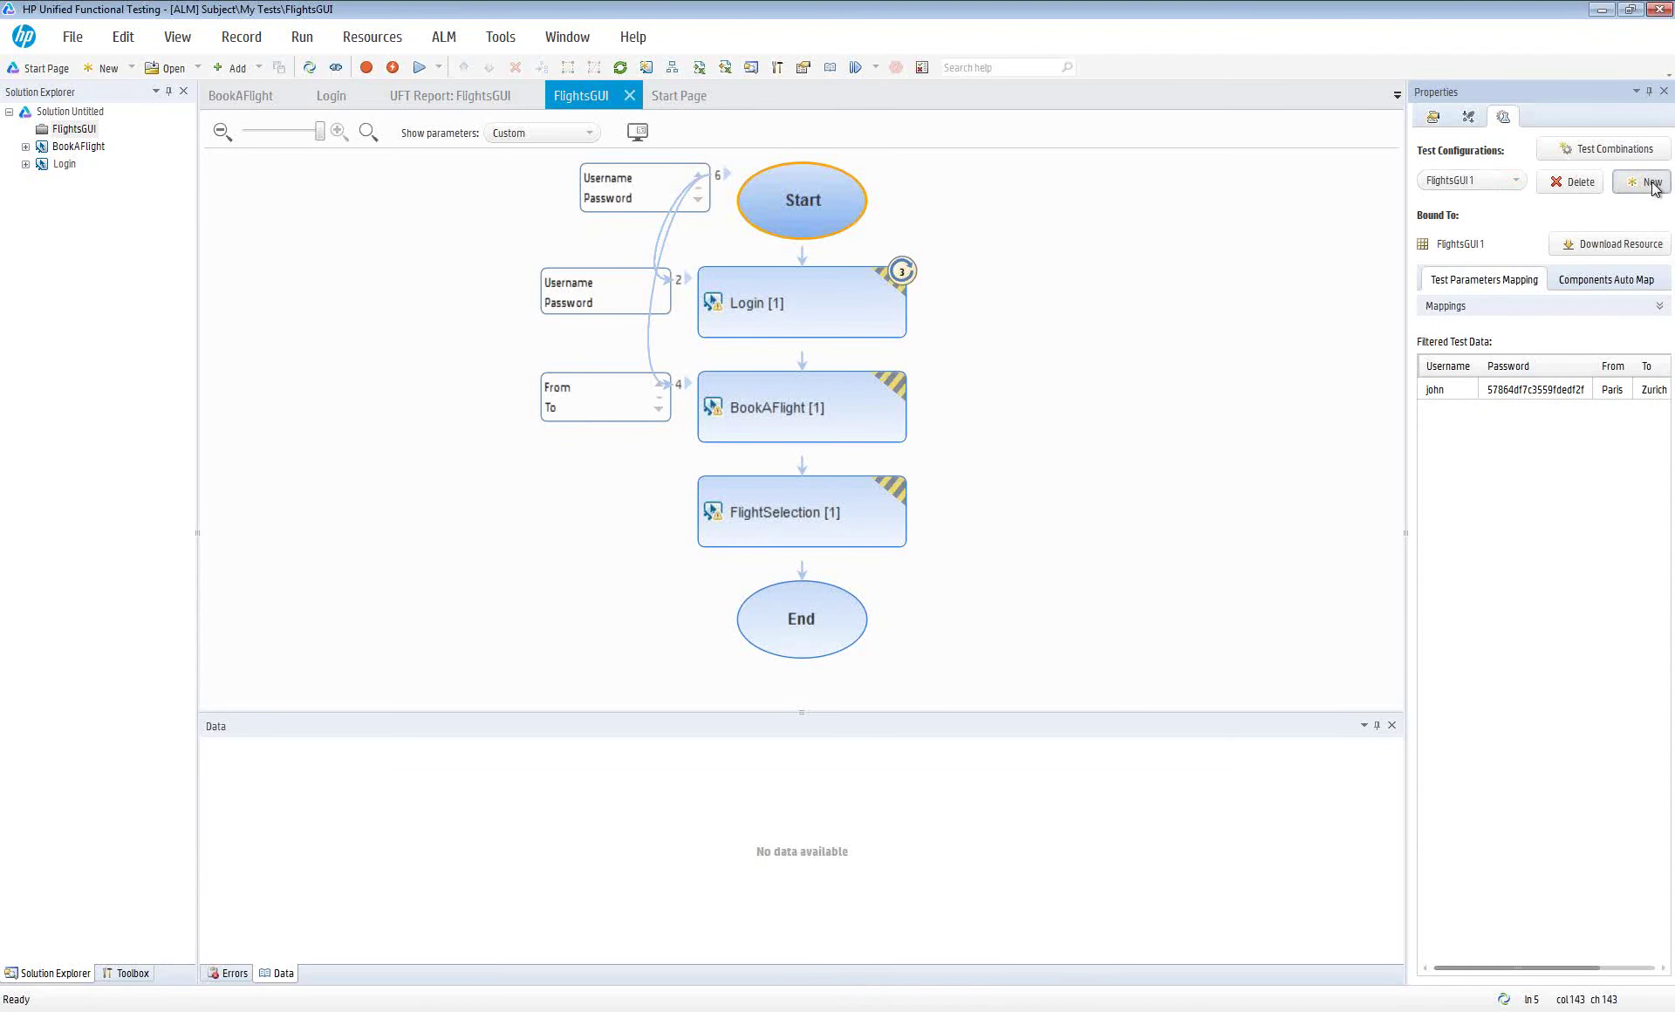
Create a new test configuration from the FlightsGUI workbook and widen the Properties pane while reviewing its filtered test data rows
left_click(1651, 182)
double_click(648, 343)
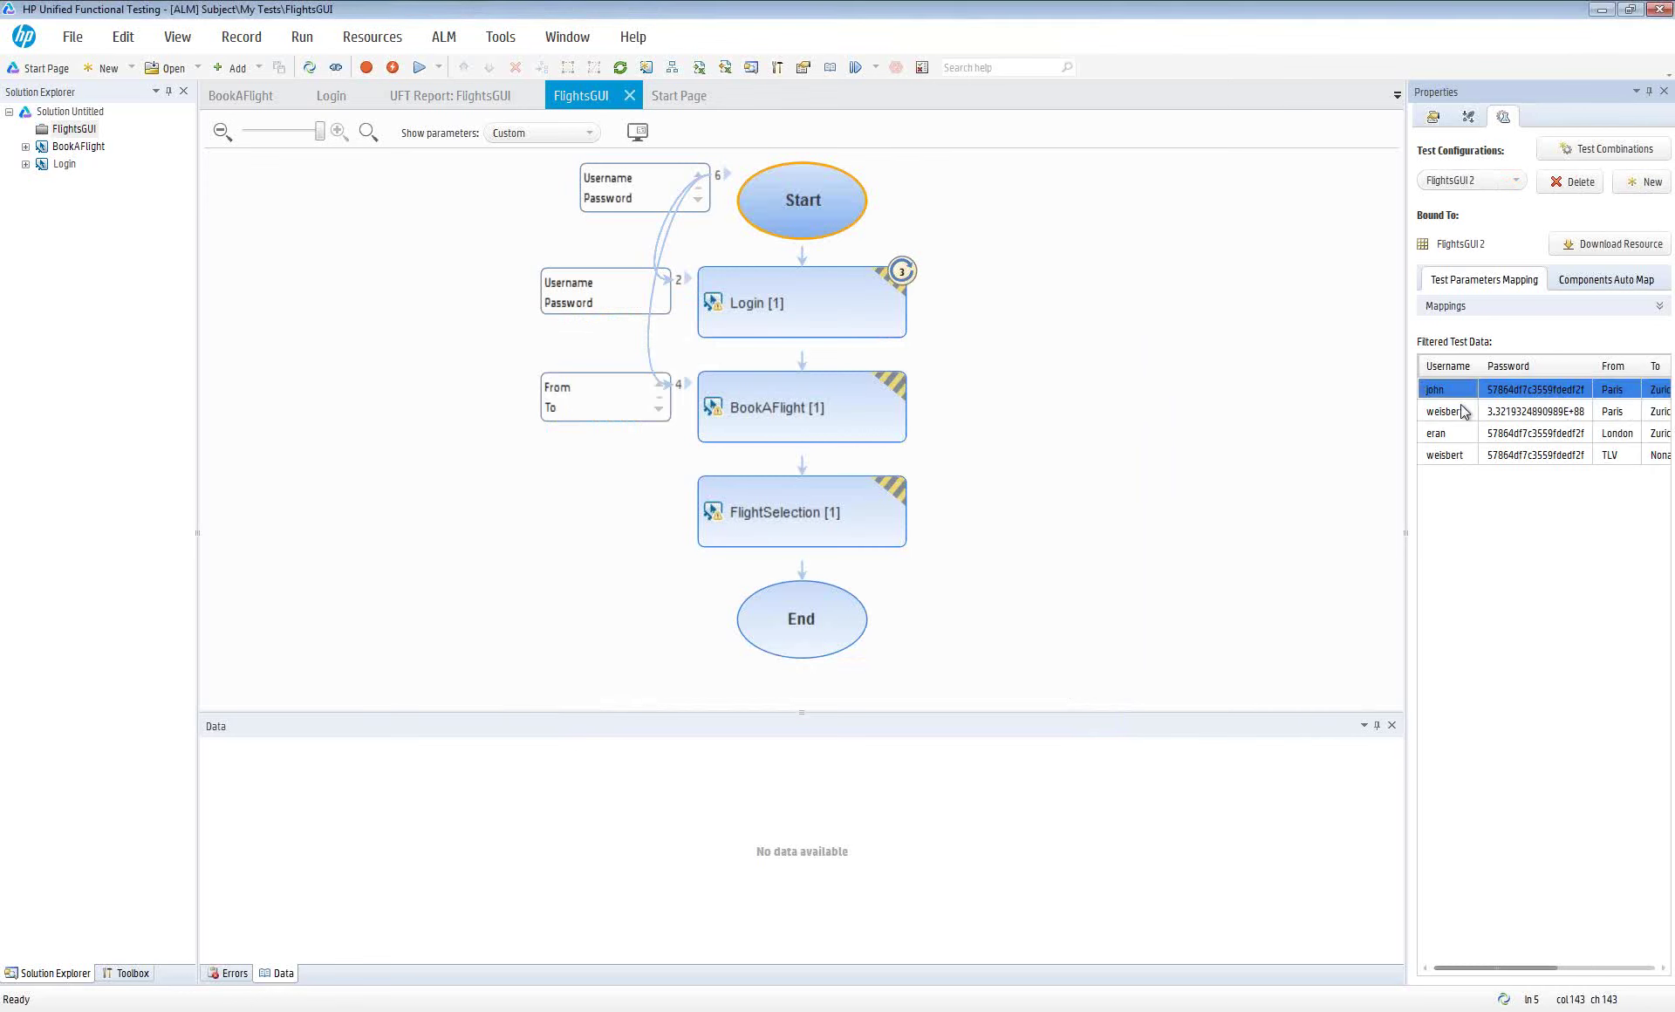
left_click(1455, 434)
left_click(1450, 455)
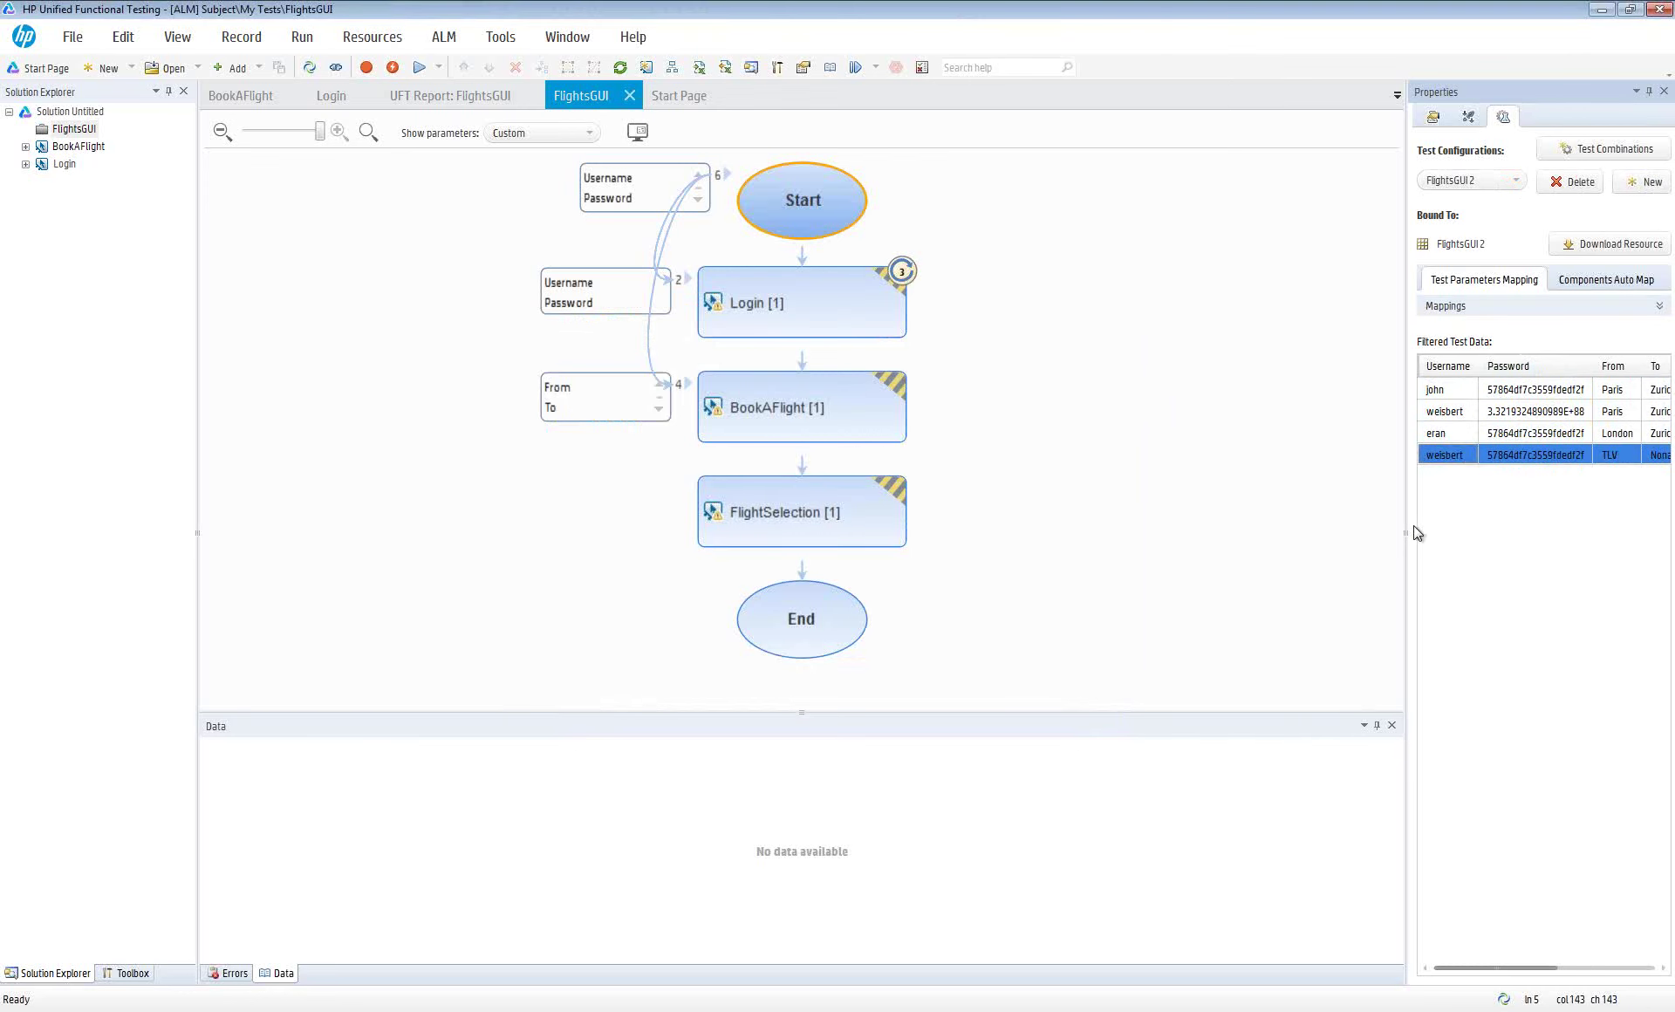
left_click_drag(1408, 530, 1336, 530)
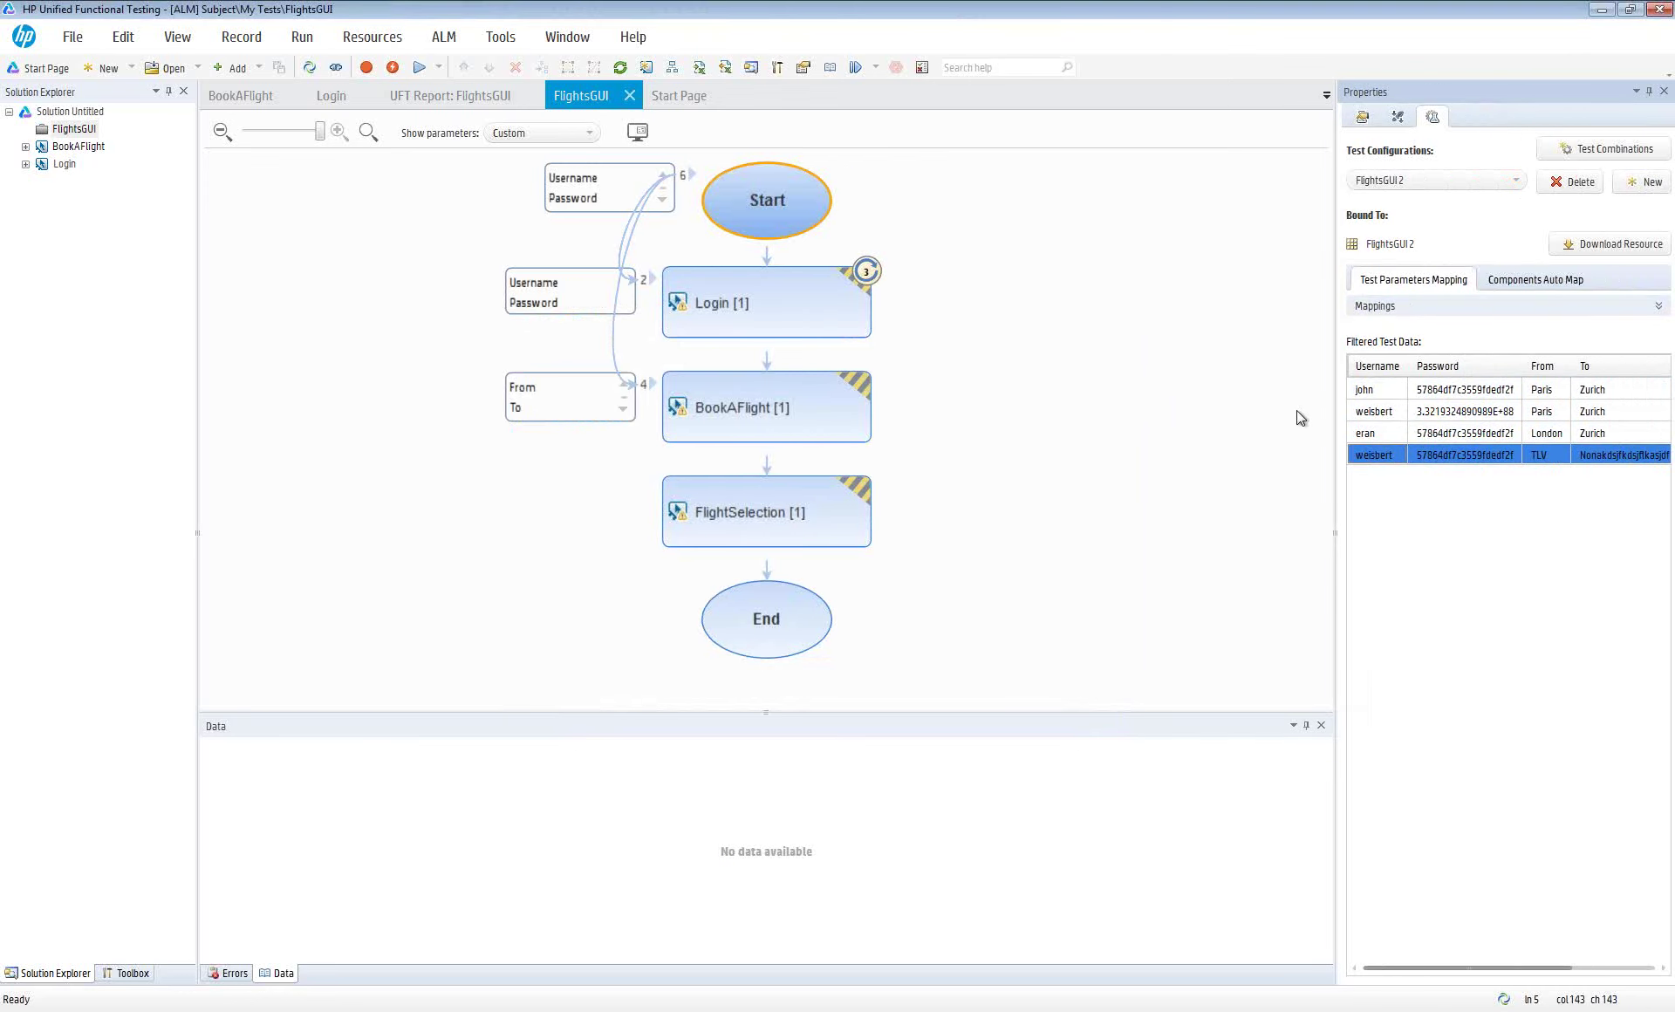
Switch to ALM, refresh the FlightsGUI test's configurations, examine the two newly added ones, and return to UFT
key("alt+Tab")
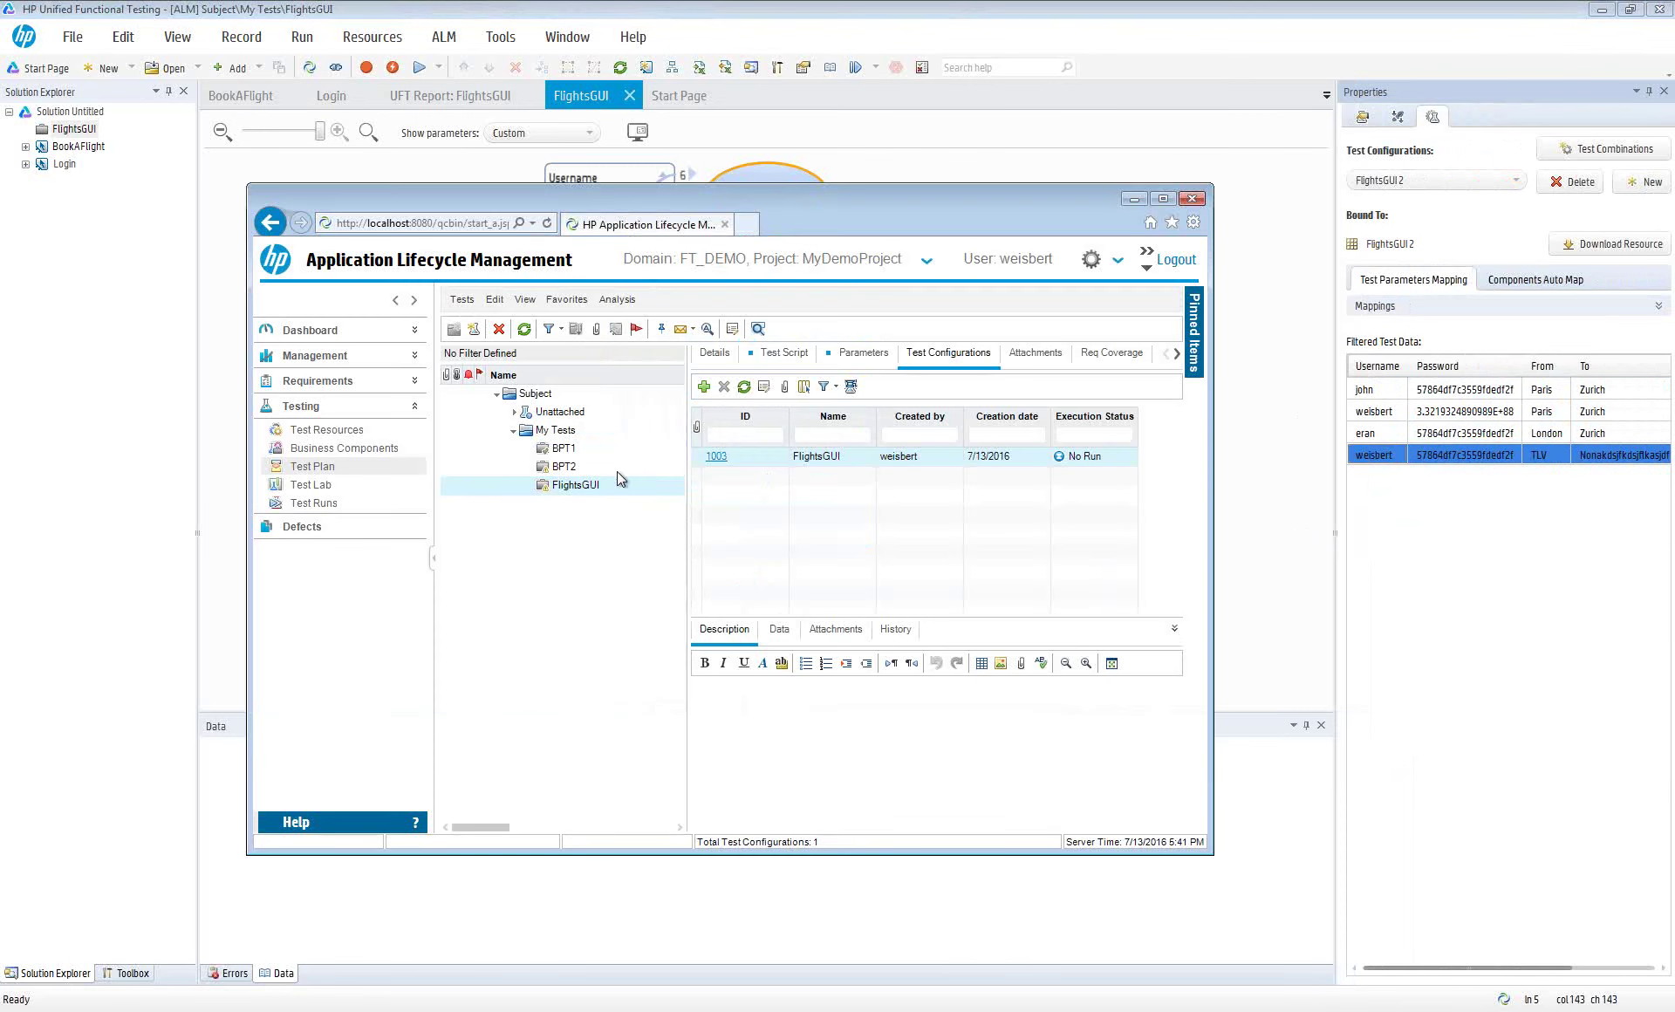
left_click(745, 388)
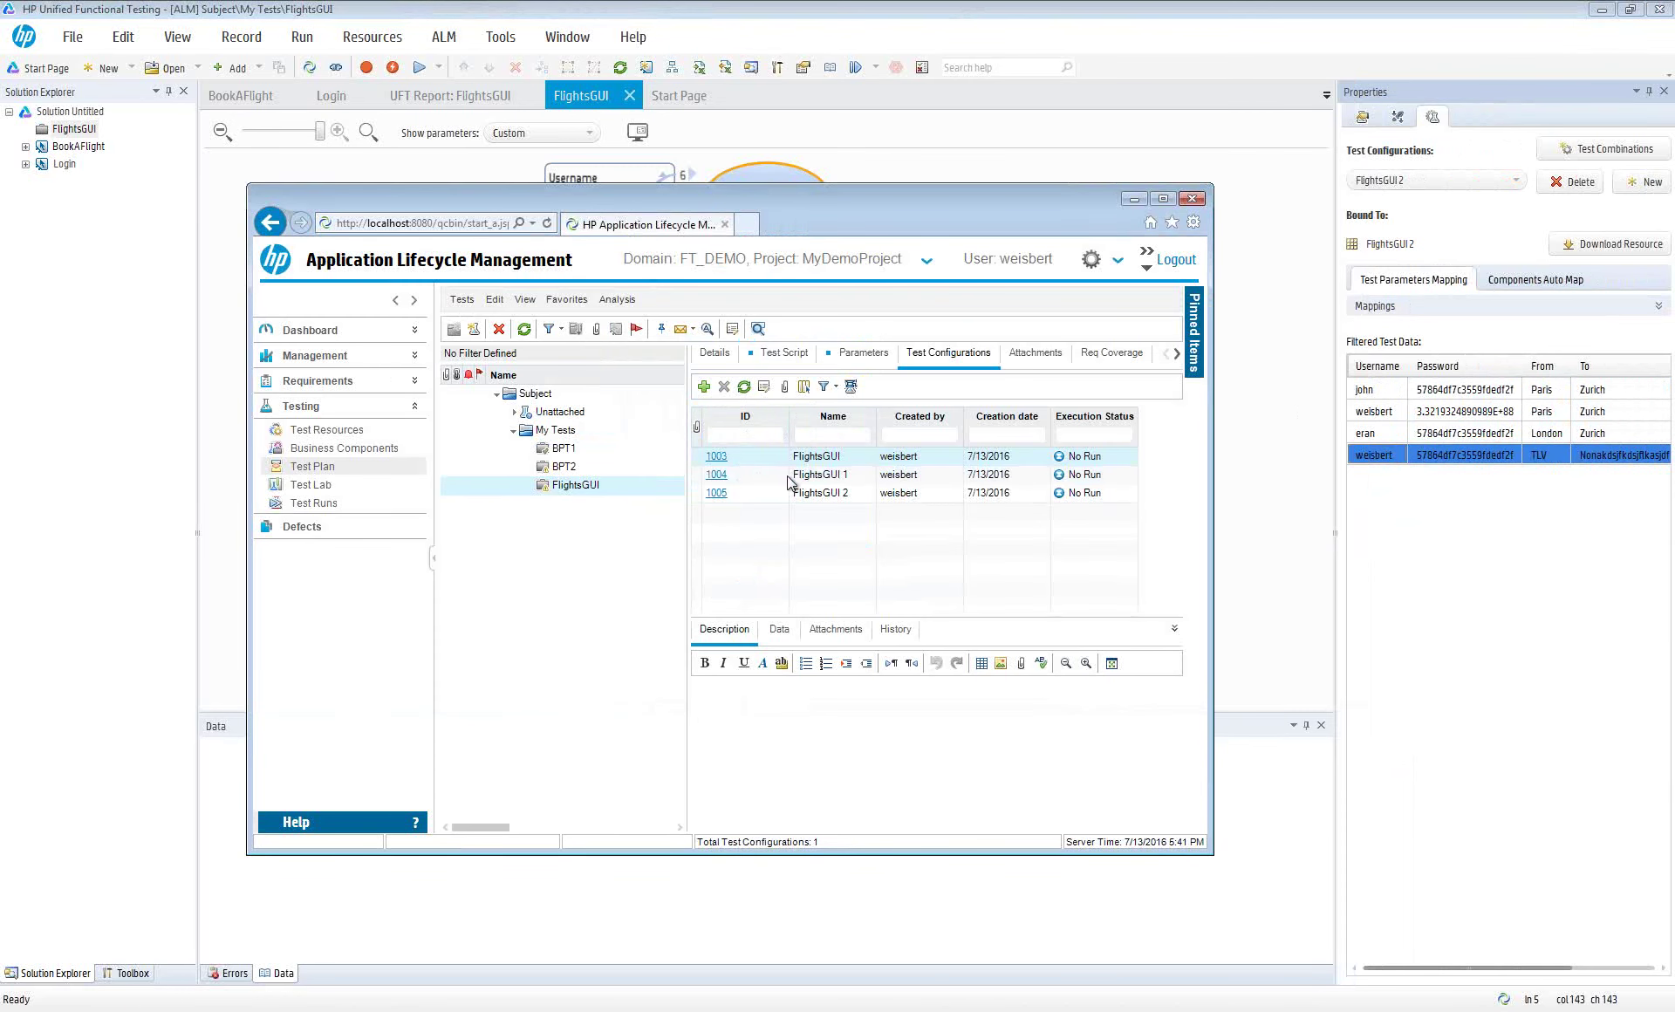
left_click(820, 495)
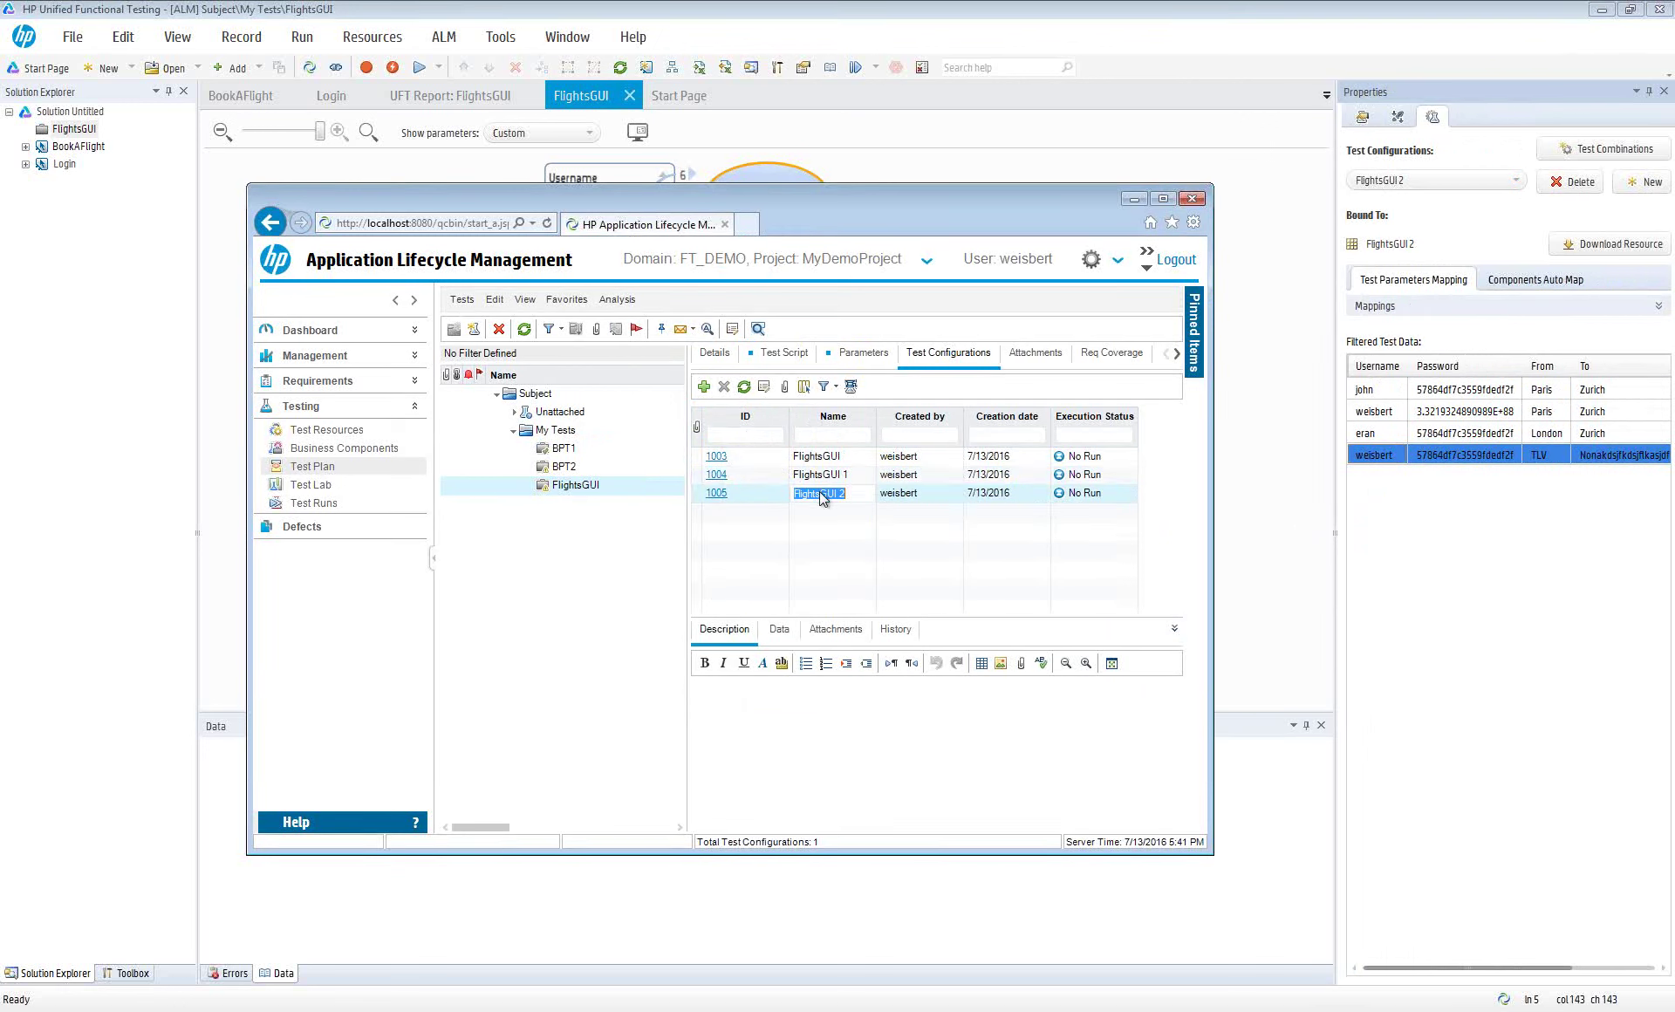
key("Up")
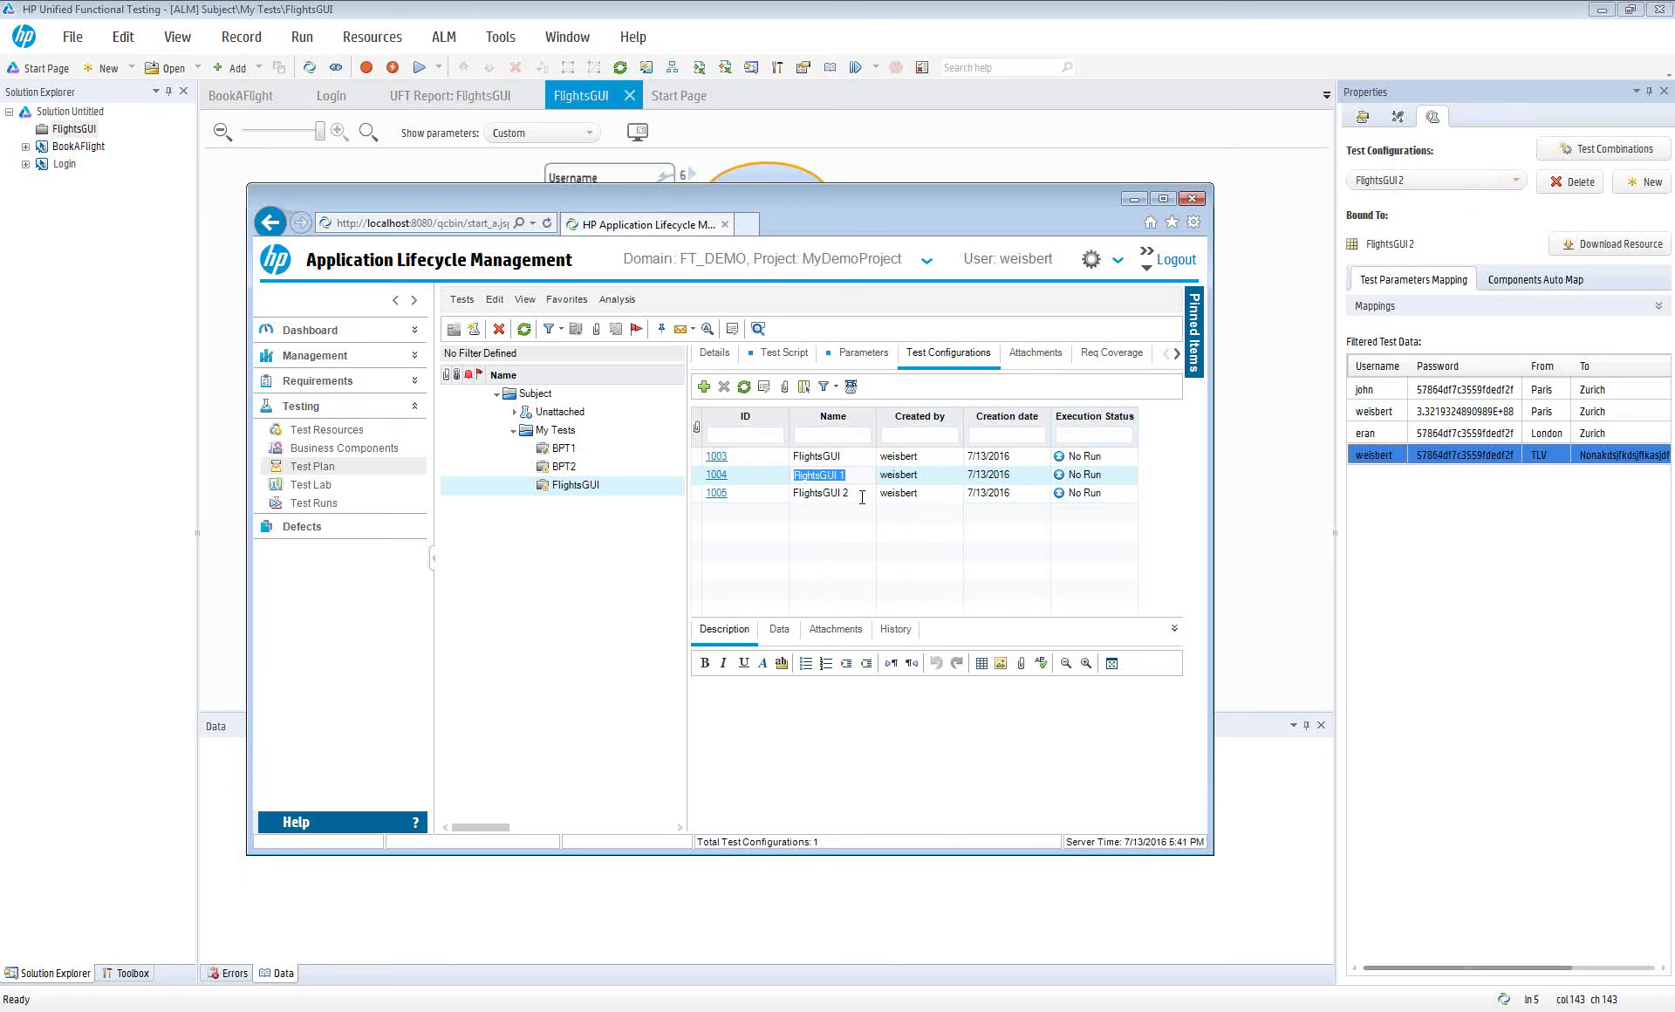
left_click(1133, 16)
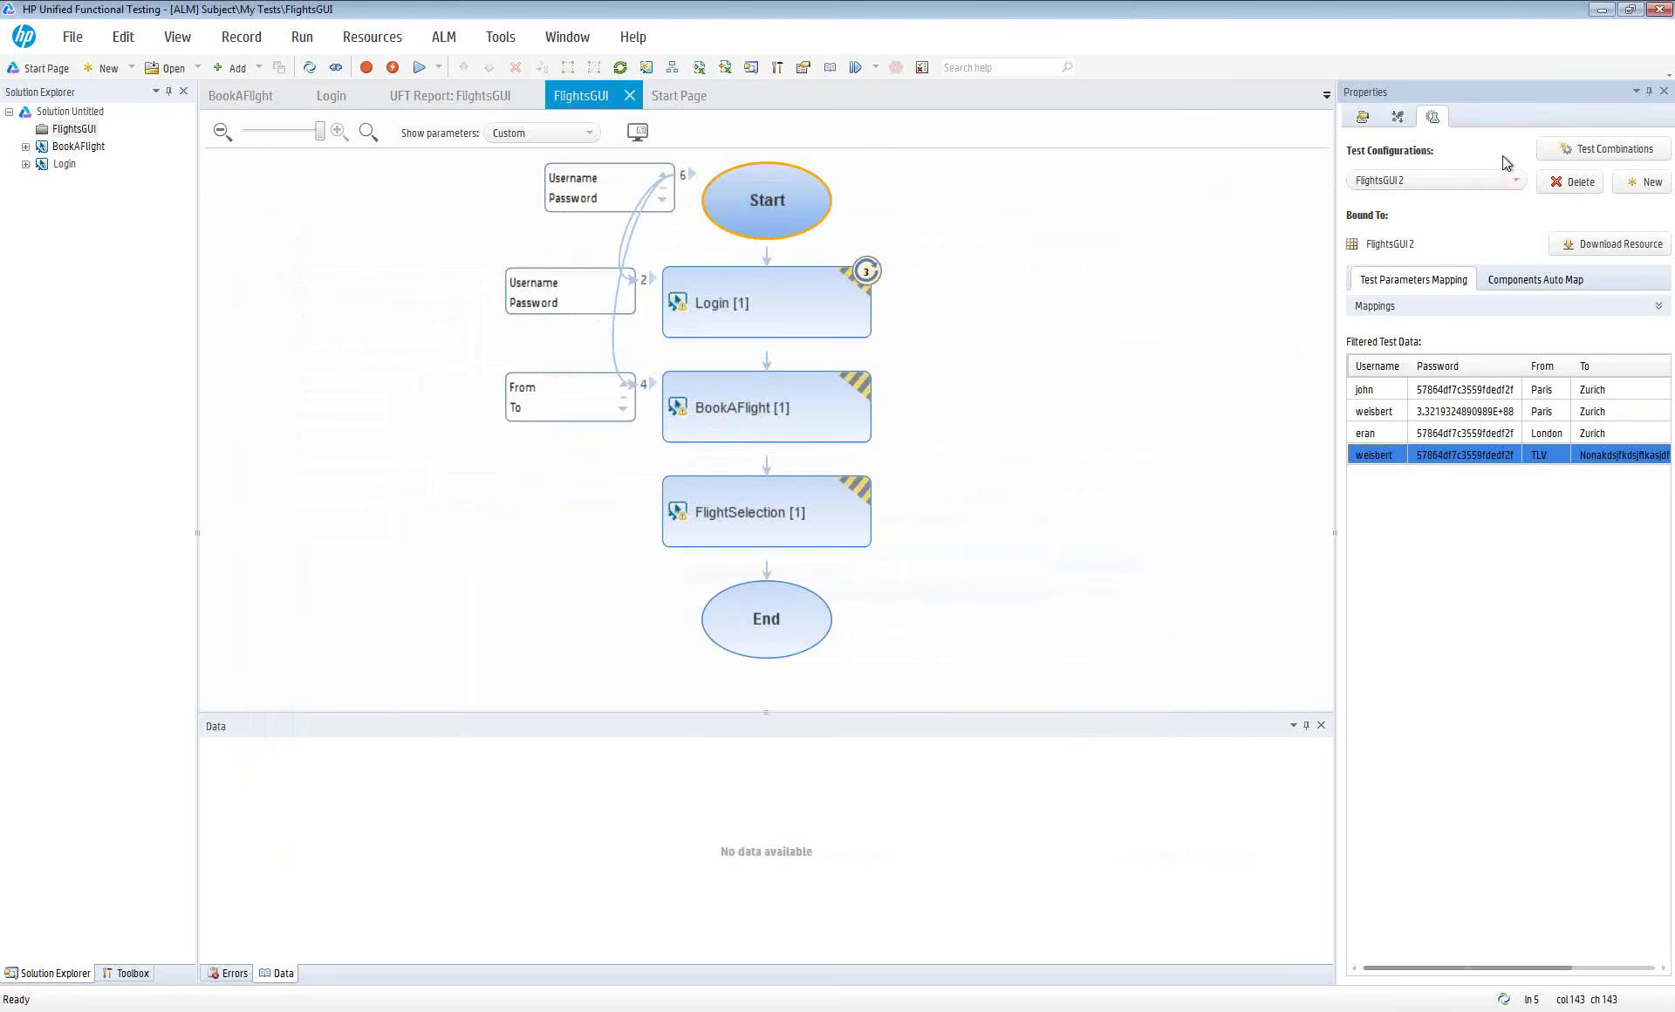
Automap the test parameters of the FlightsGUI 2 configuration to the resource columns and set its selected rows to 1,3
left_click(1659, 307)
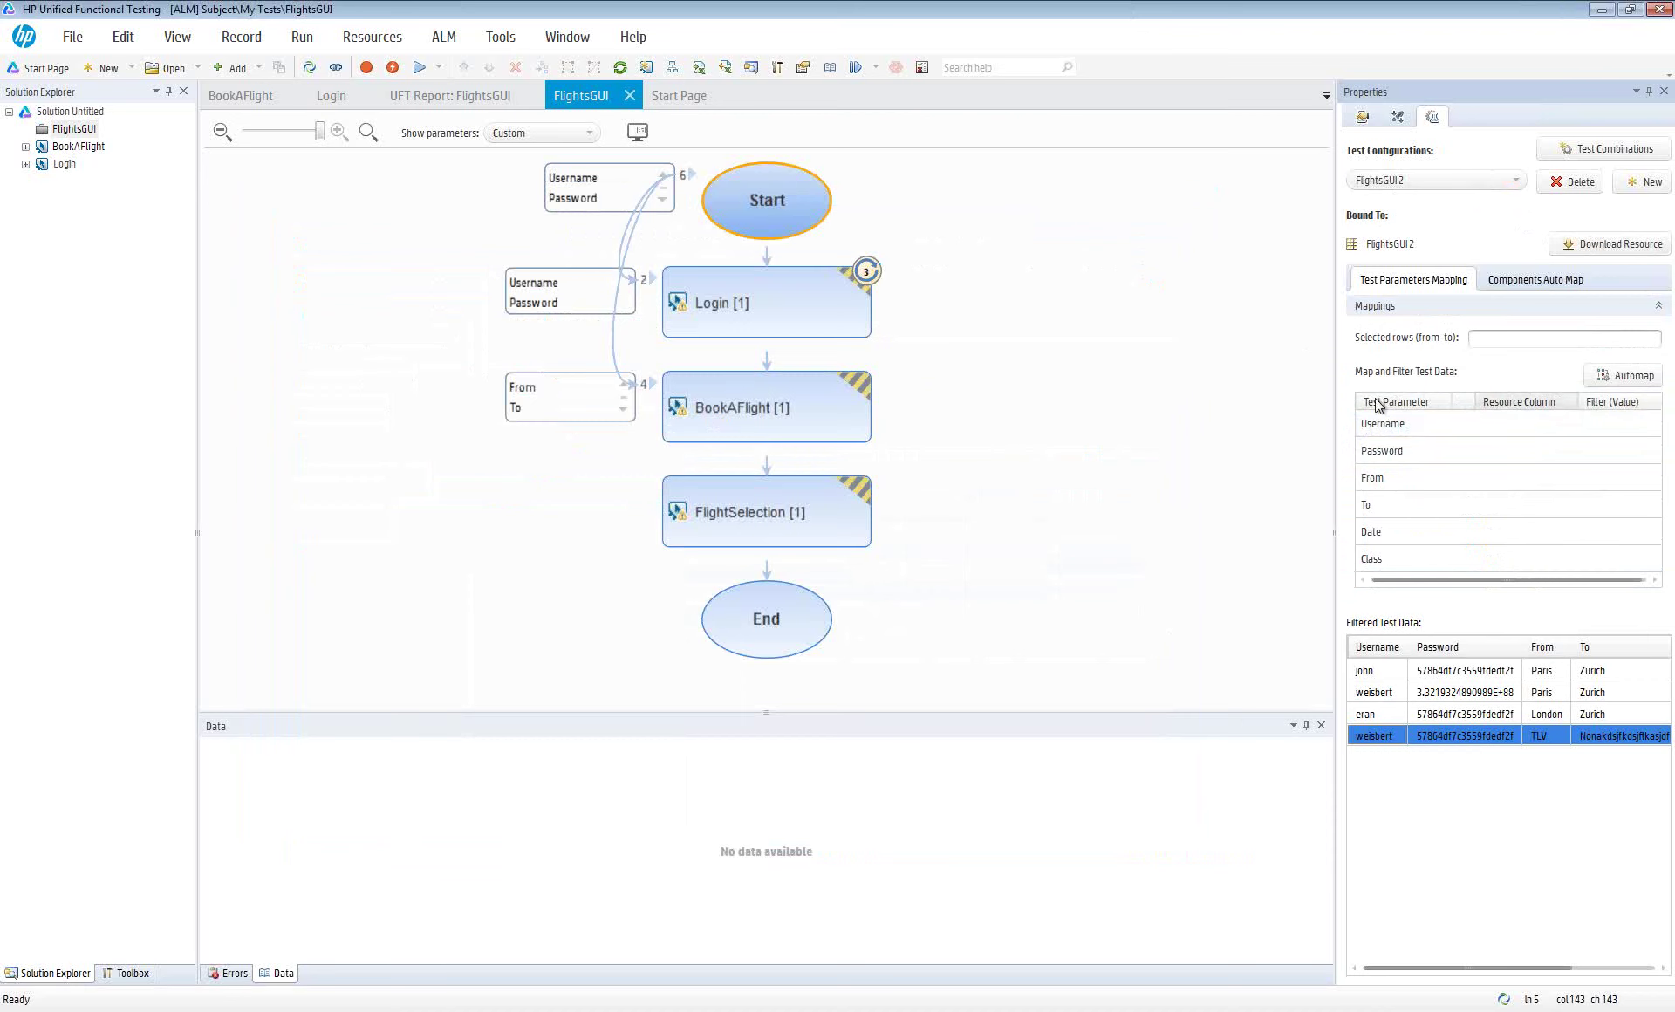
left_click(1628, 377)
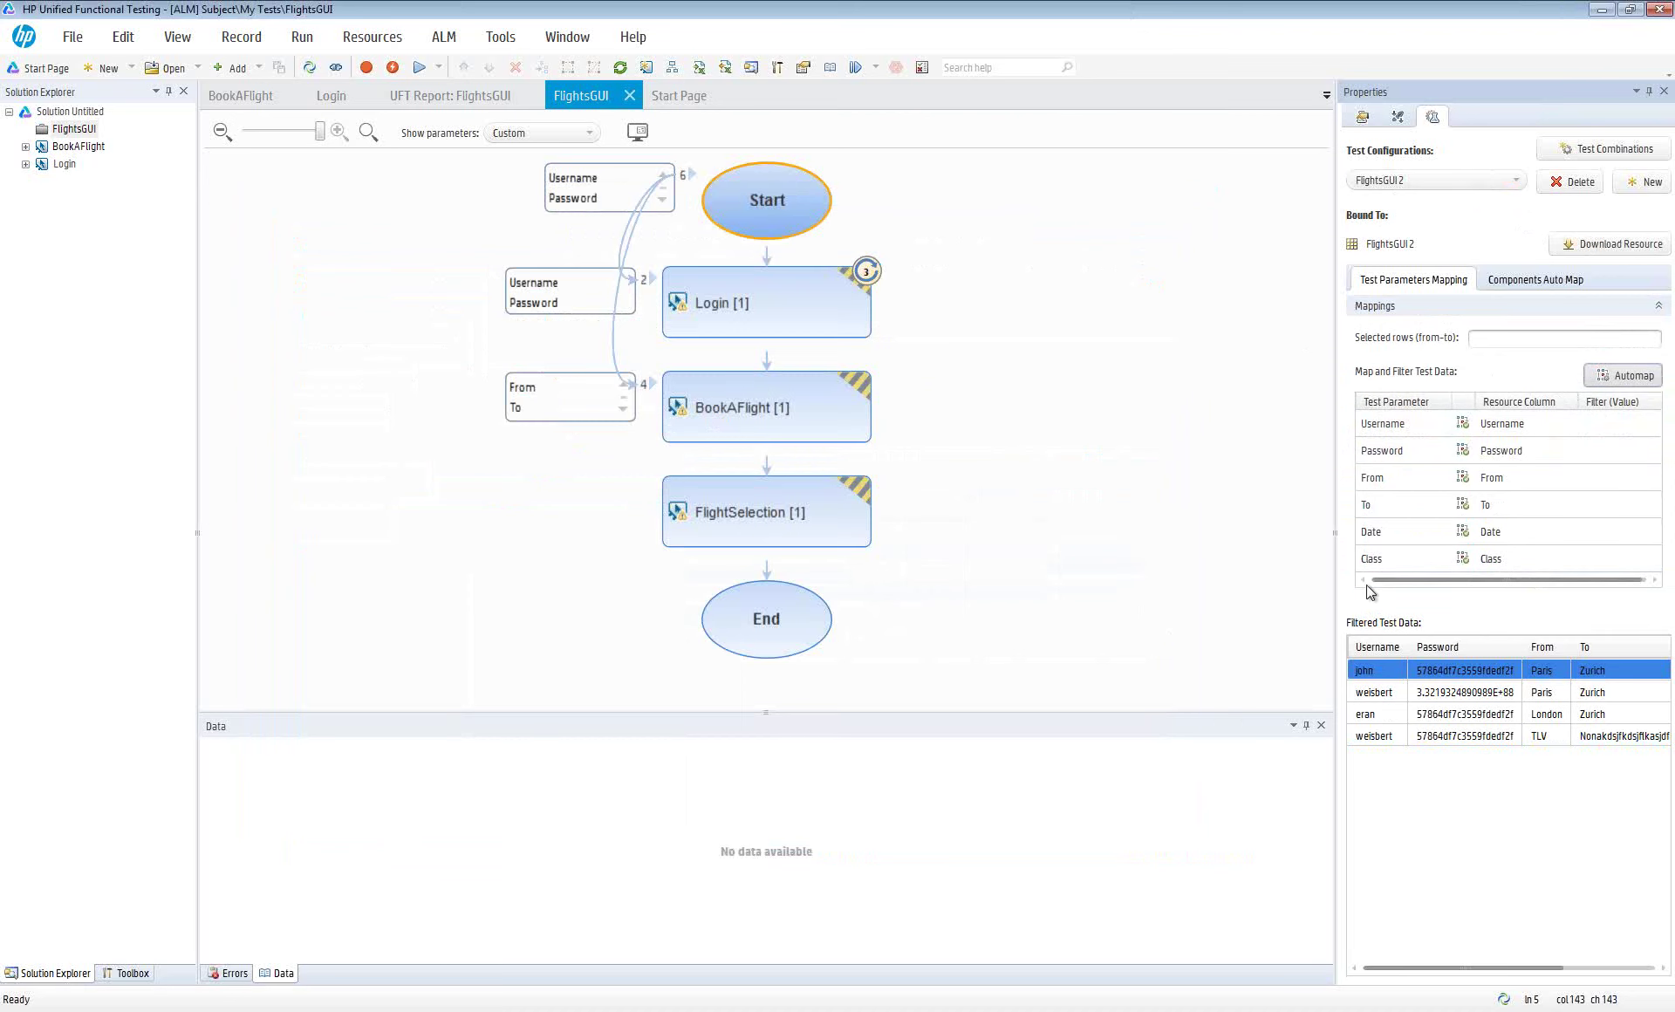
left_click(1535, 342)
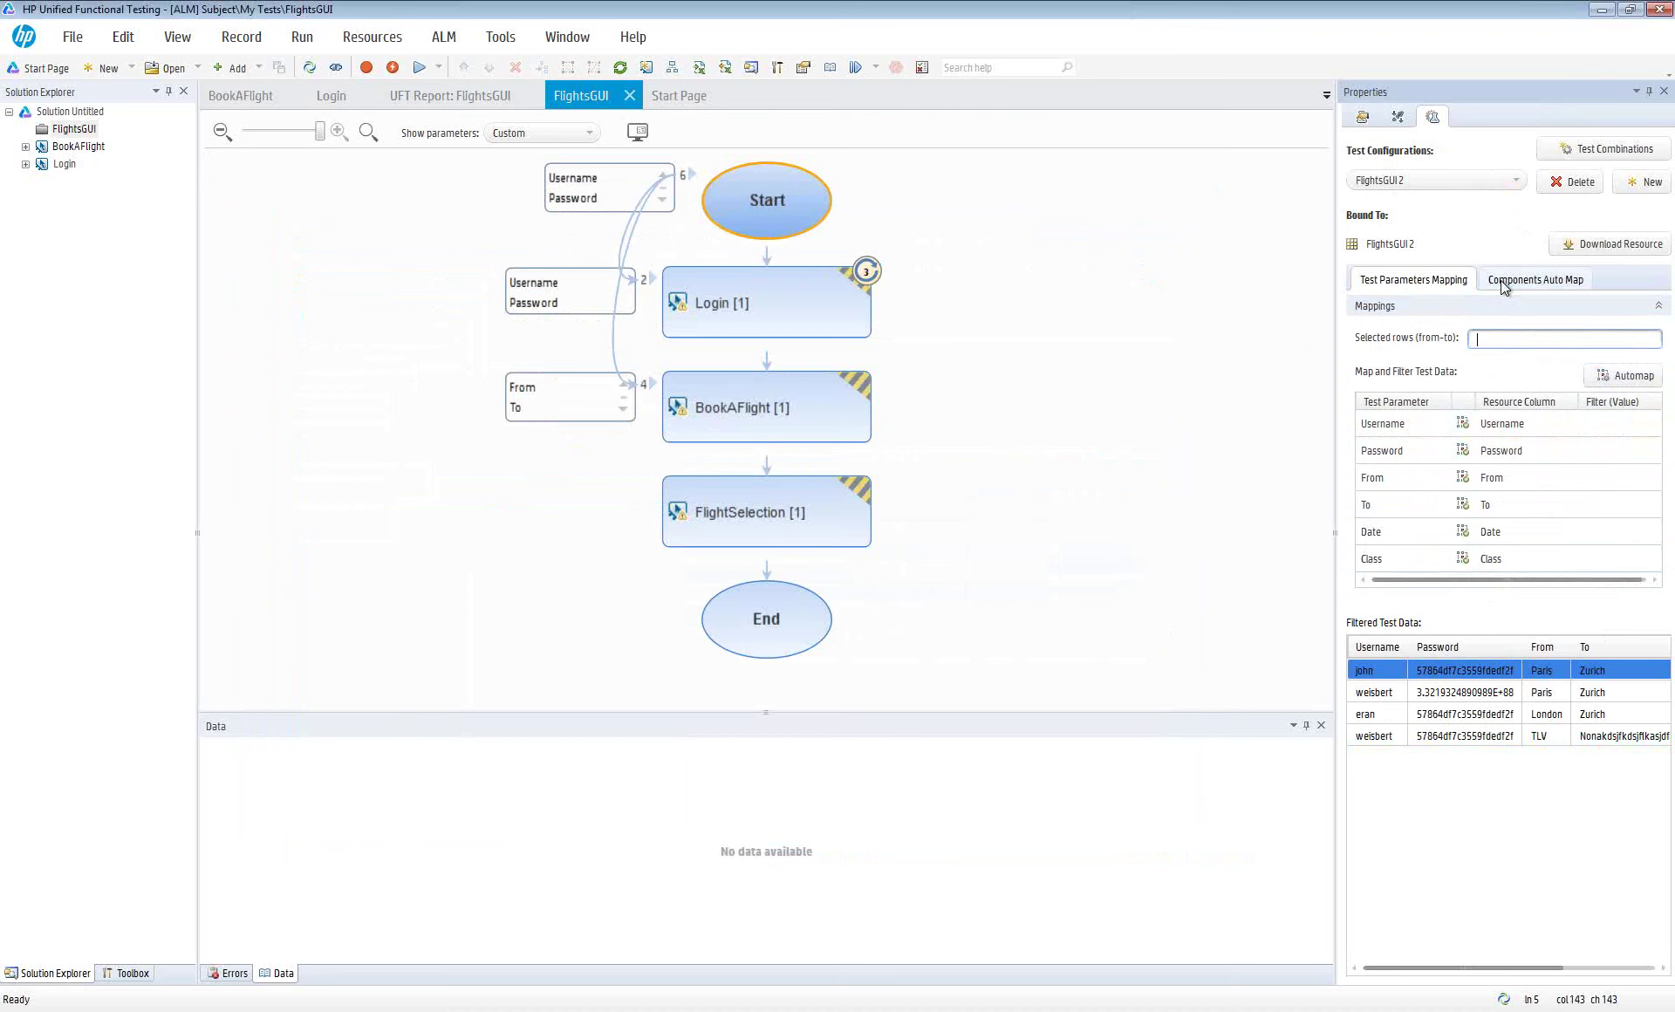
left_click(1376, 692)
left_click(1378, 714)
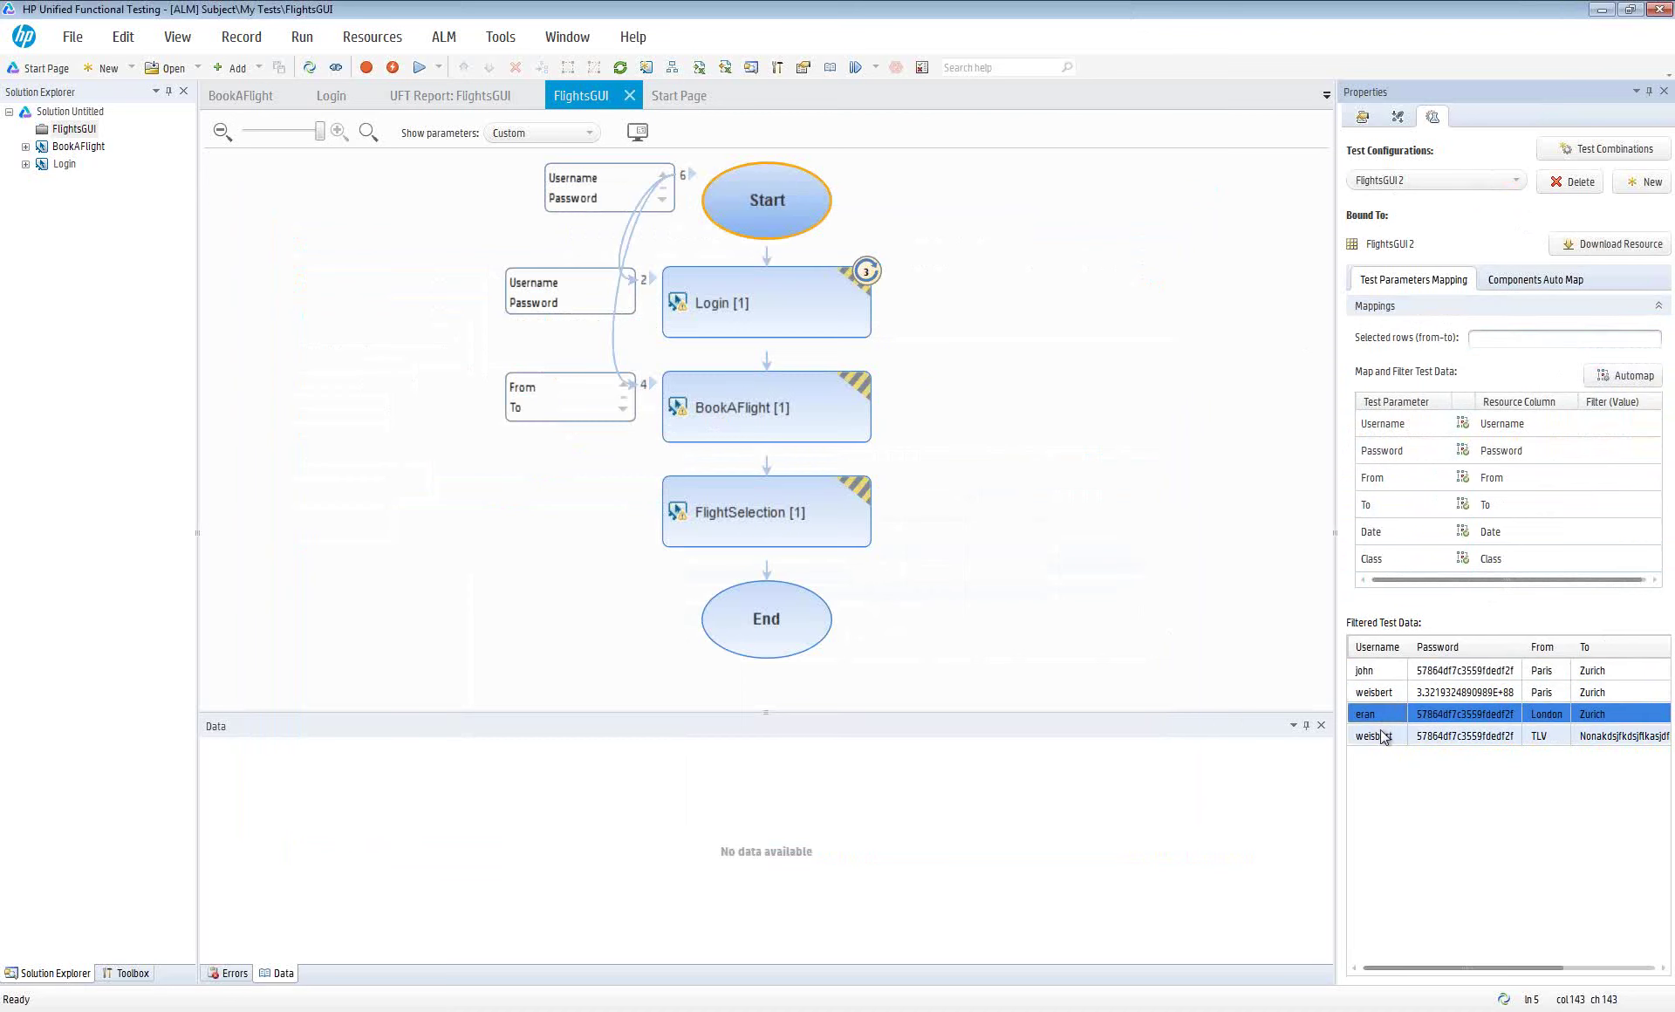
left_click(1387, 737)
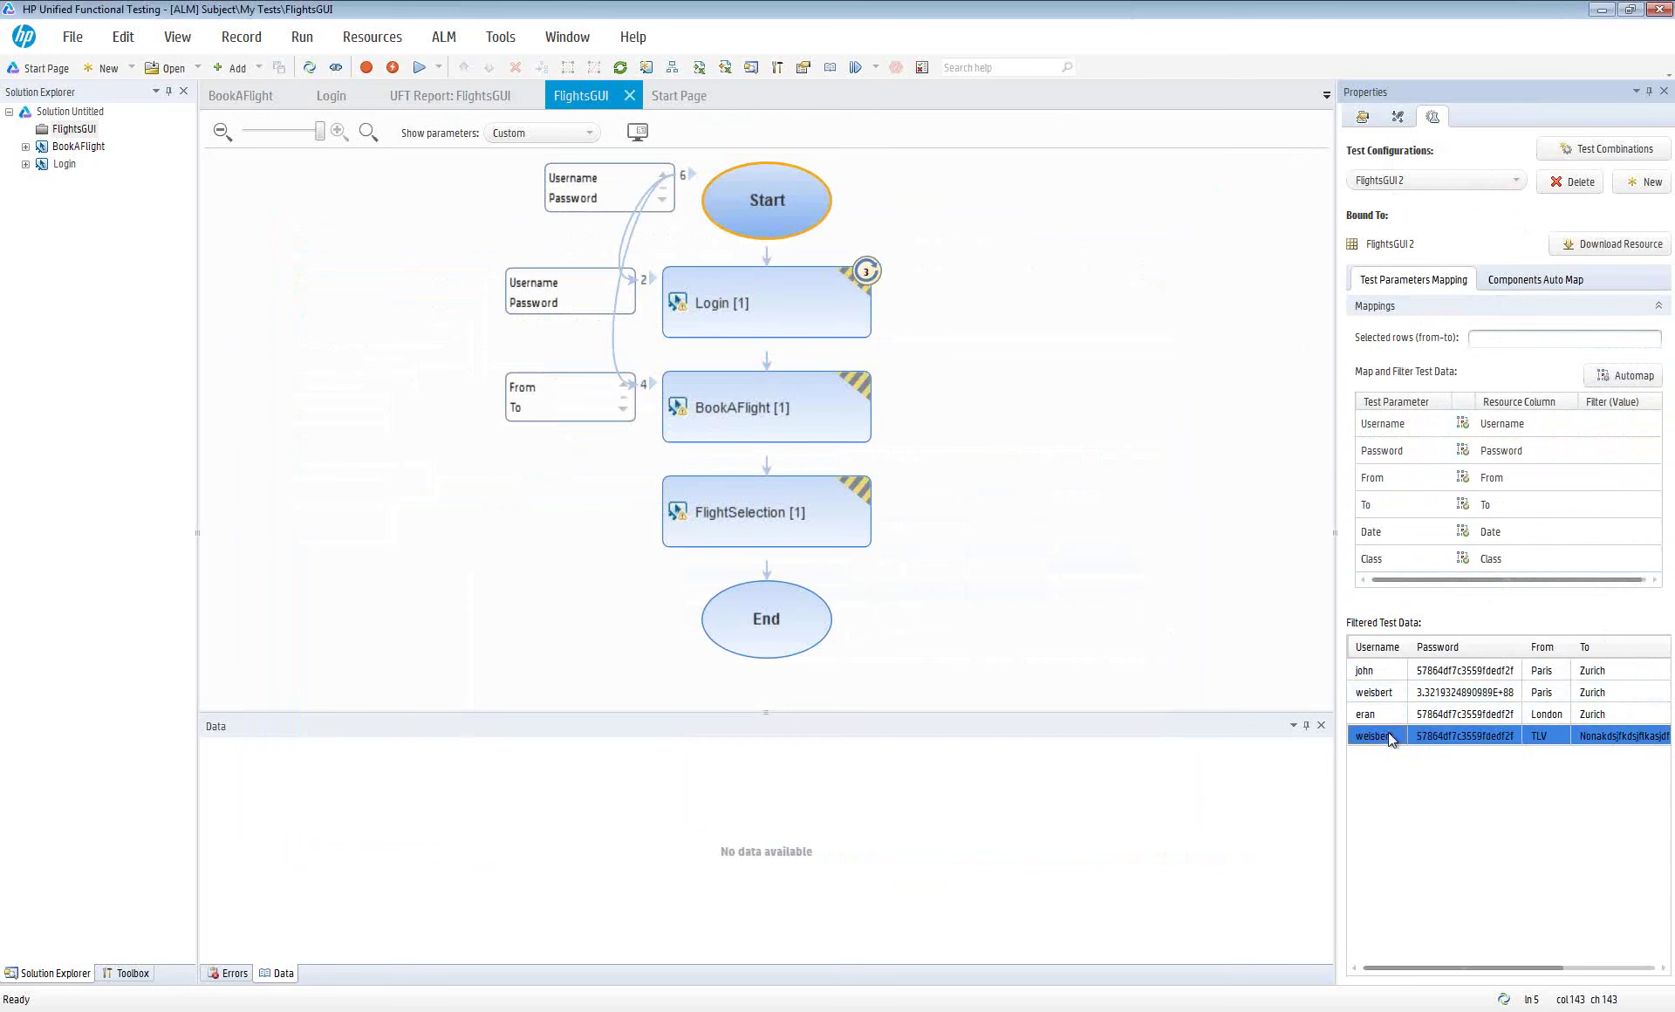
left_click(1483, 345)
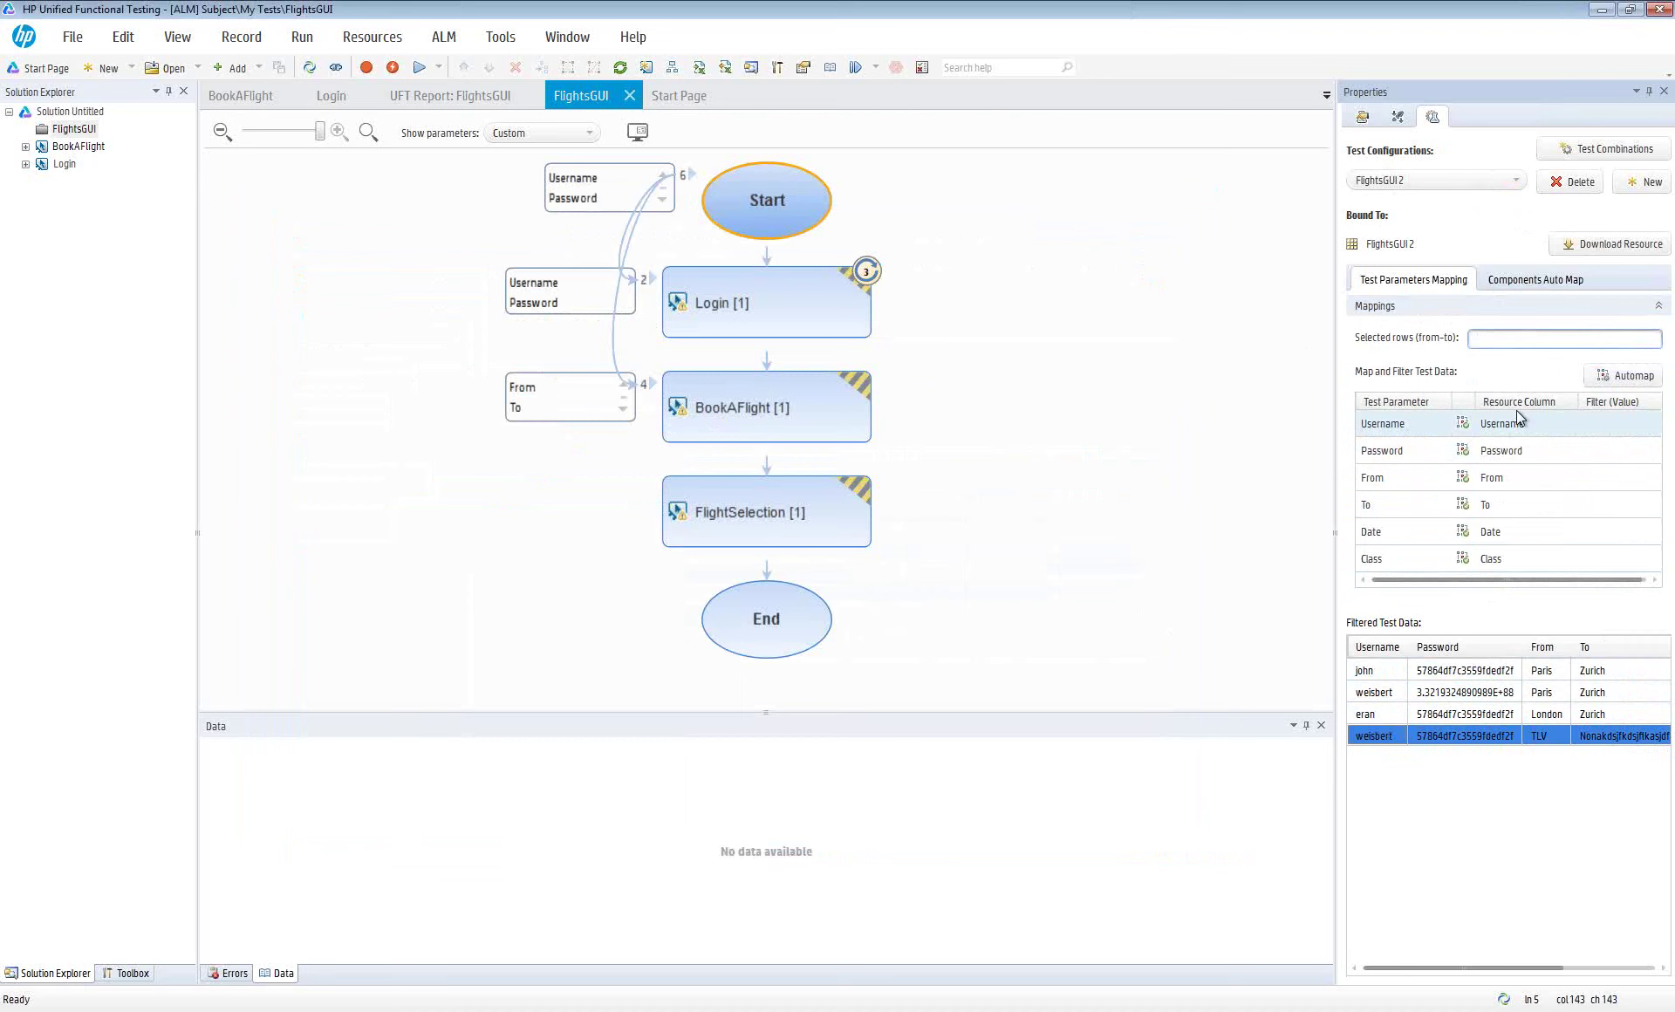
type("1,3")
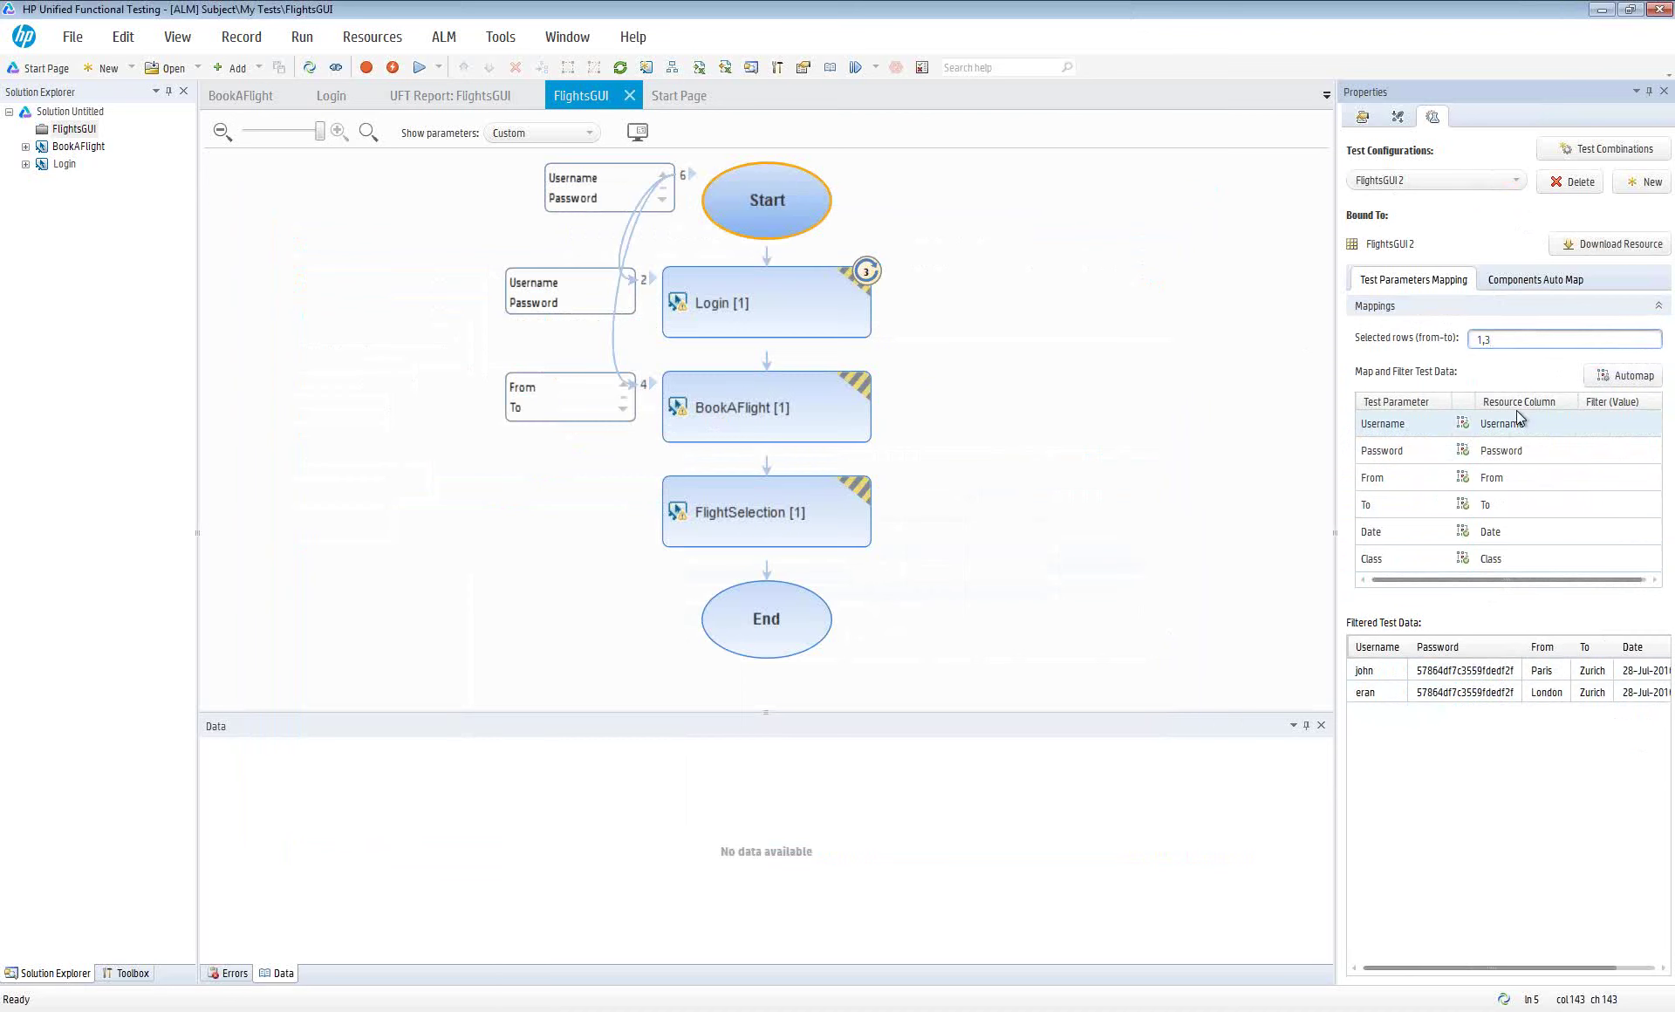
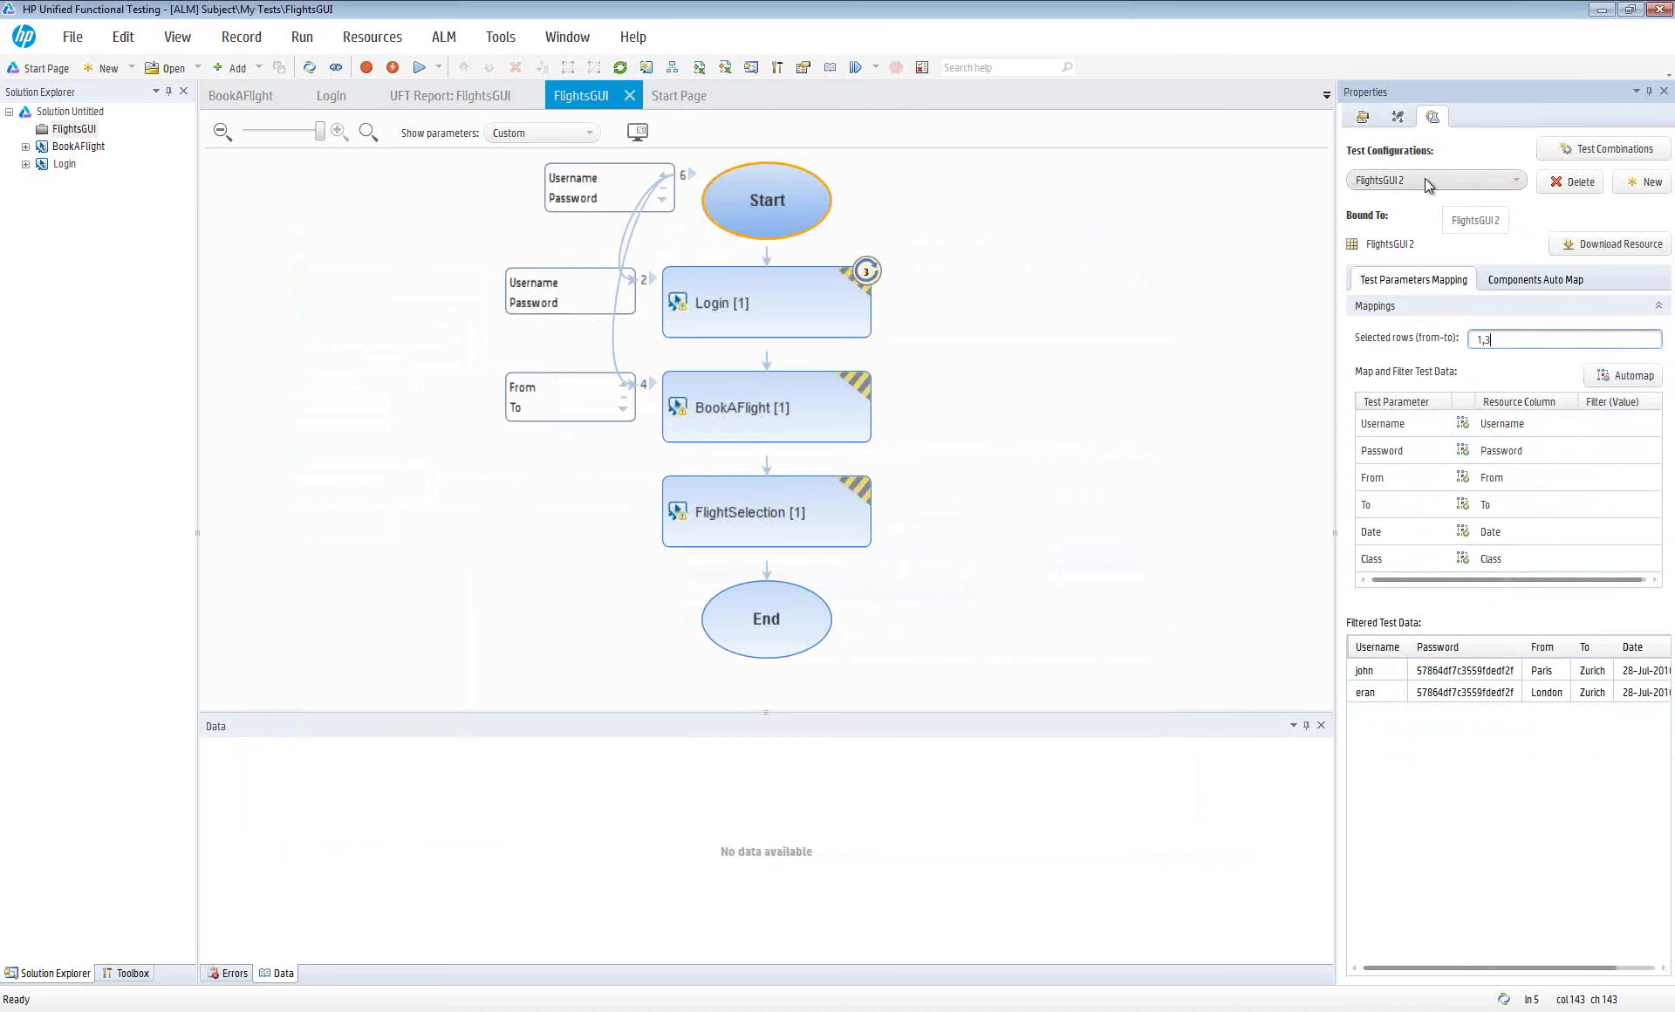
Rename the FlightsGUI workbook on the desktop to FlightsGUI_Negative and create a new test configuration from it
left_click(1645, 186)
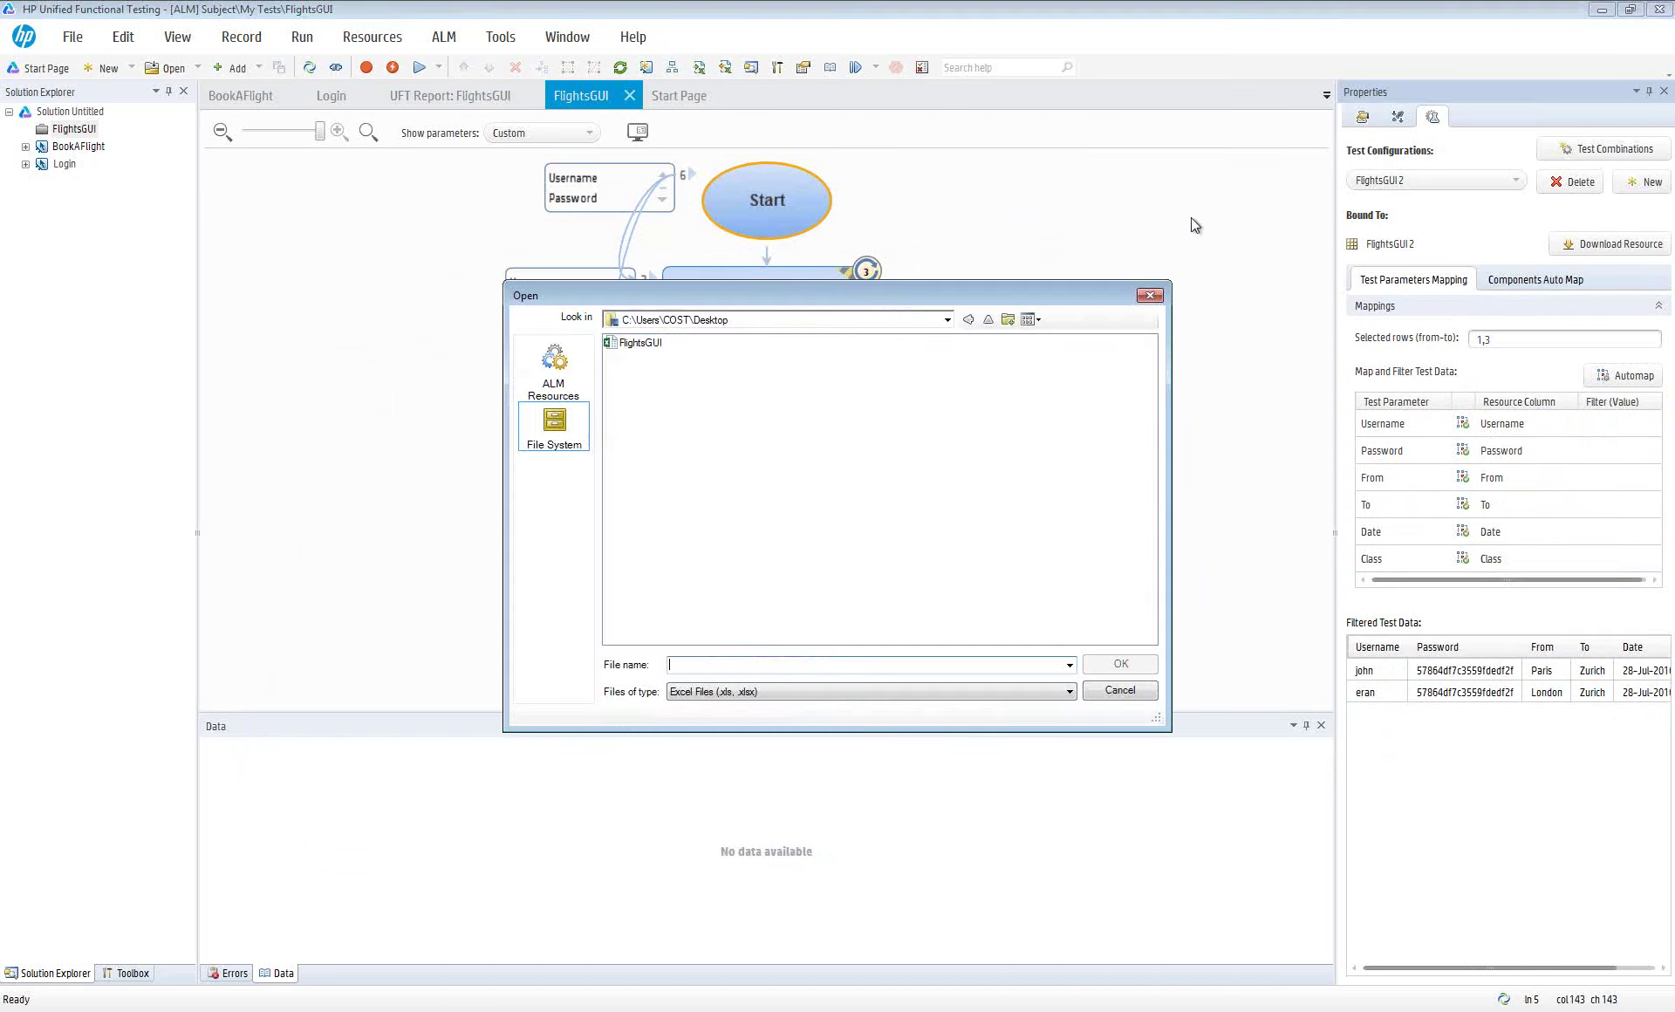
left_click(636, 343)
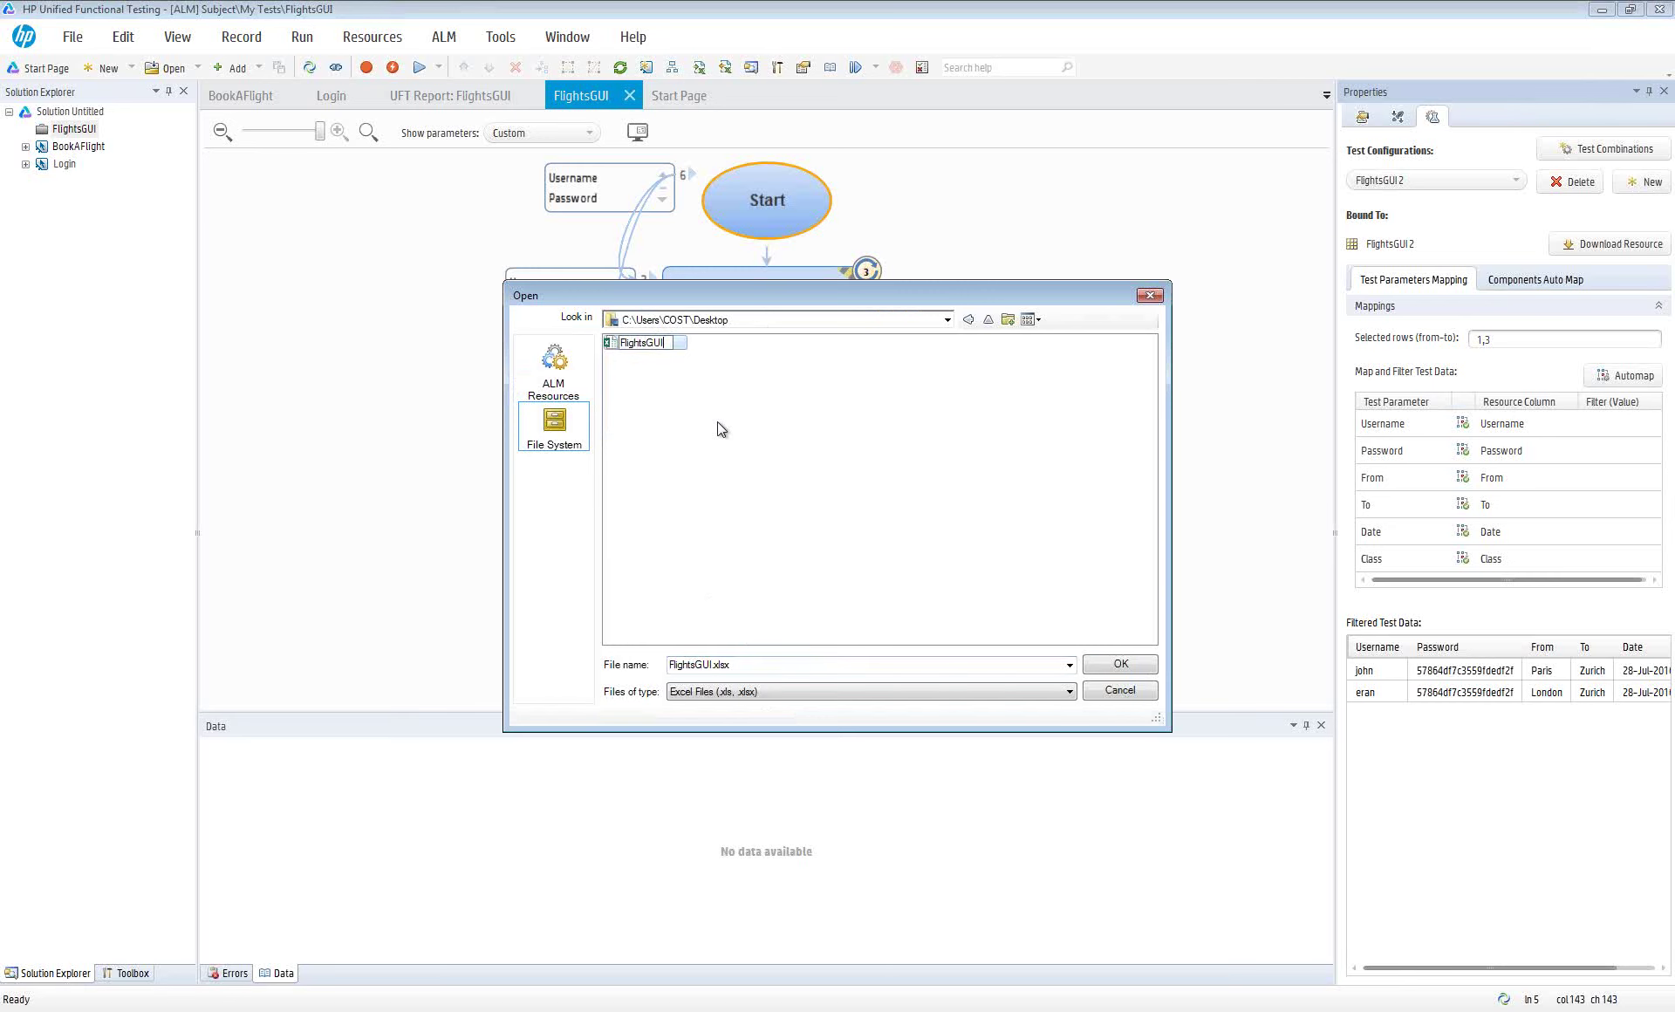
type("_Negative")
key("Return")
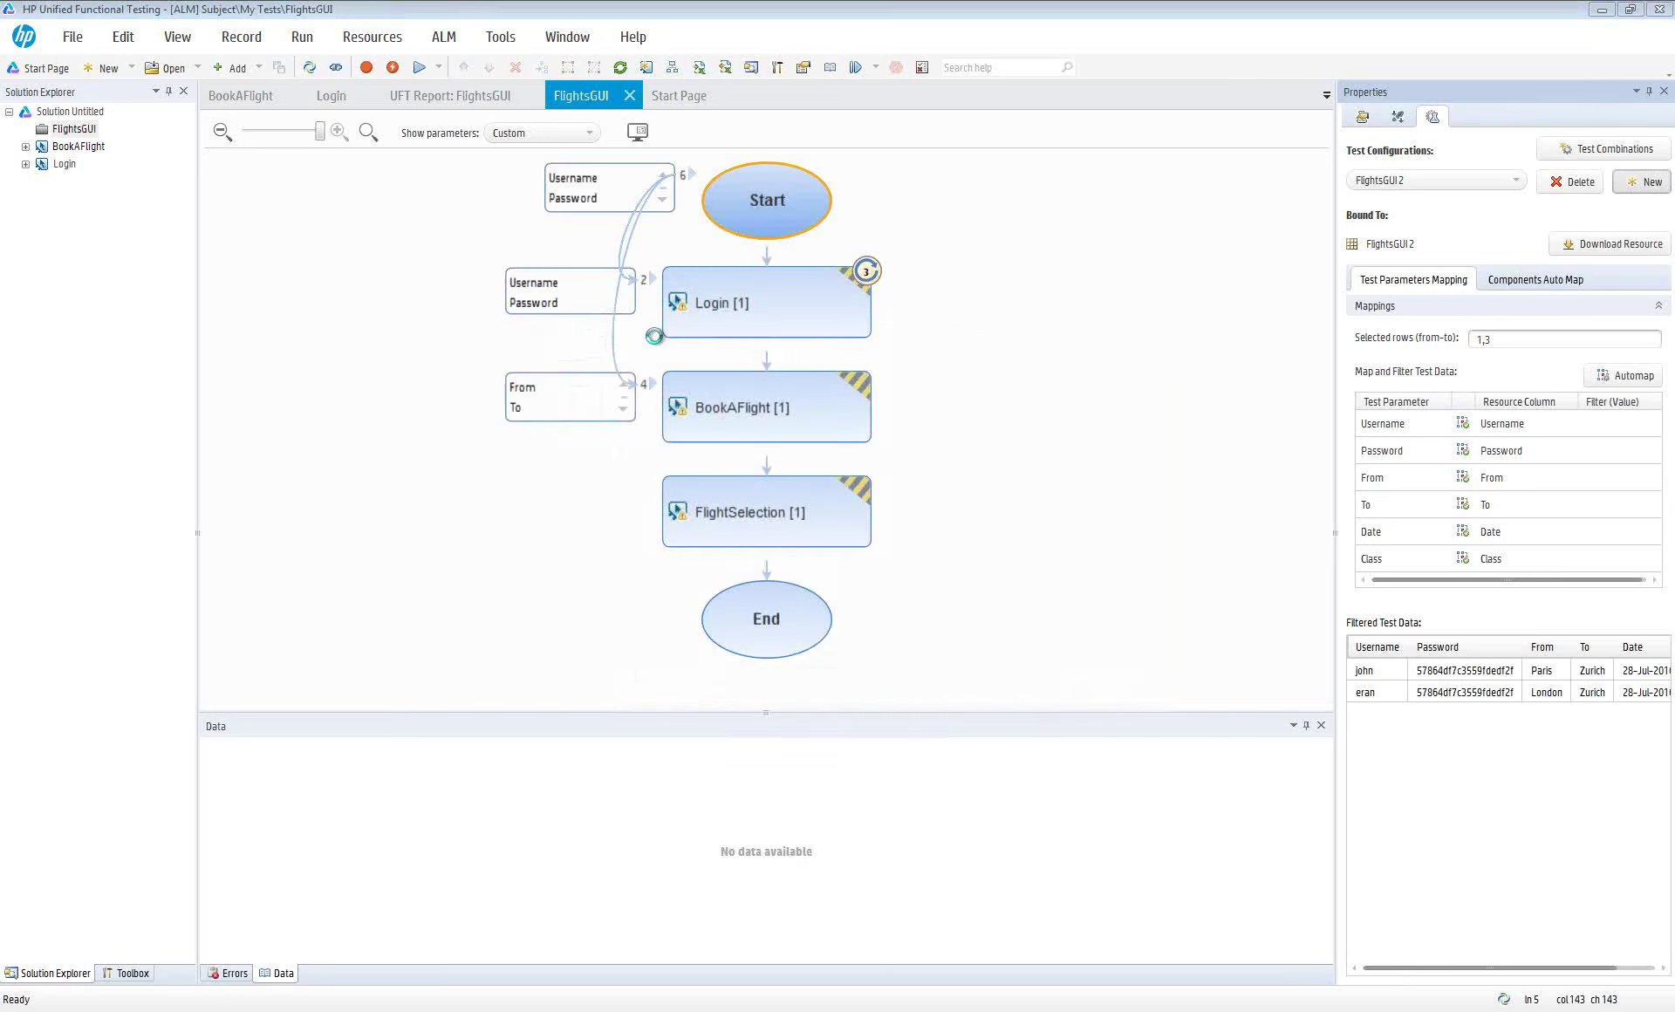
double_click(658, 343)
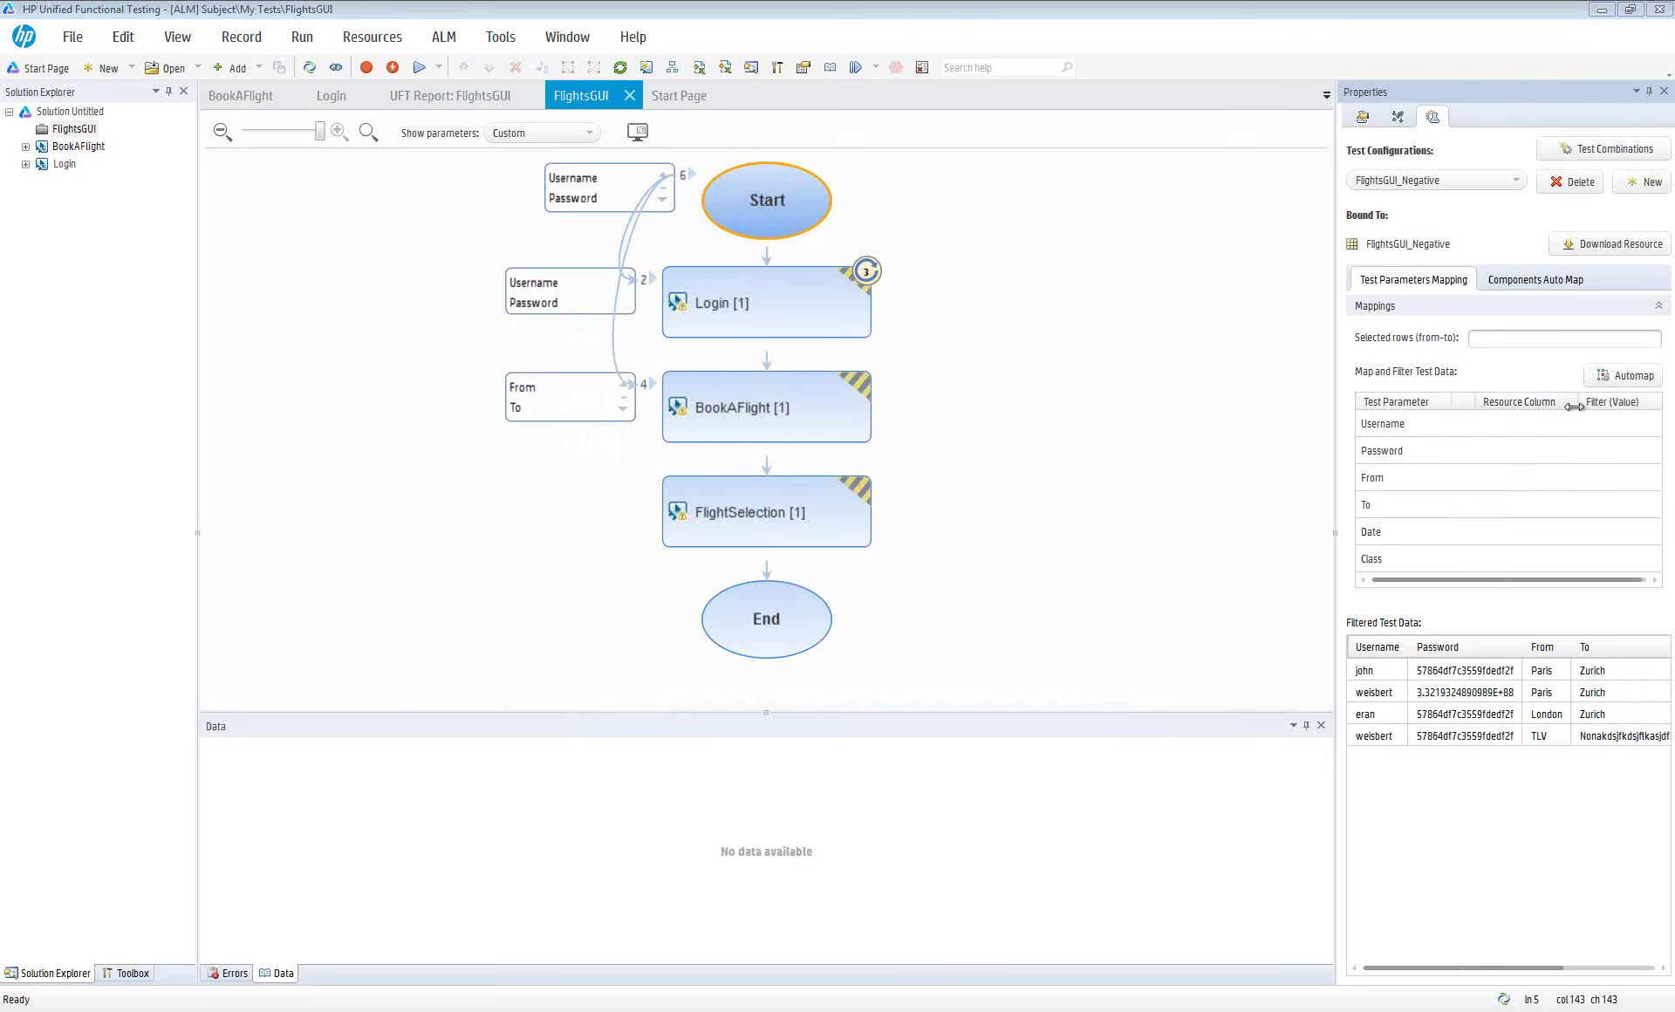
Automap the FlightsGUI_Negative configuration's test parameters and set its selected rows to 4
left_click(1624, 377)
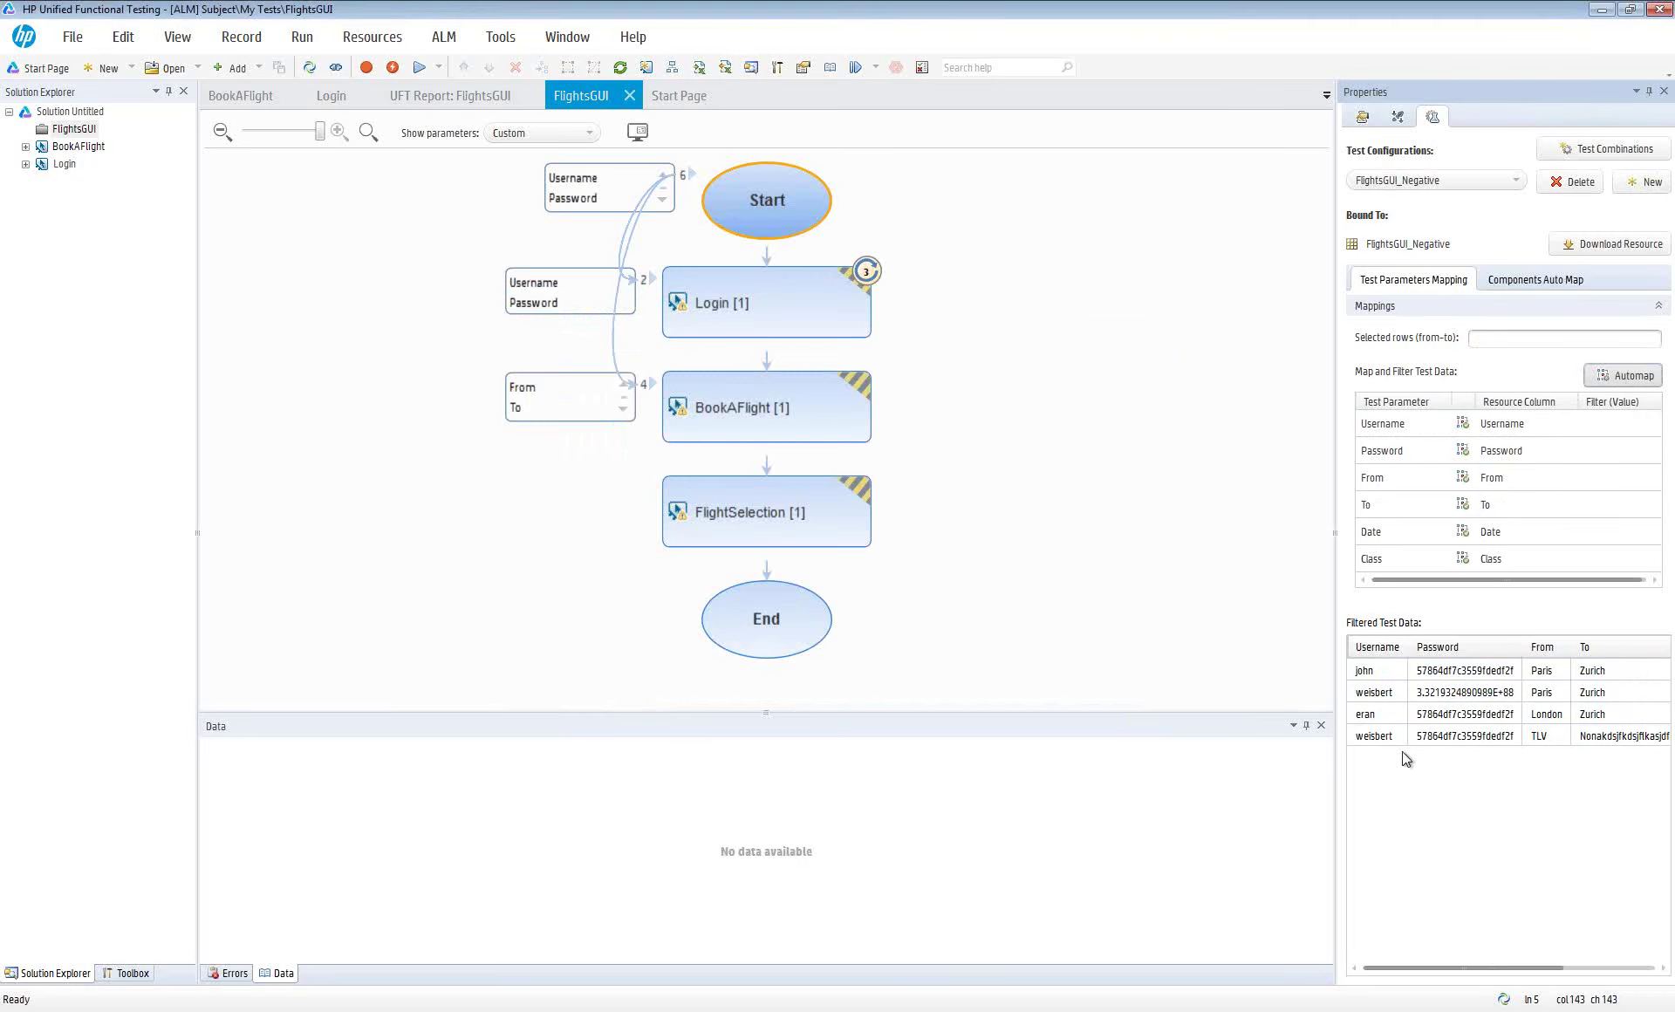
left_click(1506, 342)
type("4")
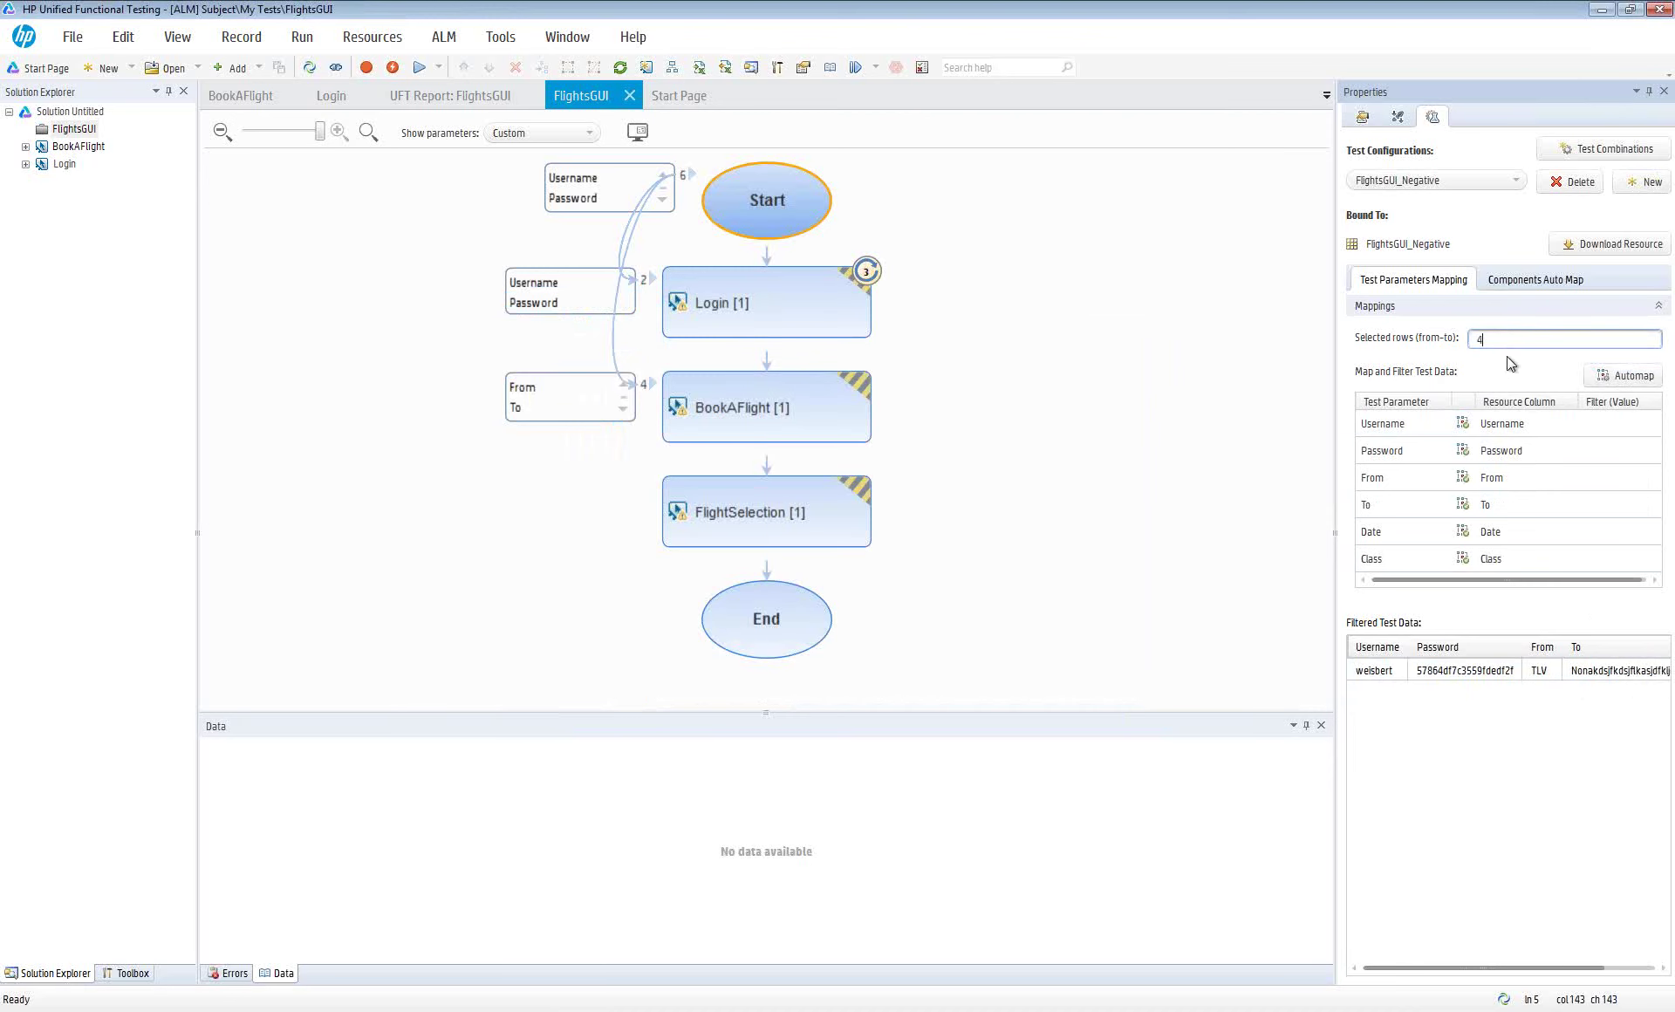
Rename the desktop workbook to FlightsGUI_Boundary and create a new test configuration from it
left_click(1642, 181)
left_click(689, 344)
key("F2")
key("End")
key("BackSpace")
key("BackSpace")
key("BackSpace")
key("BackSpace")
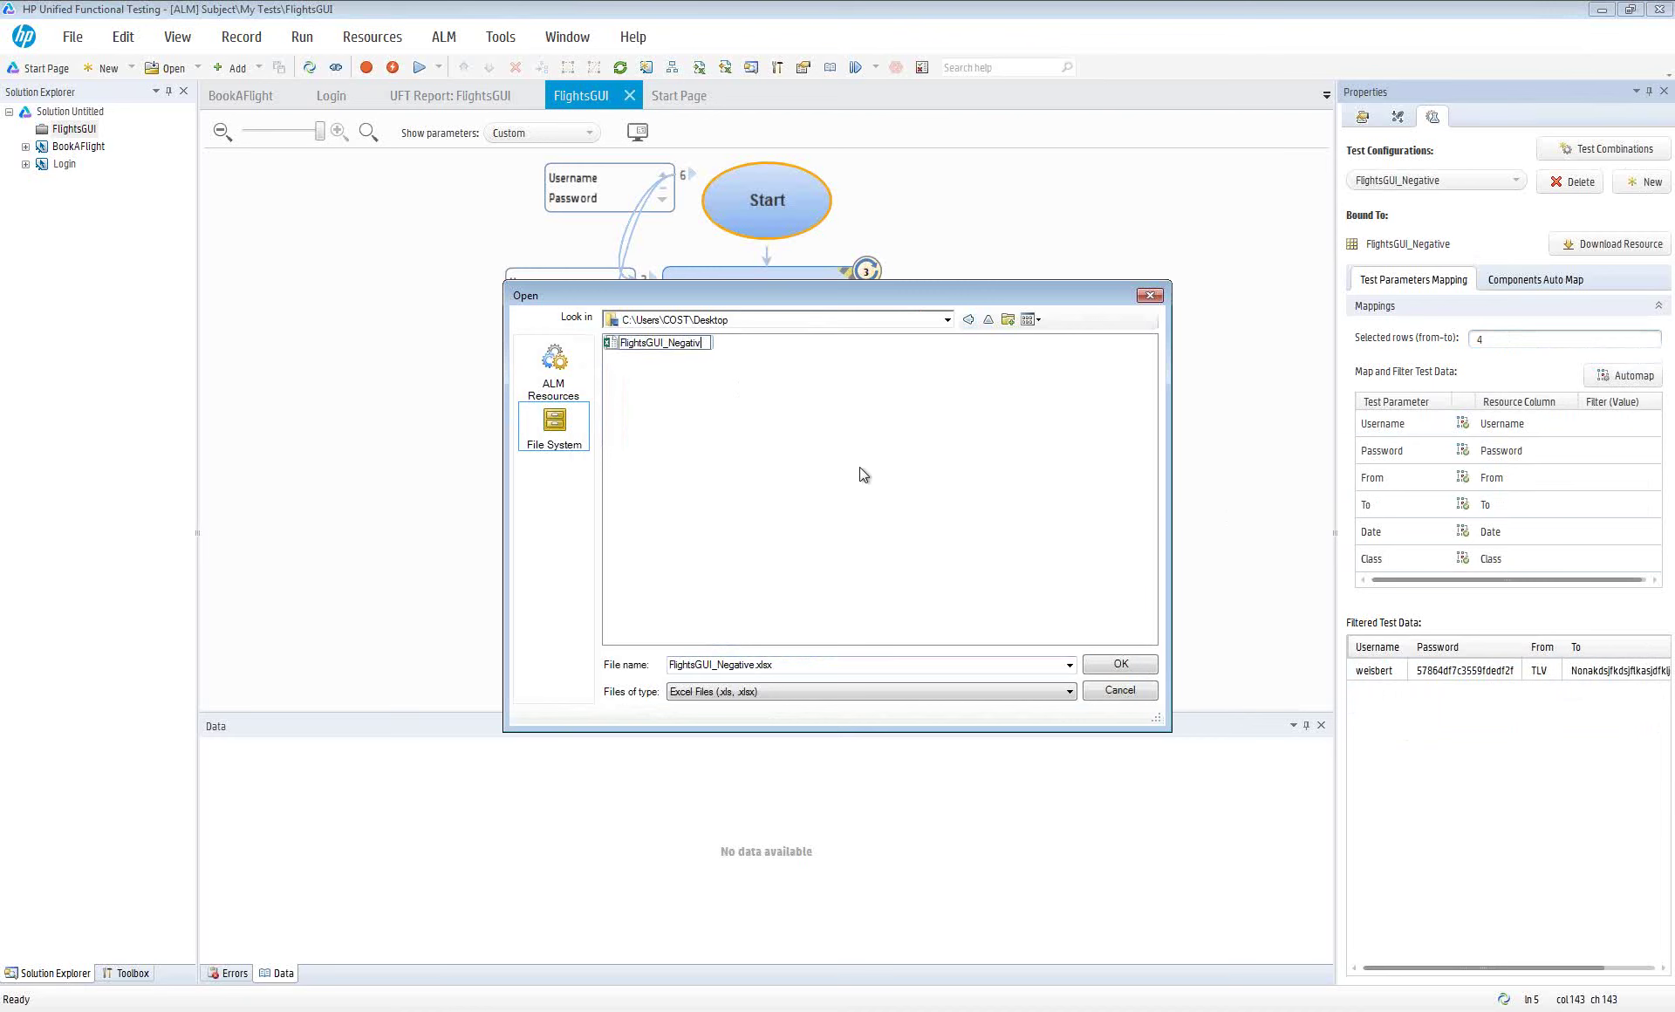
key("BackSpace")
key("BackSpace")
key("BackSpace")
key("BackSpace")
type("Boundary")
key("Return")
left_click(1103, 664)
left_click(987, 549)
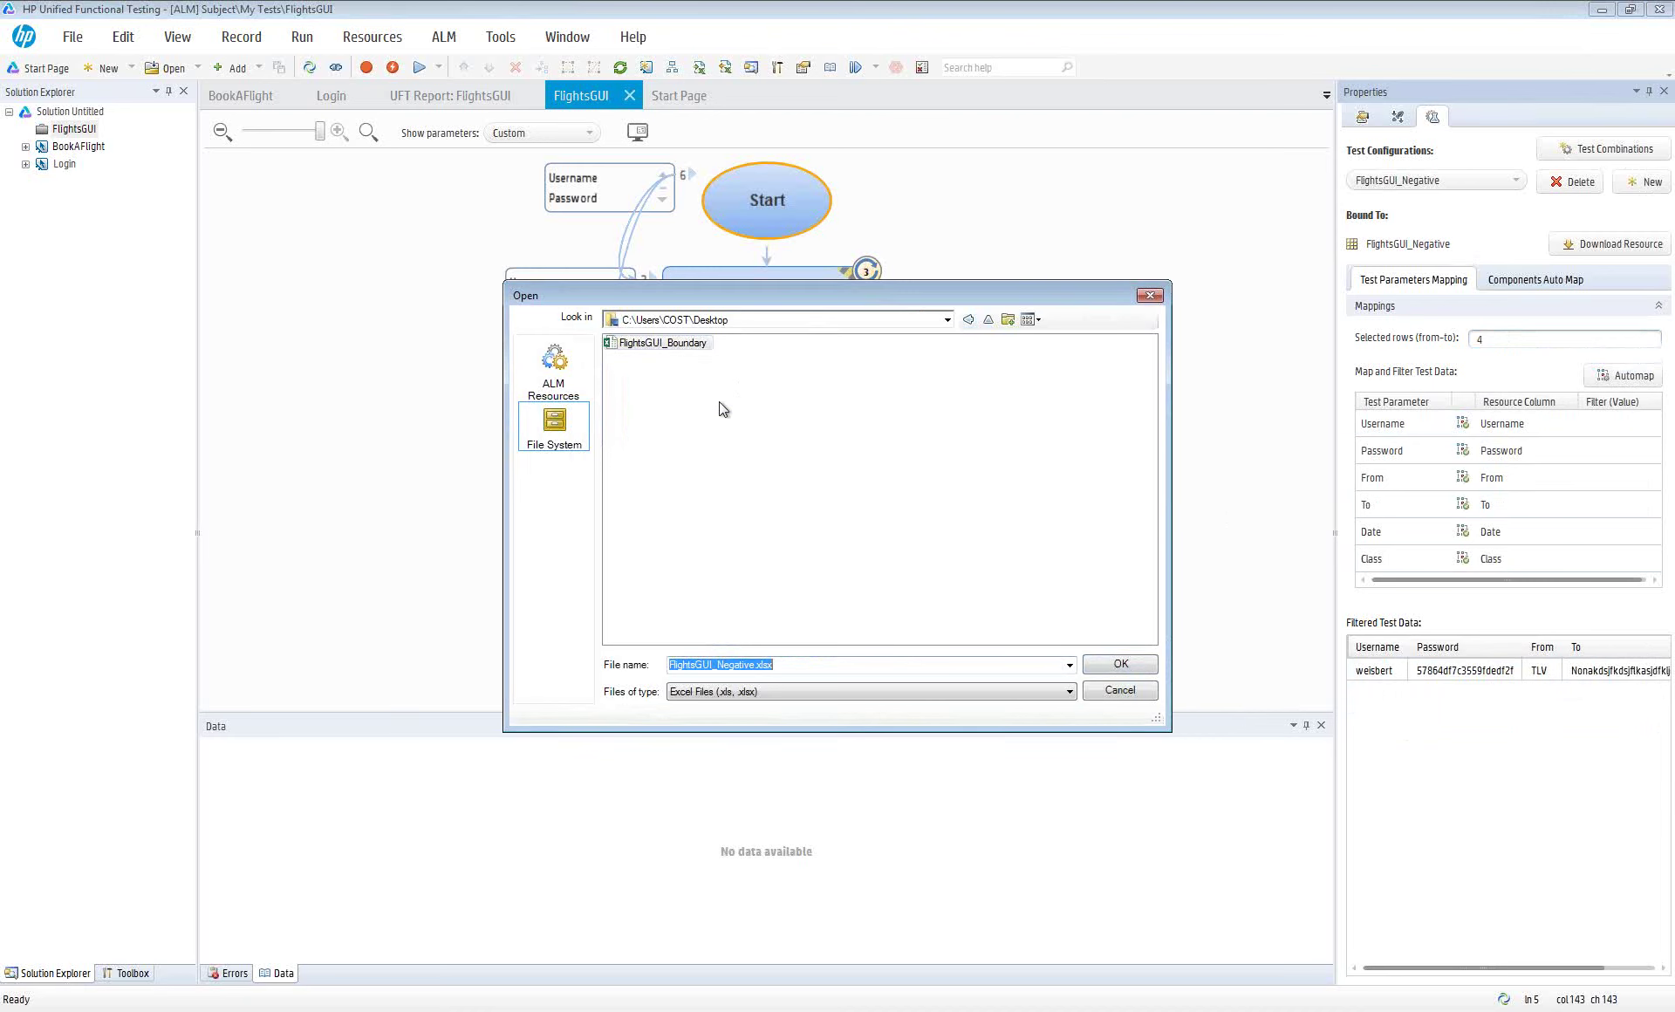
left_click(679, 346)
left_click(1120, 664)
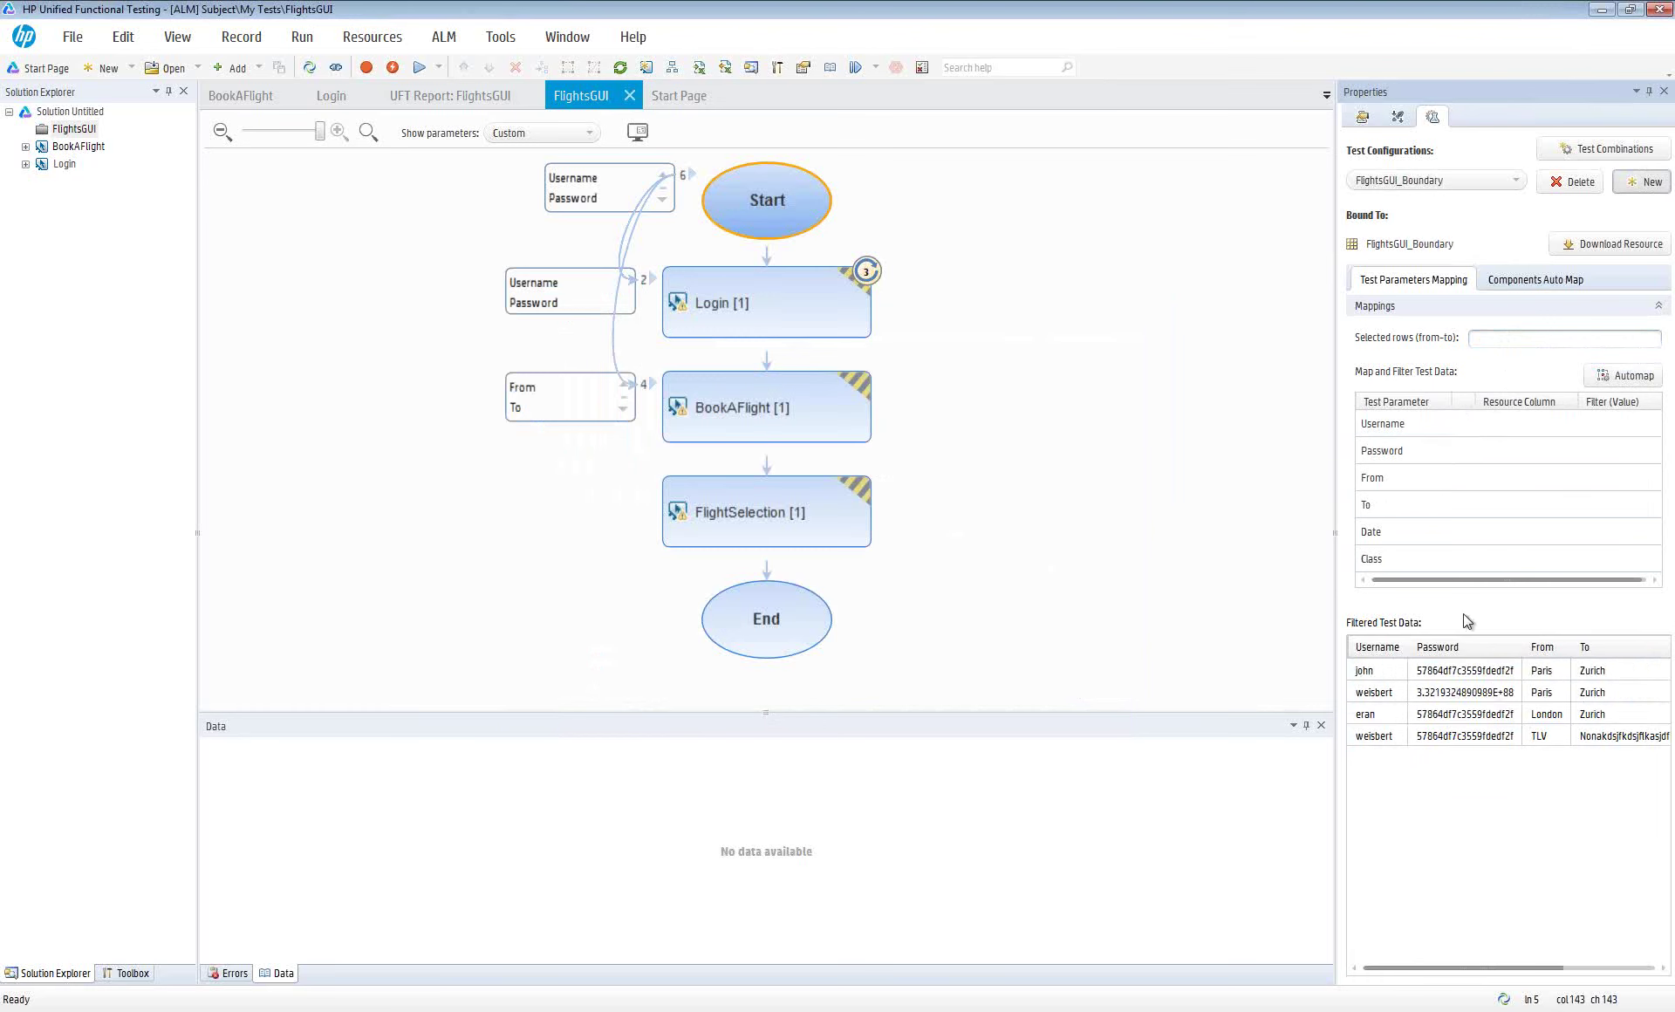
Automap the FlightsGUI_Boundary configuration's test parameters and set its selected rows to 2
left_click(1540, 340)
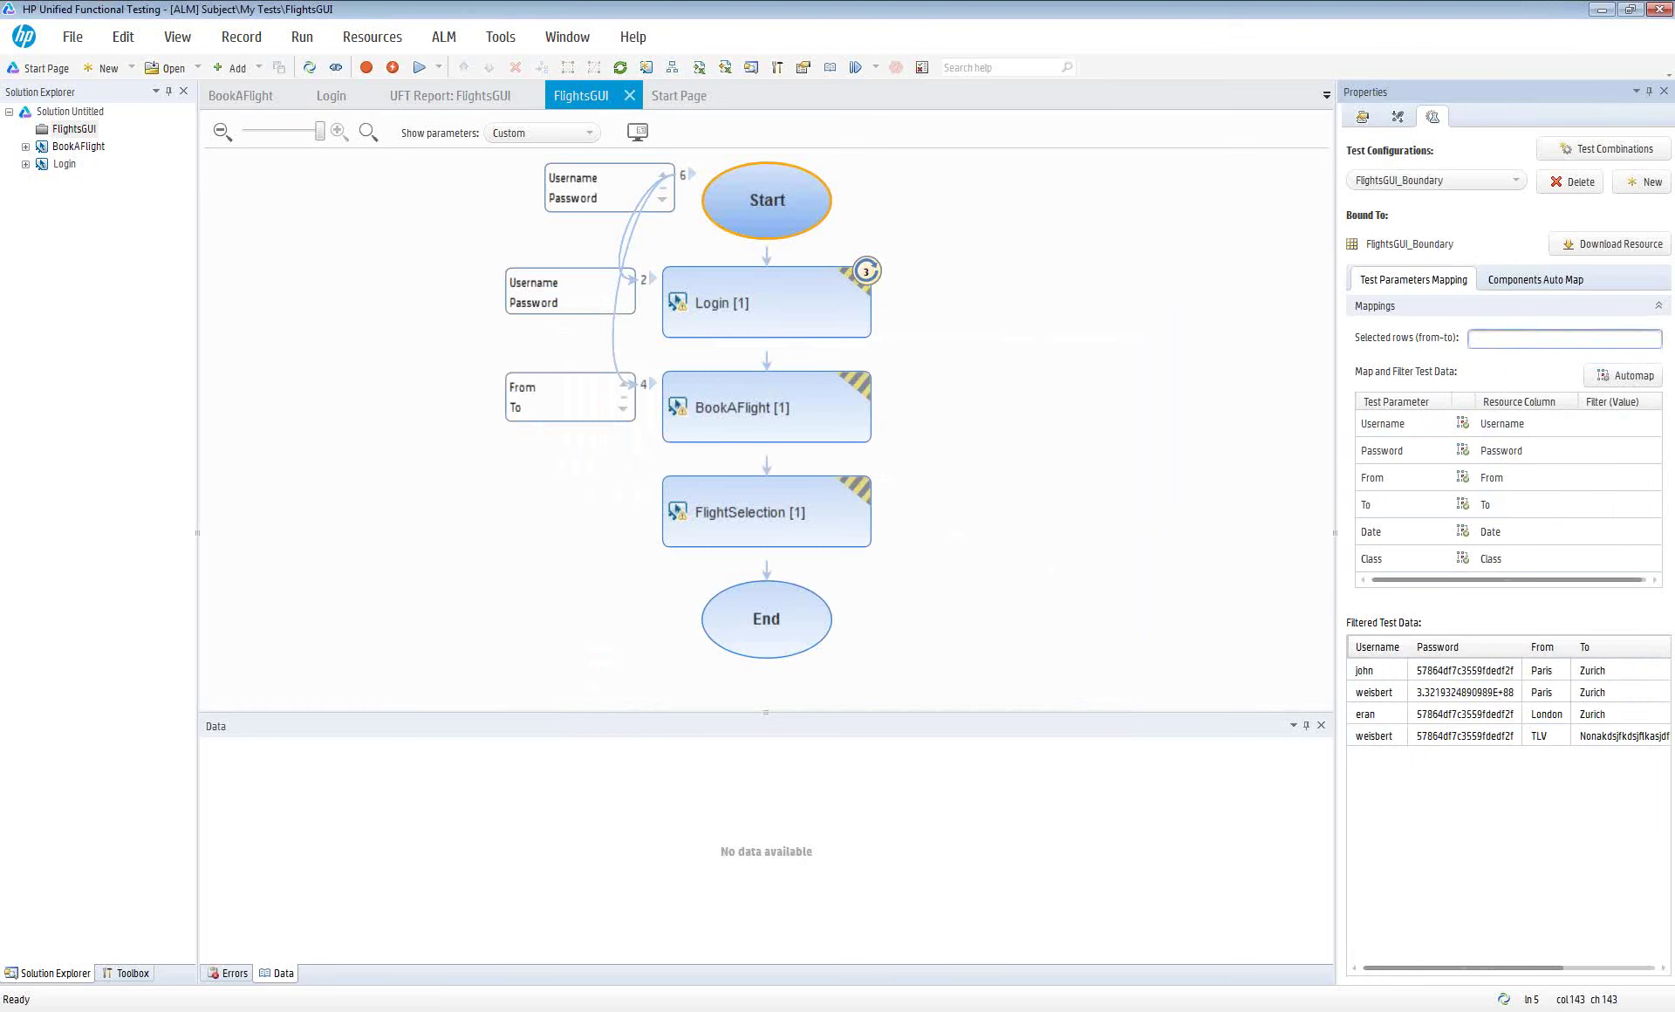
type("2")
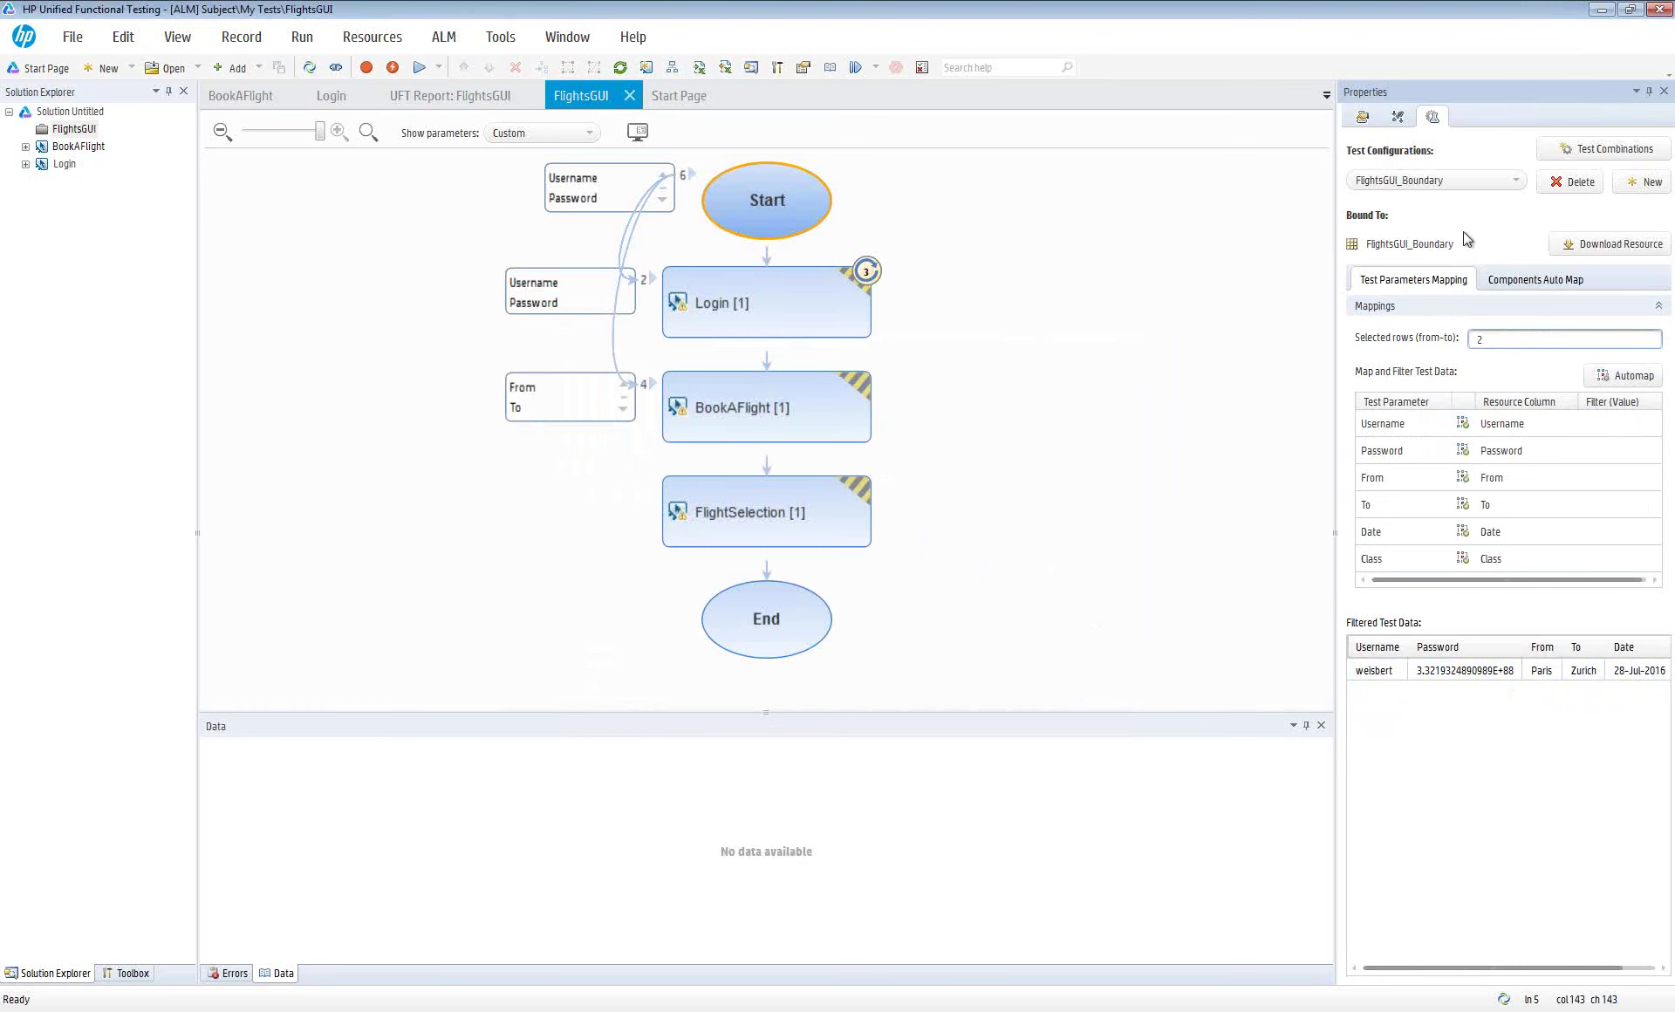
Review the list of test configurations, and switch to ALM to check the refreshed FlightsGUI configurations and the Test Lab
left_click(1478, 180)
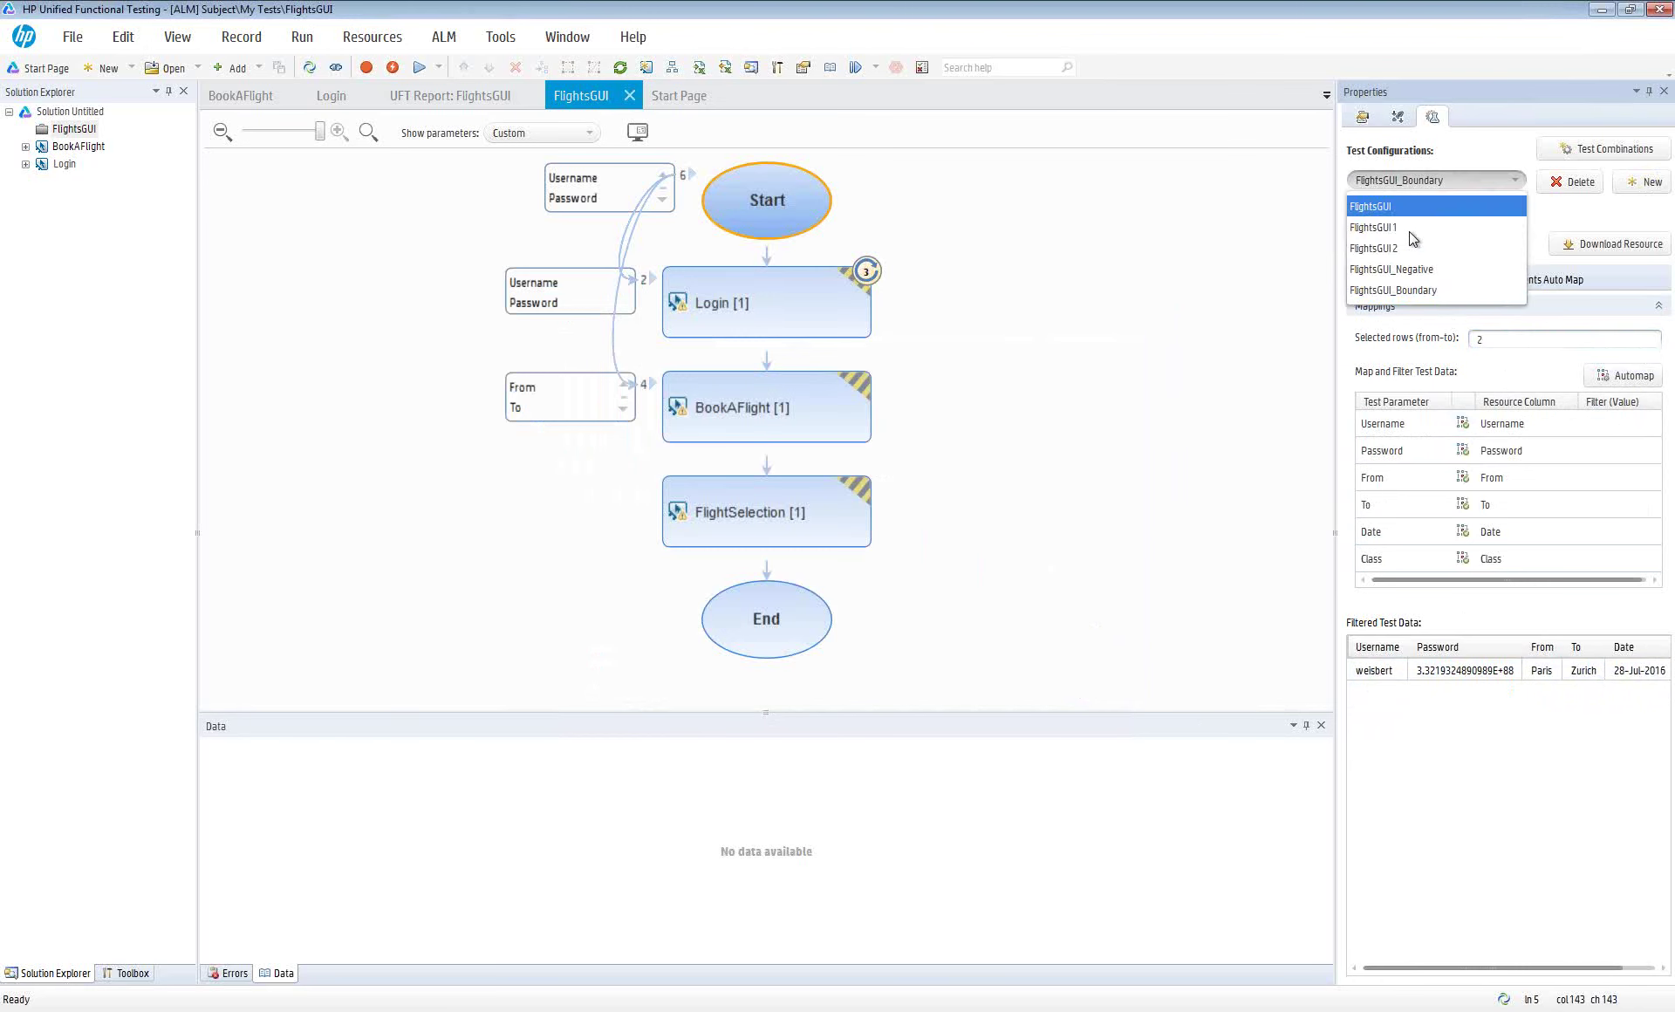
key("alt+Tab")
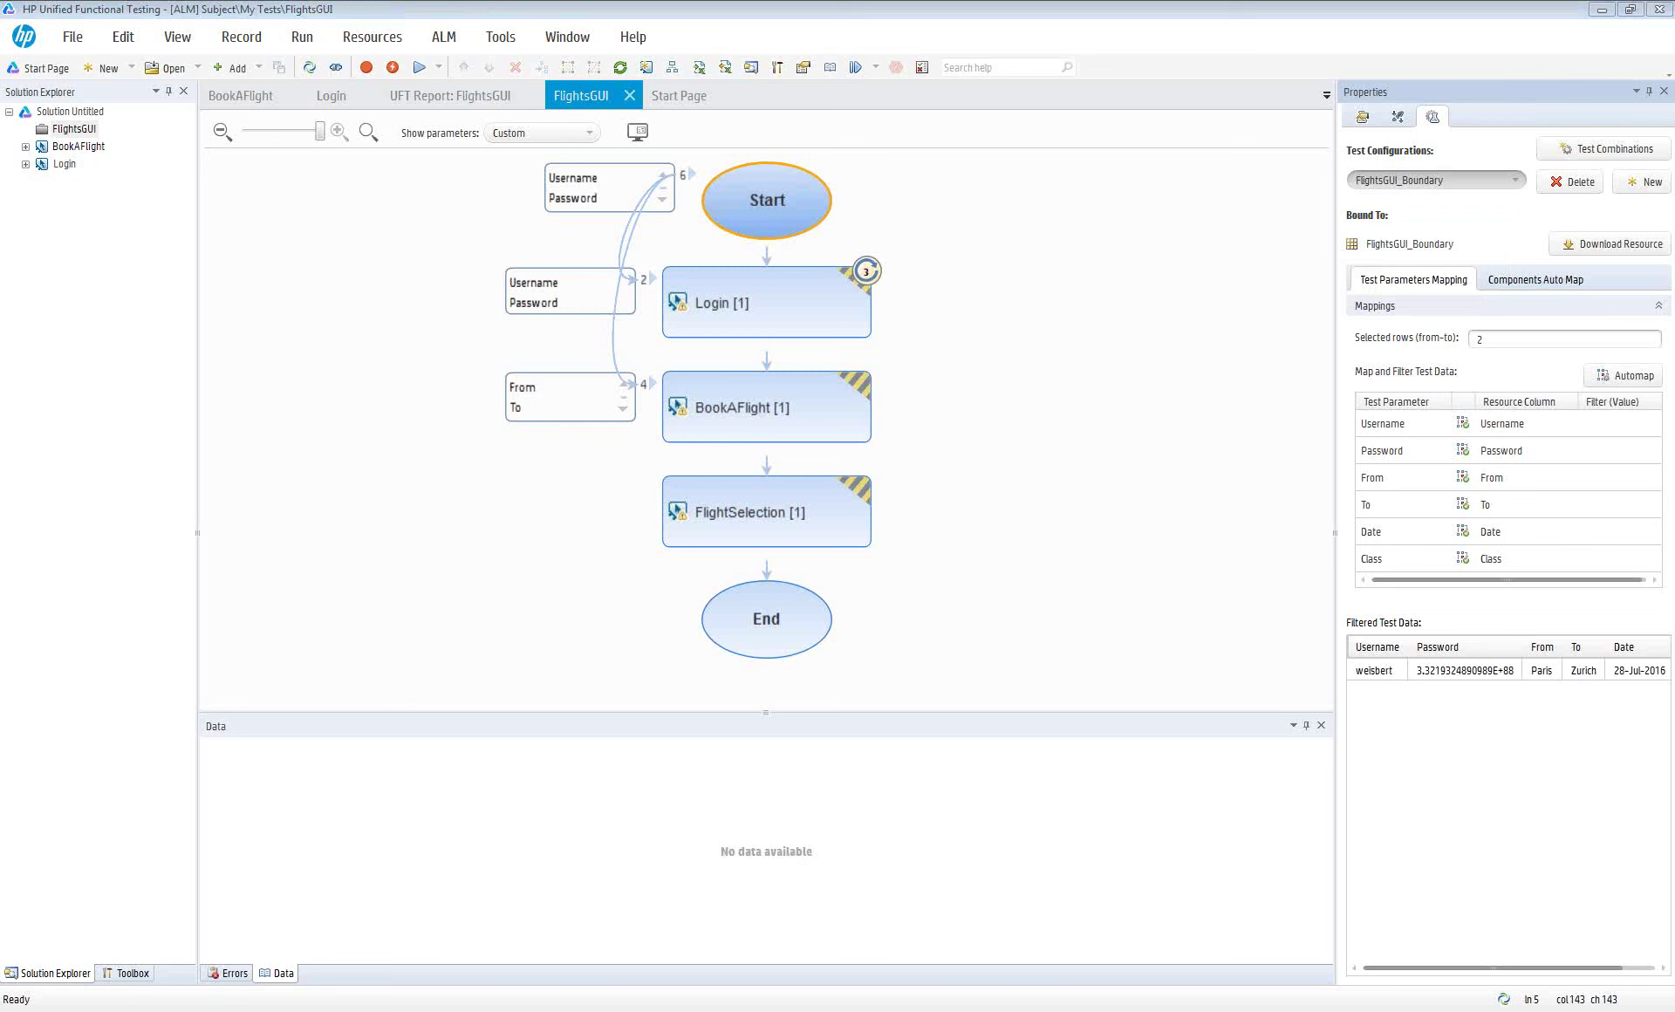
left_click(744, 387)
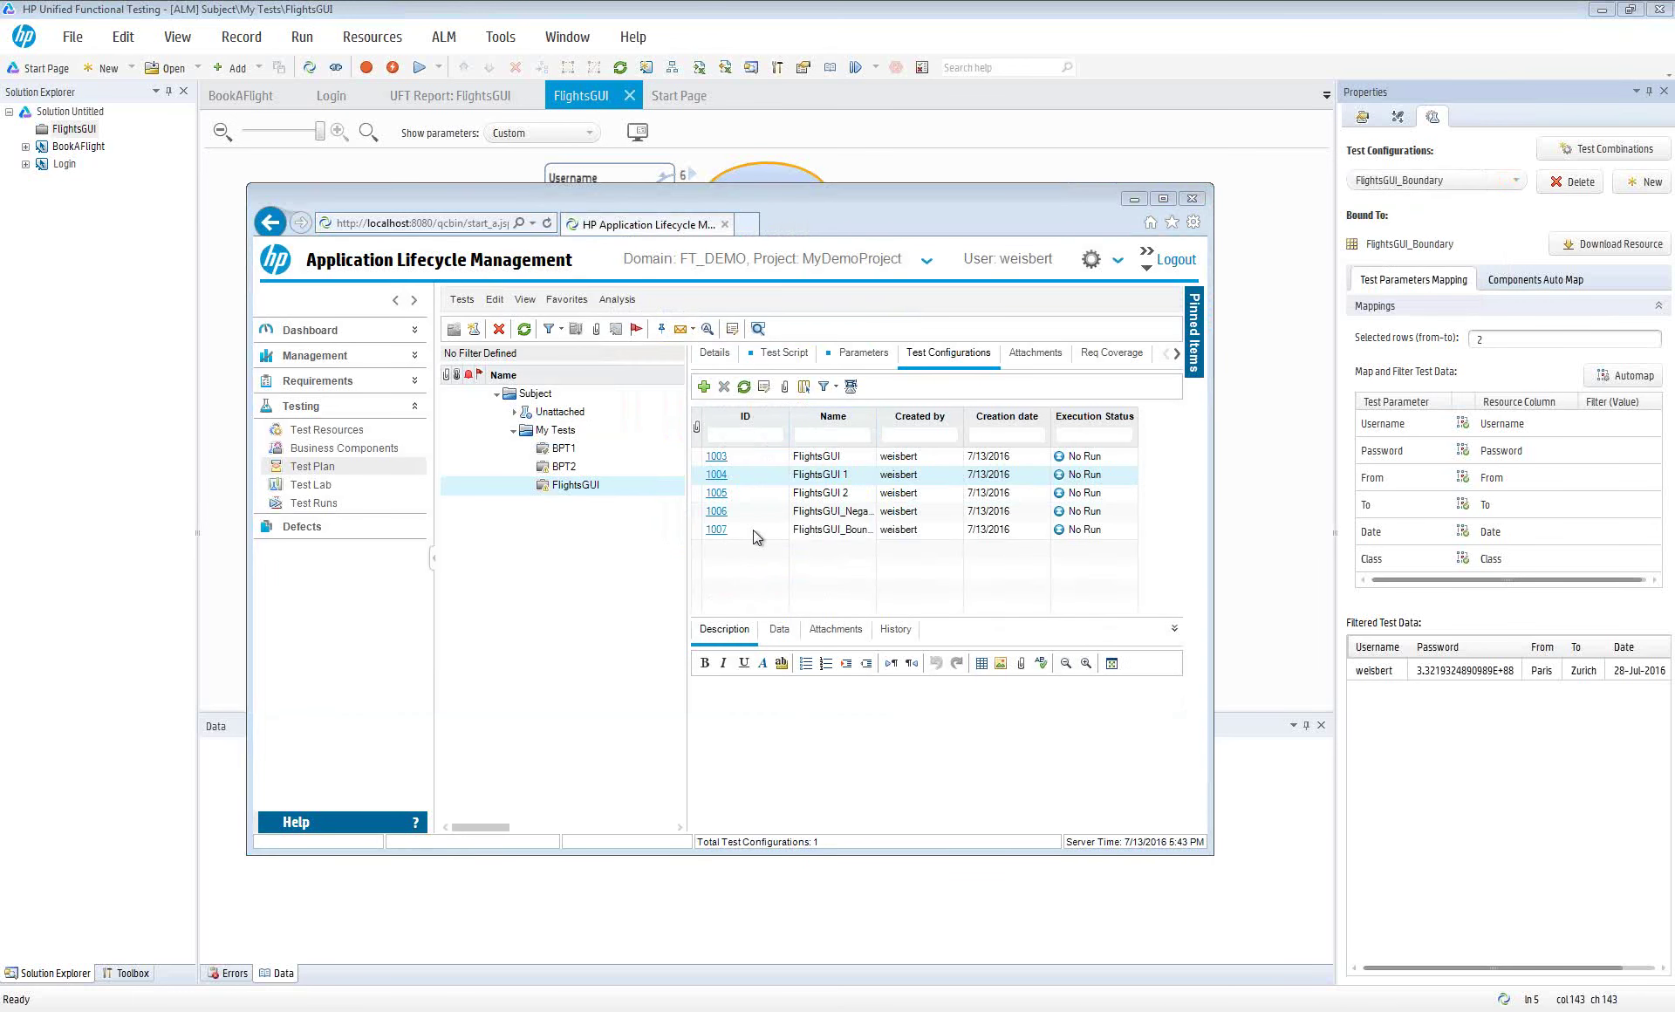
left_click(314, 484)
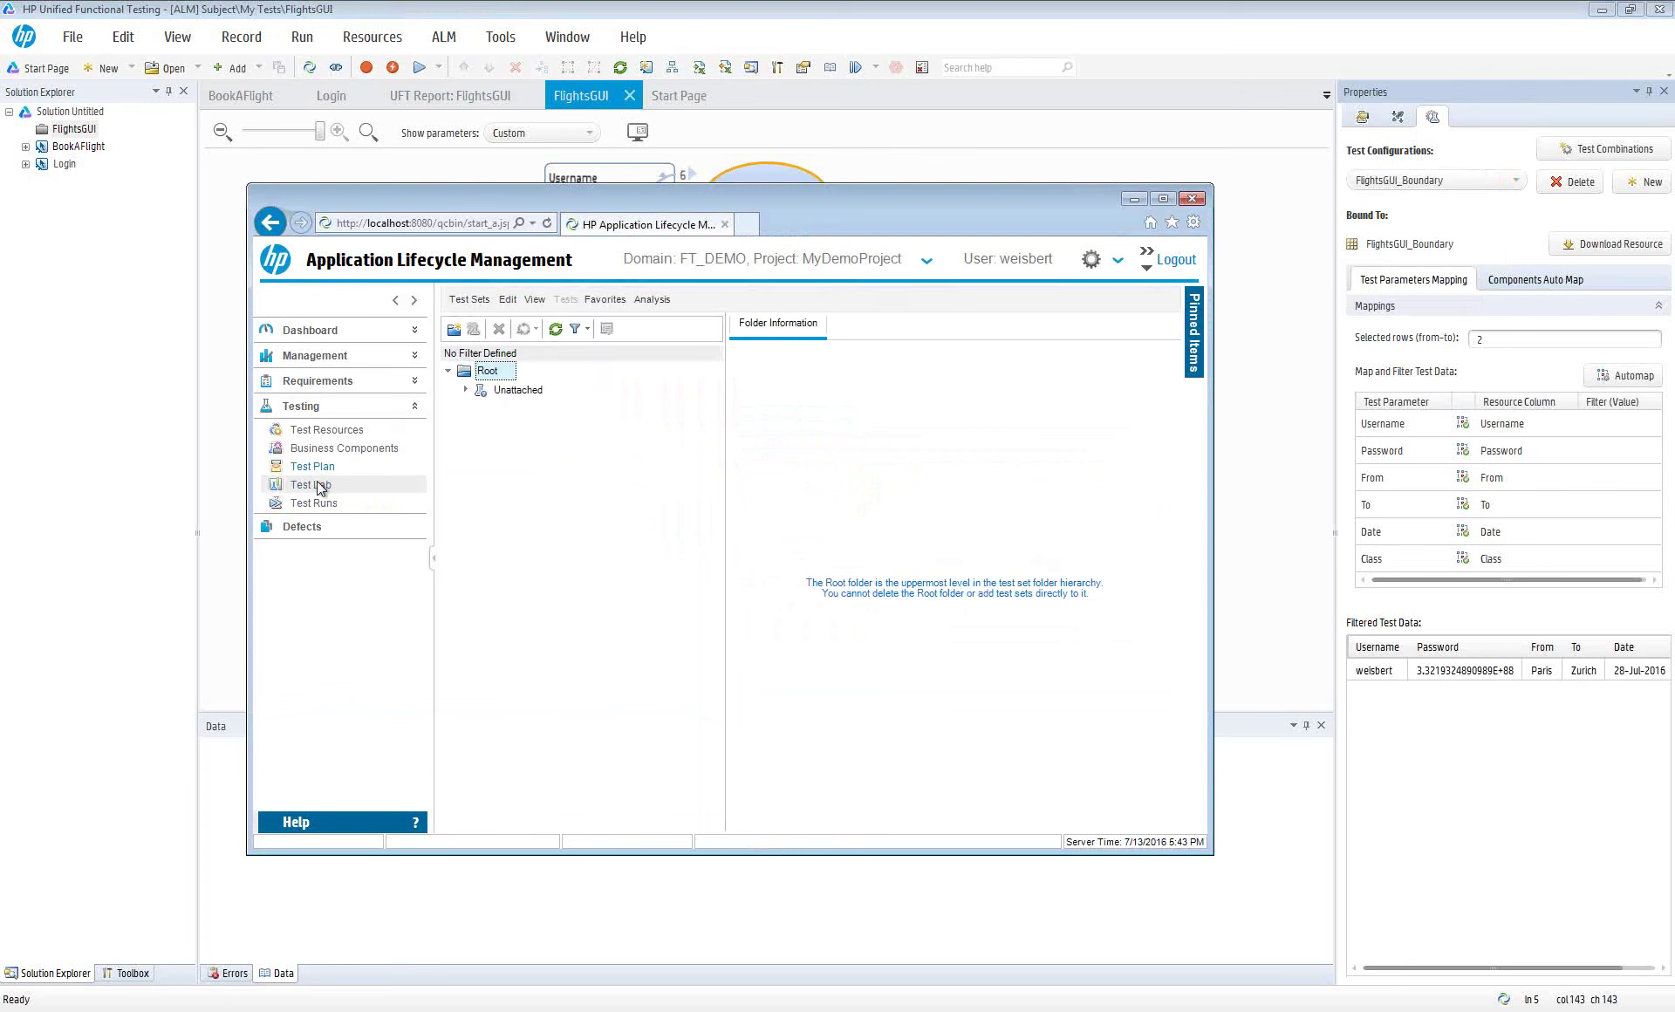
Return to UFT and review the test configurations offered in the FlightsGUI run options, then close them without running
left_click(859, 7)
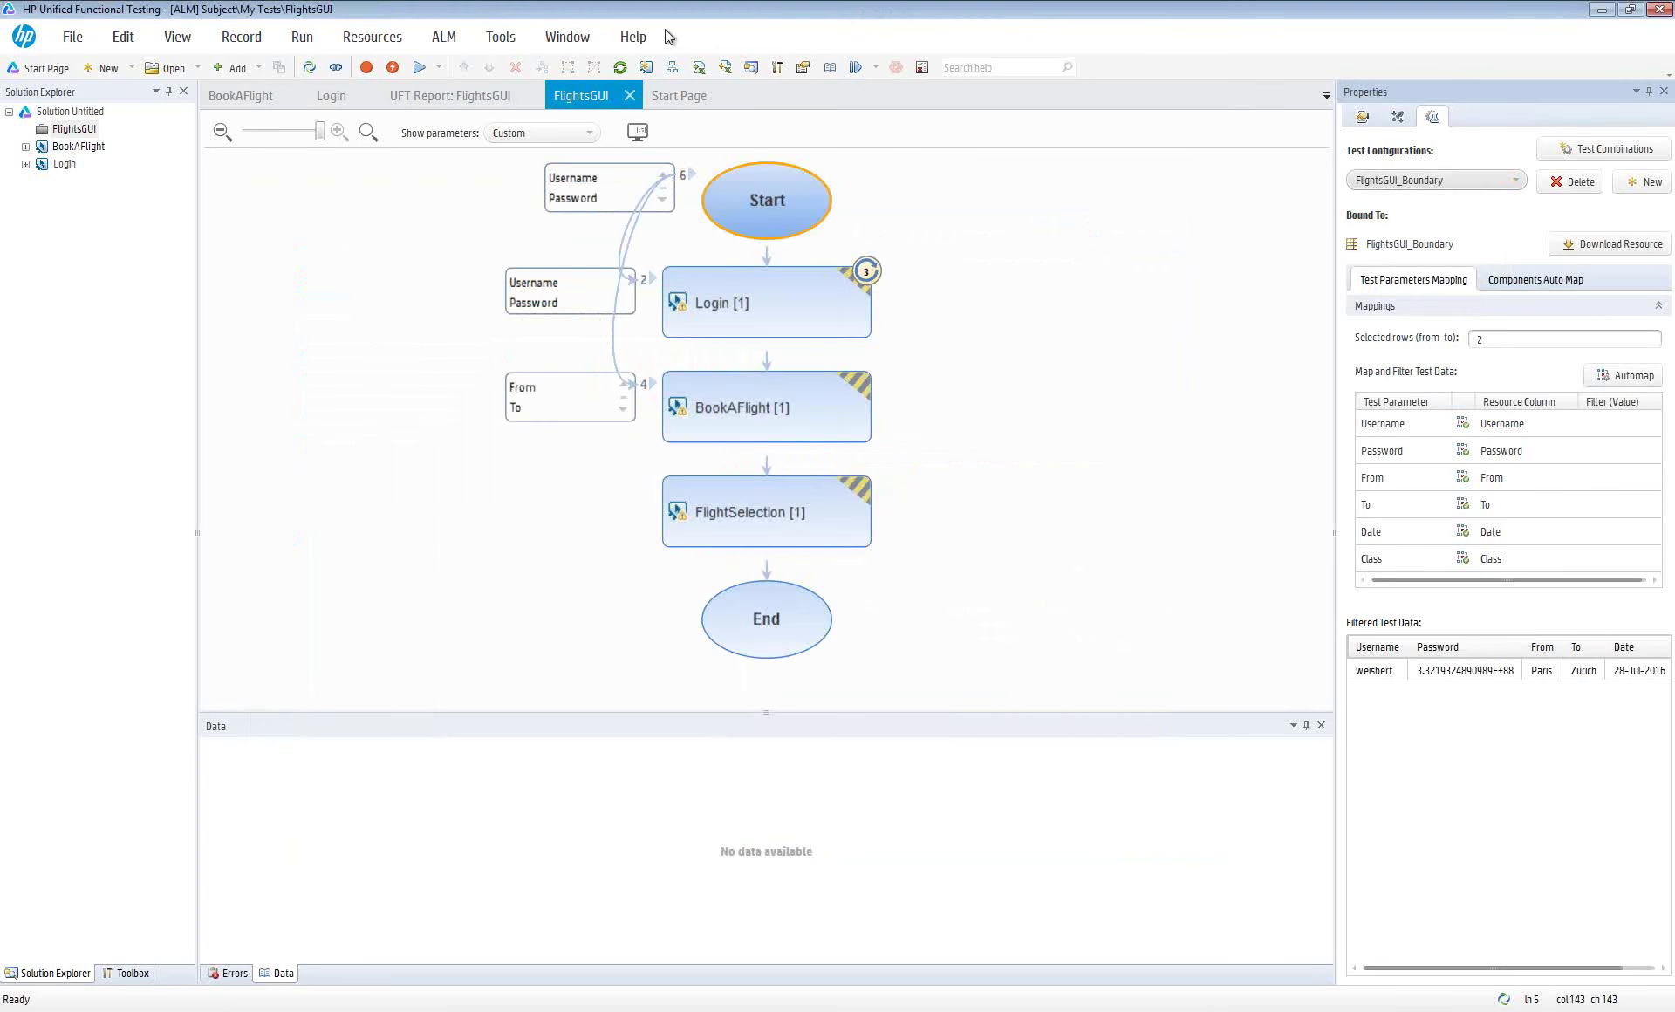
left_click(419, 67)
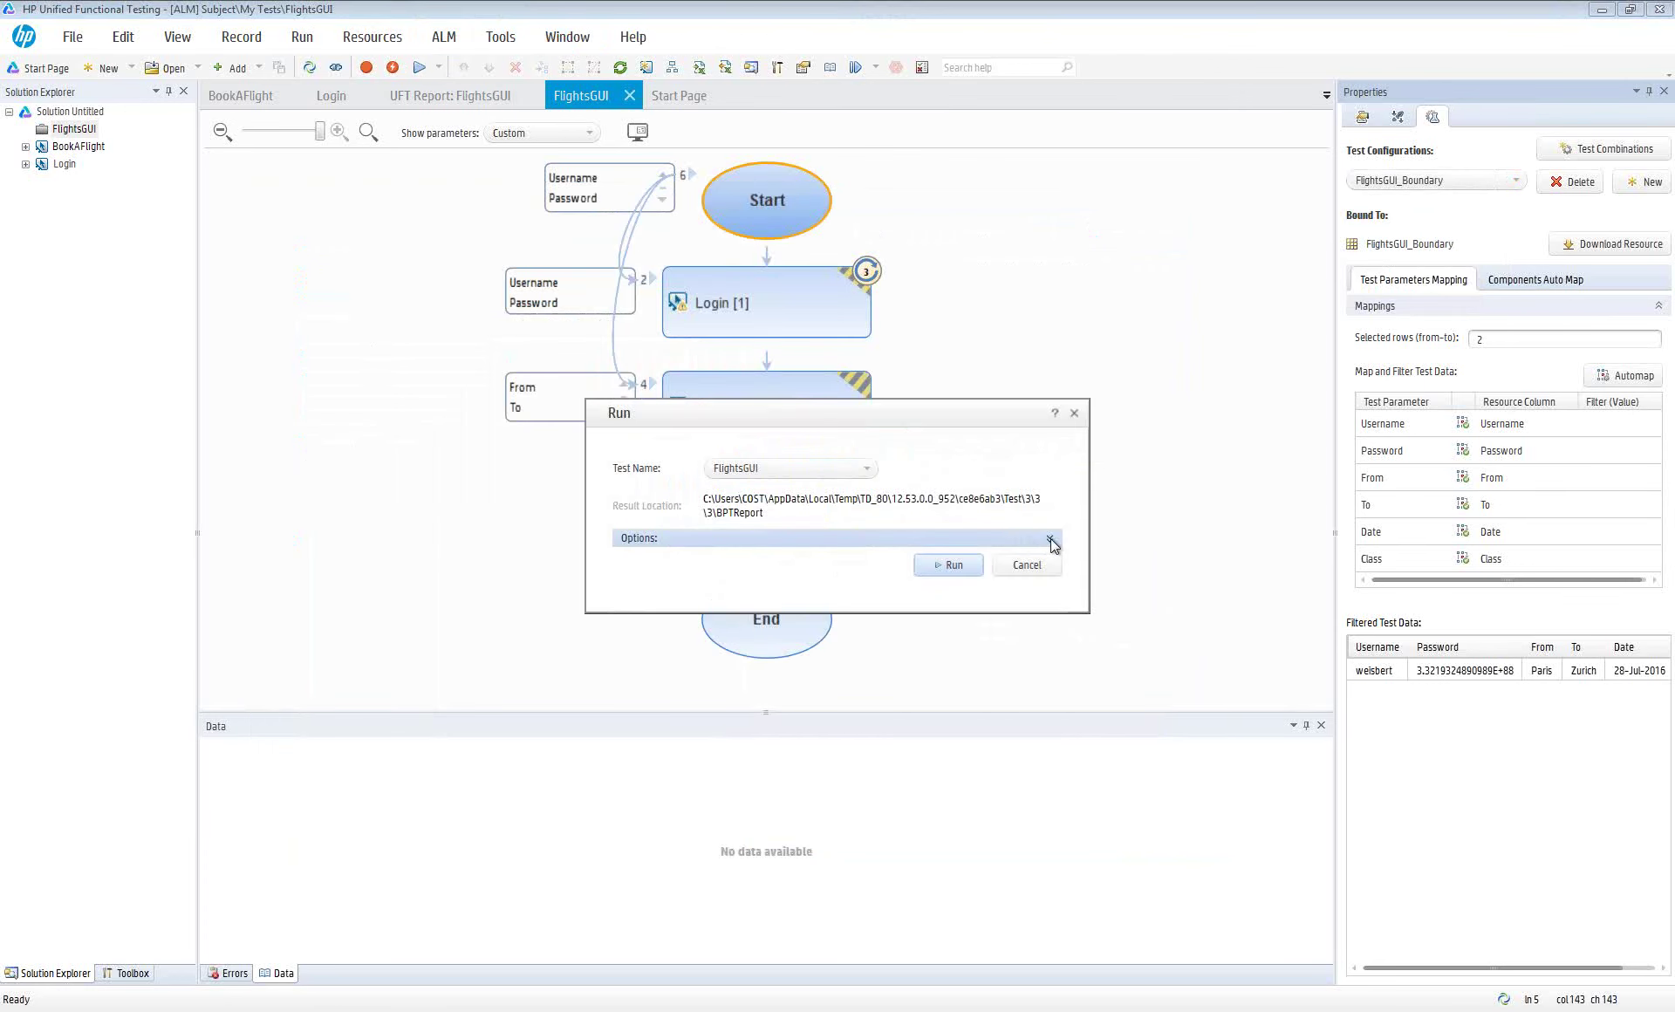
left_click(1050, 539)
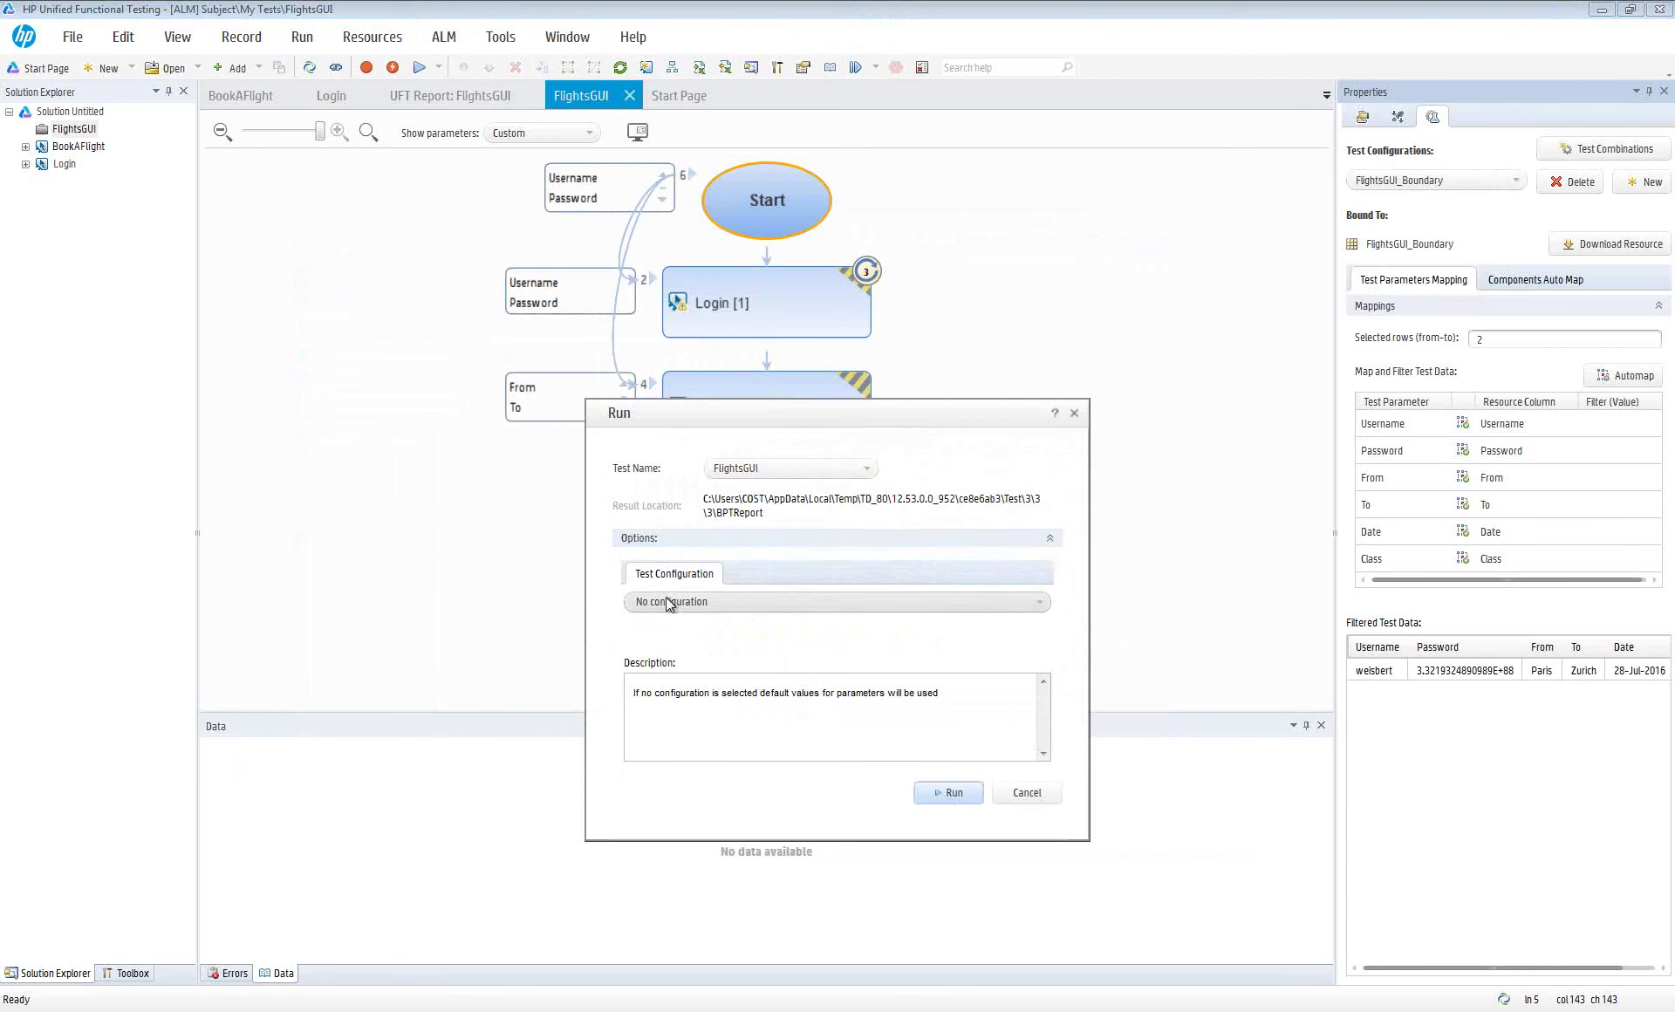
left_click(861, 601)
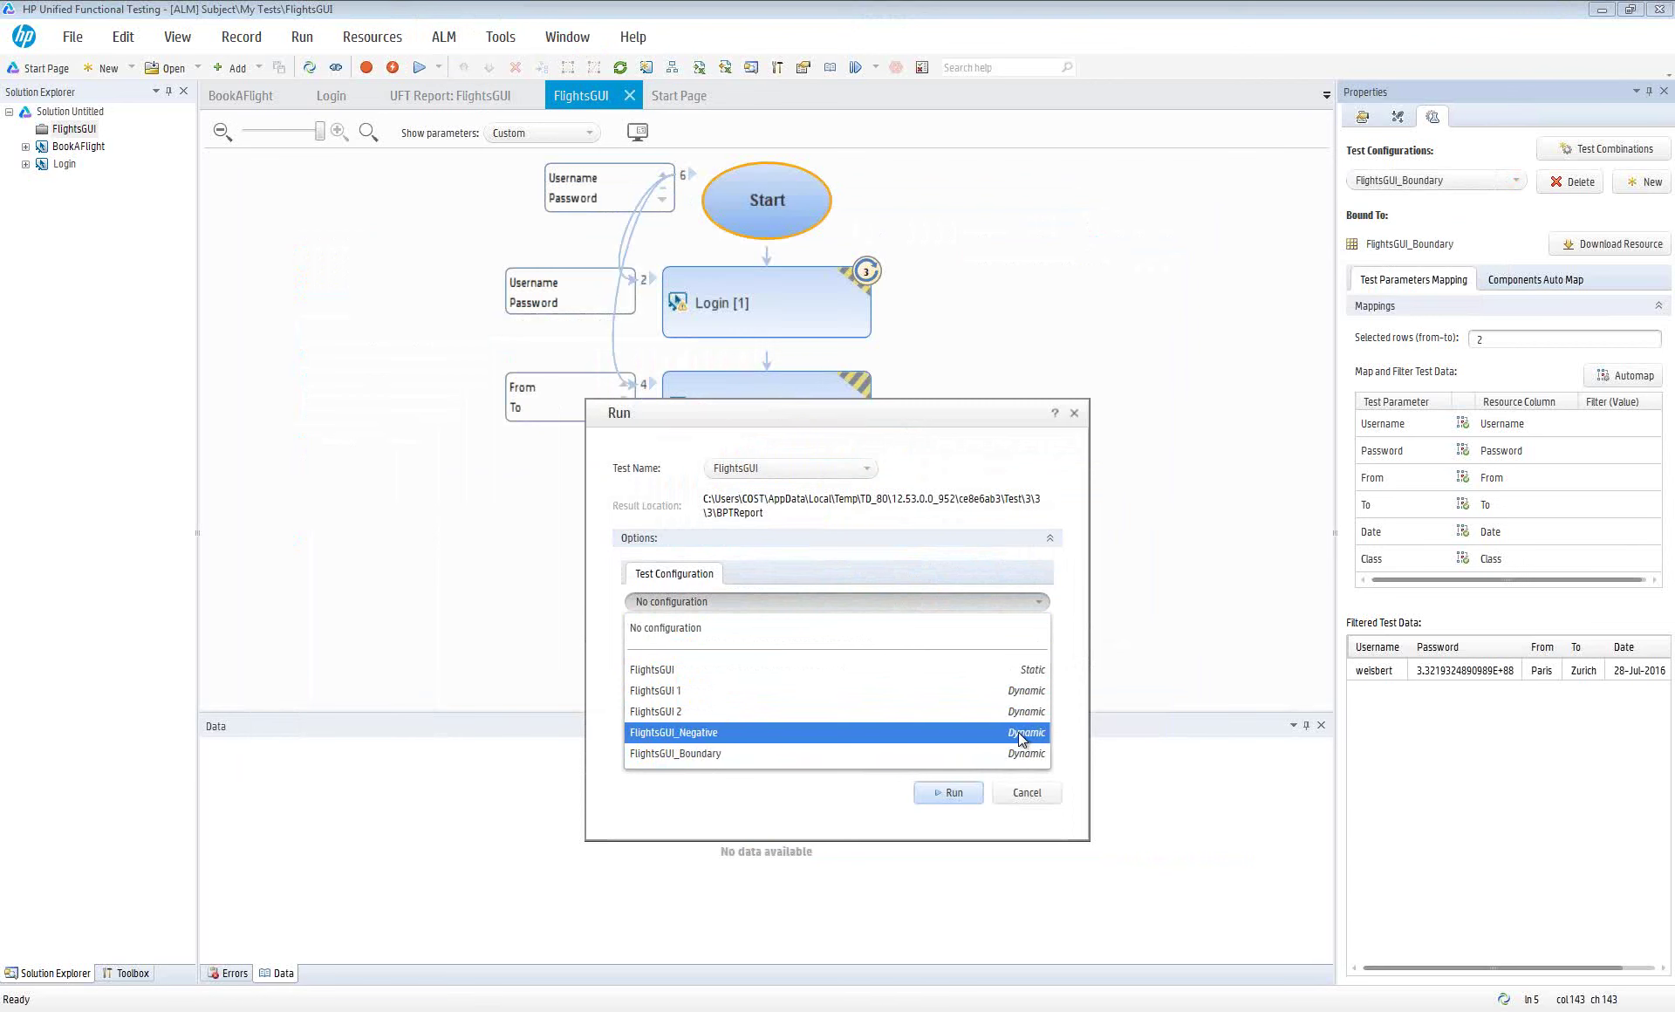
left_click(1218, 601)
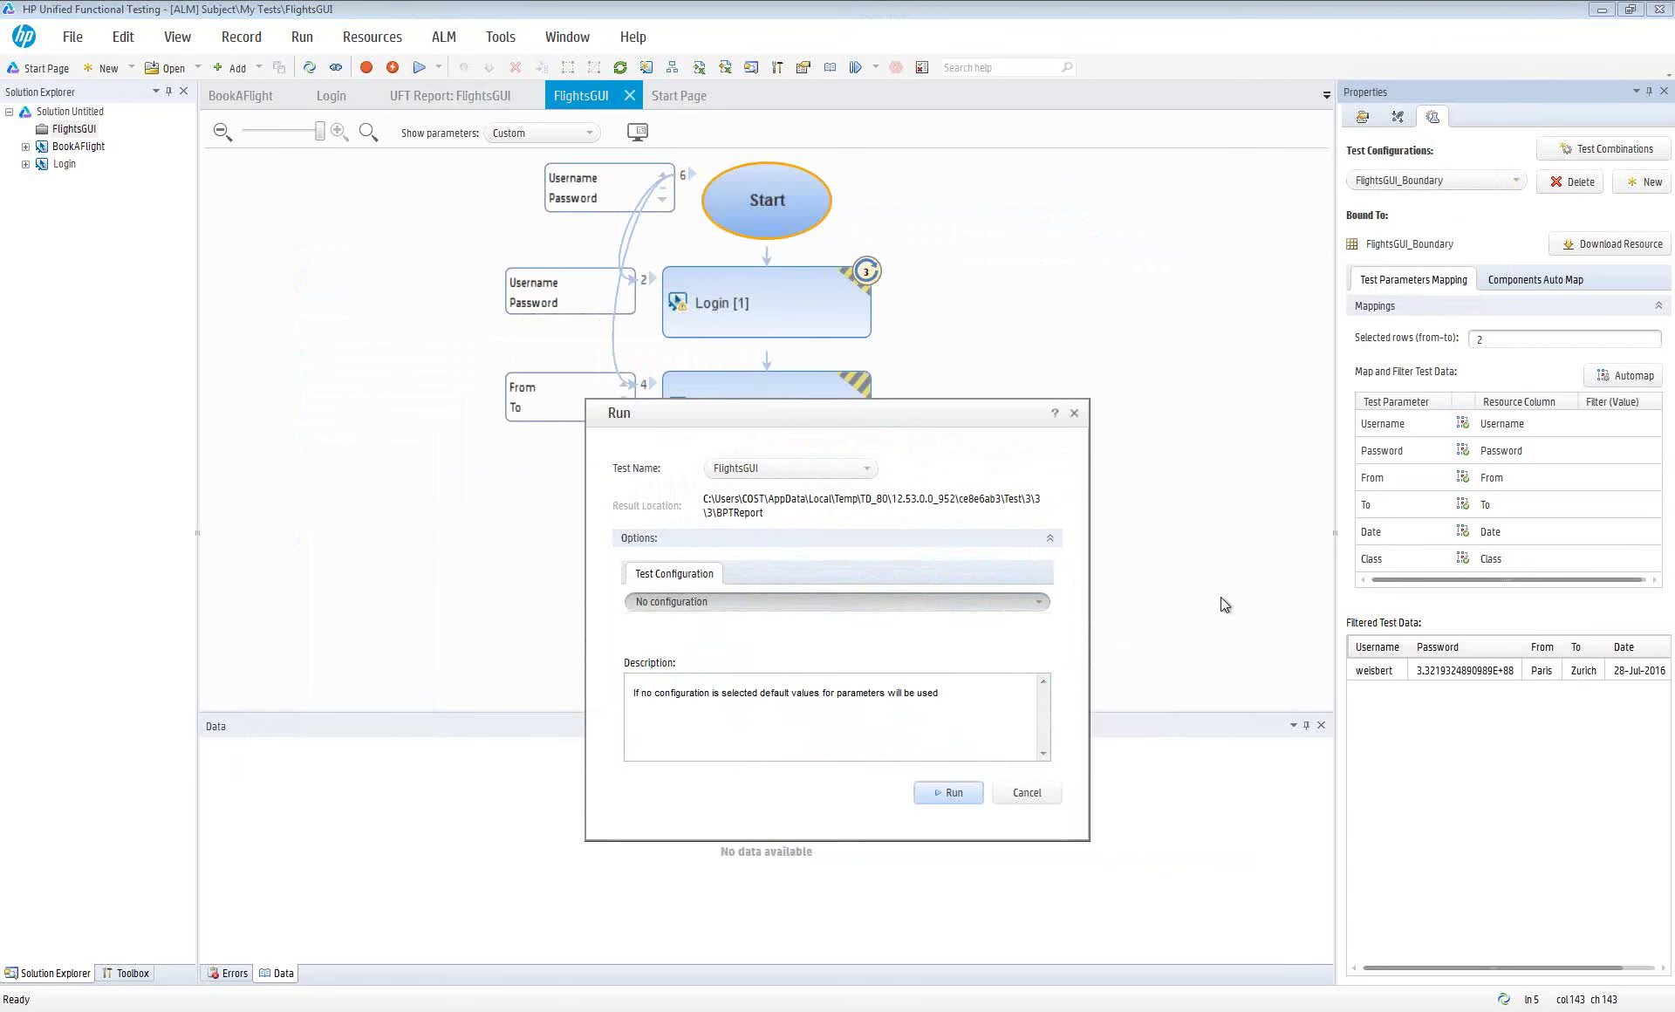
left_click(1026, 792)
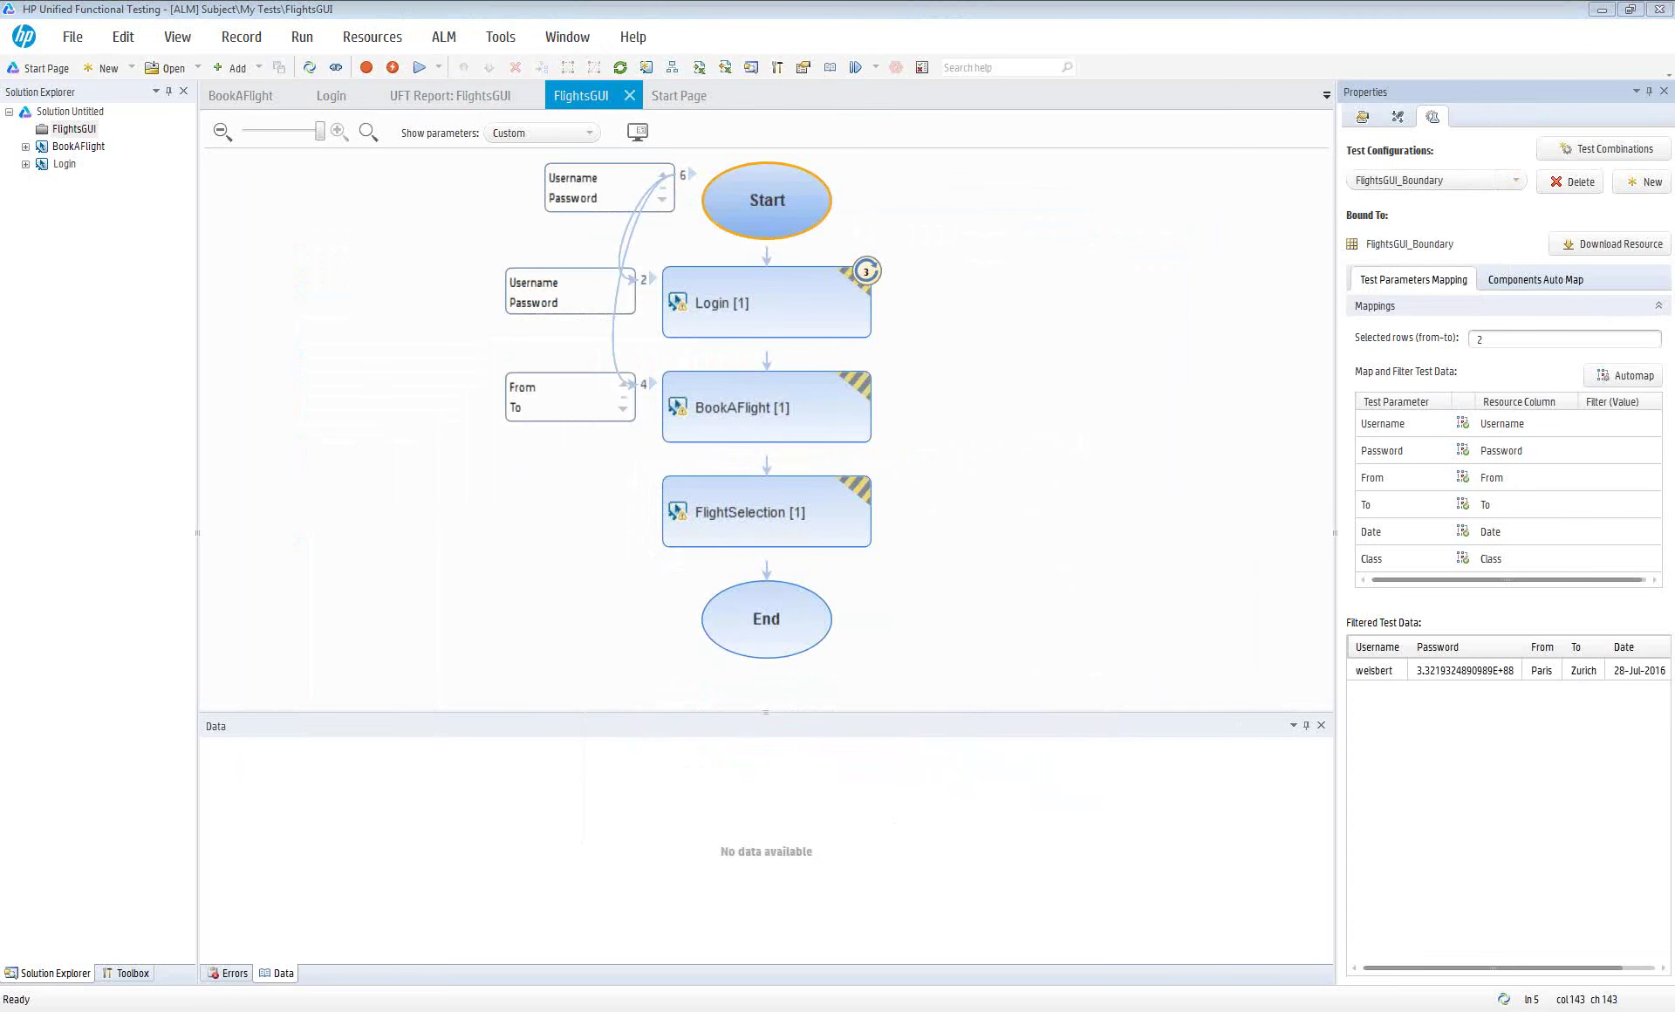
Switch to Paint, draw a loop around the column of configuration boxes beside the BPT sketch, and return to UFT
key("alt+Tab")
mouse_move(708, 254)
left_mouse_down()
mouse_move(611, 813)
mouse_move(790, 392)
mouse_move(662, 264)
left_mouse_up()
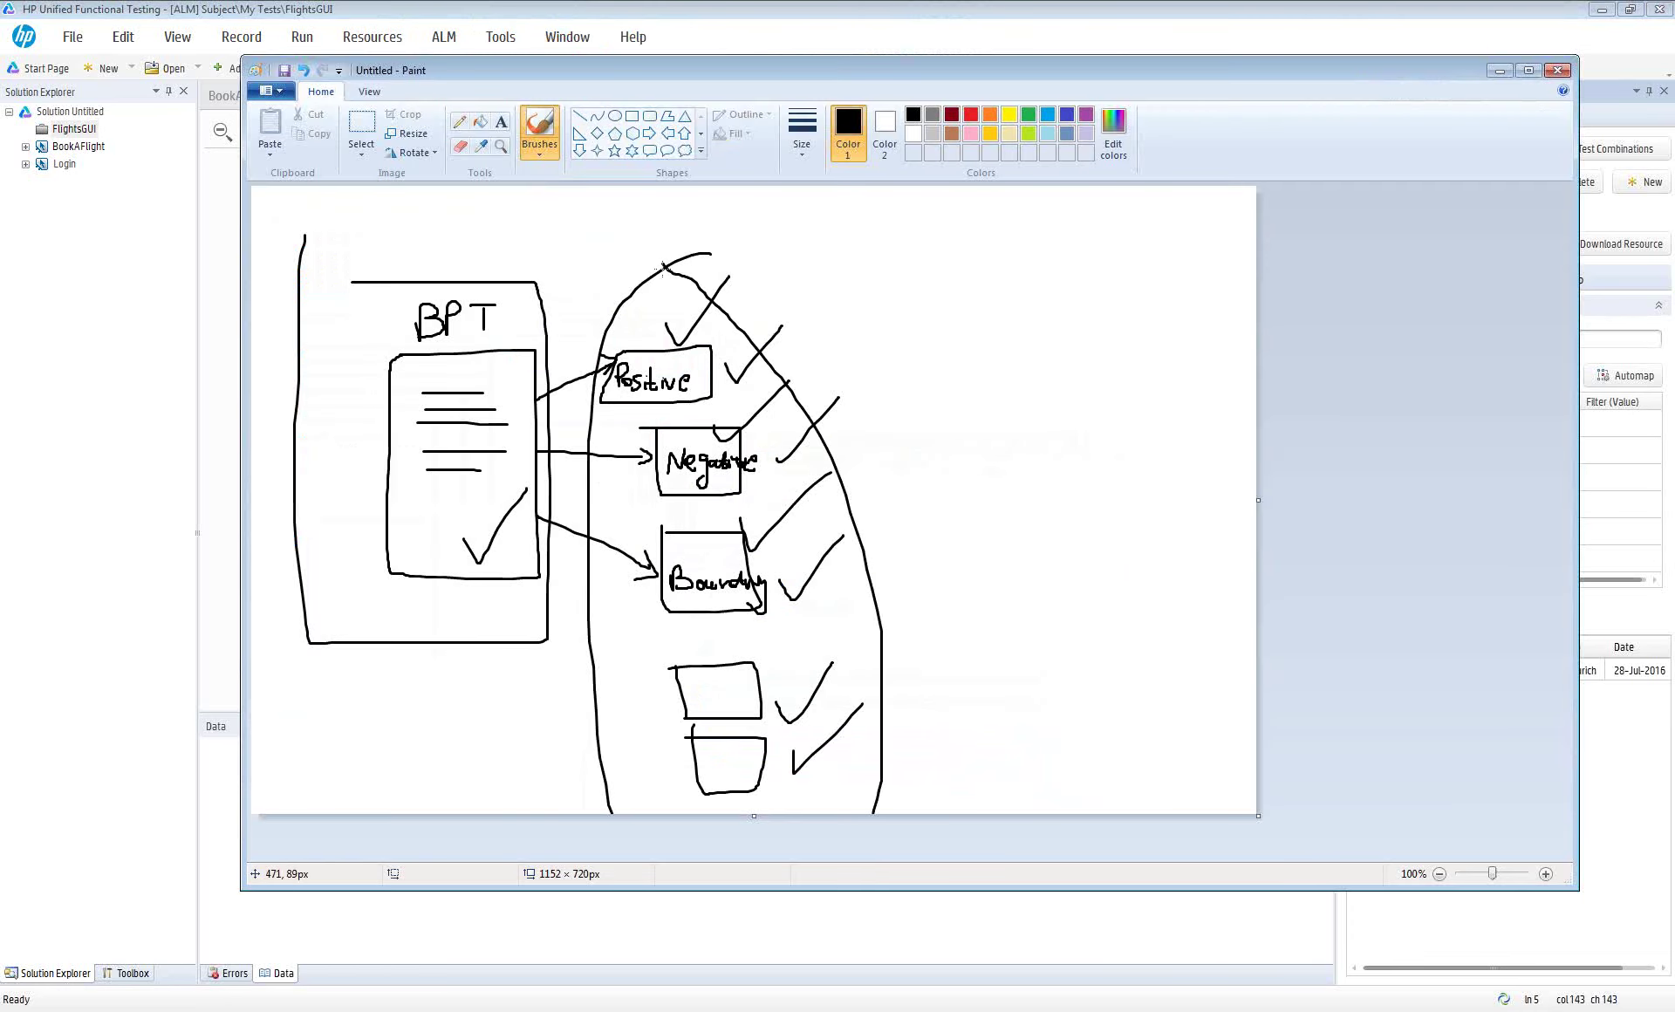
left_click(1424, 5)
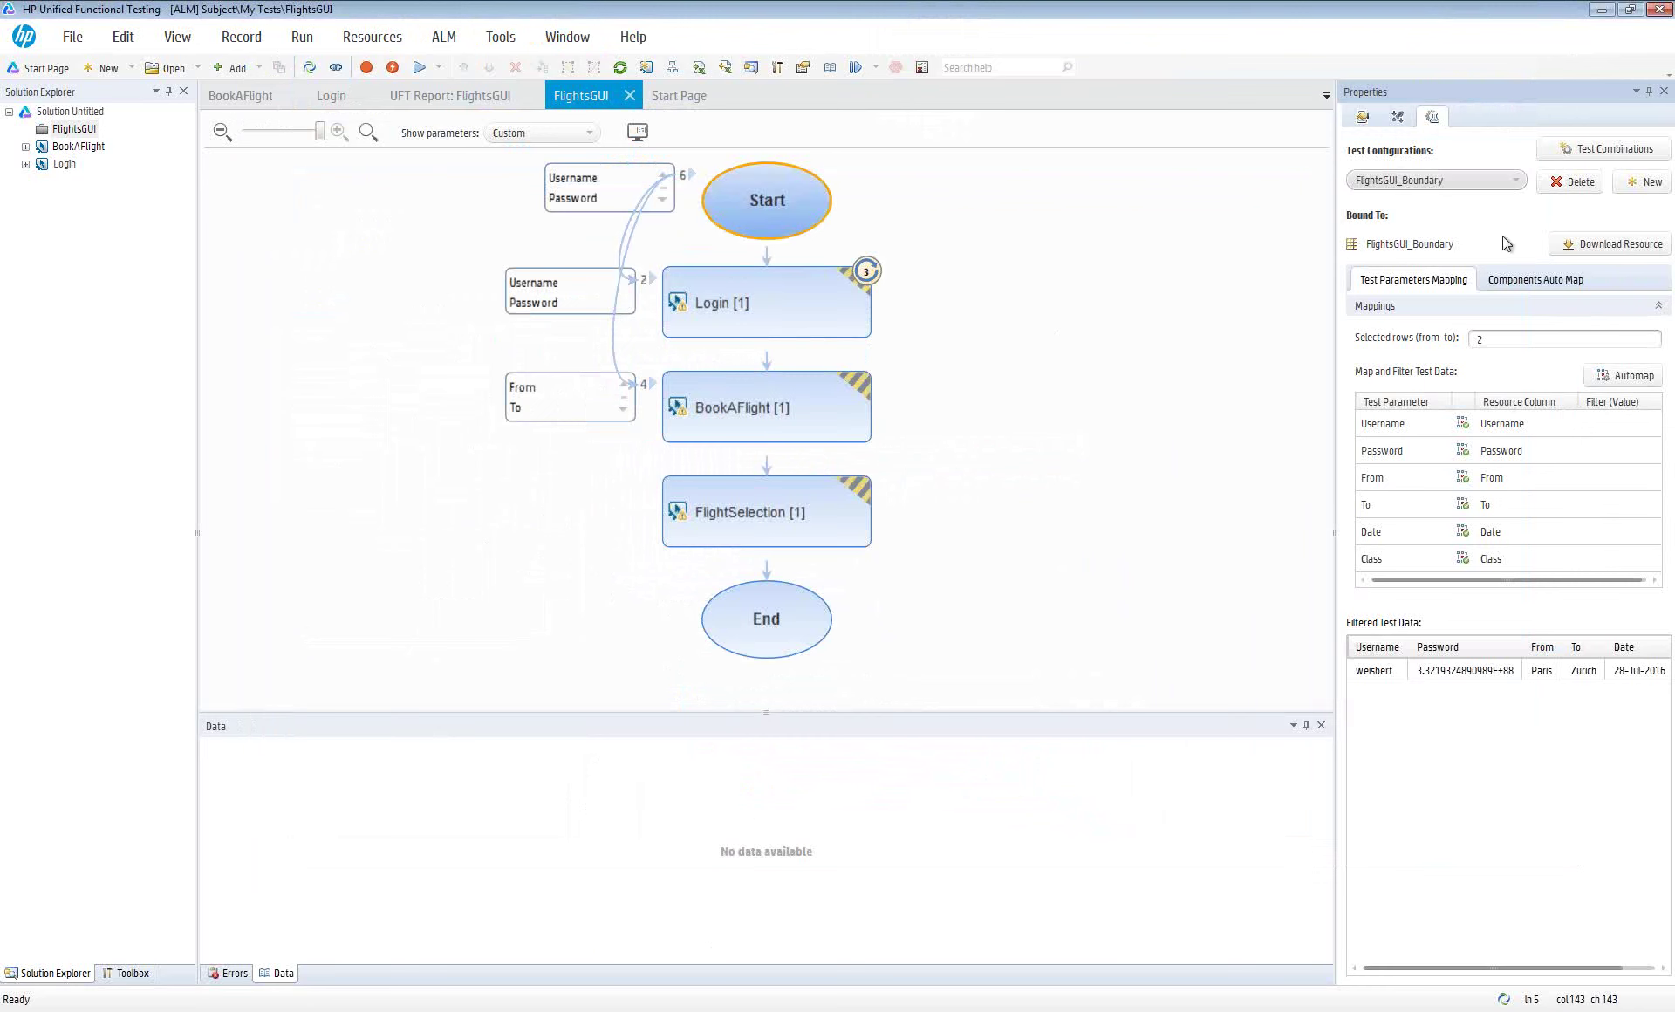
Review the FlightsGUI test configuration list and the default values of the test's input parameters
left_click(1447, 179)
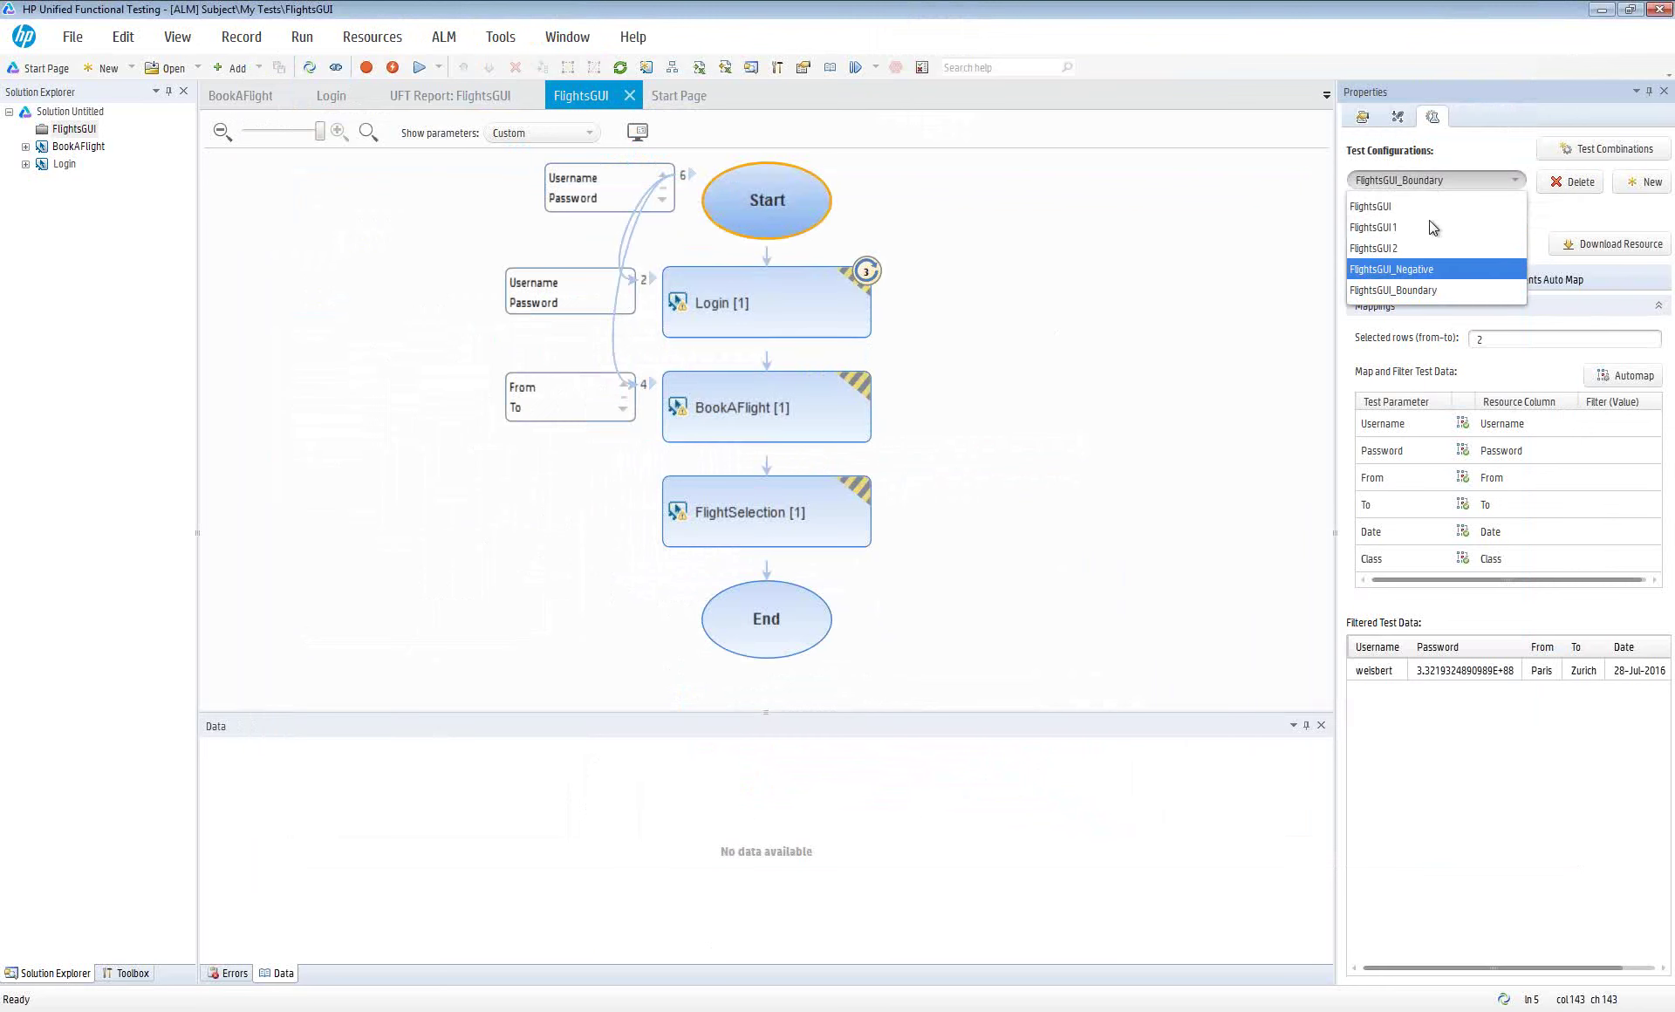
left_click(1437, 180)
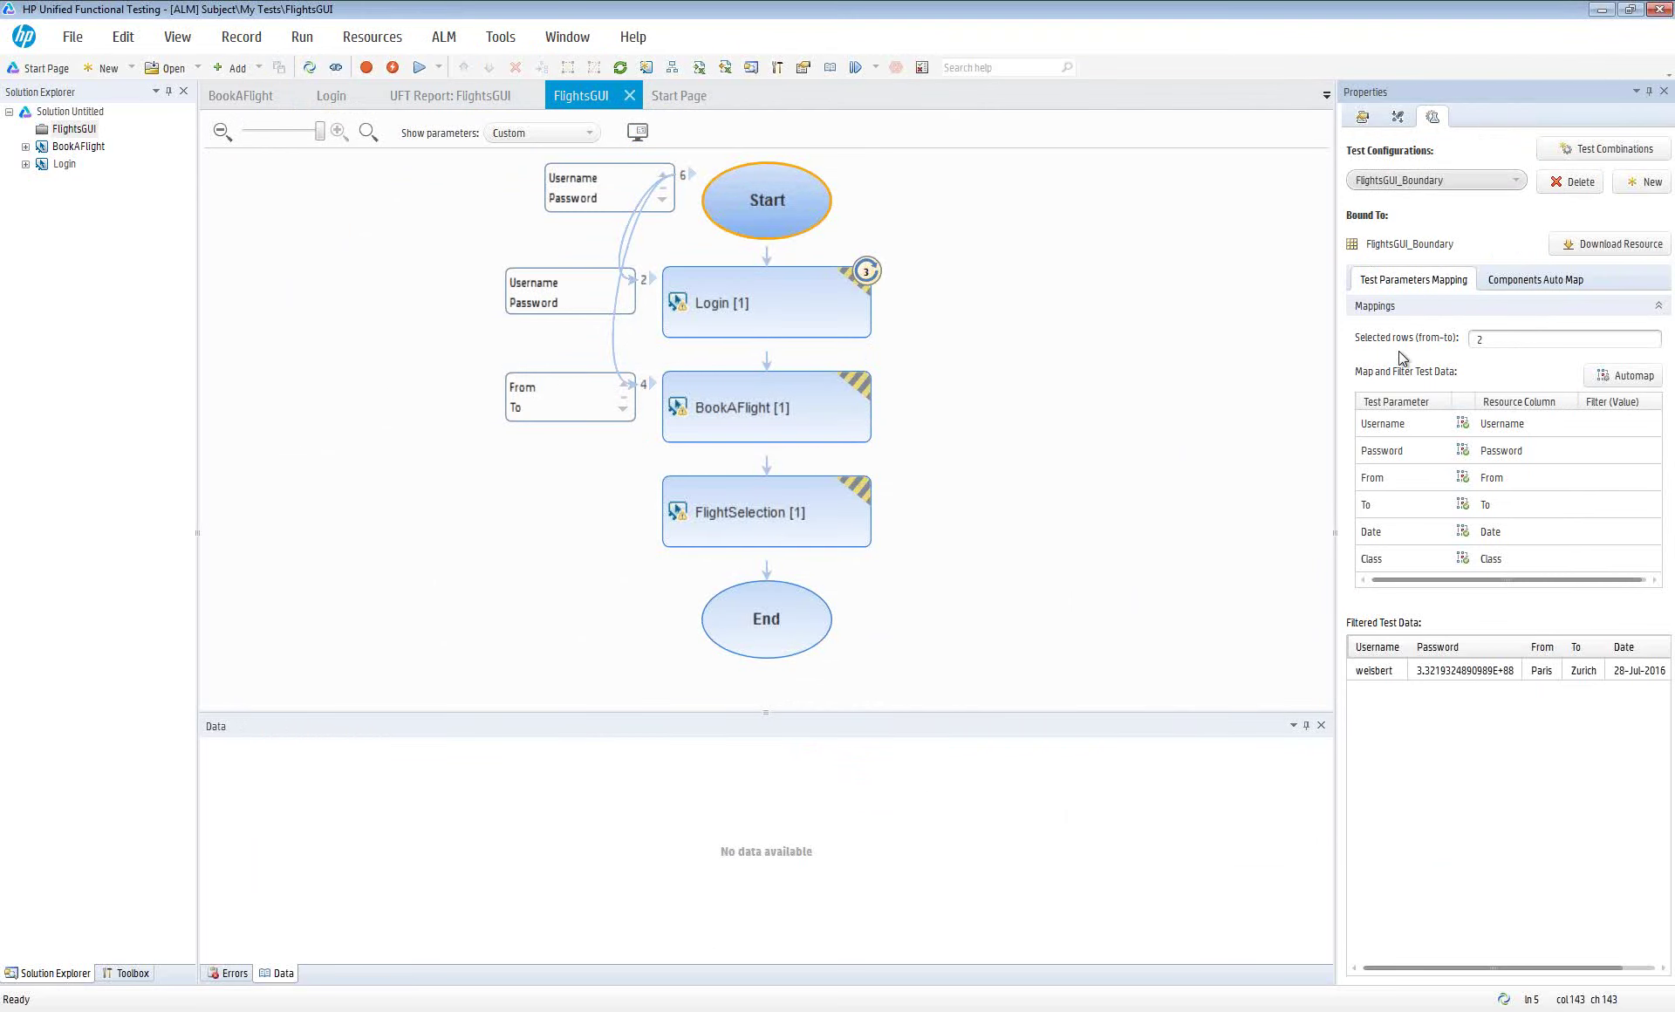
left_click(1396, 116)
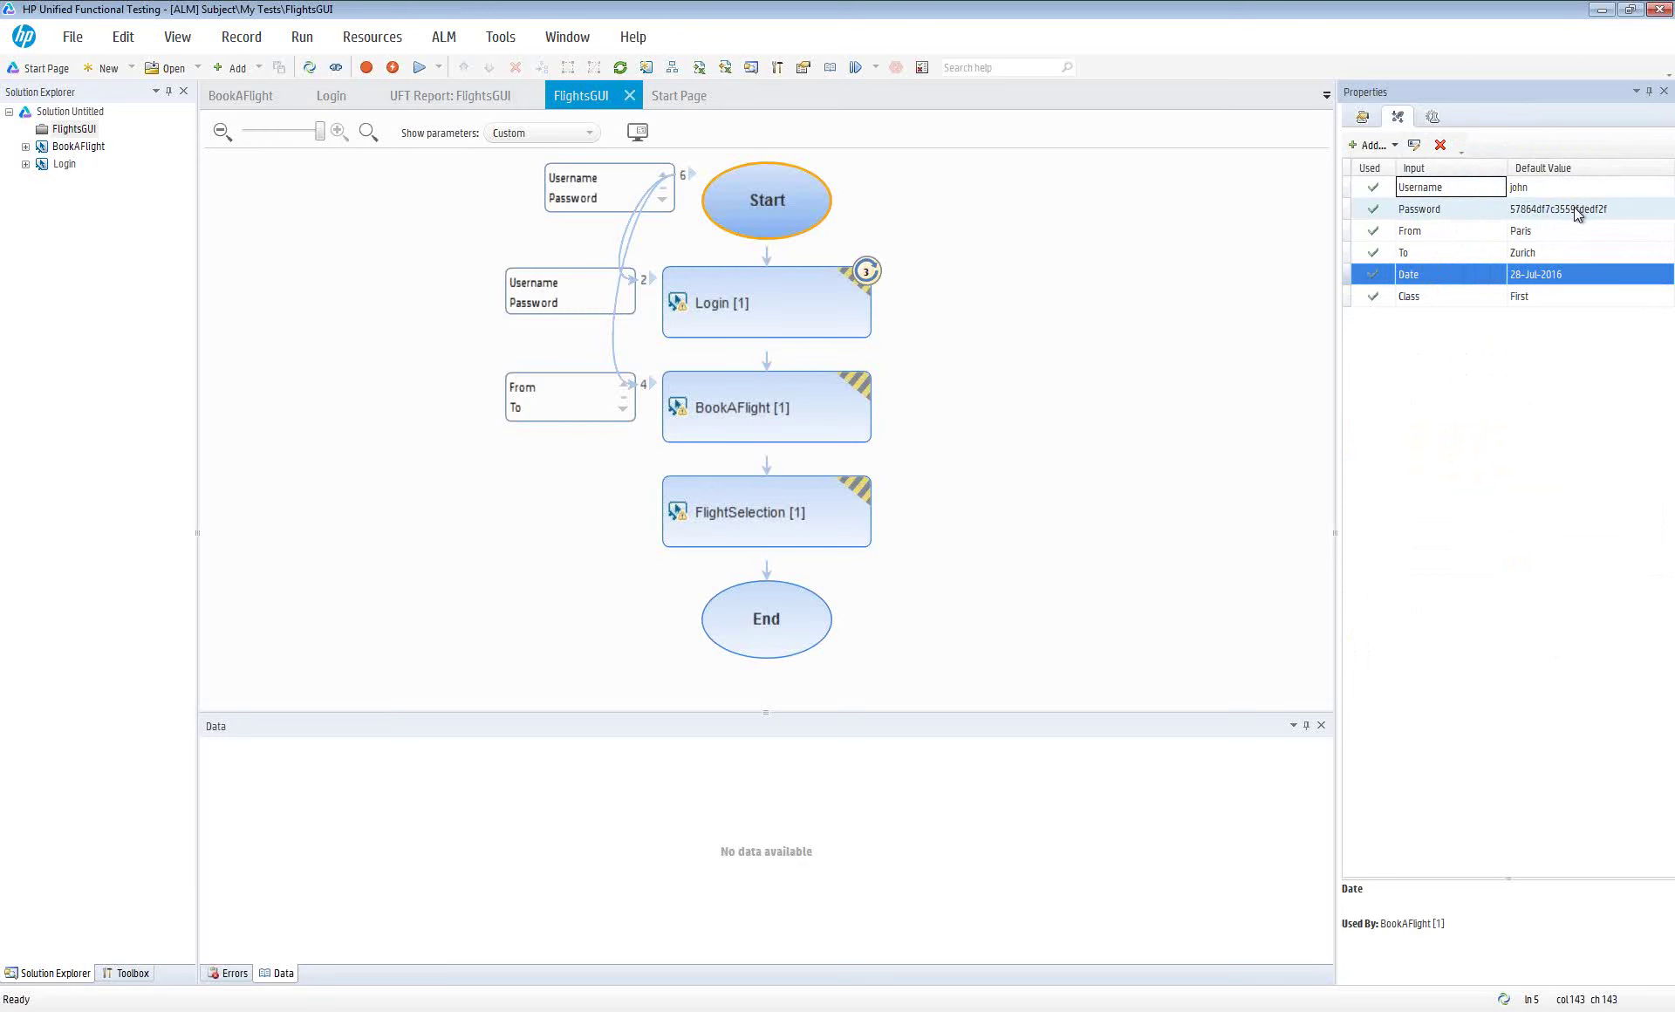
left_click(1432, 119)
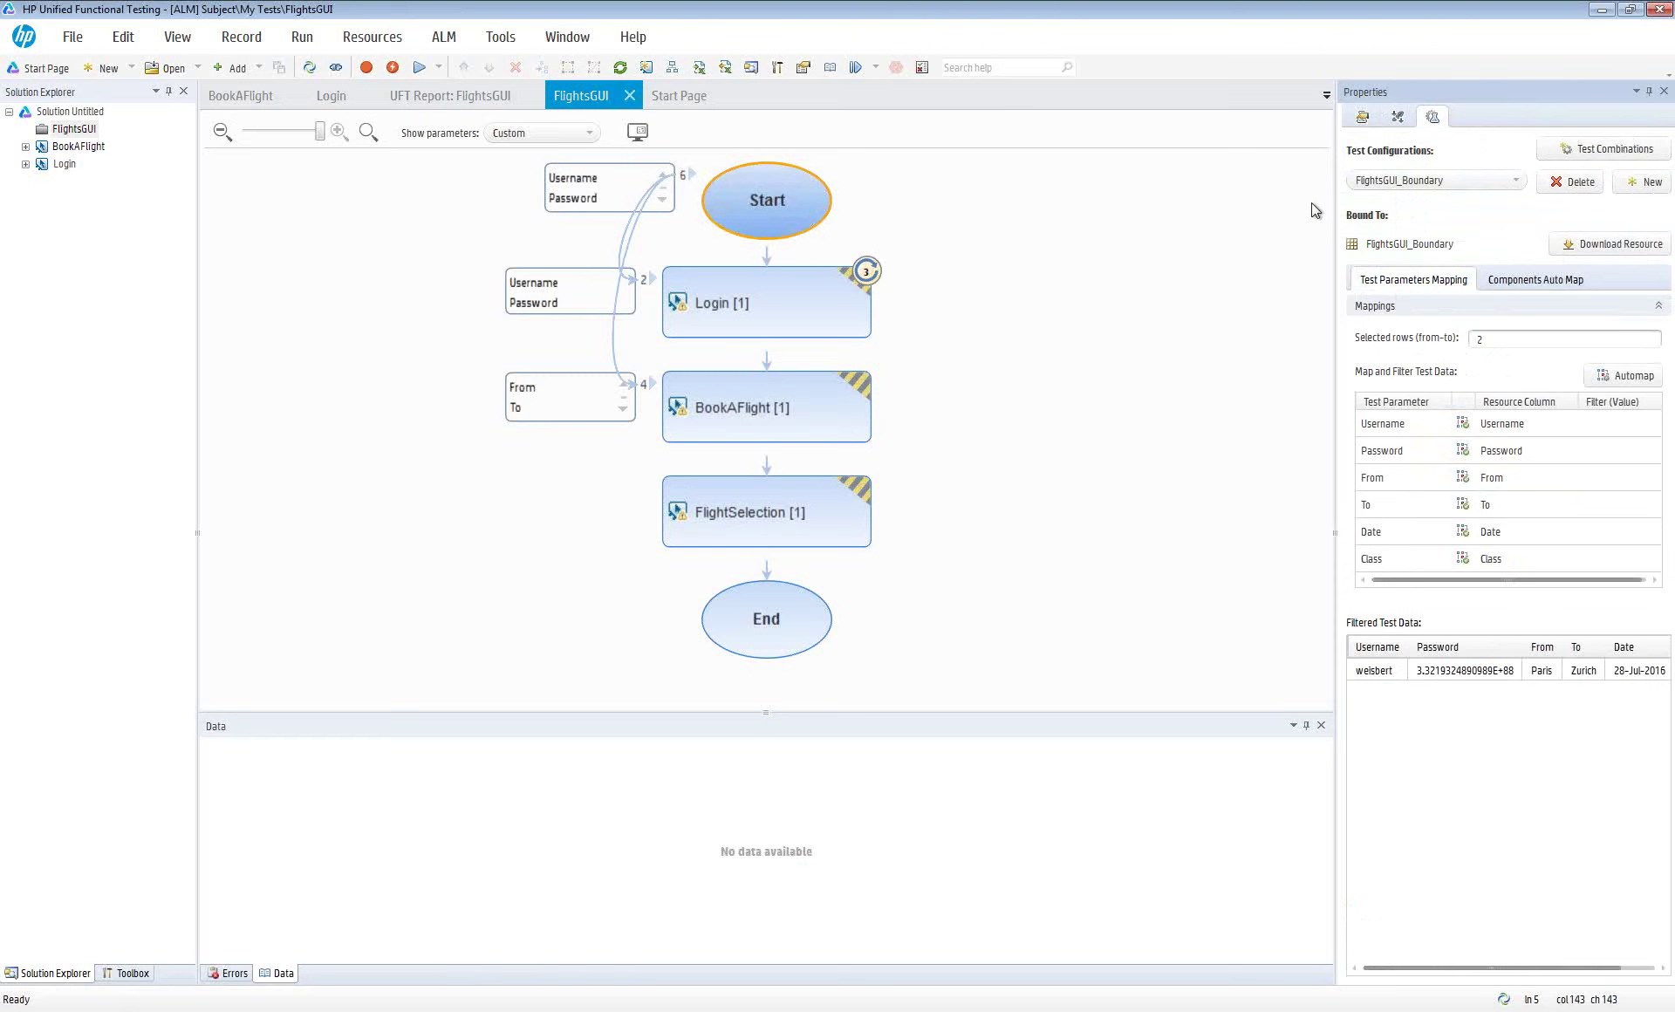
Open the Test Combinations Generator and enter three alternative test values under the Password parameter
left_click(1620, 153)
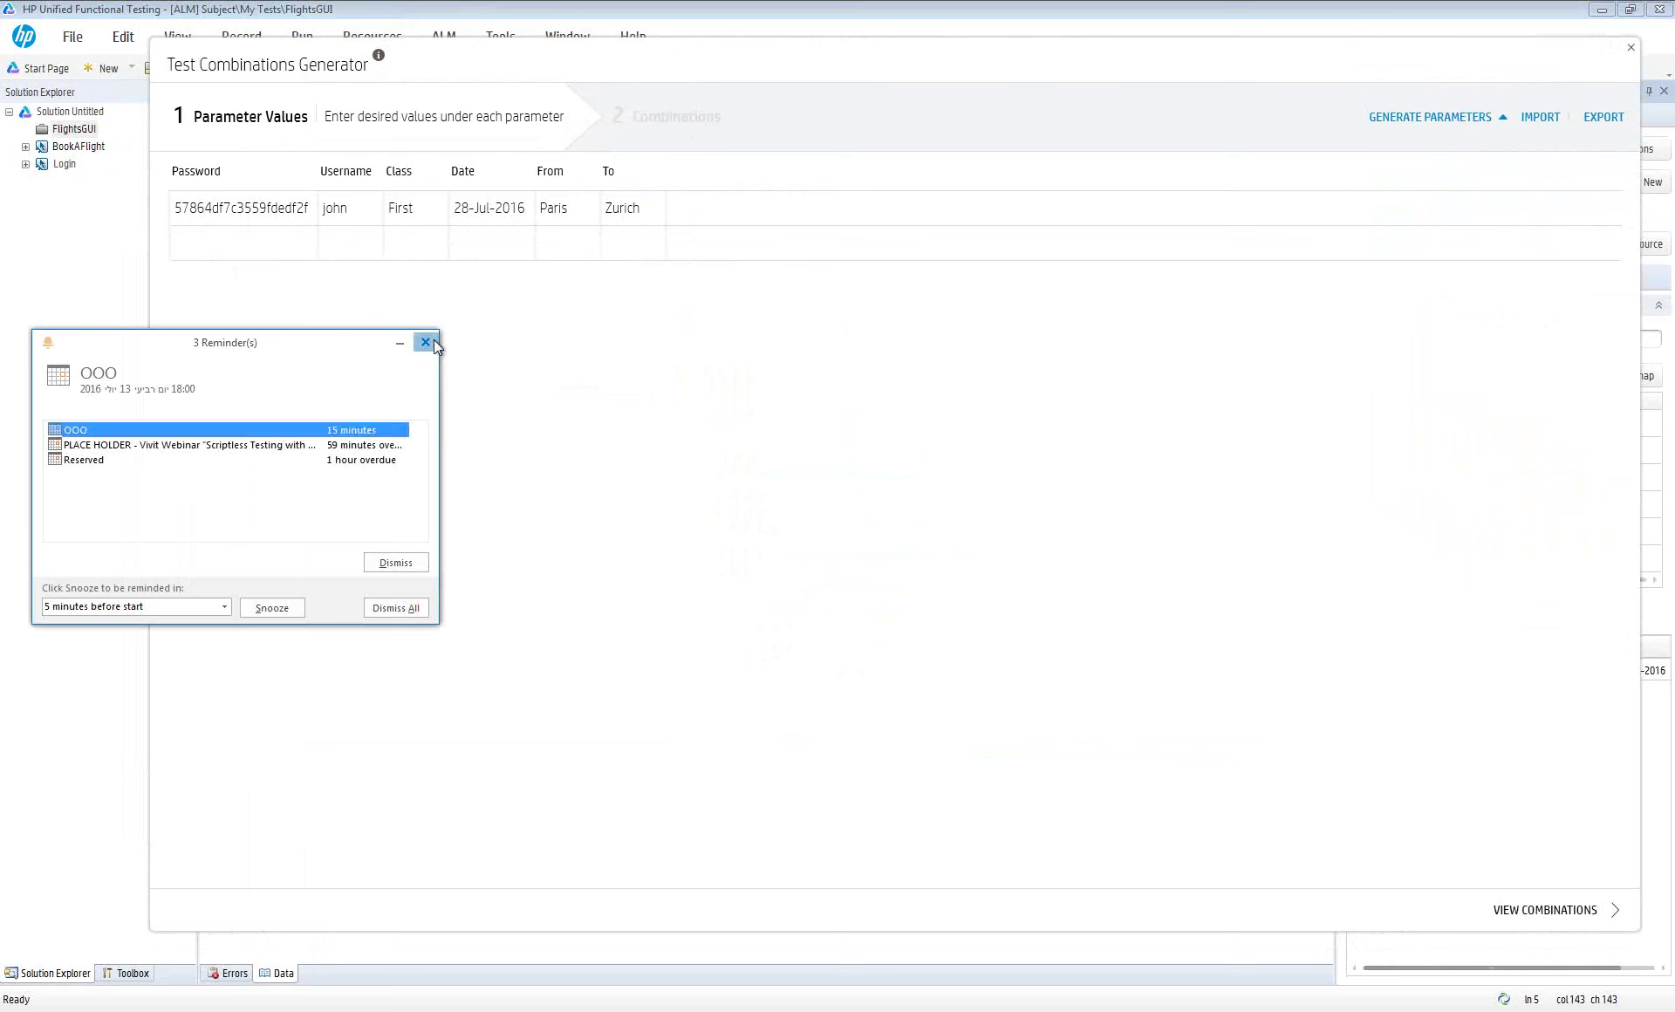
left_click(427, 340)
left_click(260, 246)
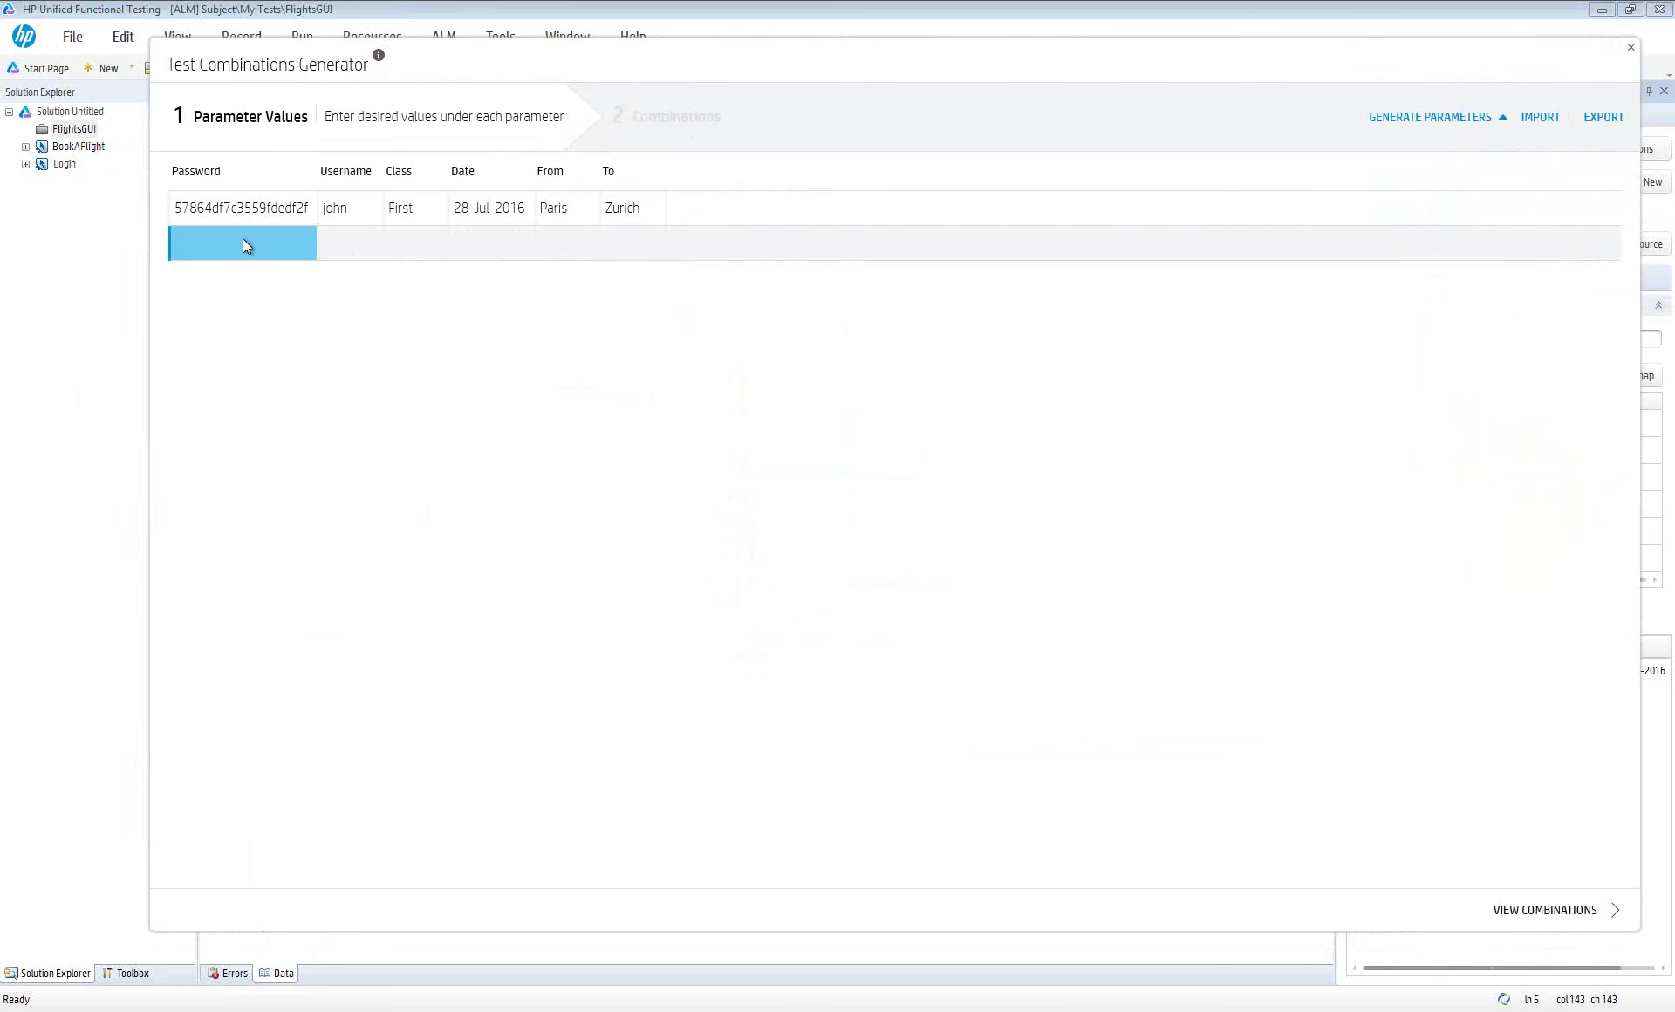
left_click(266, 239)
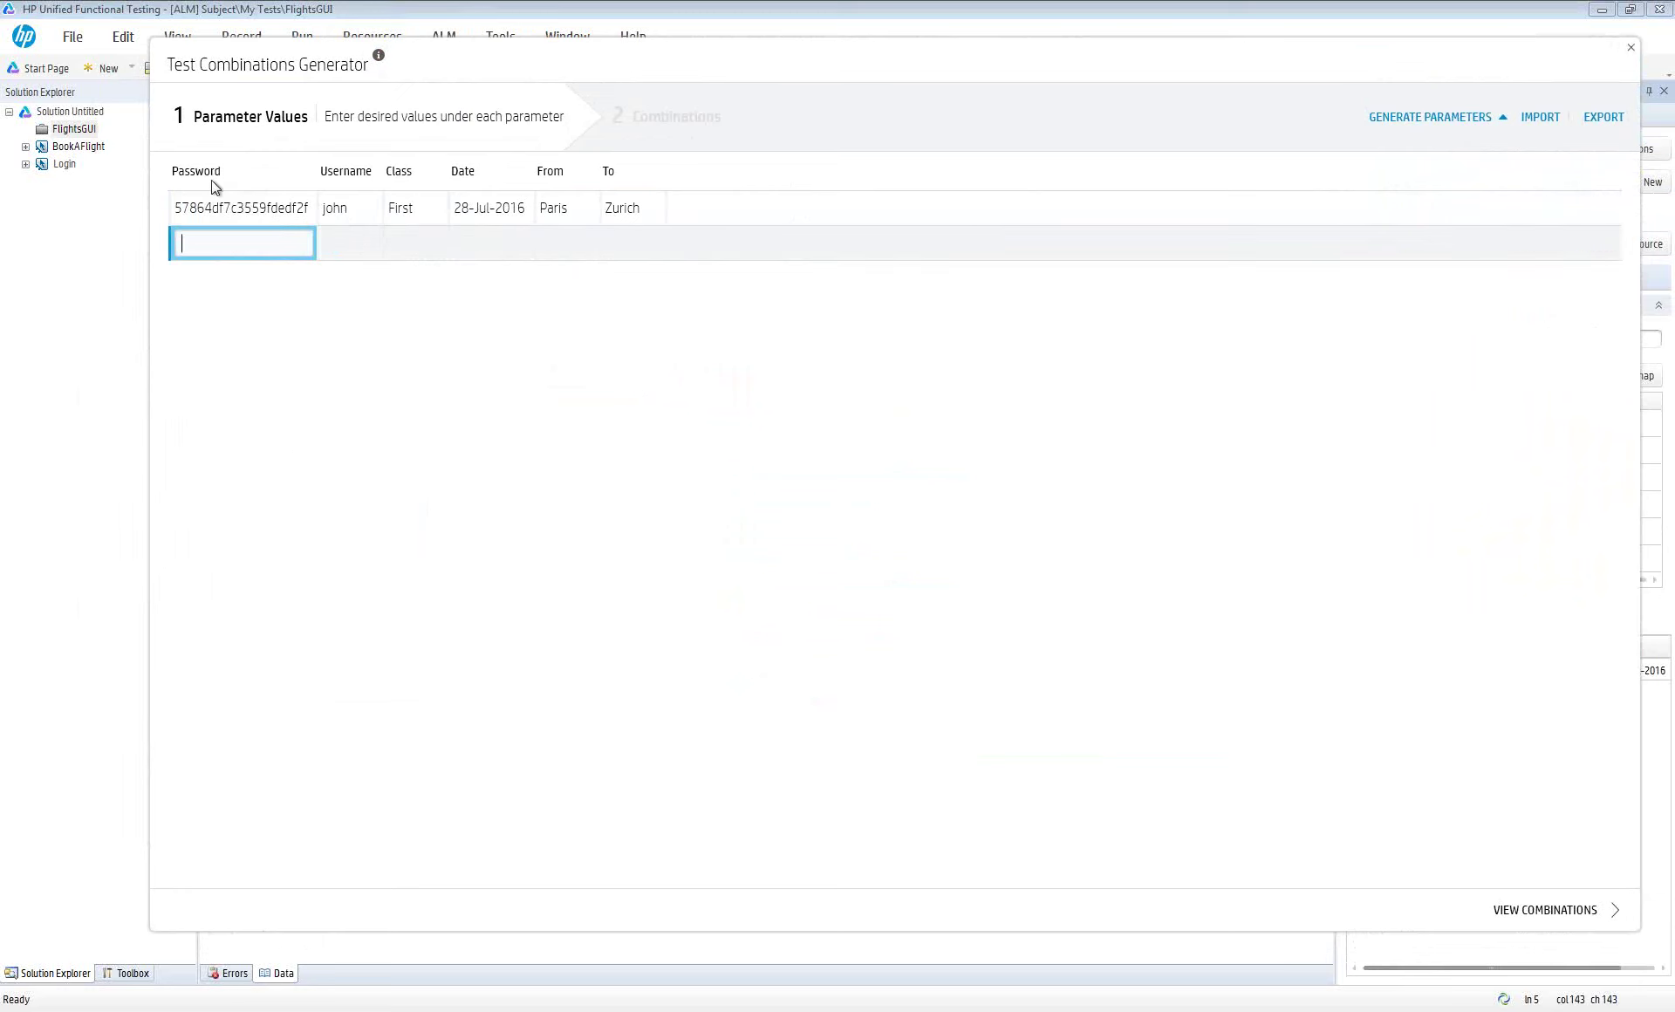
type("non-valid")
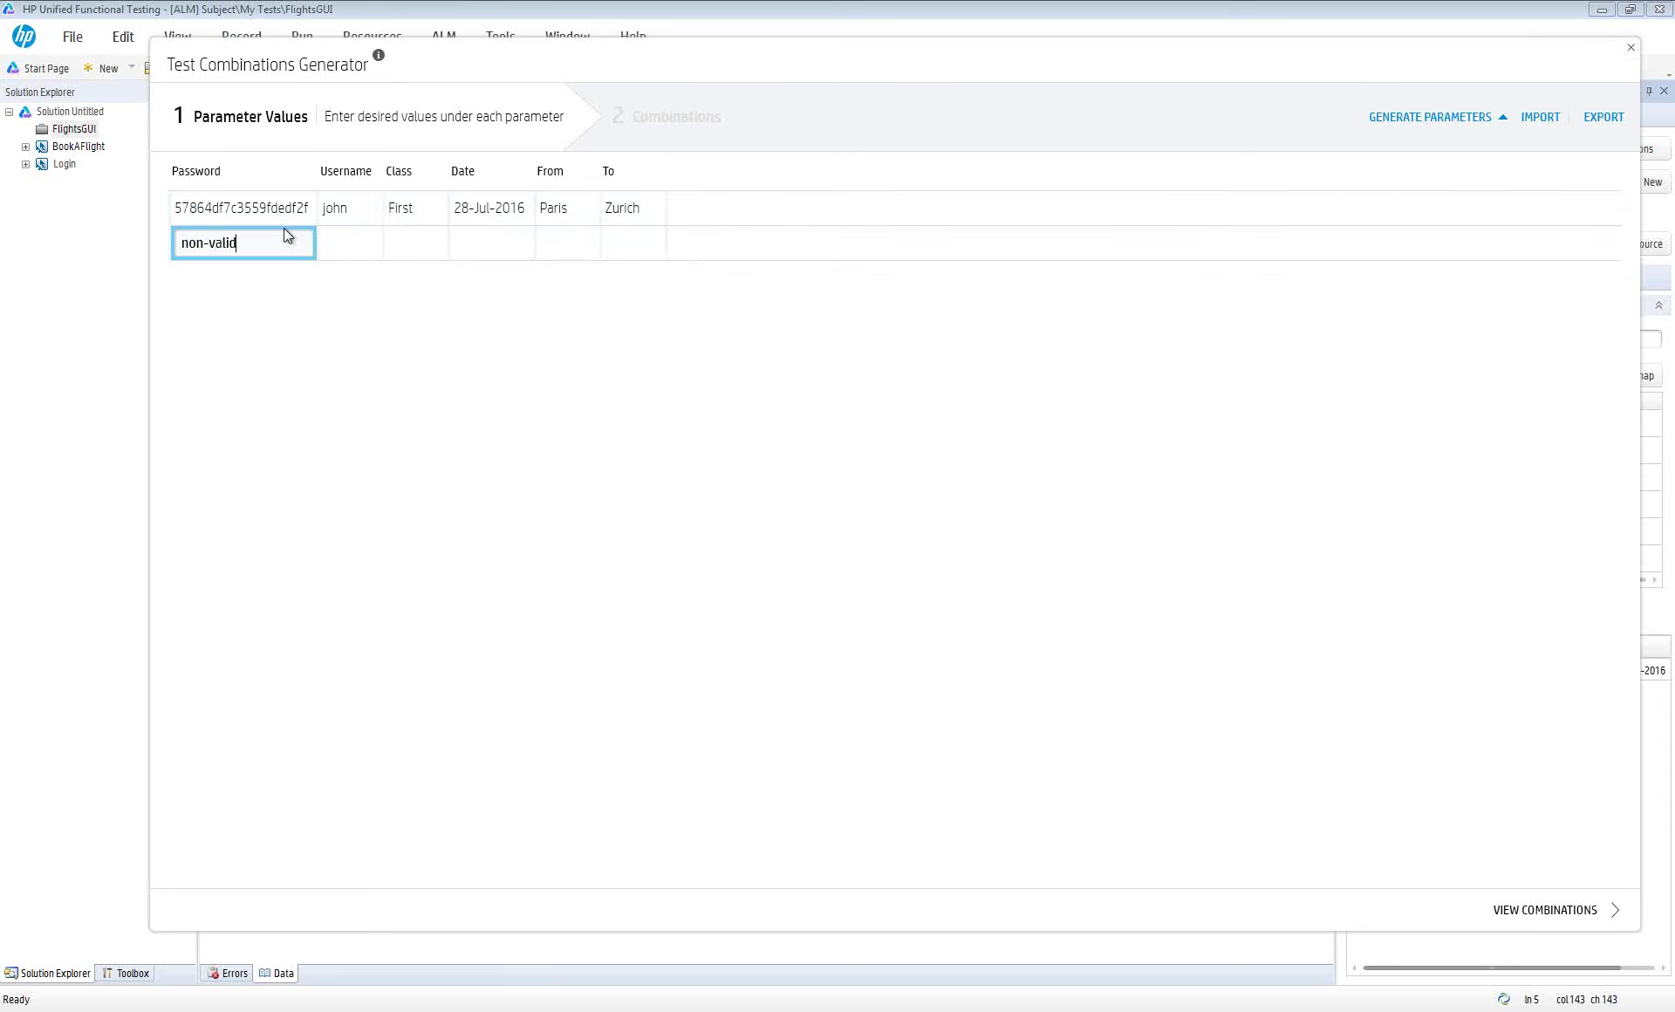
key("Return")
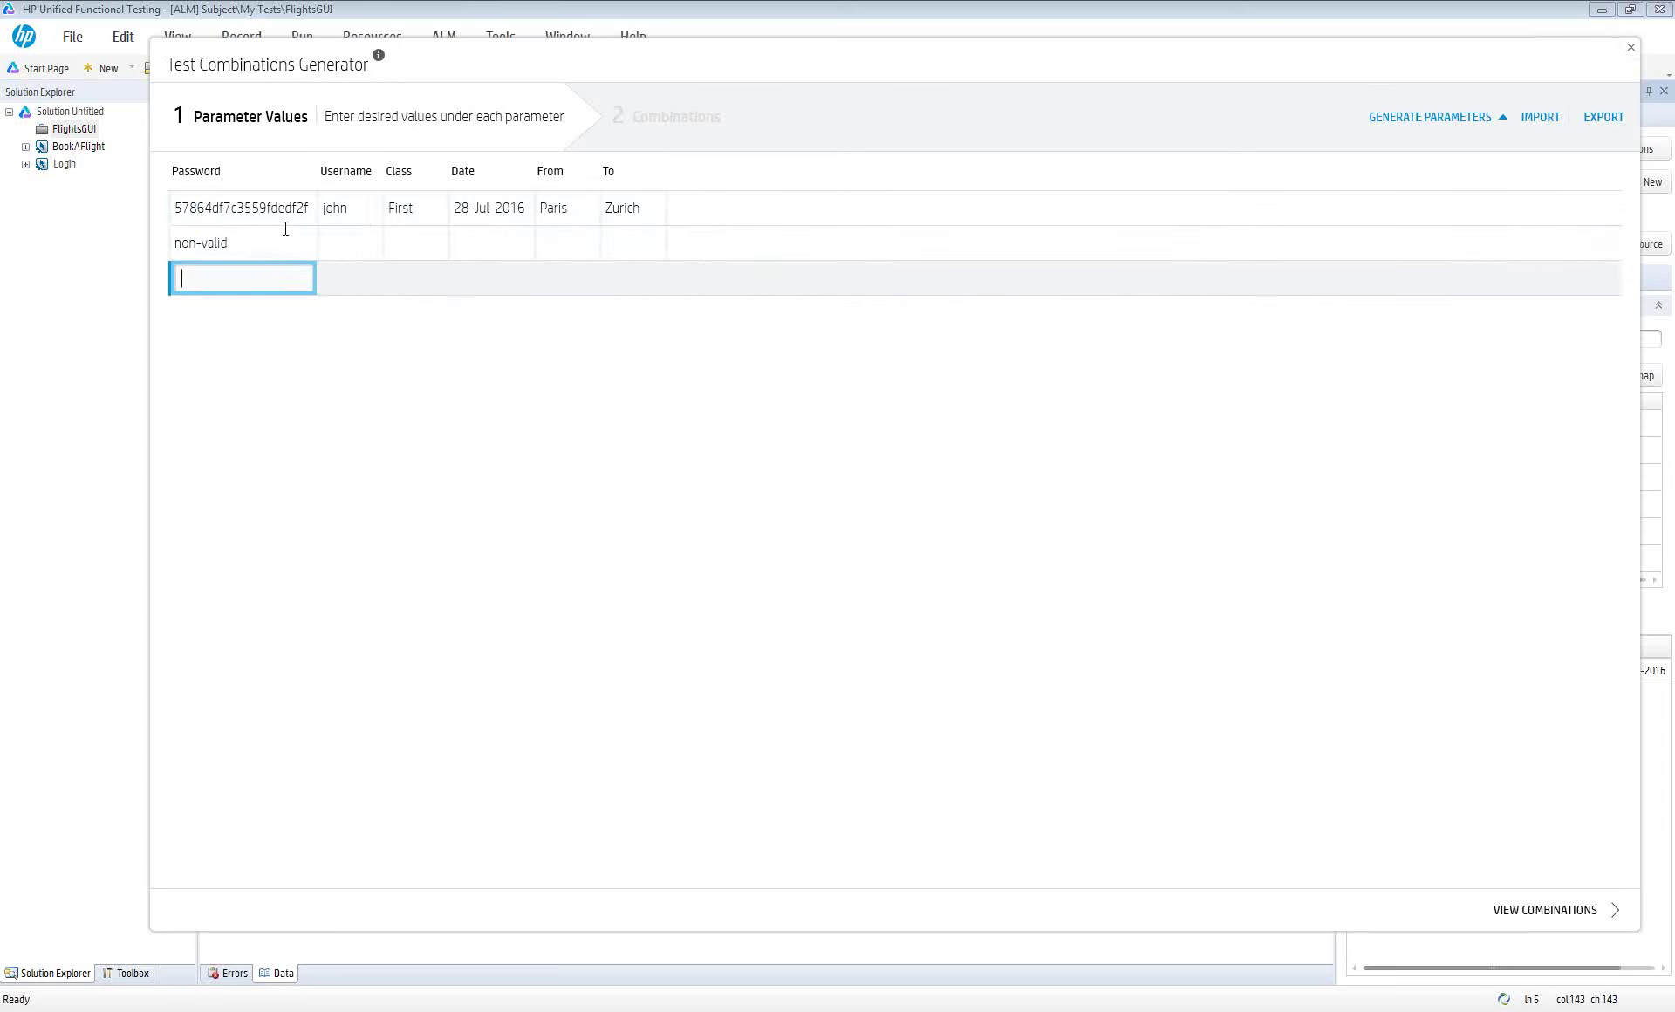
type("d")
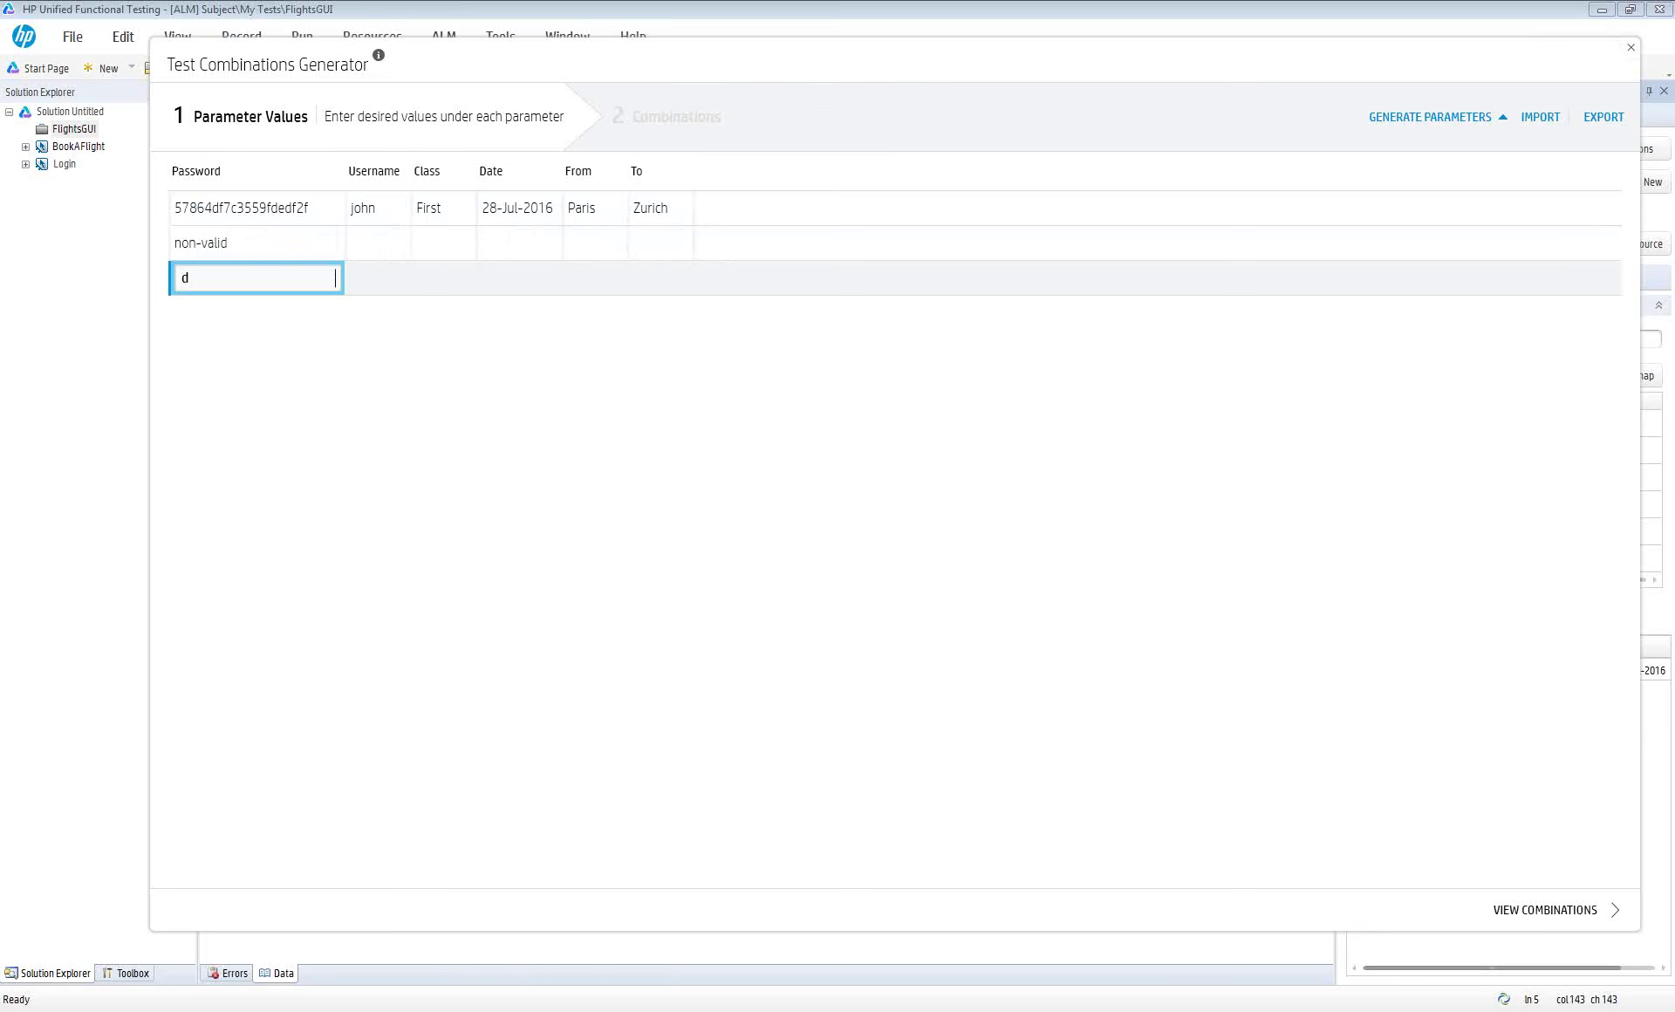
key("Return")
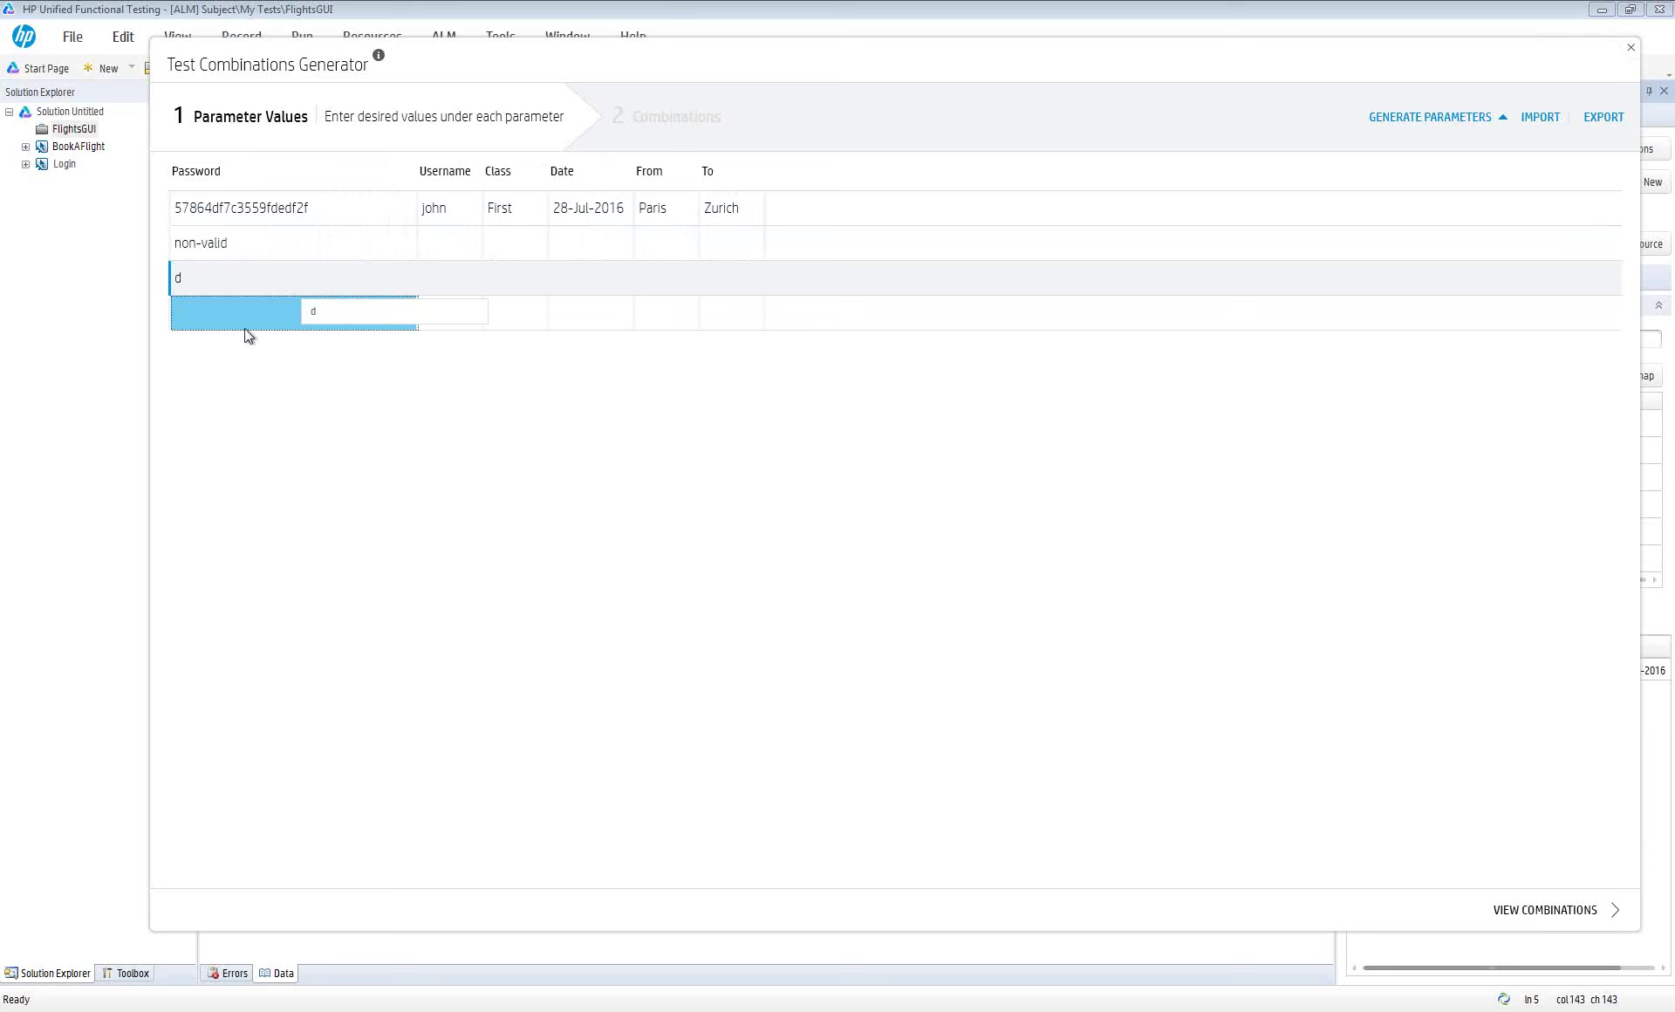
type("' or 1=1")
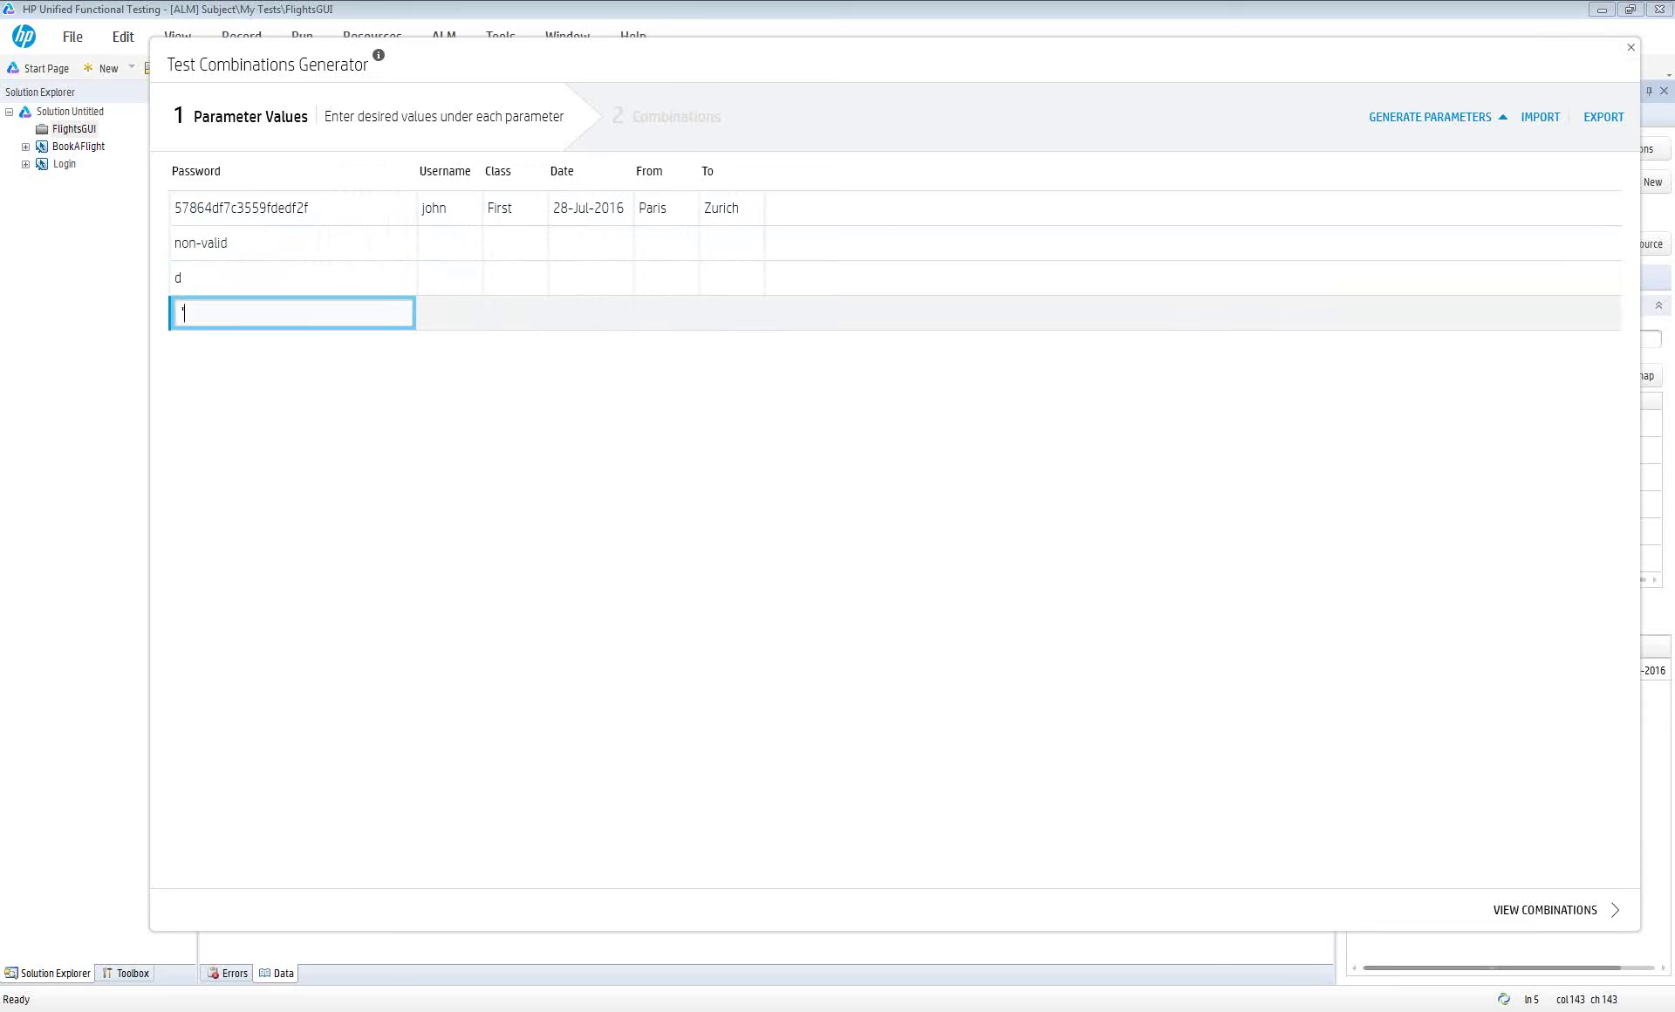
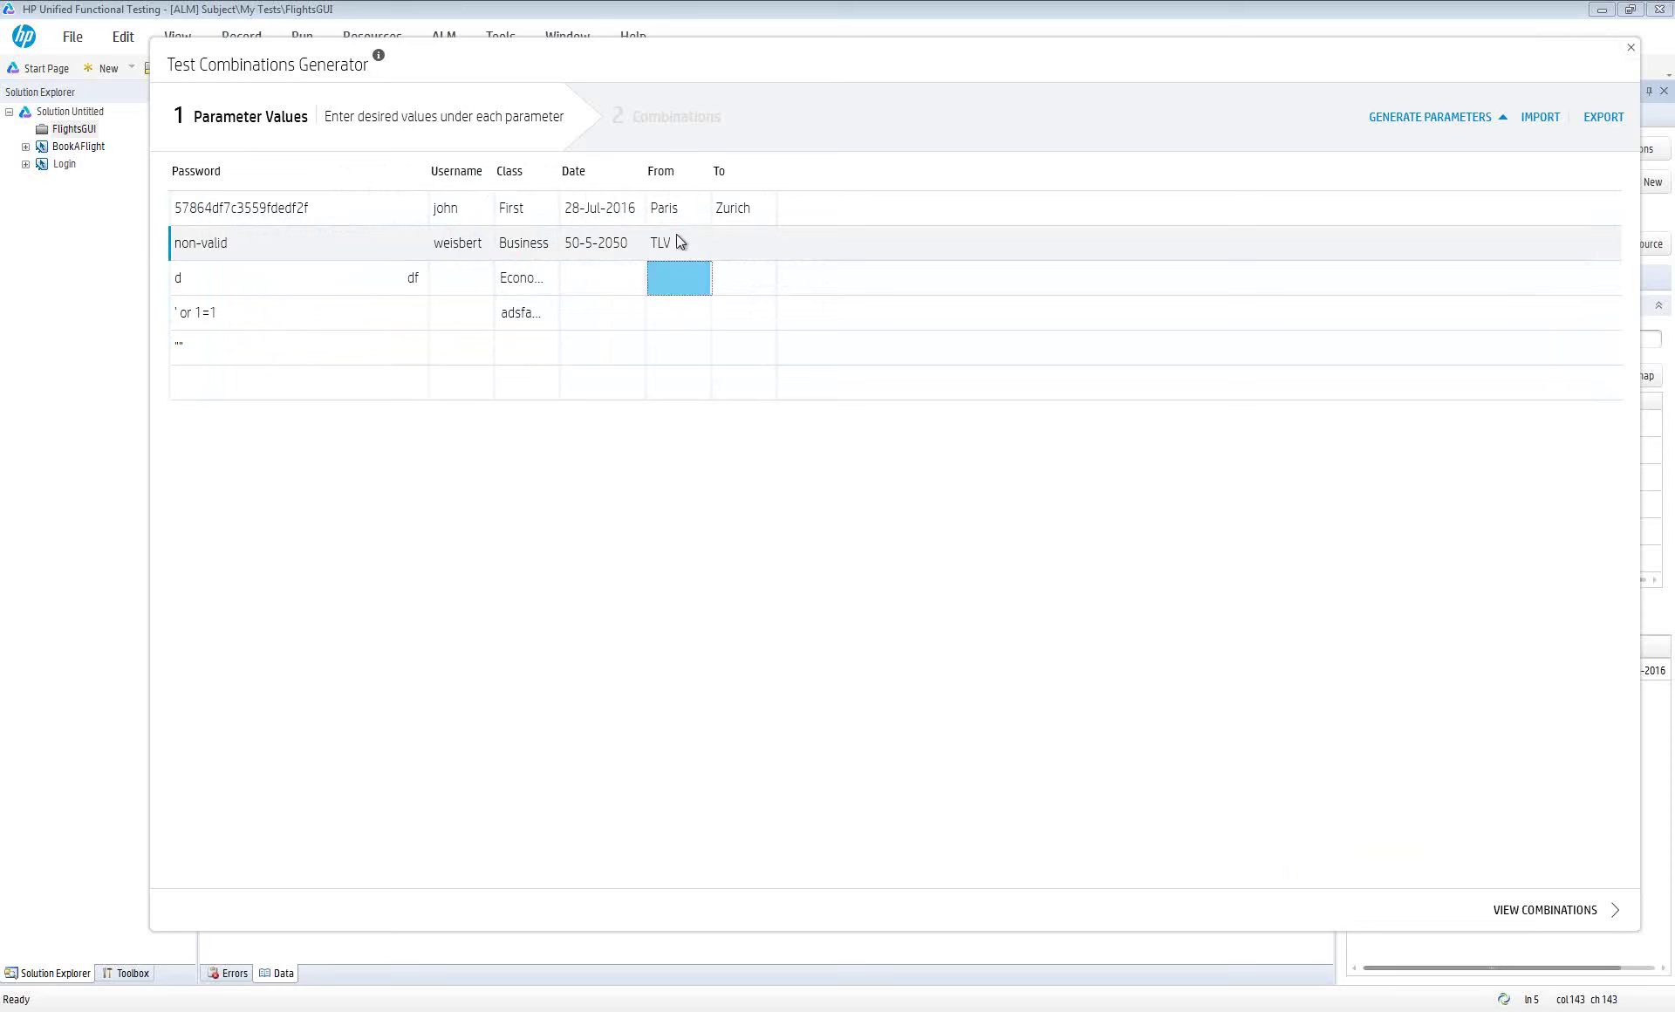
Add New York as the third From value and London as the second To value
type("ew")
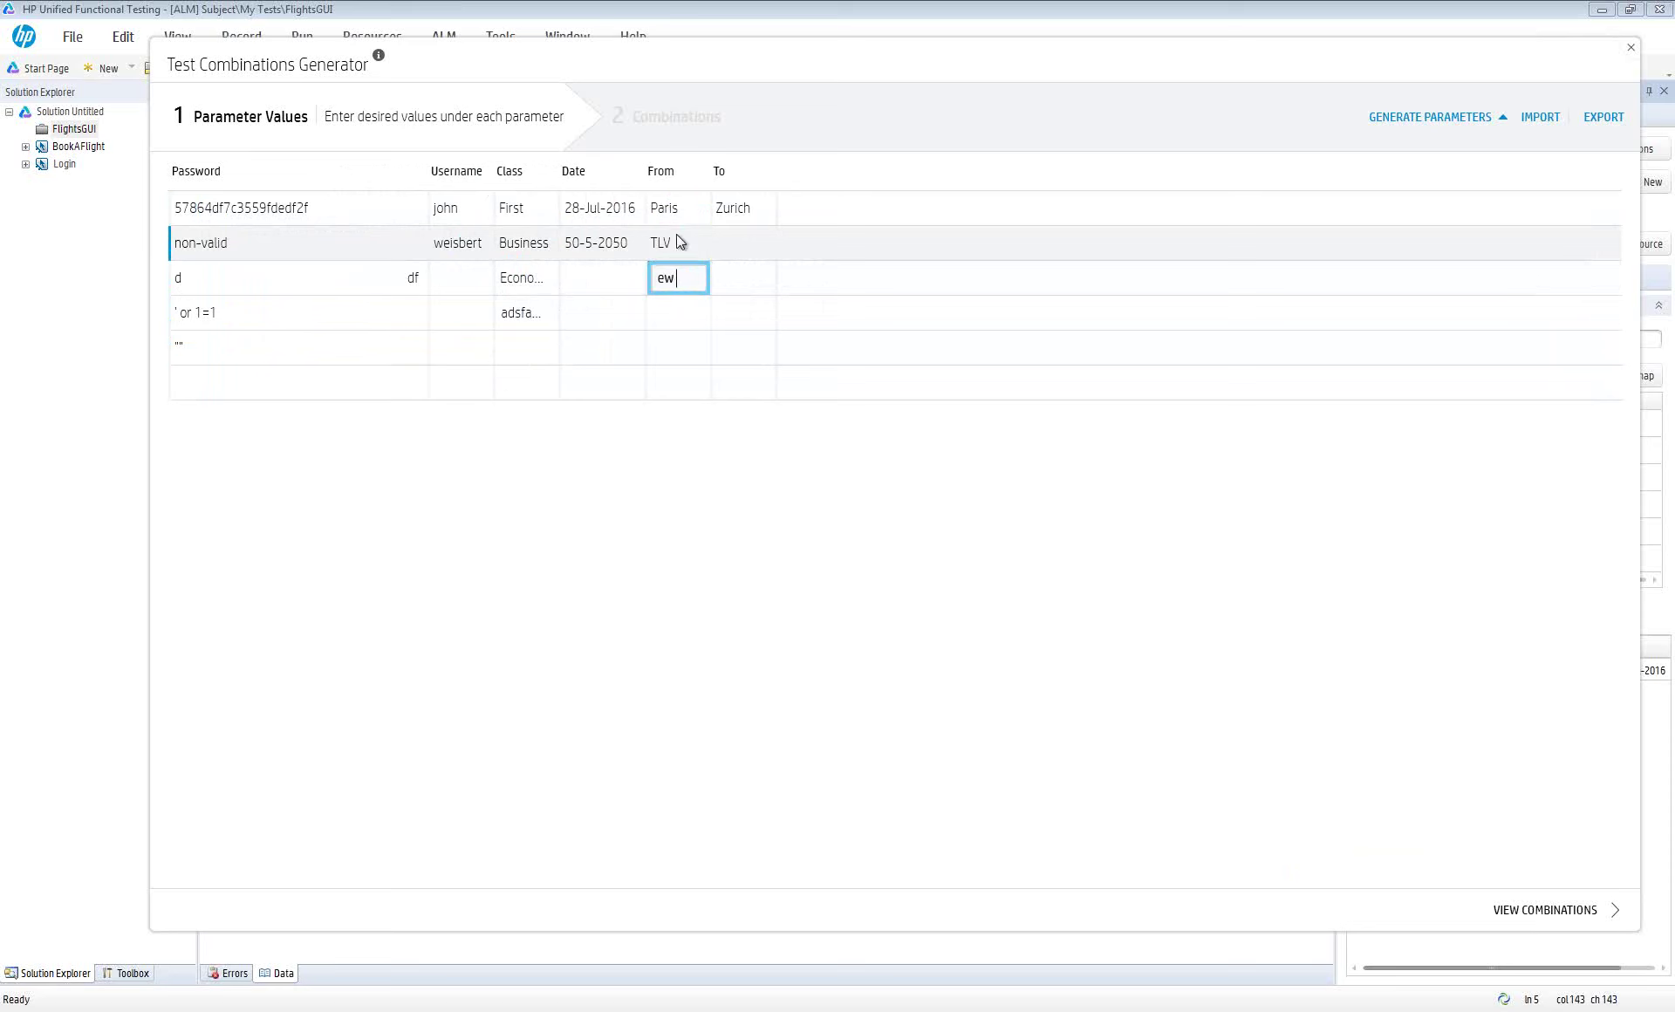
type(" York")
key("Return")
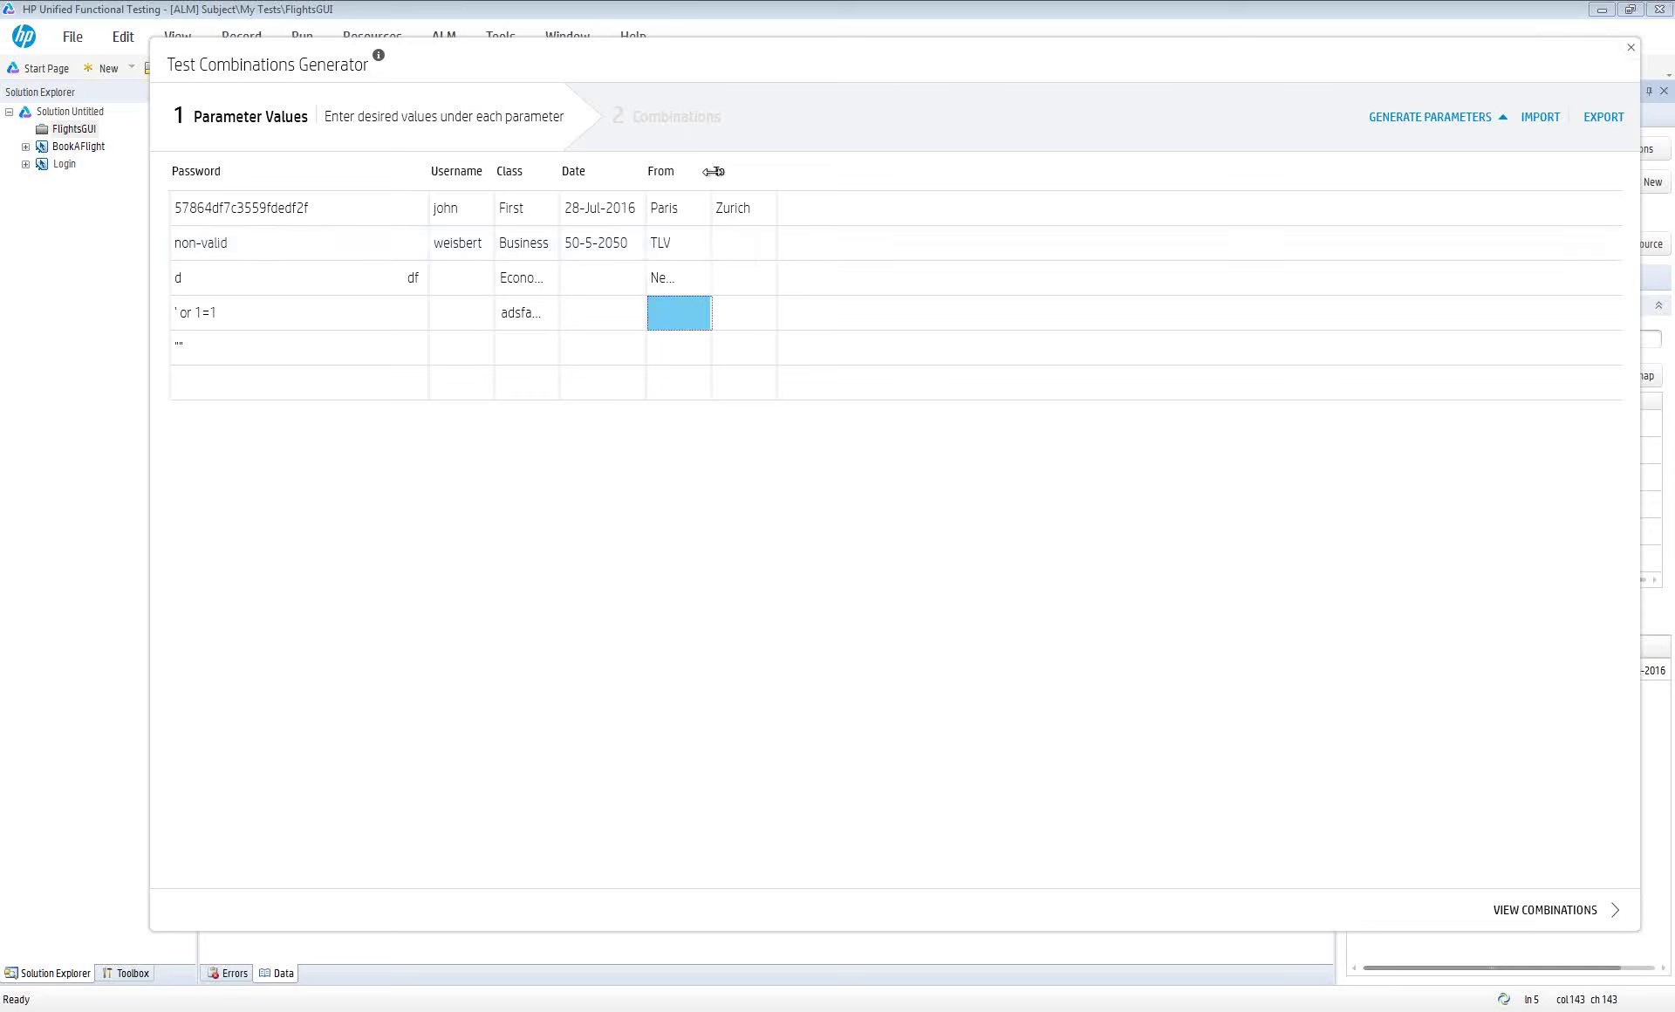
left_click(750, 243)
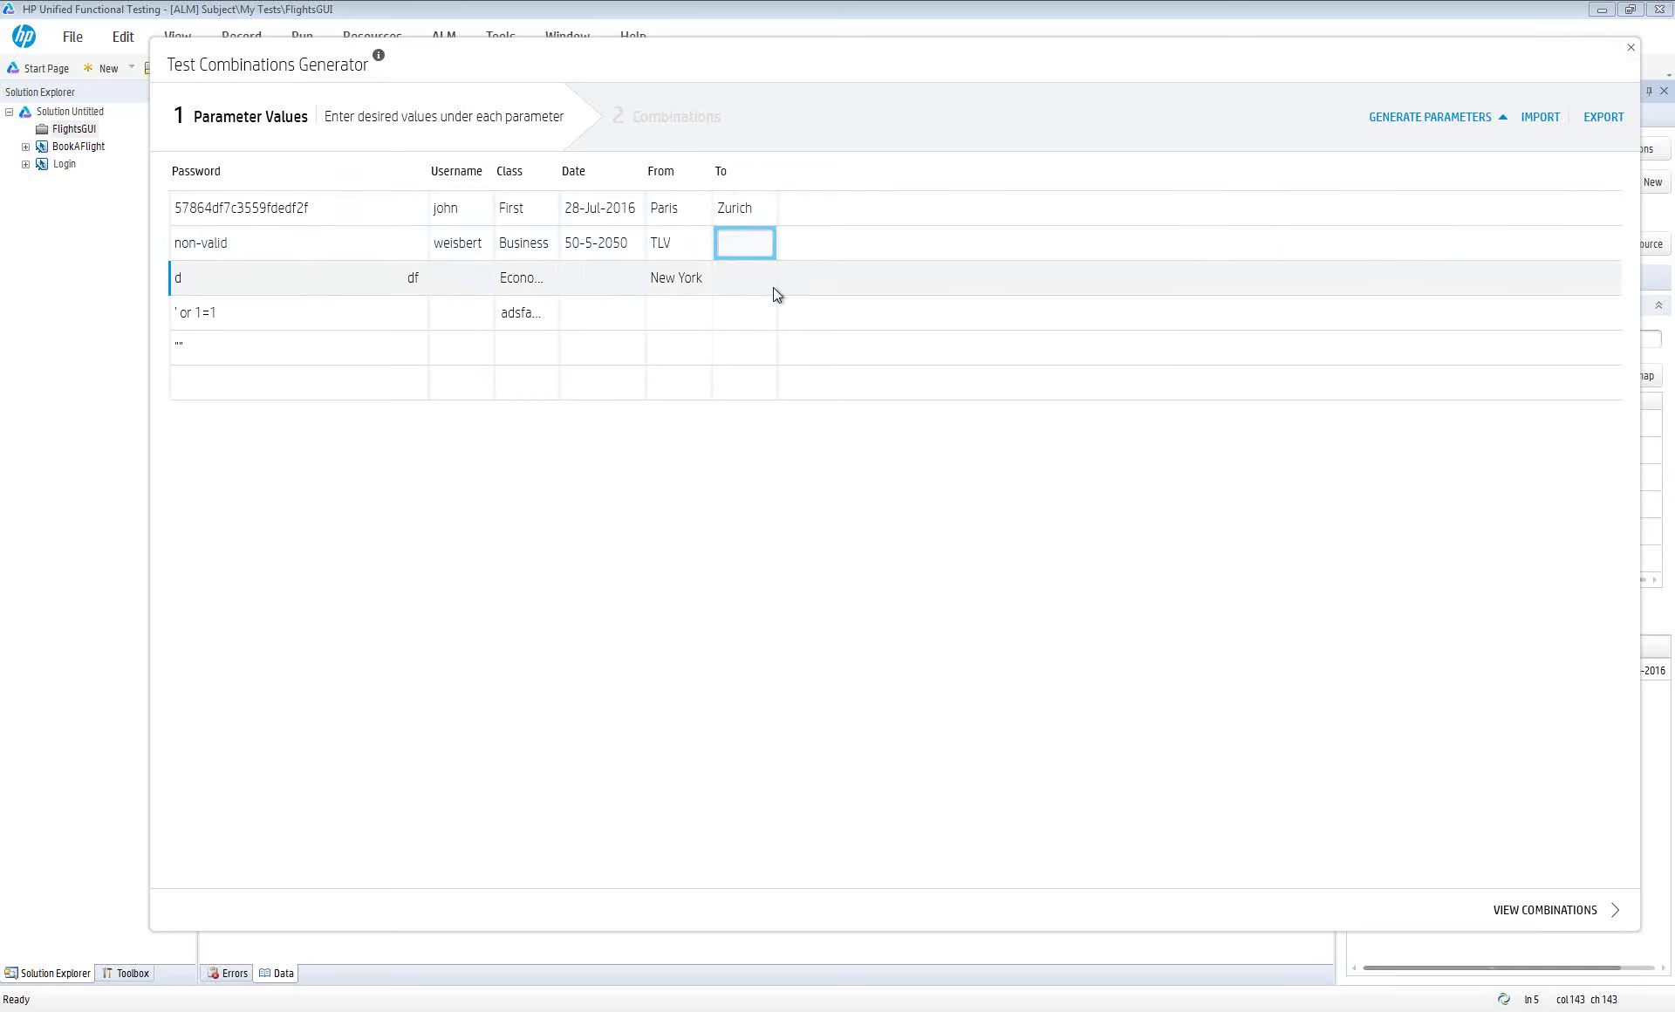
left_click(676, 317)
left_click(750, 245)
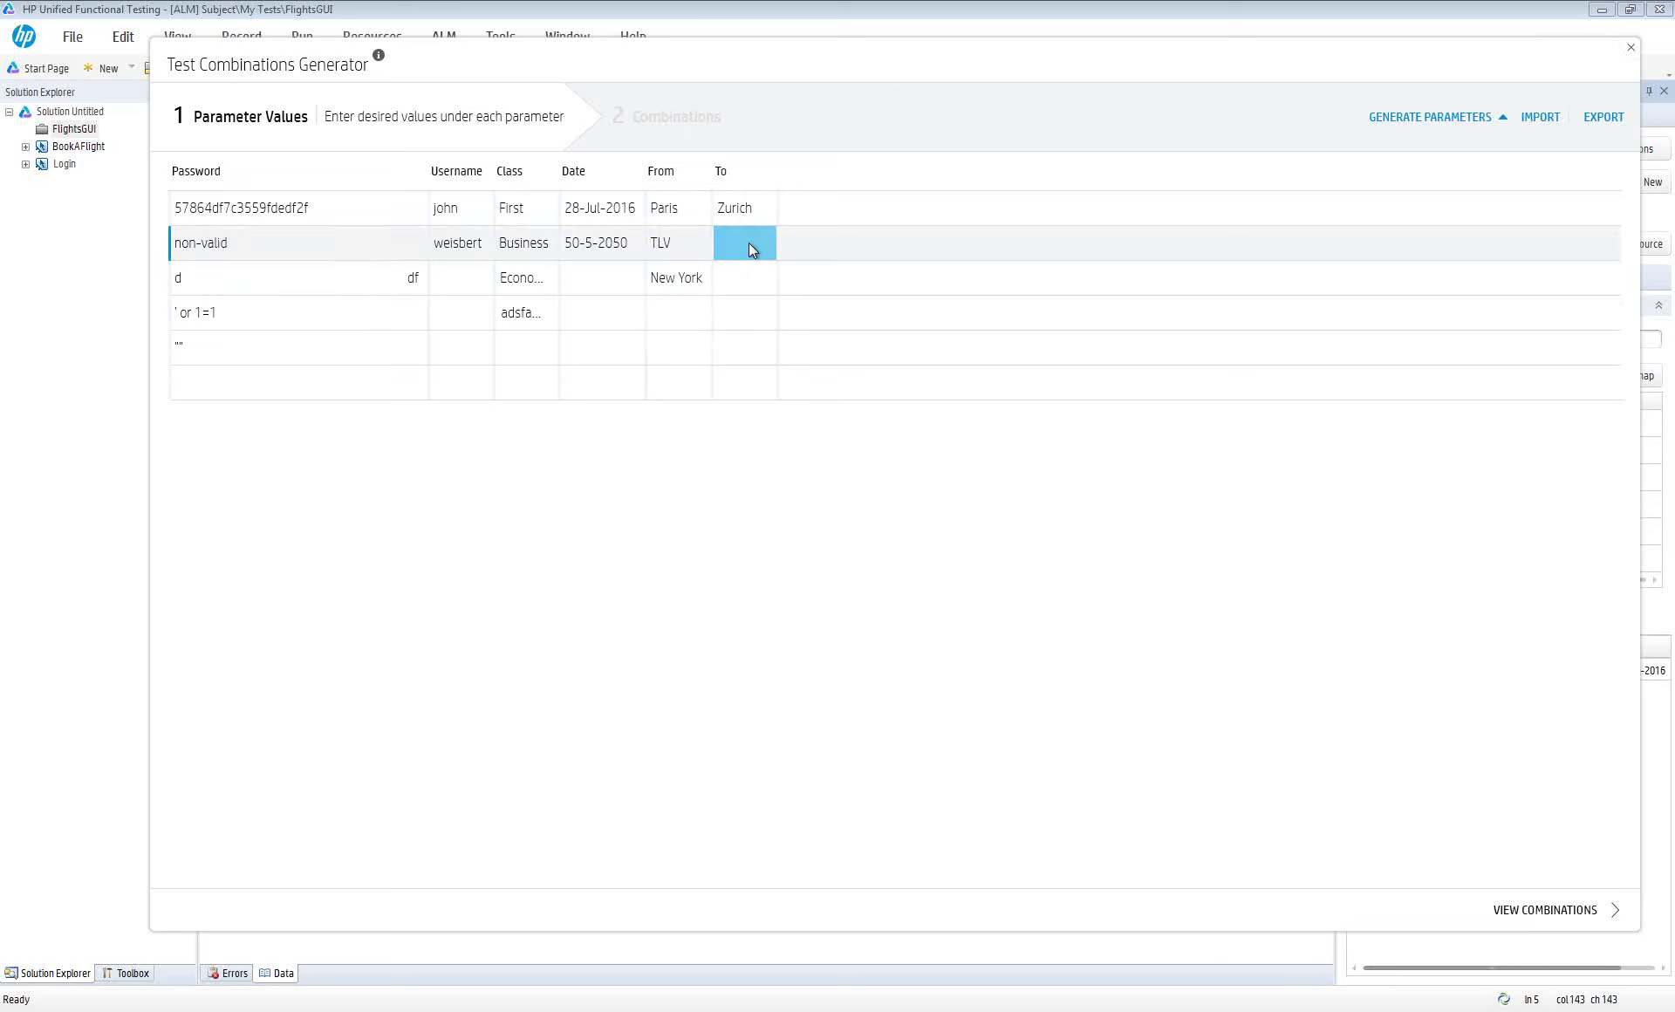
left_click(742, 253)
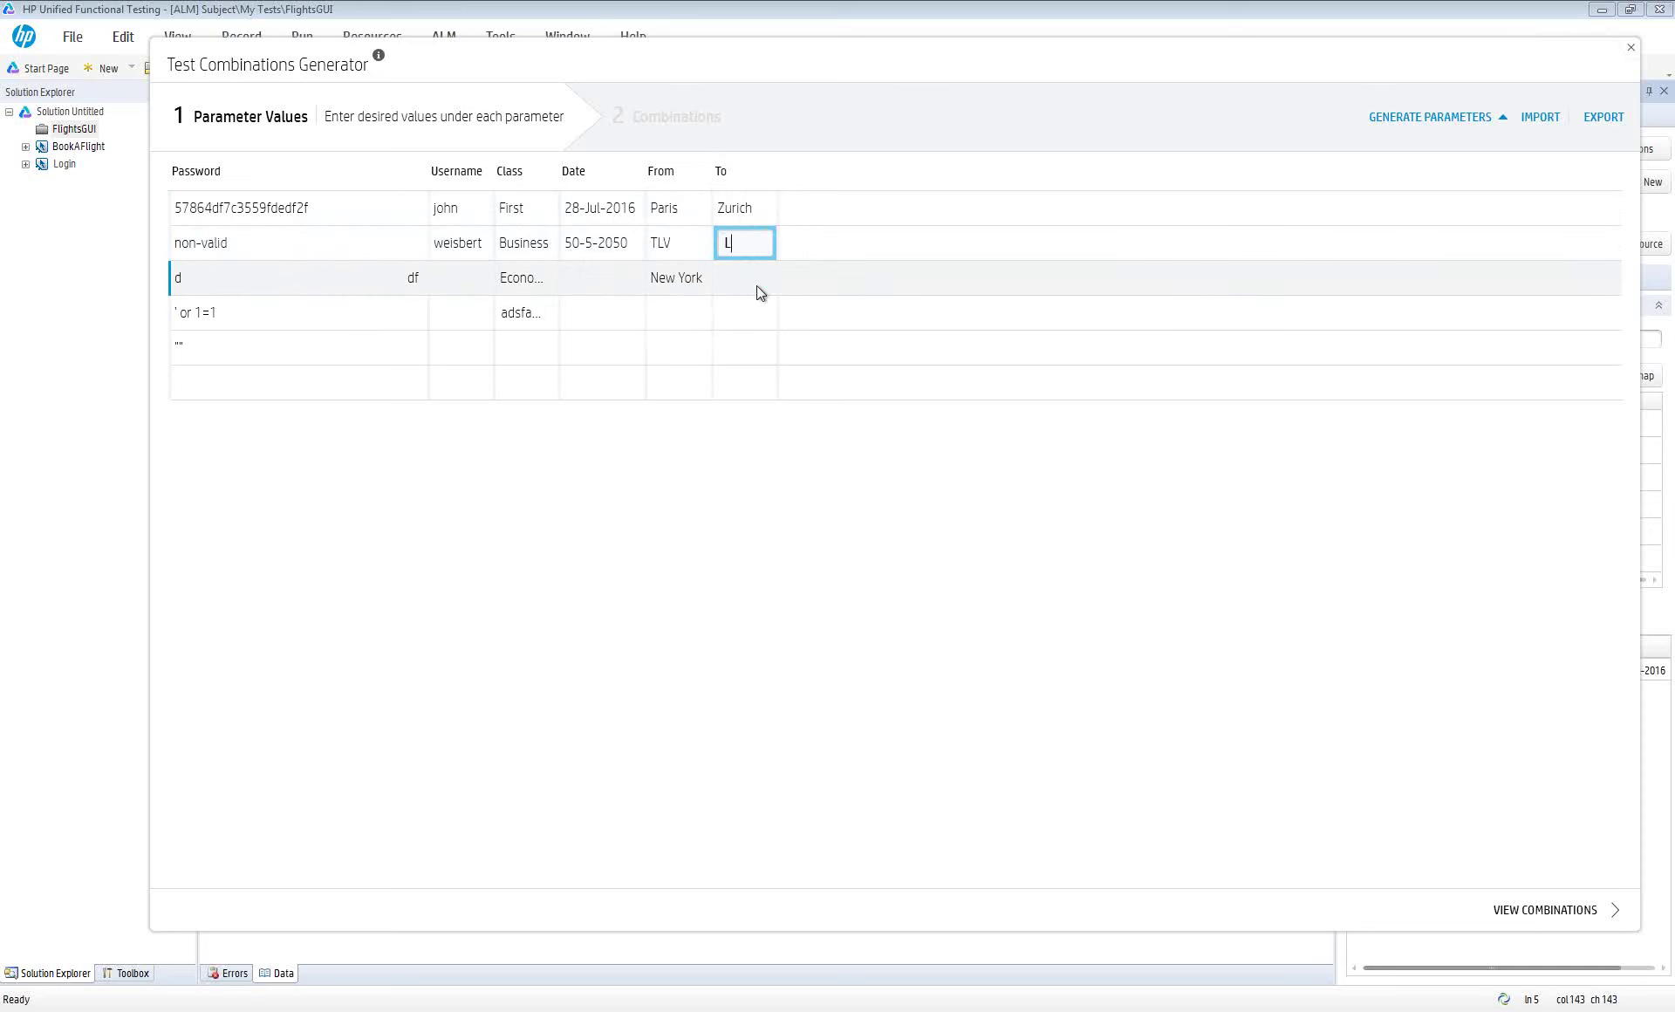
left_click(756, 285)
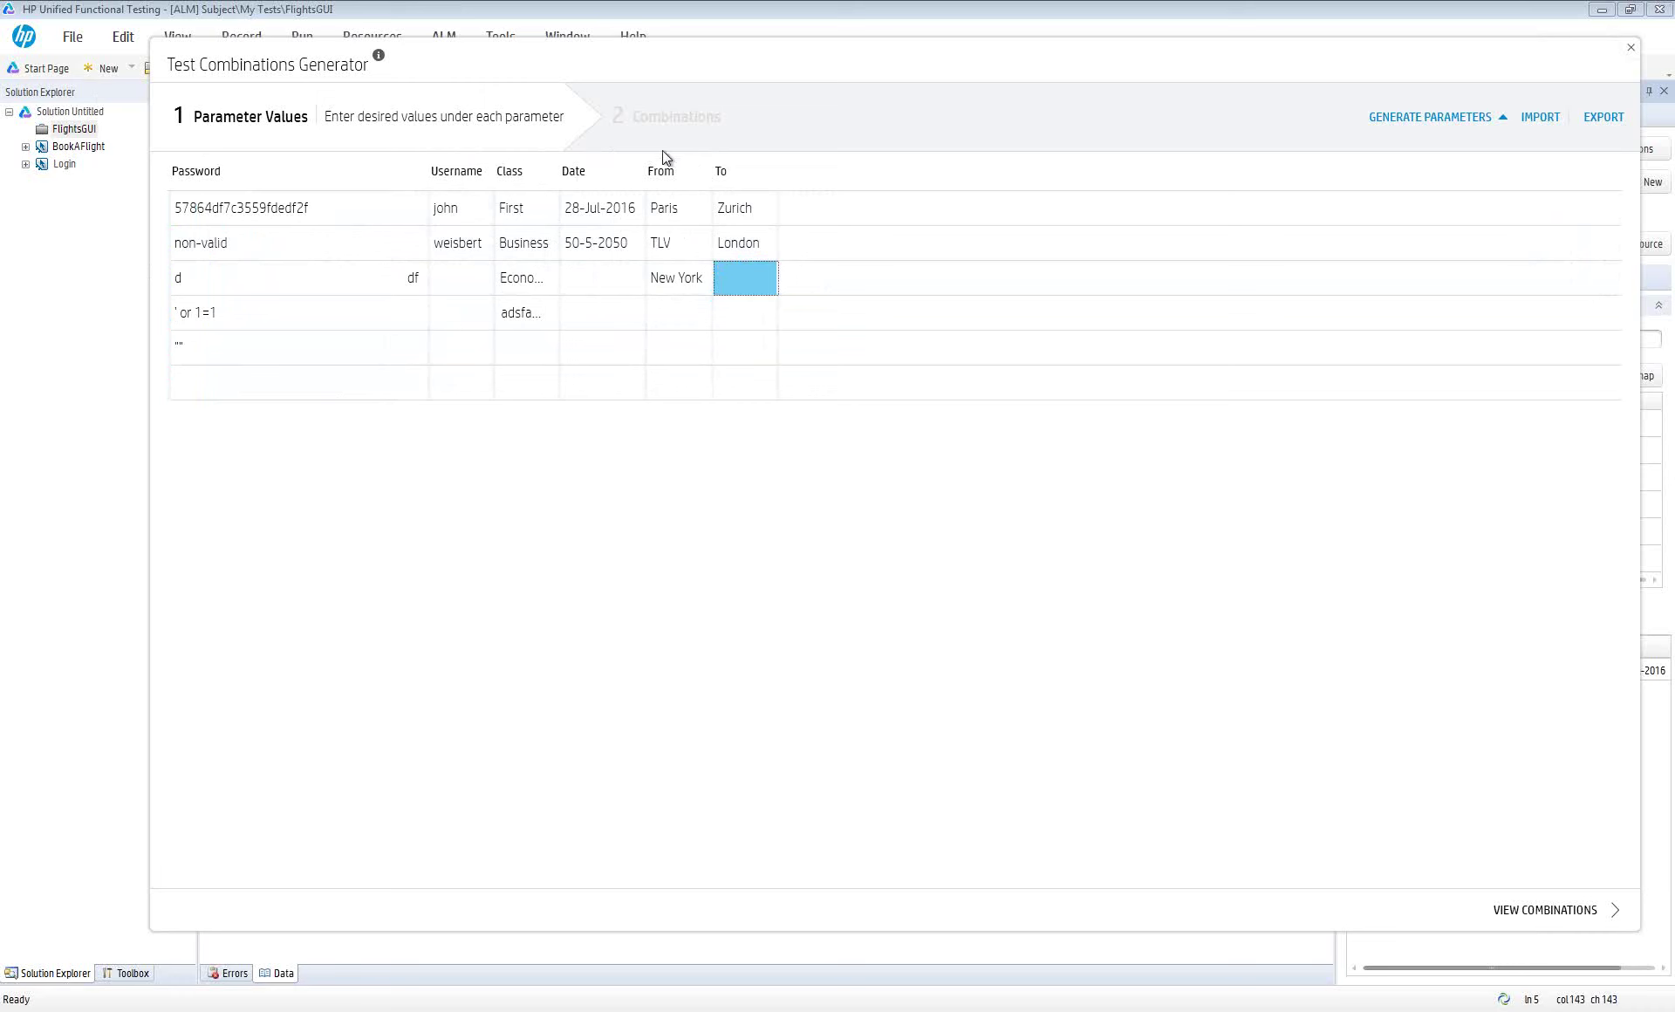
Add the first row's Password, Username, Class, Date, From and To values to the happy path
left_click(755, 242)
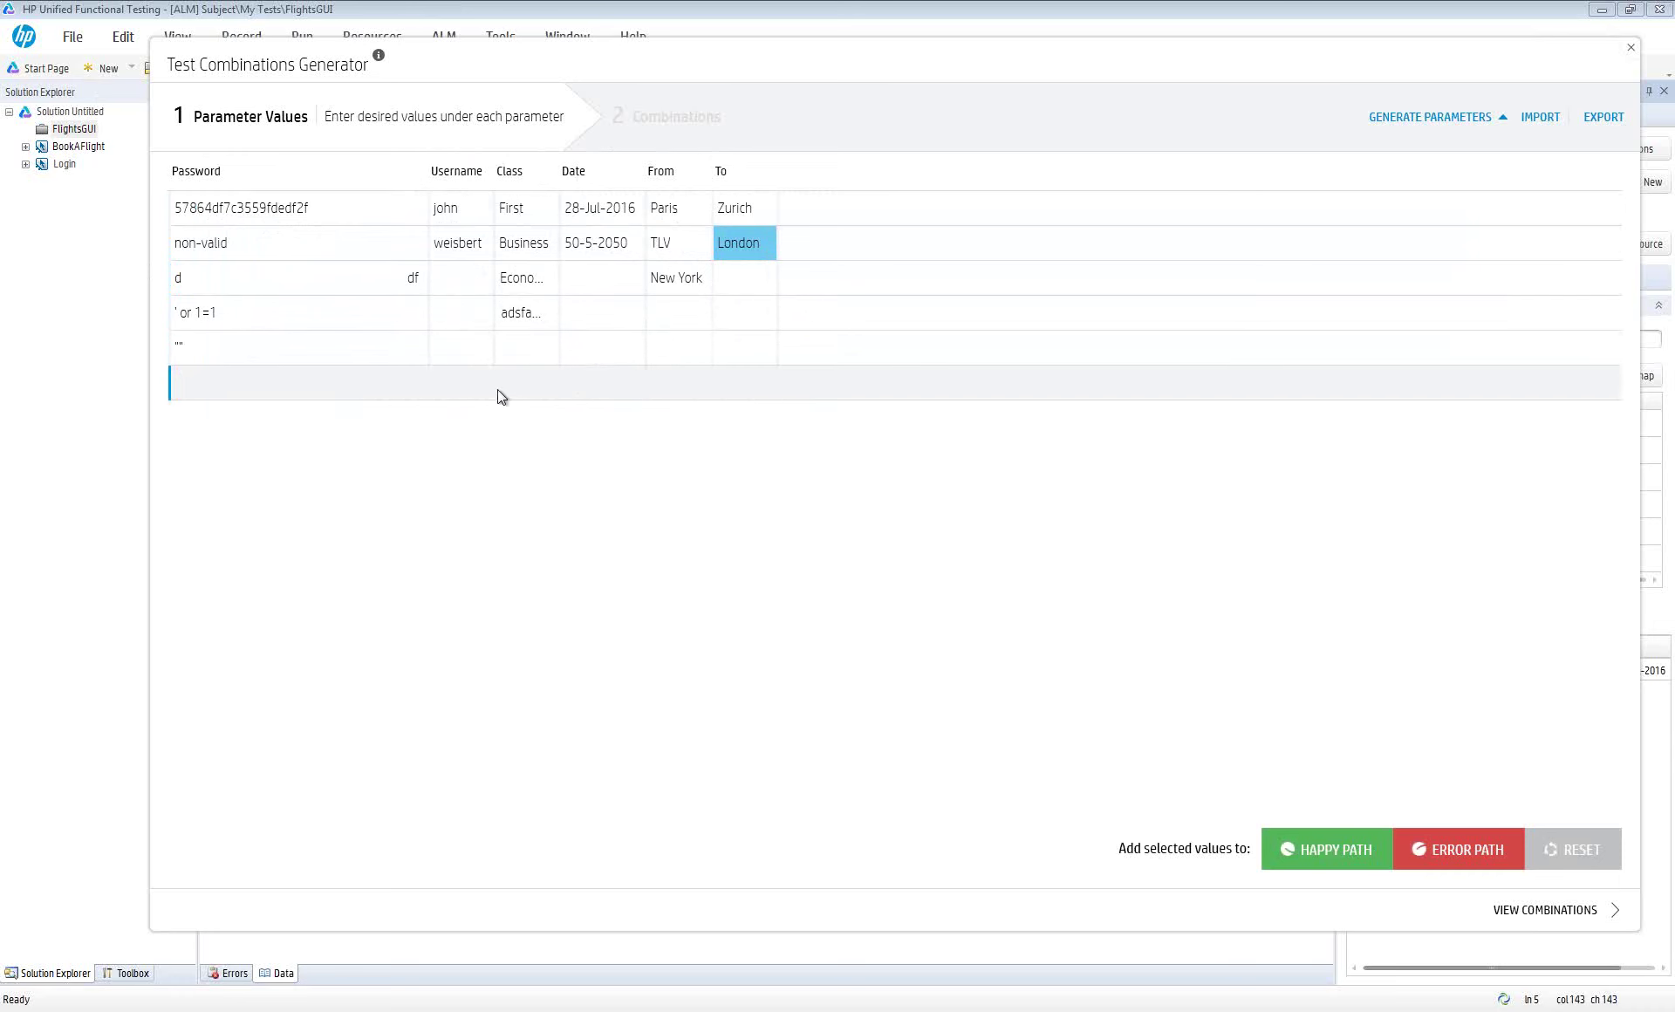
left_click(212, 244)
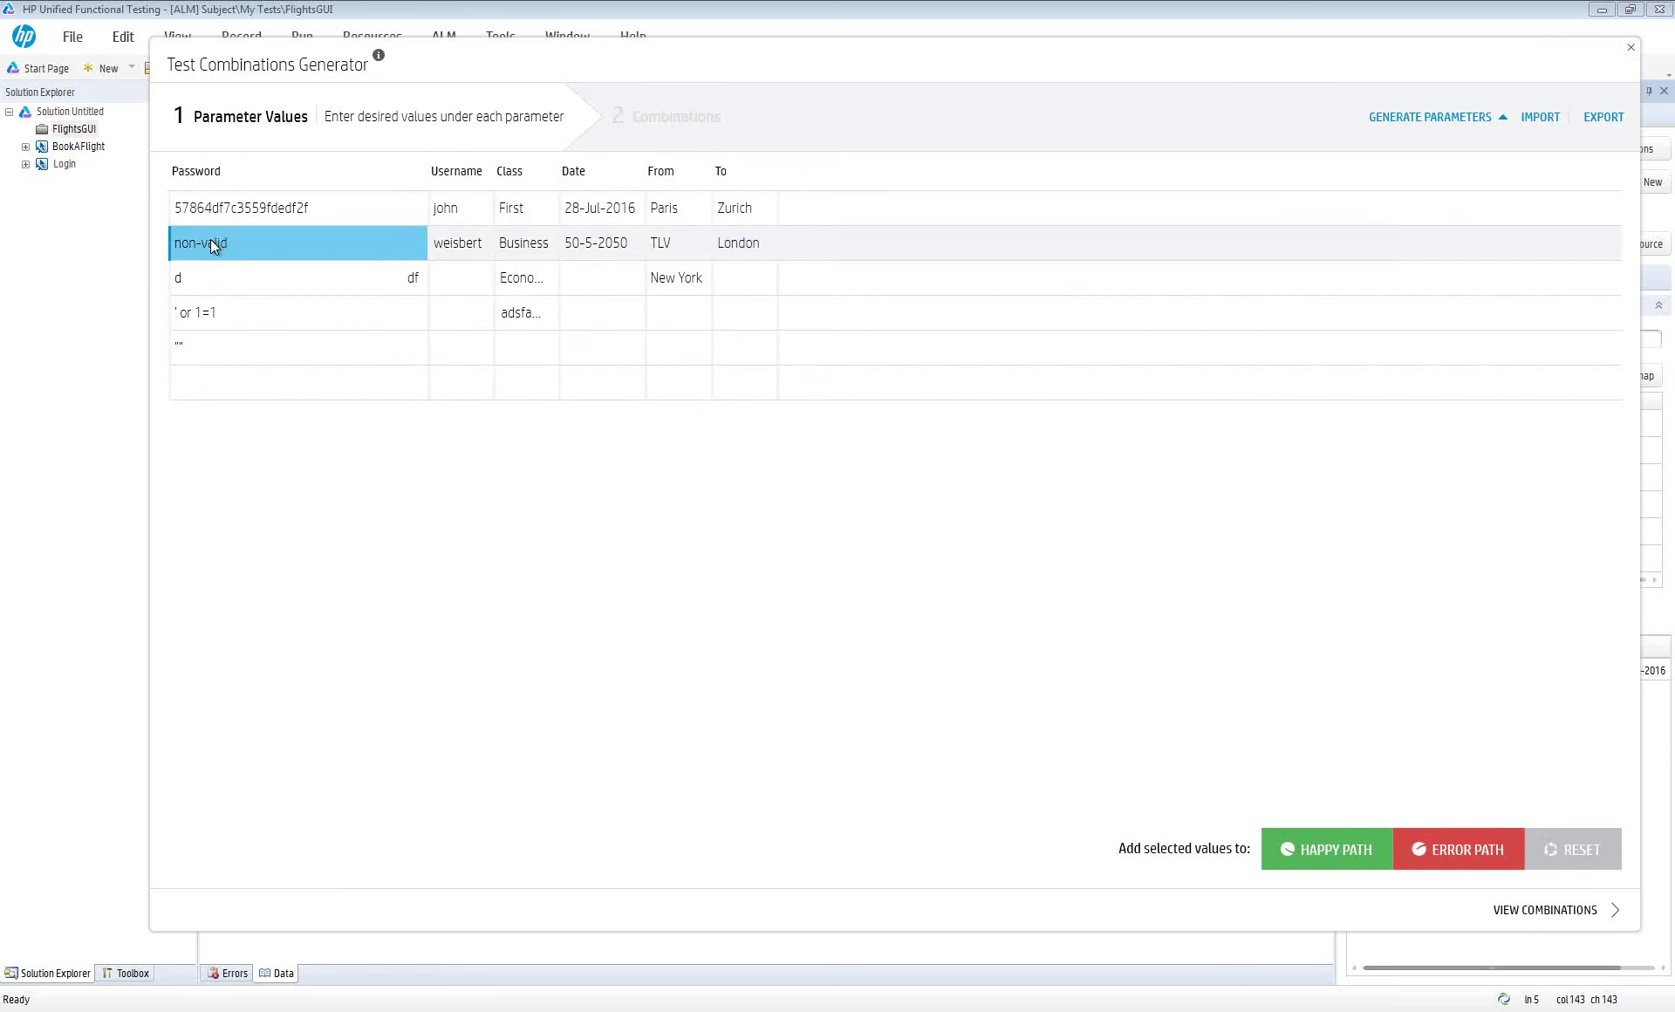
left_click(462, 244)
left_click(321, 243)
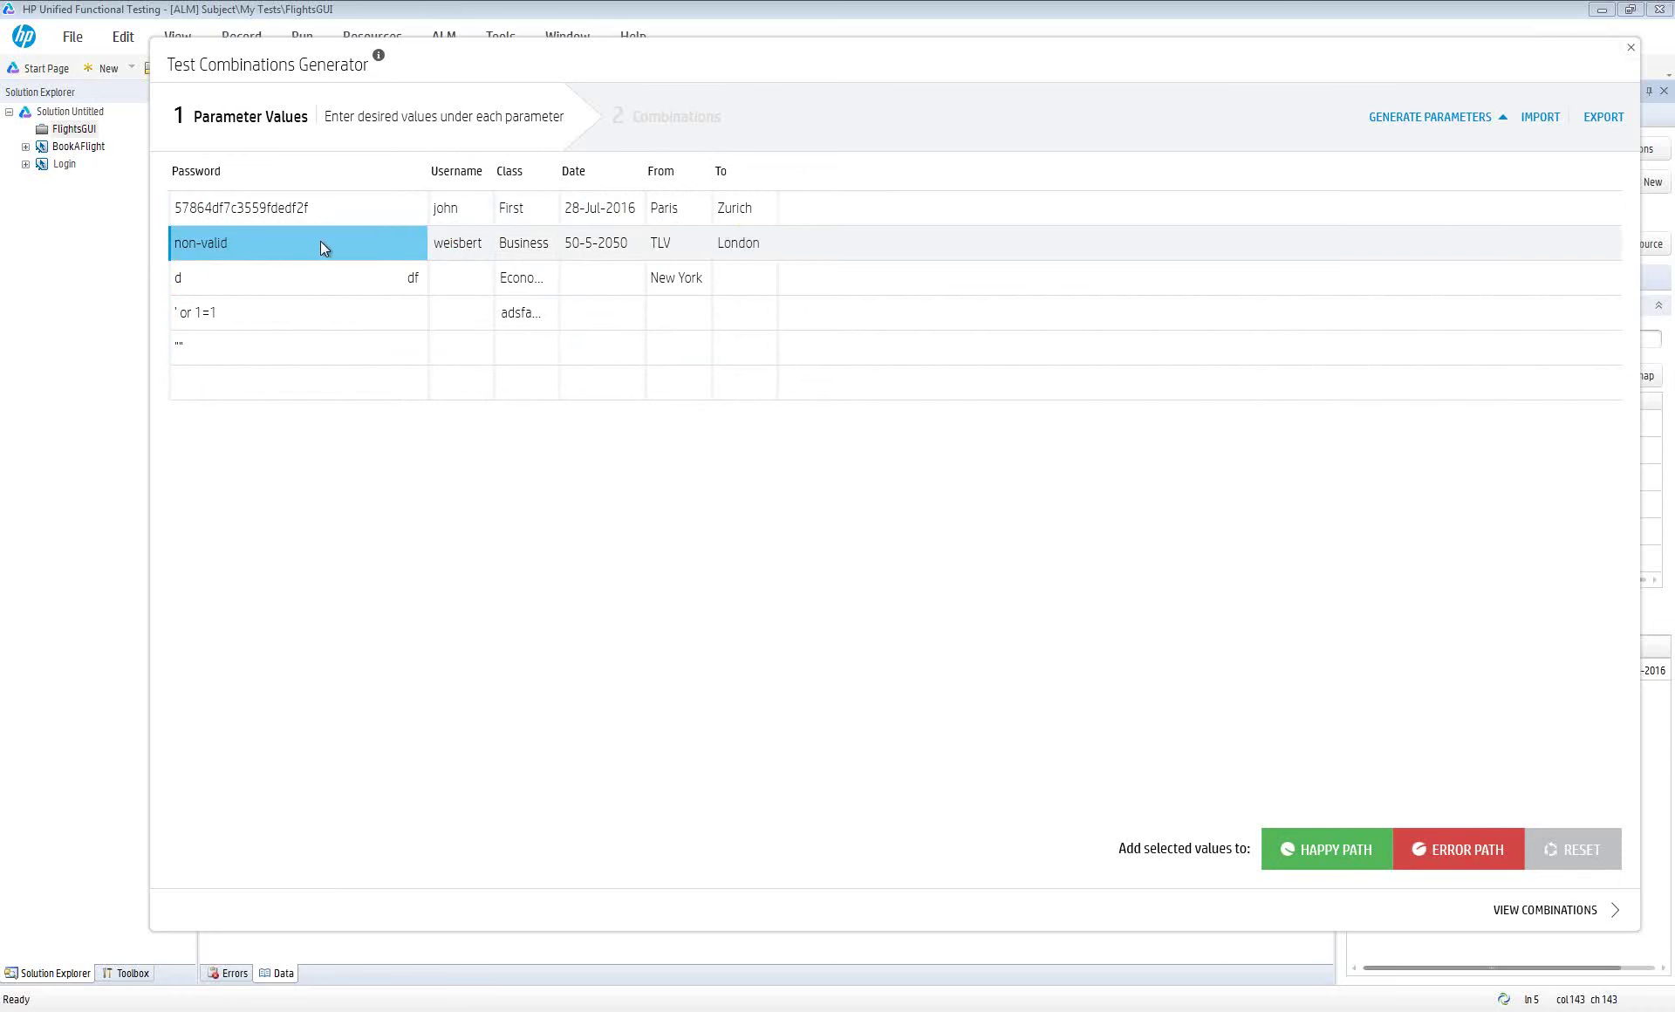
left_click(244, 207)
left_click(355, 210)
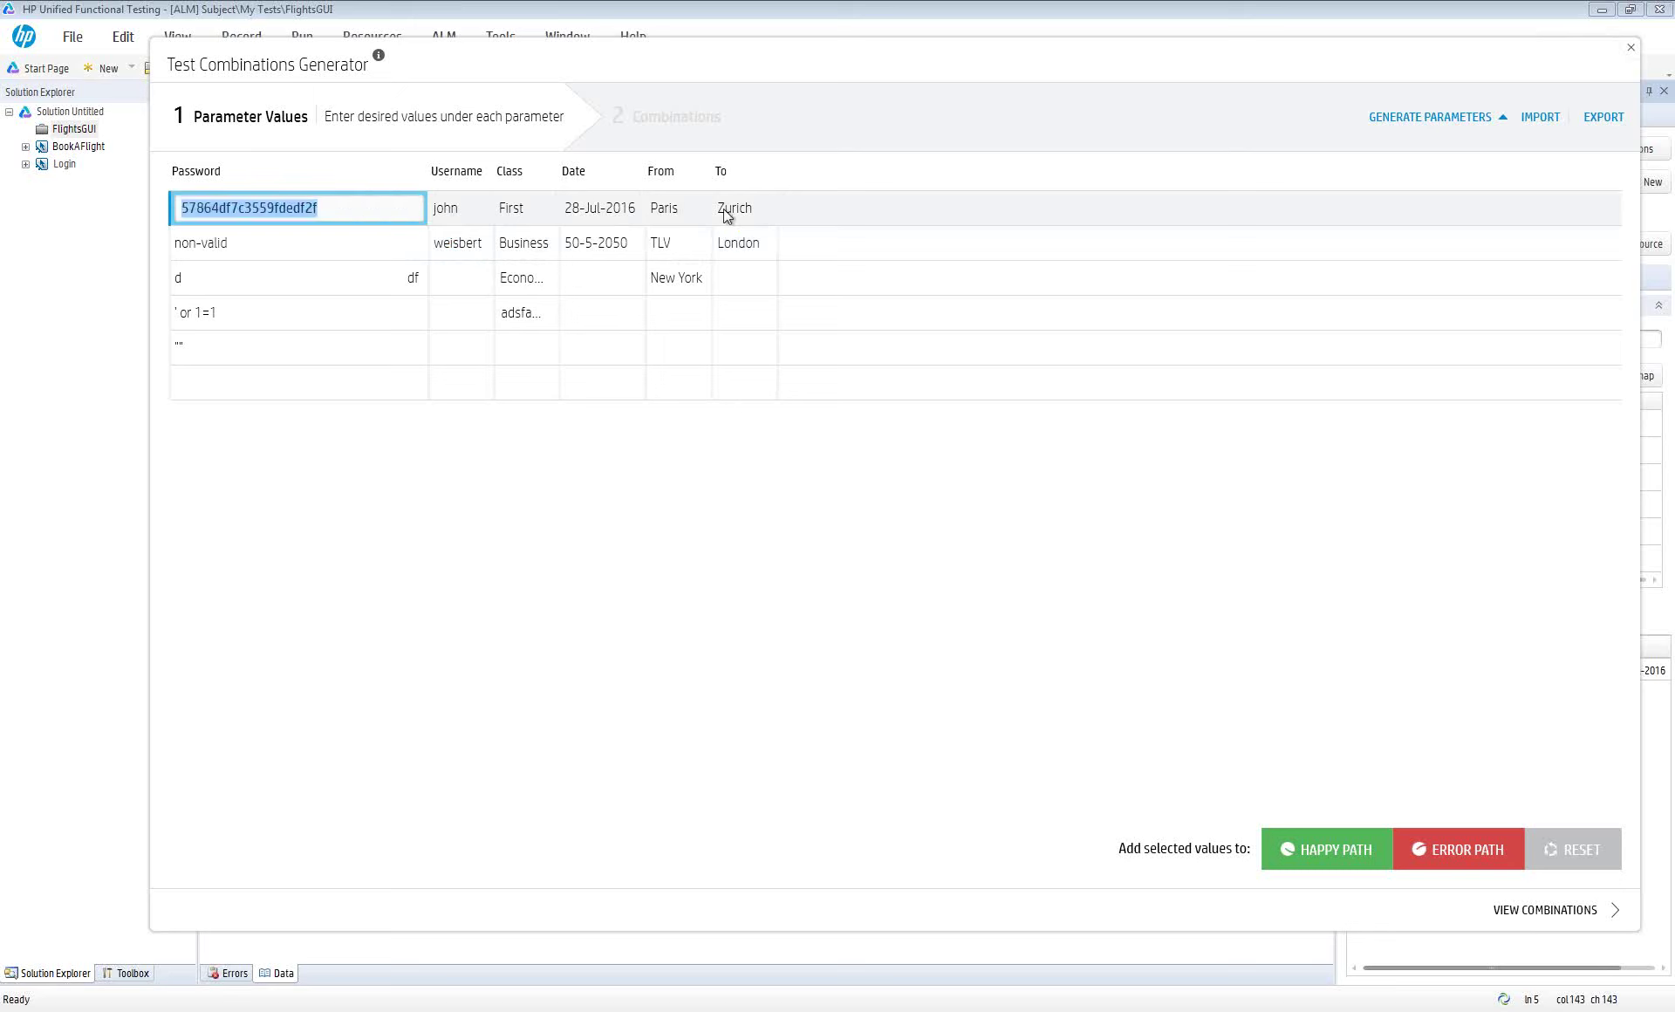
left_click(489, 213)
key("Left")
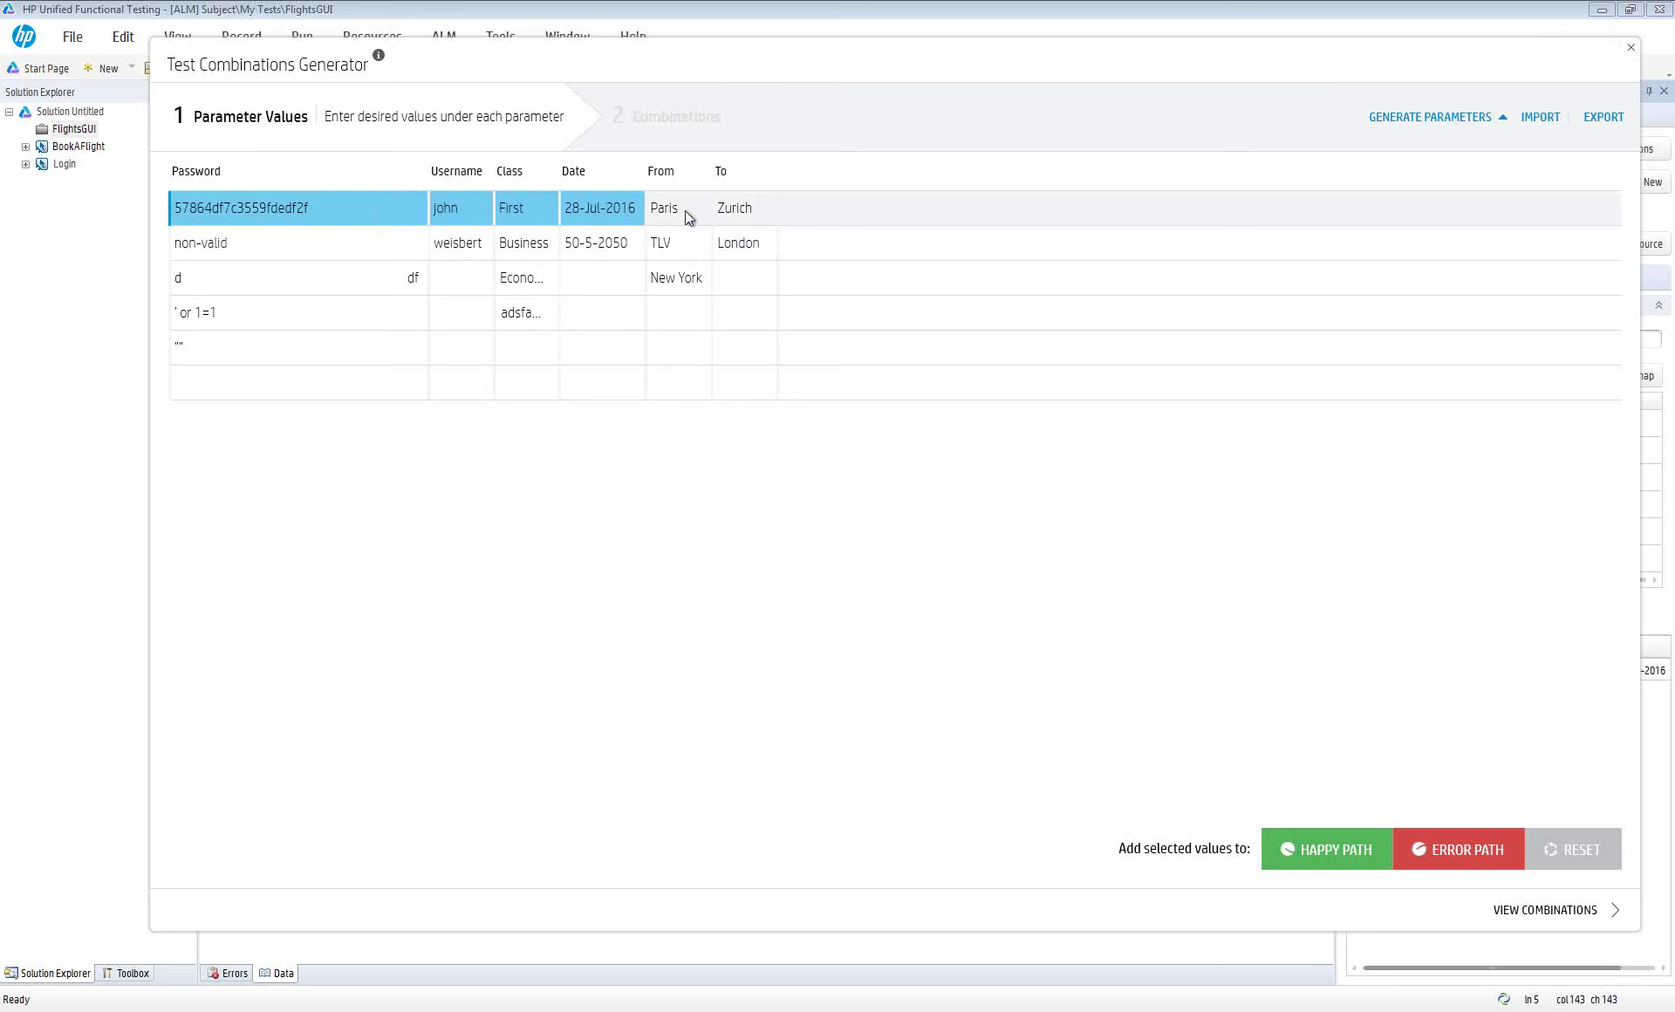
left_click(677, 212)
left_click(757, 207)
left_click(1337, 846)
Add the second row's Password, Date (50-5-2050) and From (TLV) values to the error path
left_click(349, 249)
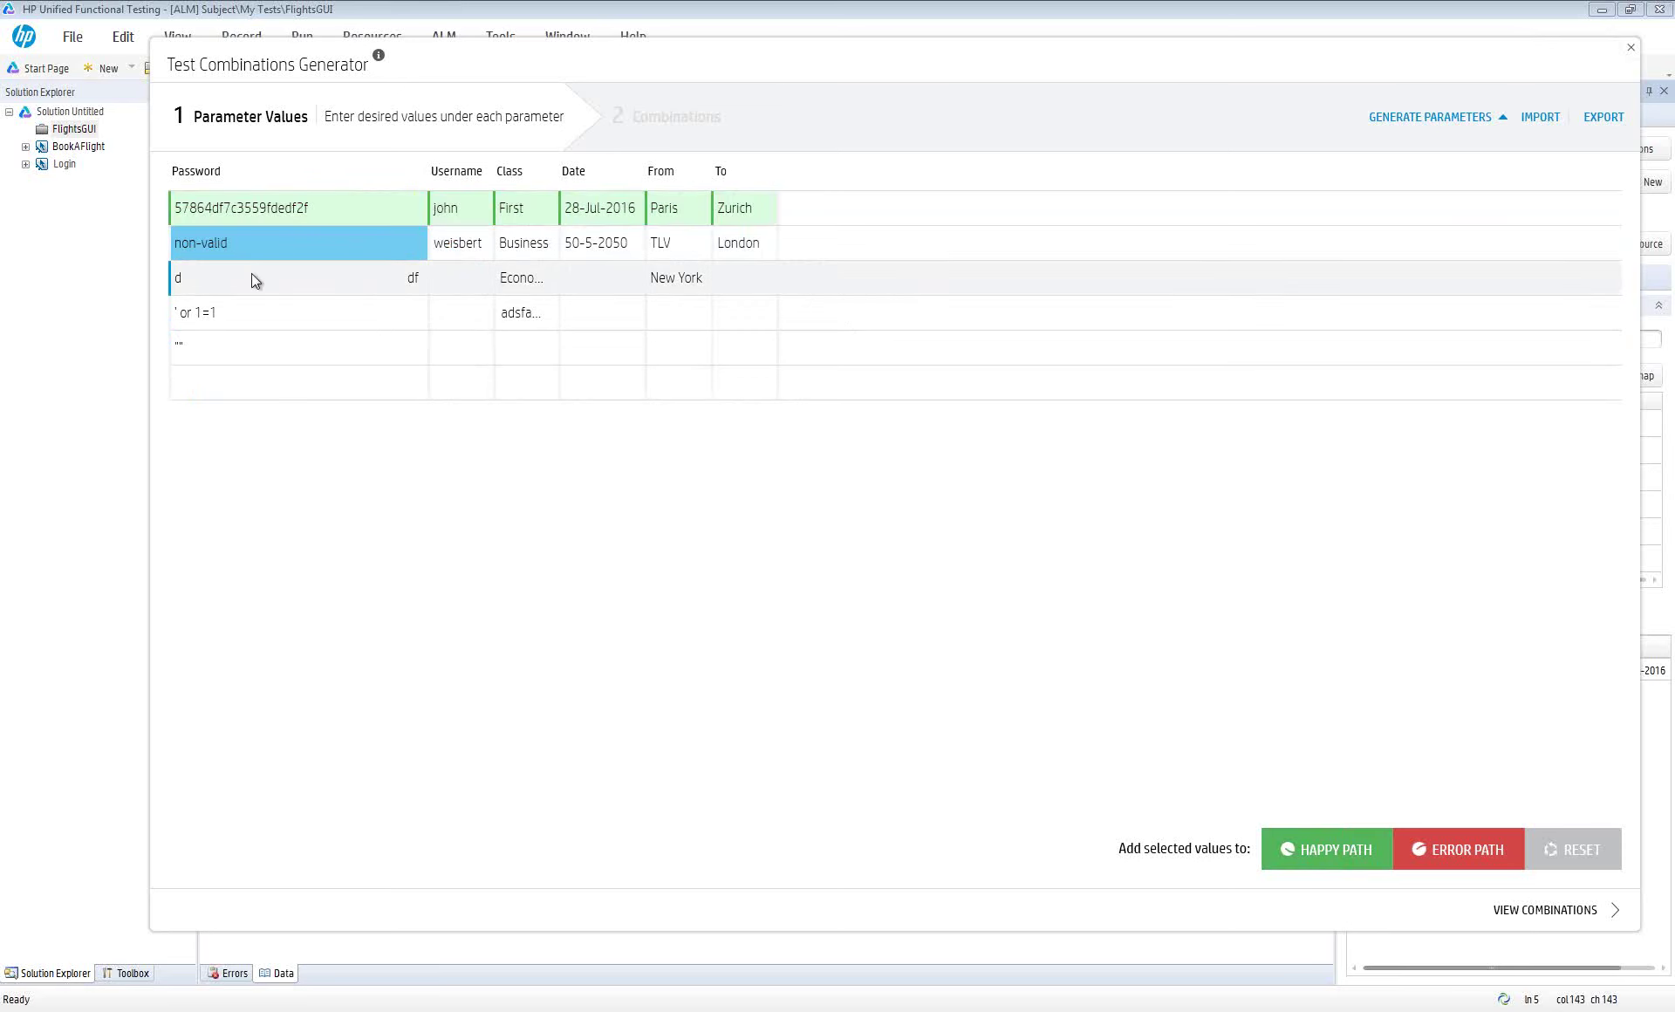
left_click(632, 245)
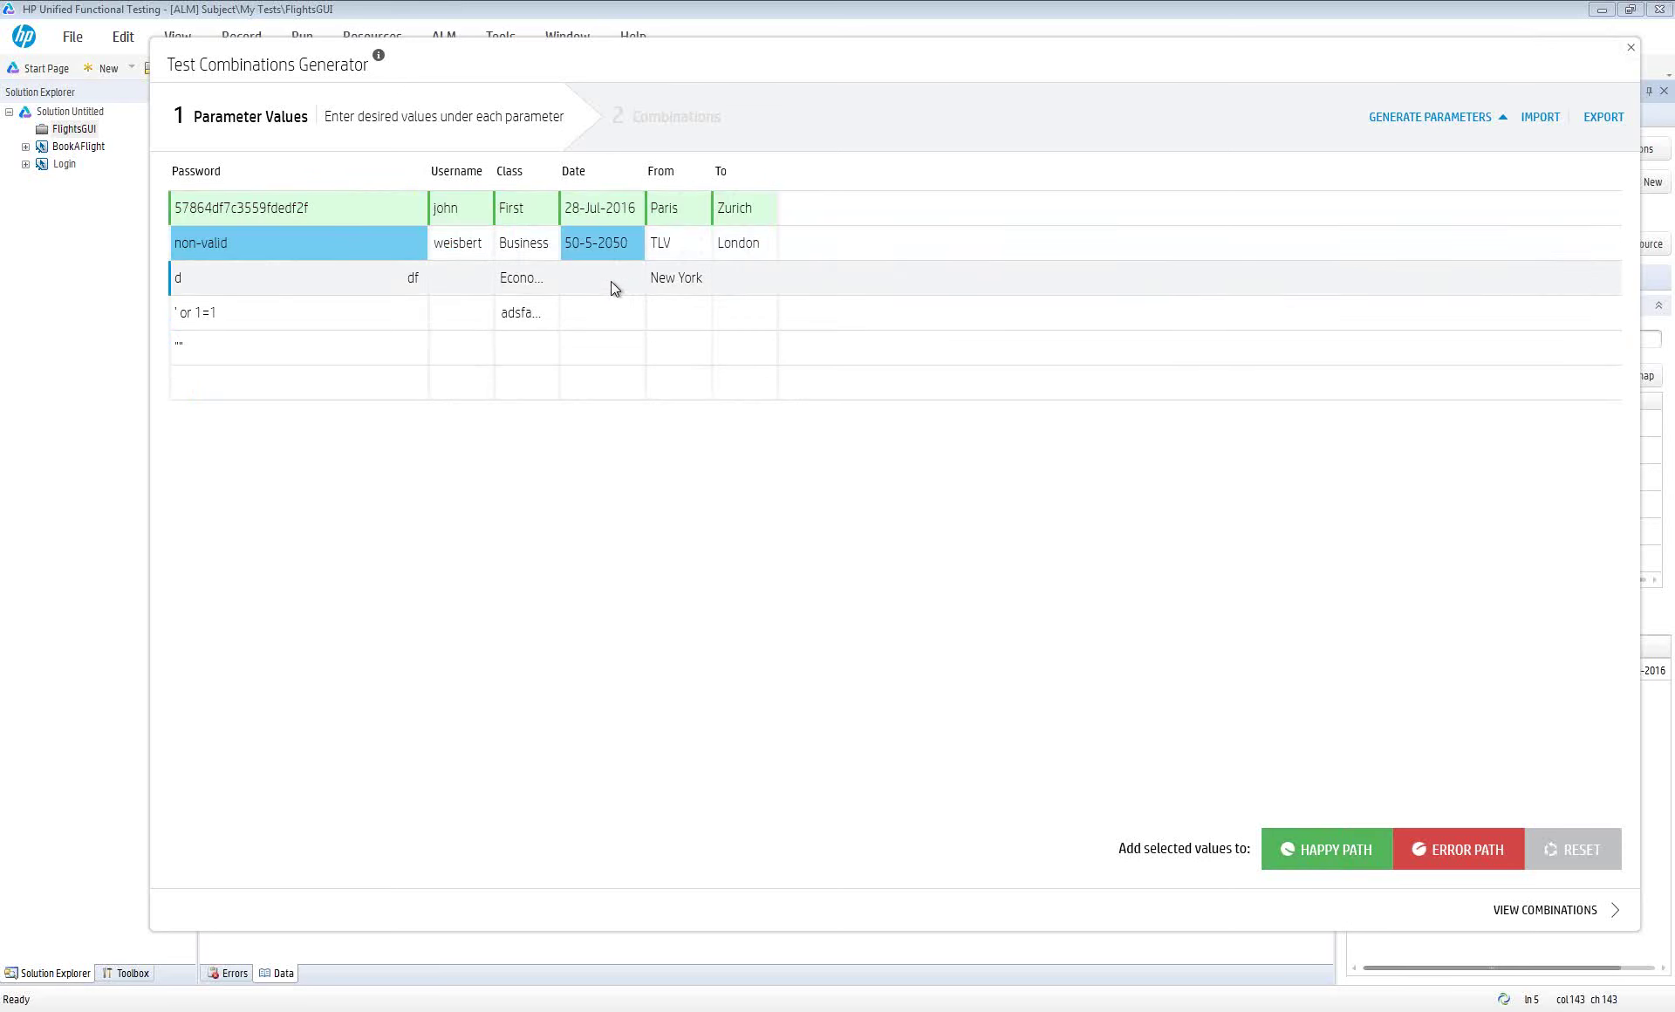
left_click(737, 214)
left_click(741, 242)
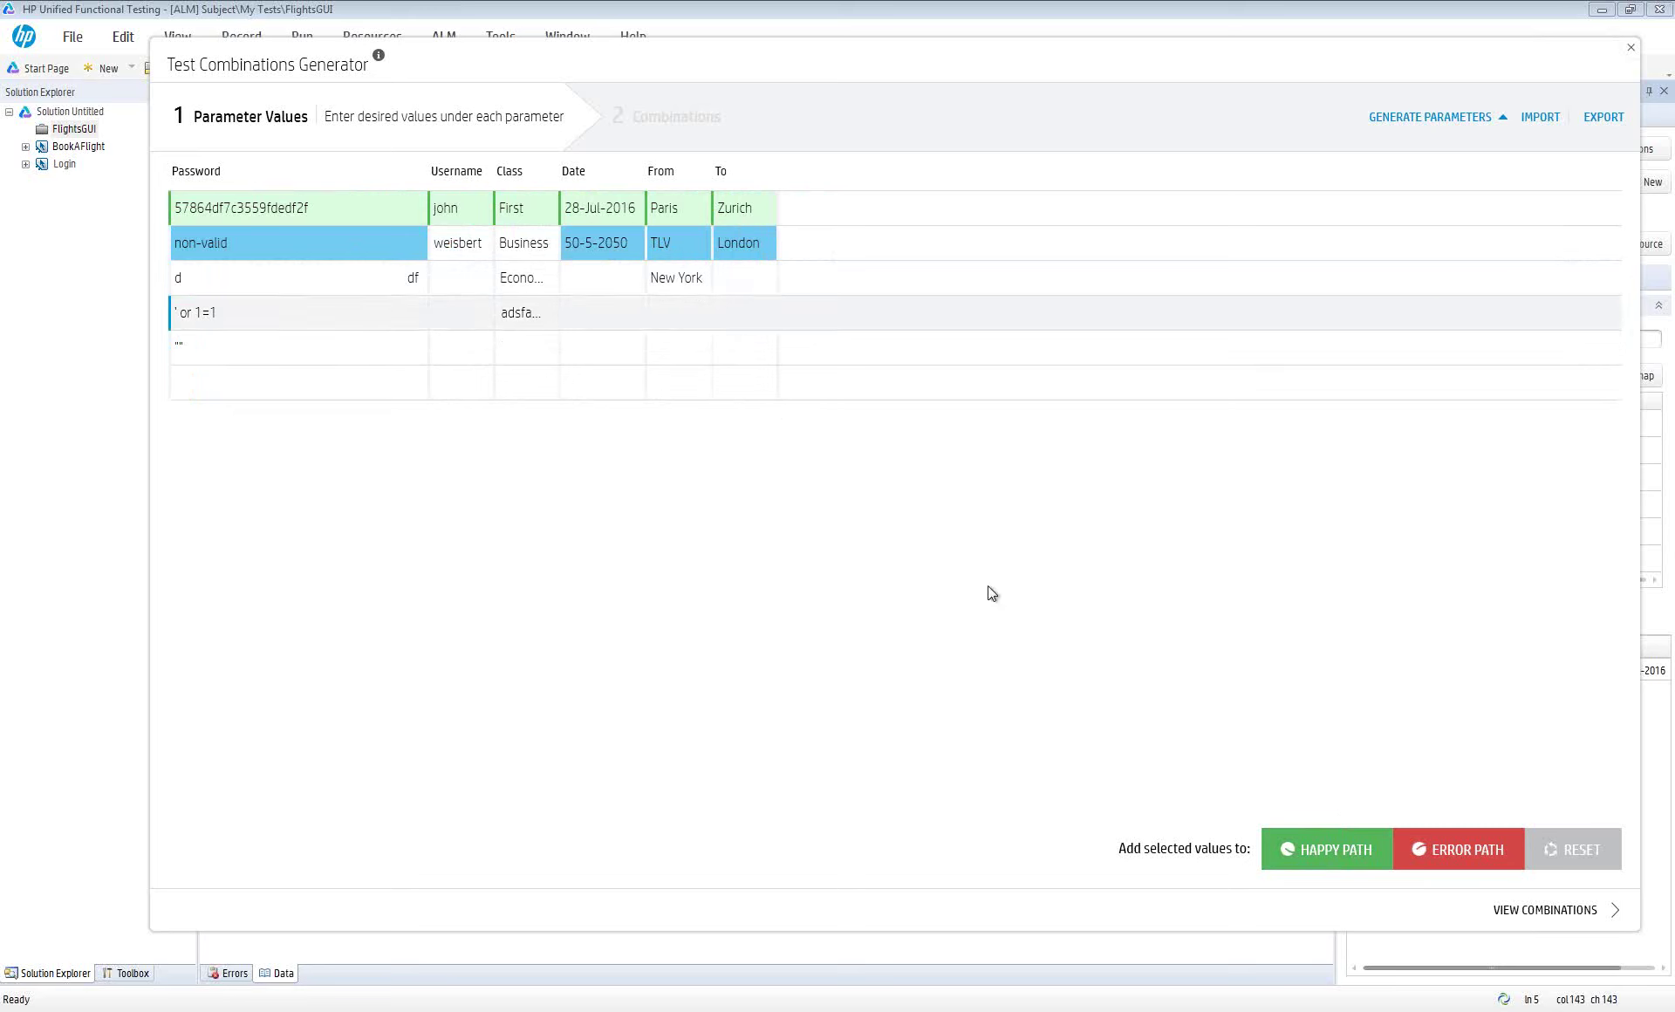
left_click(737, 244)
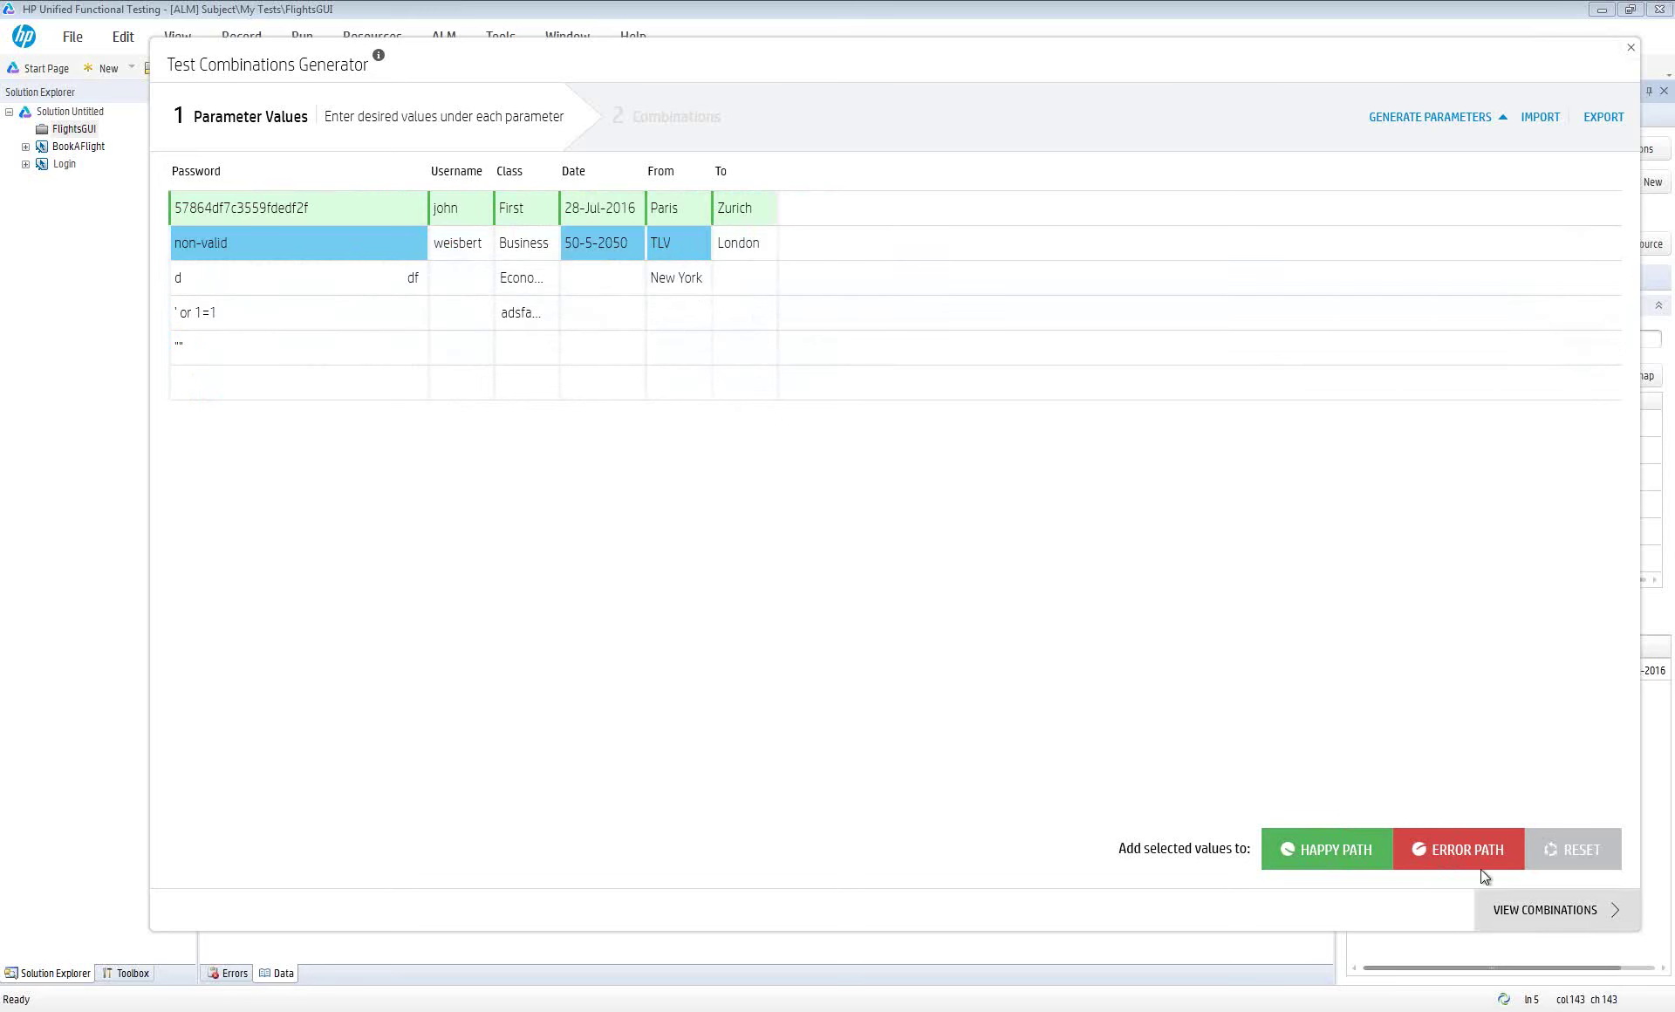
left_click(1467, 855)
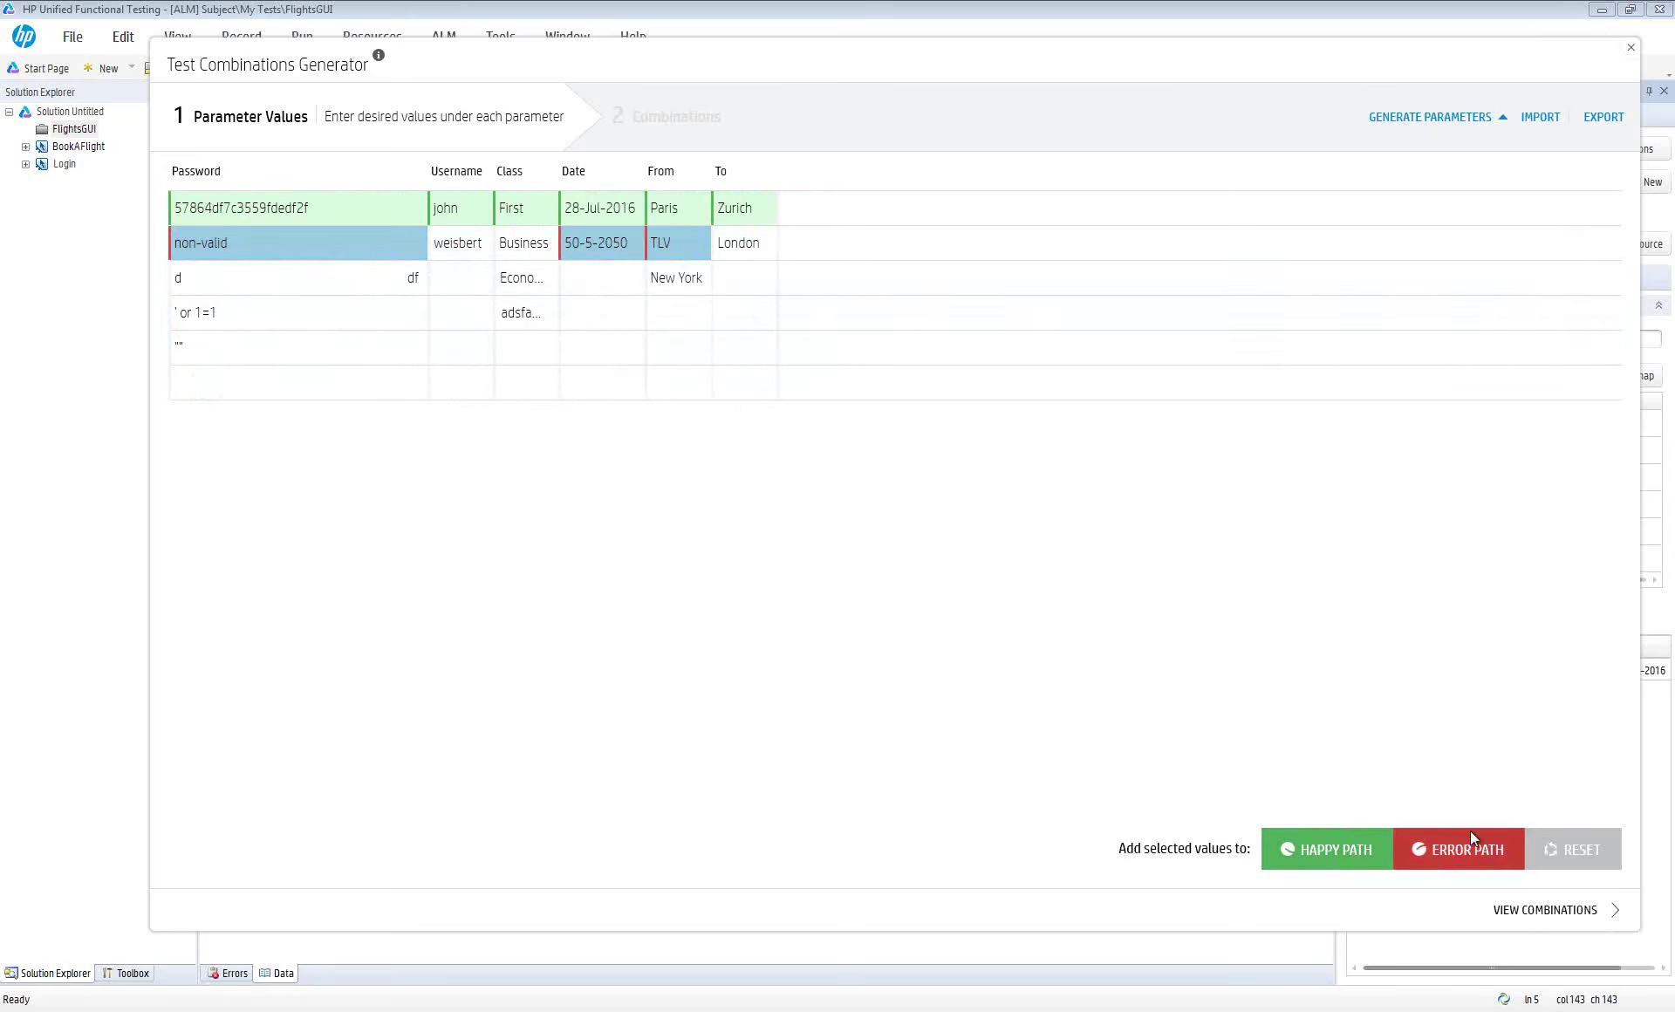
left_click(527, 307)
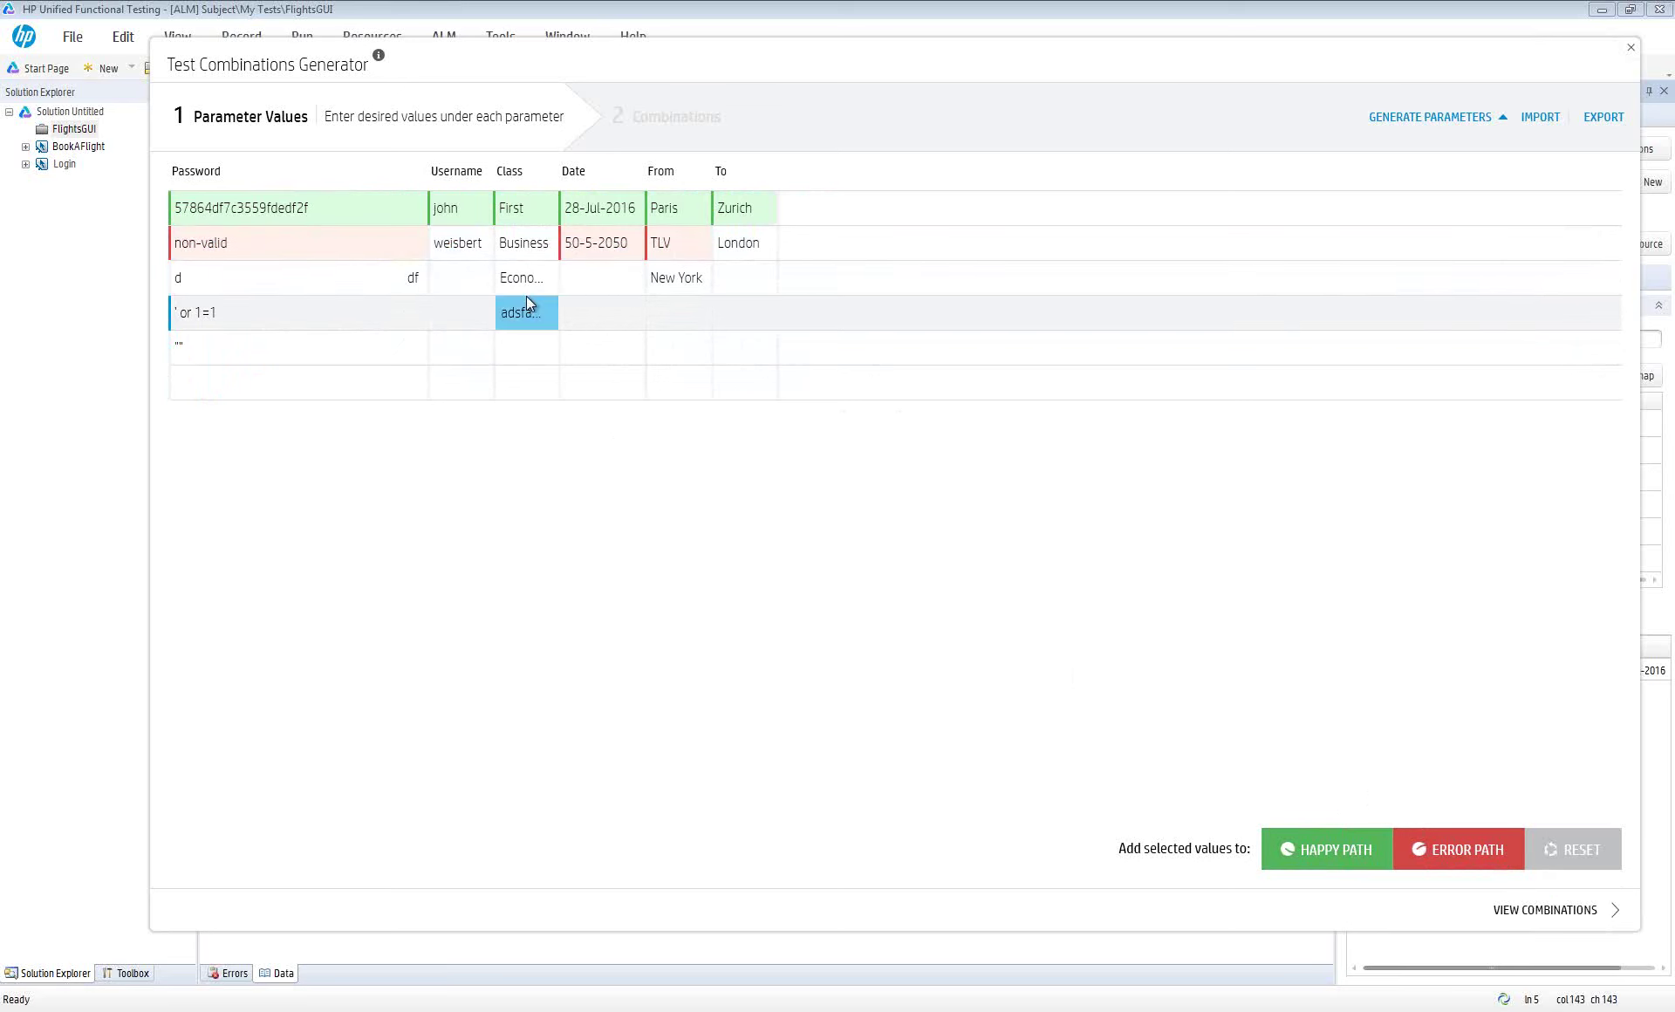
View the generated combinations, checking both the permutations and the error paths
left_click(1561, 913)
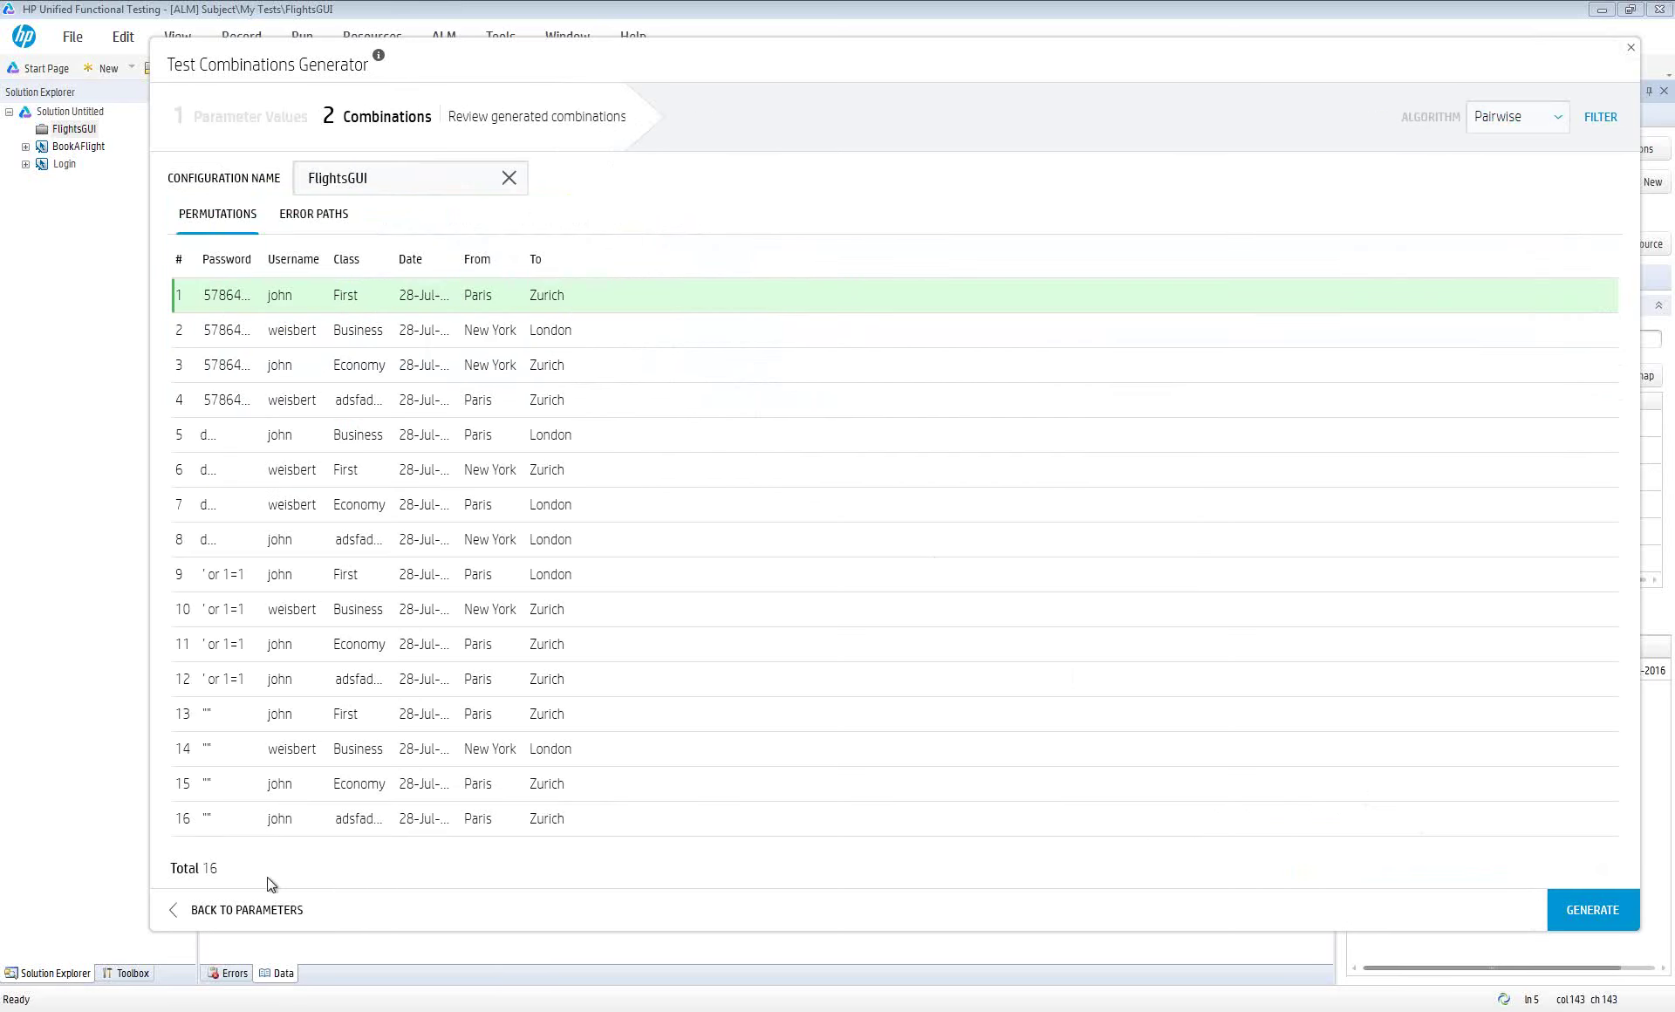
left_click(303, 220)
left_click(223, 220)
Compare the permutations of the Linear algorithm with those of Pairwise, leaving the algorithm on Pairwise
left_click(1523, 119)
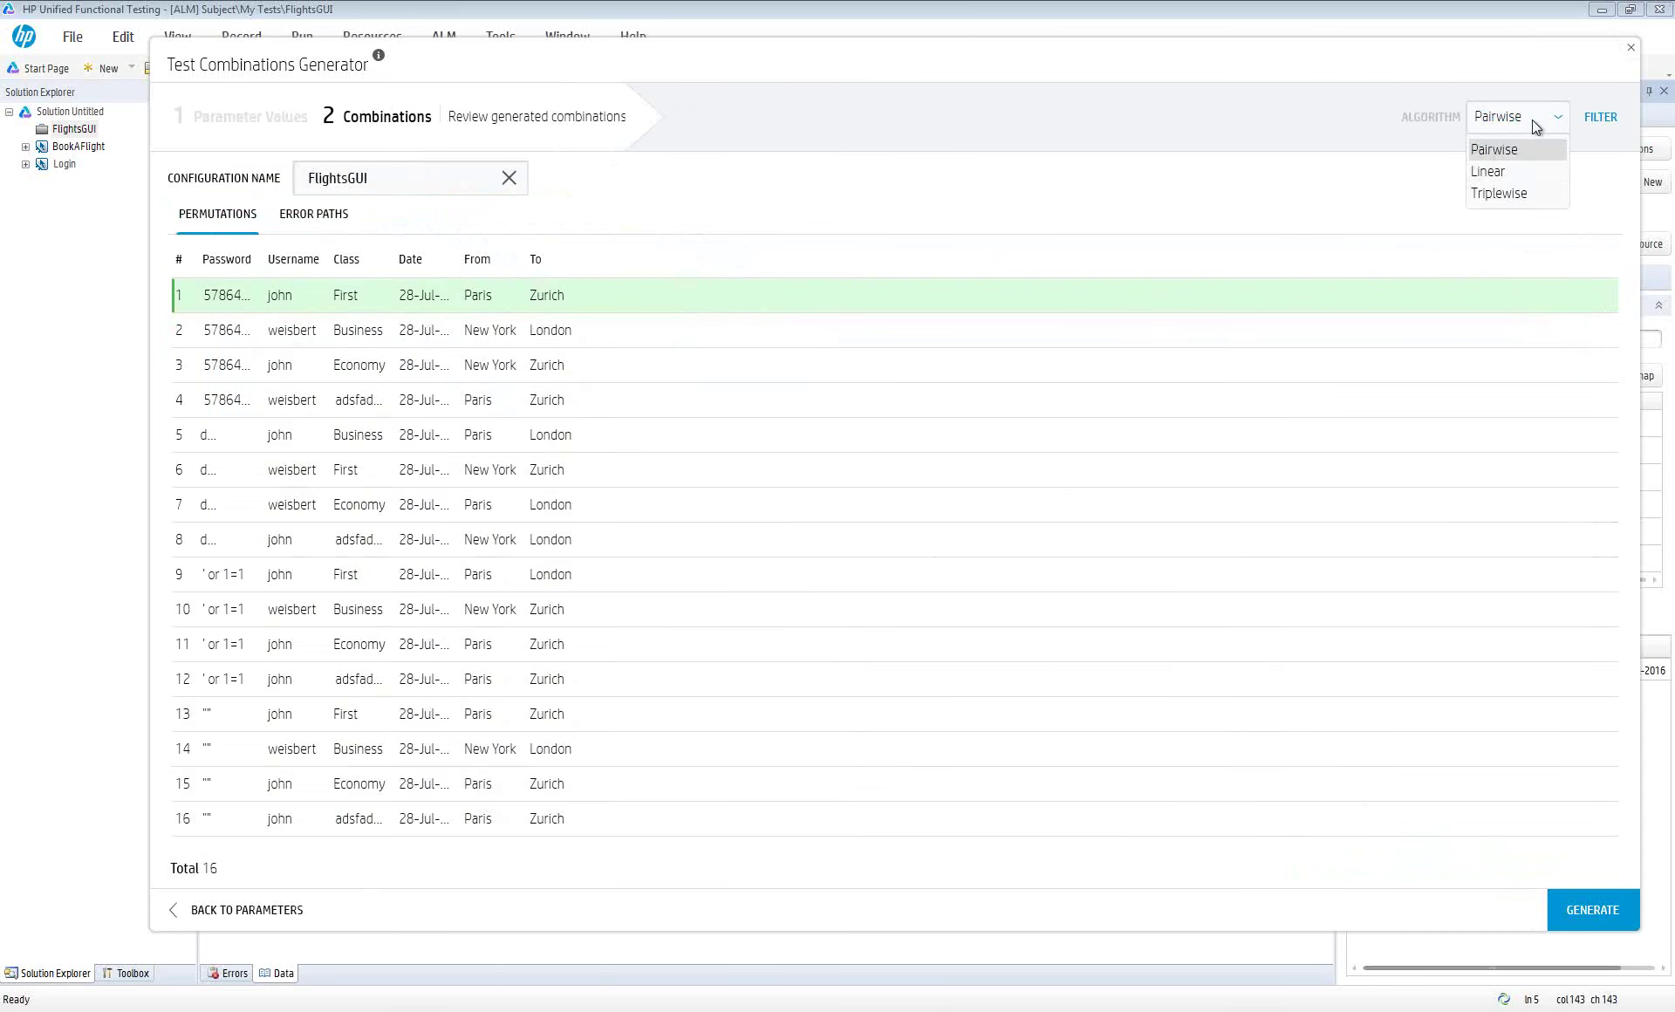
left_click(1517, 171)
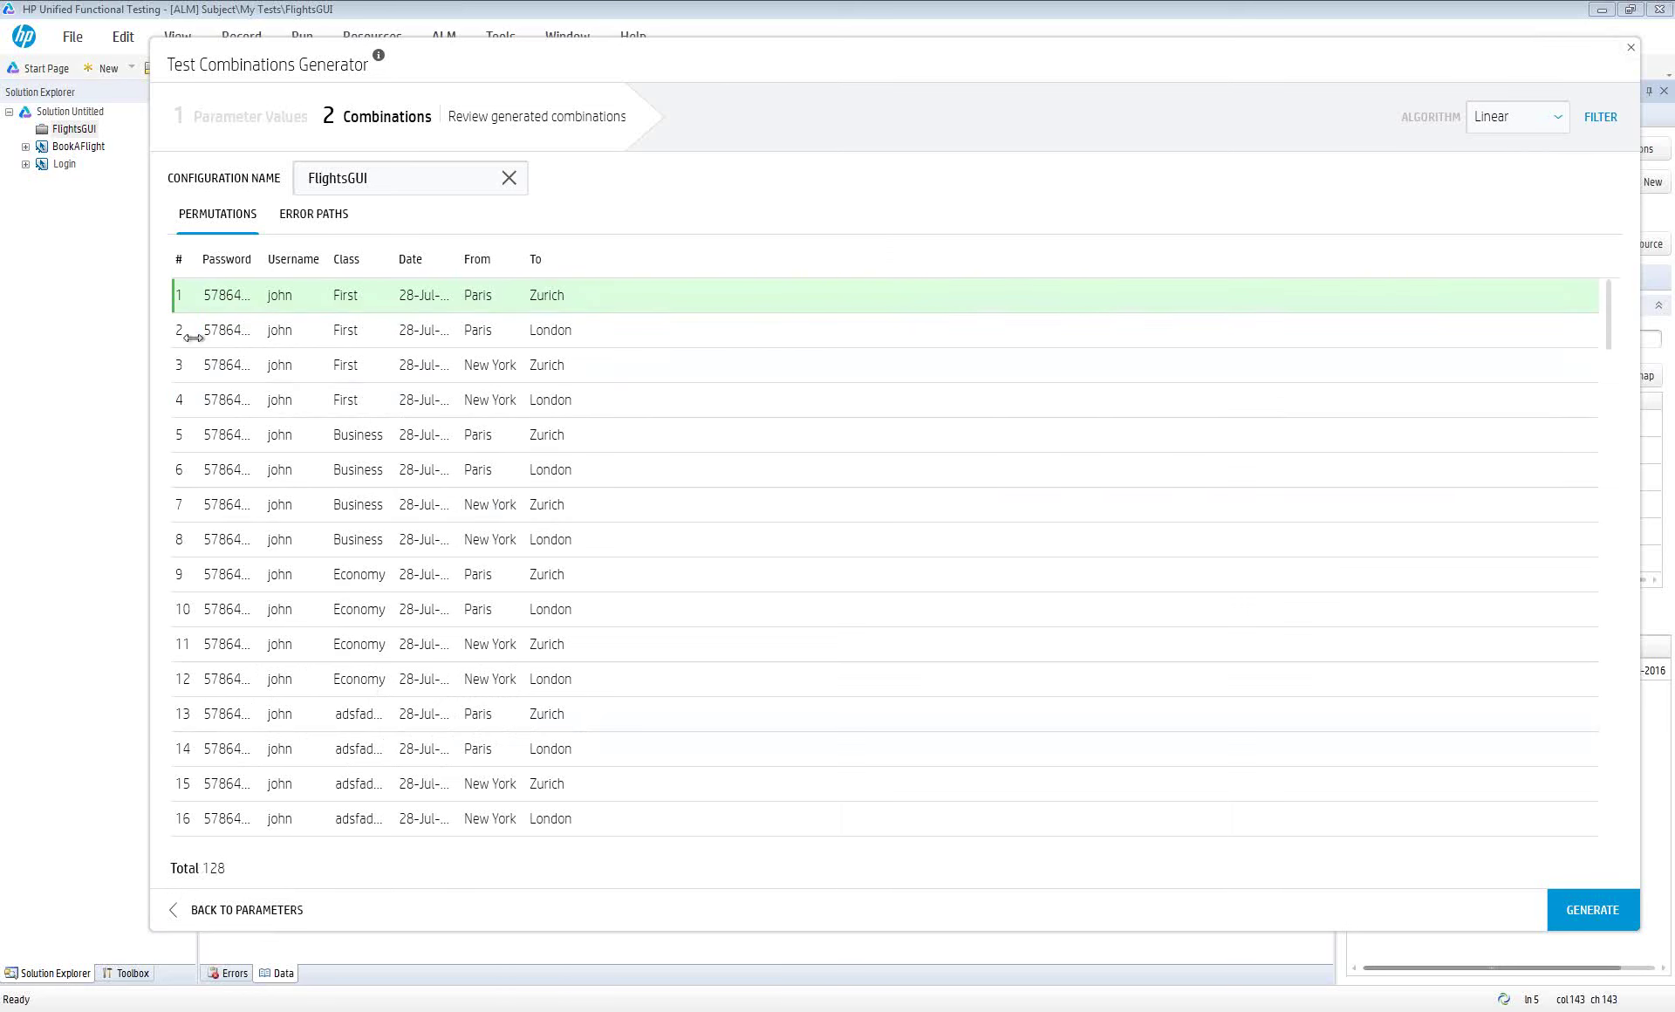
left_click(1532, 119)
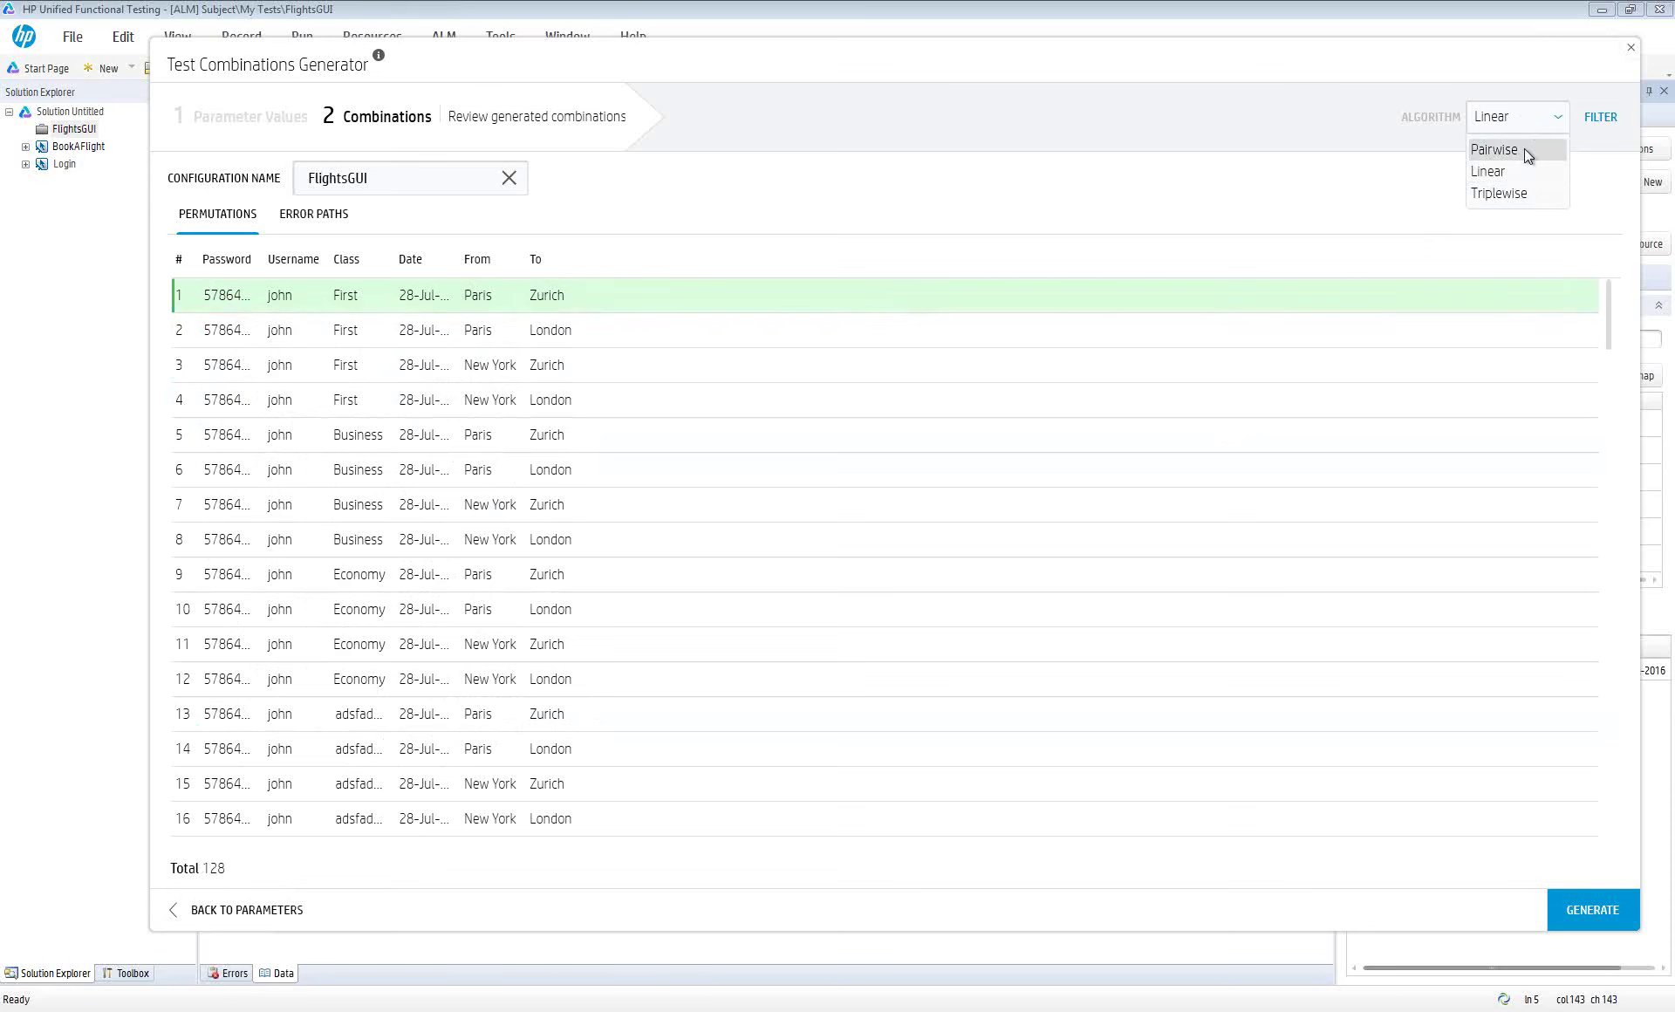
left_click(1524, 148)
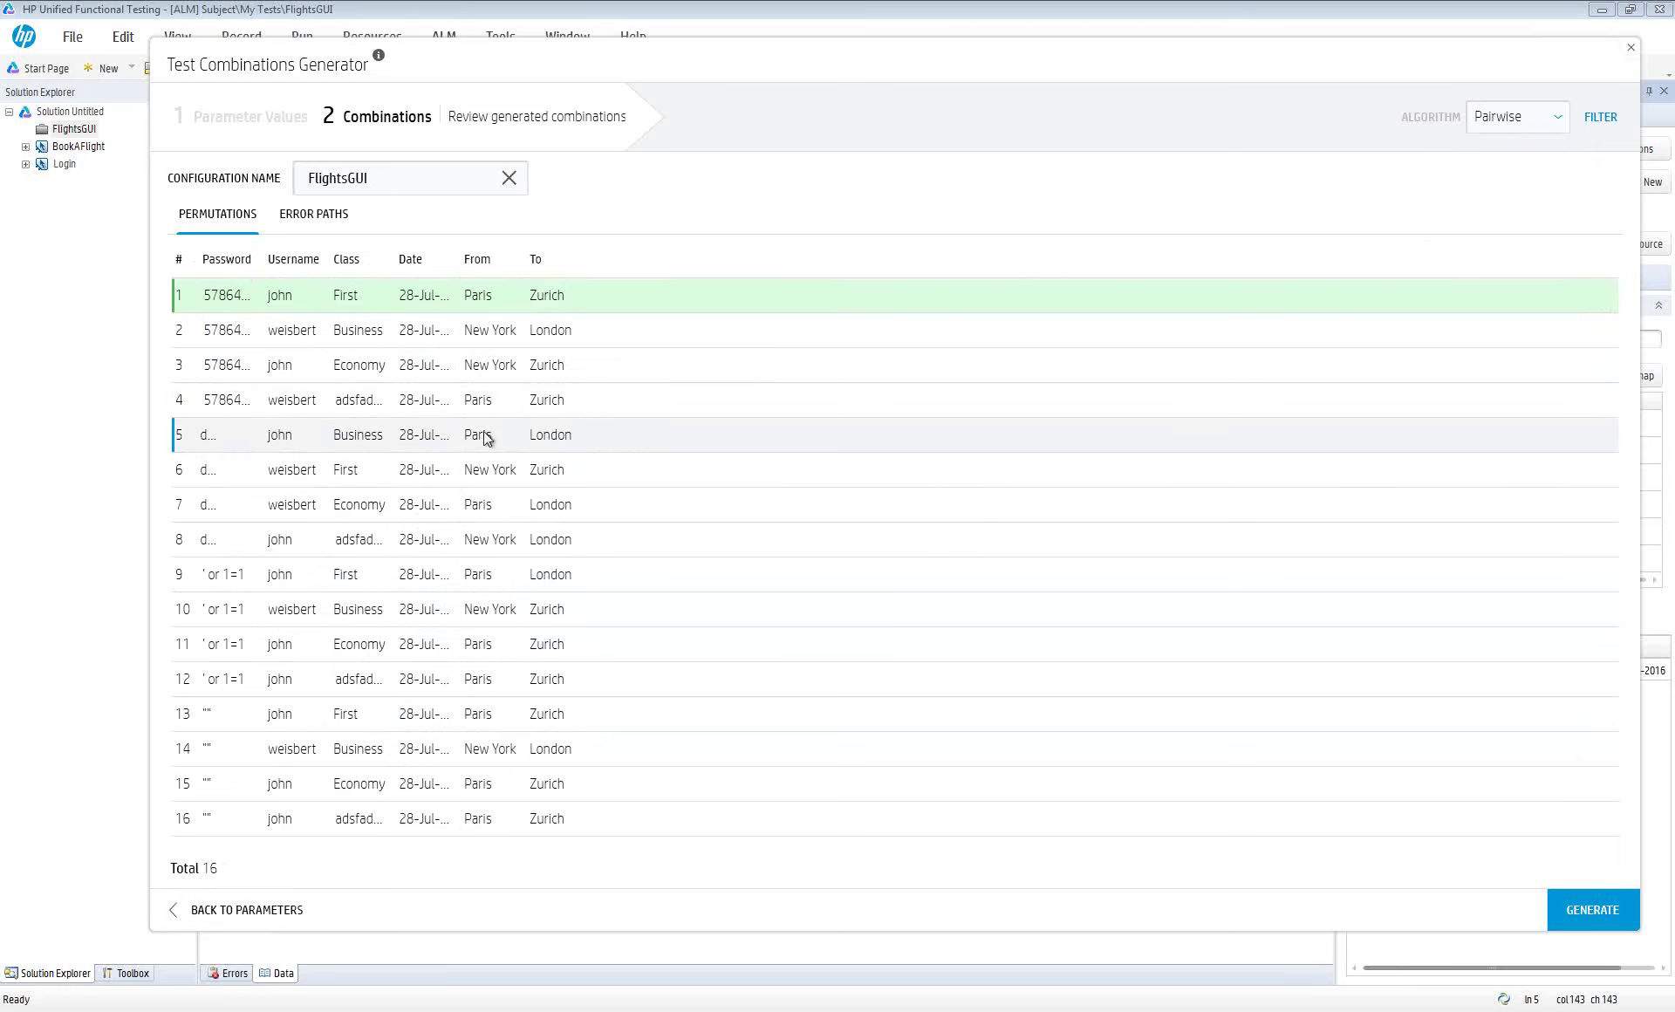
Try to generate the pairwise combinations under the configuration name FlightsGUI, and close the Test Combinations Generator
left_click(1599, 907)
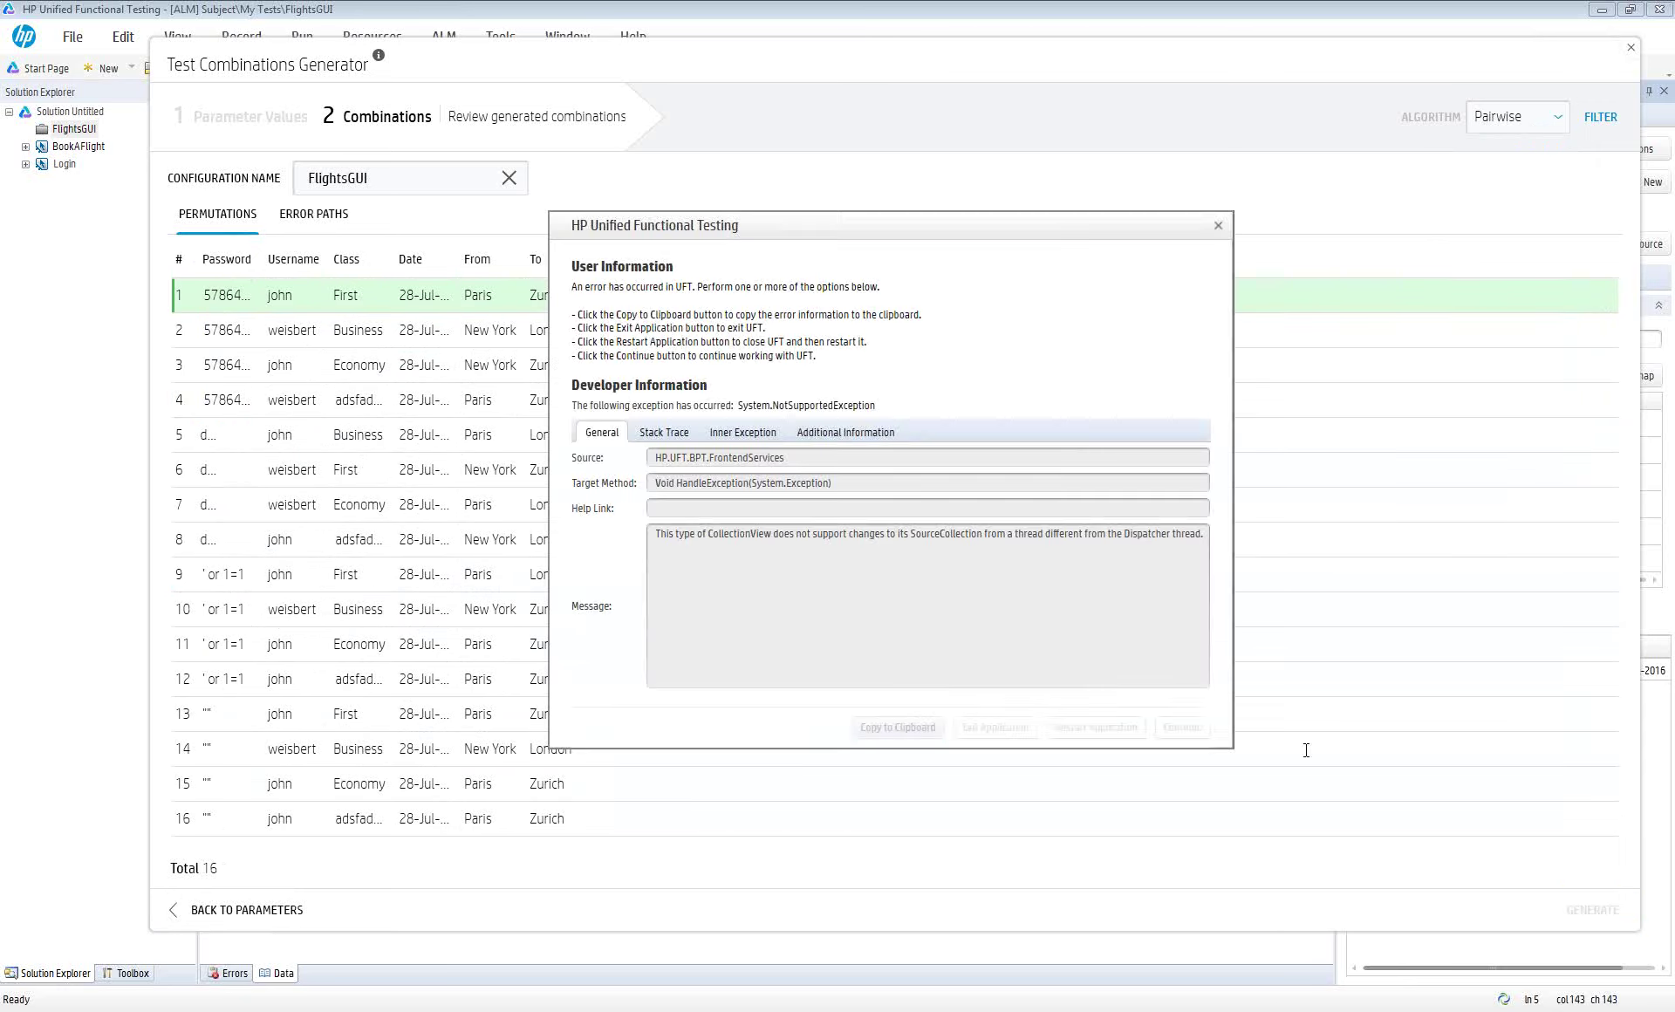
left_click(1201, 726)
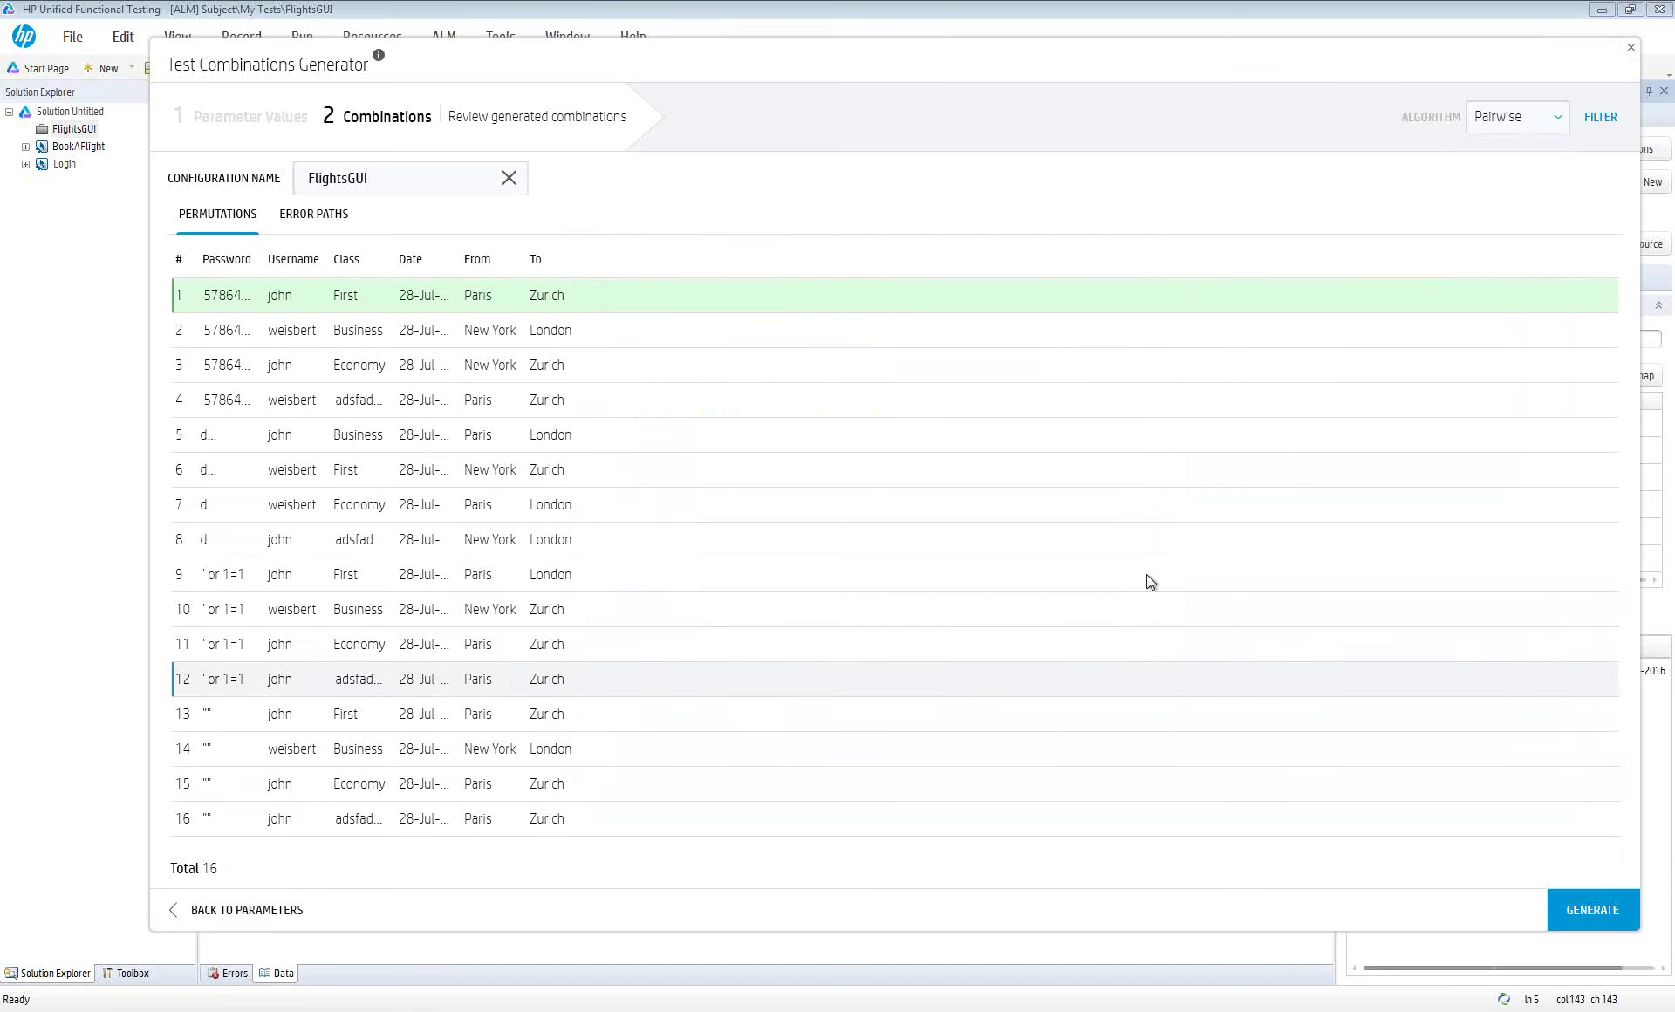
left_click(1630, 47)
Reopen the Test Combinations Generator and generate the pairwise combinations under the configuration name FlightsGUI_d
left_click(1613, 145)
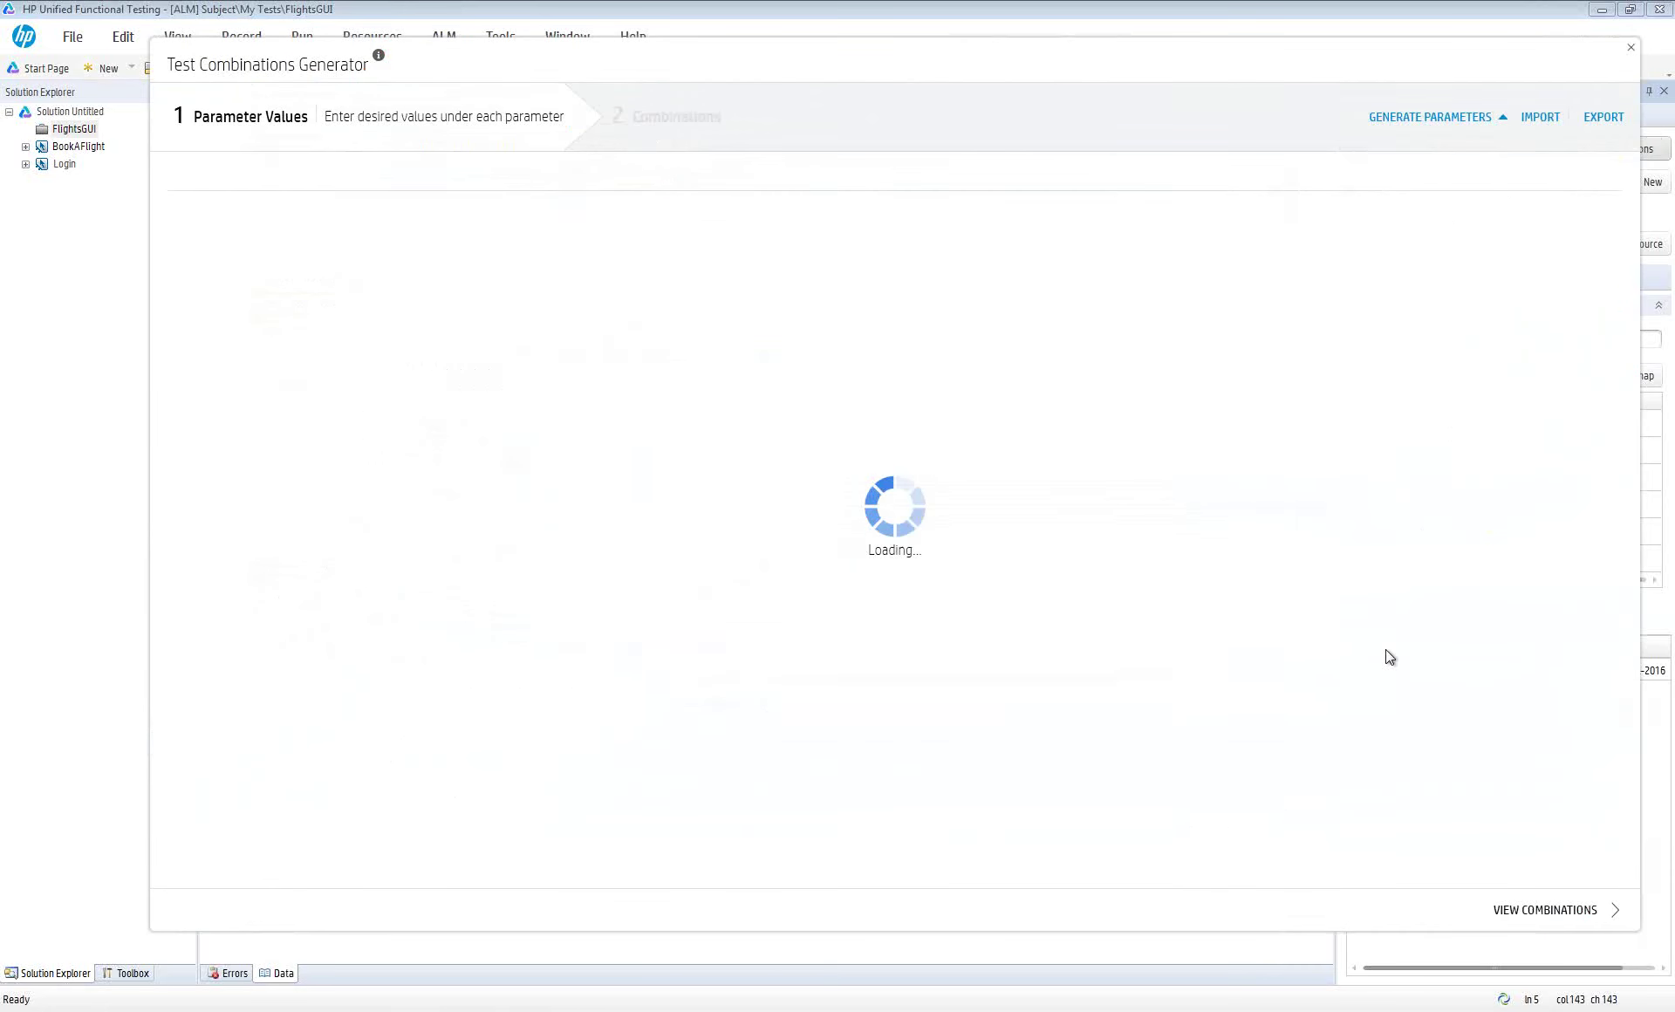
left_click(1544, 907)
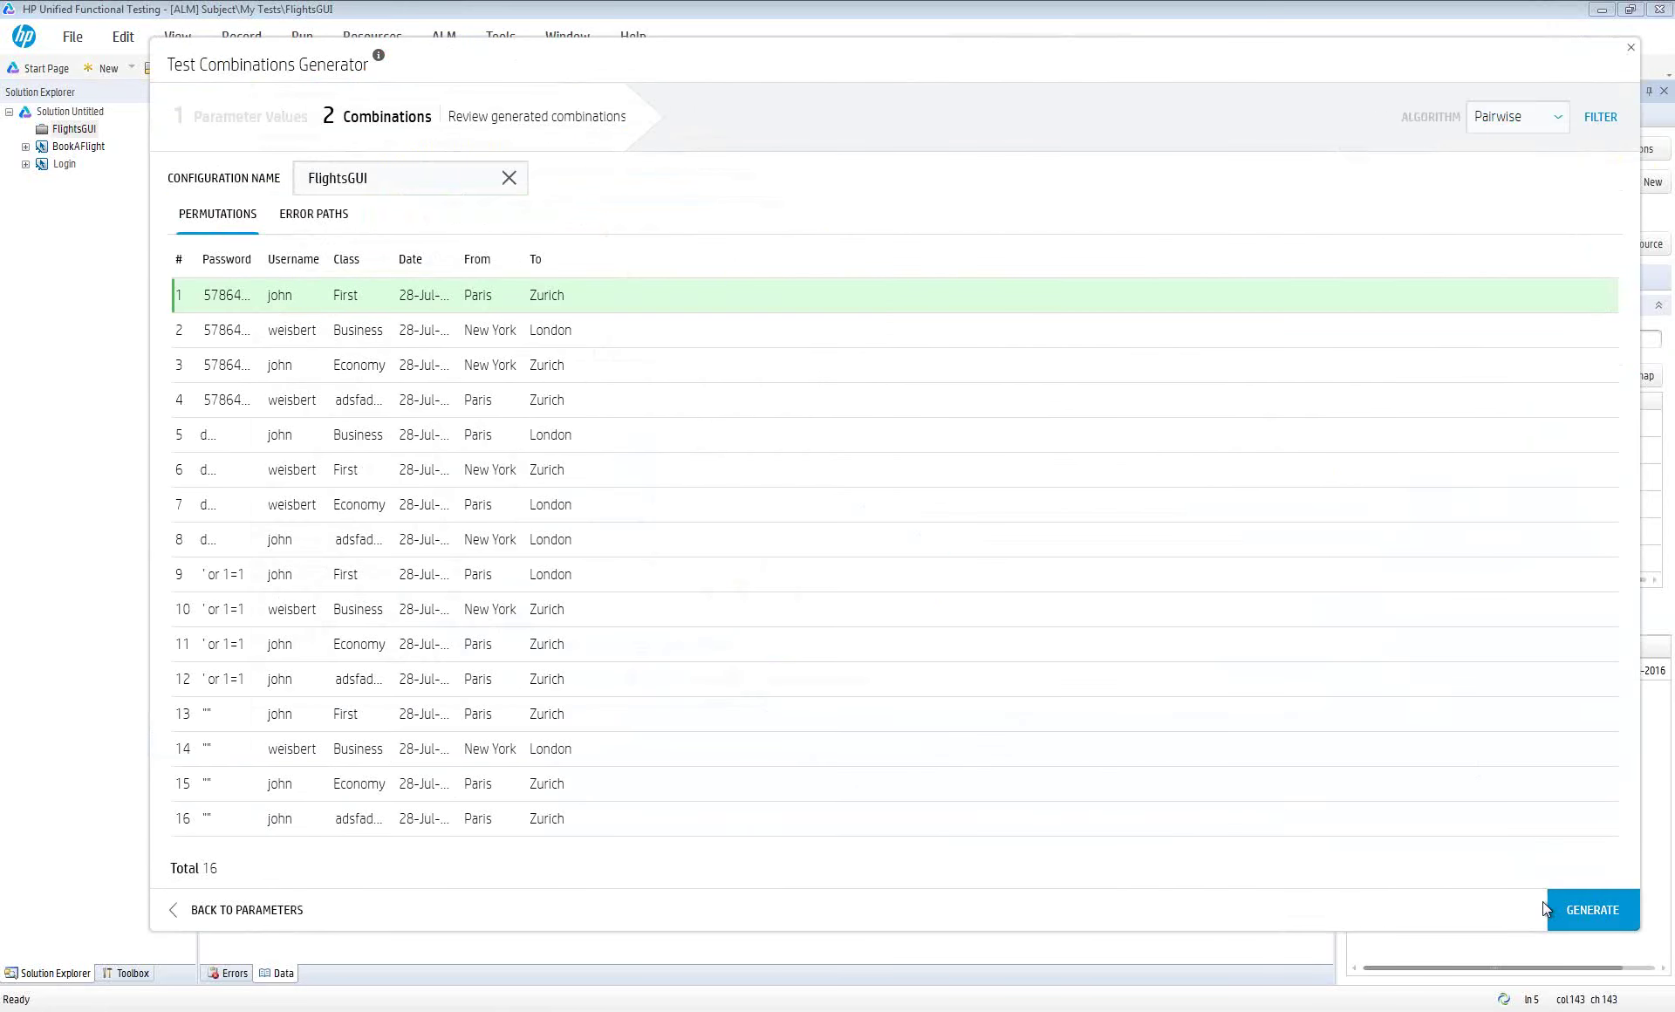
left_click(1598, 914)
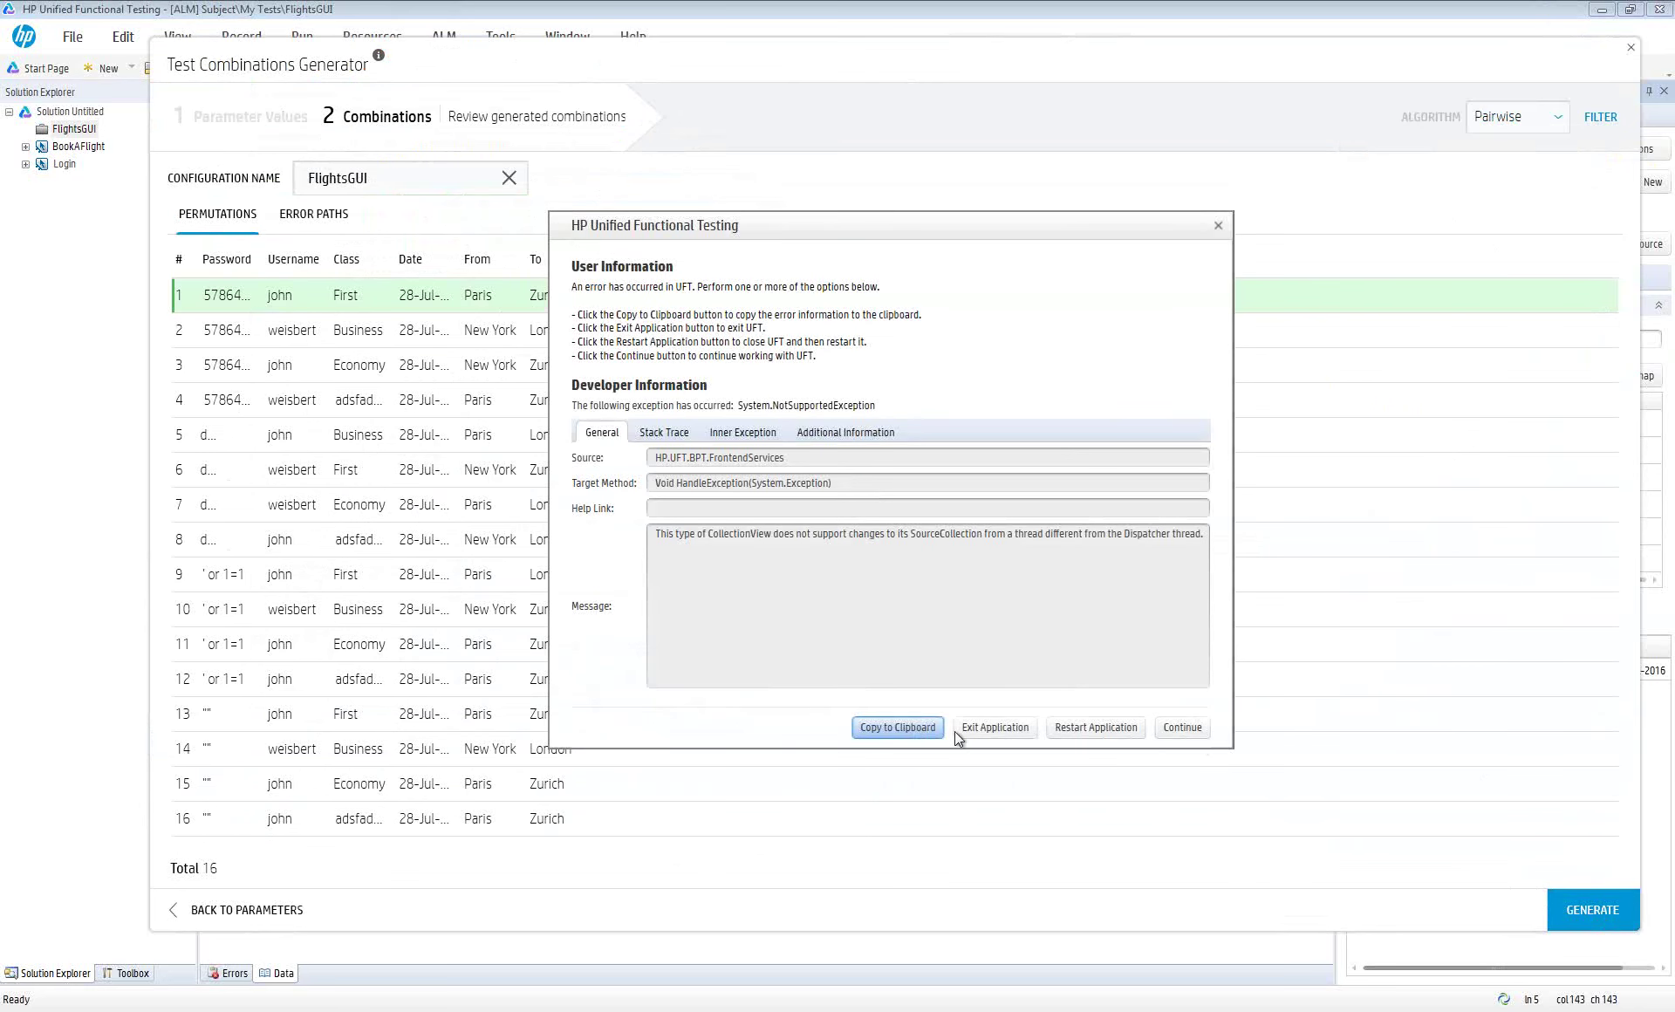
left_click(1160, 729)
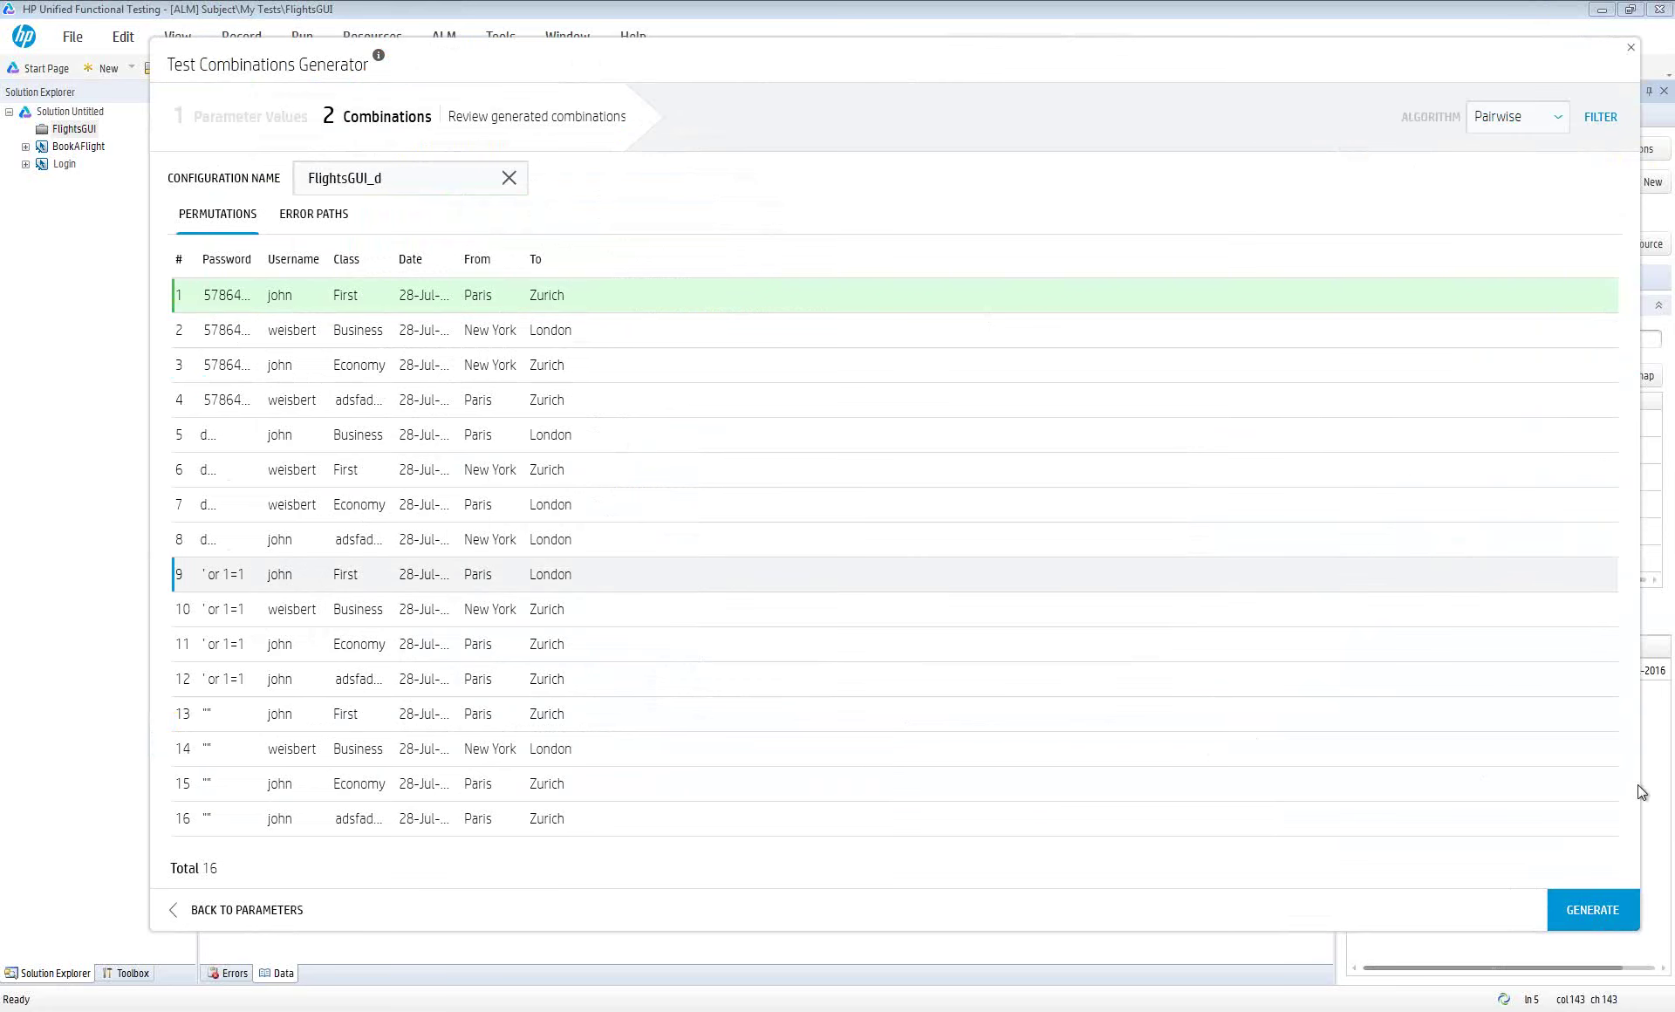
left_click(1592, 909)
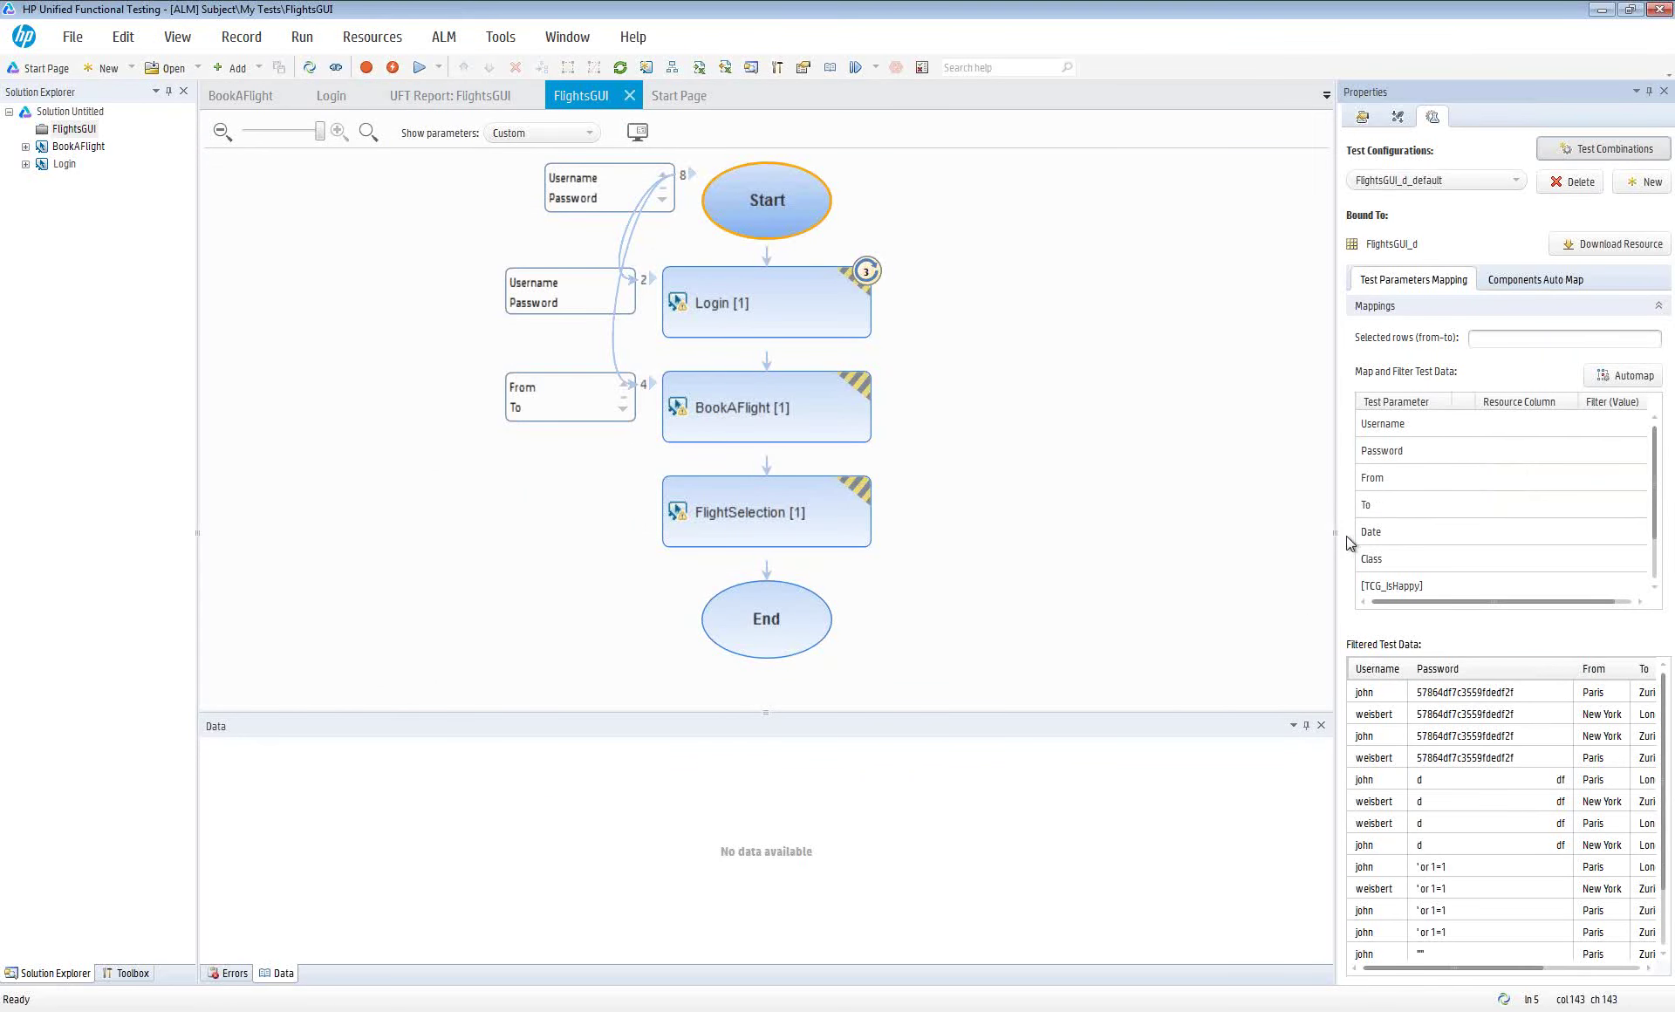
Widen the Properties pane and review the filtered test data of the FlightsGUI_d_default, FlightsGUI_d_happy and FlightsGUI_d_error configurations
left_click_drag(1335, 535, 1156, 534)
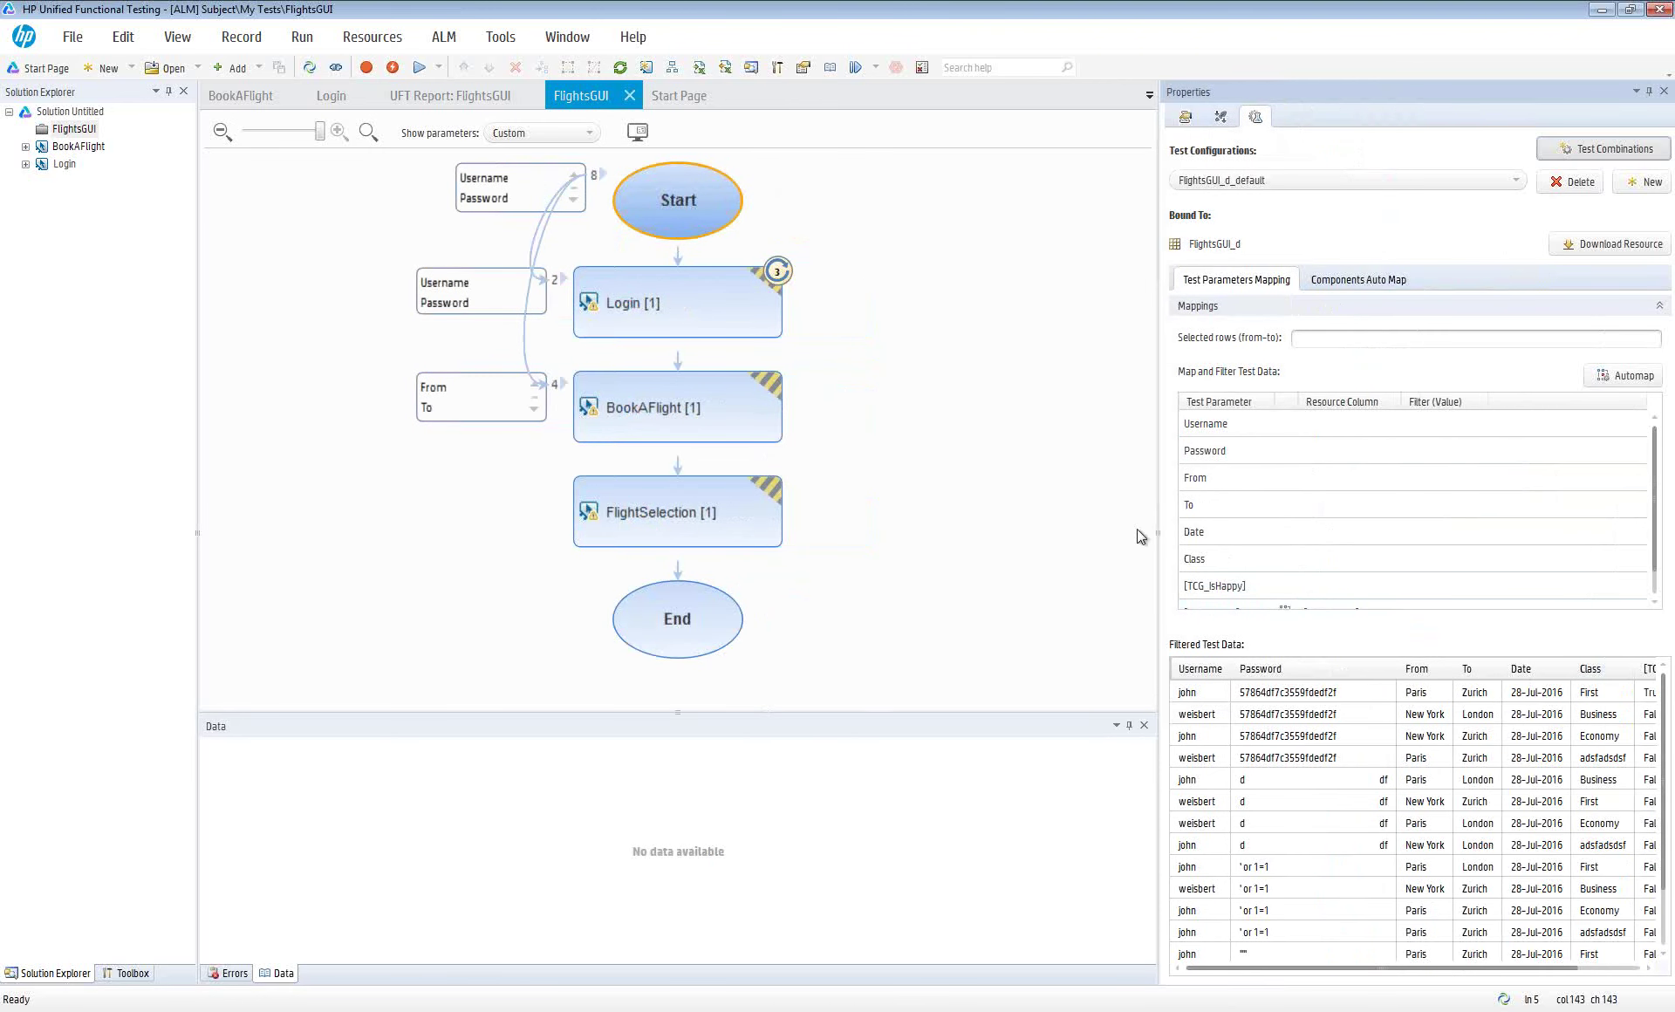
left_click_drag(1155, 529, 1097, 532)
scroll(1666, 827, "down", 1)
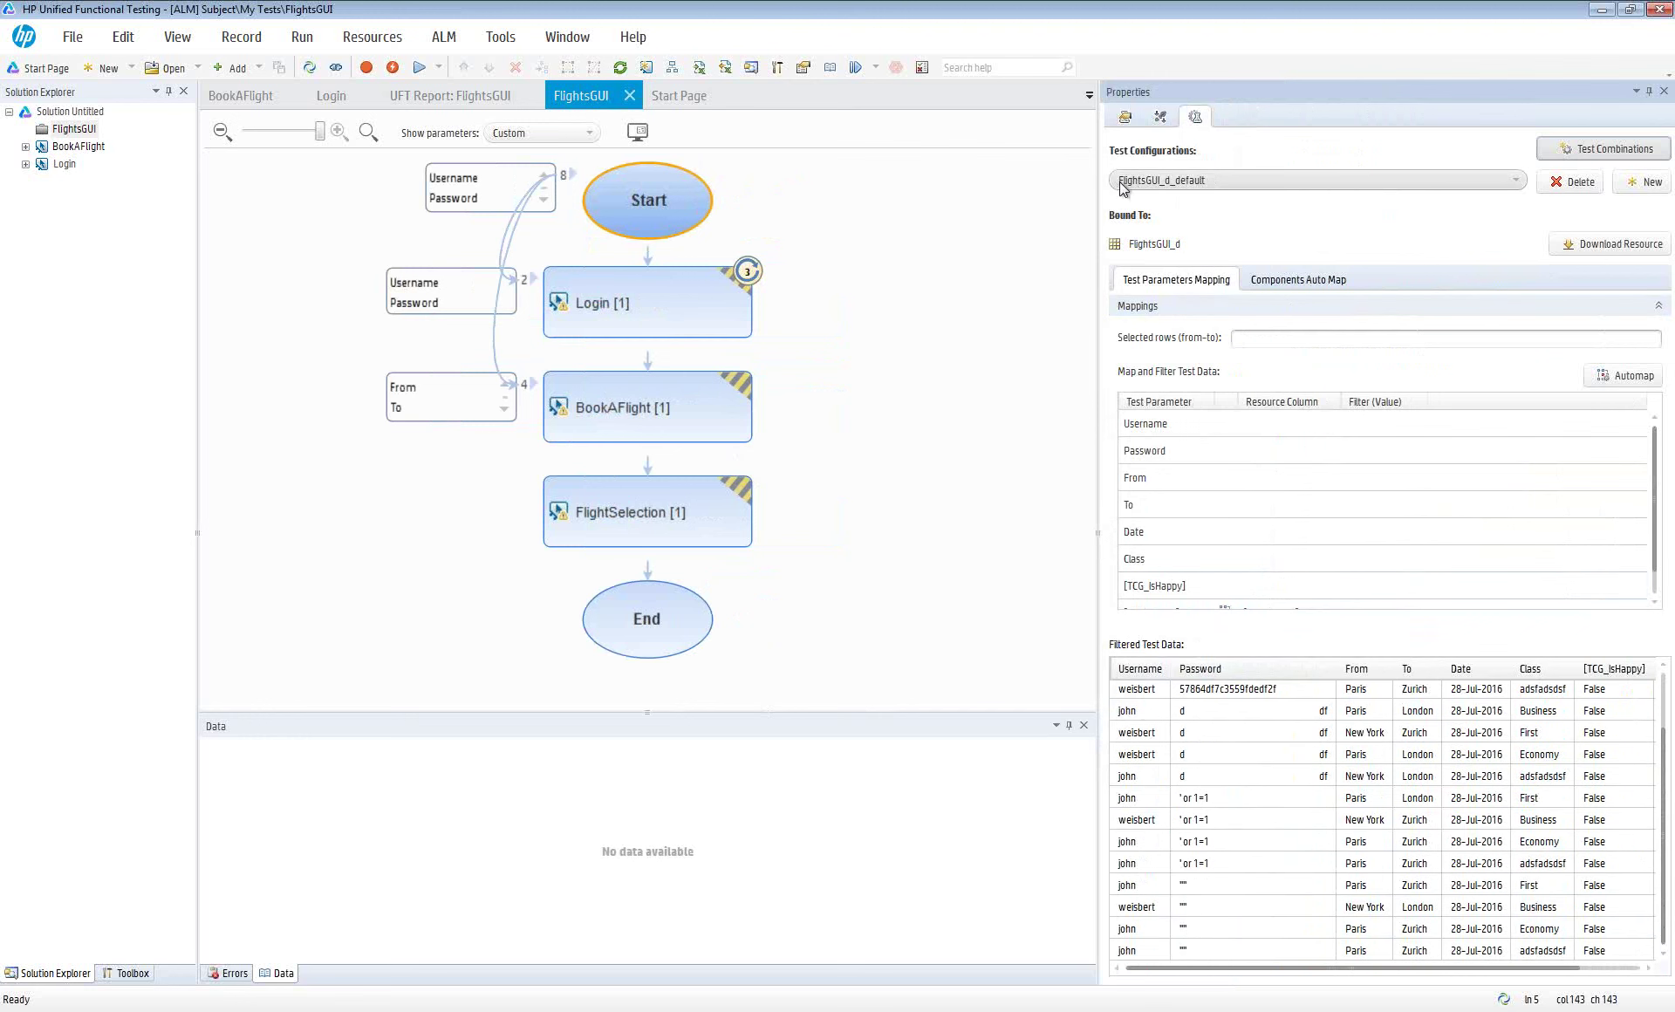
left_click(1223, 181)
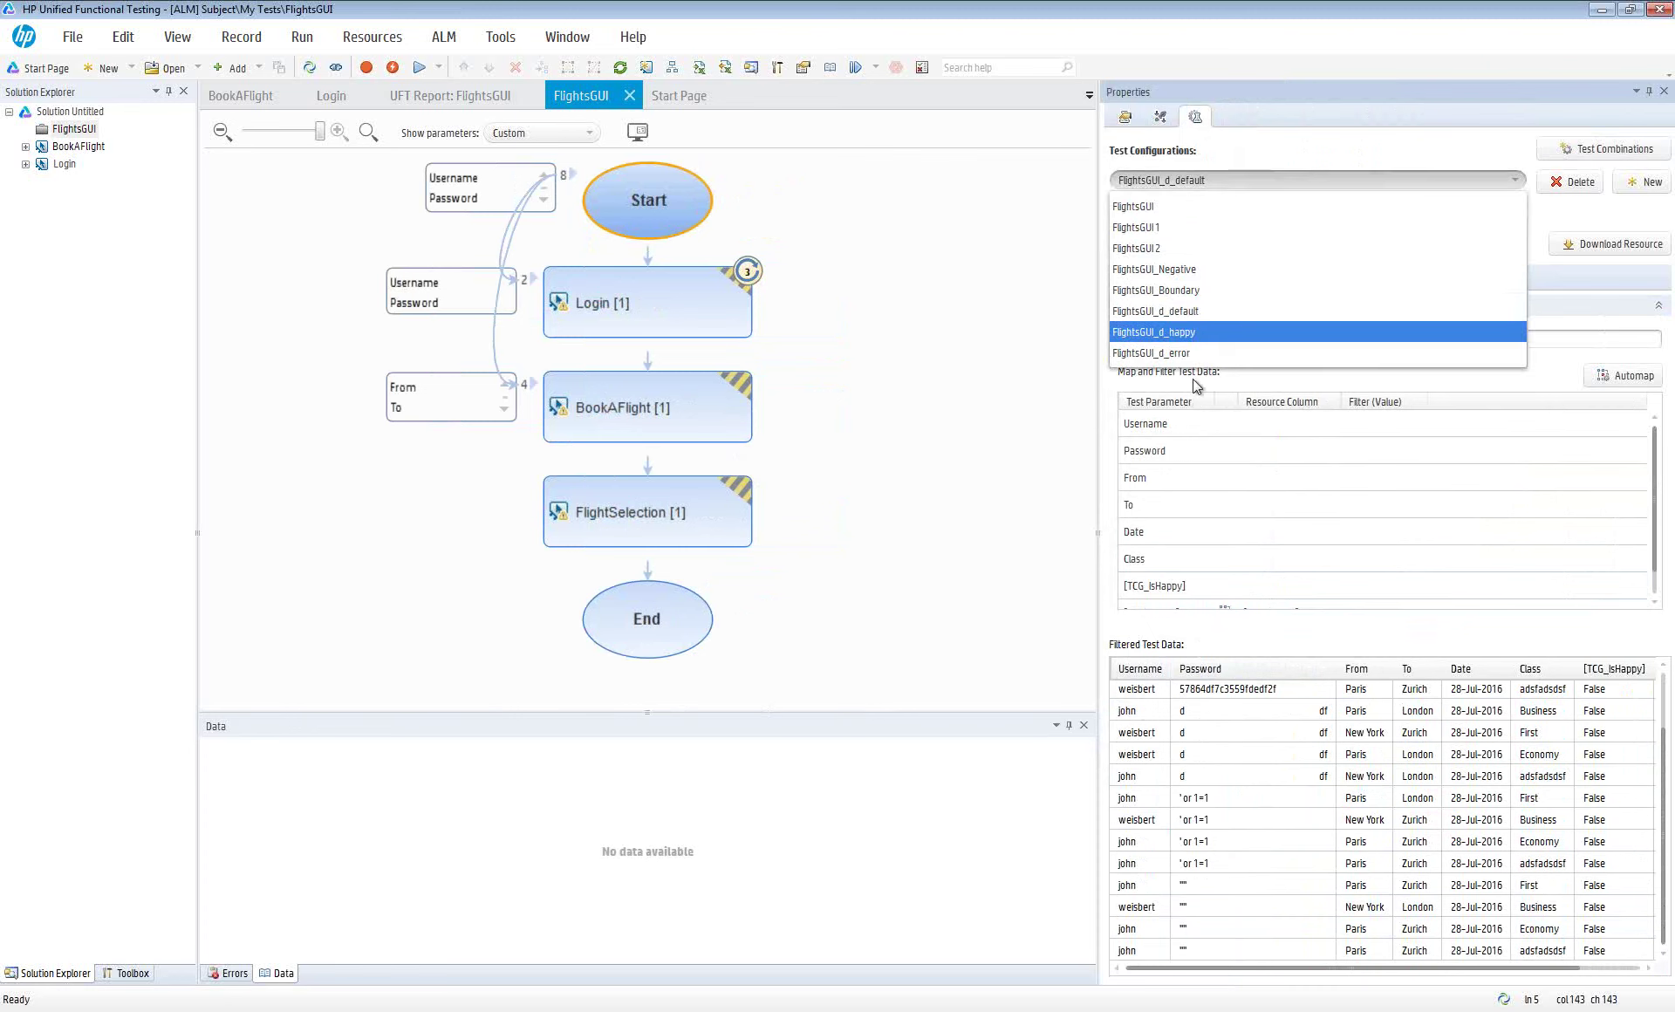
left_click(1191, 333)
left_click(1216, 181)
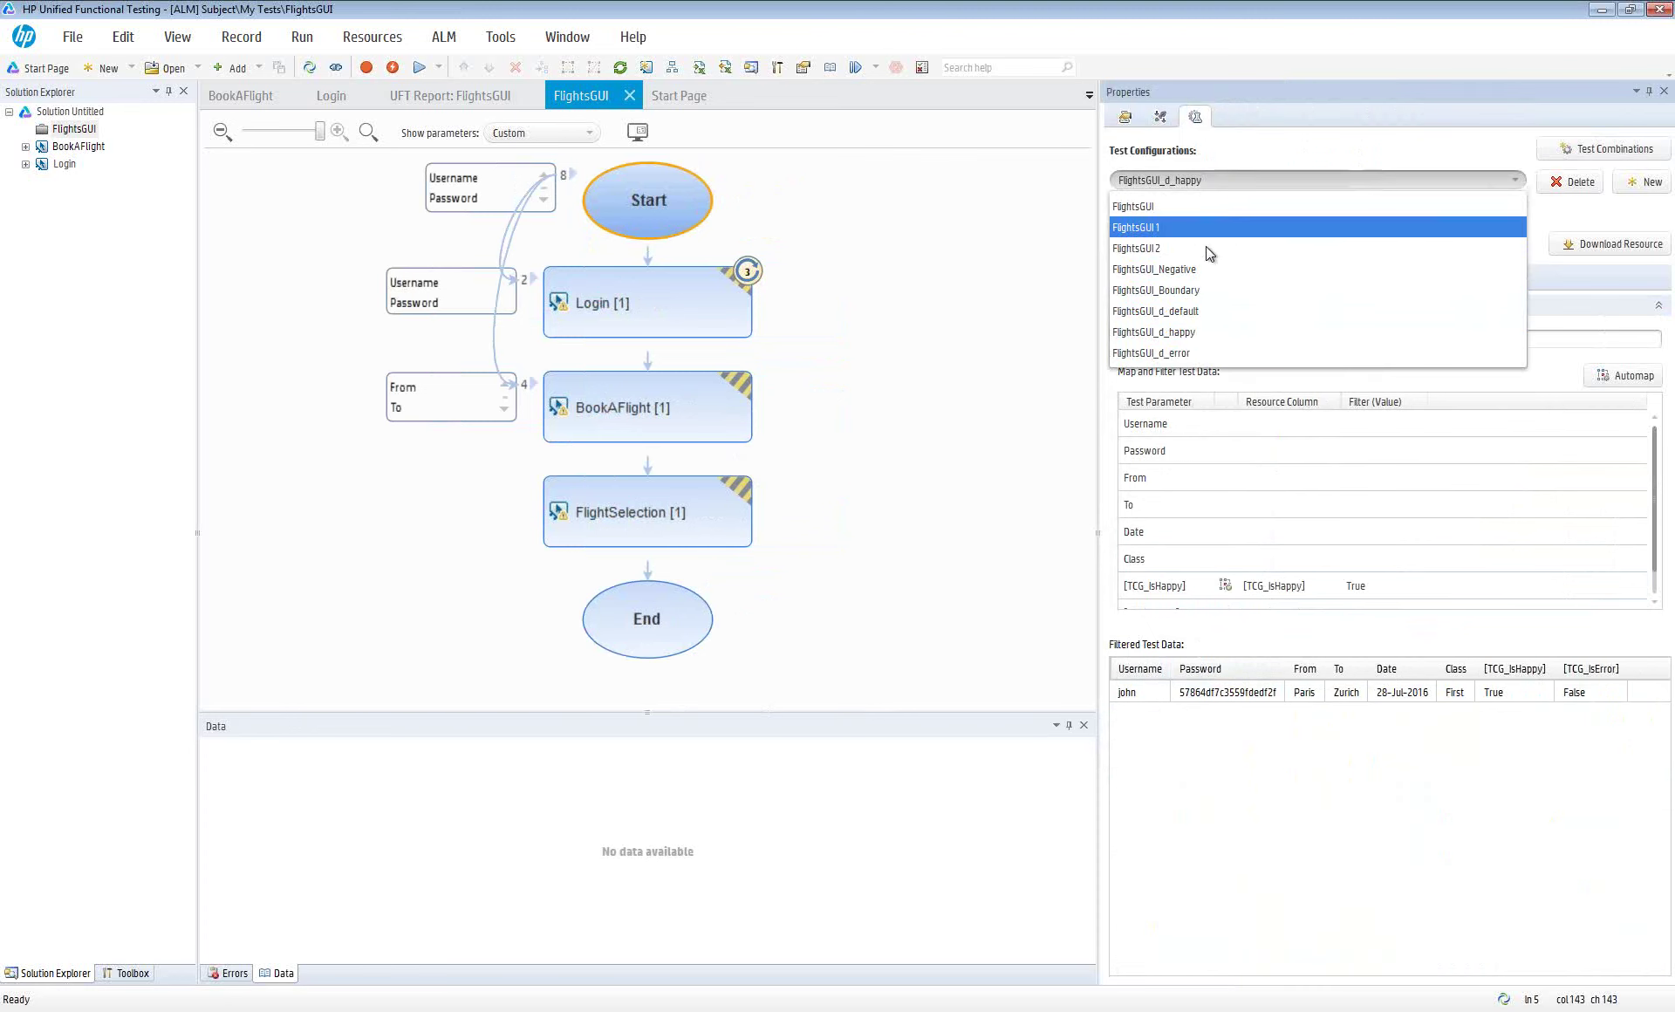
left_click(1310, 741)
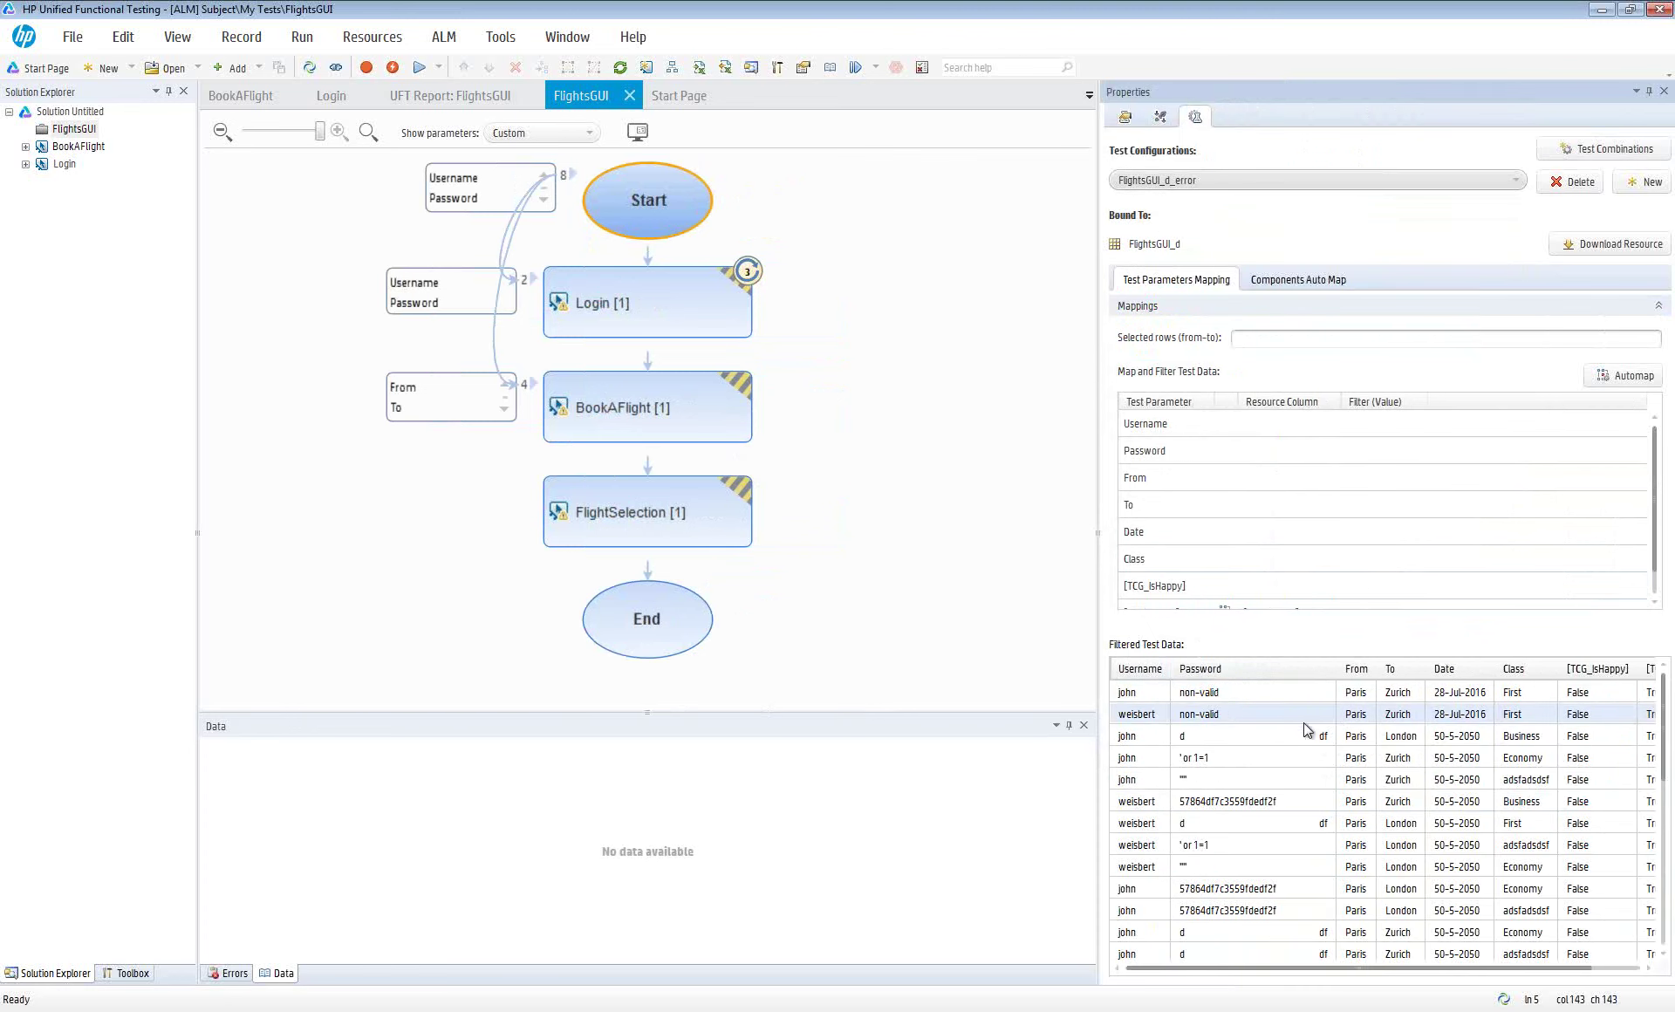
Automap the test parameters of the FlightsGUI_d_error configuration and set its selected rows to 2-8,13
left_click(1561, 559)
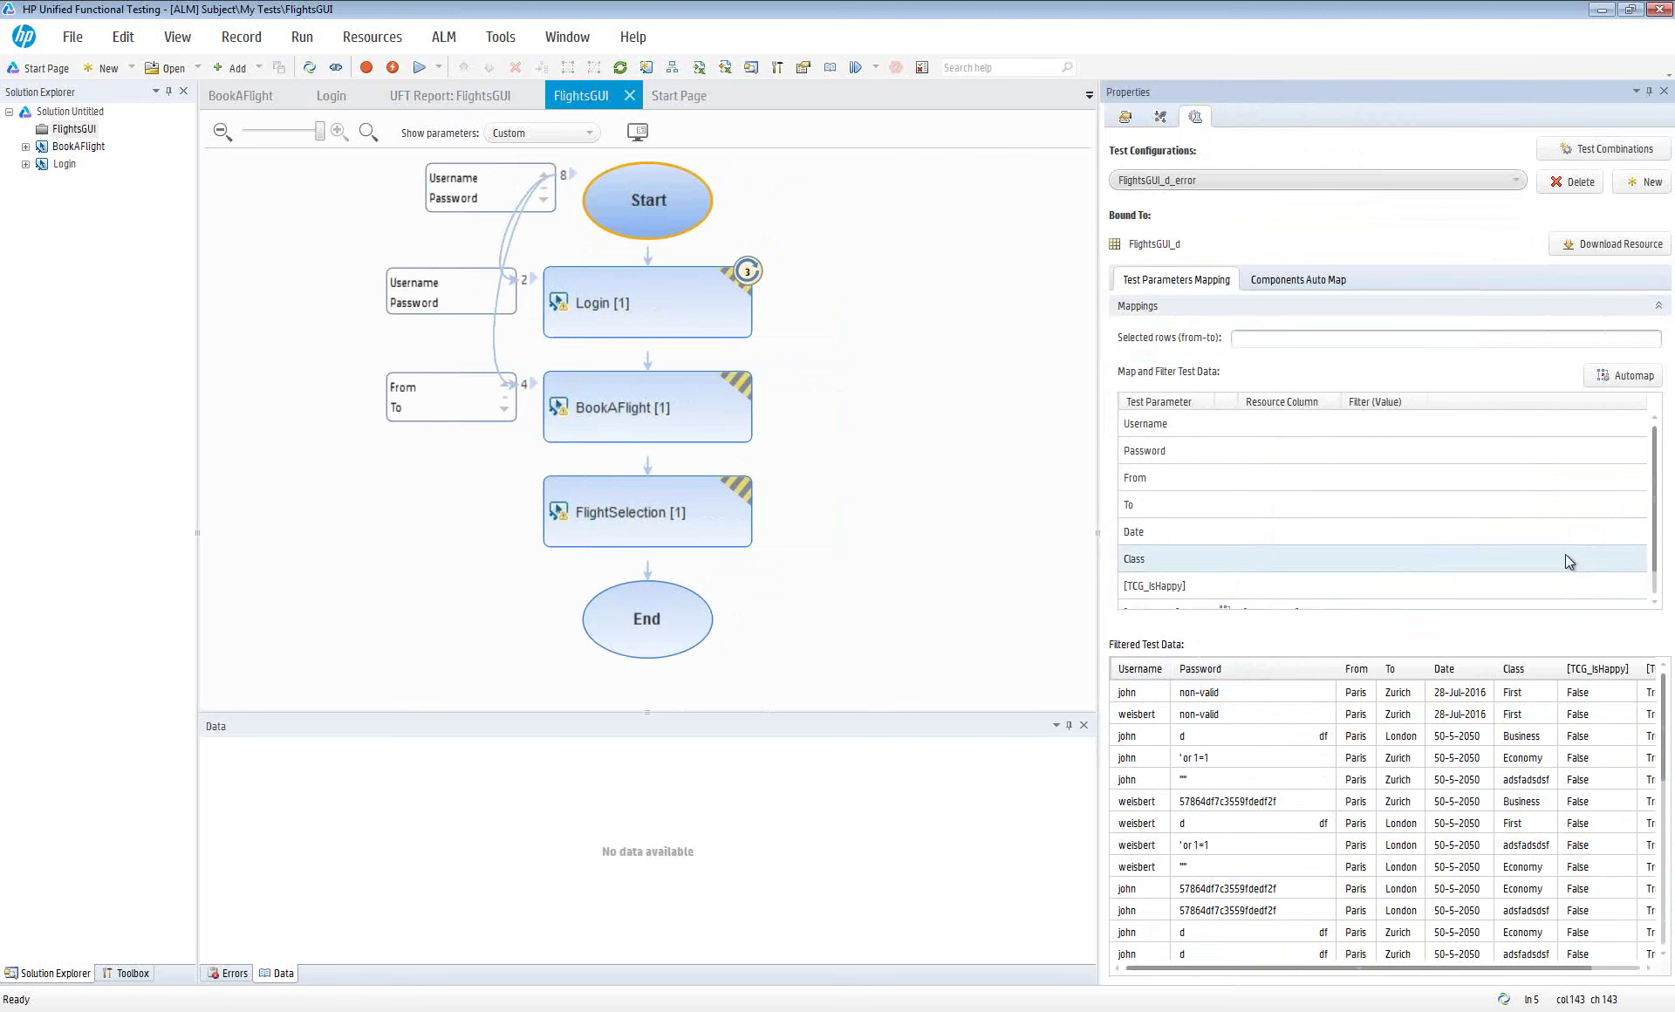
left_click(1631, 377)
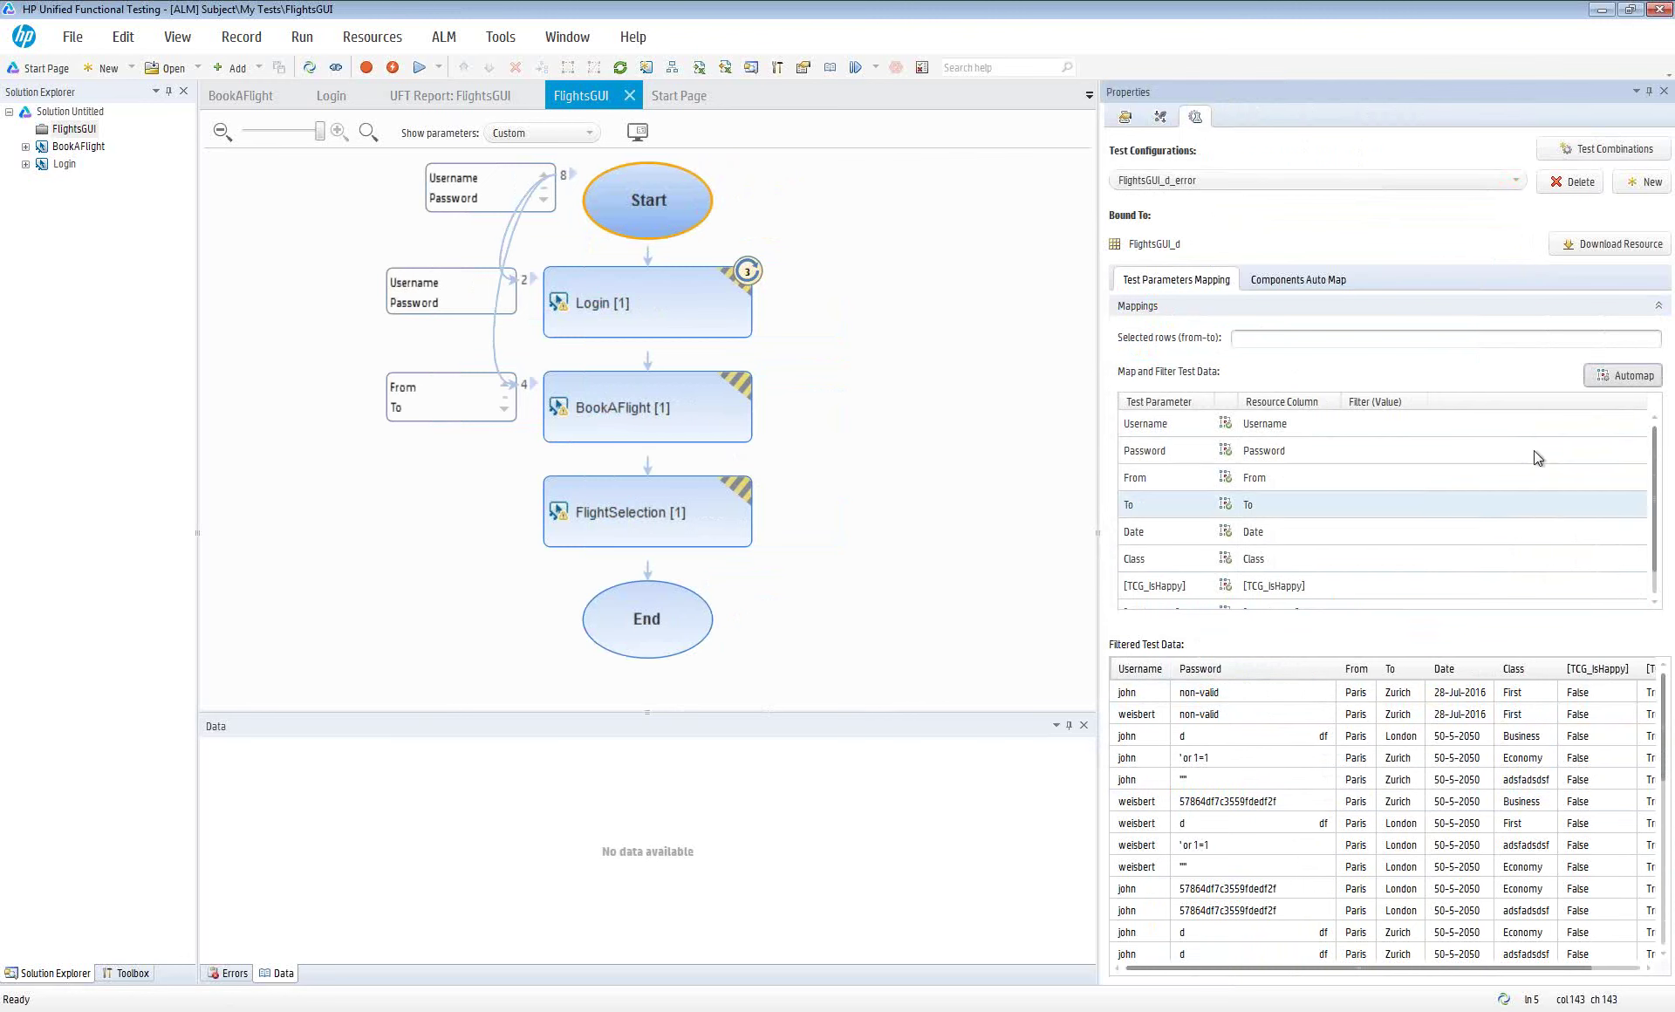
type("2-8")
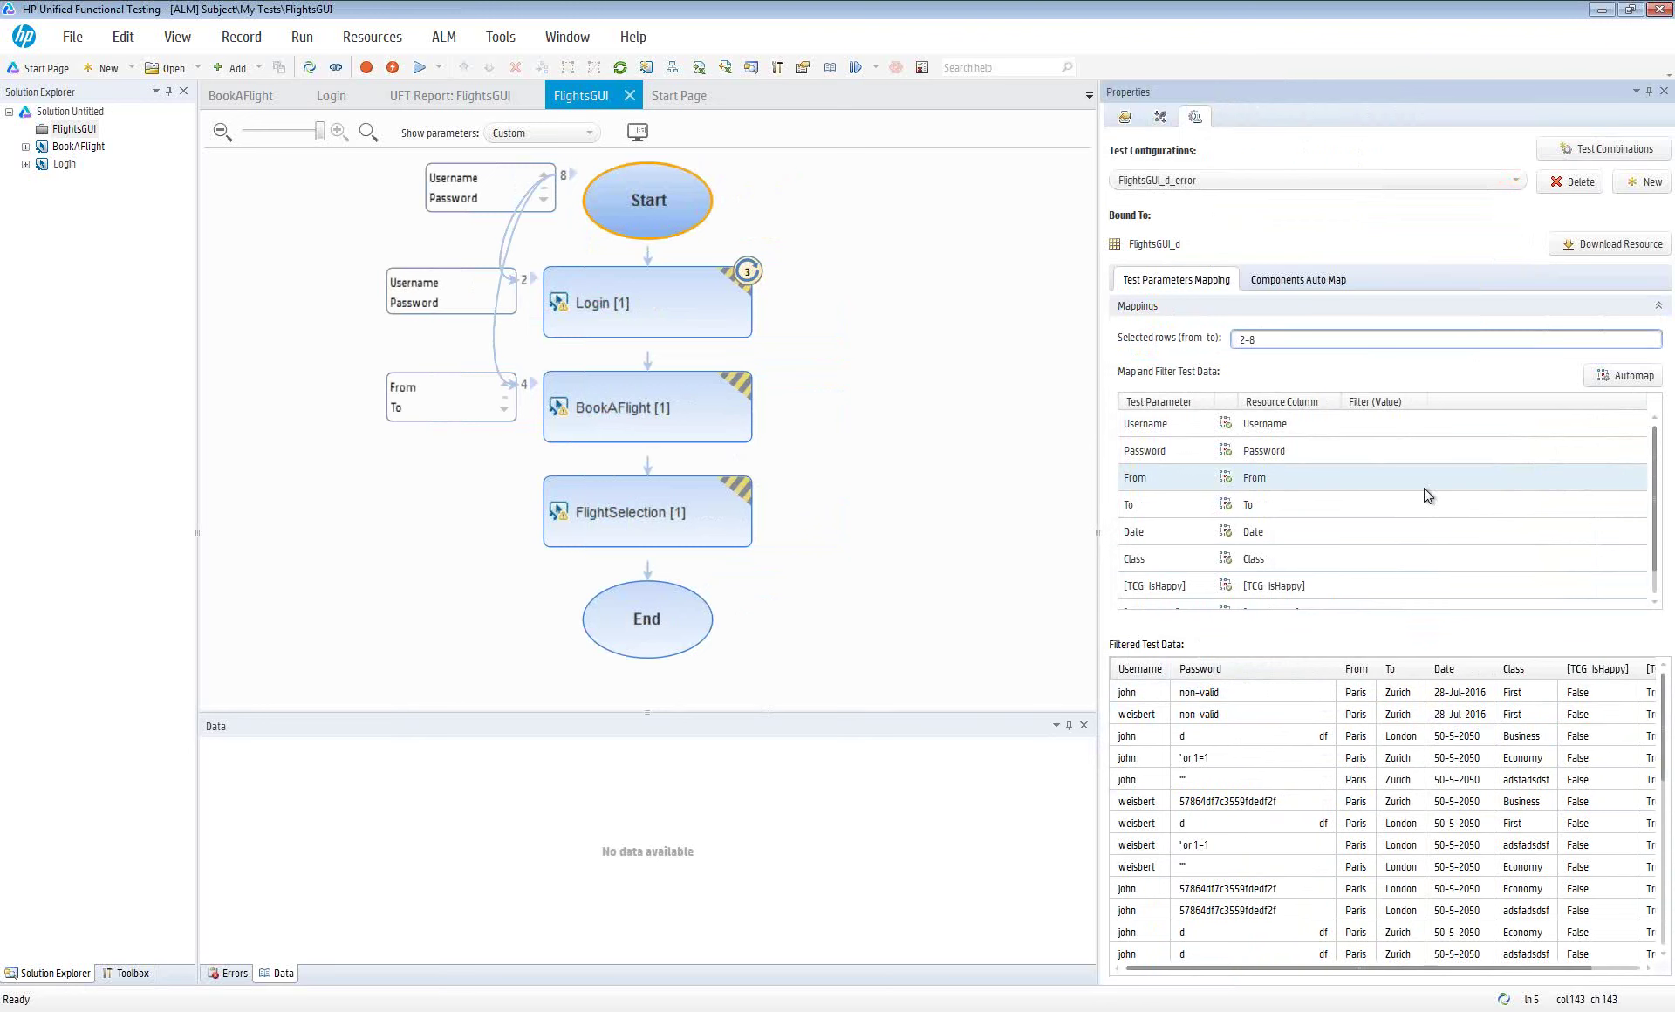
type(",13")
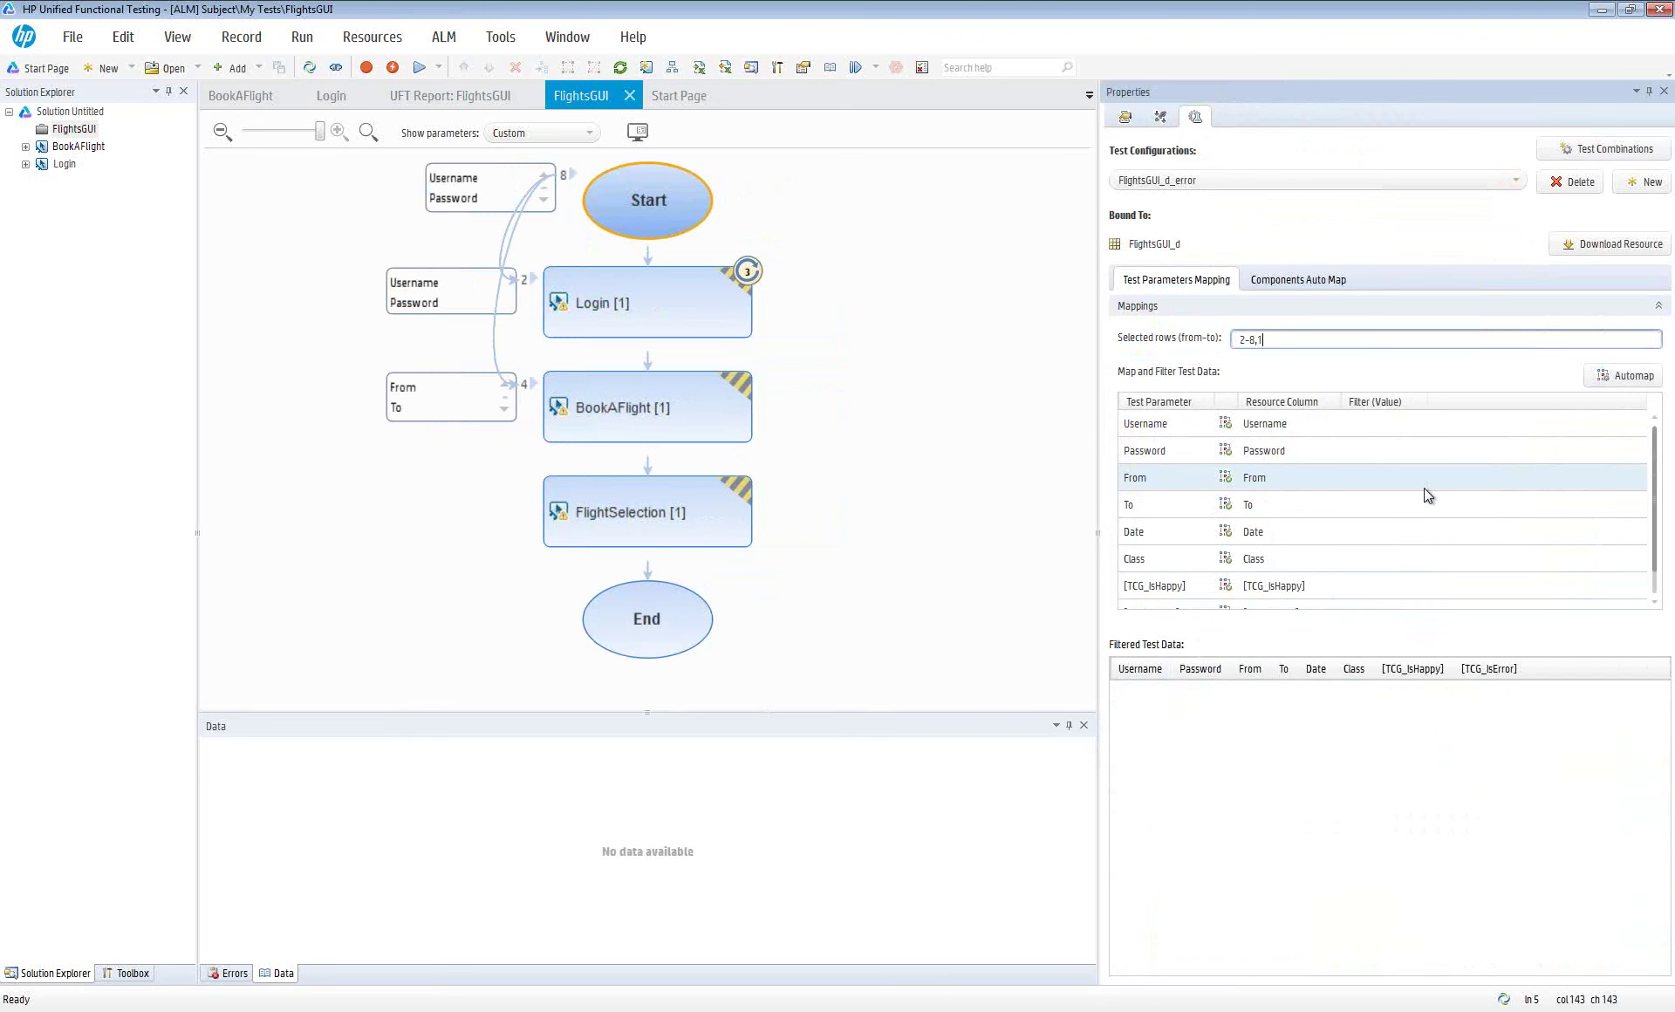
Switch to the FlightsGUI_d_default configuration and set its selected rows to 2-12,13
left_click(1206, 178)
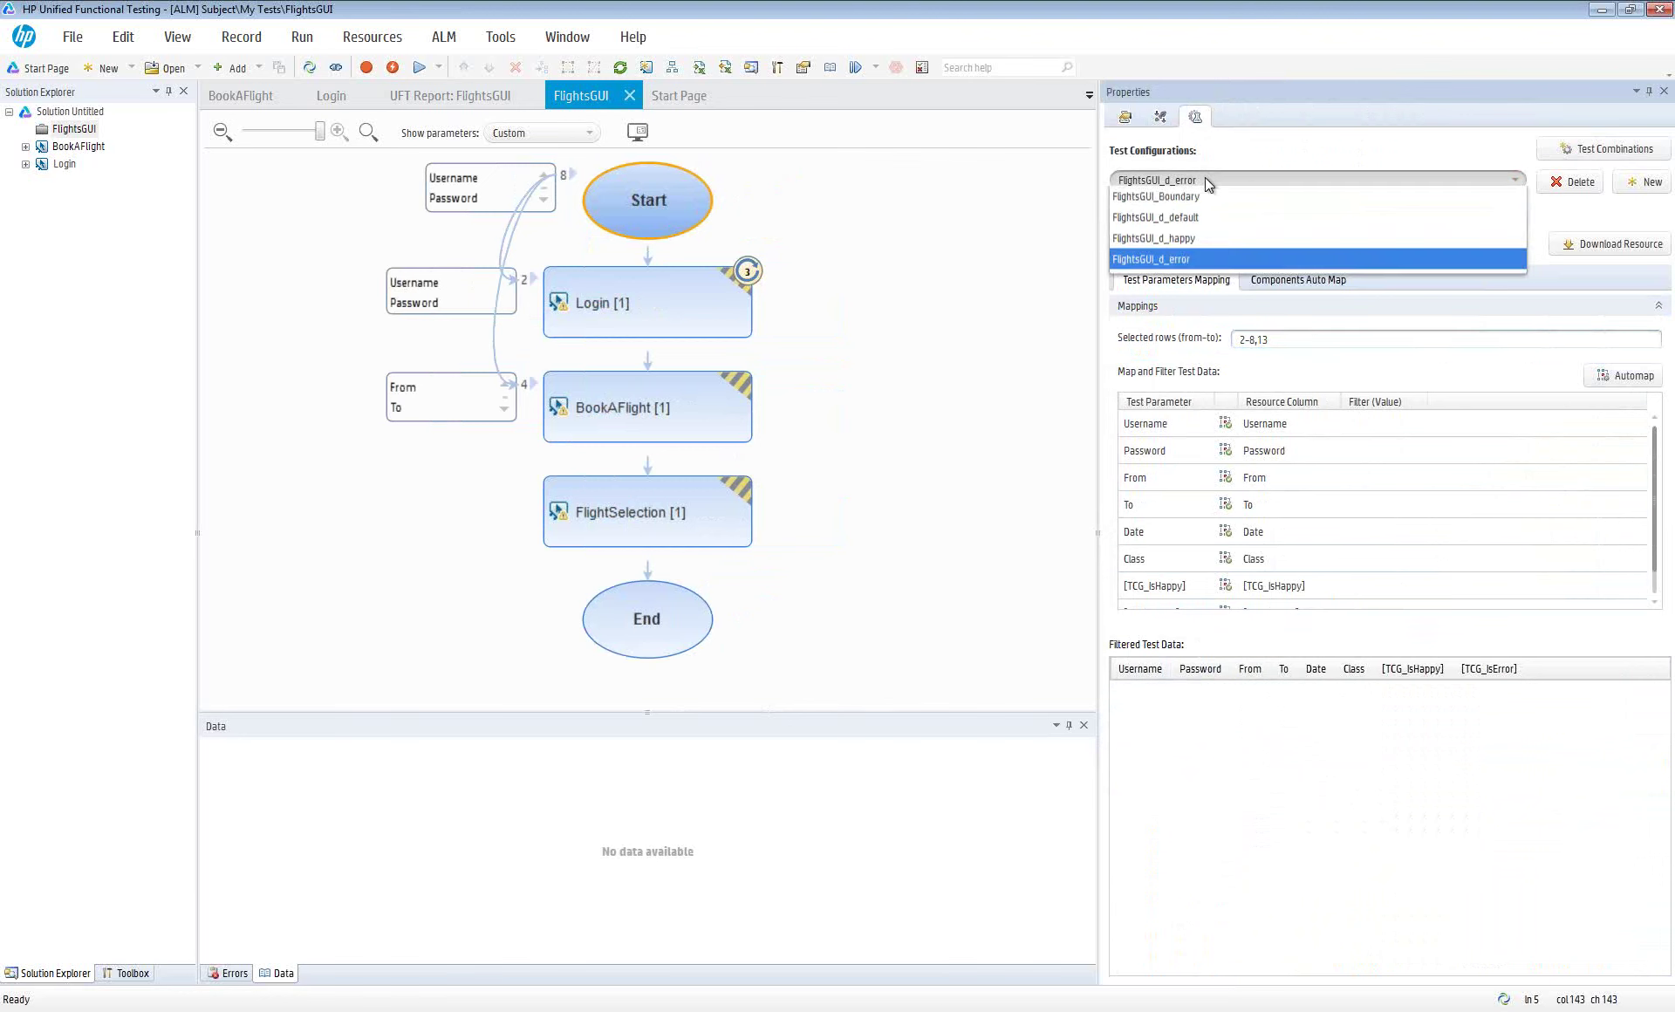
left_click(1179, 328)
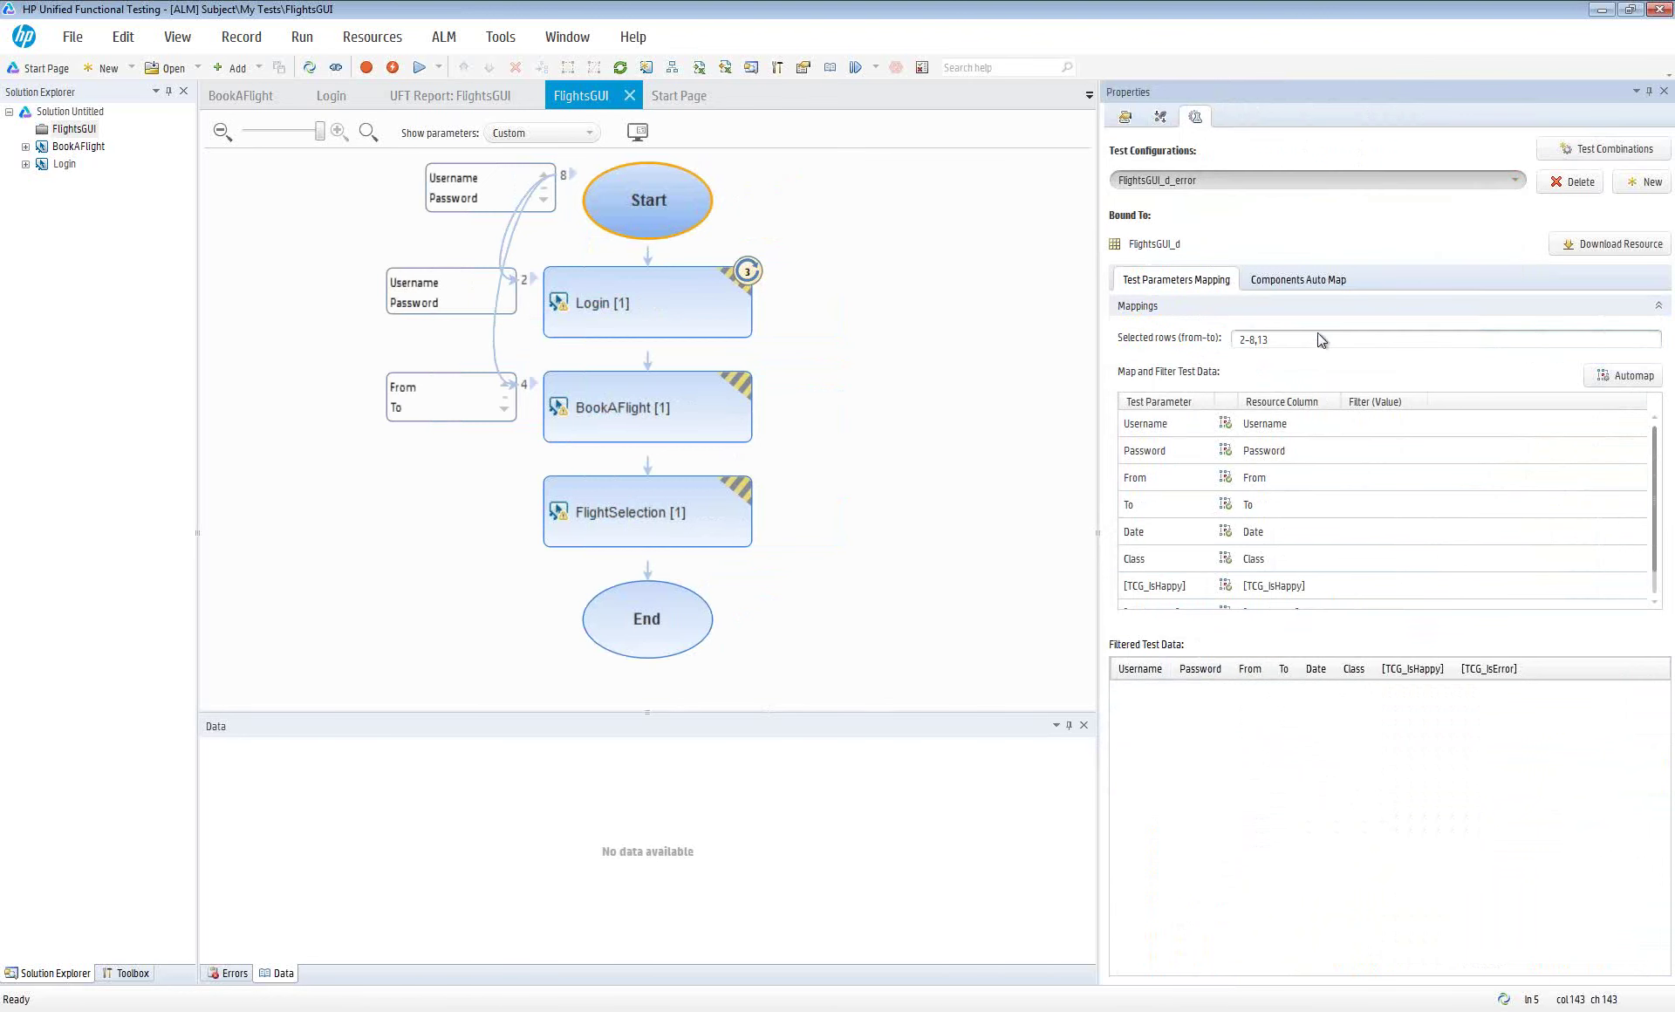
left_click(1286, 341)
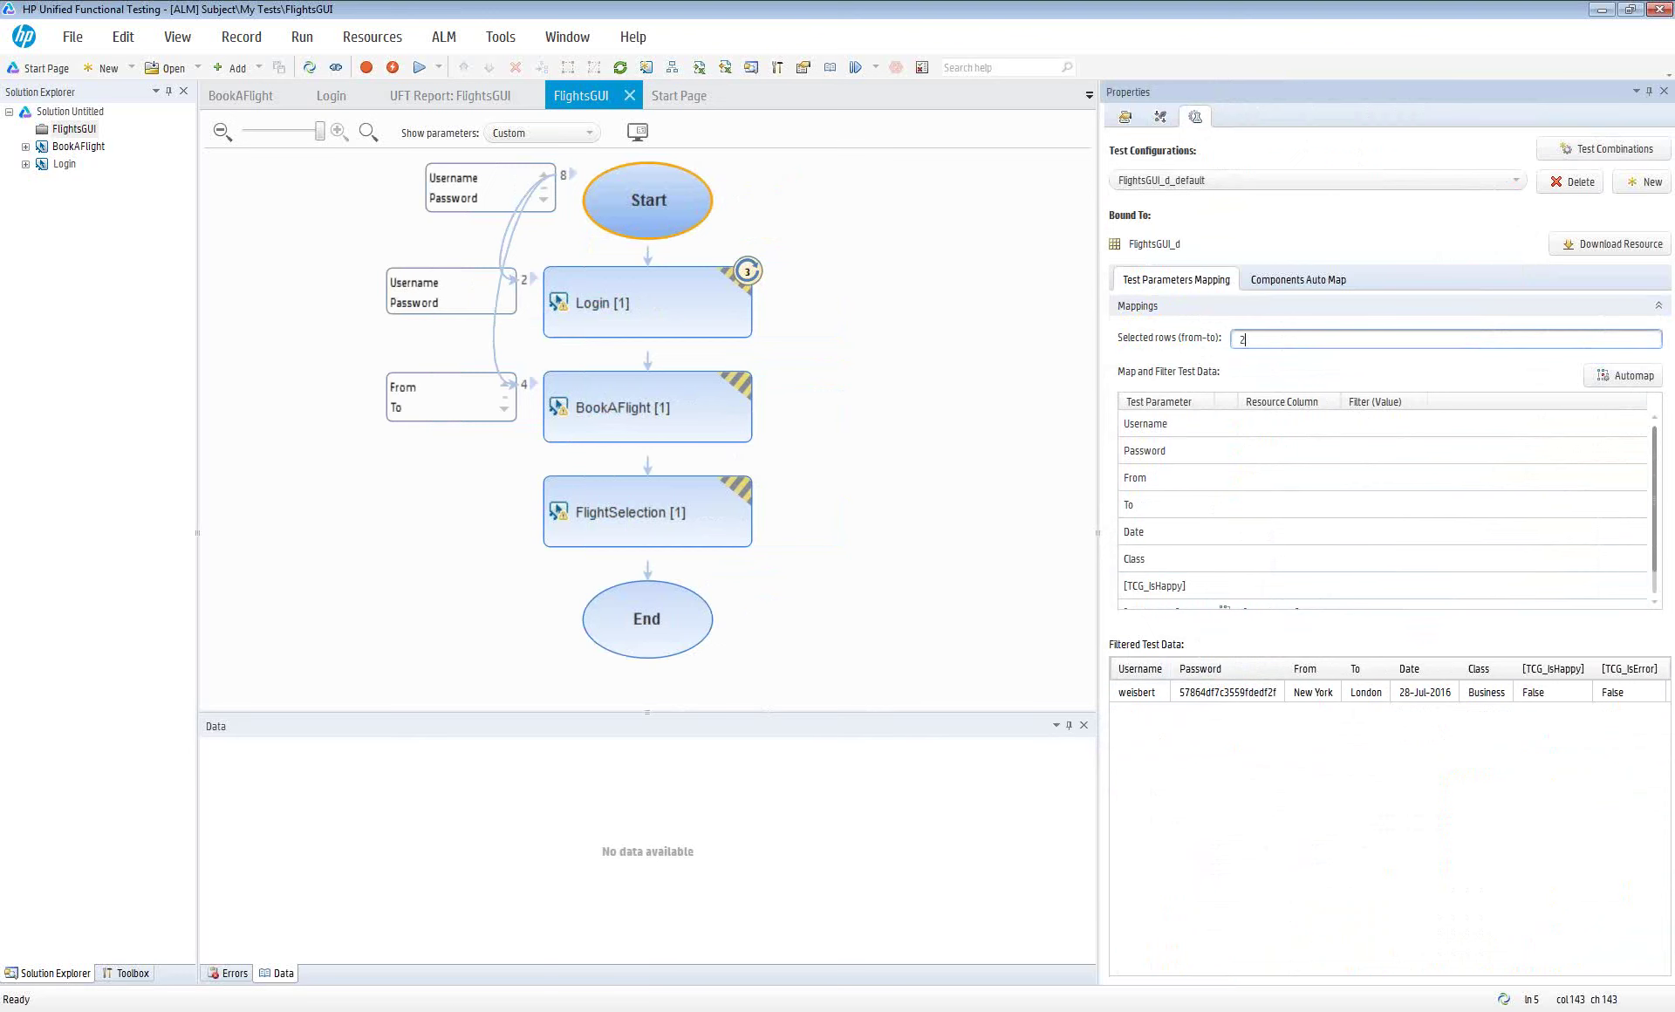
type("2-12")
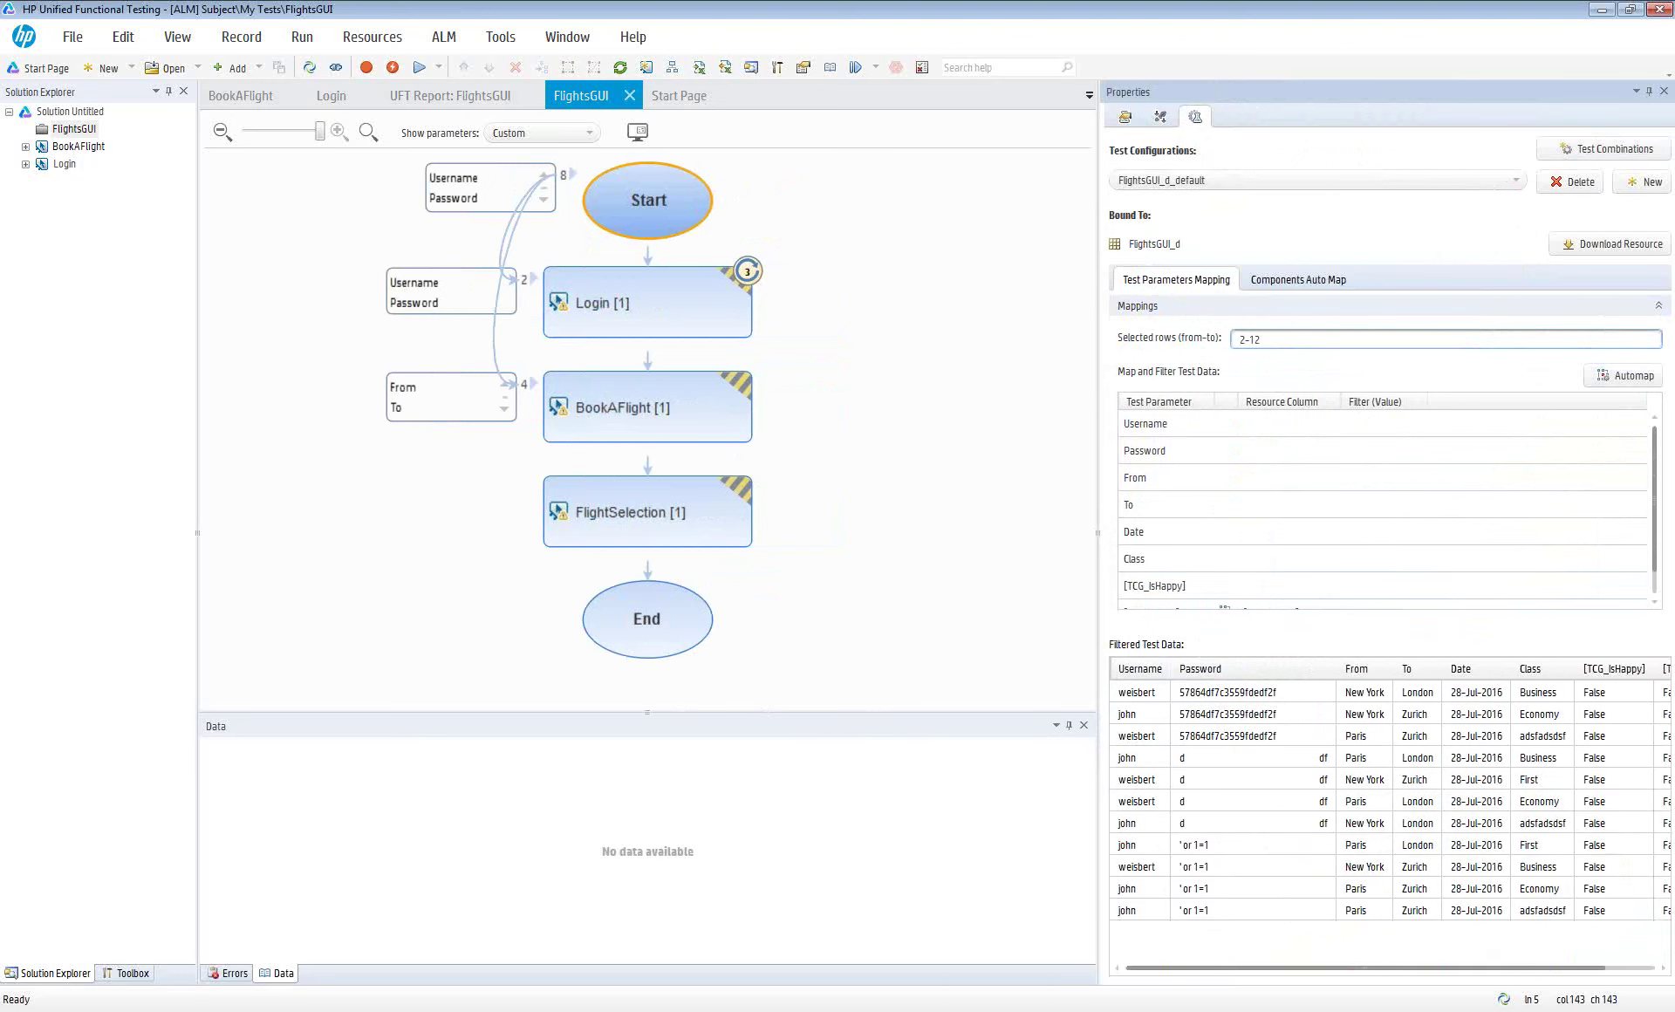
type(",13")
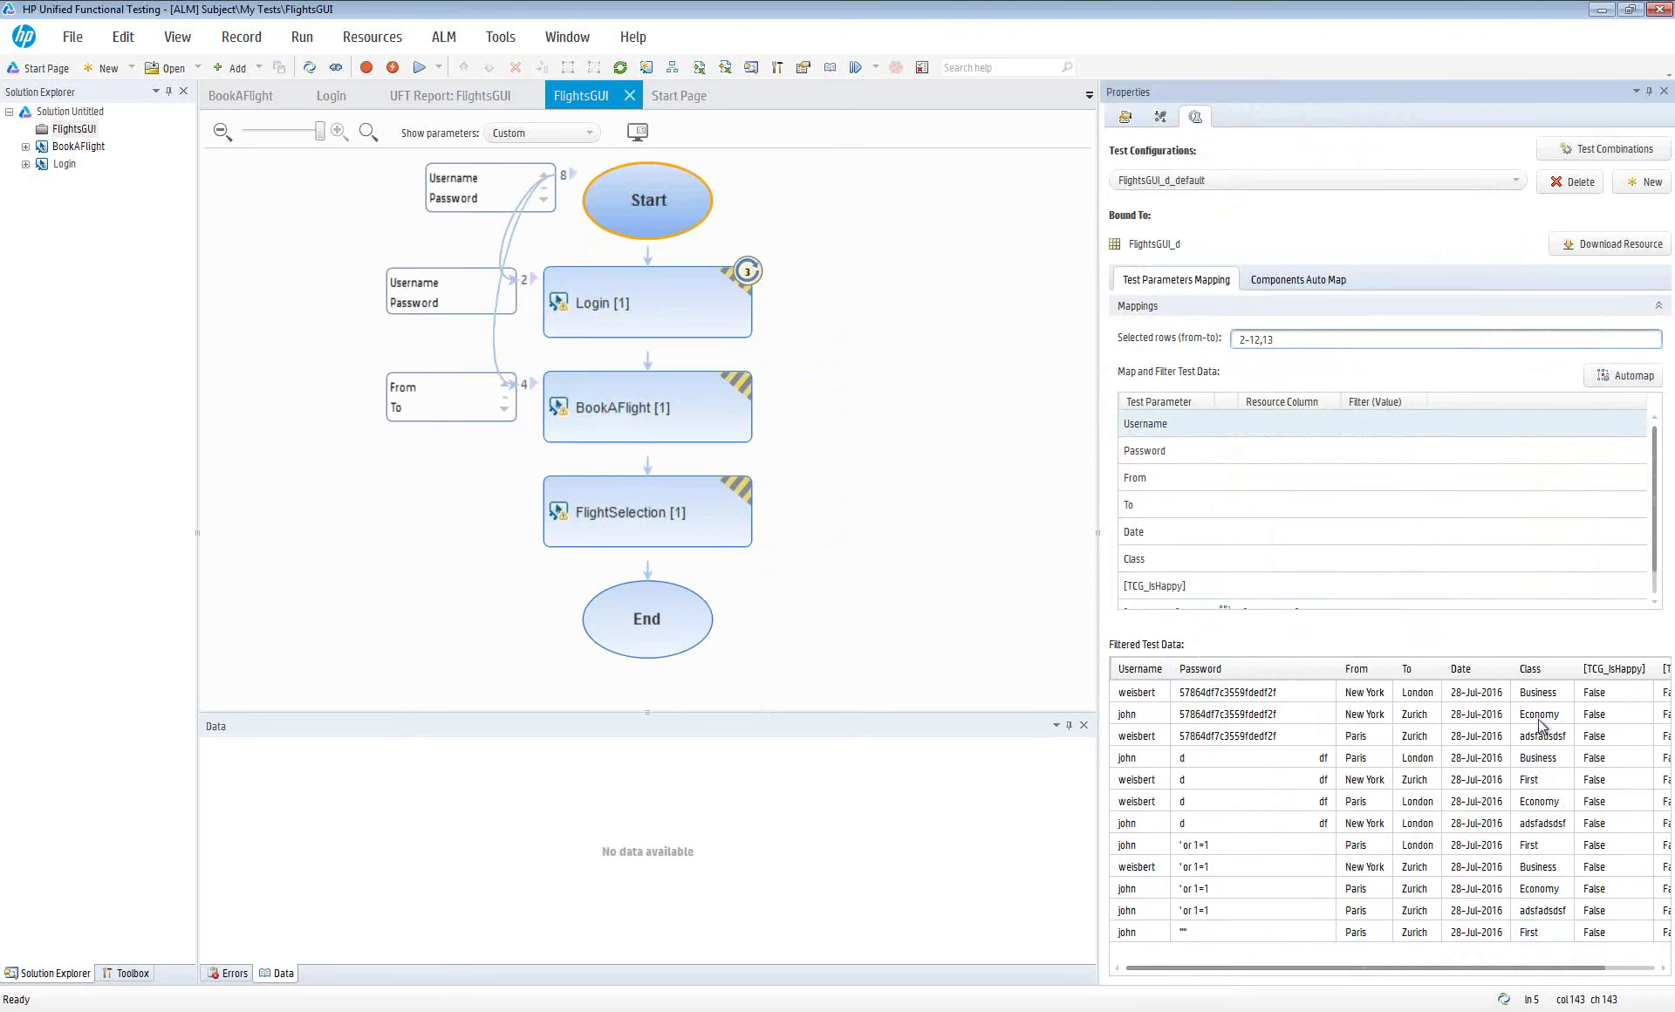
Check the list of test configurations and reopen the Test Combinations Generator to view the parameter values
left_click(1267, 185)
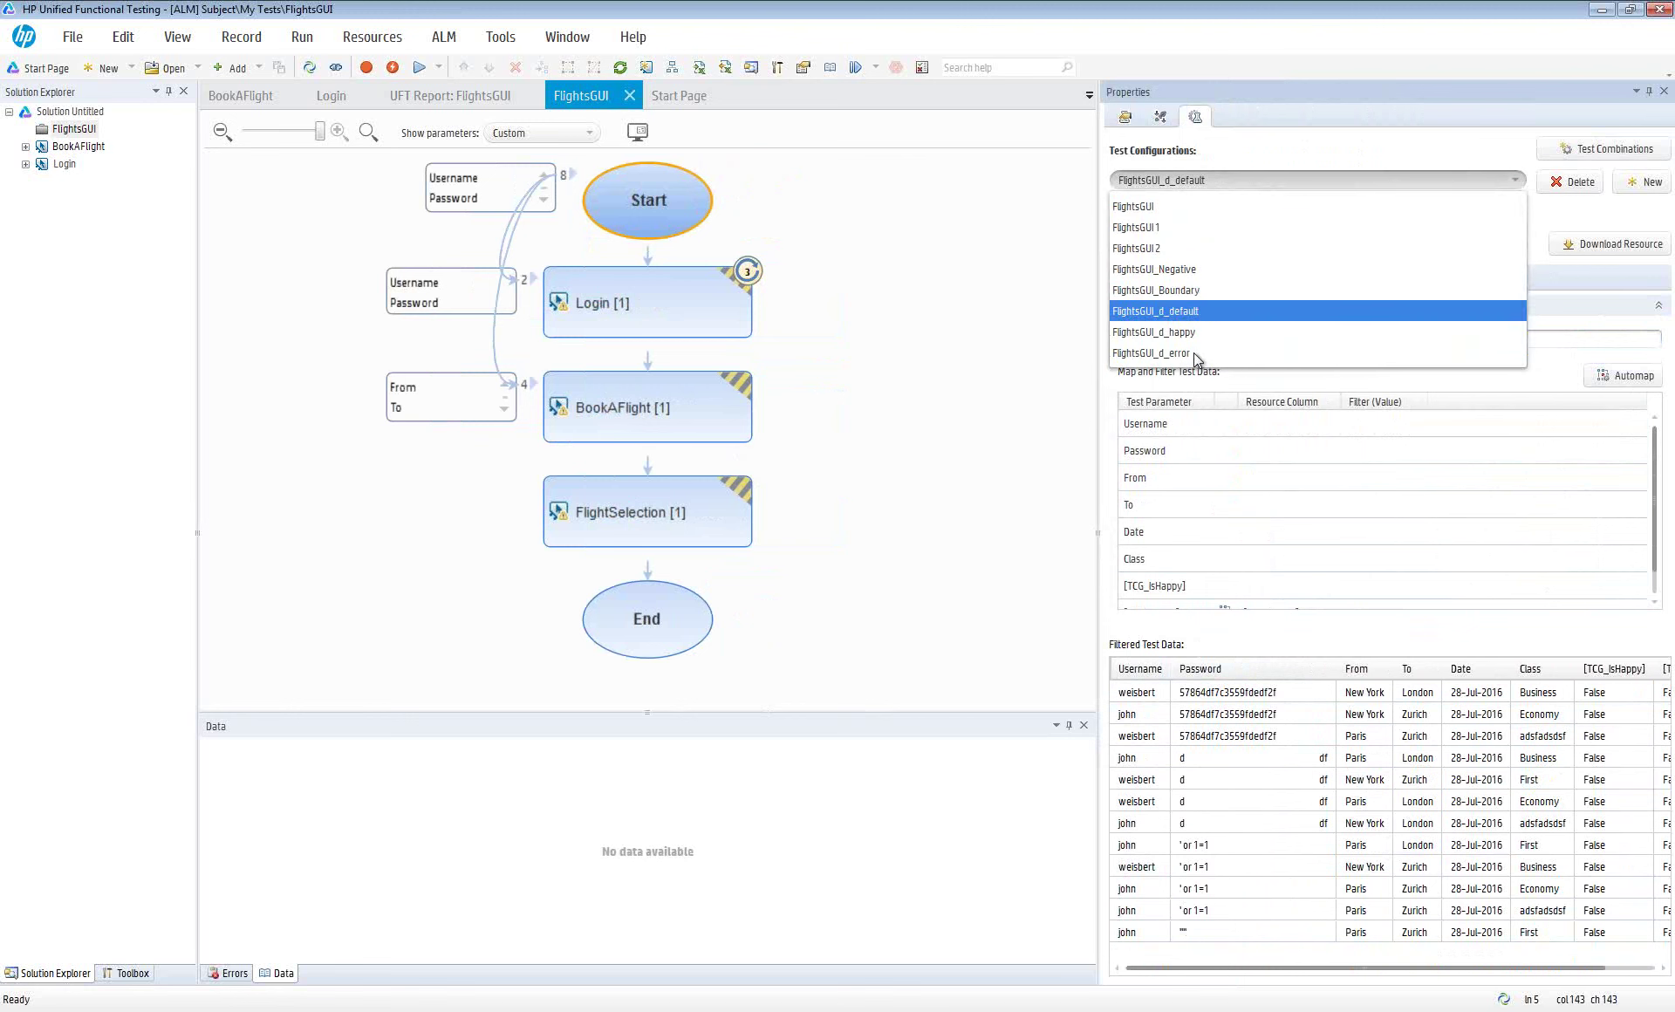
left_click(1240, 179)
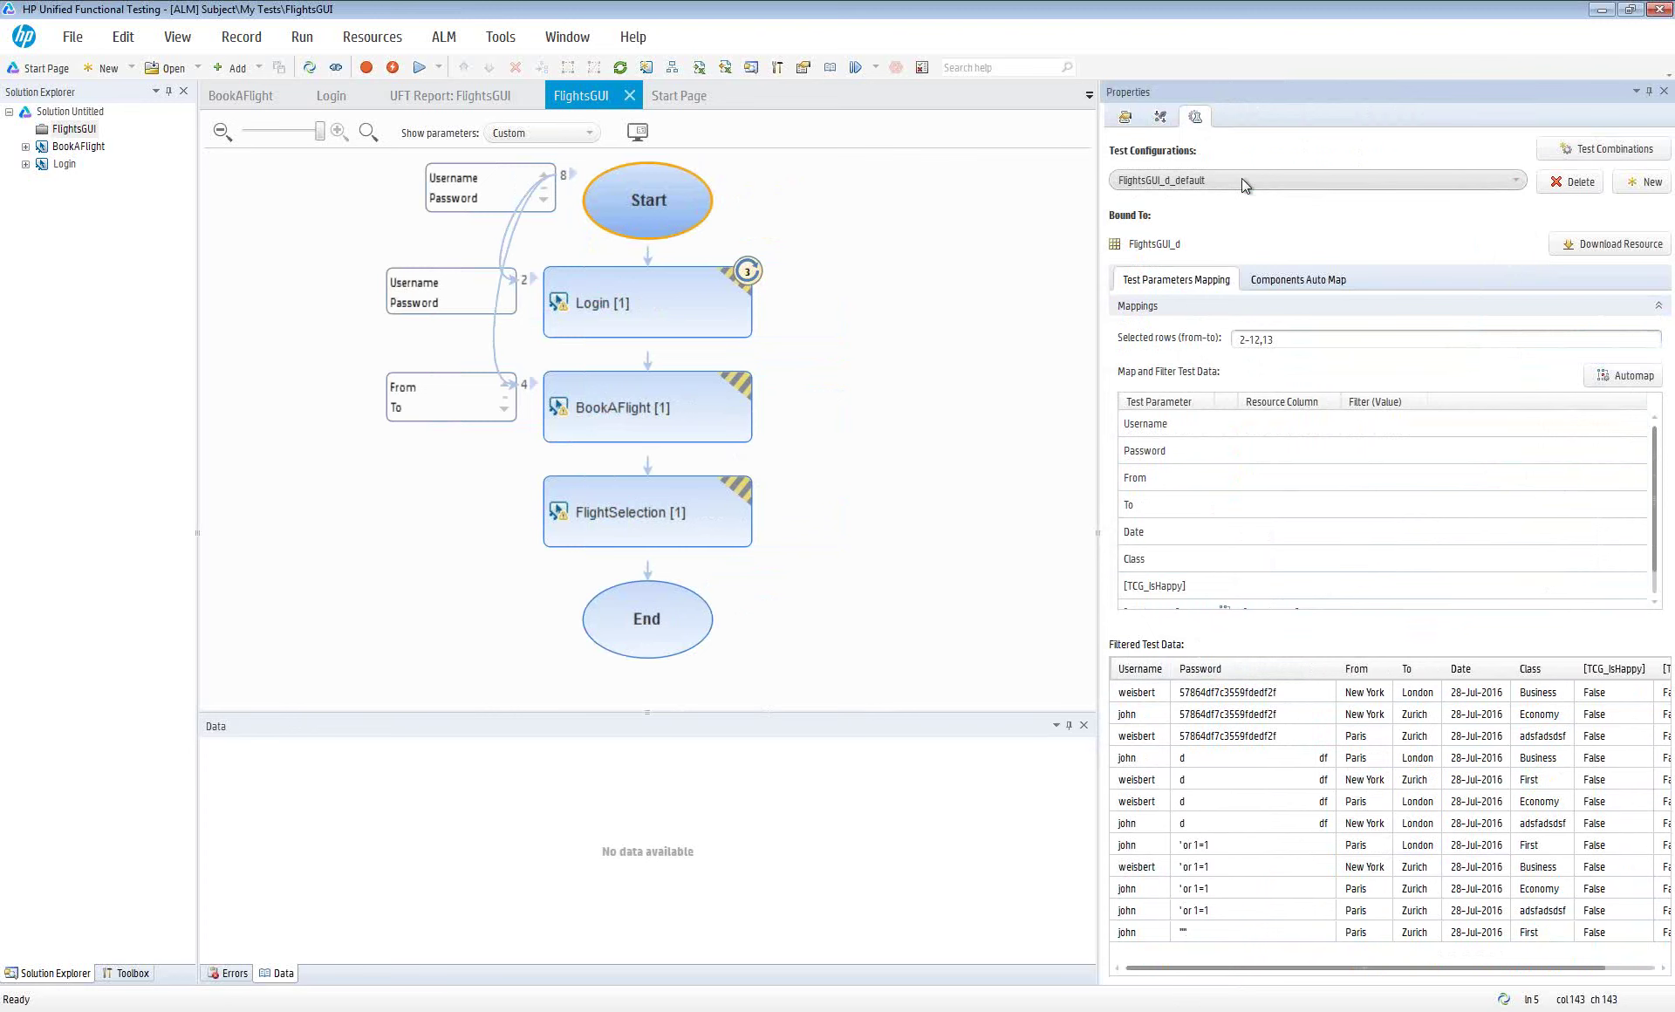
left_click(1620, 149)
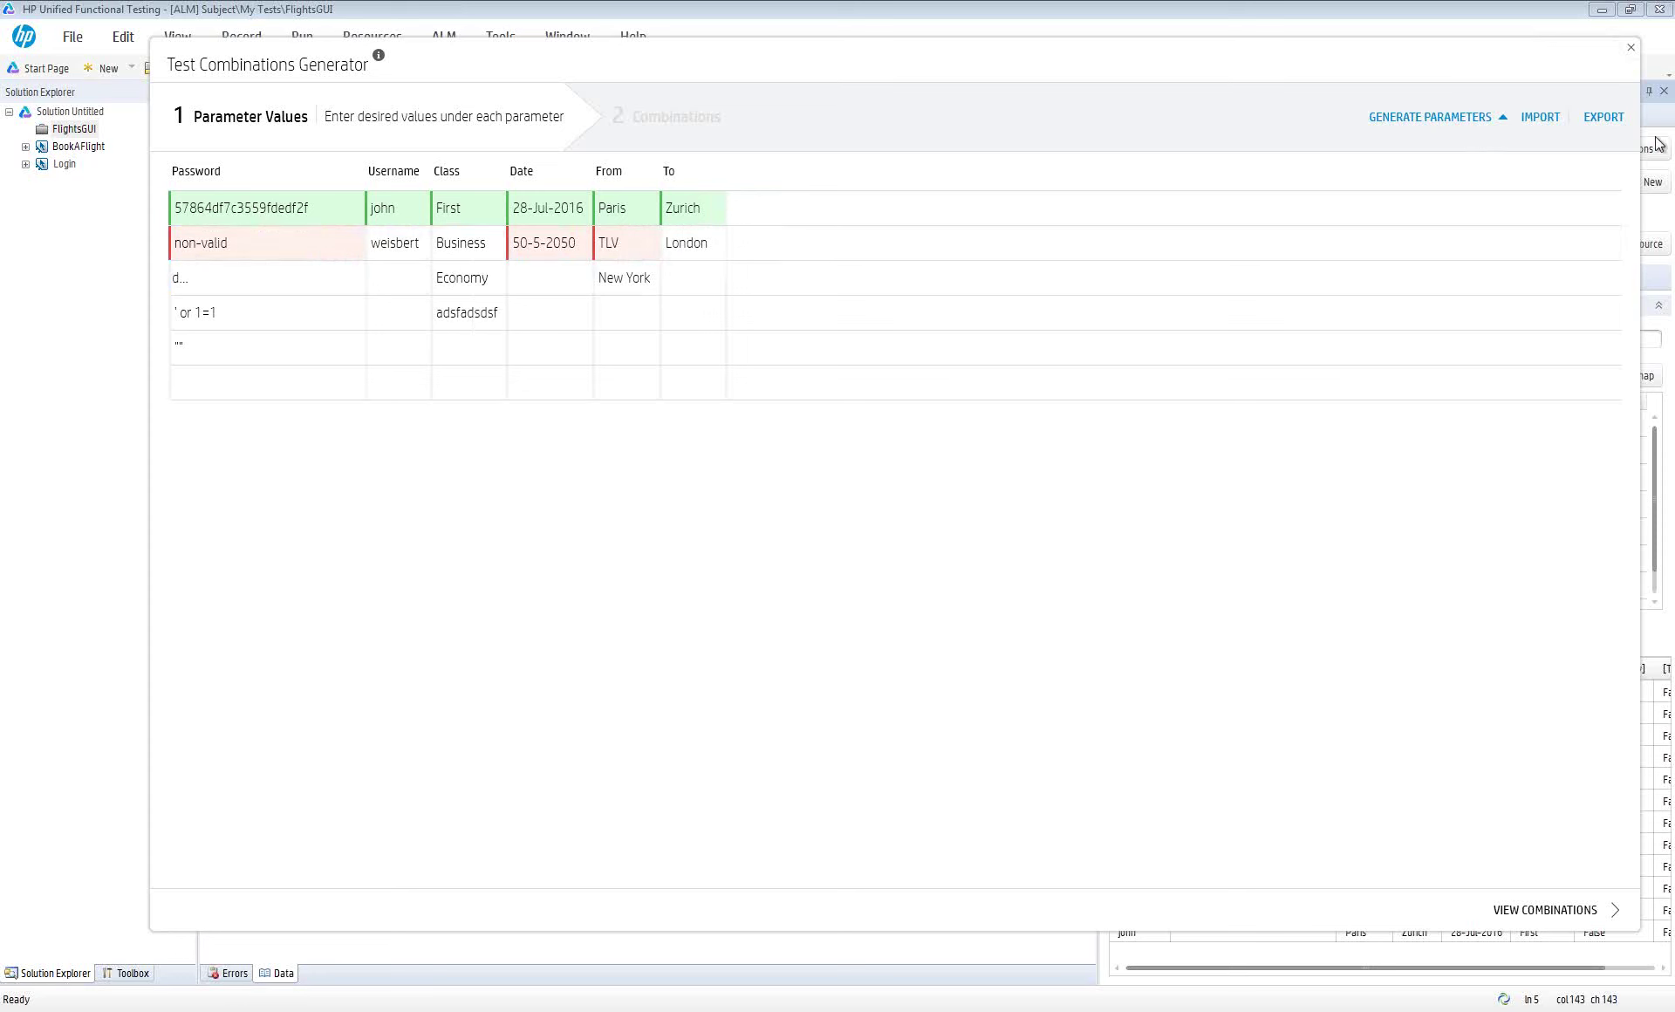
Generate 25 City values for the To parameter filtered by the regex ^.[r][e], and widen the To column
left_click(1503, 118)
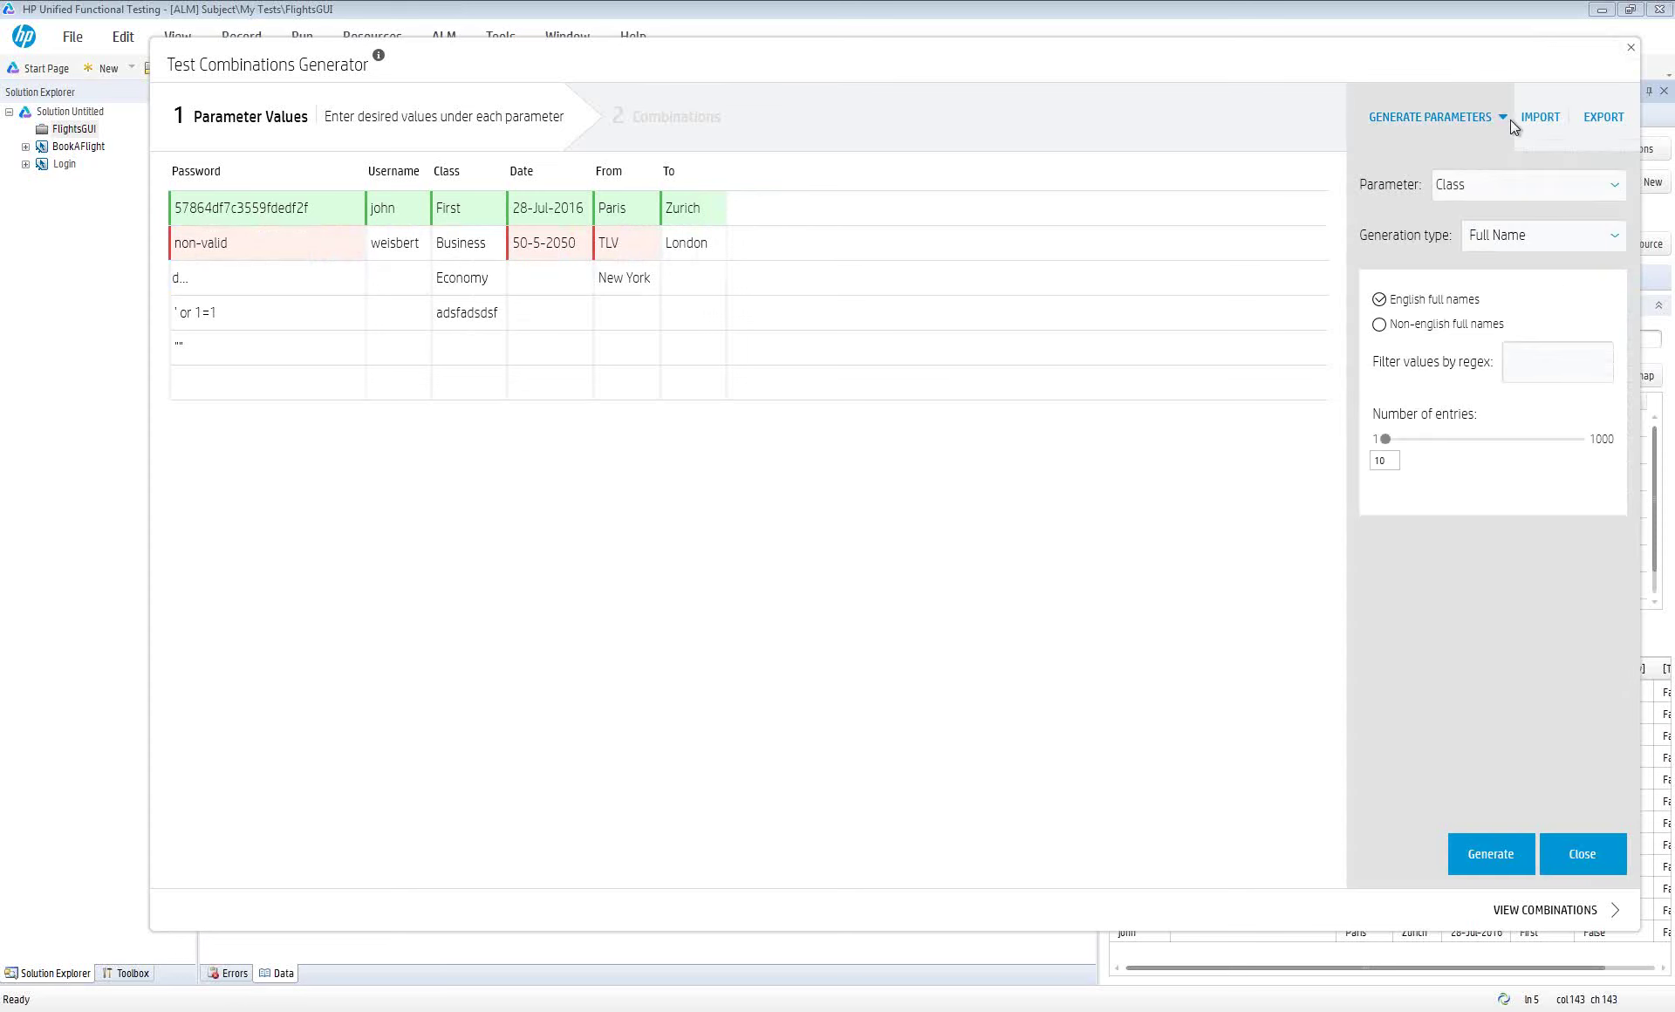
left_click(1514, 181)
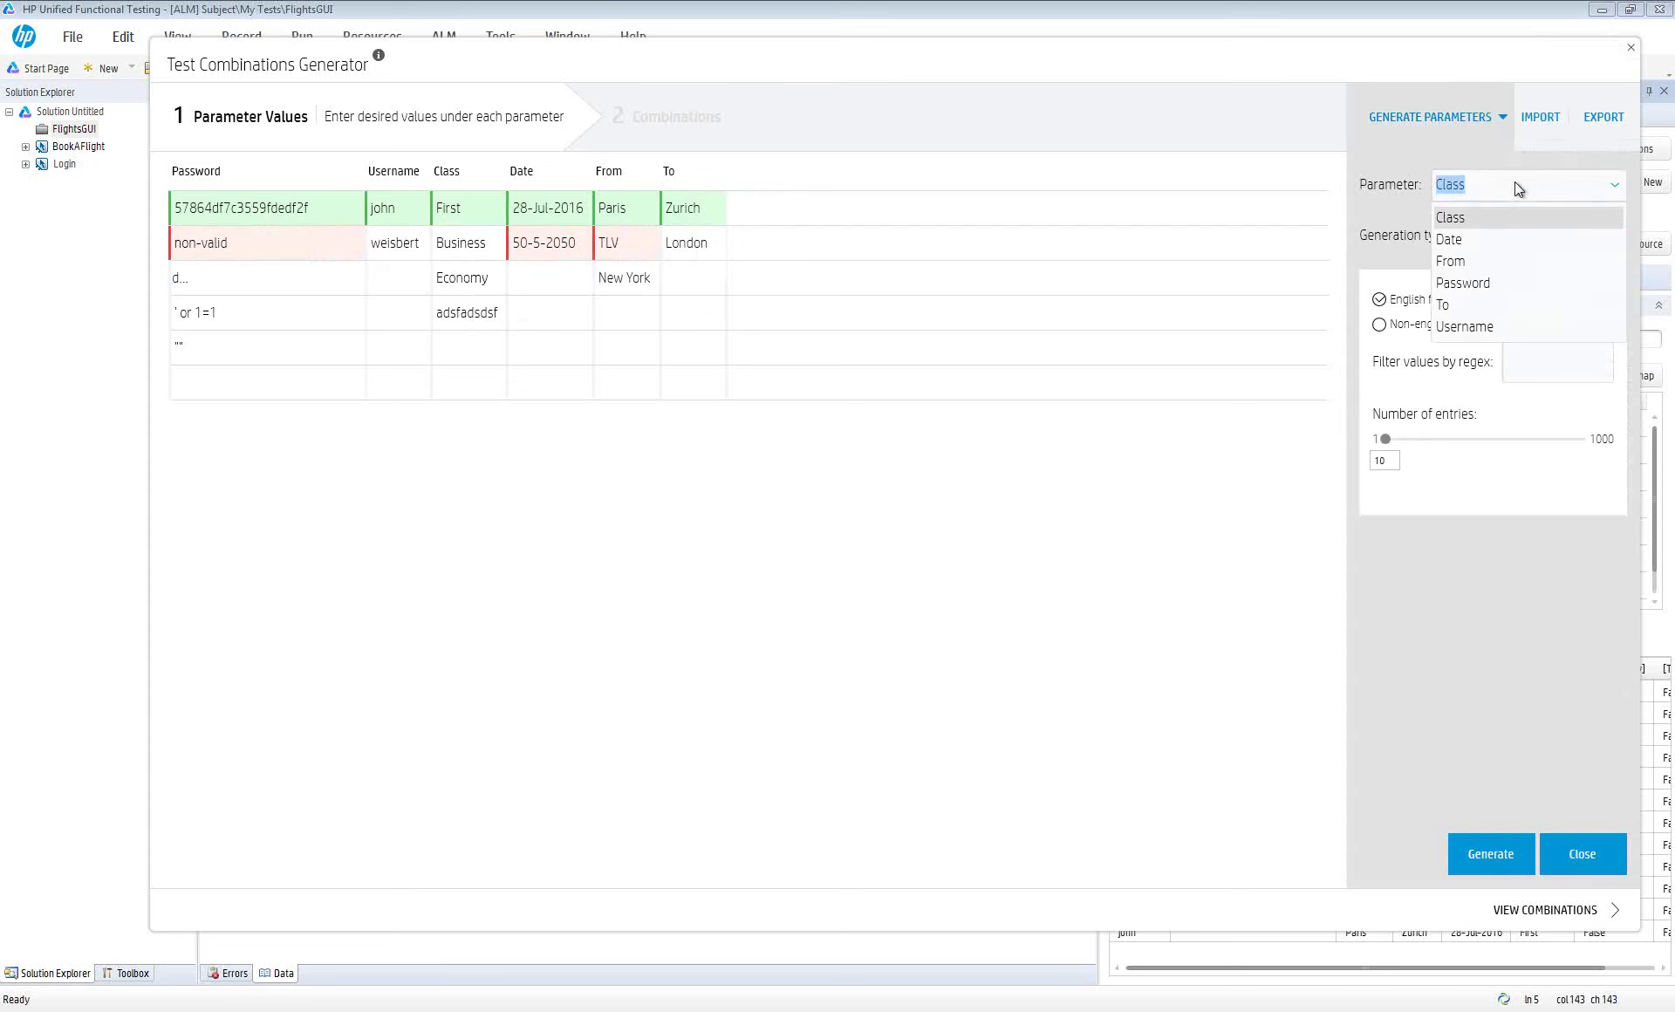
left_click(1466, 304)
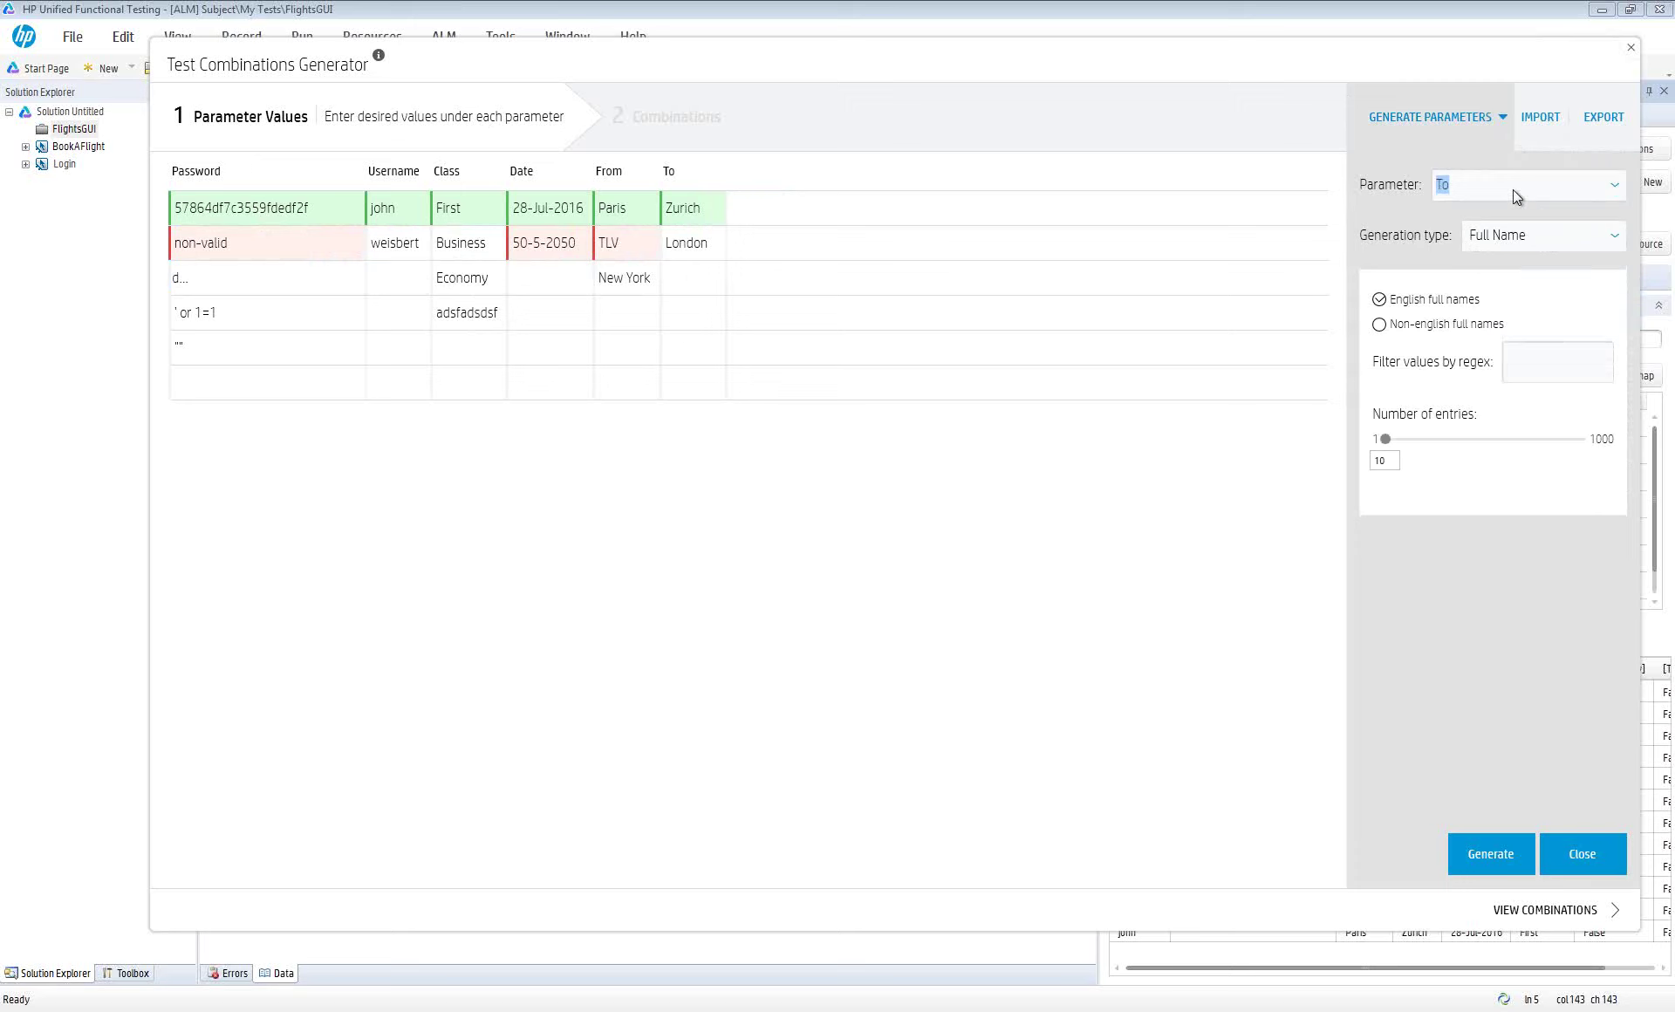
left_click(1524, 238)
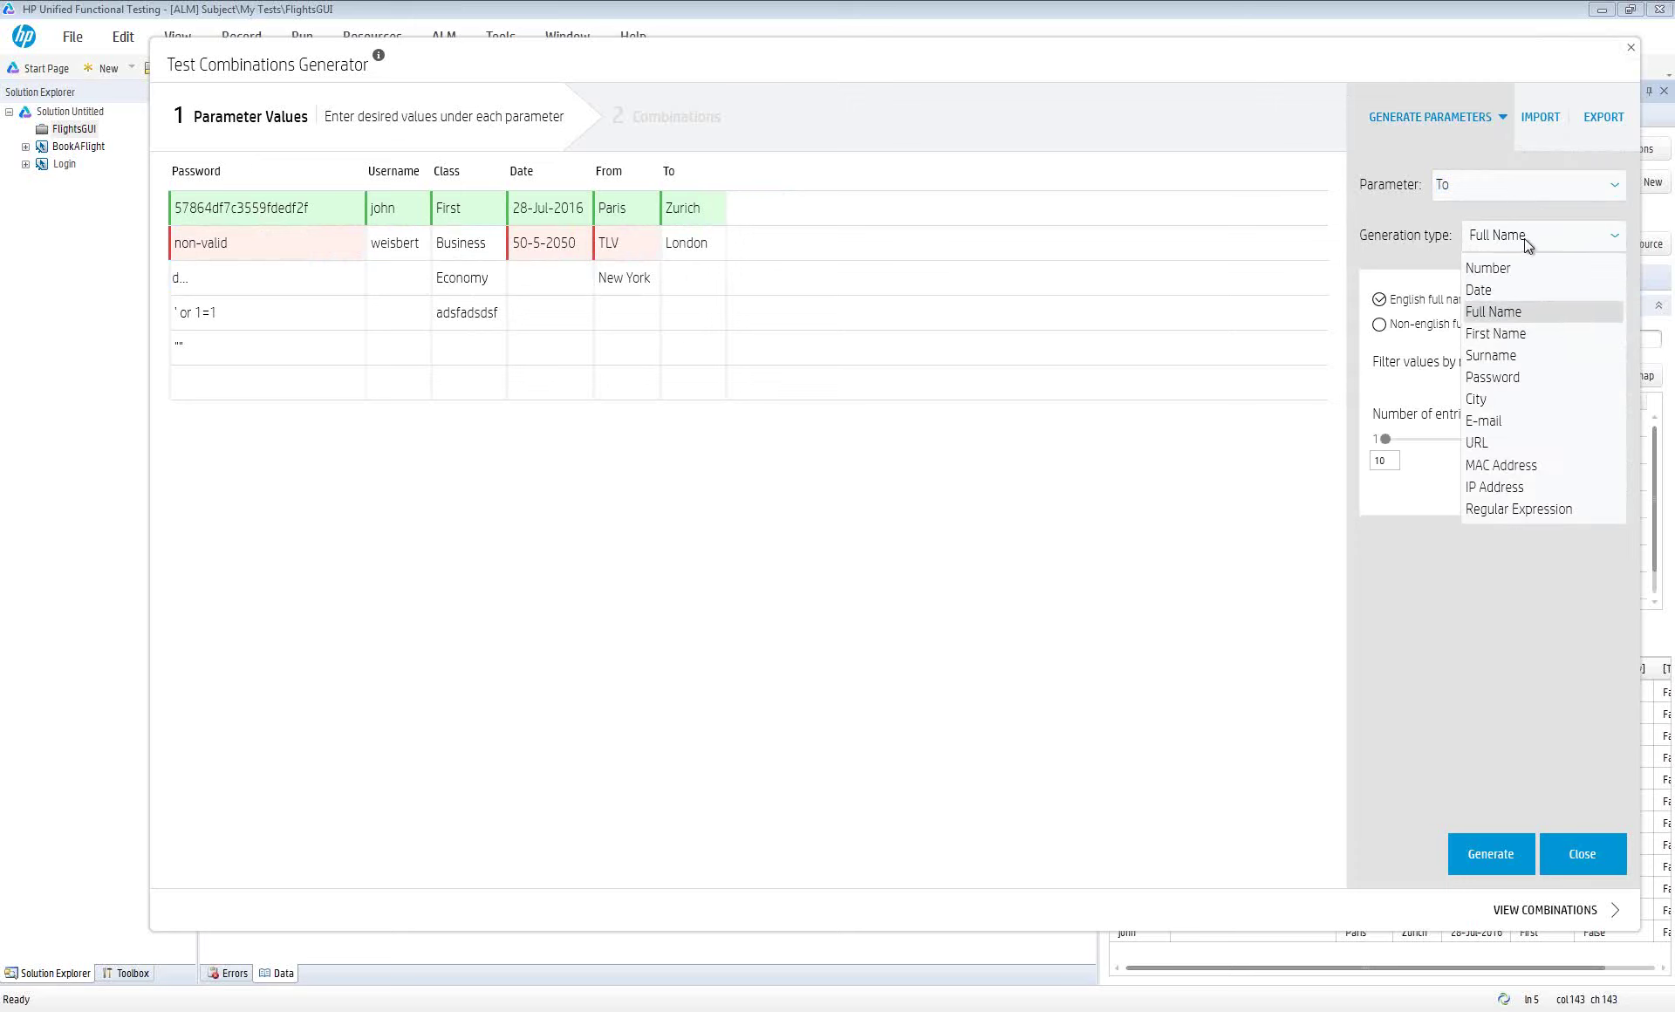
left_click(1494, 404)
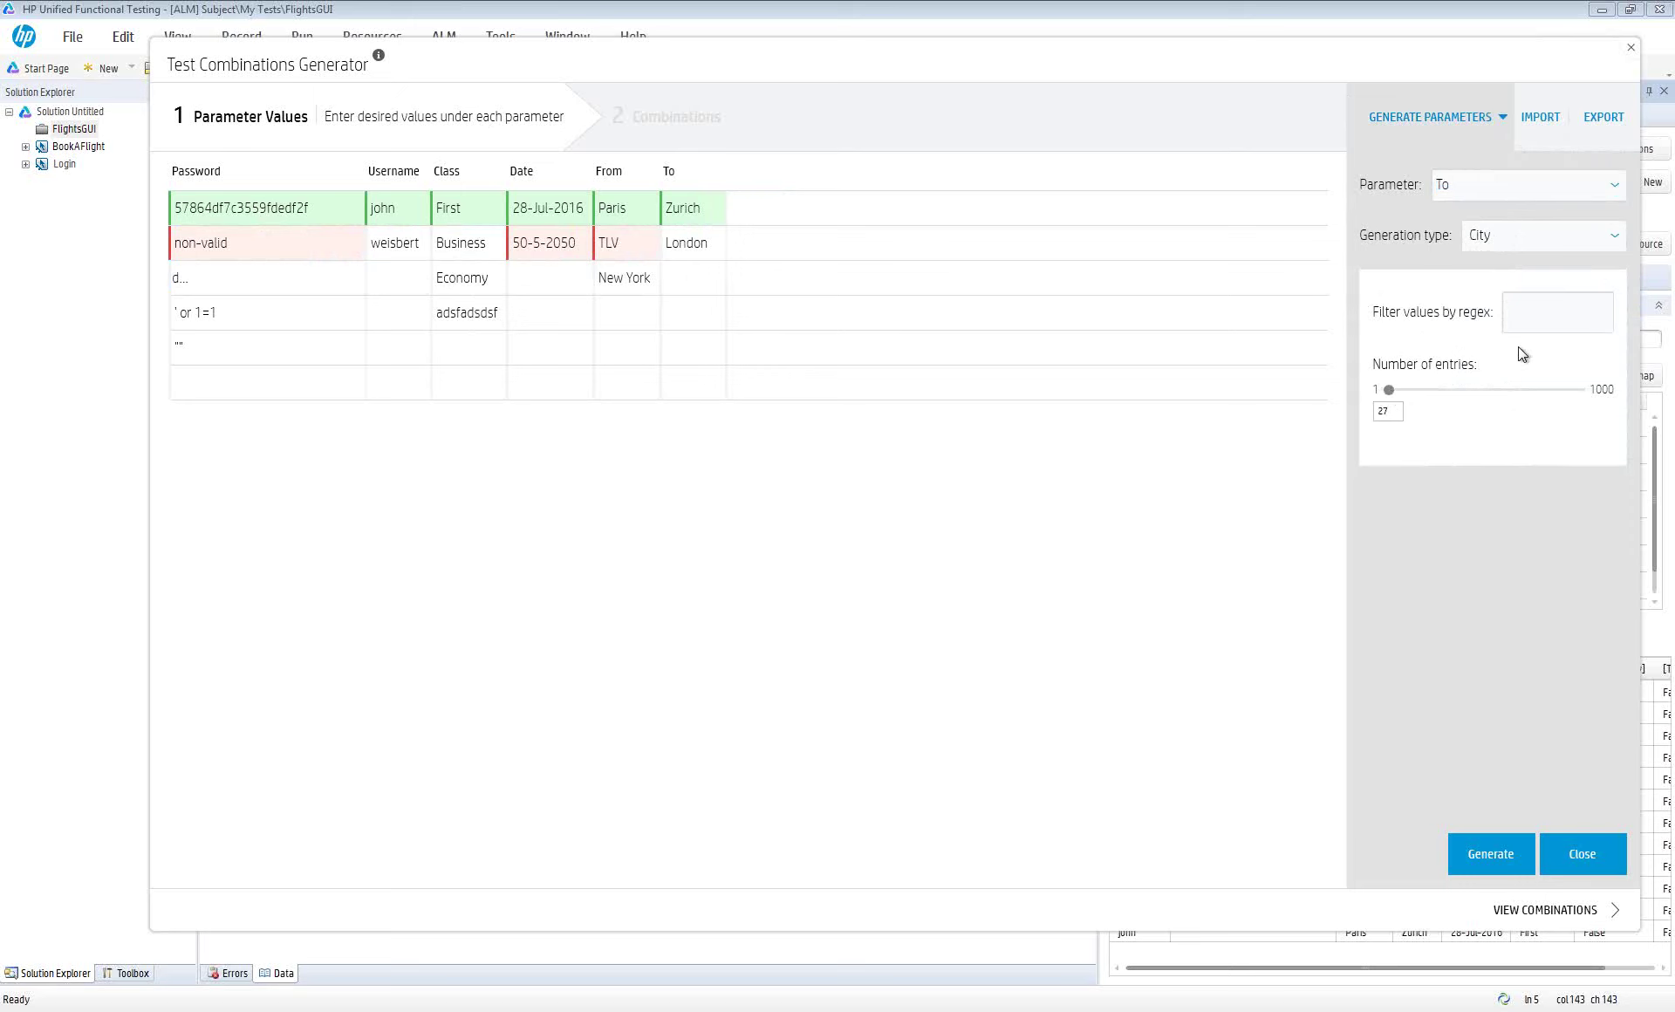
left_click(1537, 313)
type("^.[r][e]")
left_click(1488, 856)
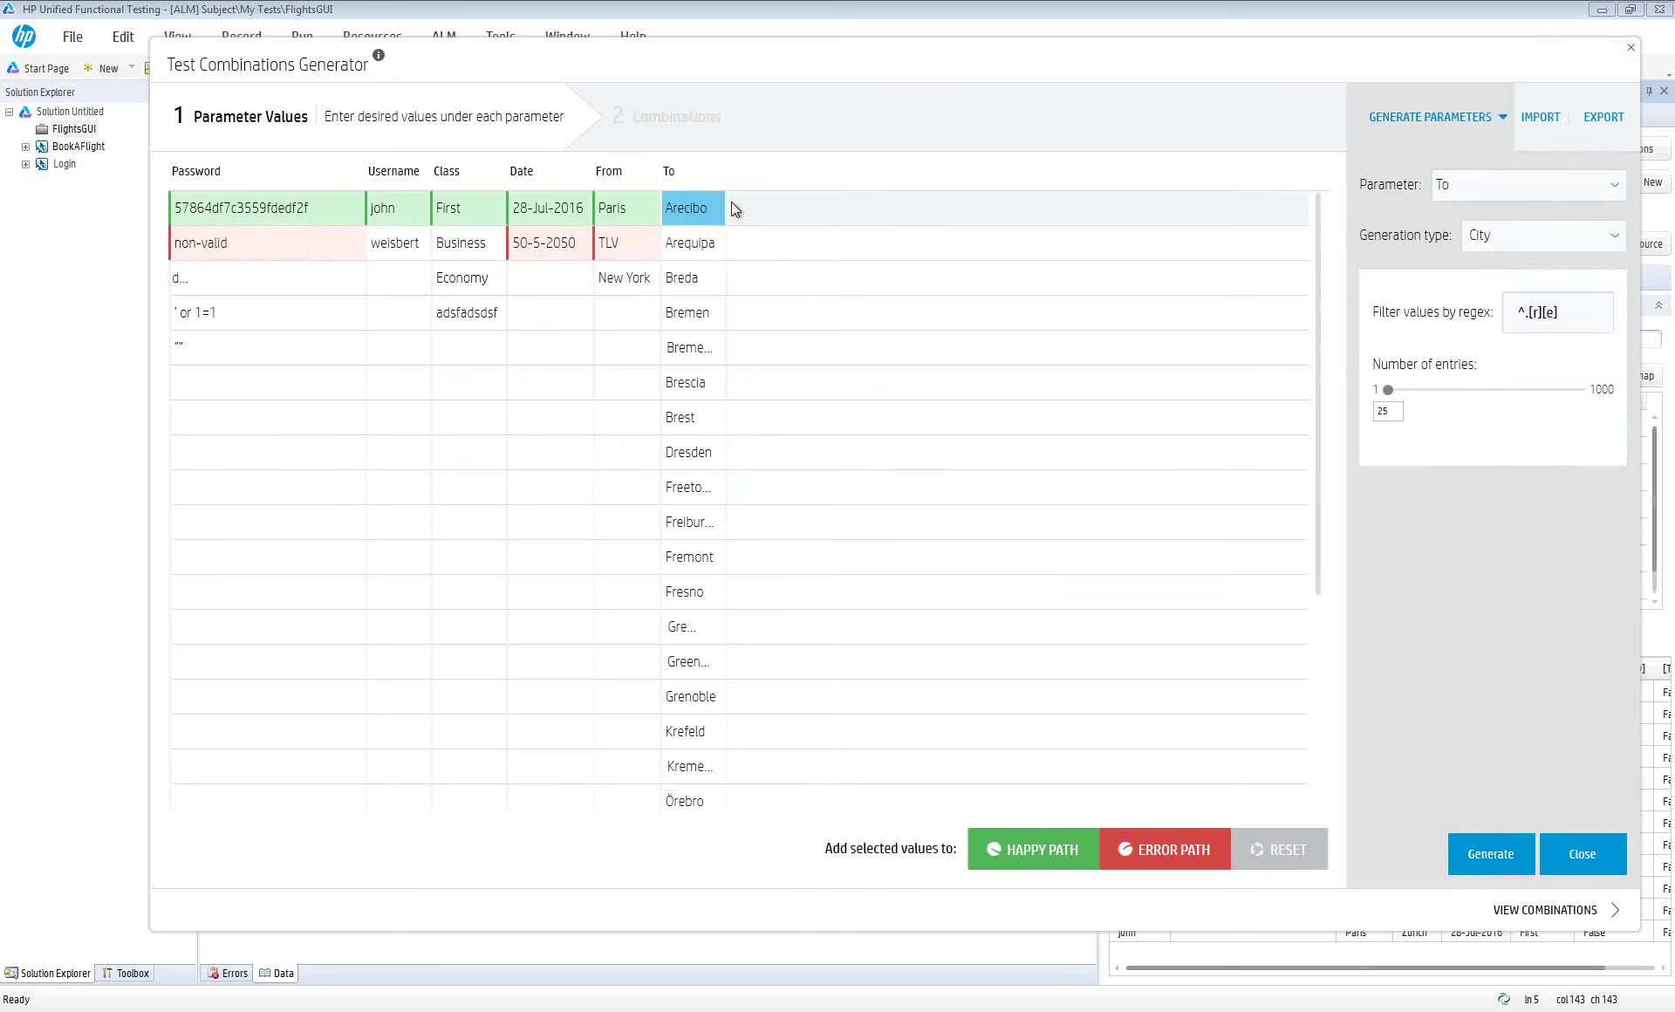
left_click_drag(724, 188, 795, 187)
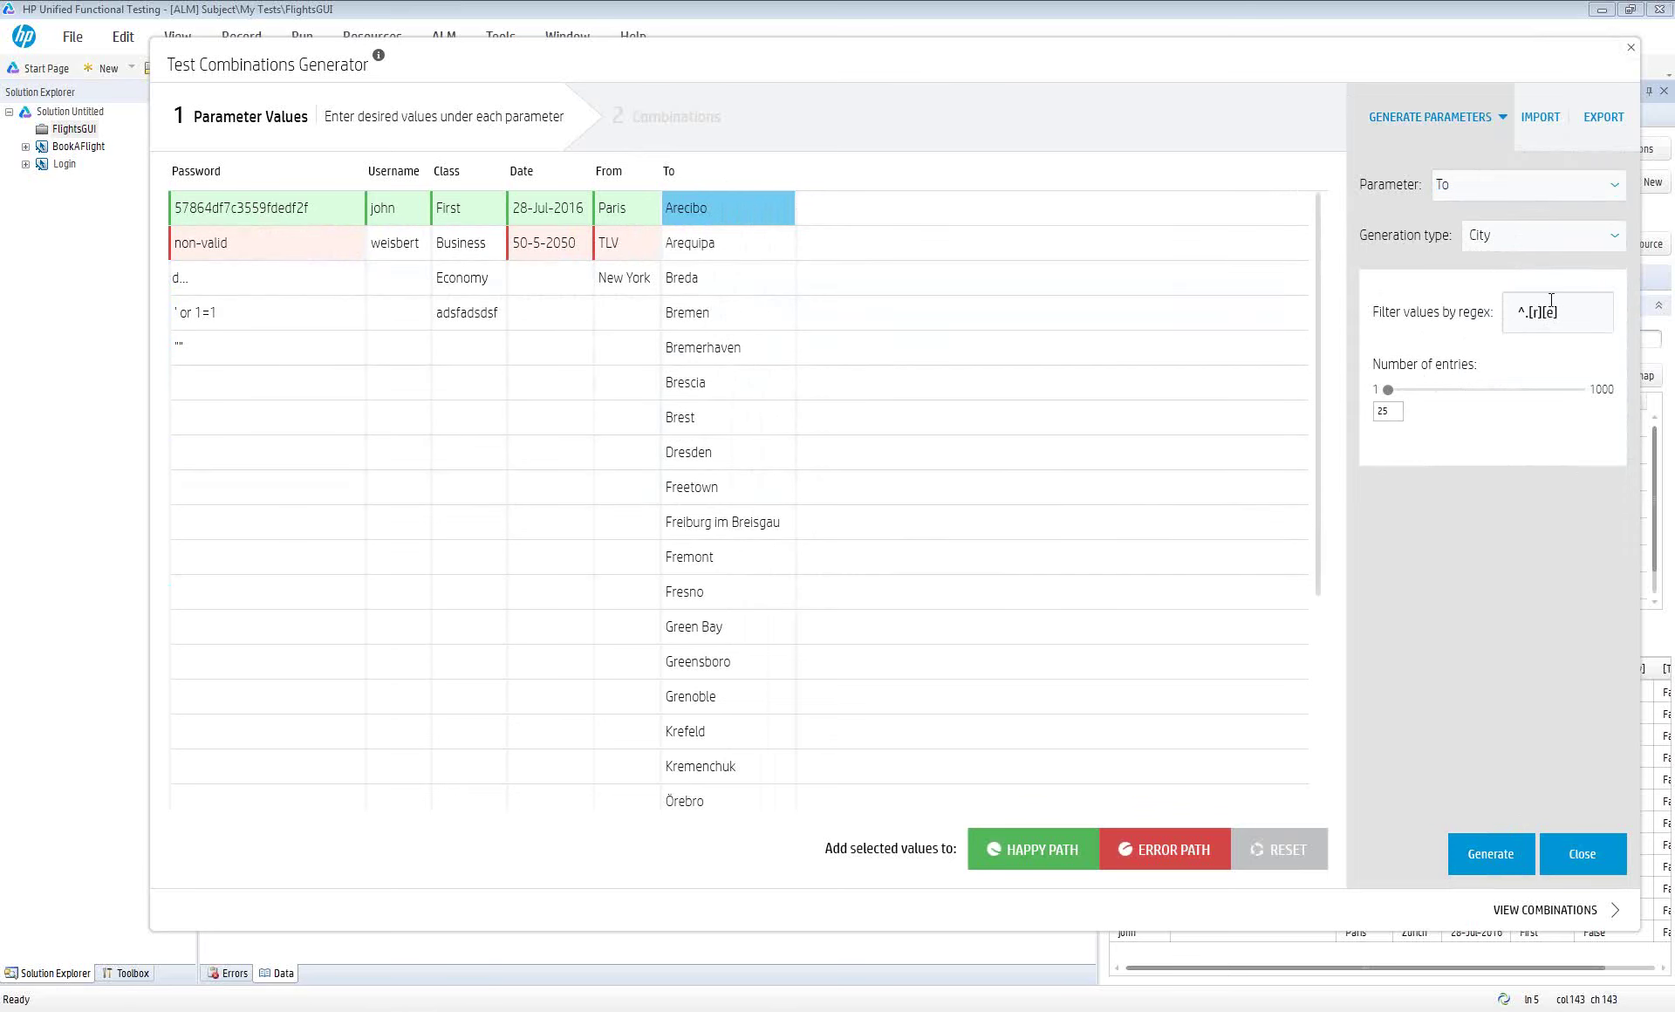
Choose the Date parameter for value generation and set its generation type to Date
left_click(1525, 179)
left_click(1488, 240)
left_click(1608, 237)
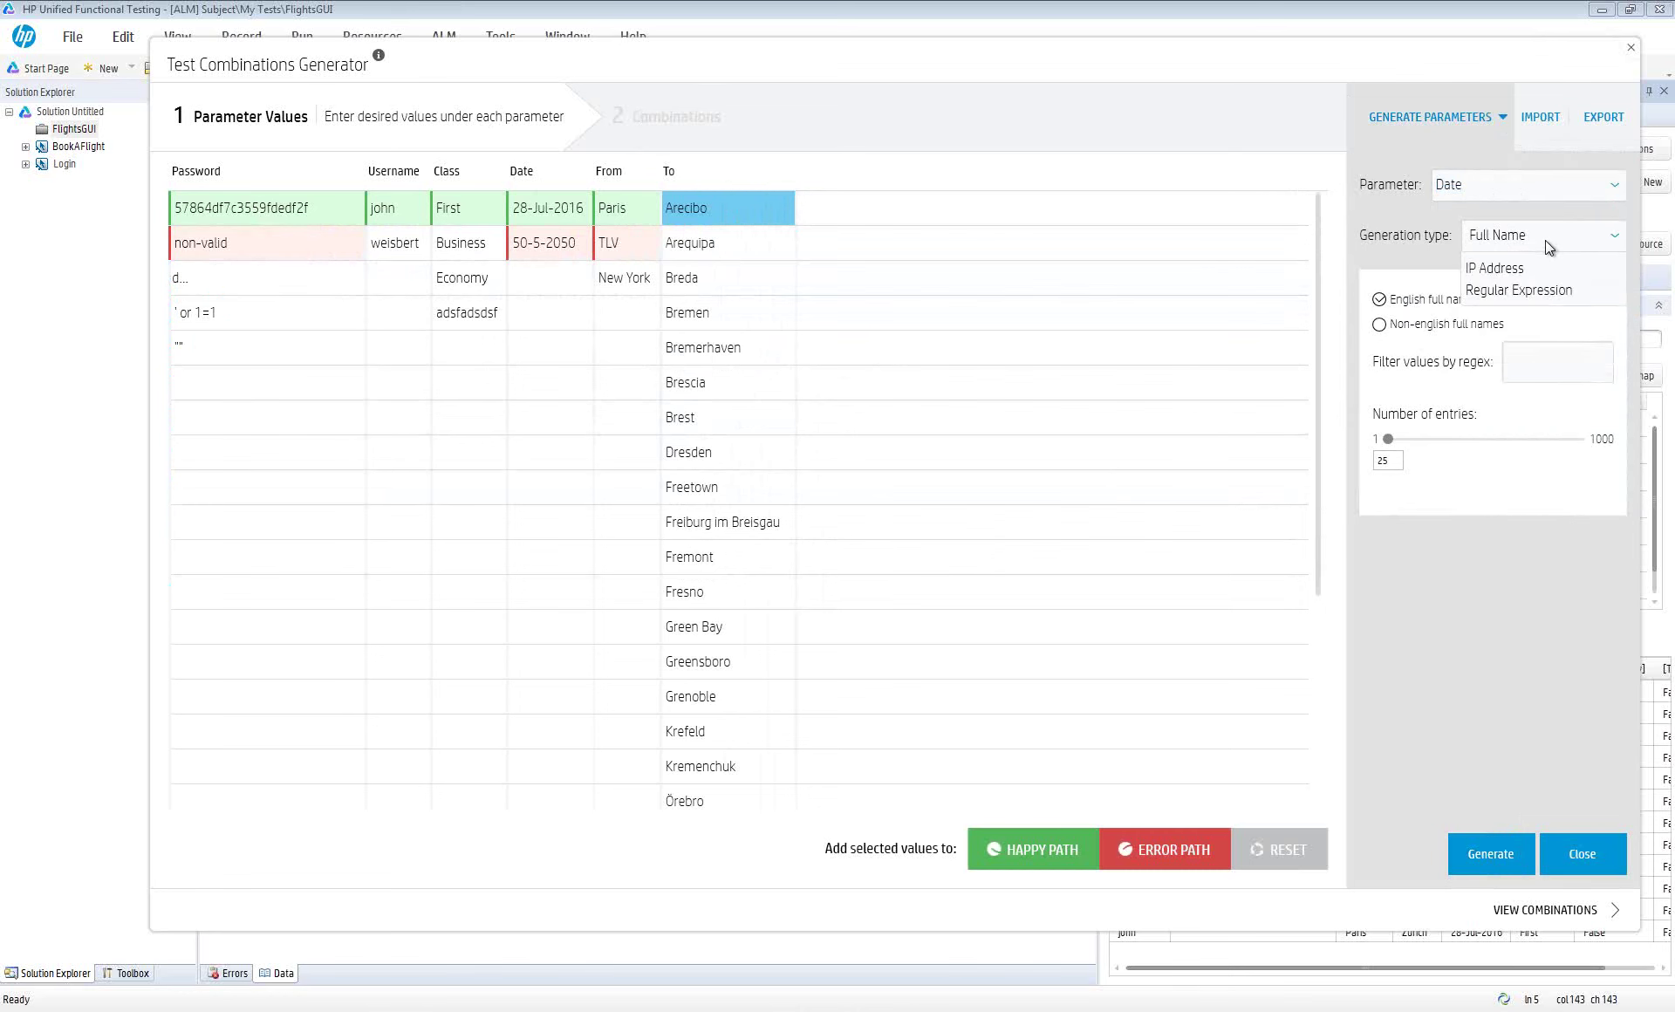
left_click(1492, 292)
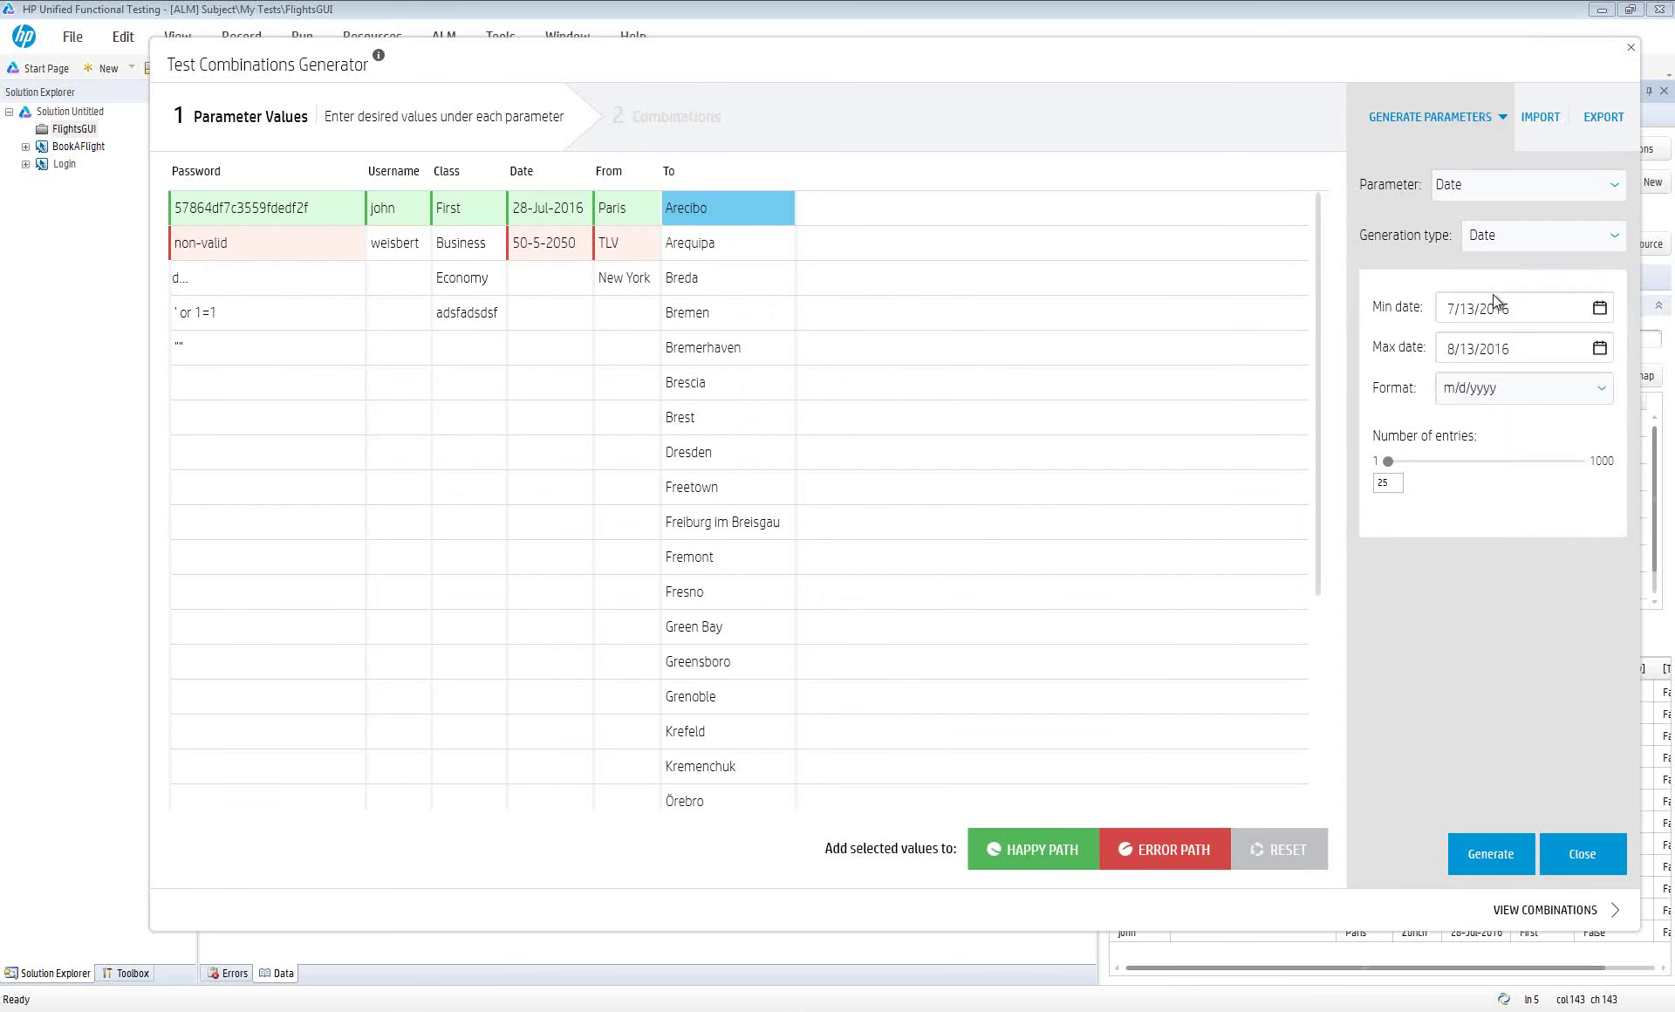
left_click(1536, 242)
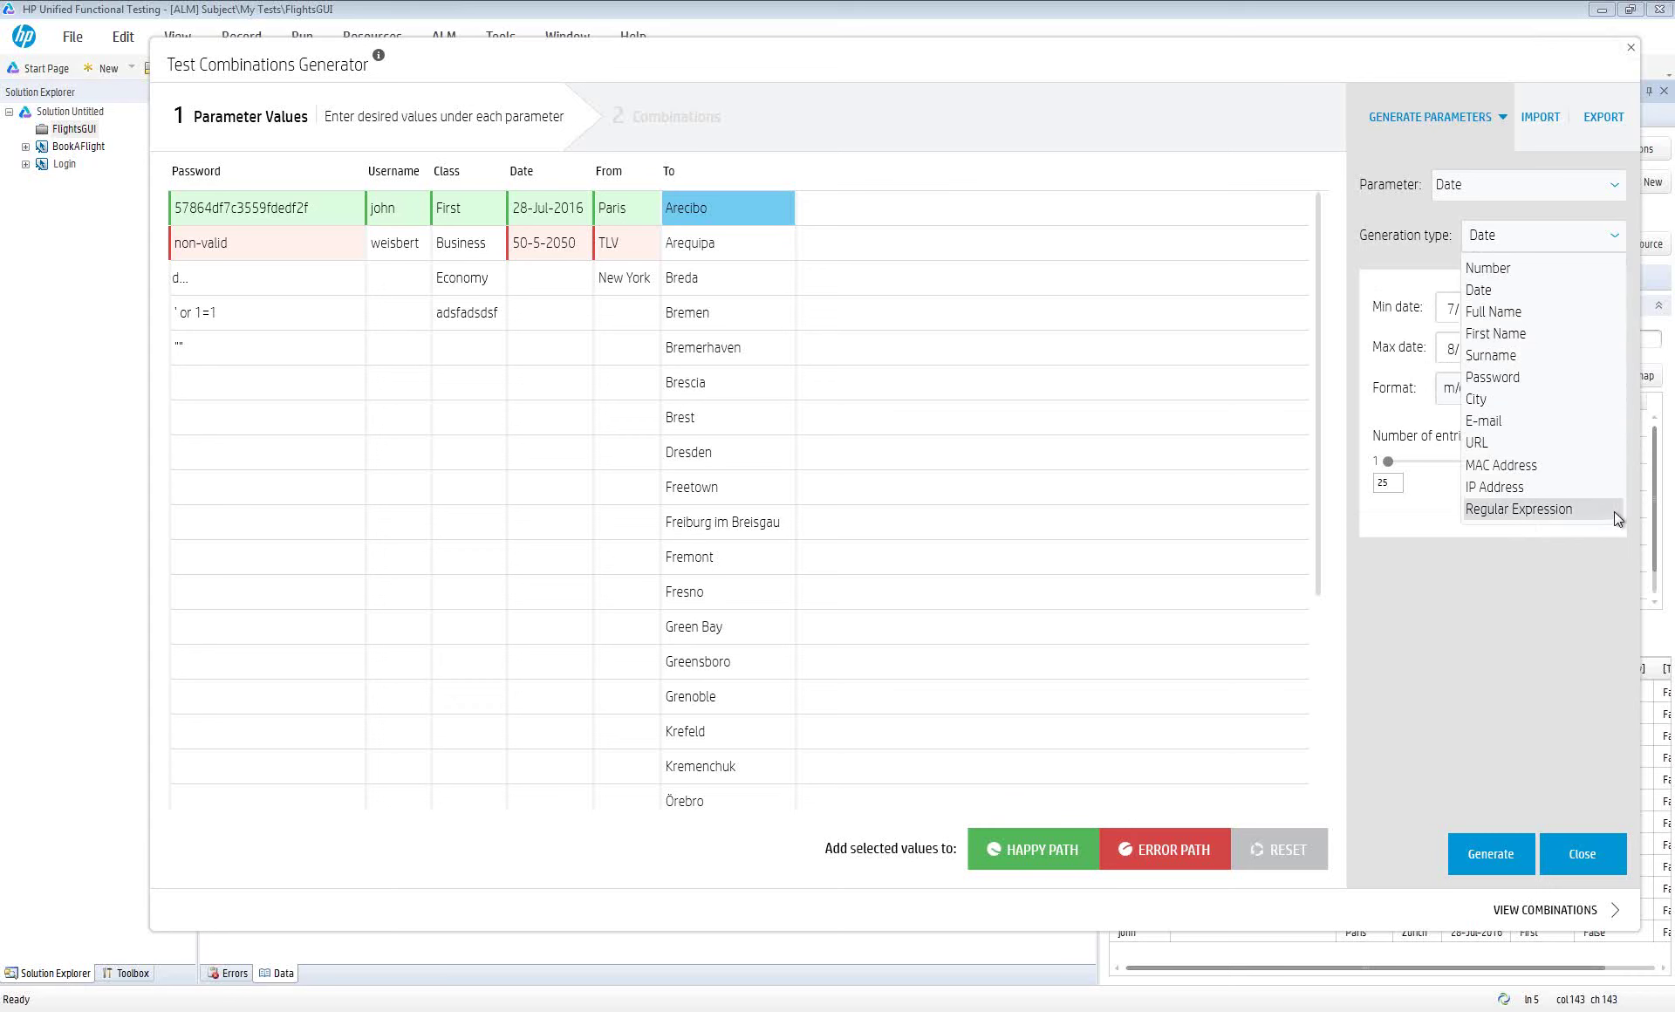
left_click(1428, 243)
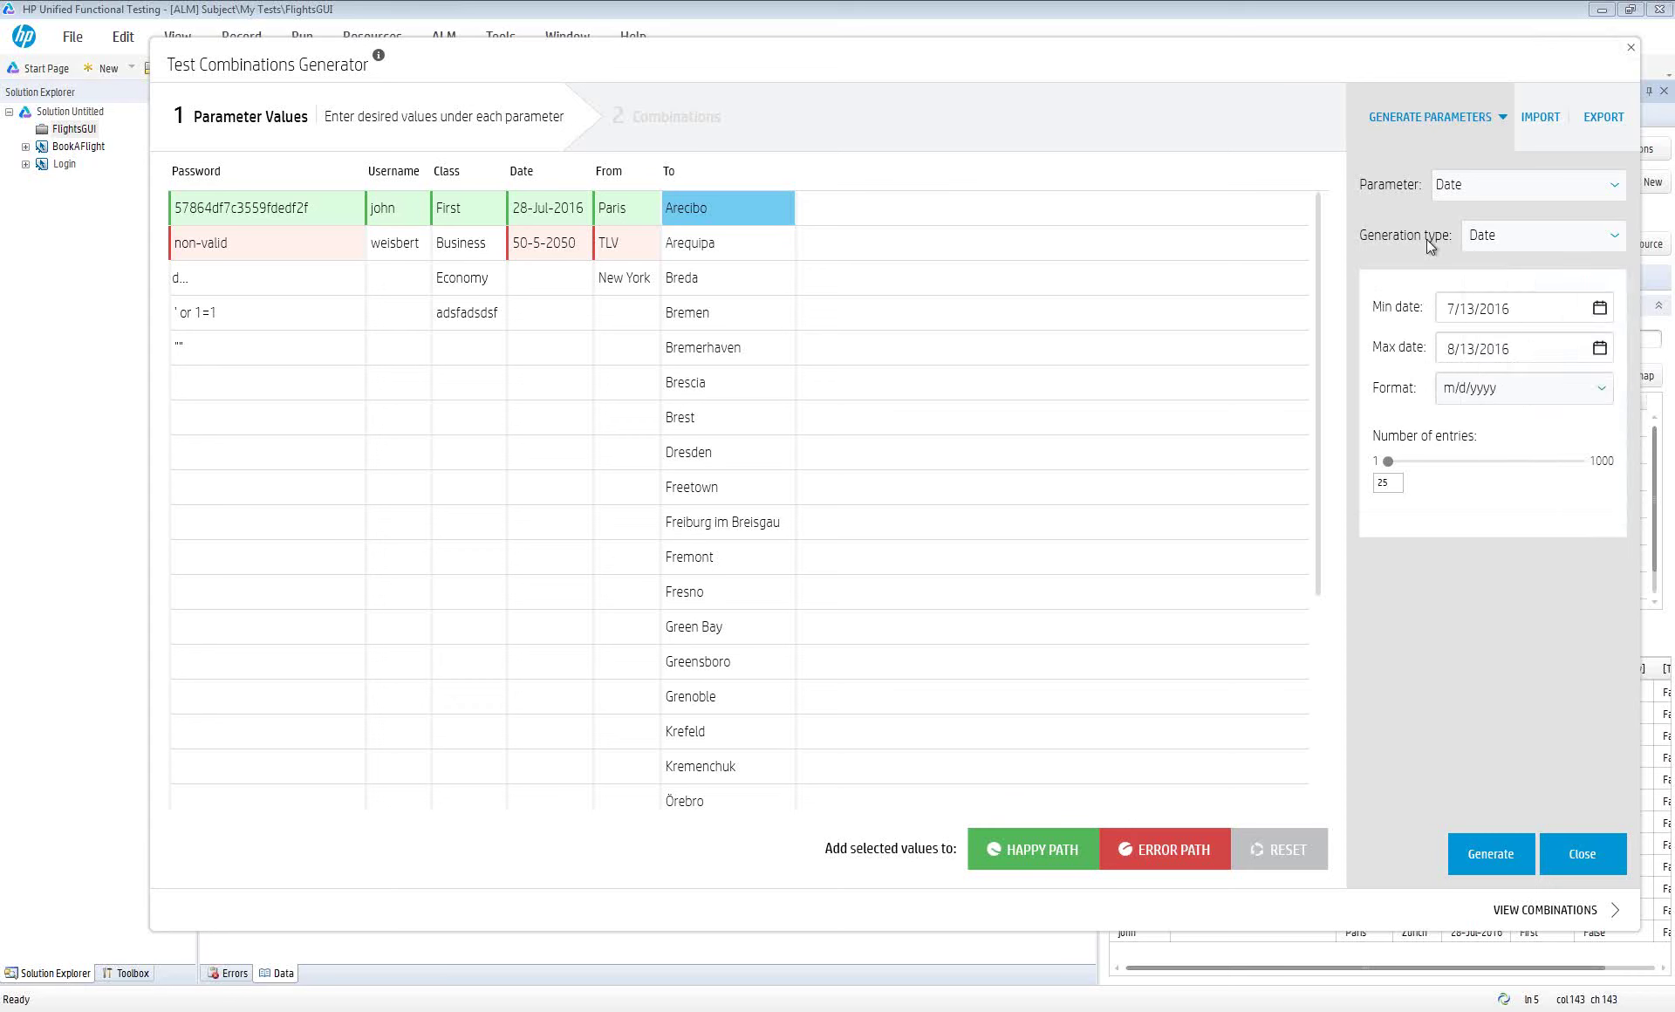
Generate 12 dates between 7/21/2016 and 9/7/2016 in d.m.yyyy format for the Date parameter
left_click(1598, 308)
left_click(1544, 422)
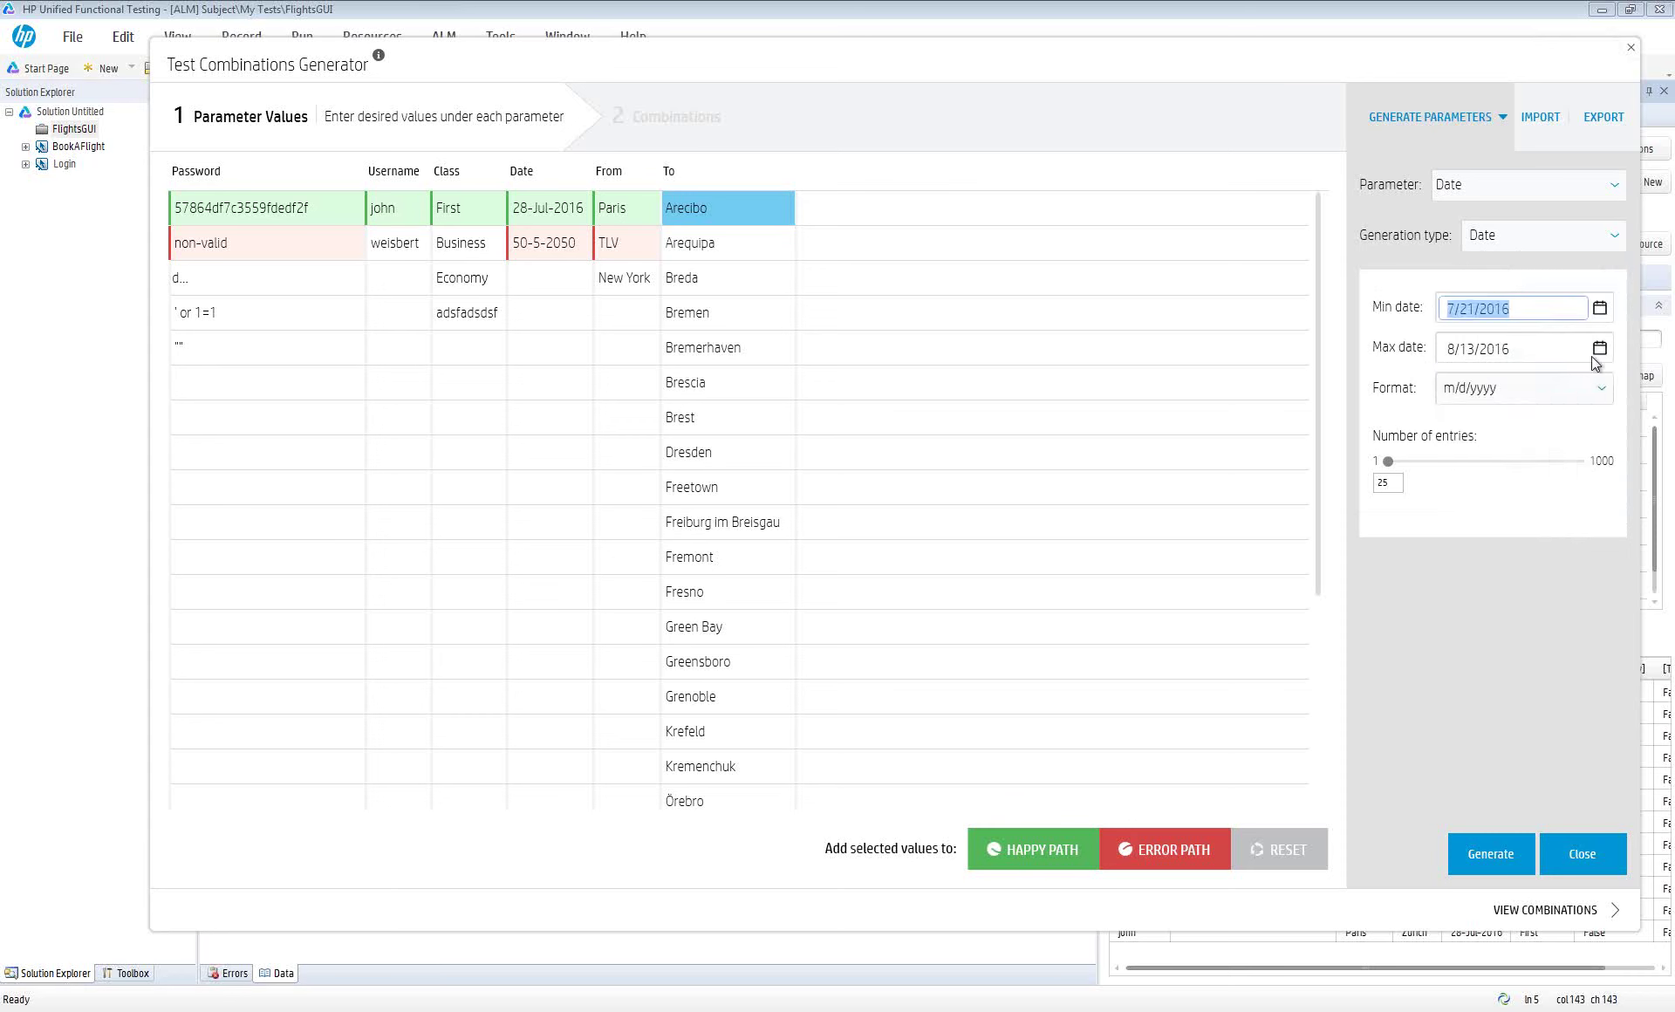
left_click(1599, 348)
left_click(1522, 494)
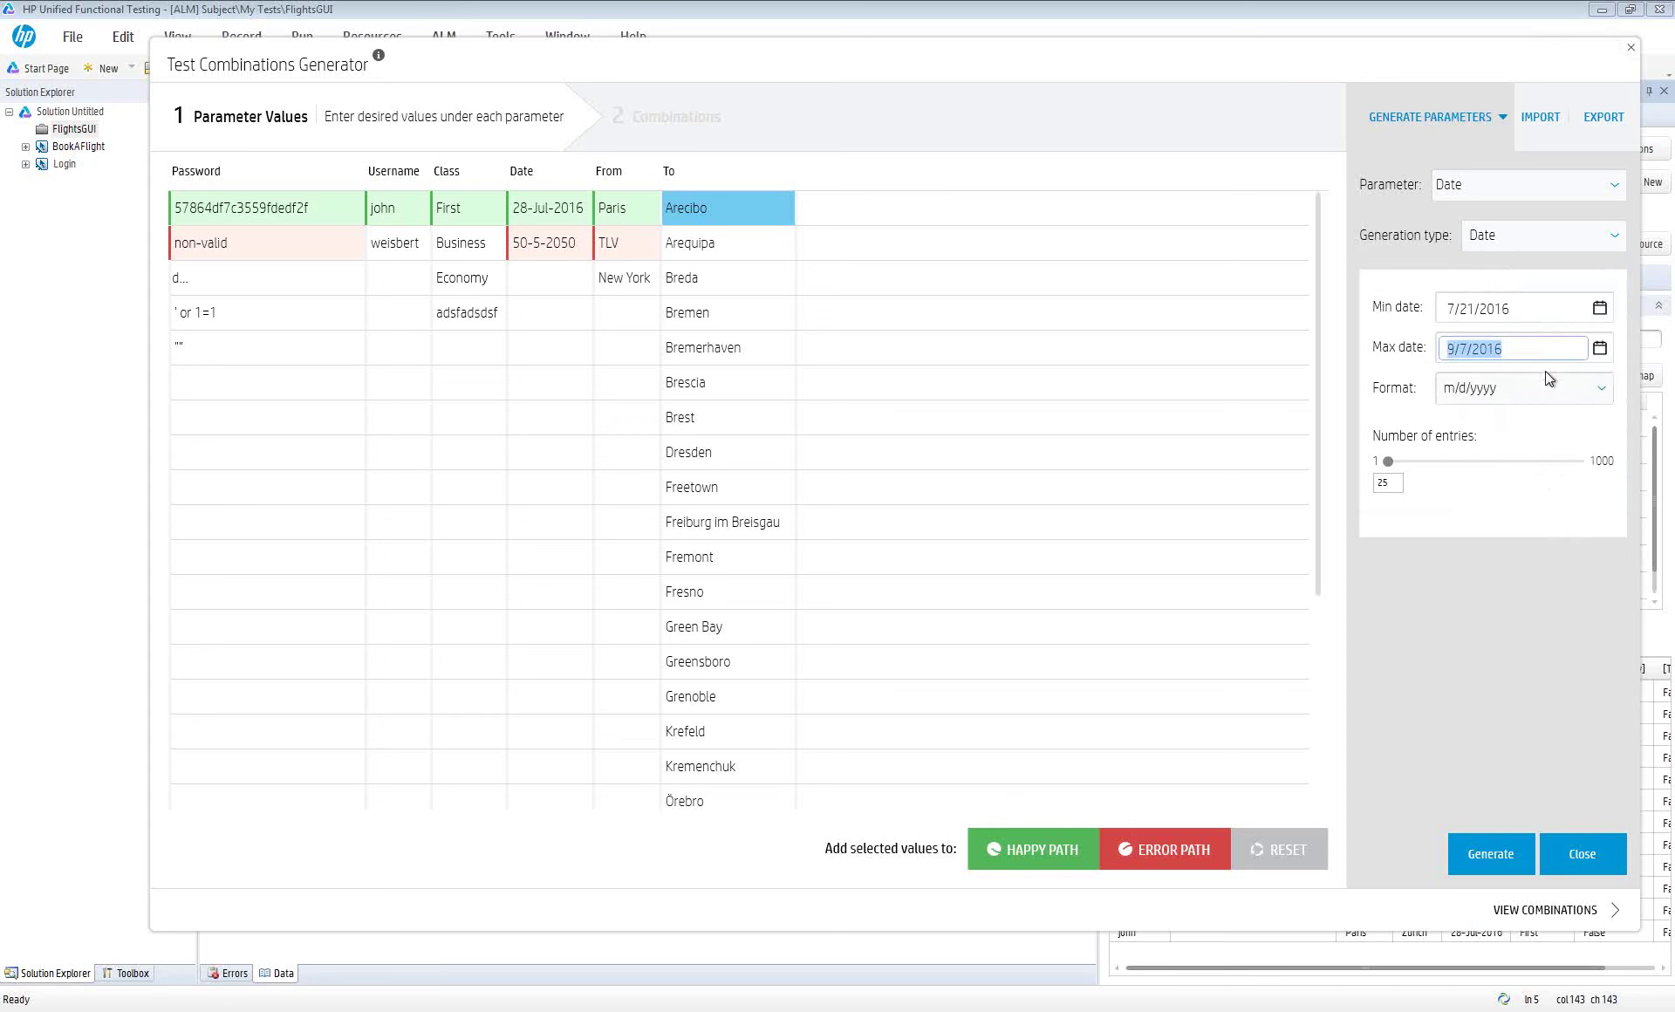
left_click(1560, 394)
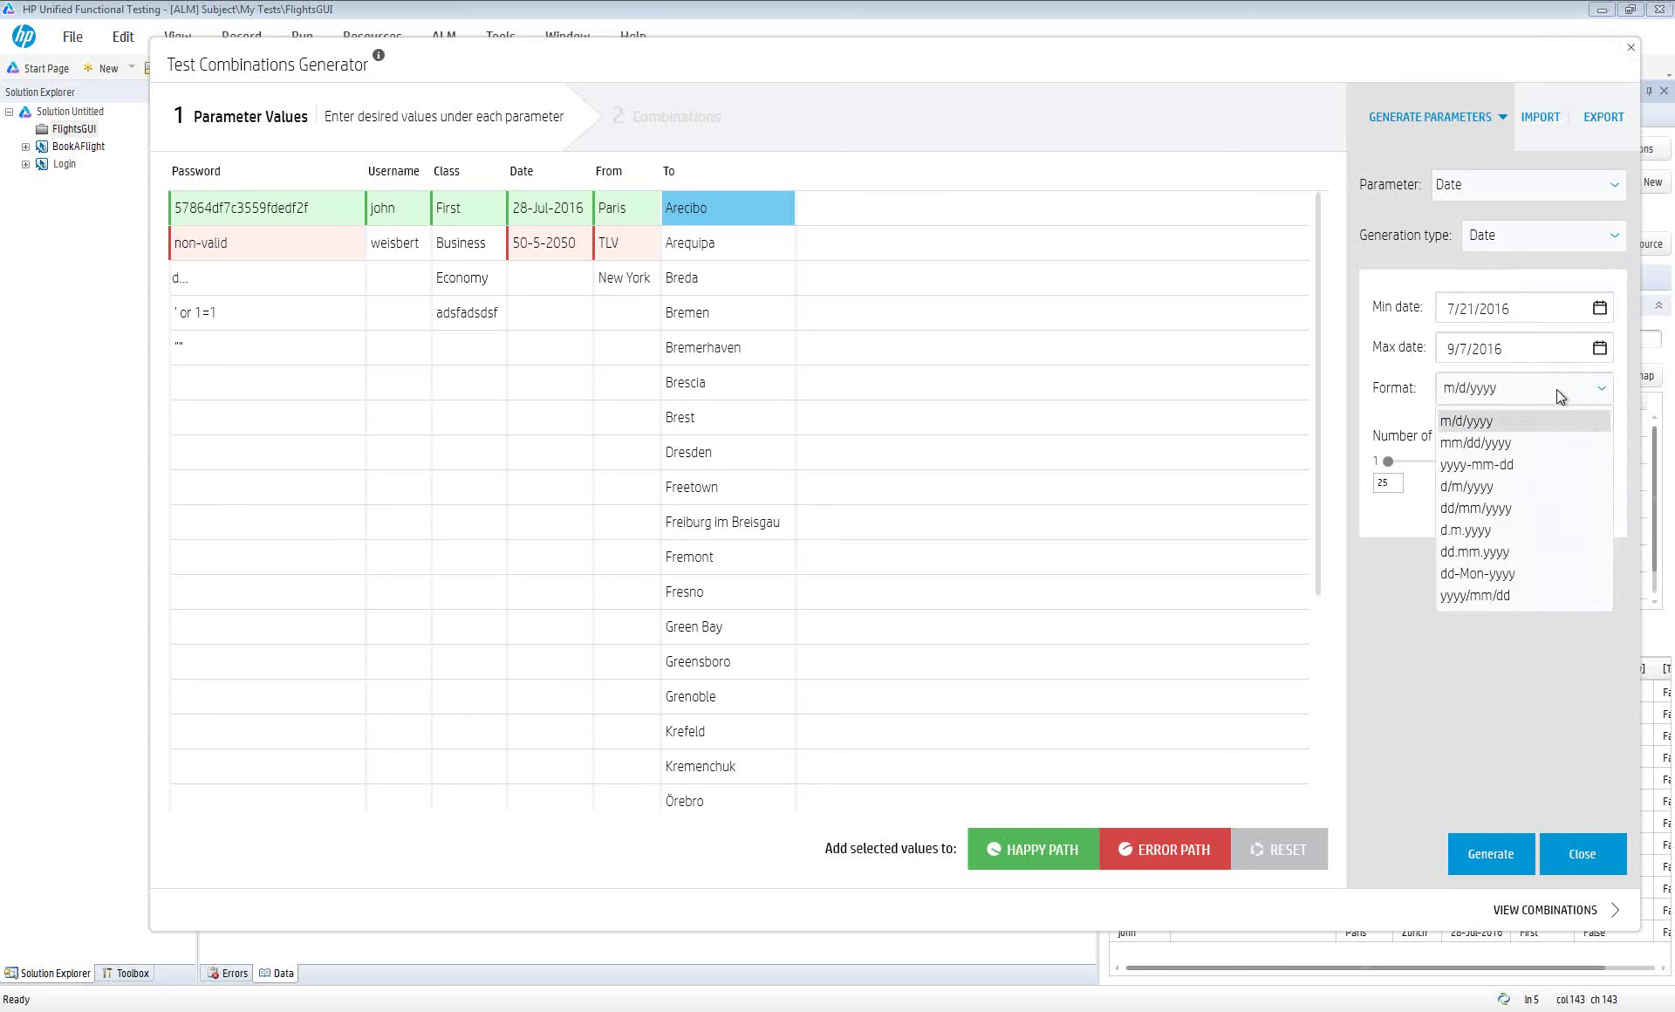
left_click(1478, 532)
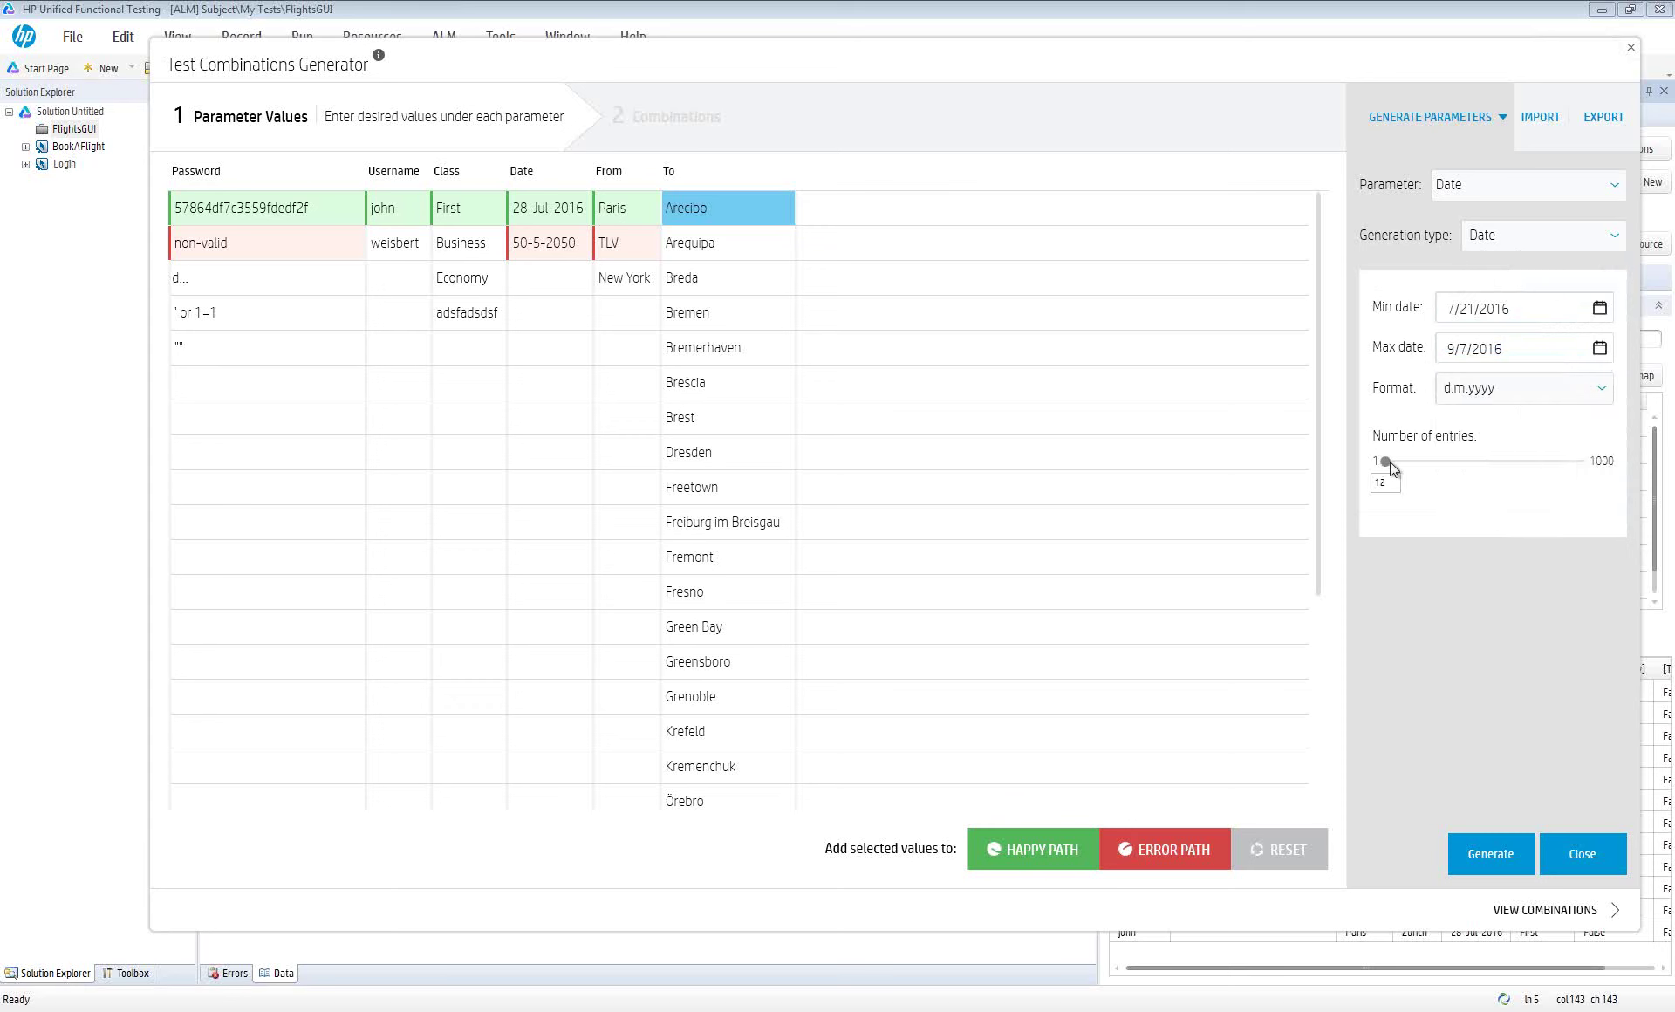
left_click(1489, 851)
Assign the dates 25.8.2016 through 11.8.2016 and cities Freetown through Fresno to the happy path, and Breda through Bremerhaven to the error path
left_click(547, 277)
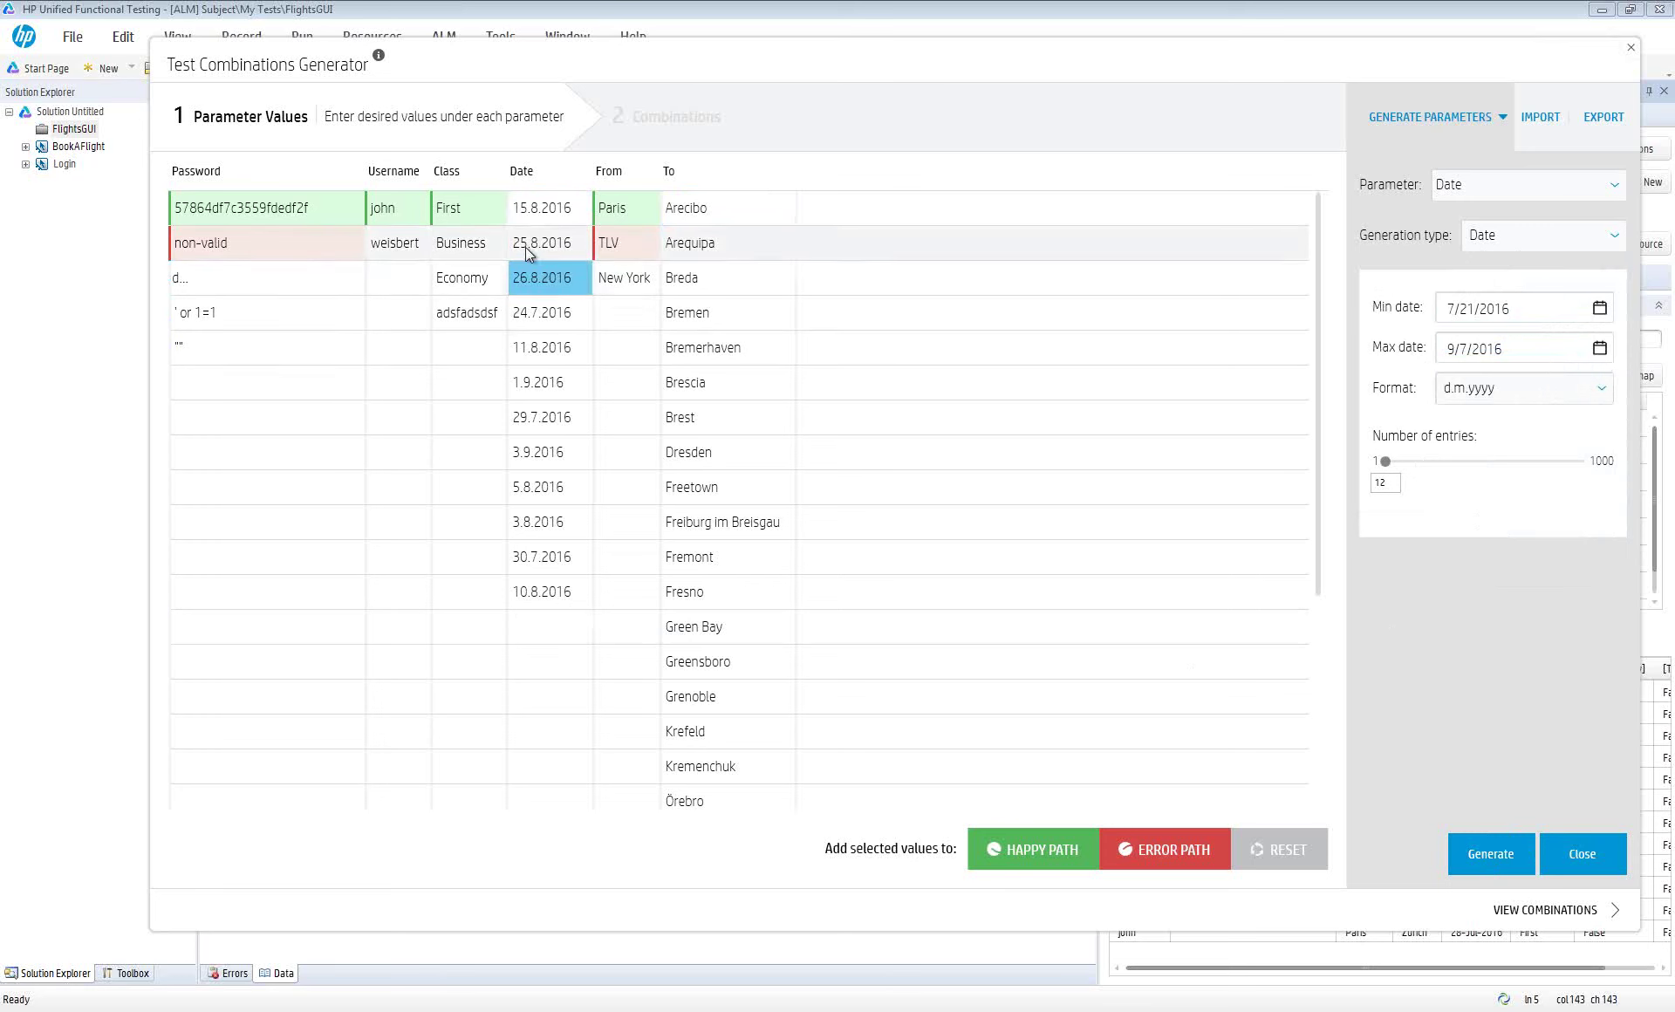
left_click_drag(528, 253, 530, 367)
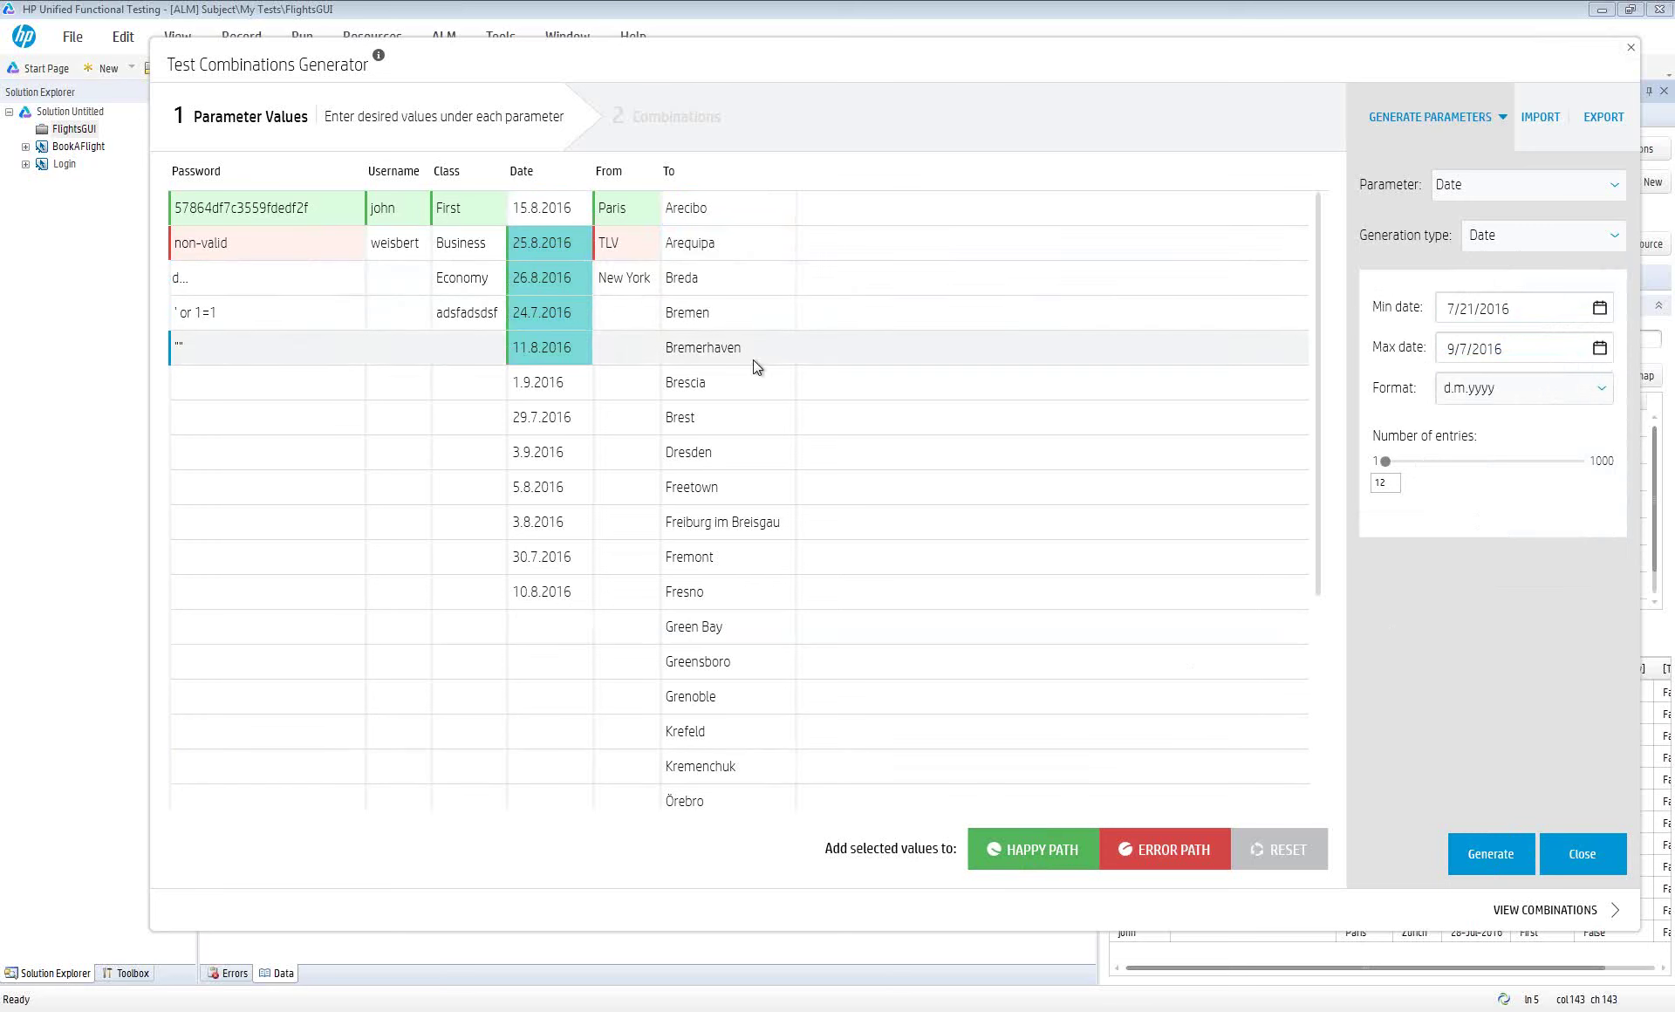
left_click_drag(715, 277, 715, 347)
left_click(1162, 851)
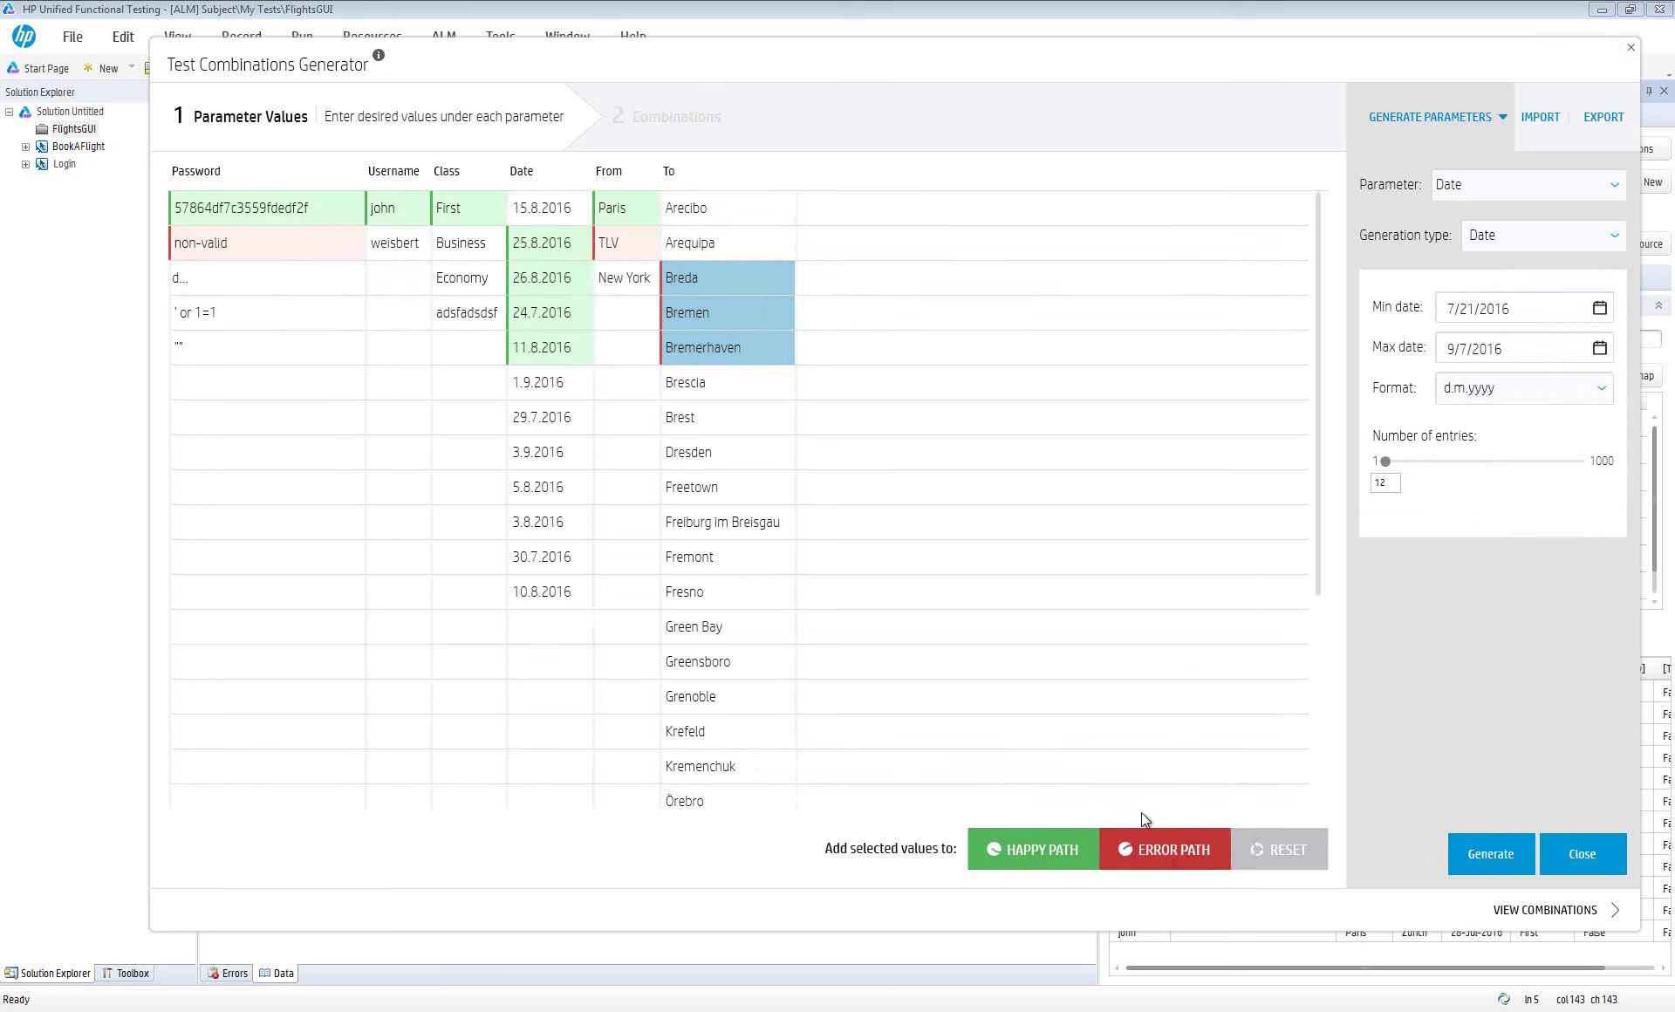
left_click_drag(715, 486, 715, 591)
left_click(1040, 847)
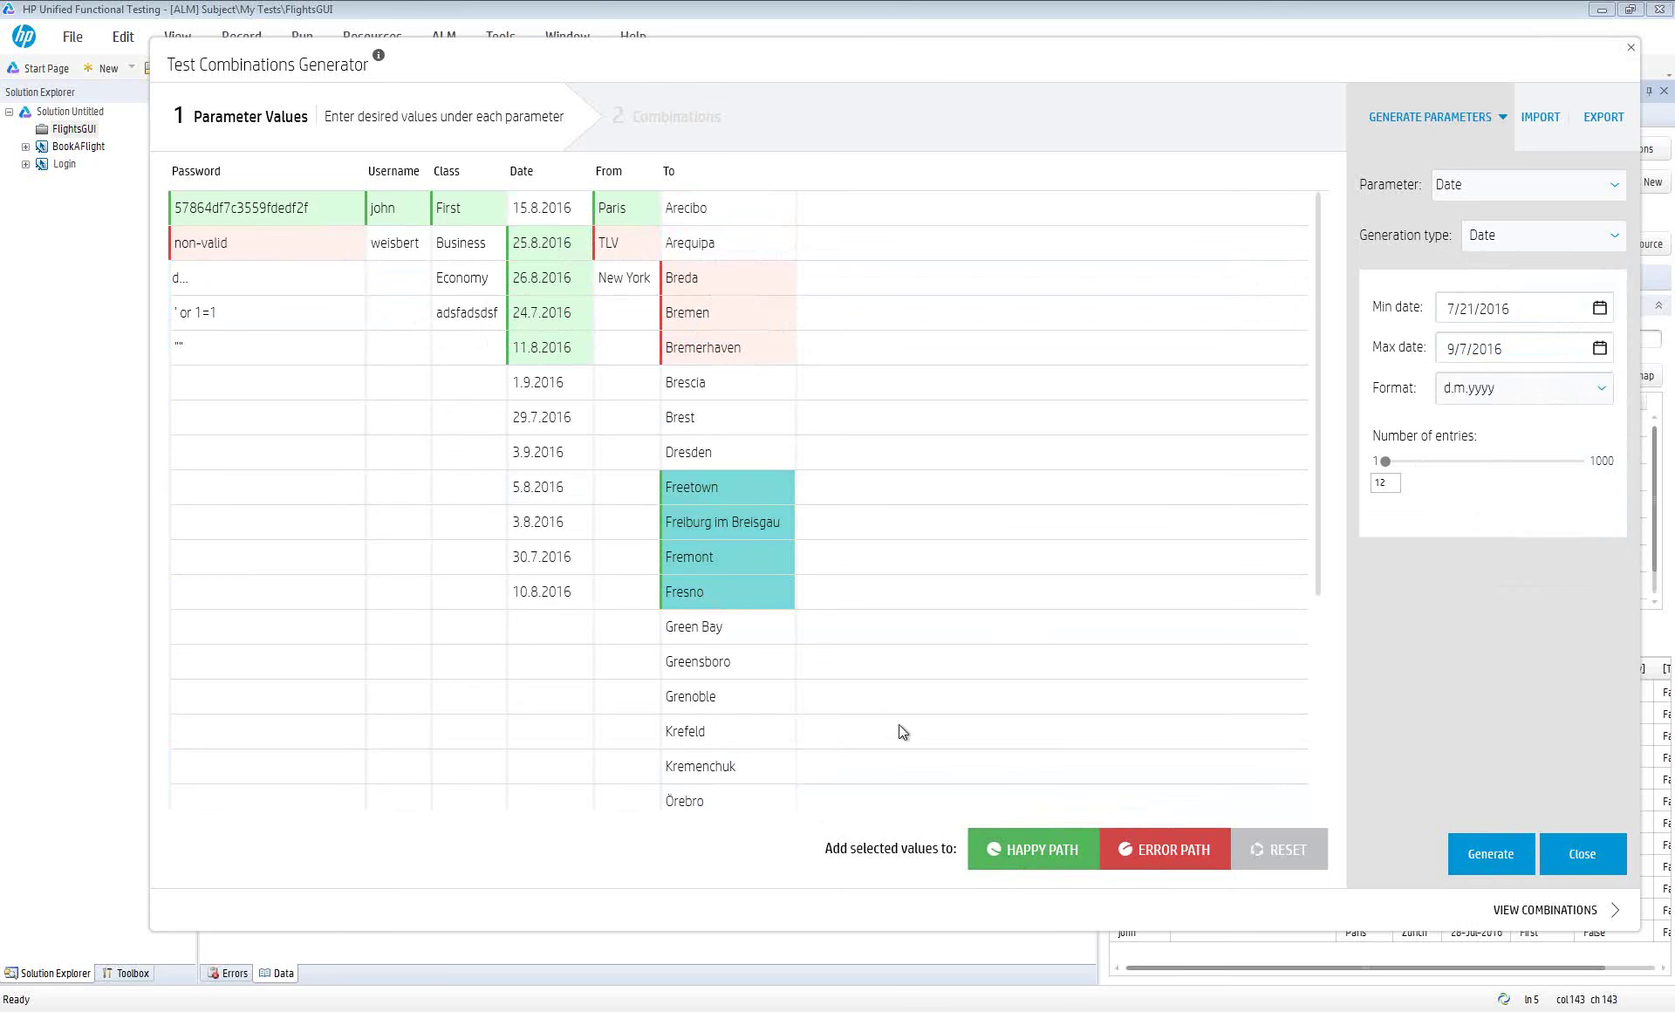
Review the combinations, compare the Linear algorithm with Pairwise, and generate the FlightsGUI configuration with Pairwise
left_click(1556, 912)
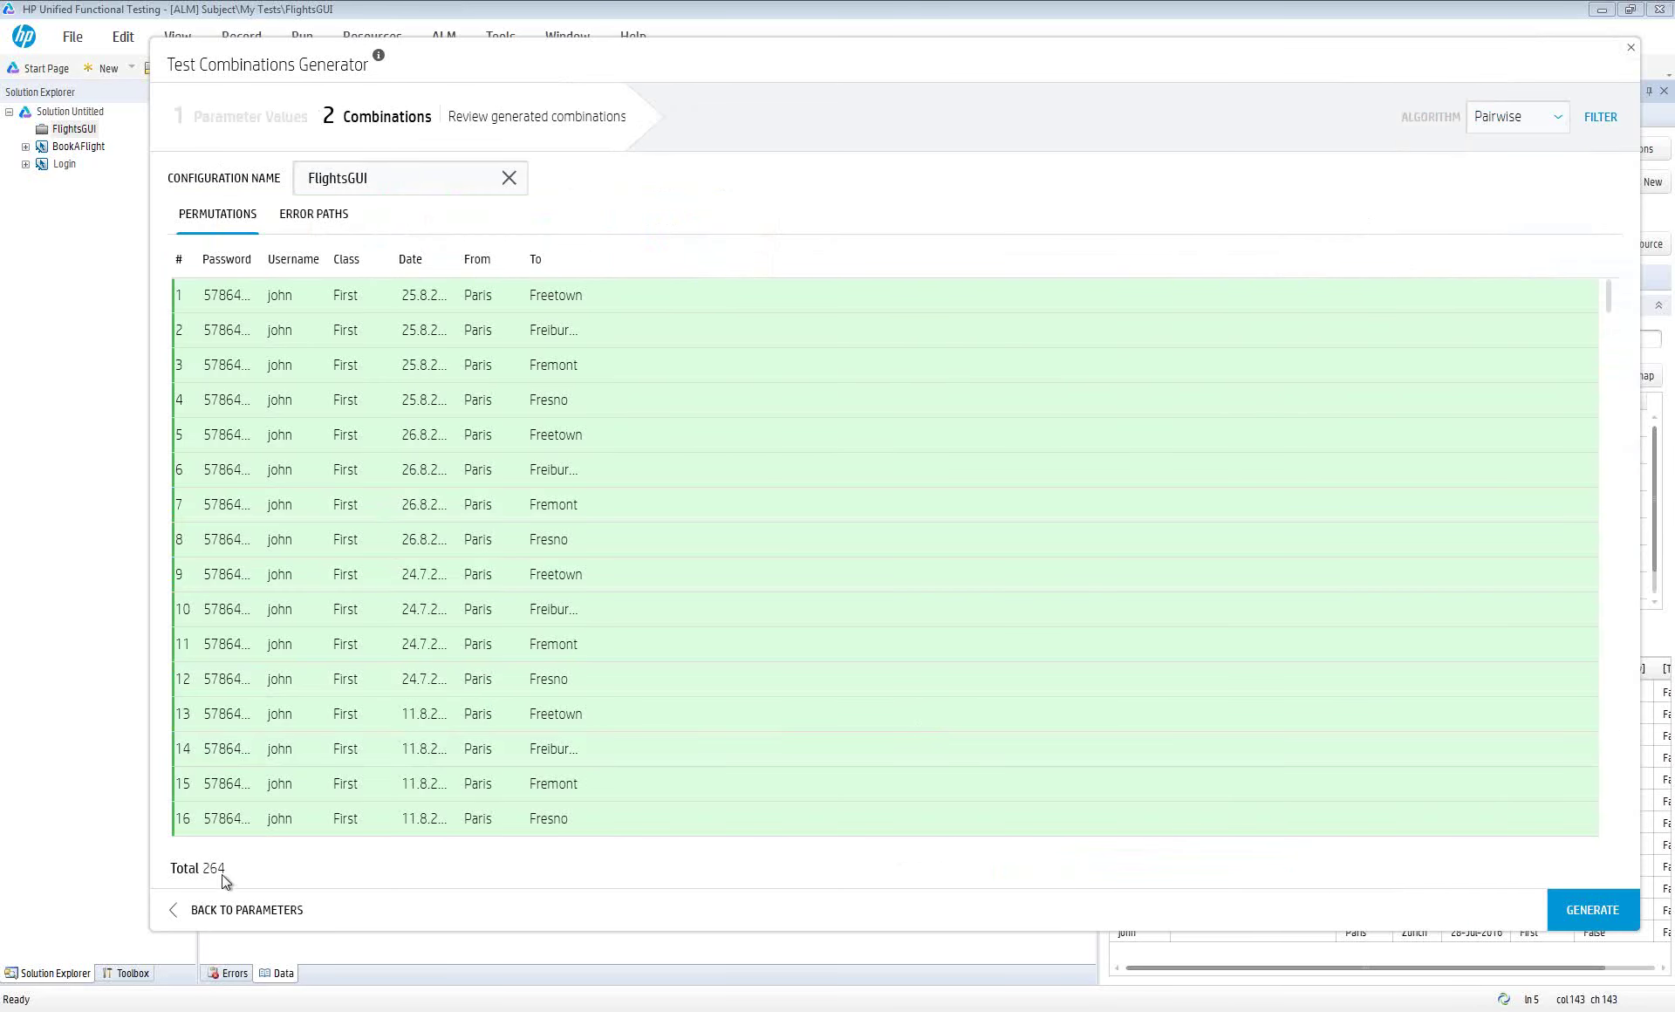
left_click(1526, 118)
left_click(1514, 165)
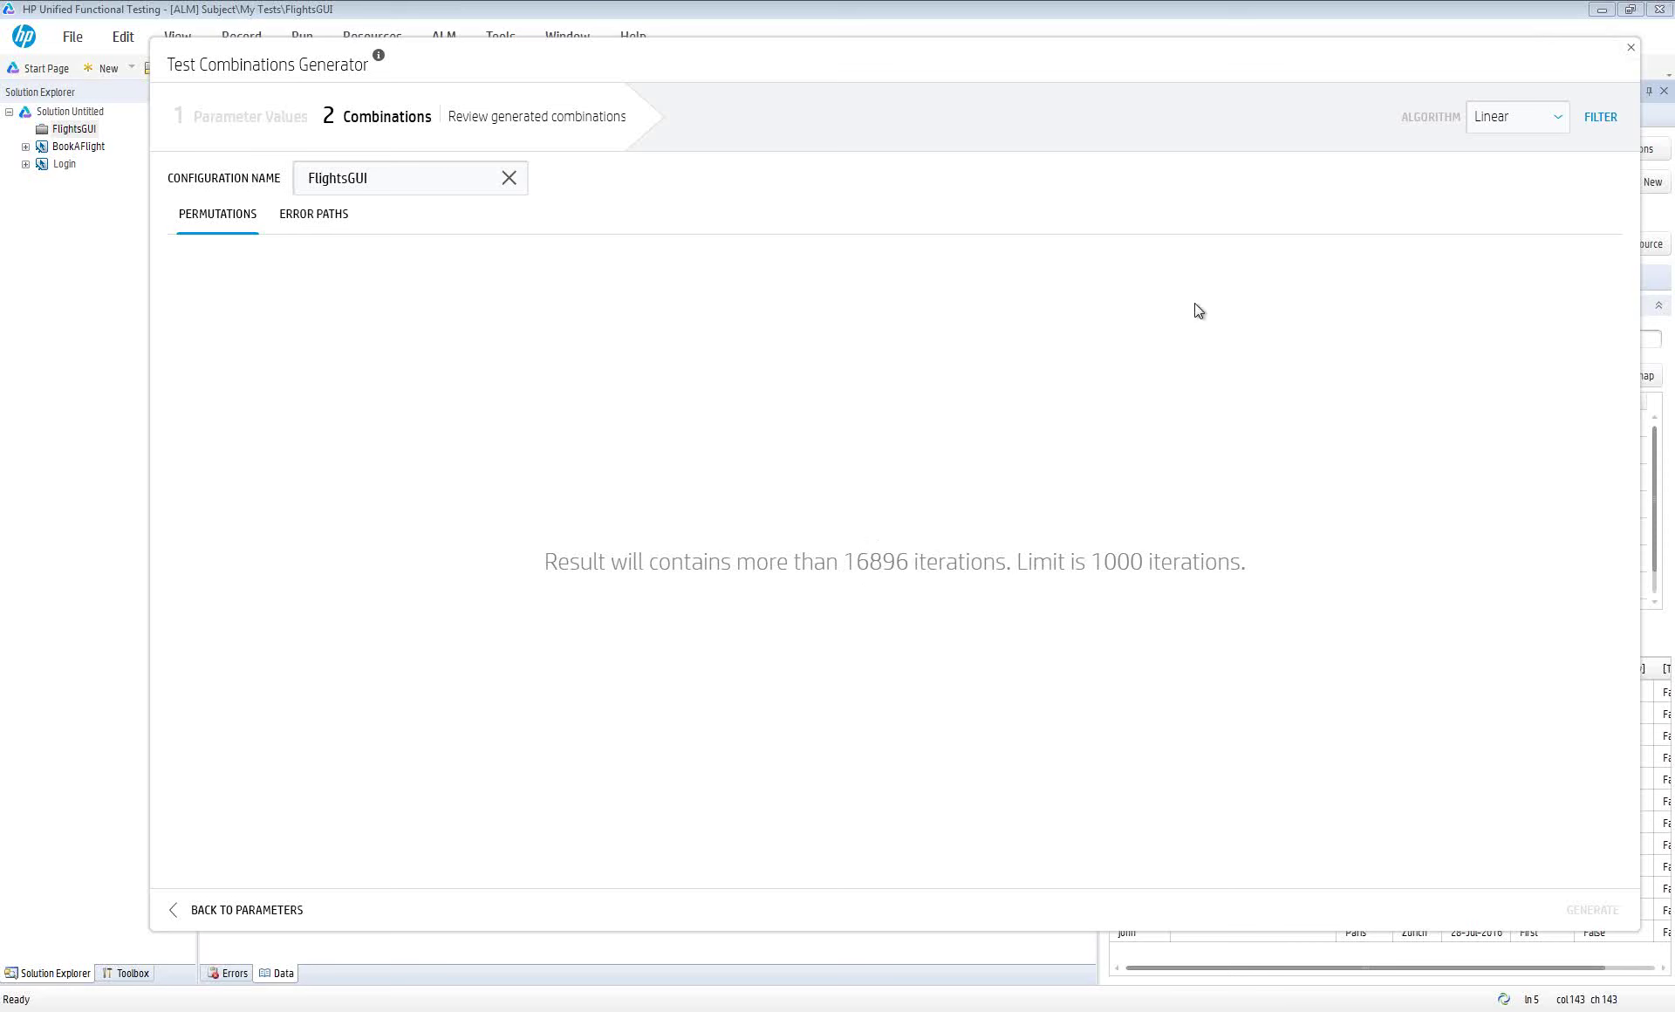
left_click(1535, 118)
left_click(1507, 151)
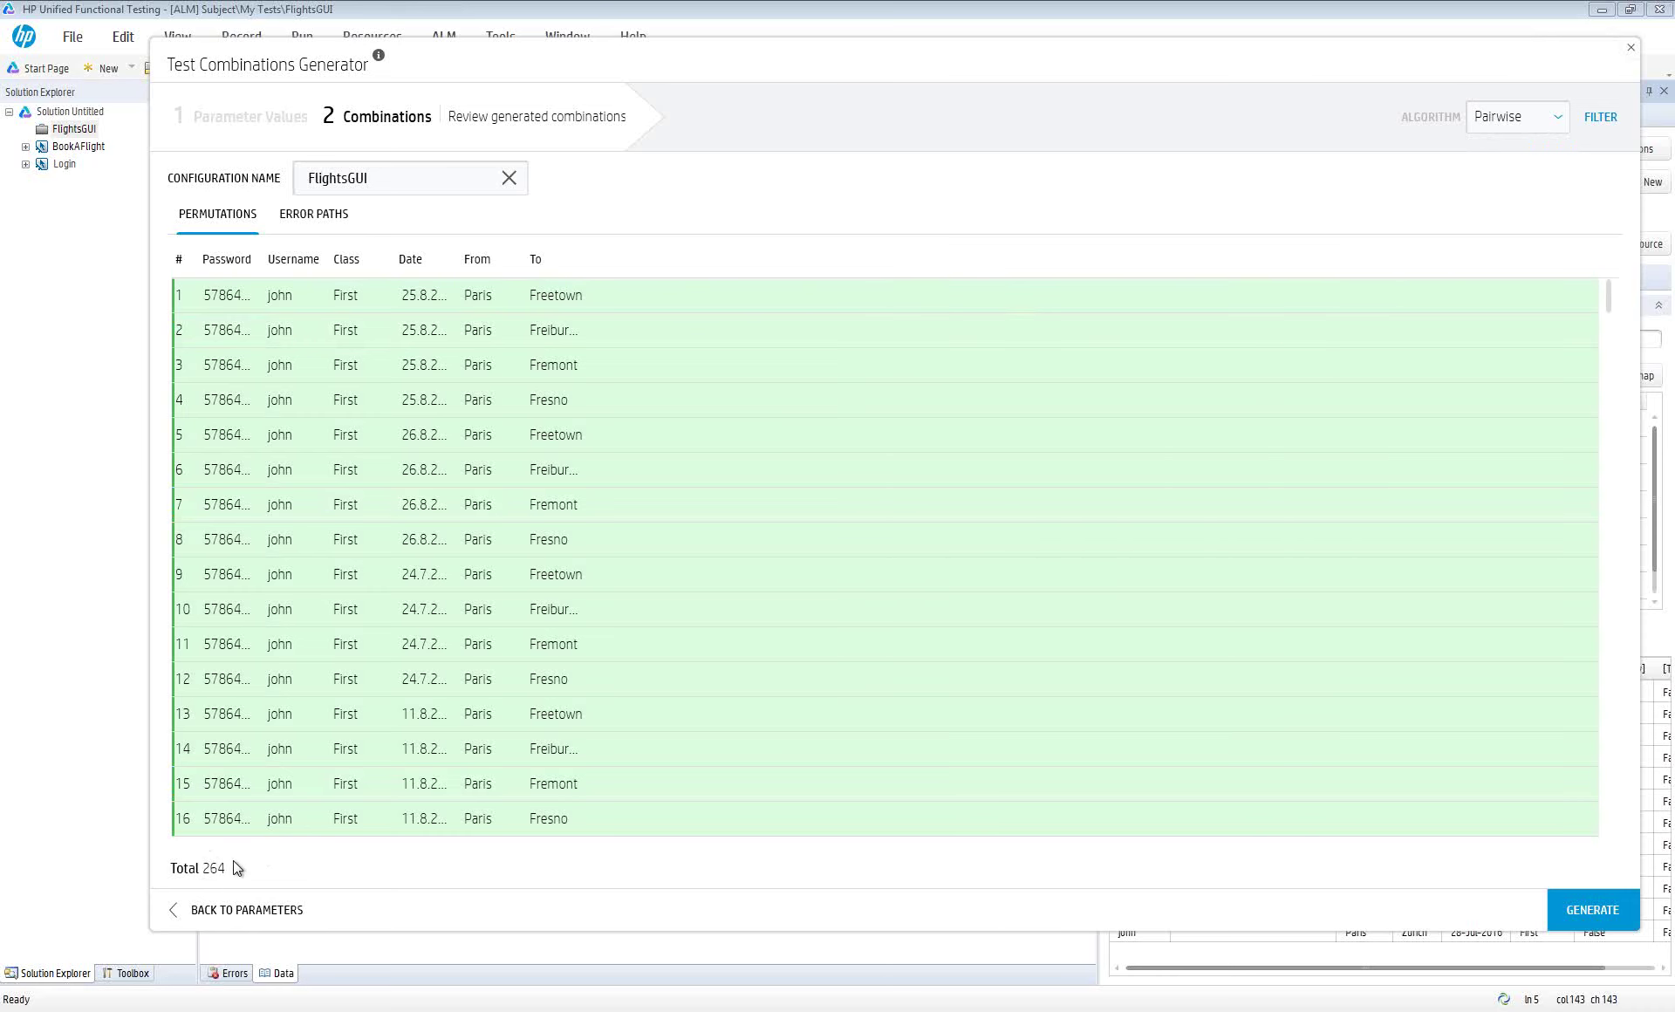
left_click(1592, 913)
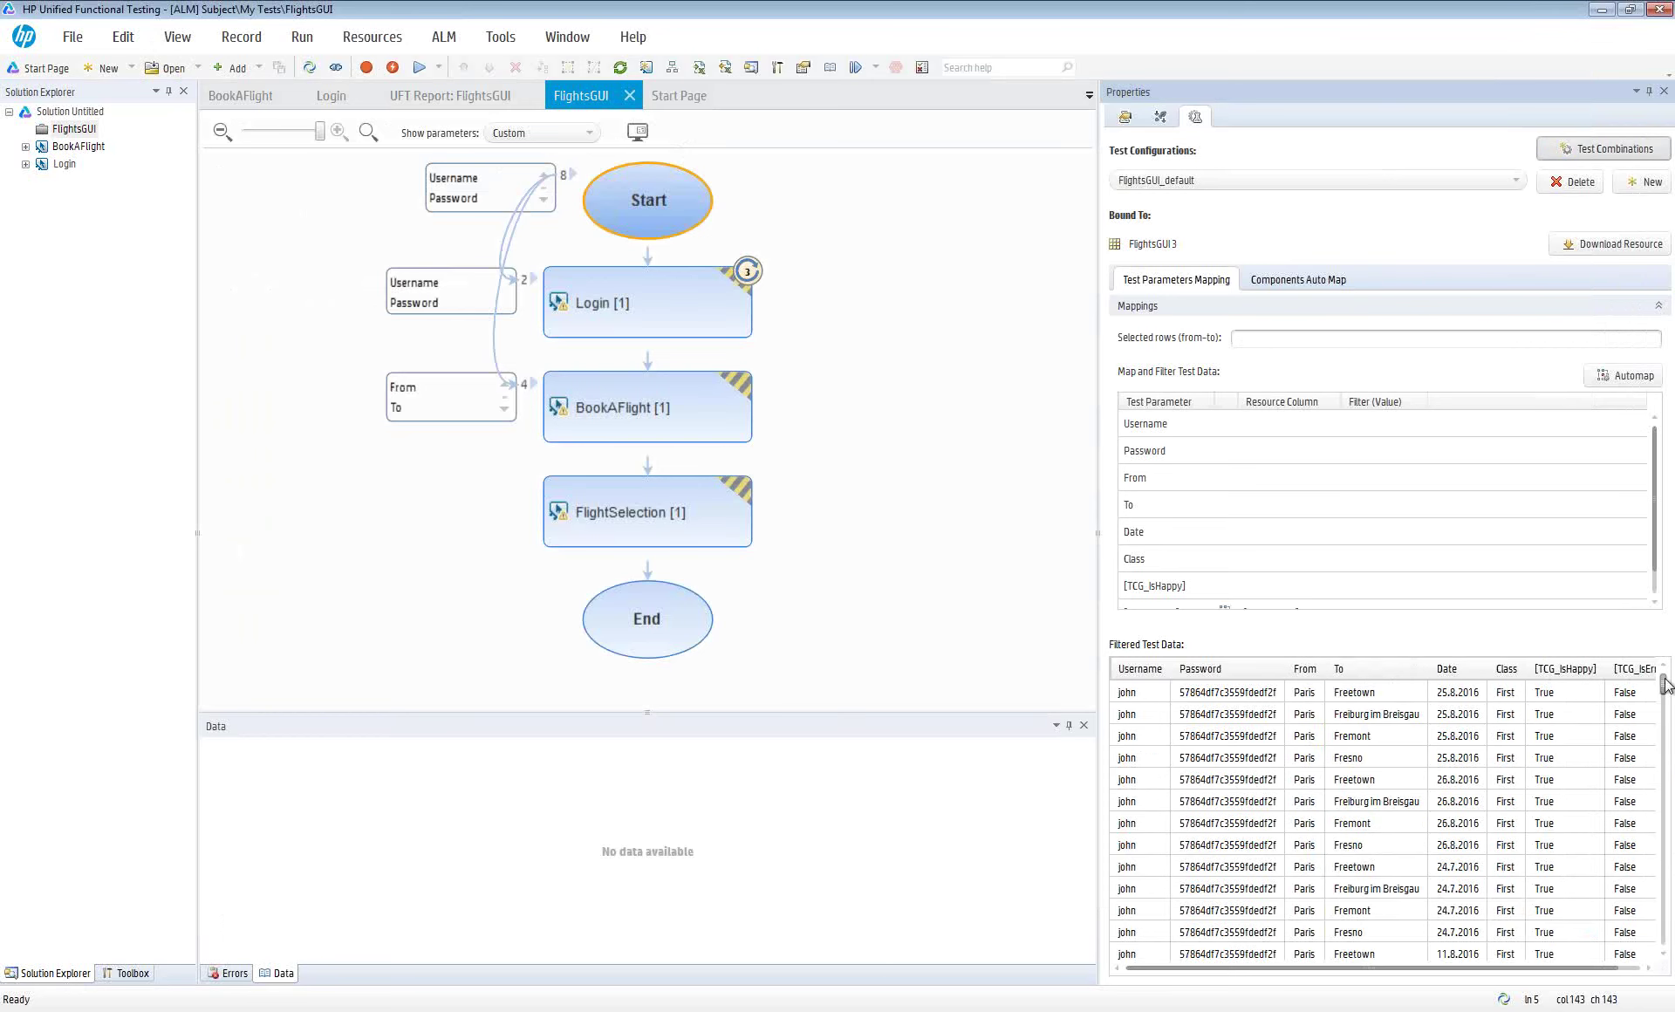
Look through the filtered test data of the FlightsGUI_default configuration and automap its test parameters
scroll(1663, 799, "down", 5)
scroll(1664, 863, "up", 5)
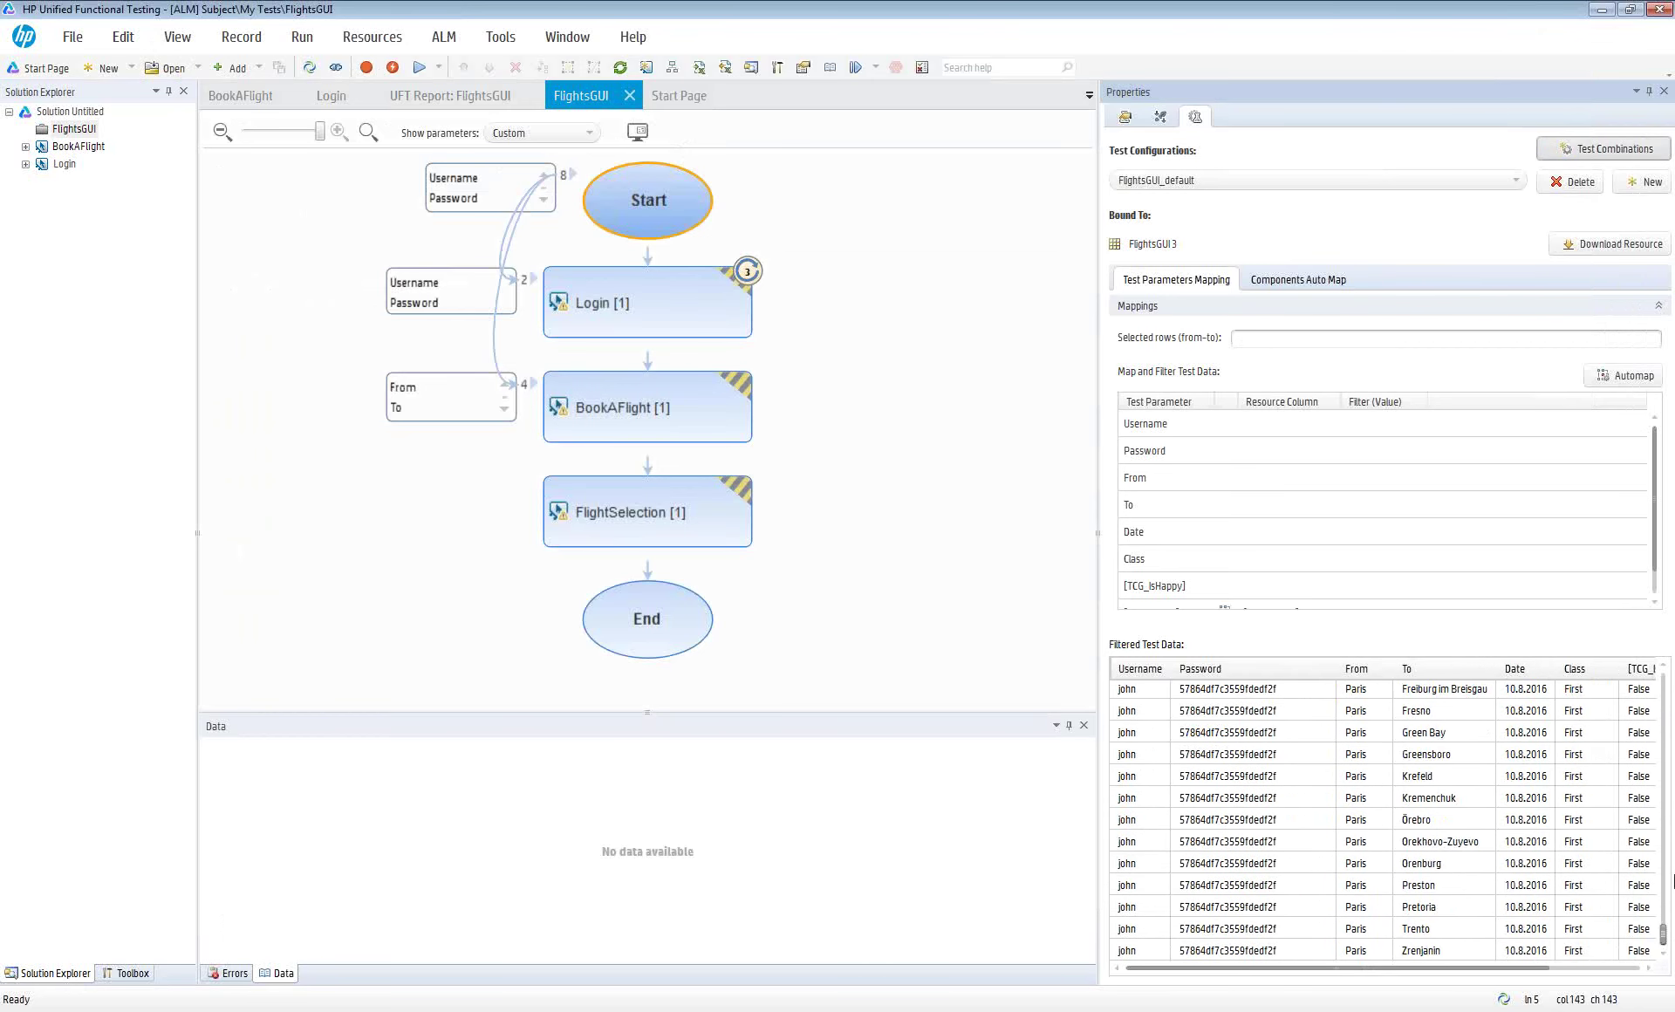
left_click(1621, 381)
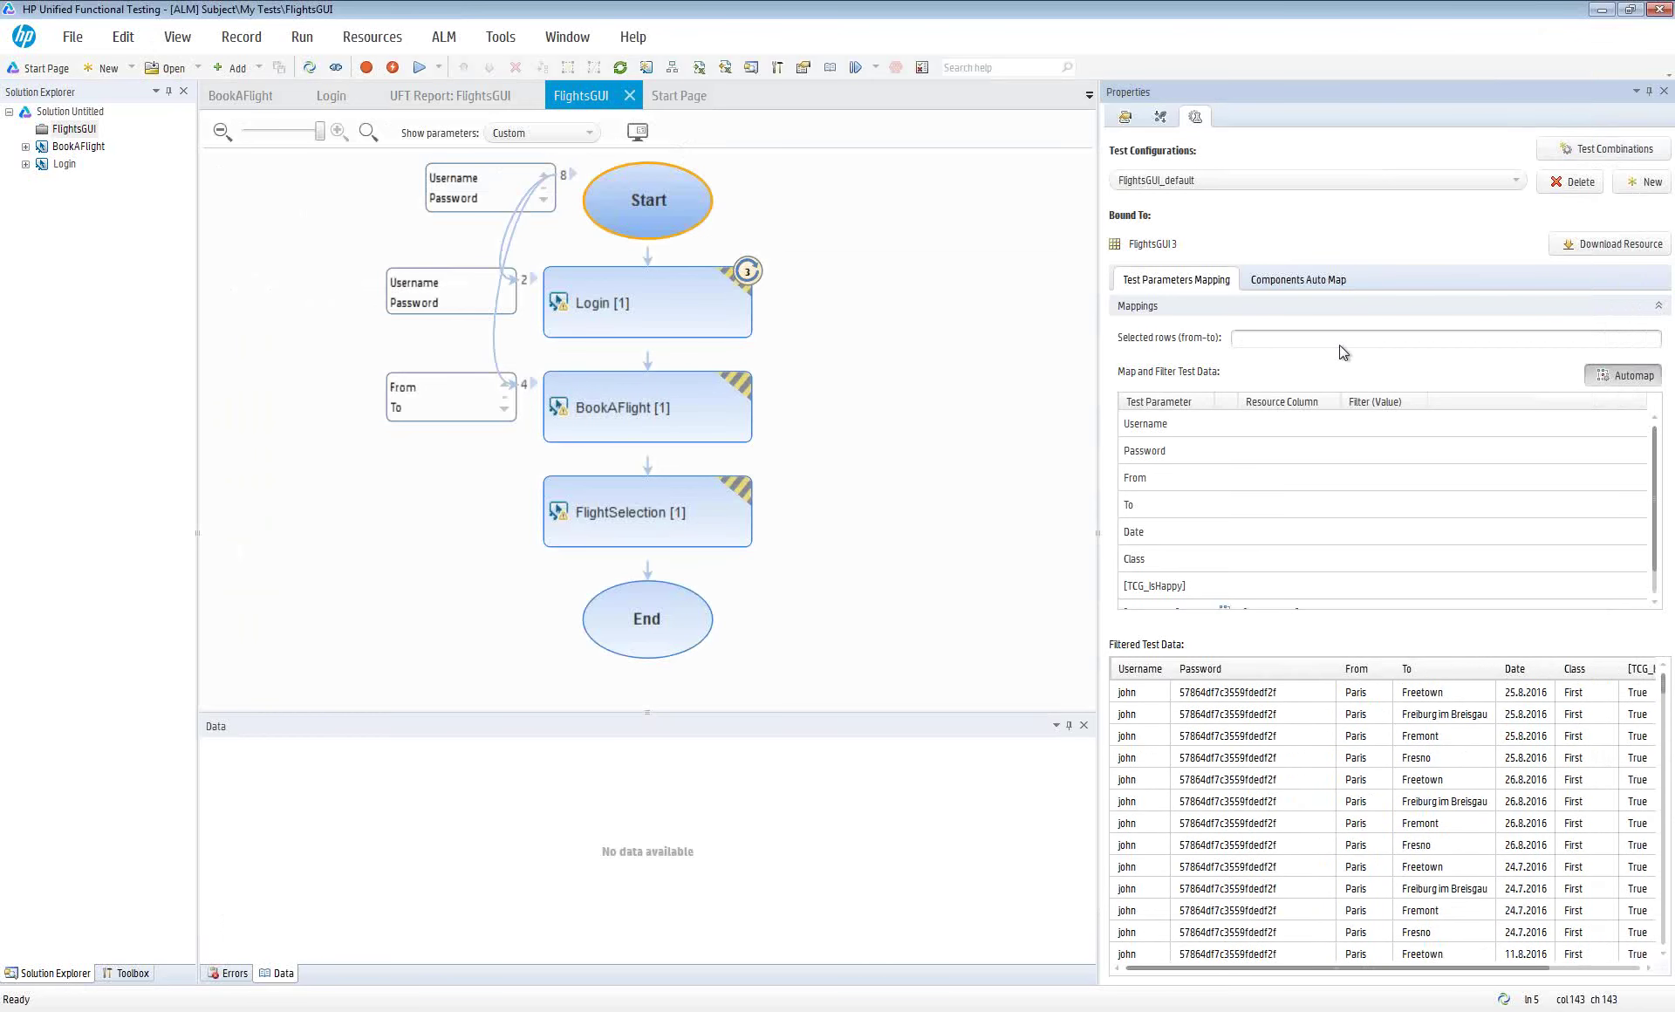
left_click(1275, 338)
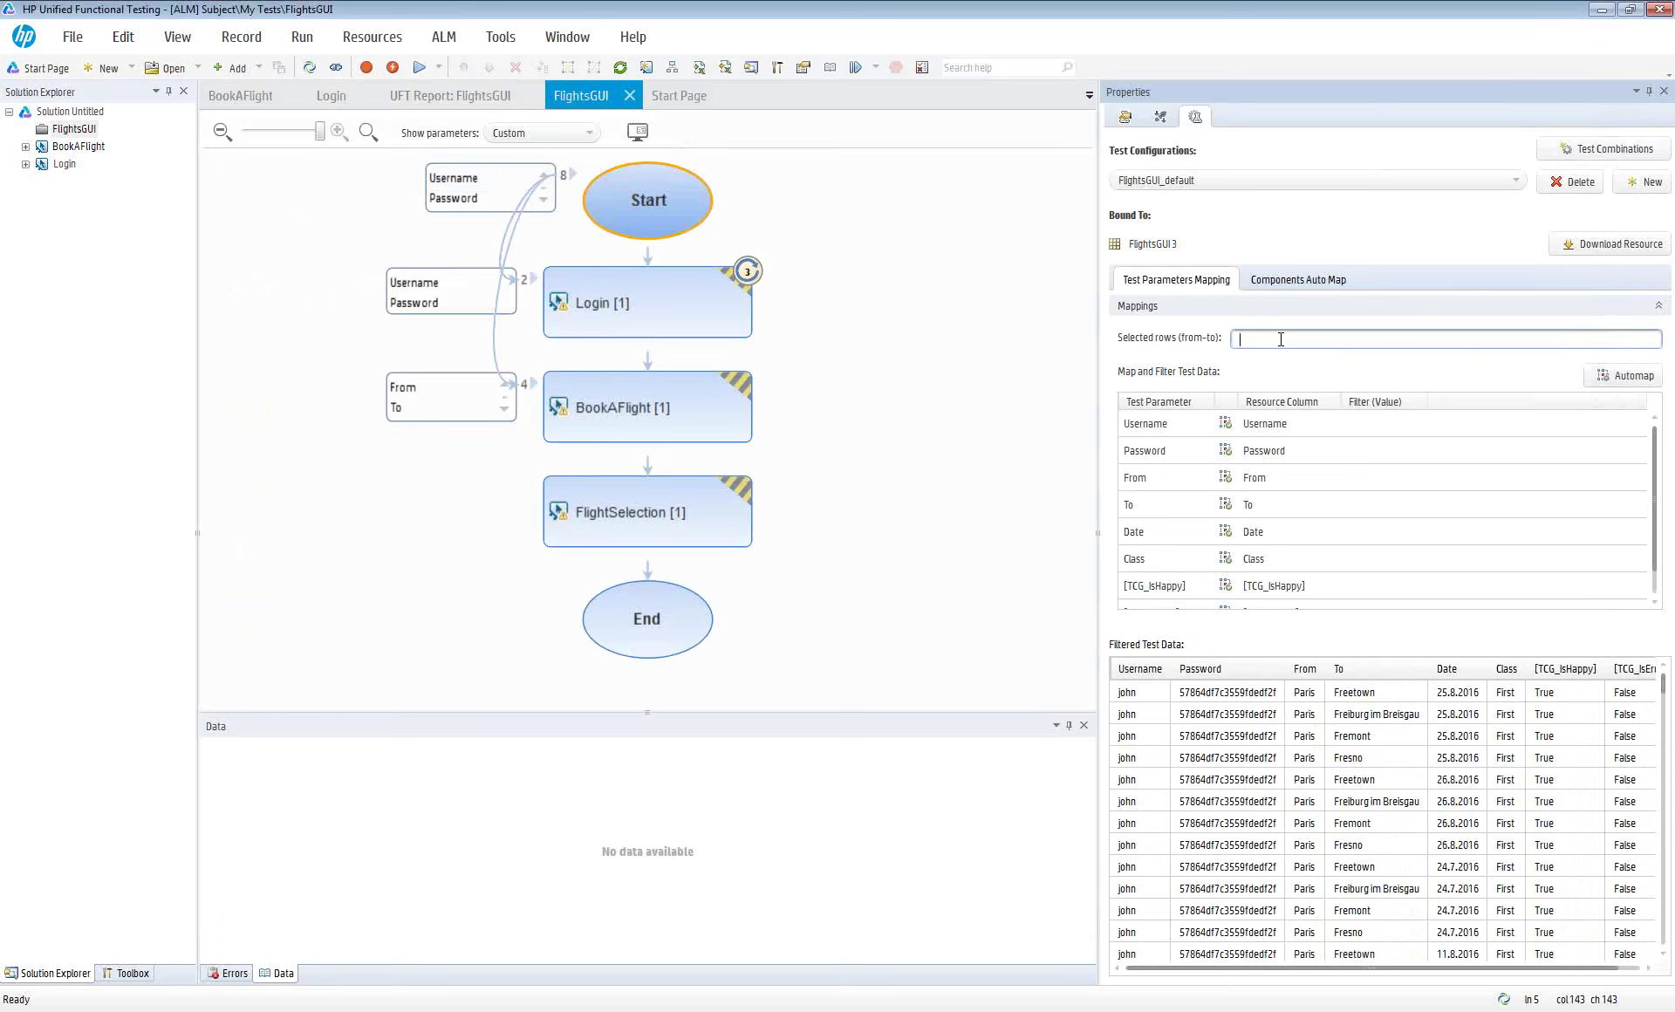
Download the configuration's bound data resource to the desktop as the Excel file FlightsGUIdddd.xls
left_click(1653, 183)
left_click(1150, 294)
left_click(1613, 244)
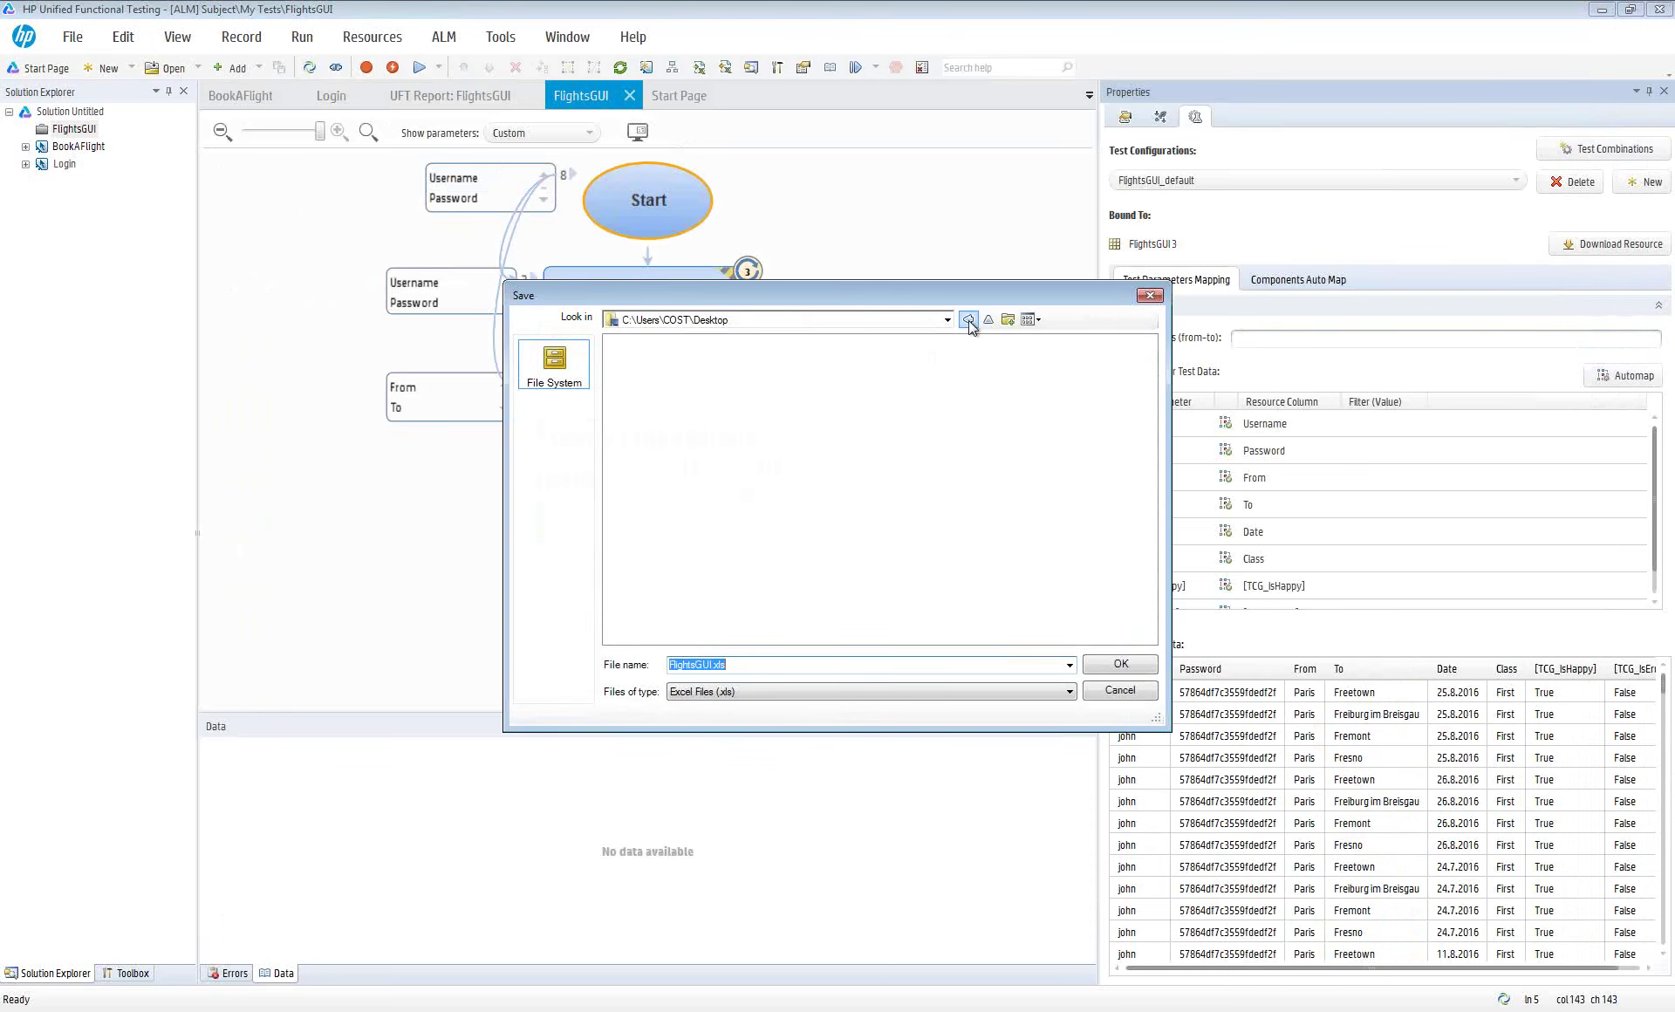
left_click(718, 665)
type("dddd")
left_click(1120, 664)
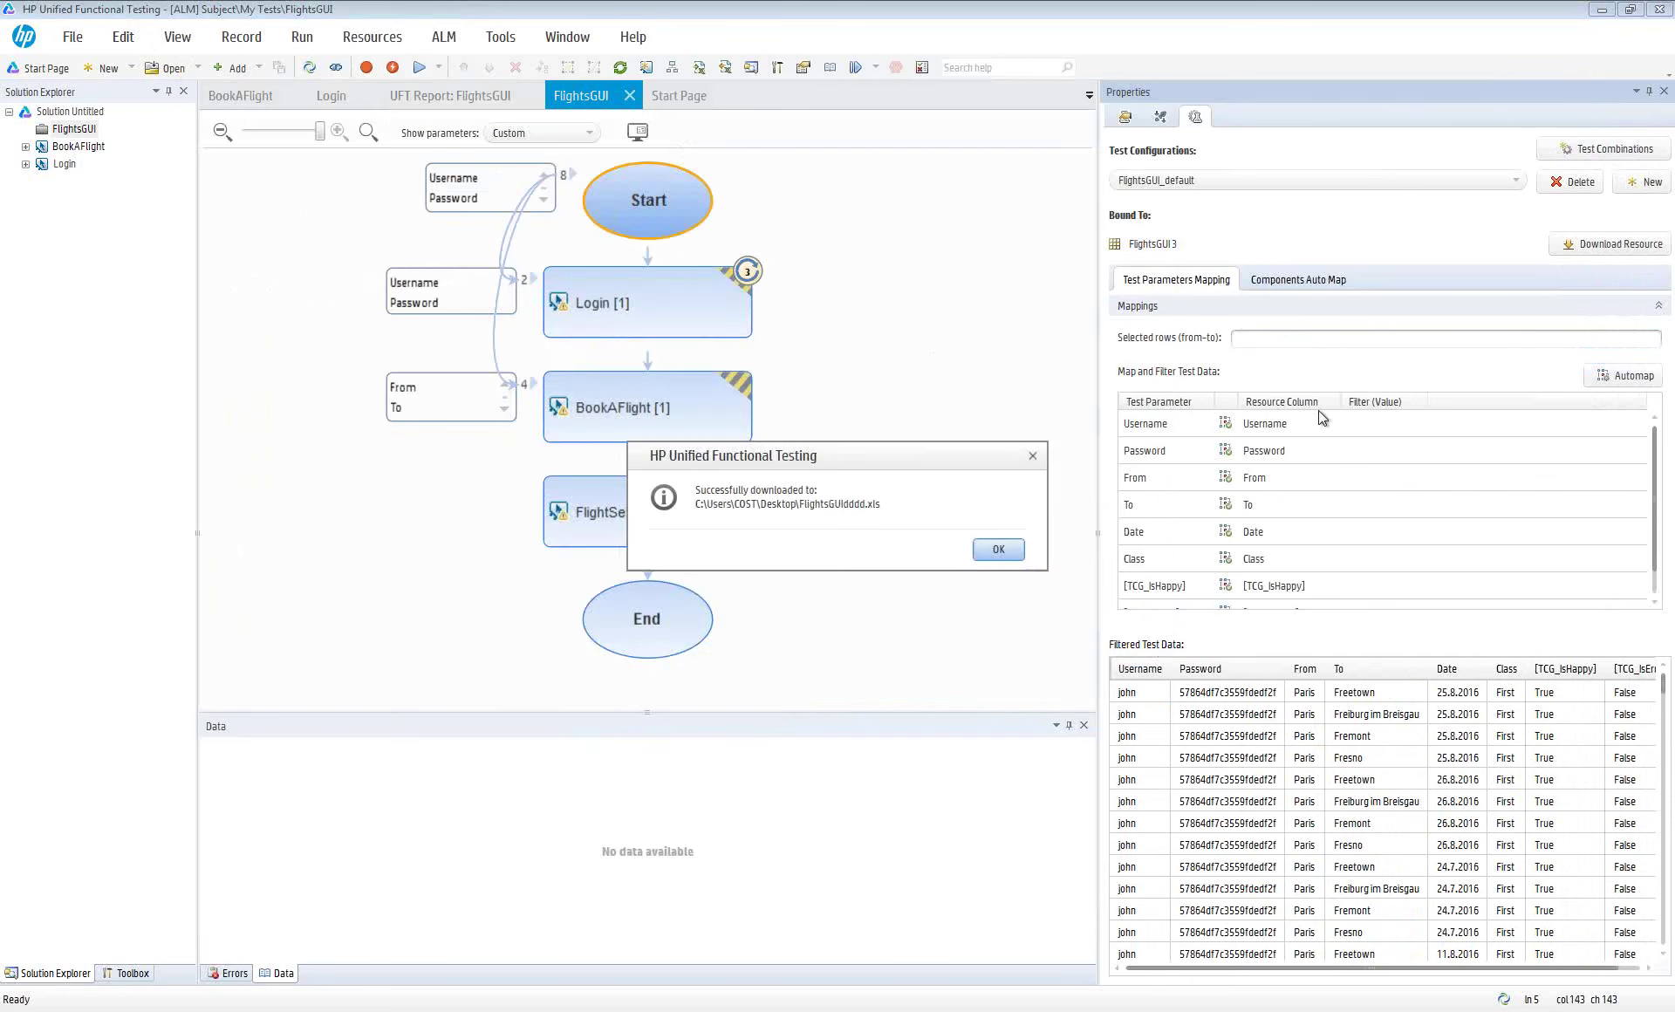
left_click(1003, 552)
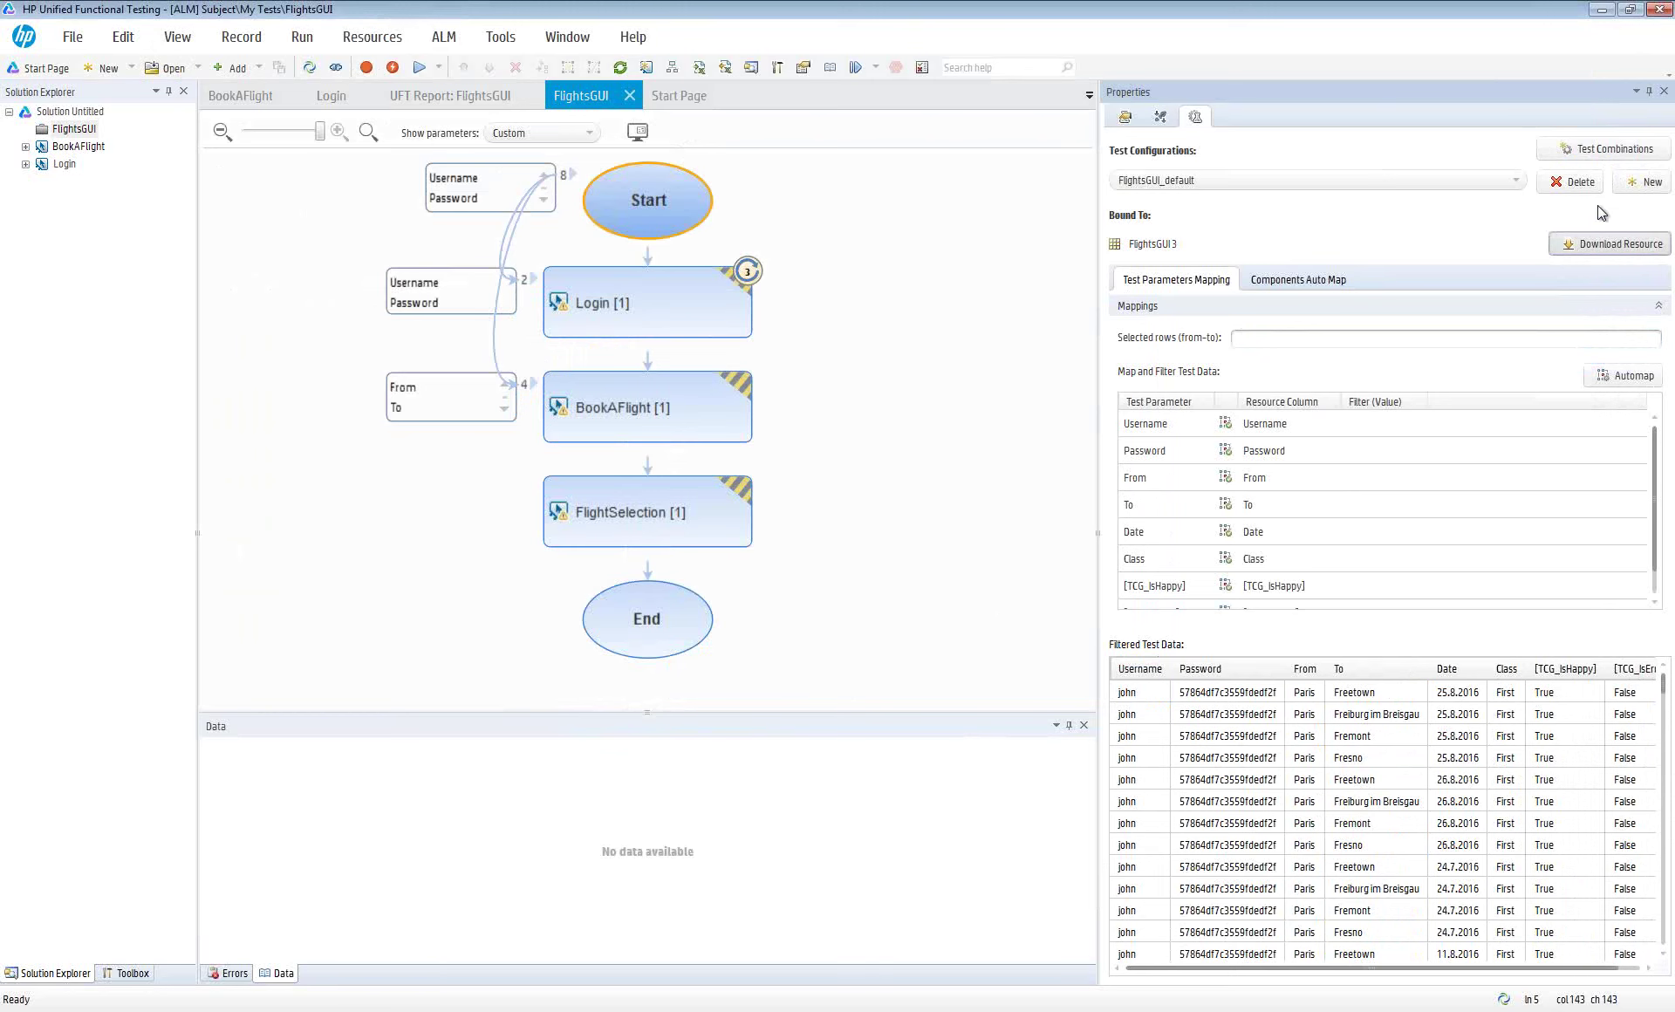
Create a new test configuration from the desktop file FlightsGUIdddd and automap its test parameters
left_click(1647, 183)
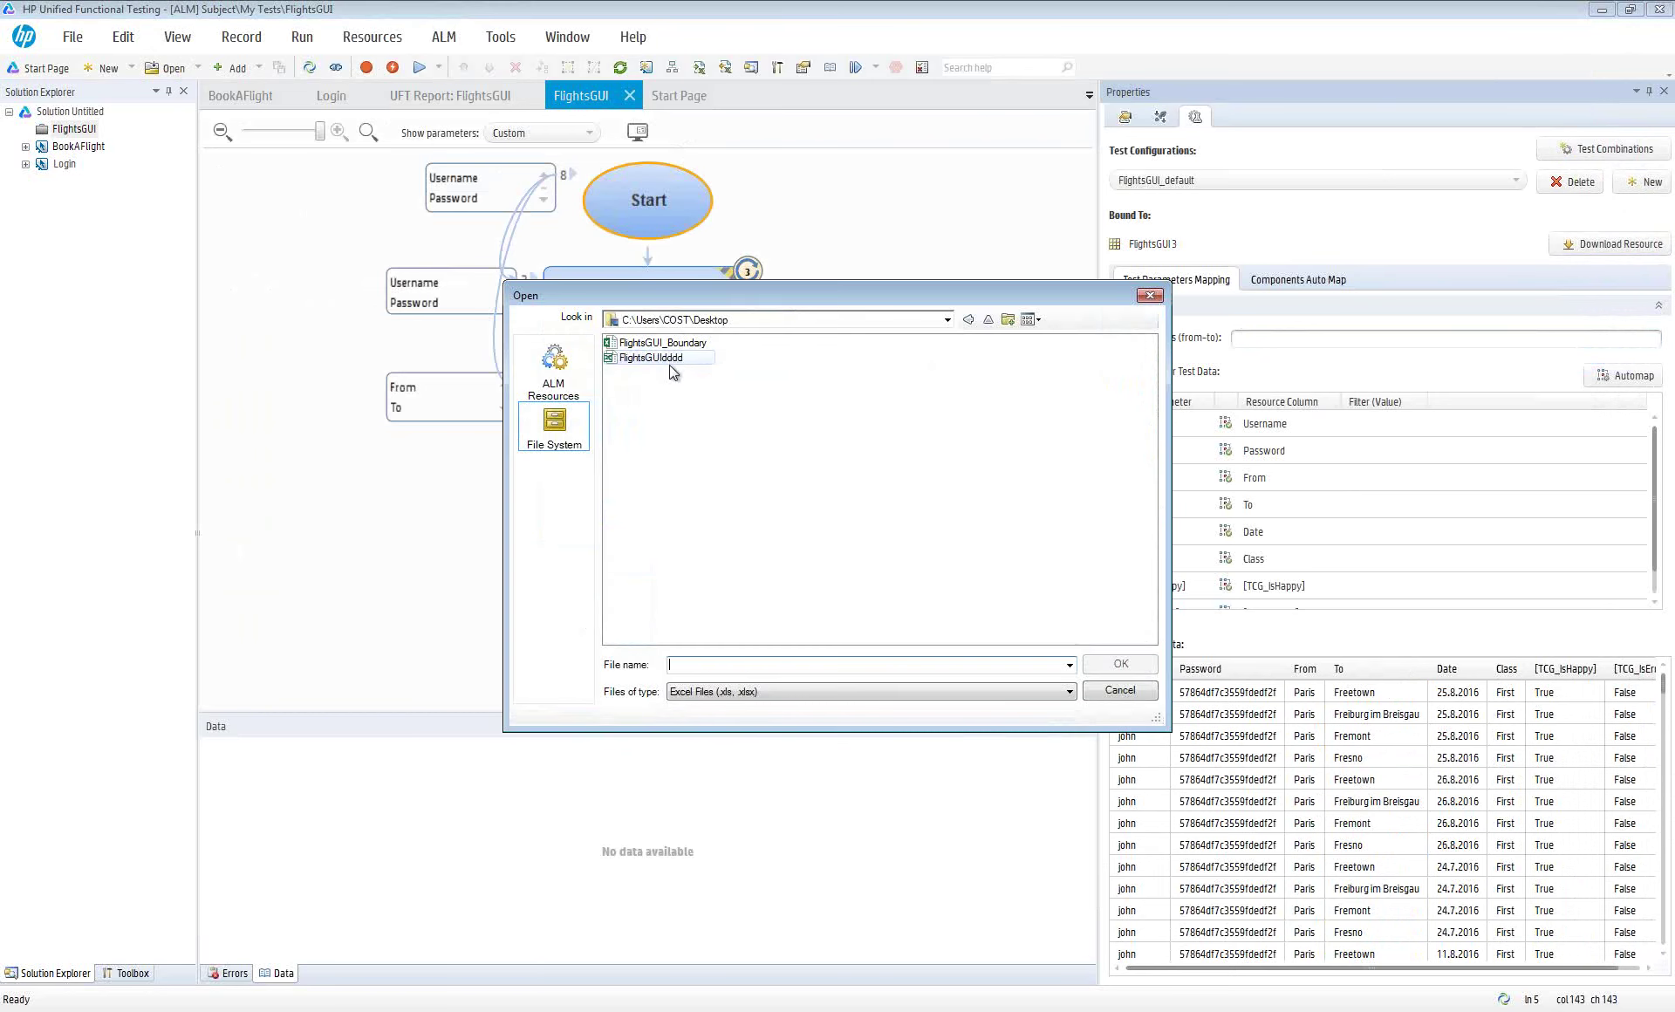
double_click(673, 360)
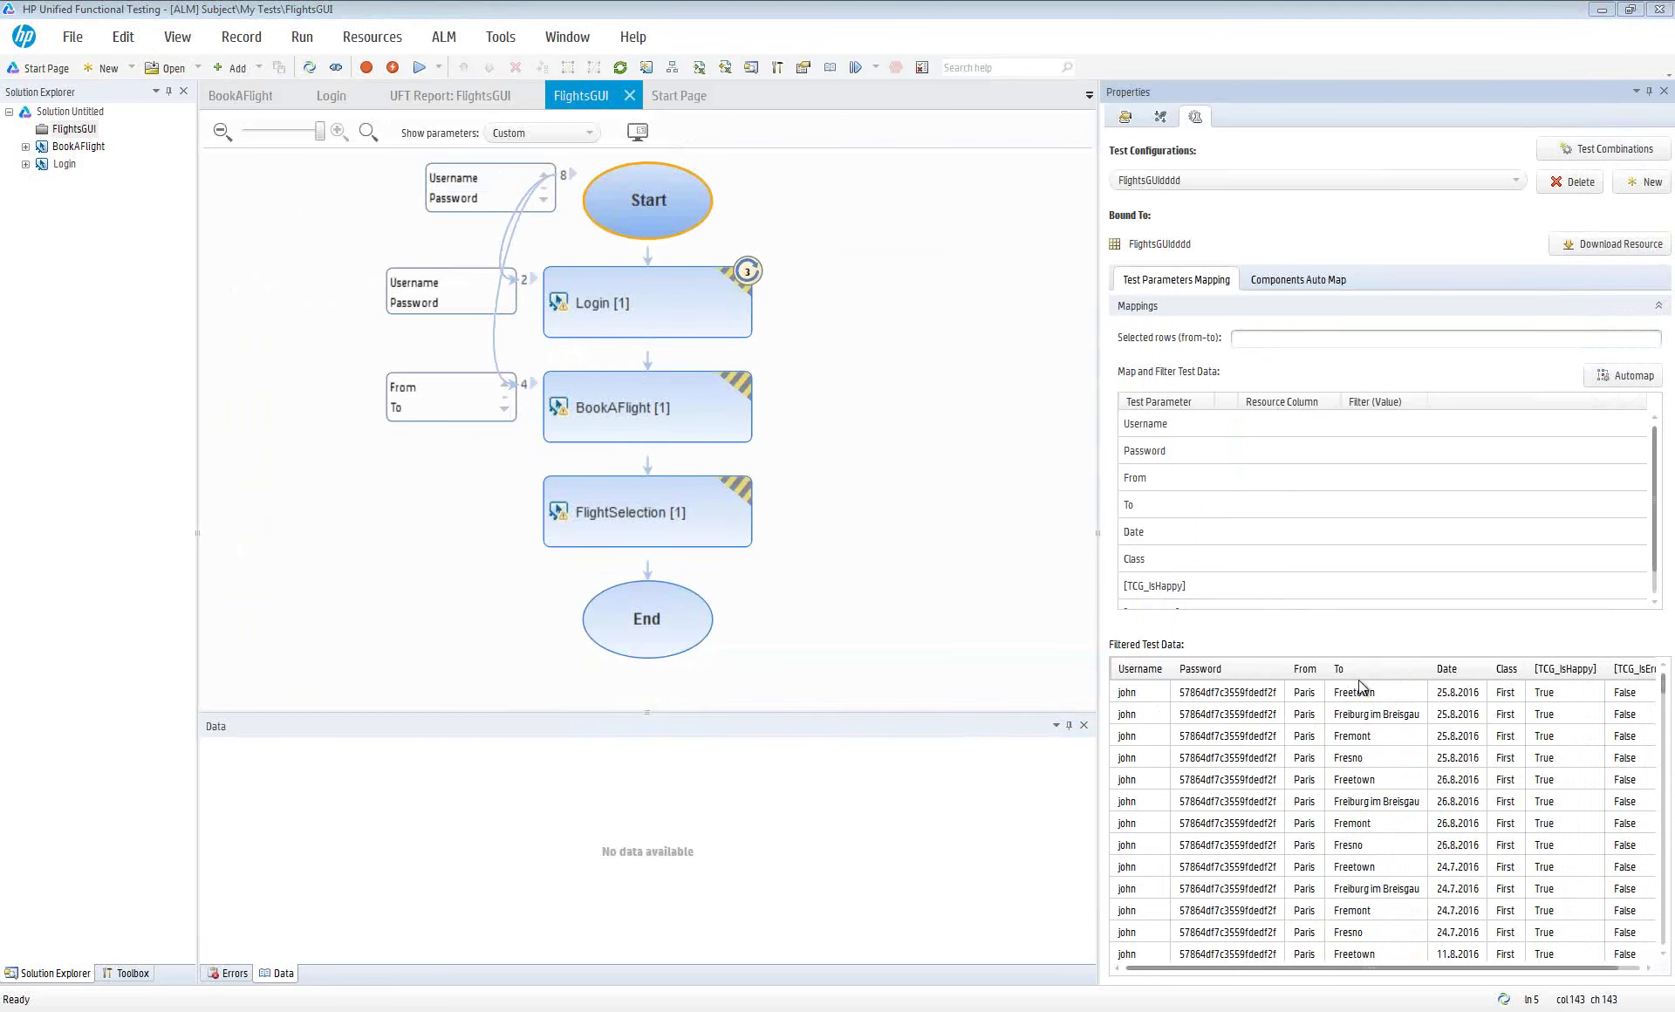
left_click(1628, 375)
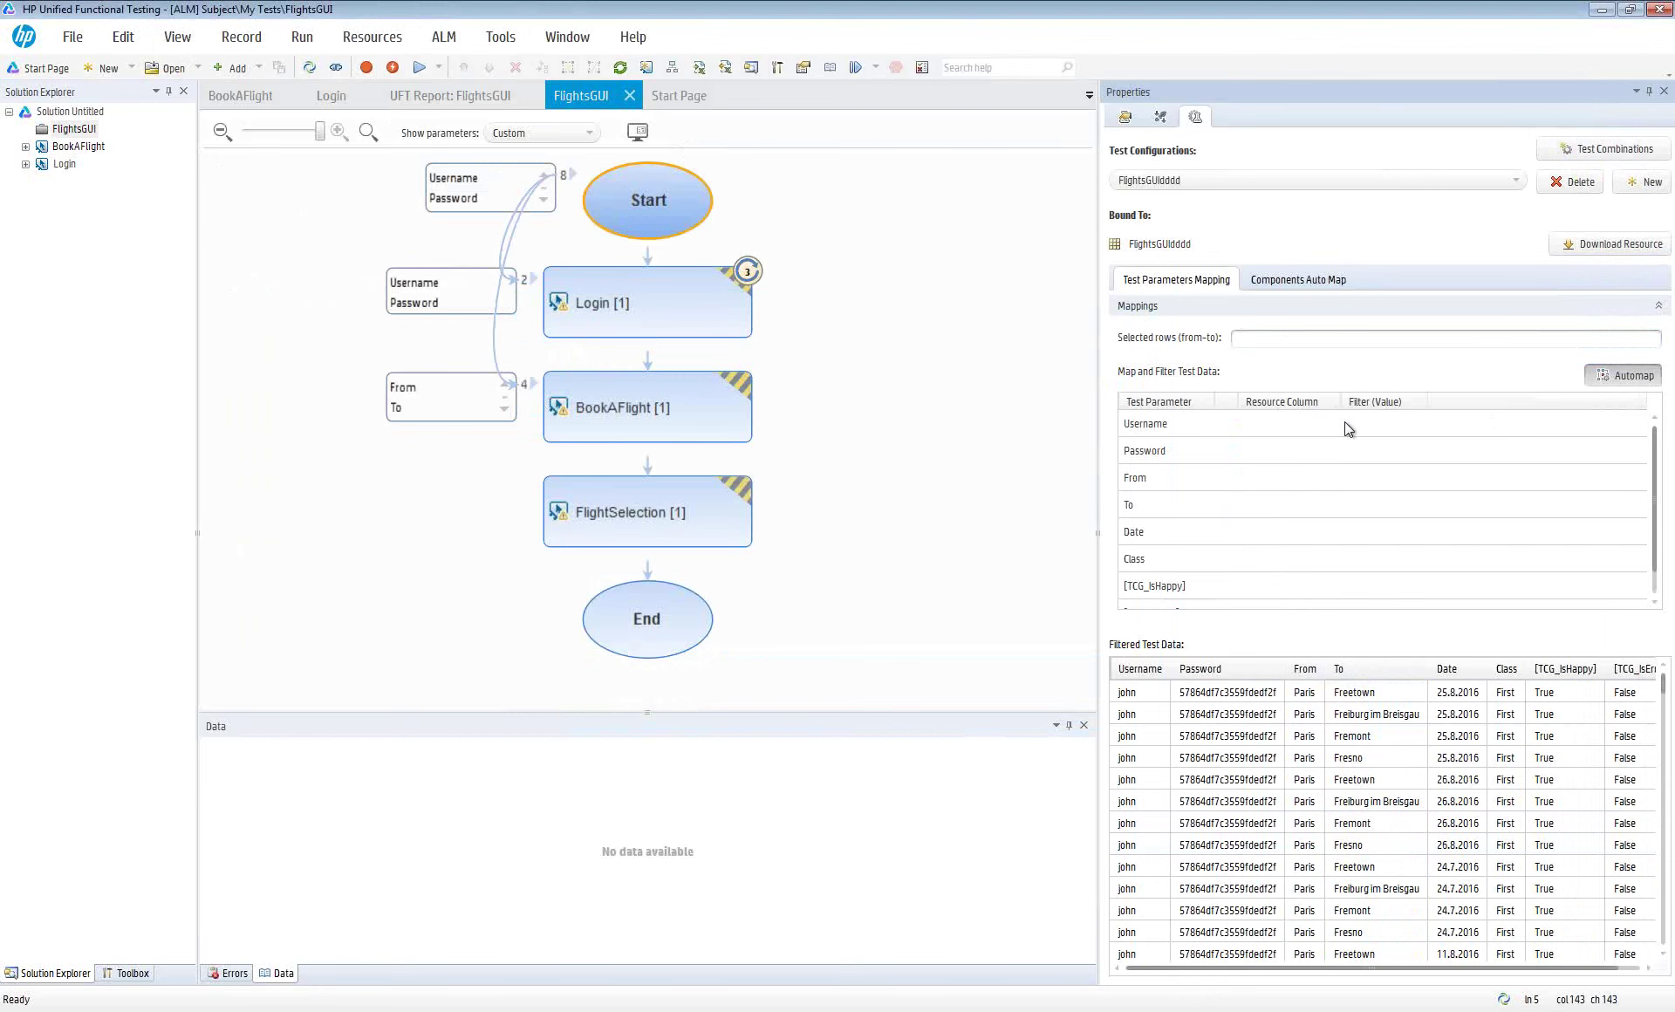
Set the selected rows of the FlightsGUIdddd configuration to 20-100
left_click(1292, 340)
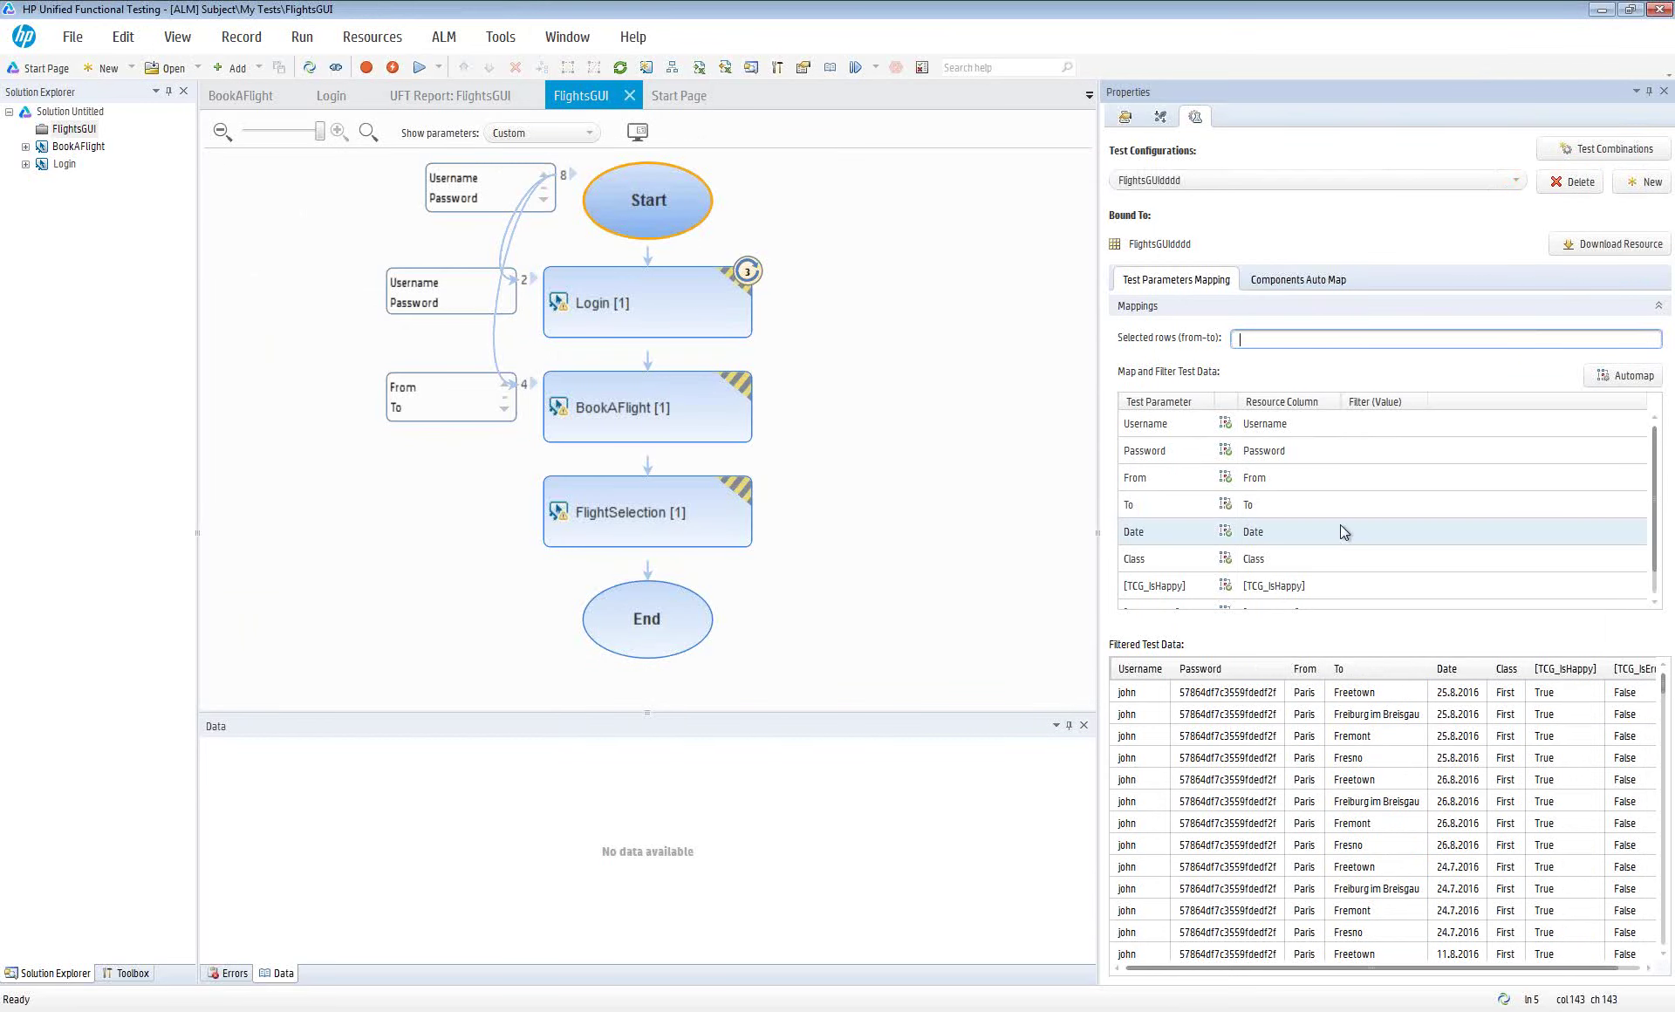
type("20-")
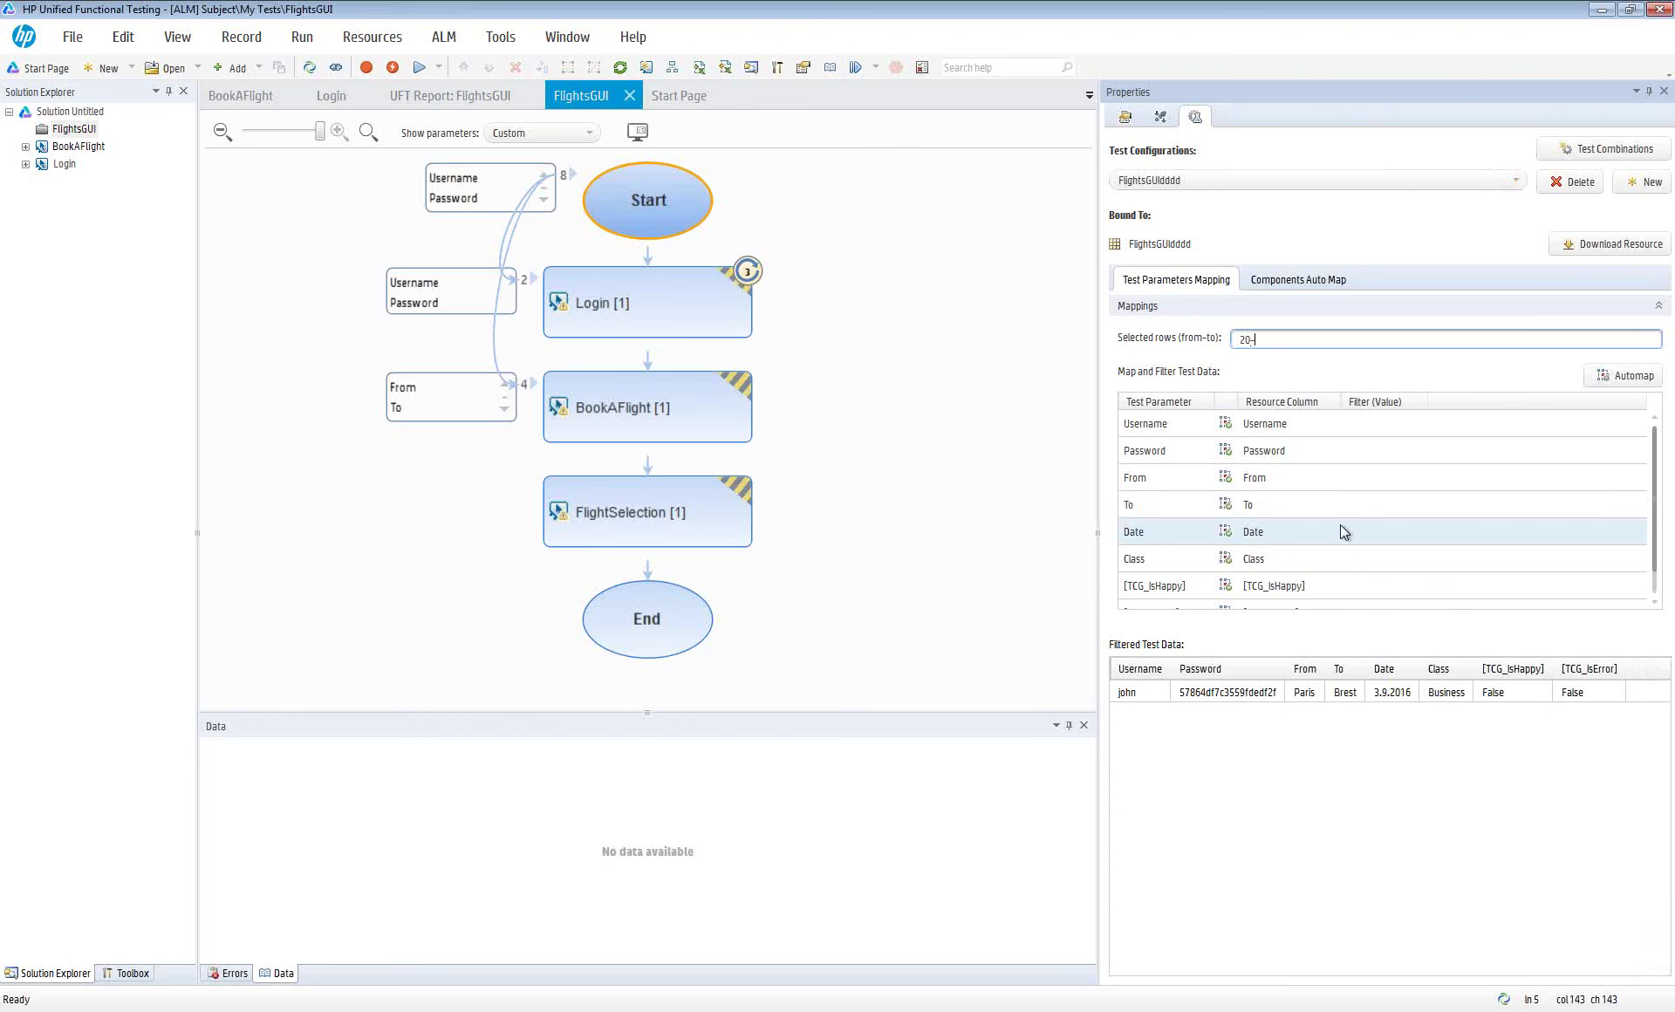
type("100")
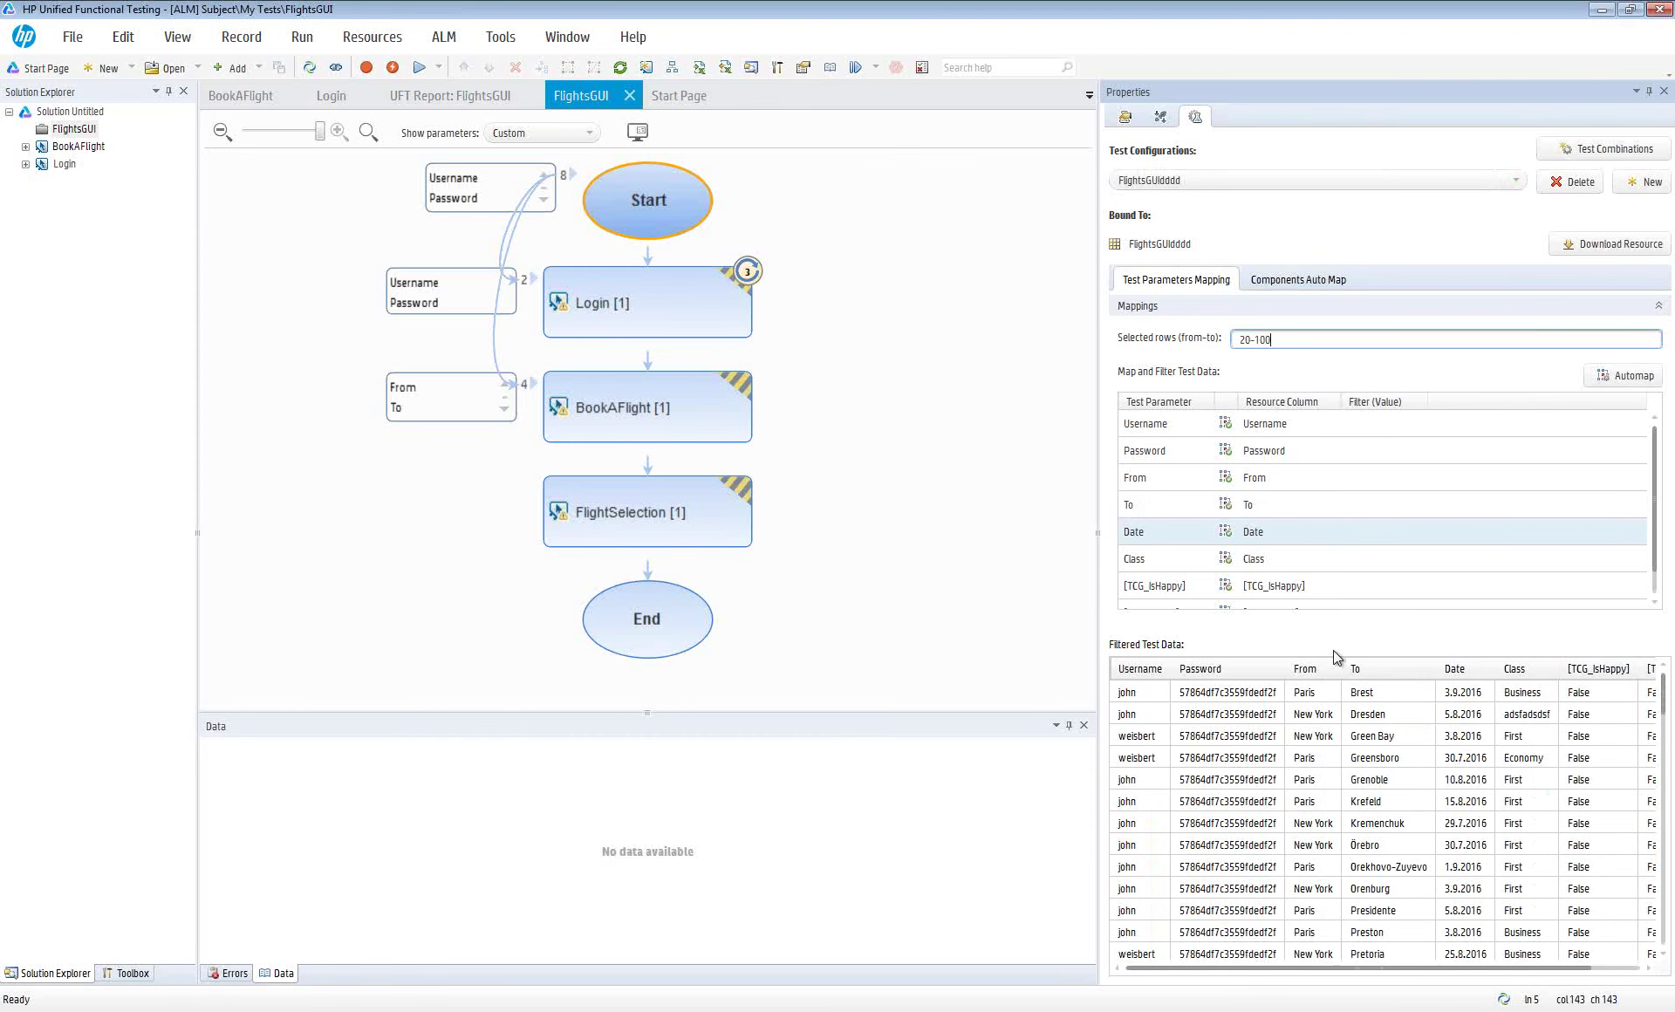
left_click_drag(1661, 693, 1660, 920)
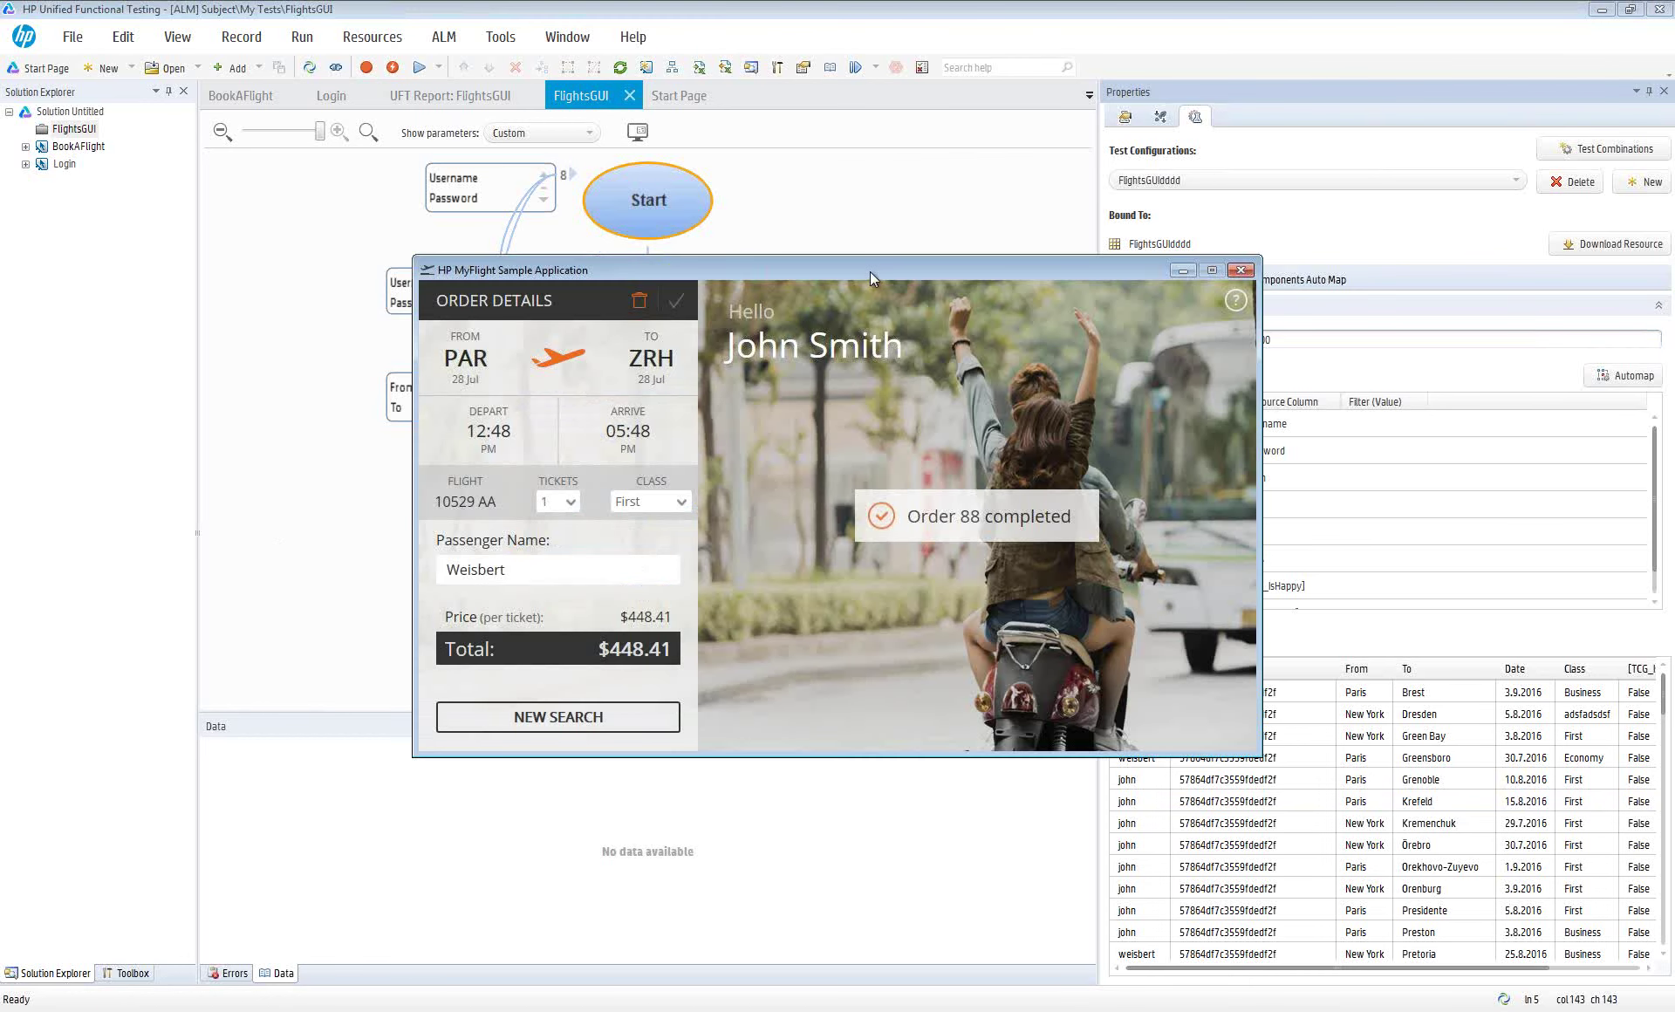
left_click_drag(839, 269, 883, 248)
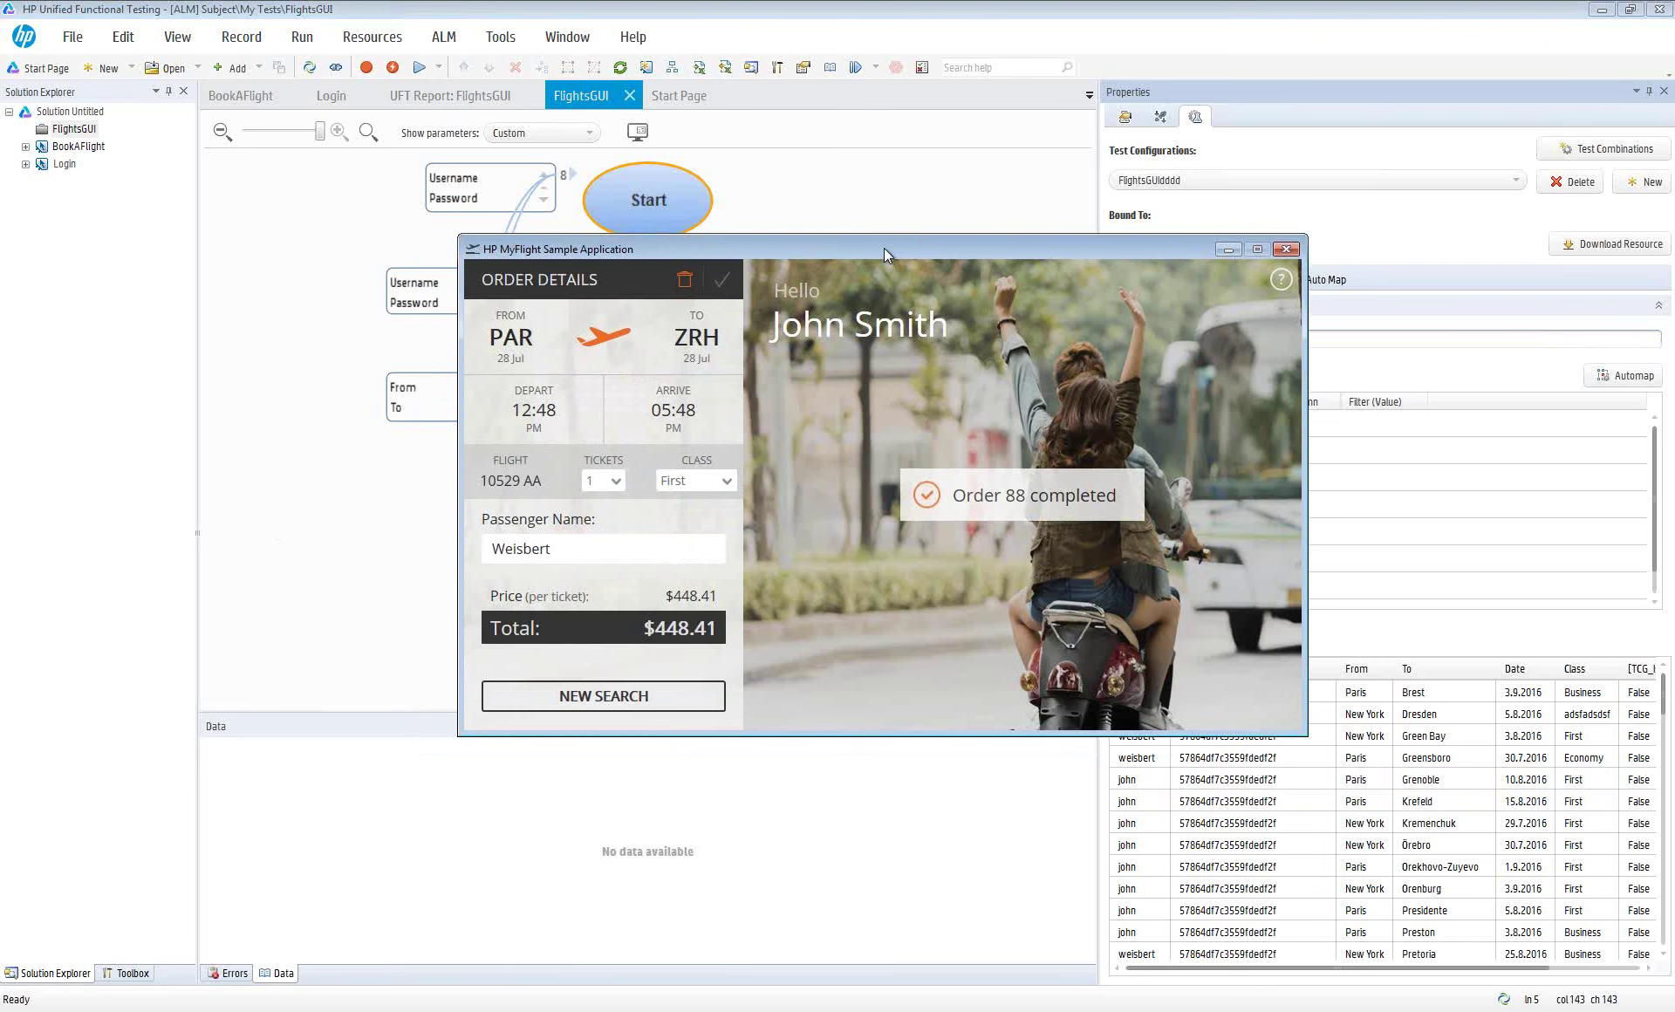
Select the Login component in the FlightsGUI flow and show the test in grid view
left_click(386, 264)
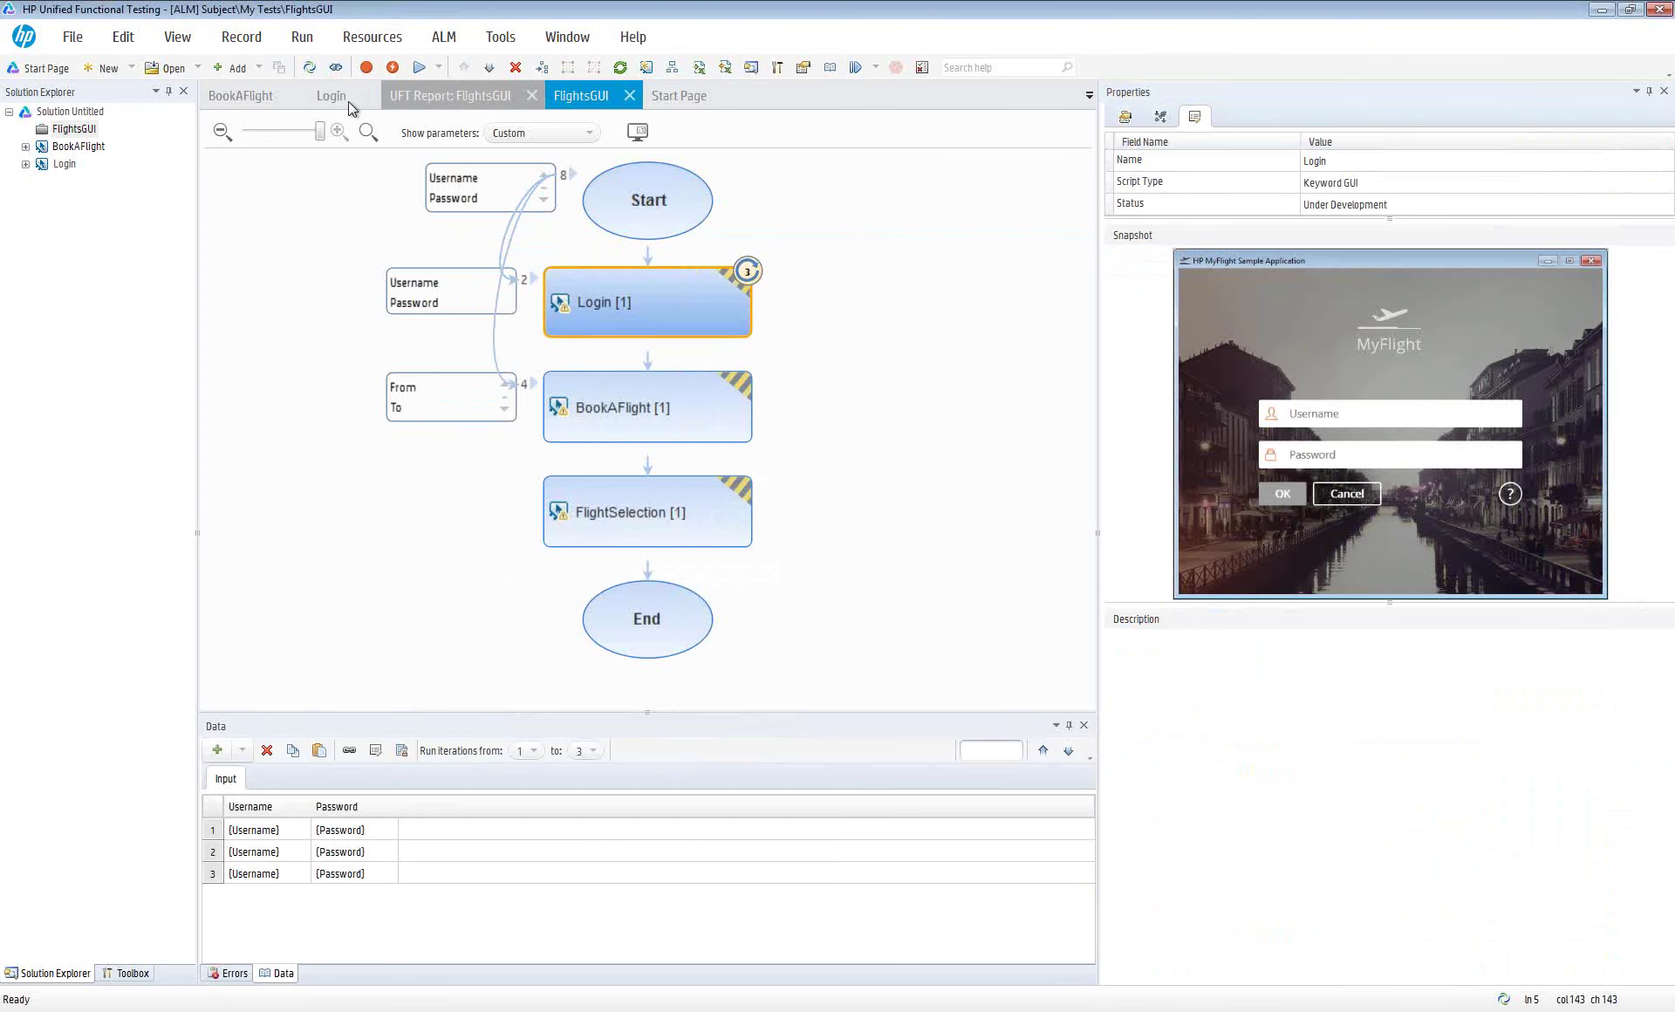
left_click(673, 66)
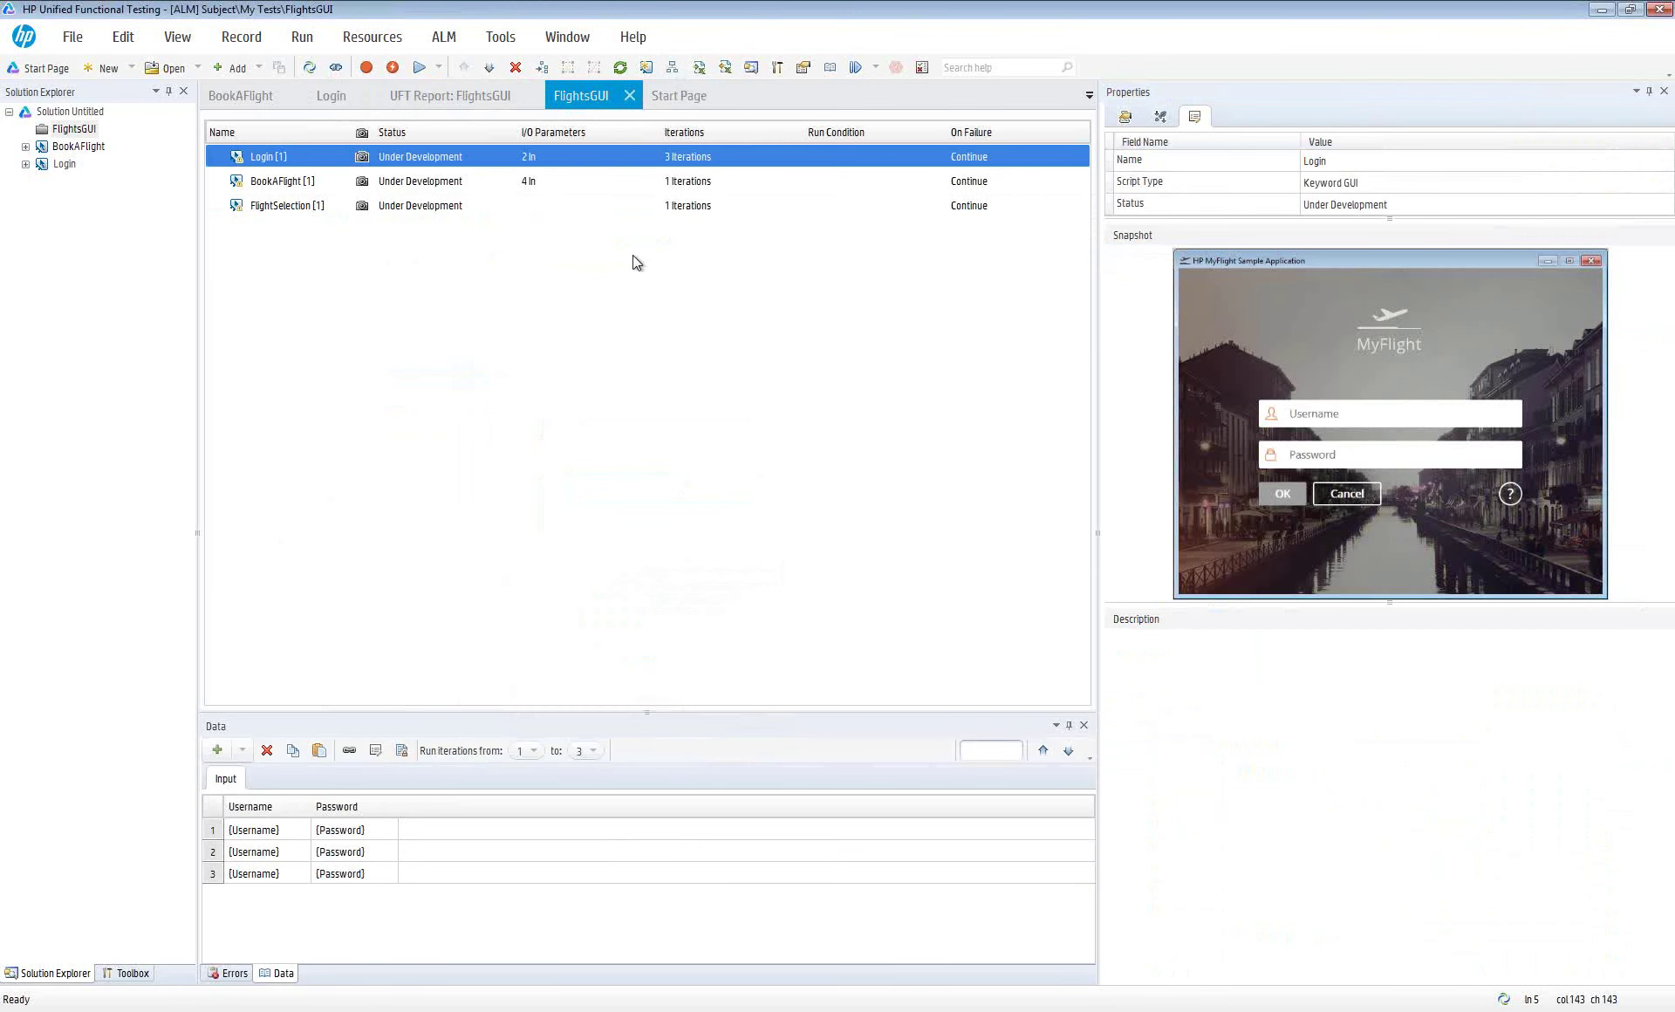
right_click(212, 168)
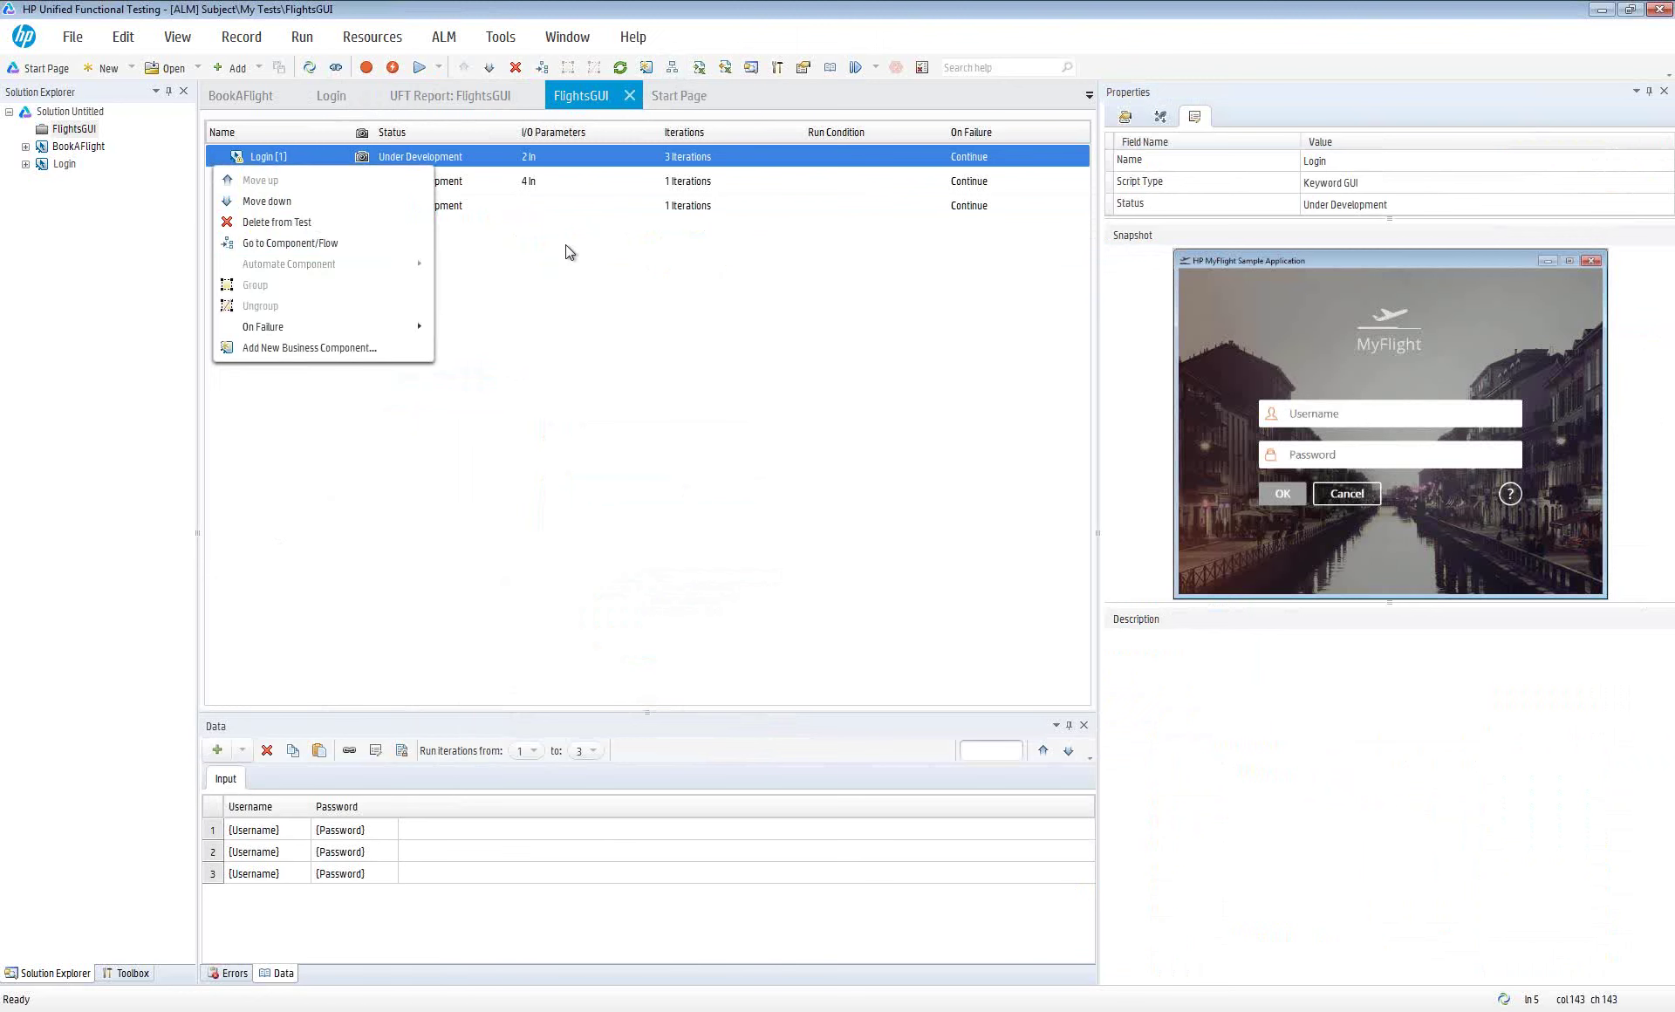
left_click(529, 178)
left_click(419, 158)
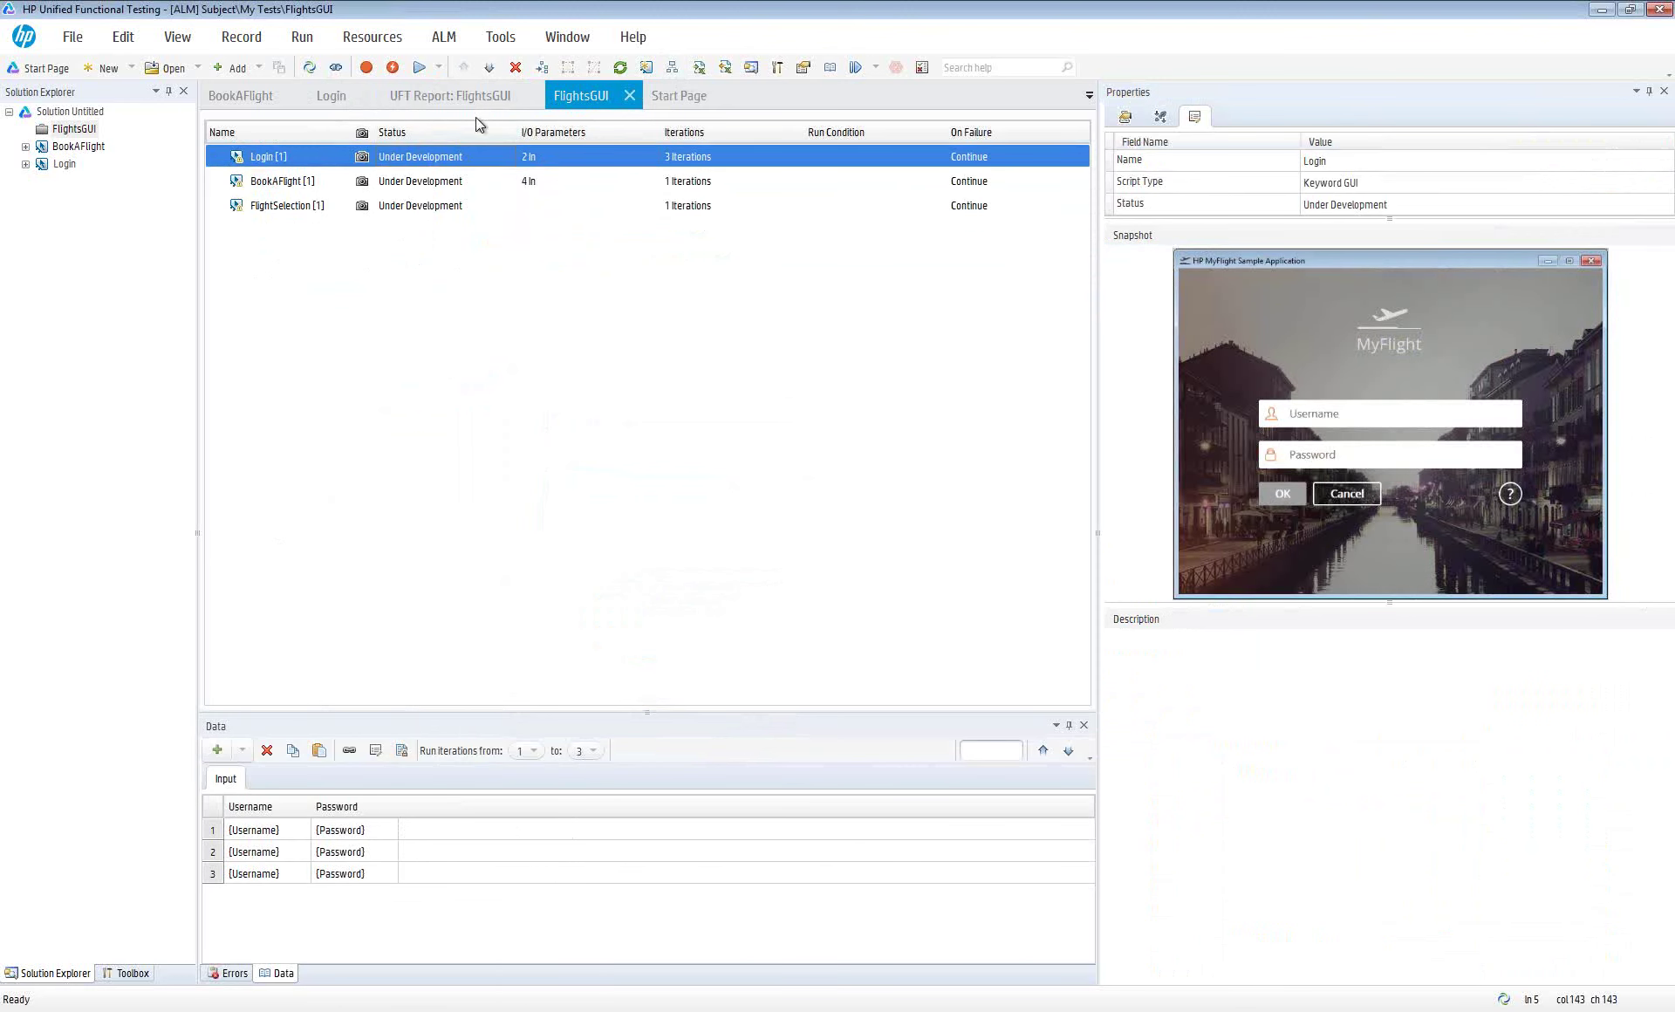
left_click(73, 36)
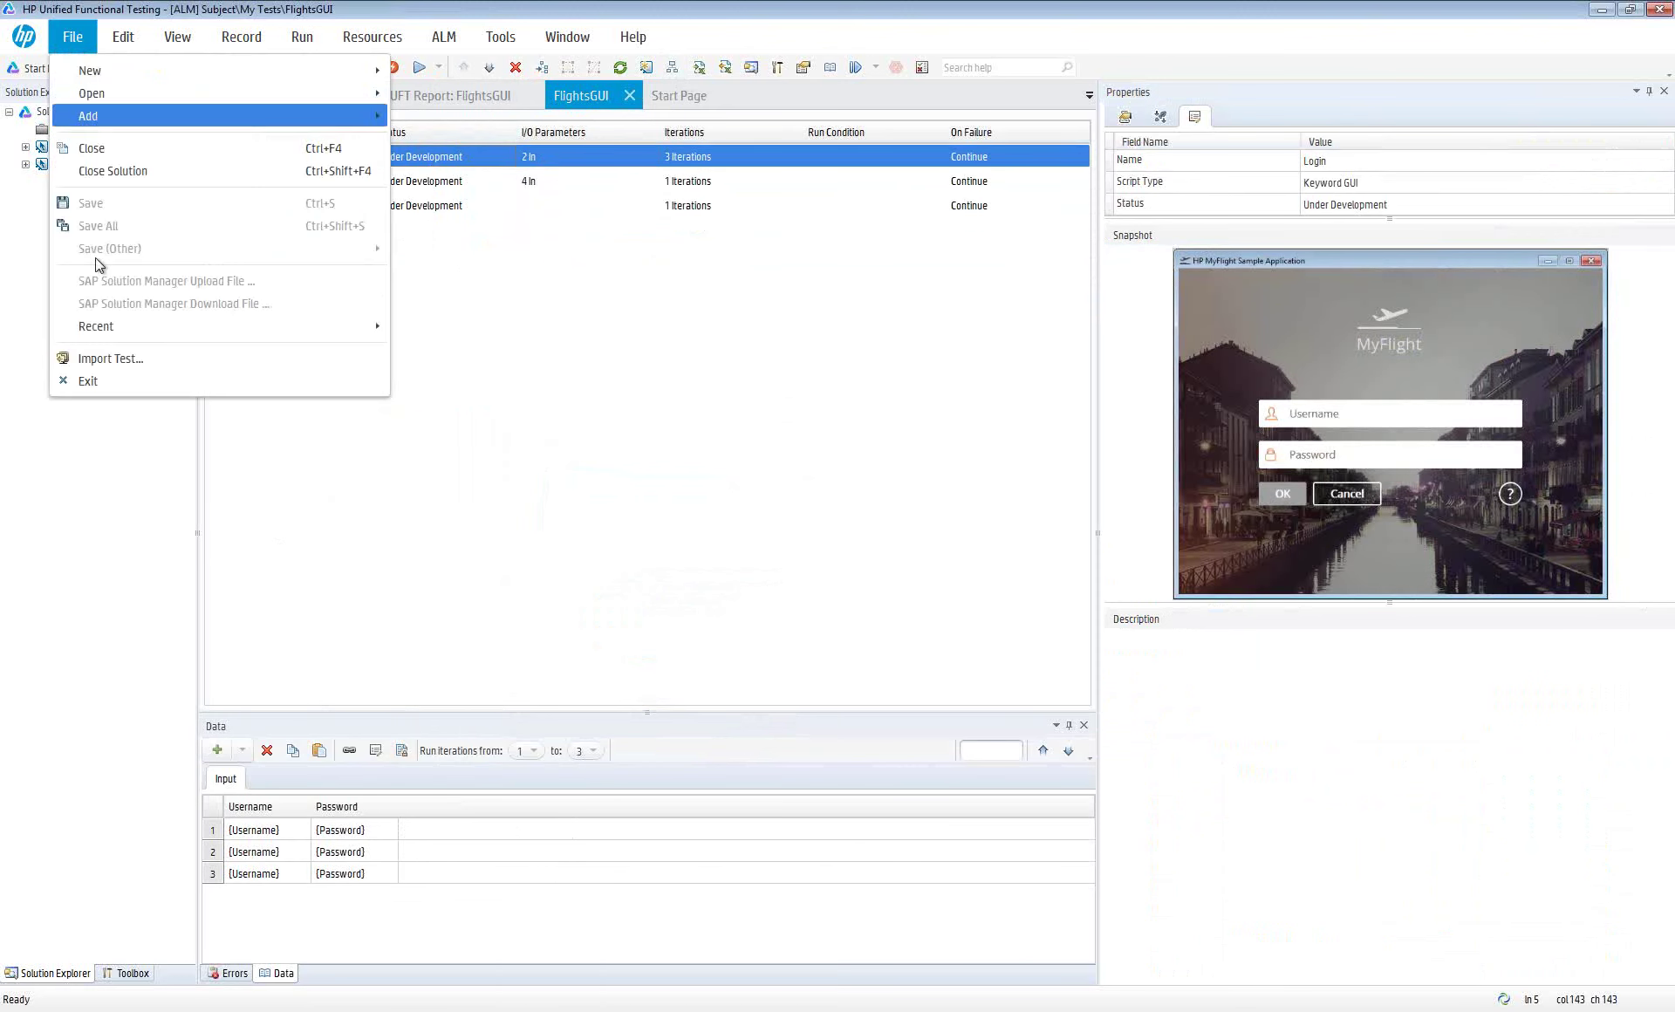
left_click(519, 303)
Open the Login business component from the solution for editing
left_click(65, 164)
key("Up")
key("Up")
key("Down")
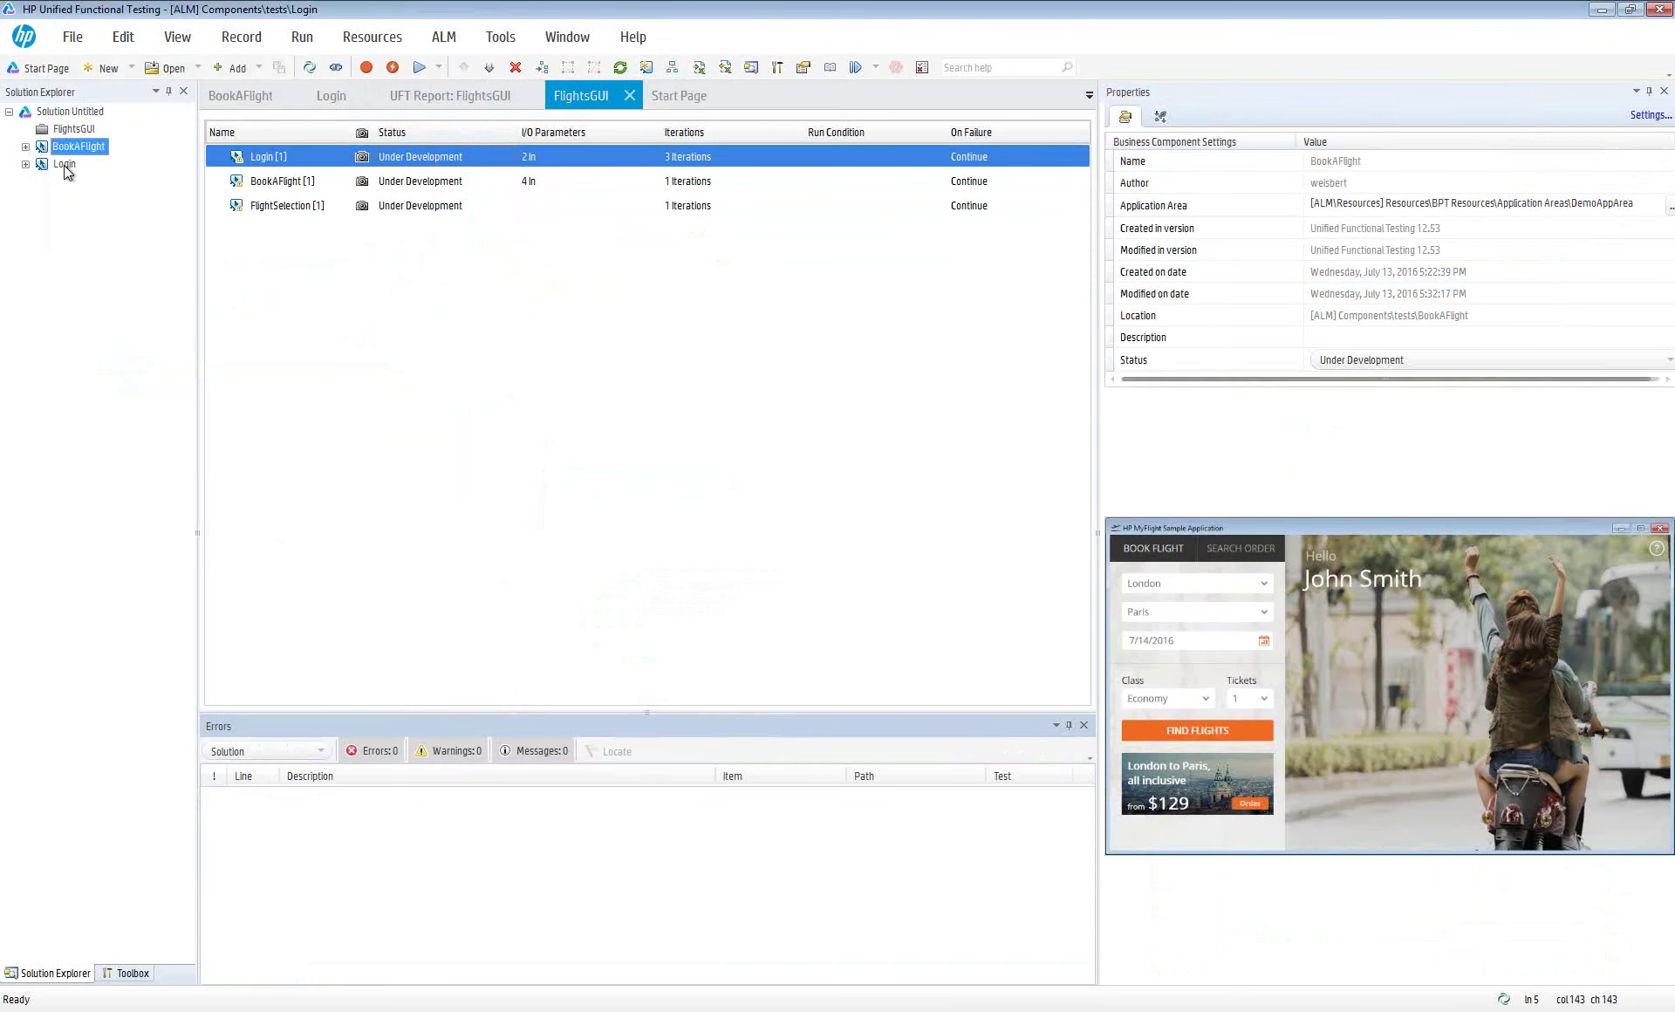
double_click(65, 164)
right_click(231, 165)
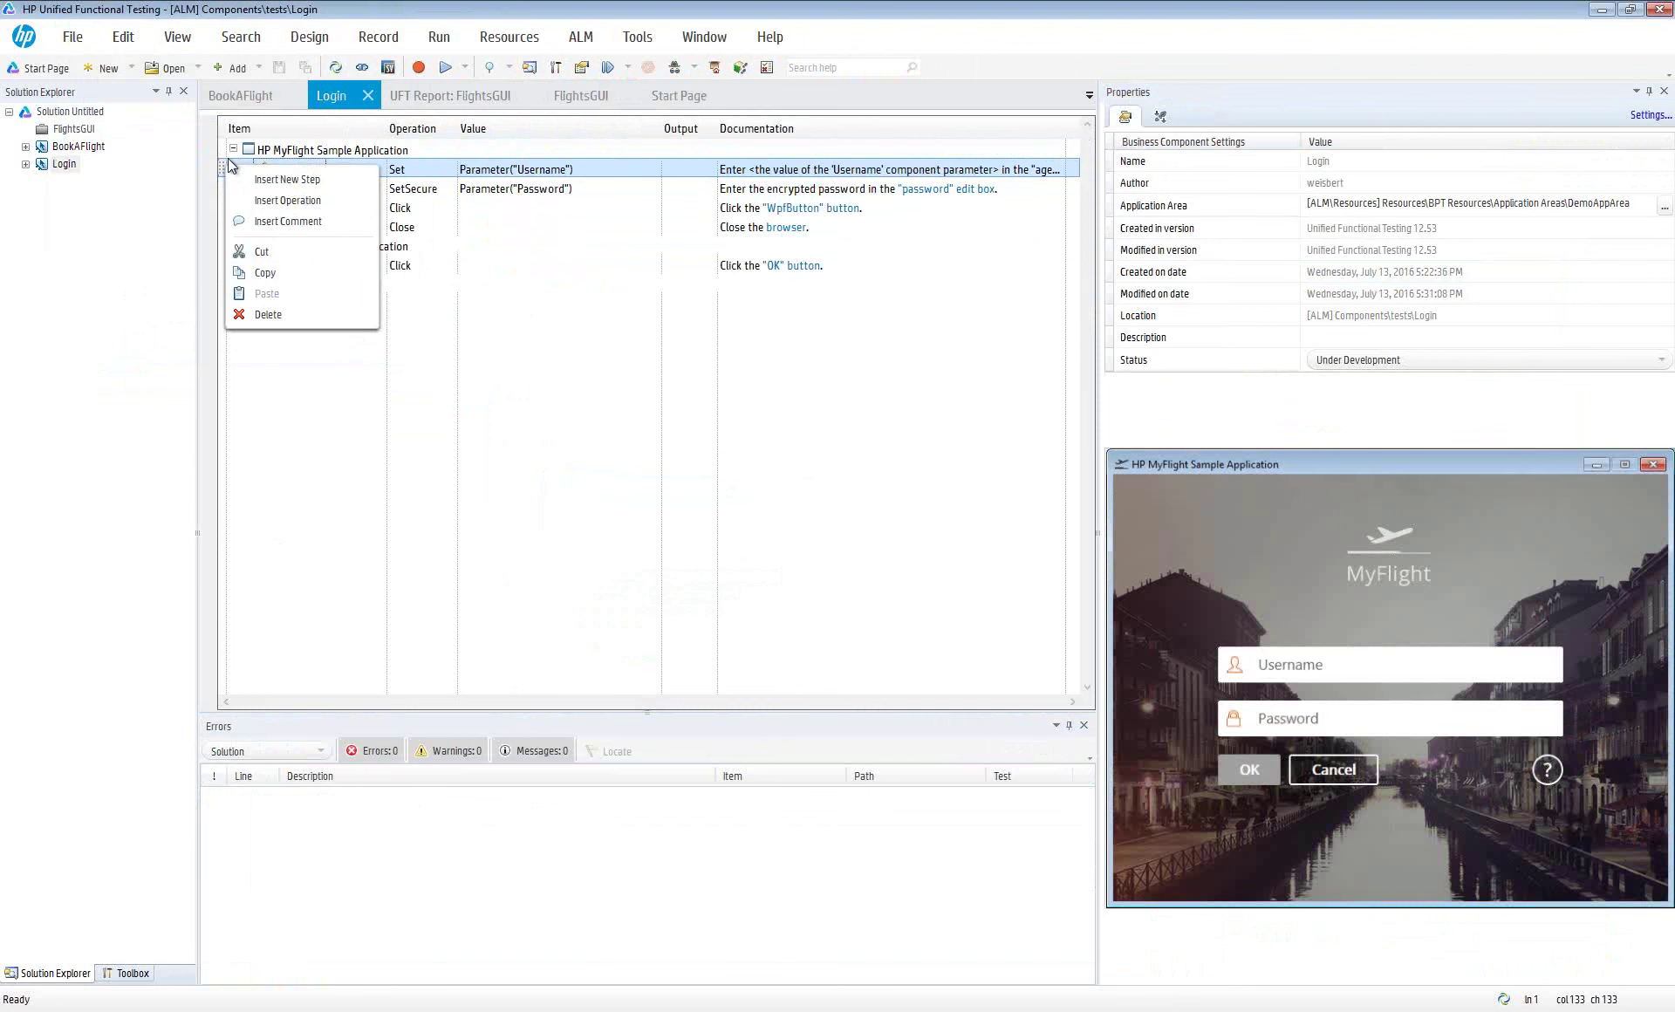
right_click(220, 173)
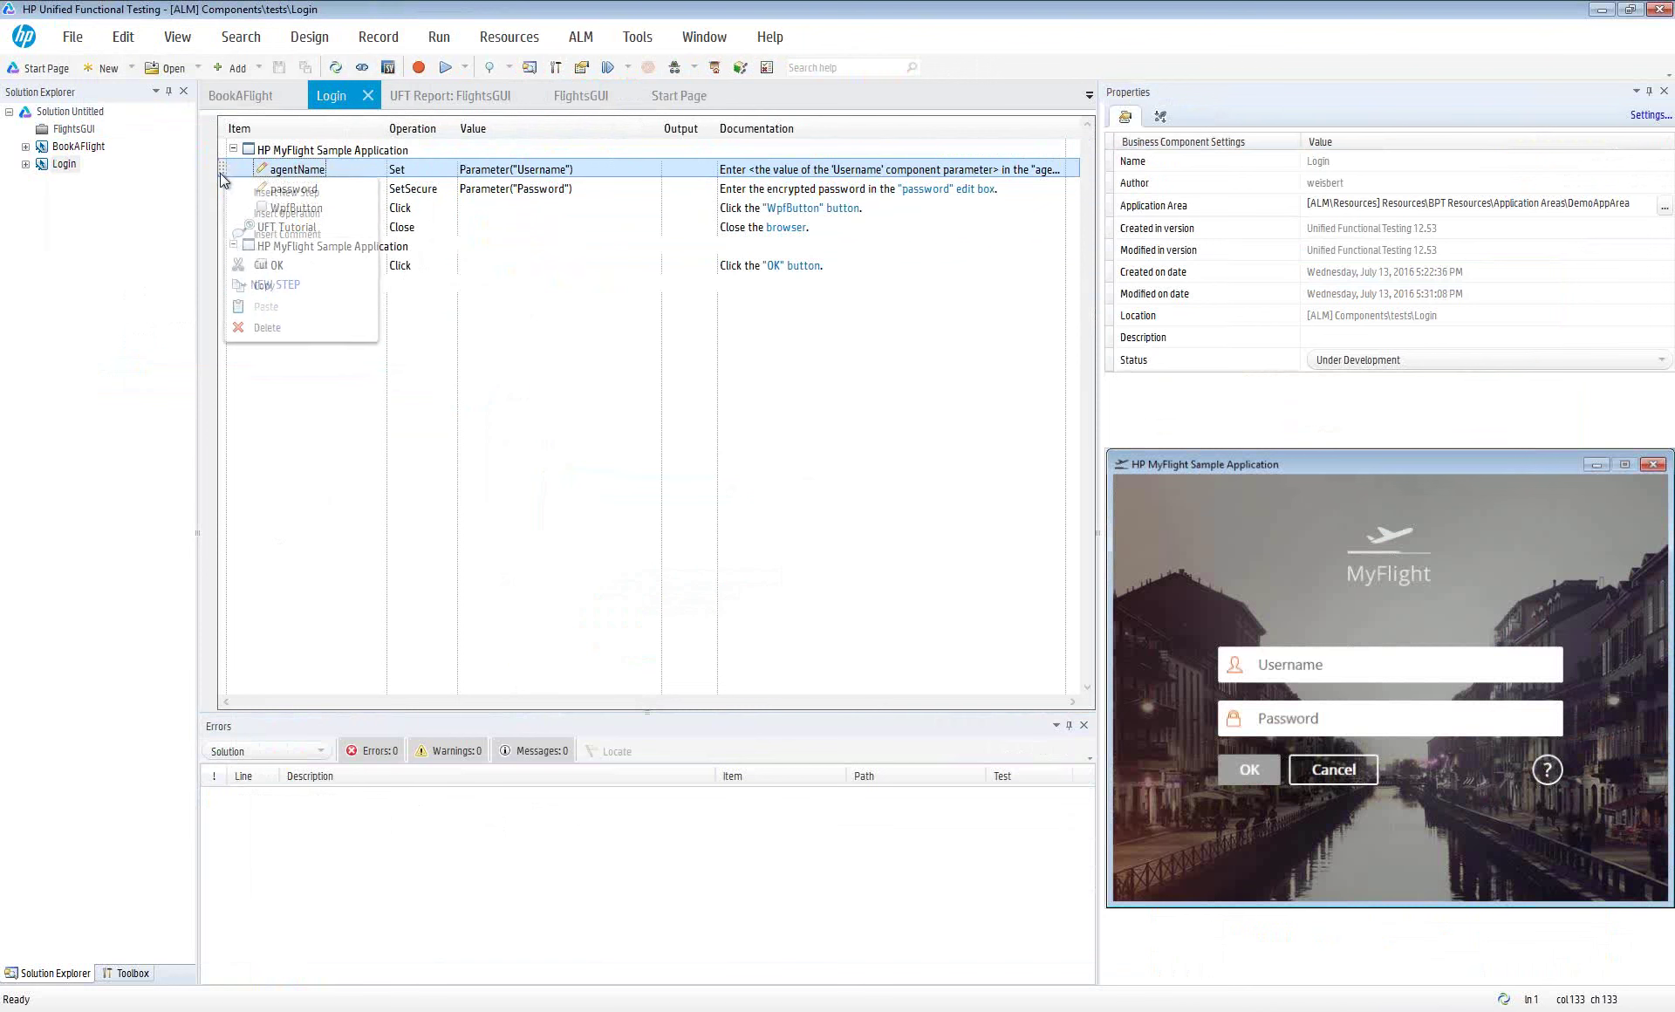
right_click(384, 173)
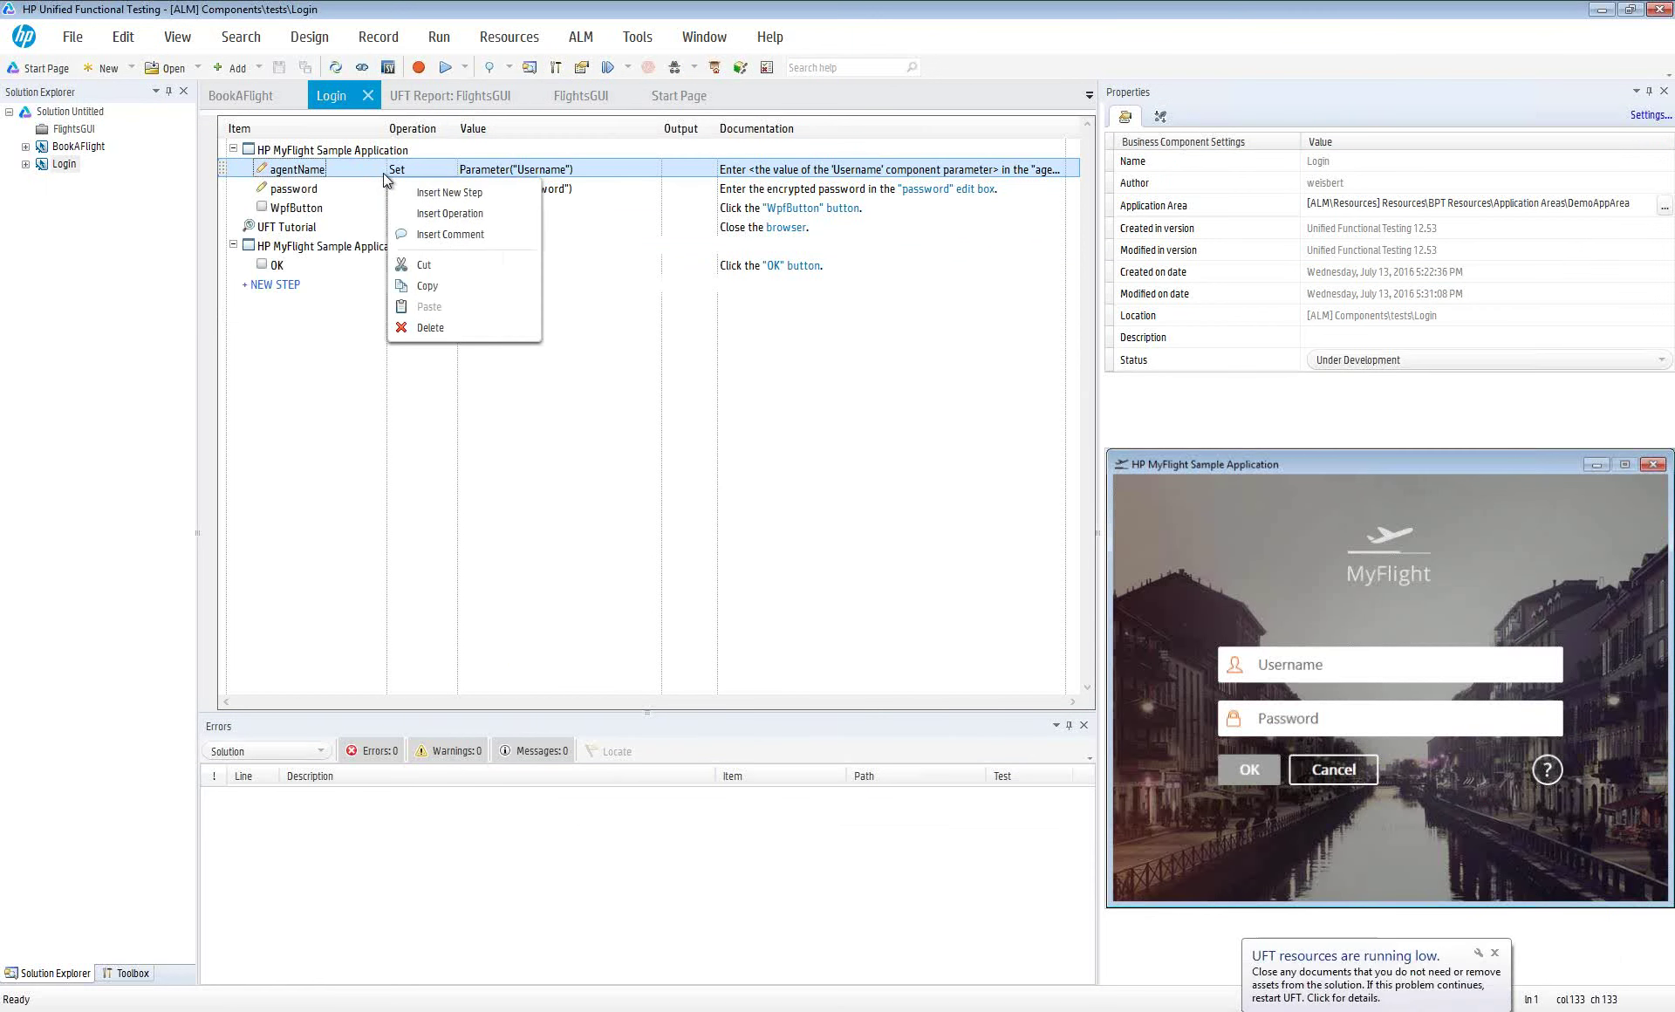
Convert the Login business component to a scripted component and decline refreshing the FlightsGUI test
left_click(72, 38)
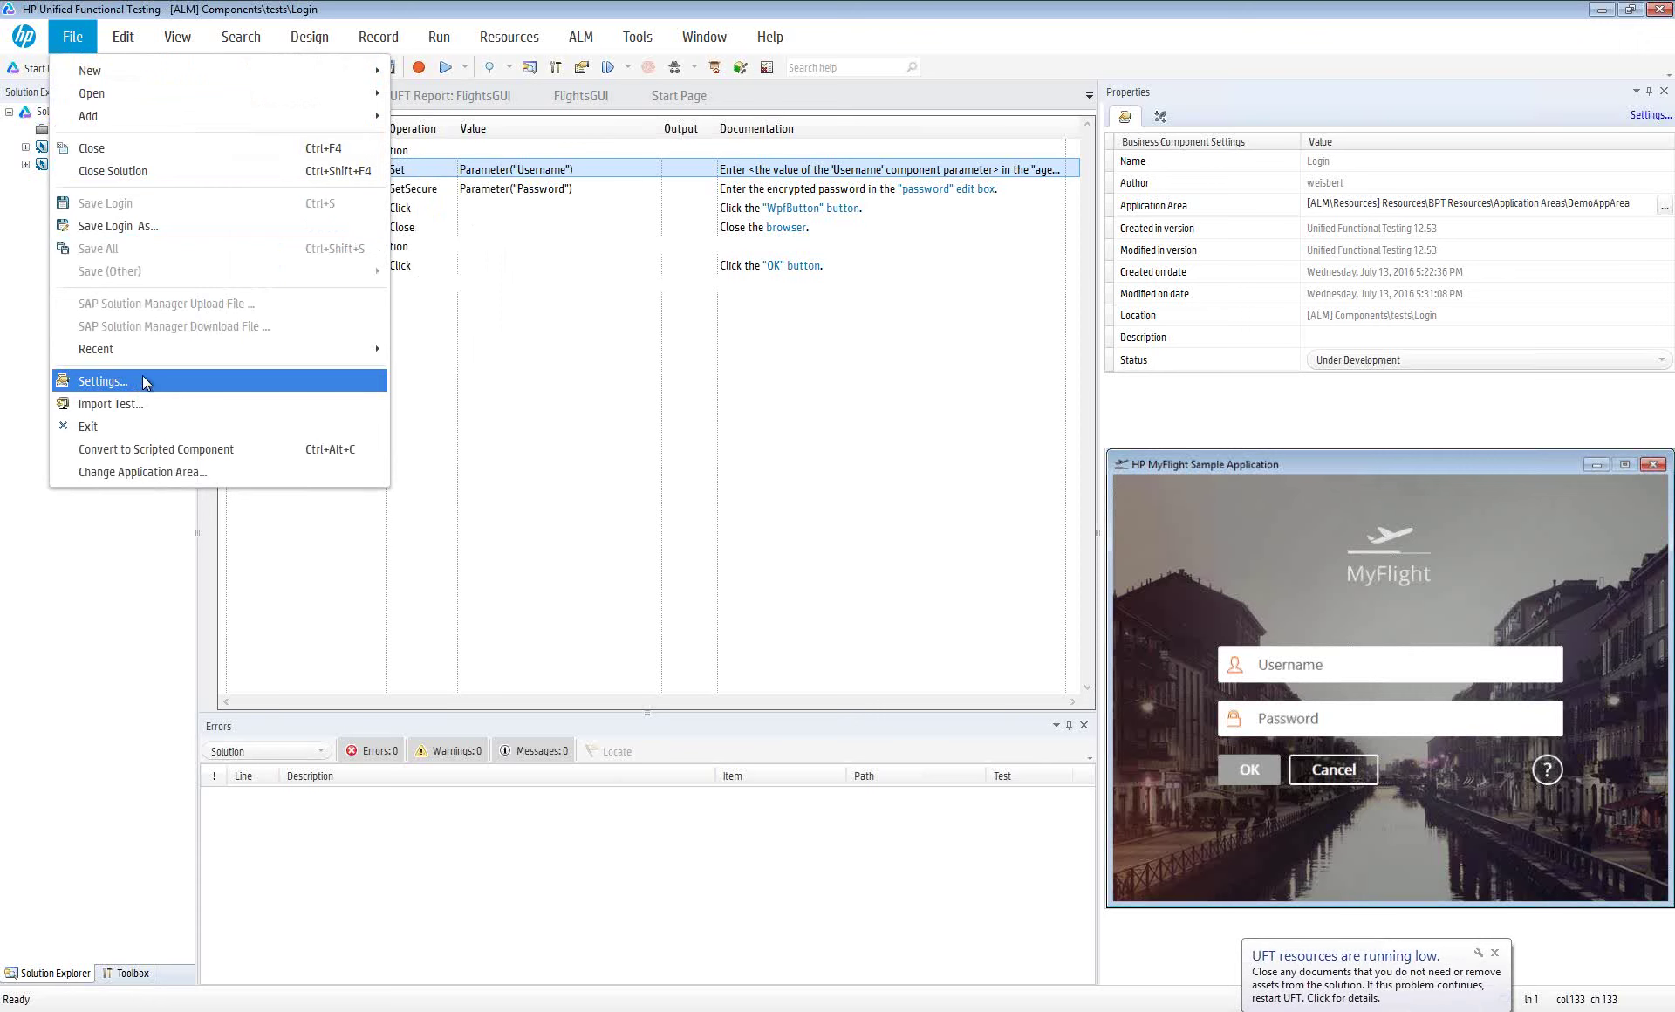
left_click(150, 452)
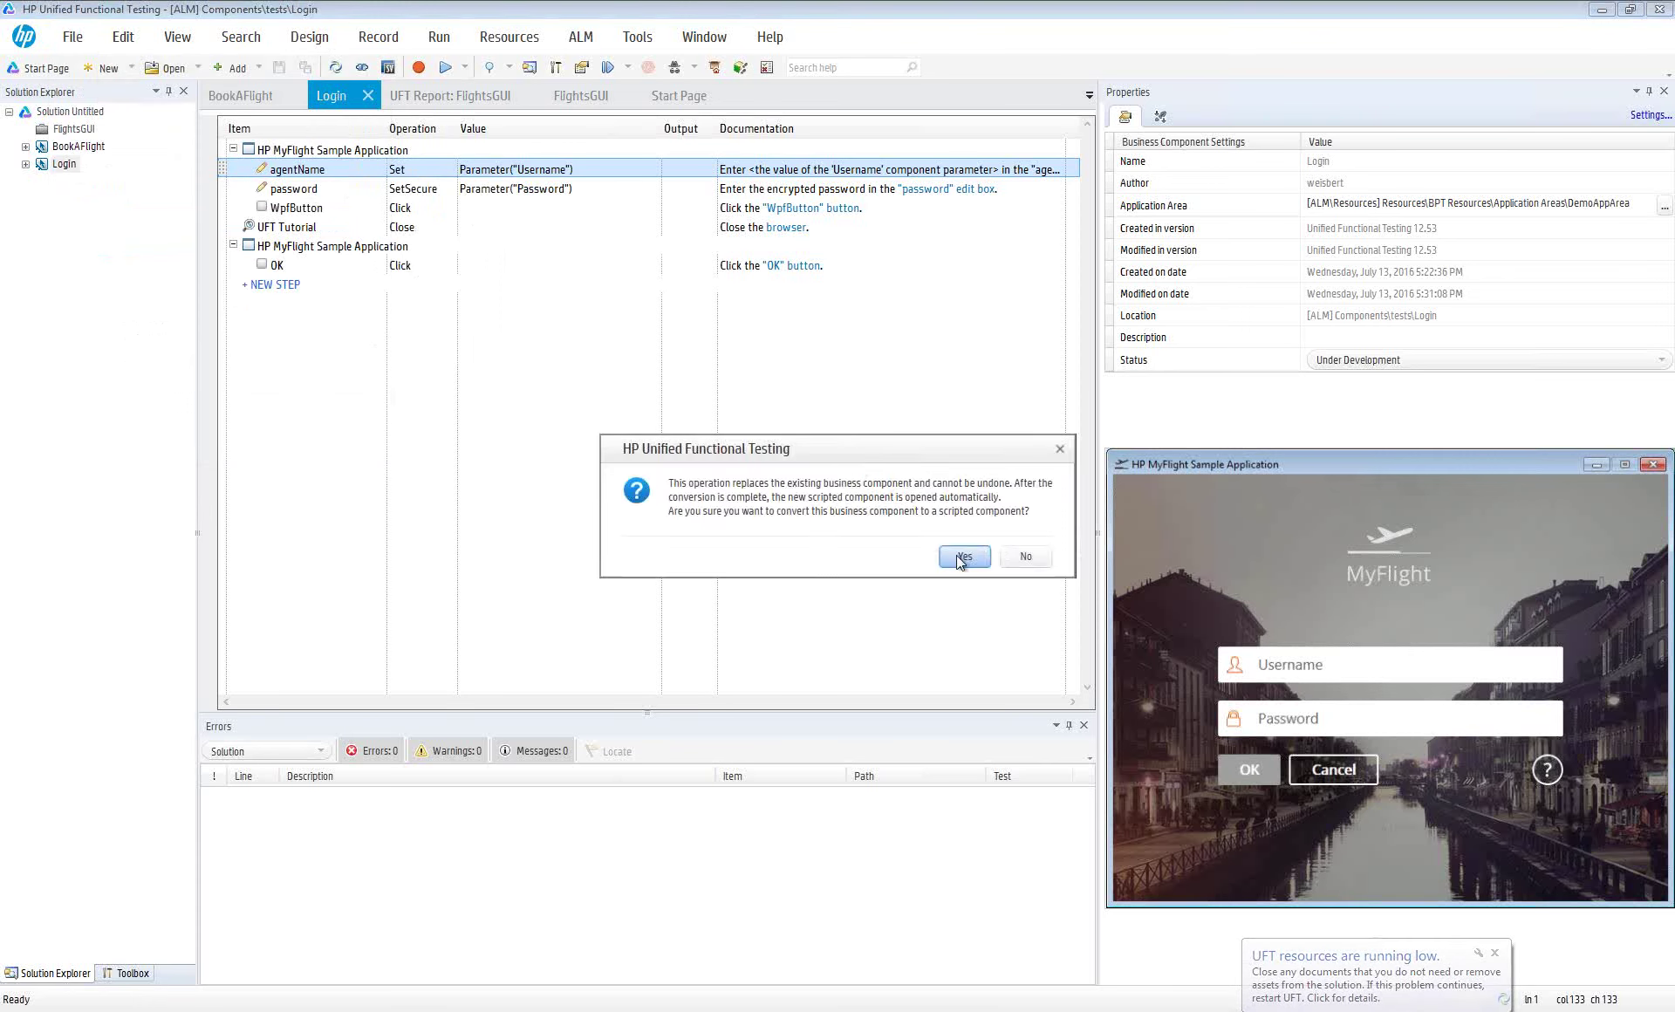
left_click(937, 556)
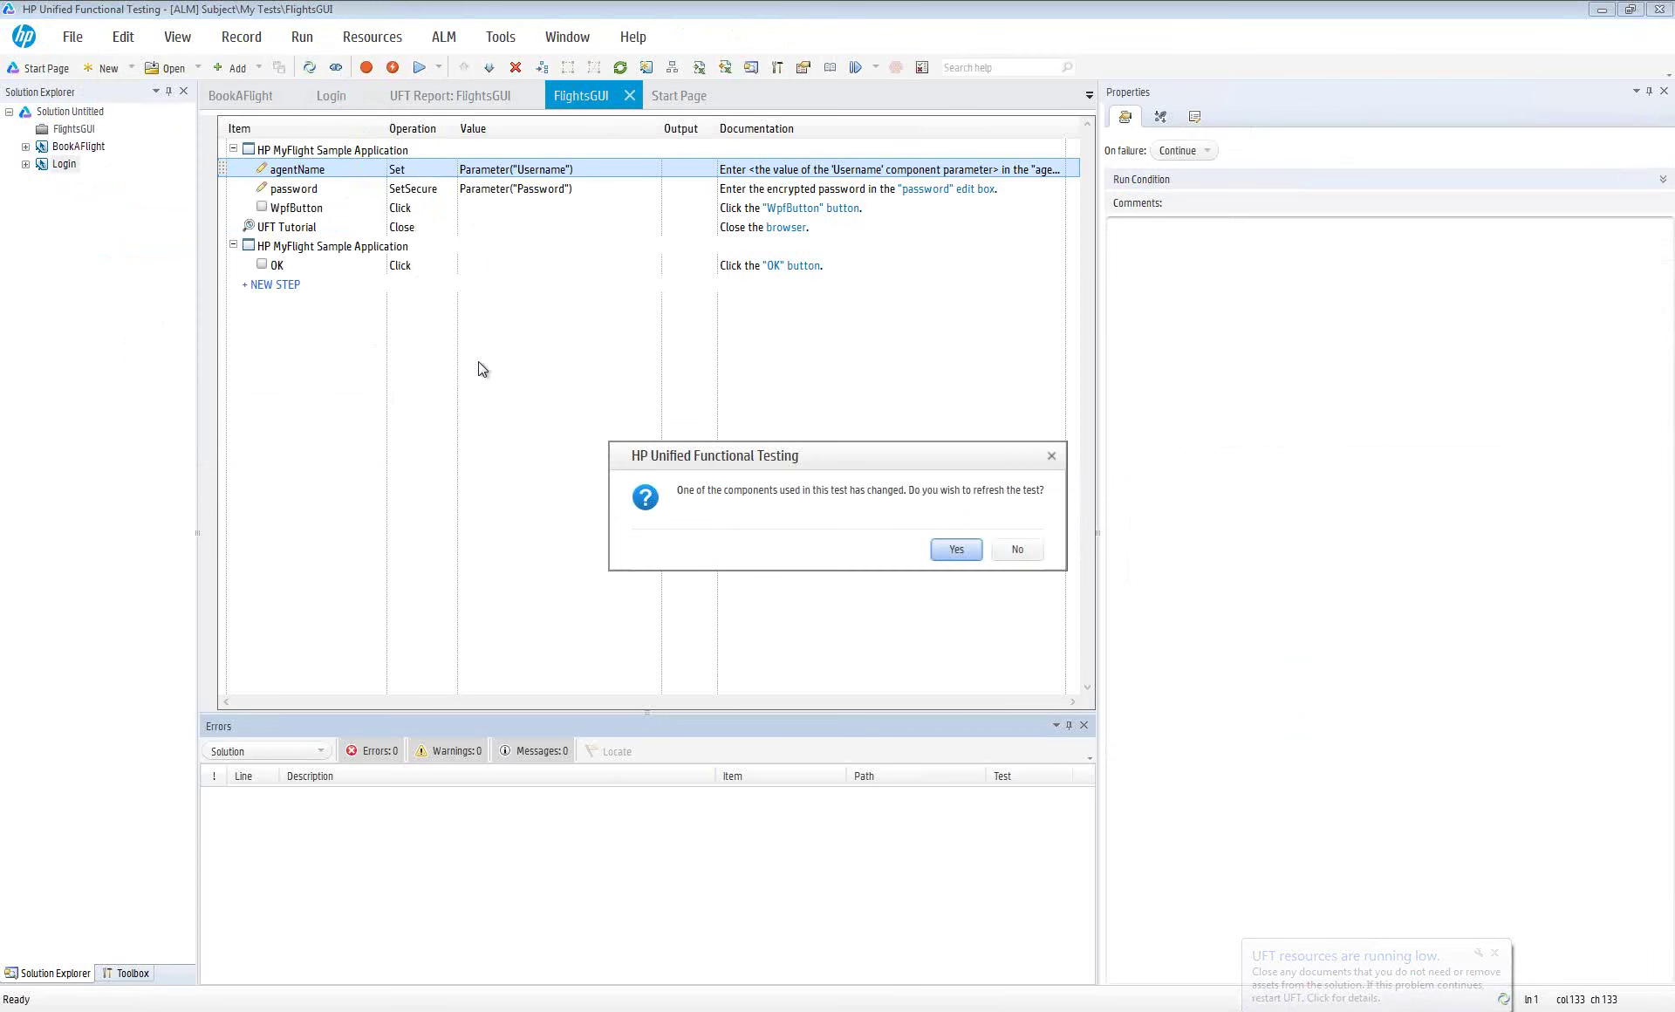
left_click(1017, 549)
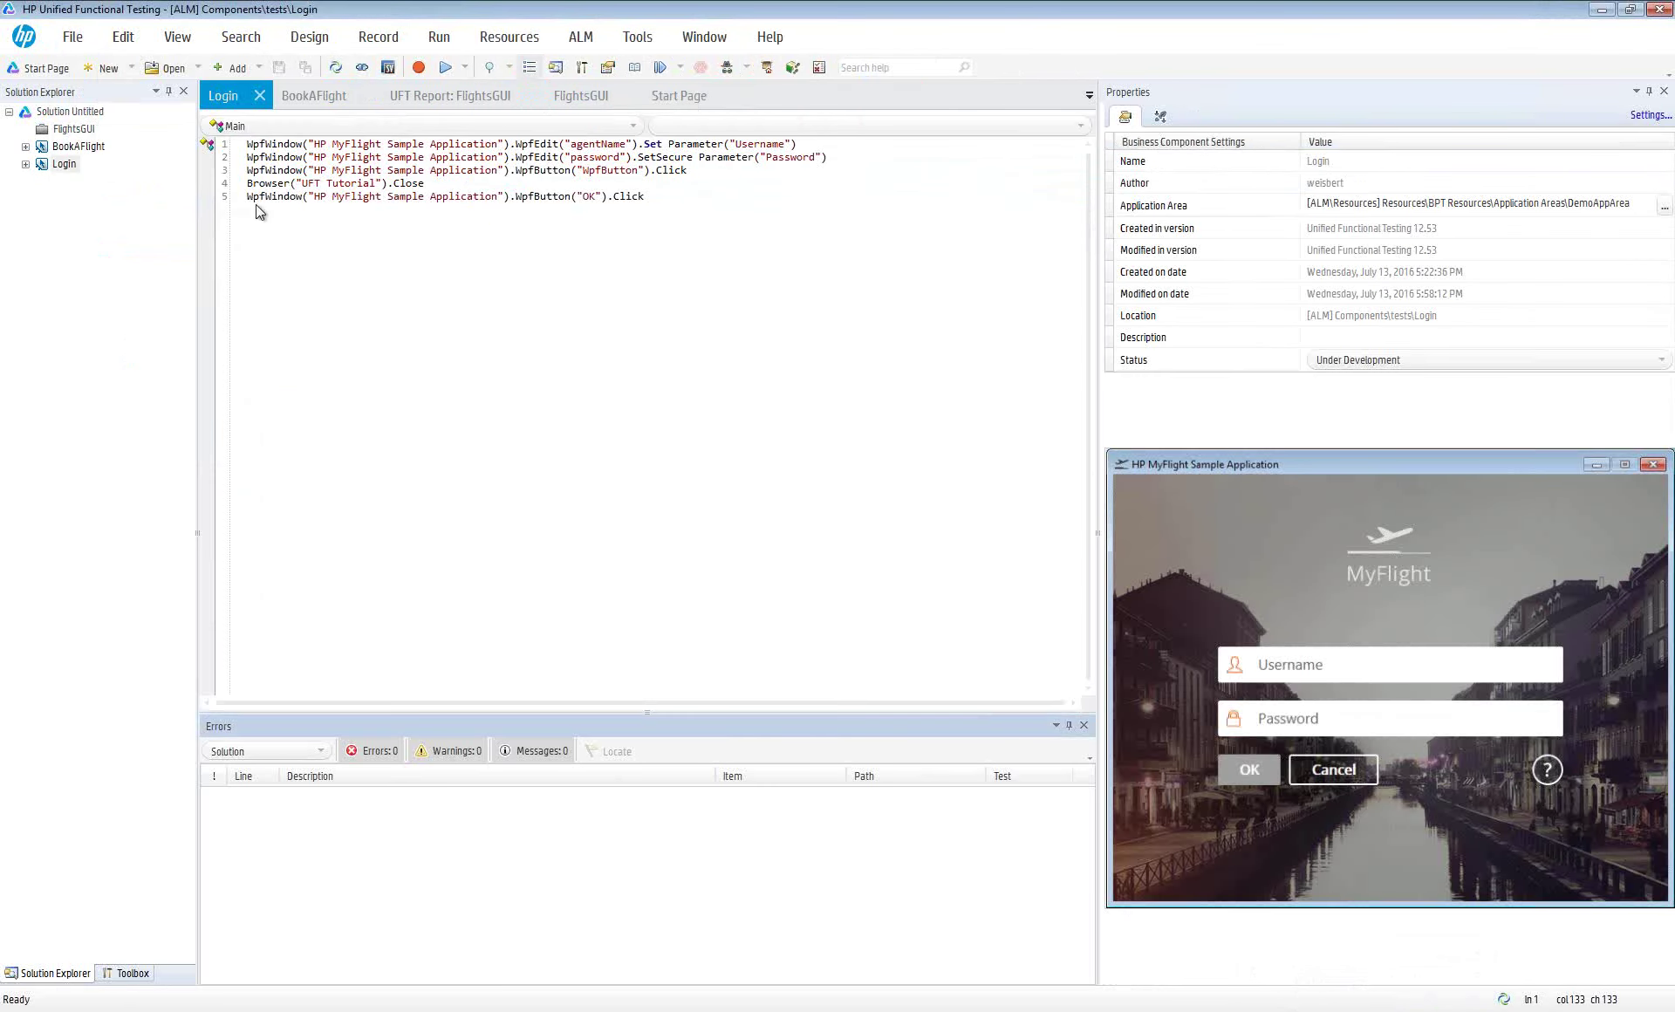
Insert an If...Then conditional statement after the agentName step of the Login component in keyword view
right_click(248, 174)
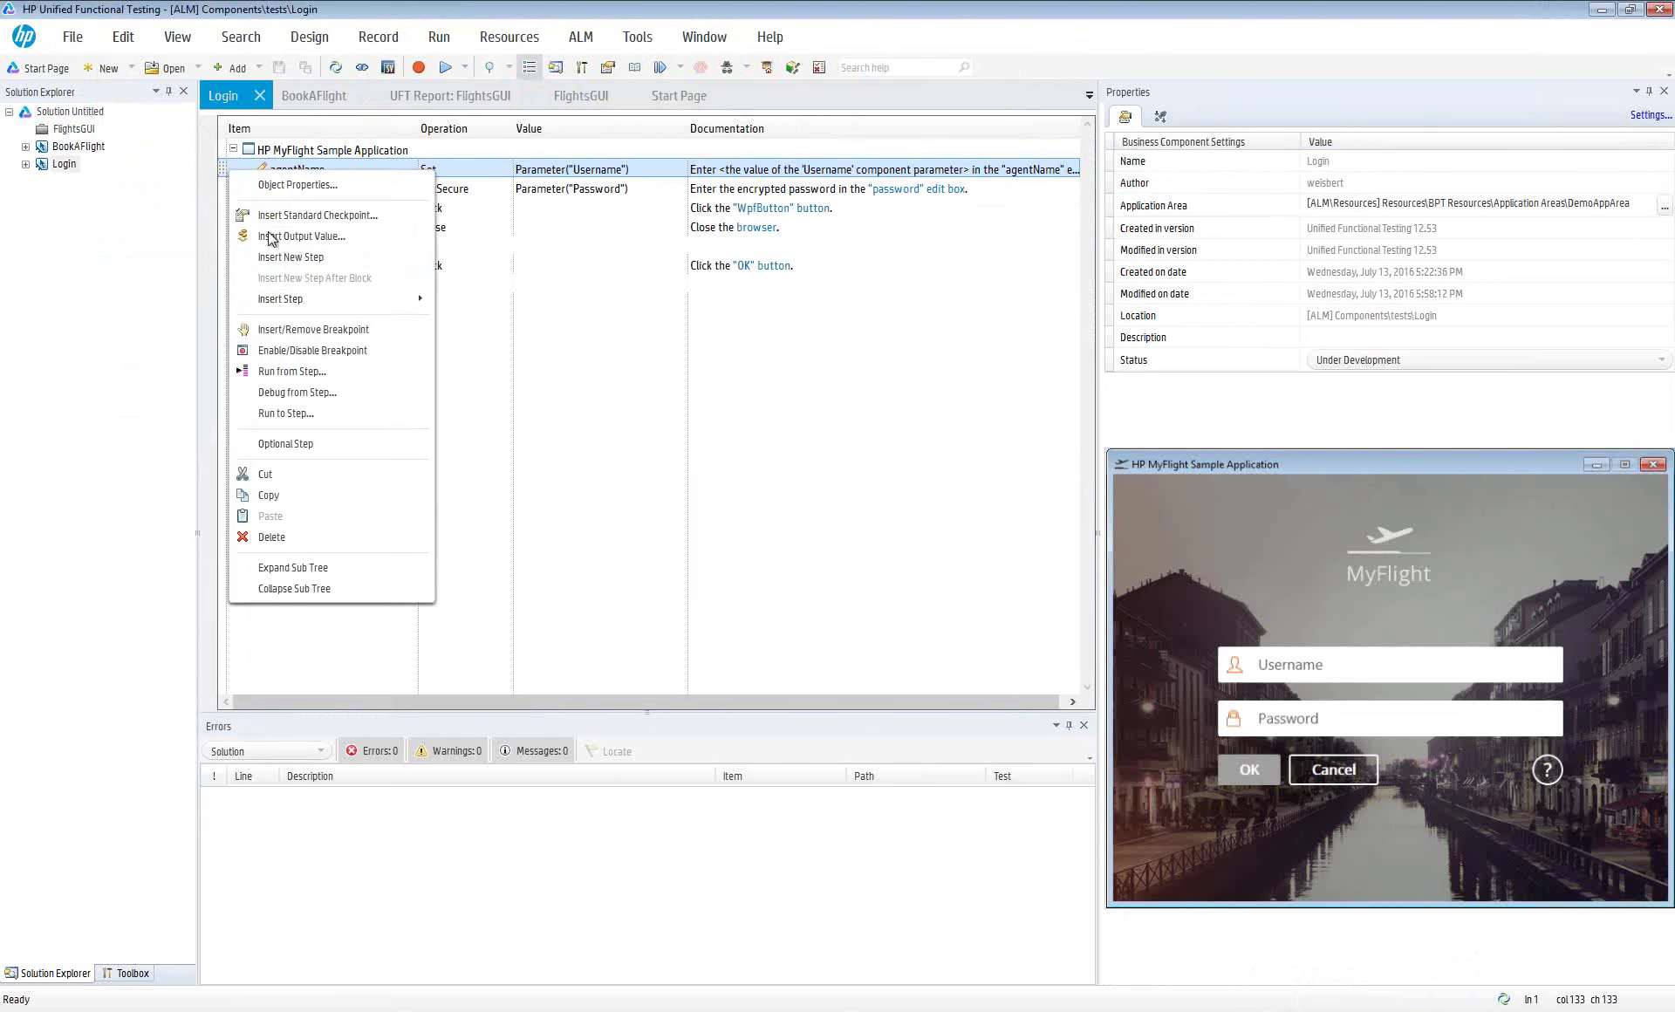
mouse_move(340, 298)
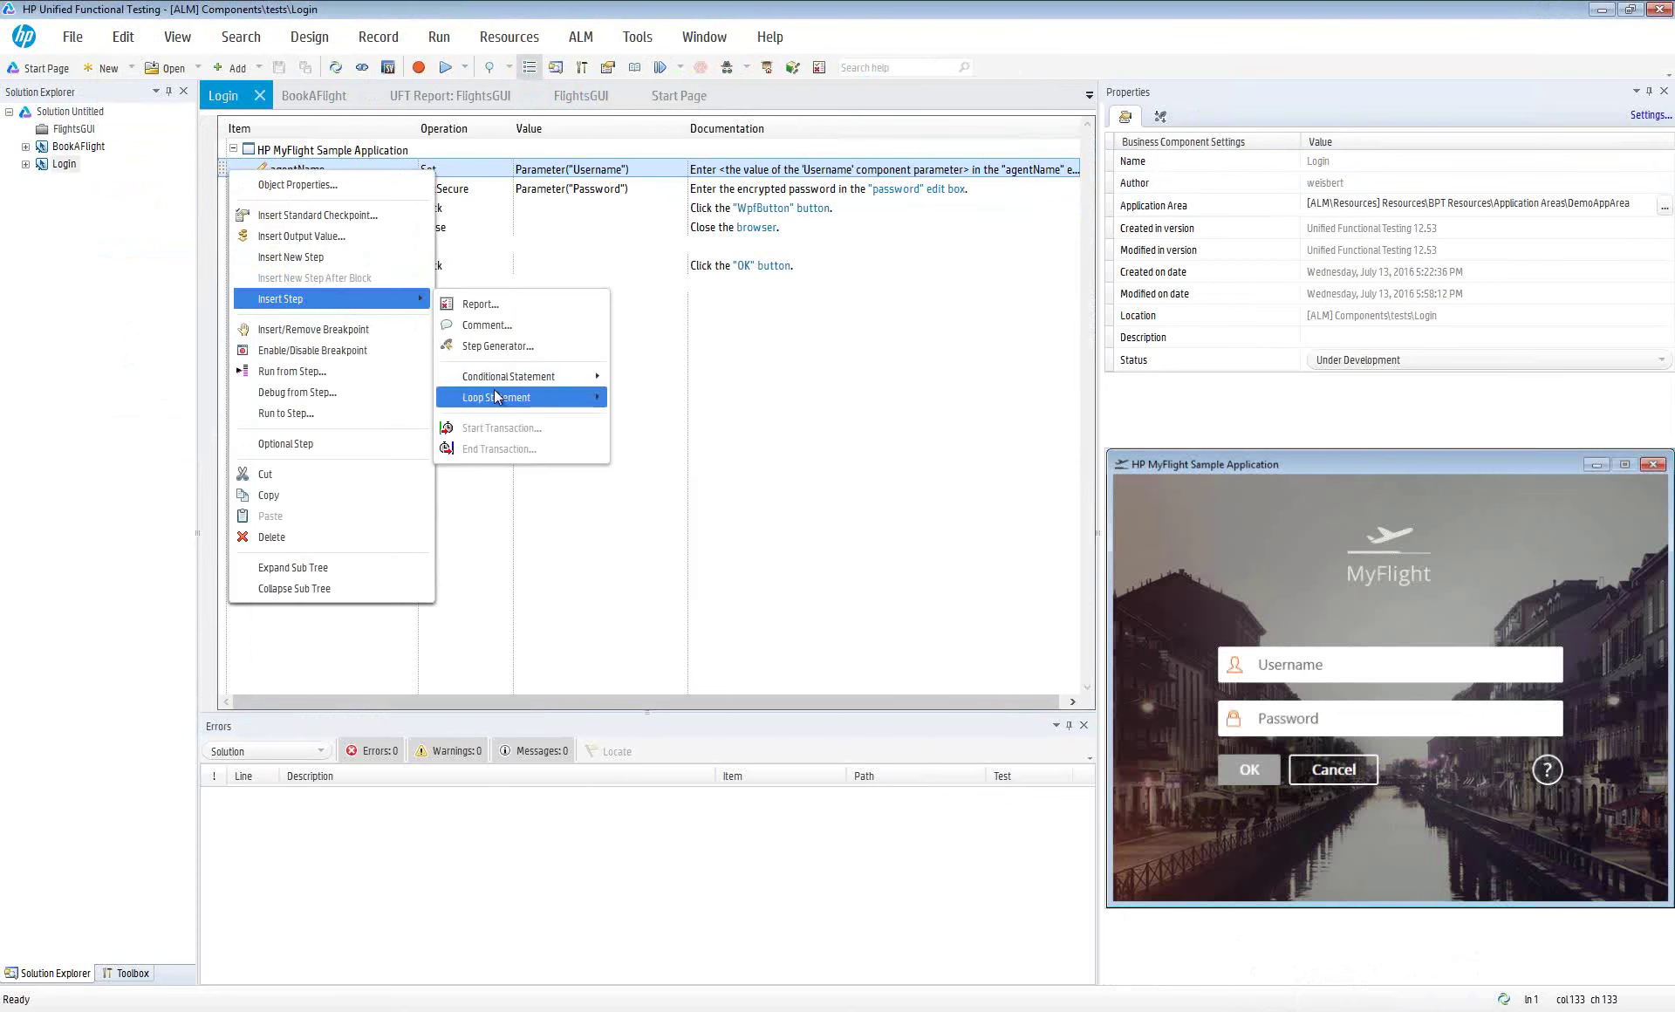
mouse_move(522, 394)
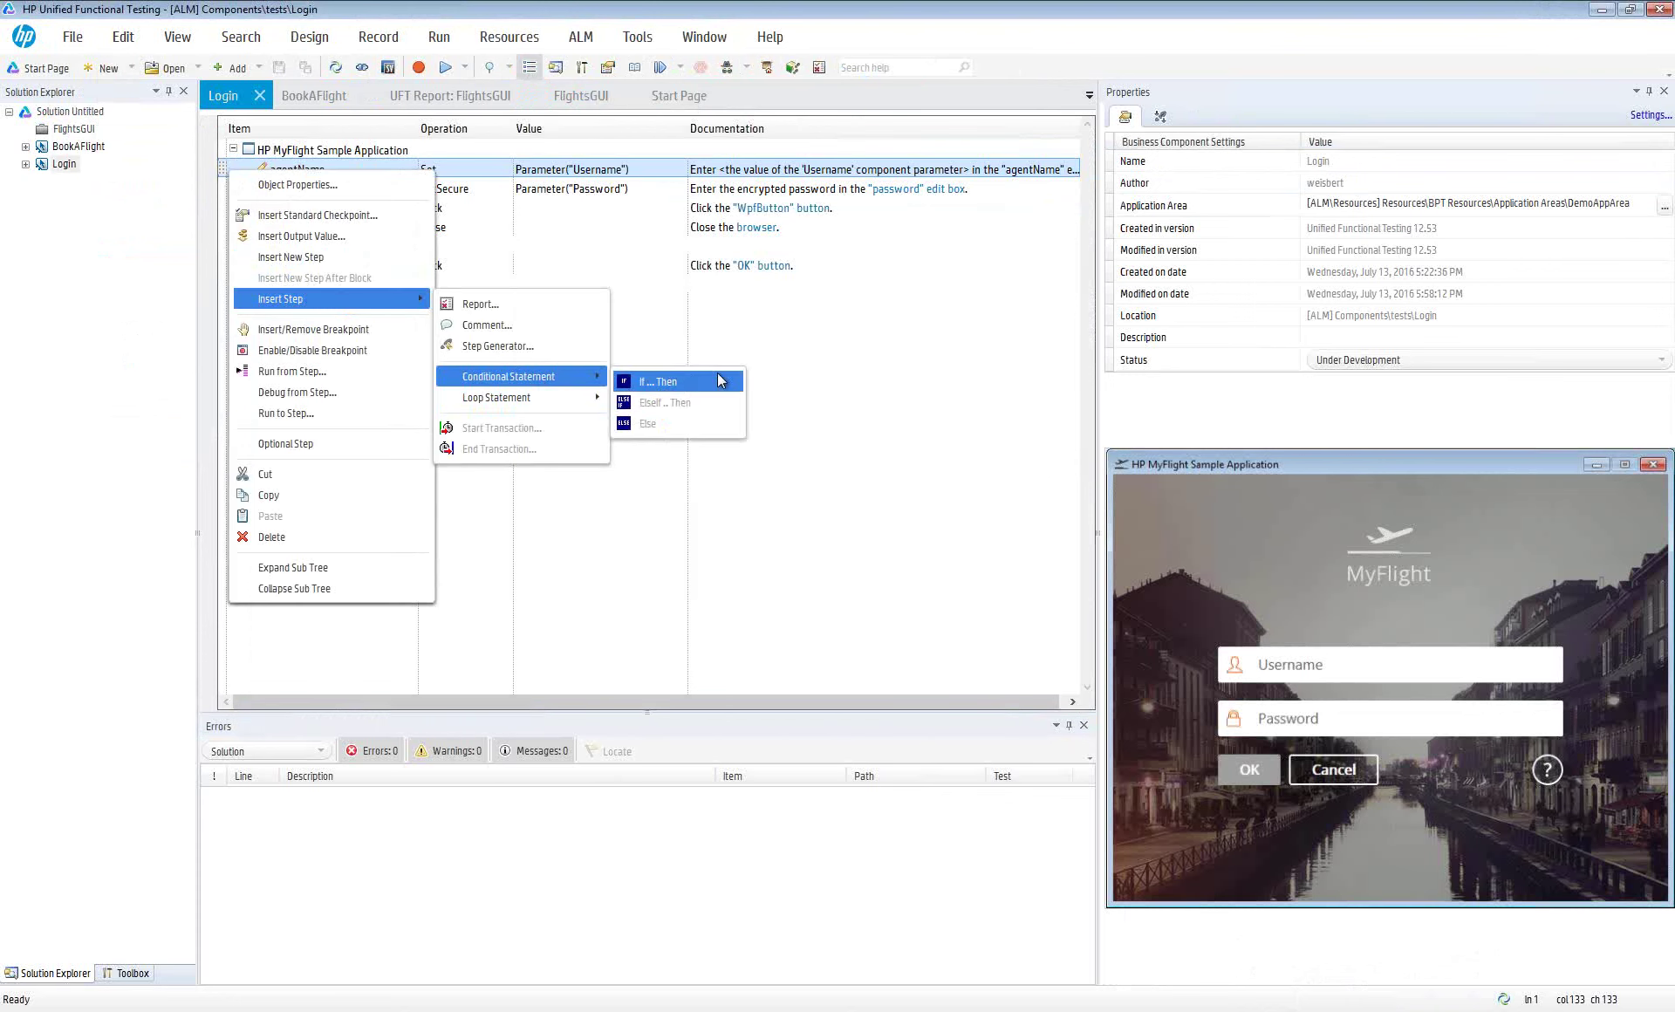
left_click(659, 382)
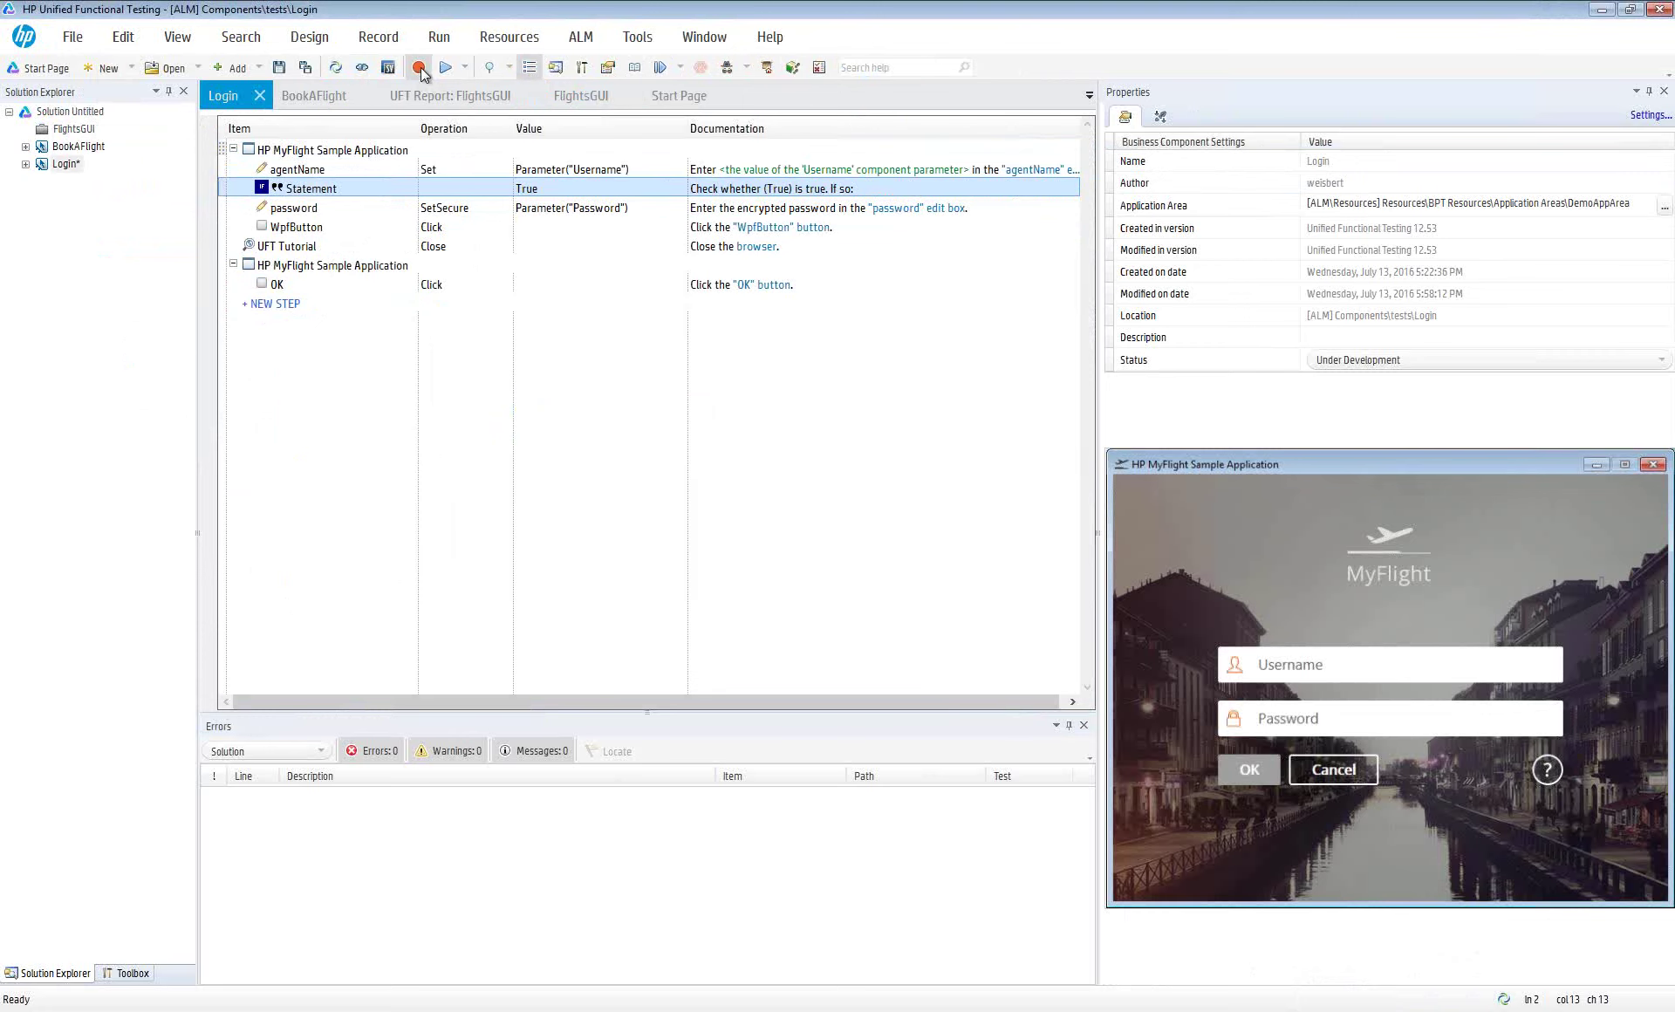
Try to insert a database checkpoint while recording the Login component, then stop the recording
key("F6")
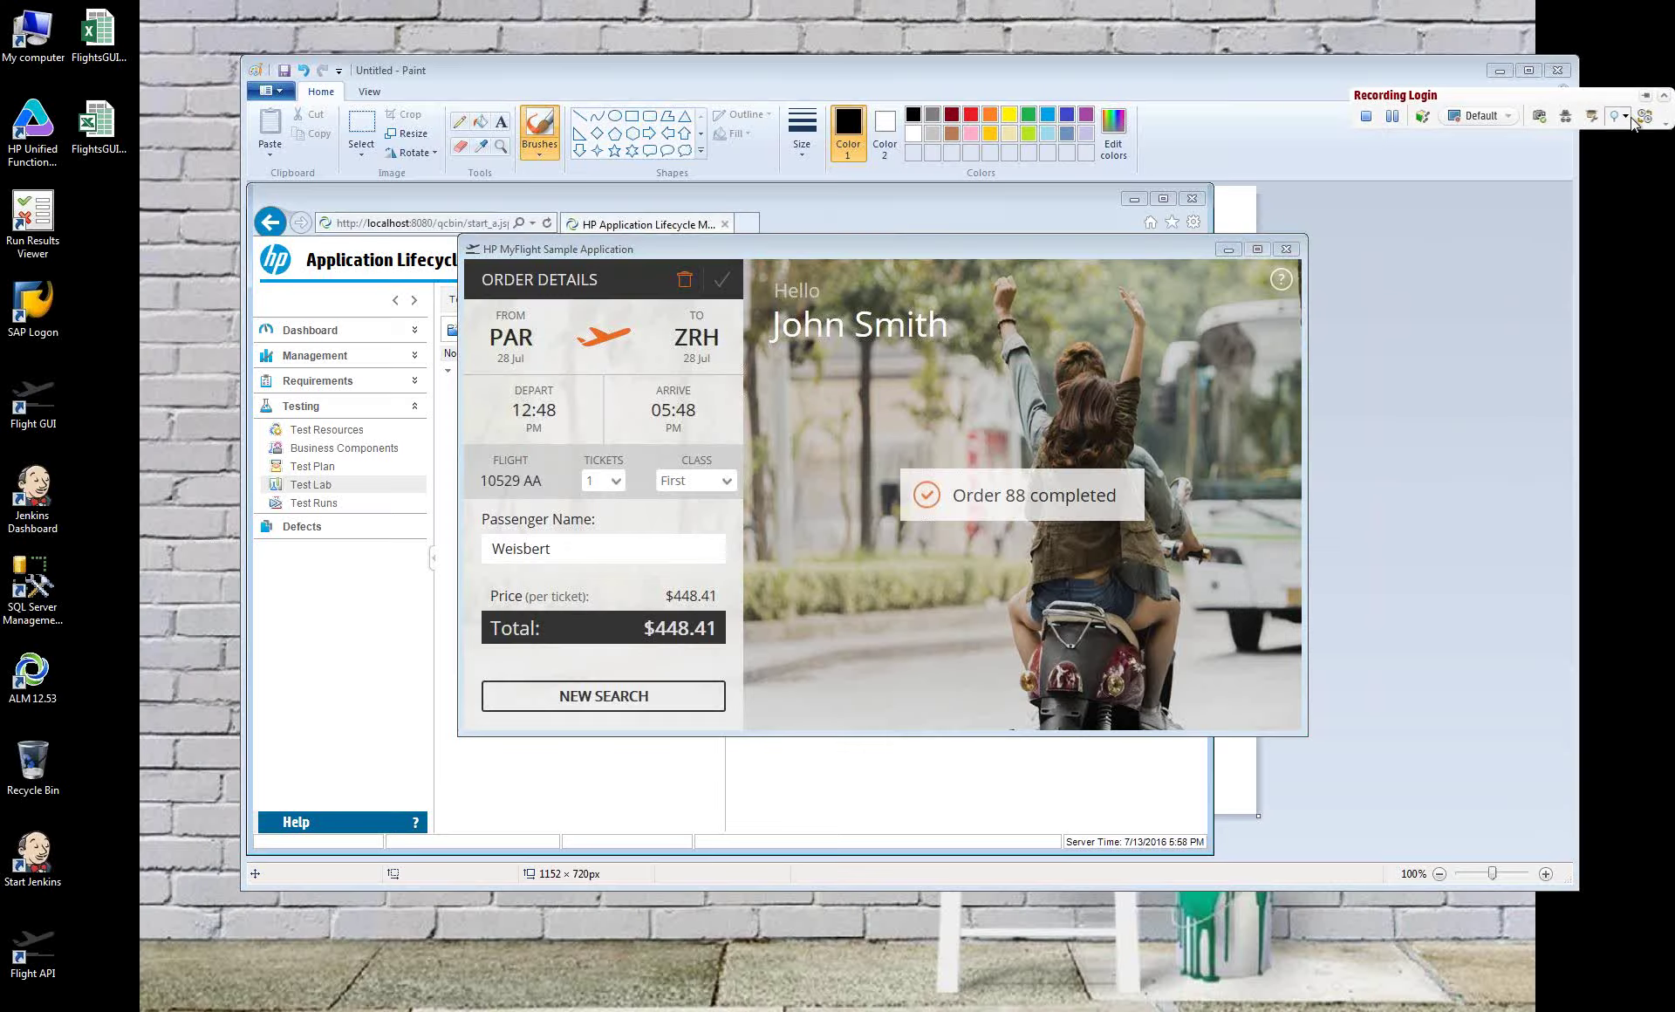
left_click(1623, 116)
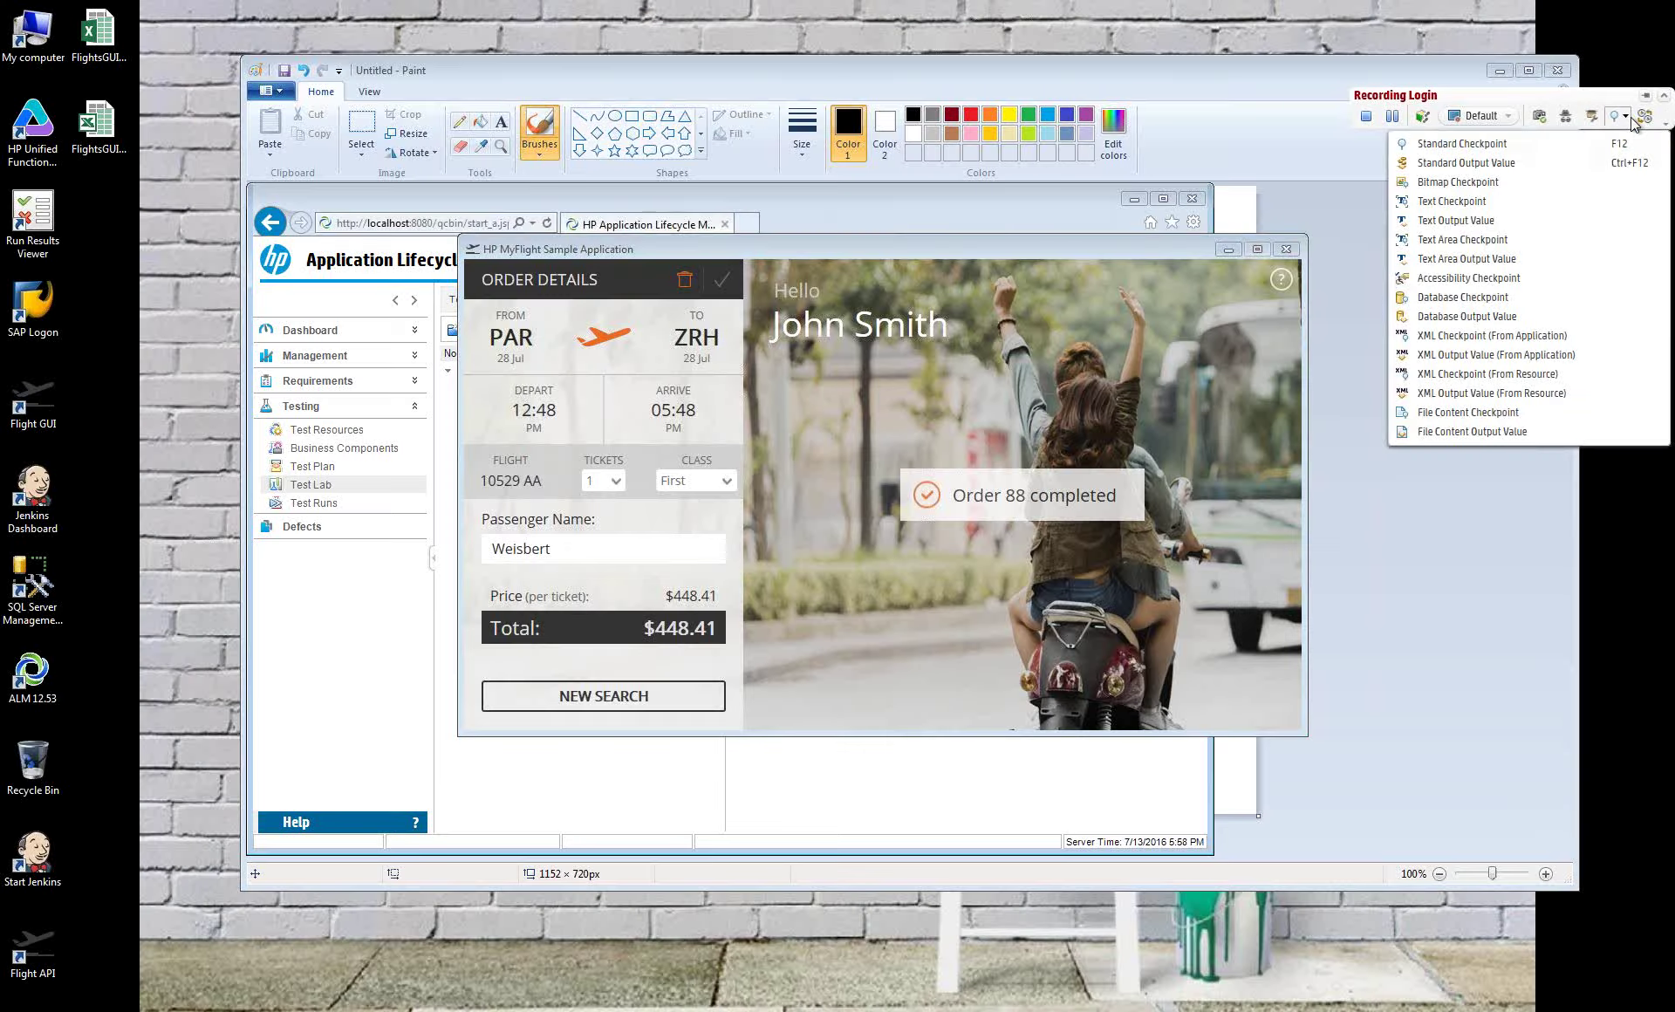
left_click(1469, 297)
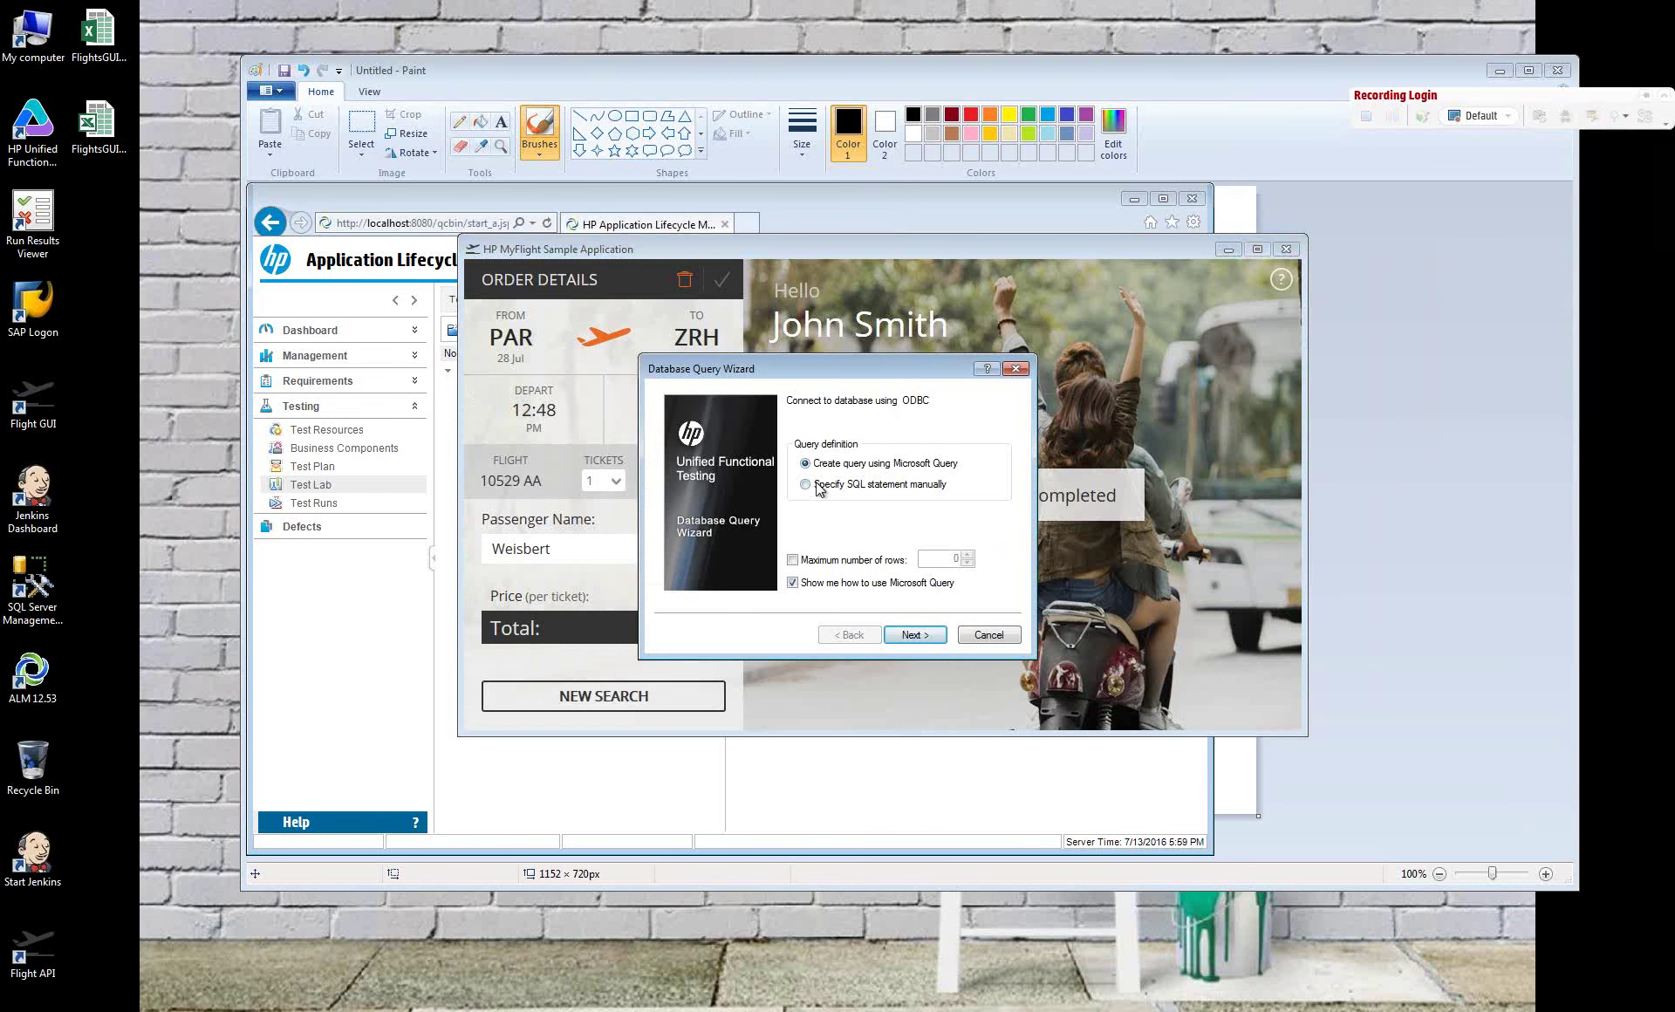
left_click(1015, 370)
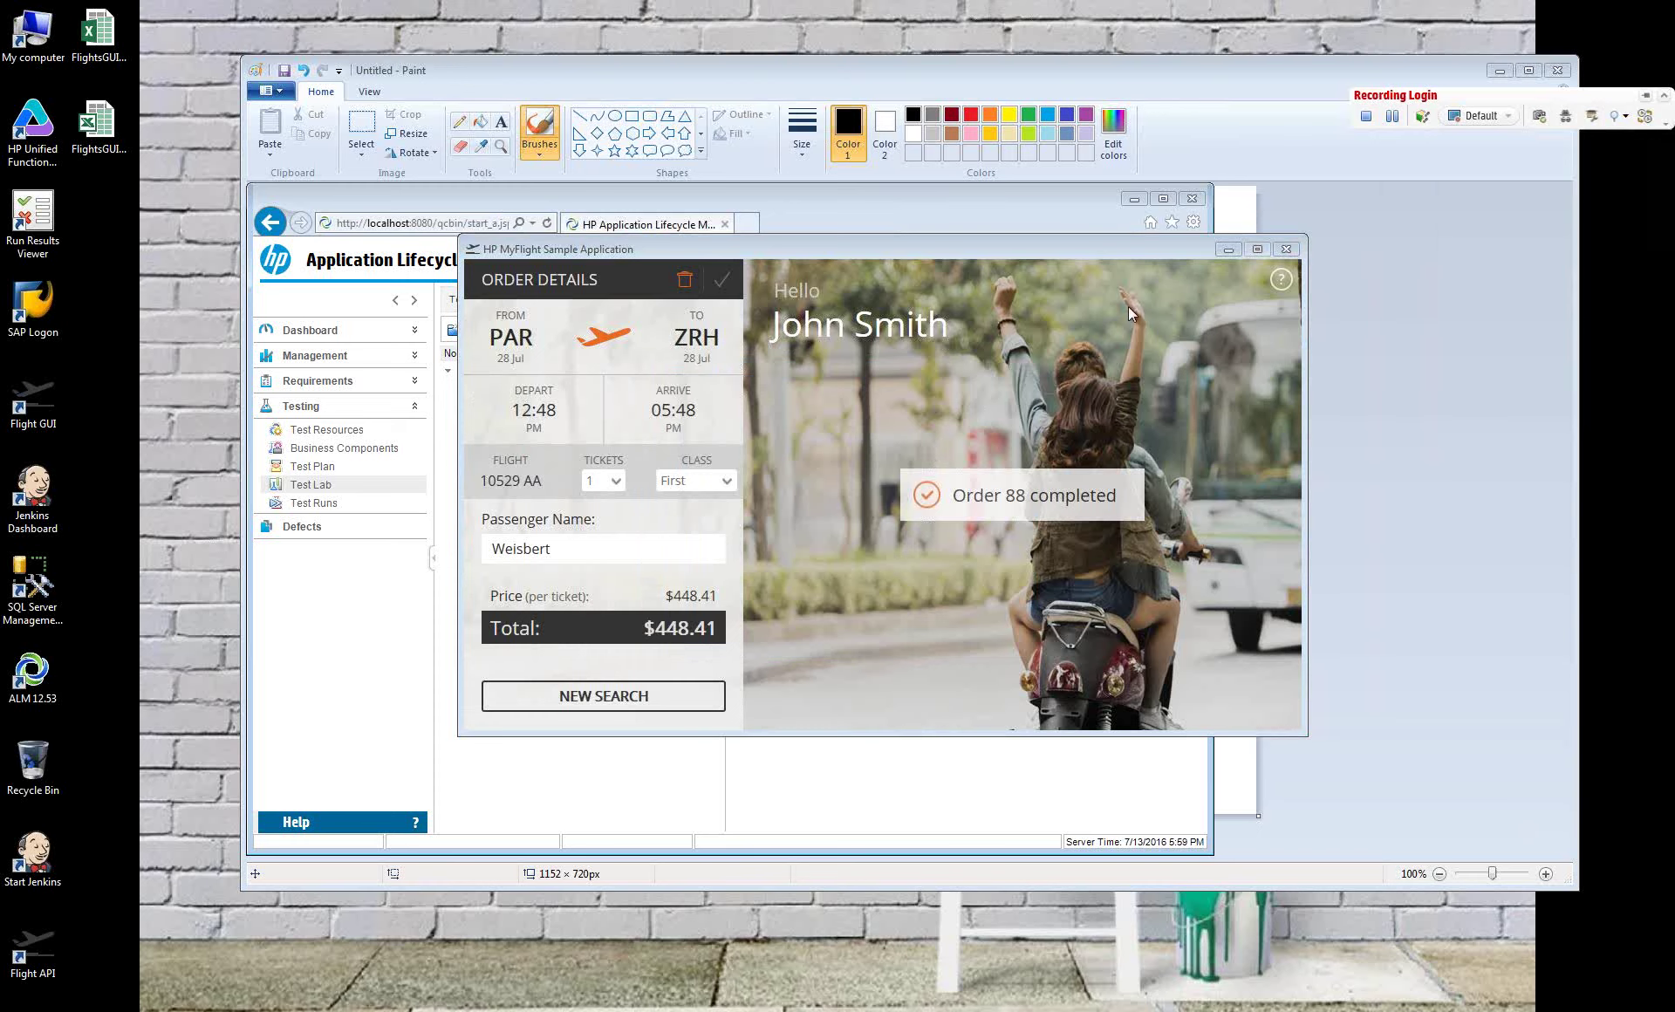
left_click(1367, 115)
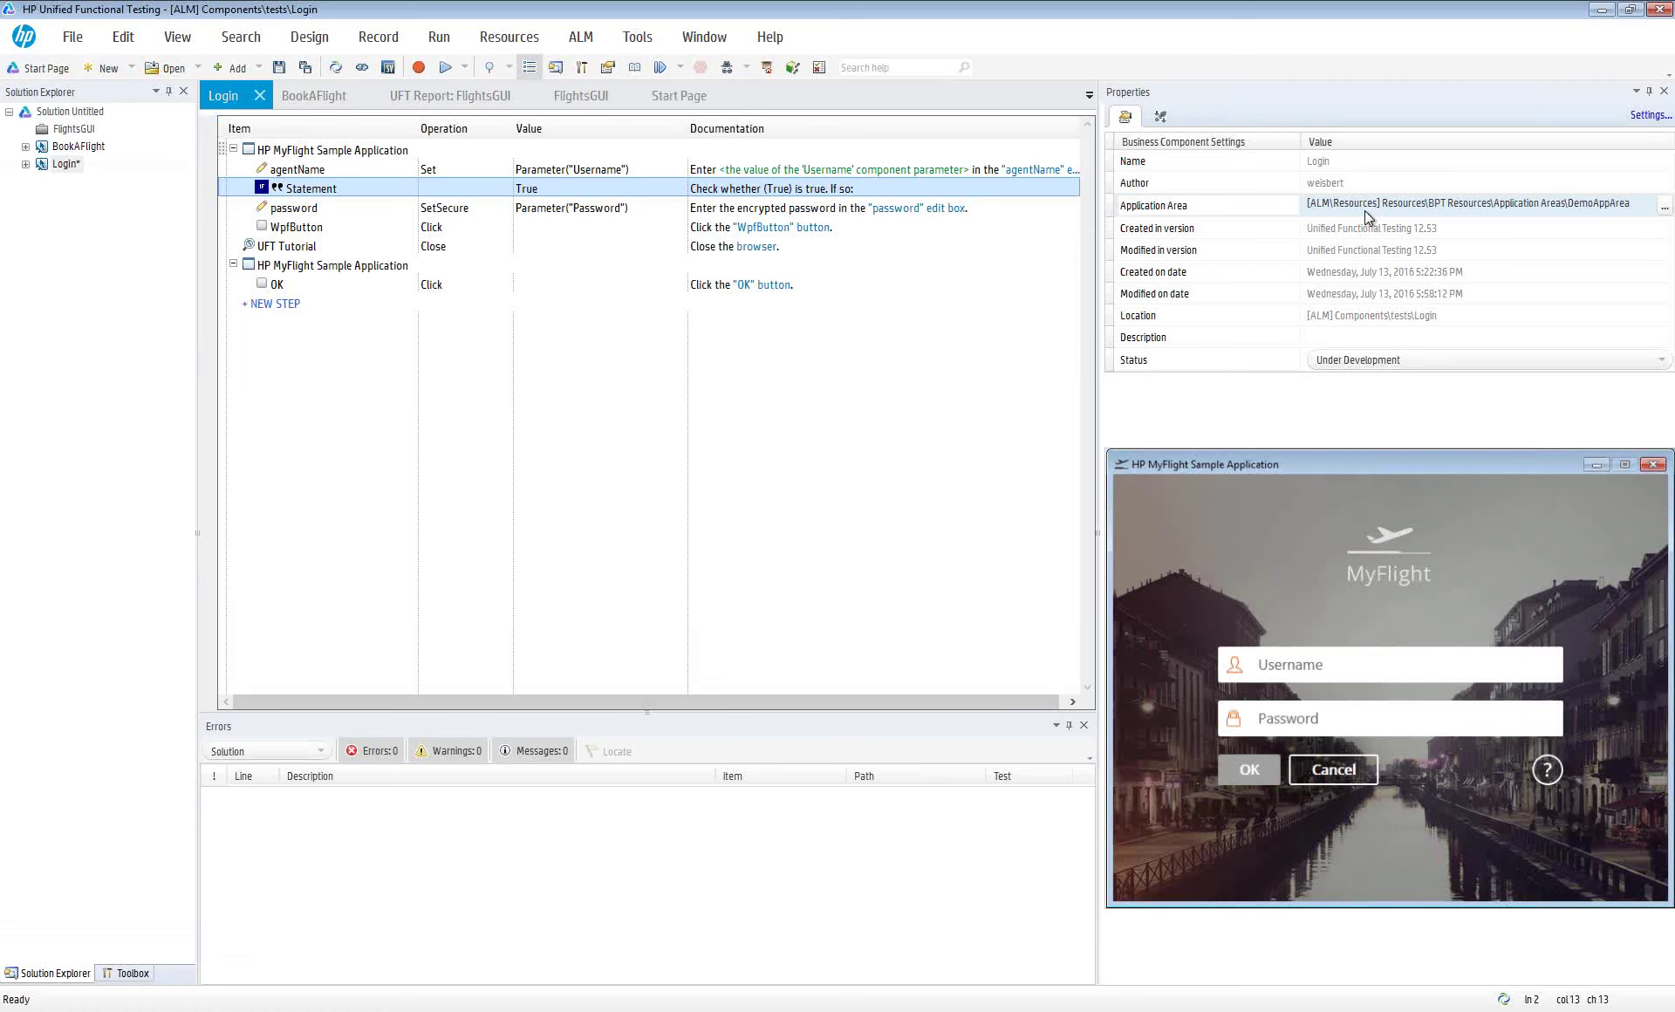
left_click(493, 39)
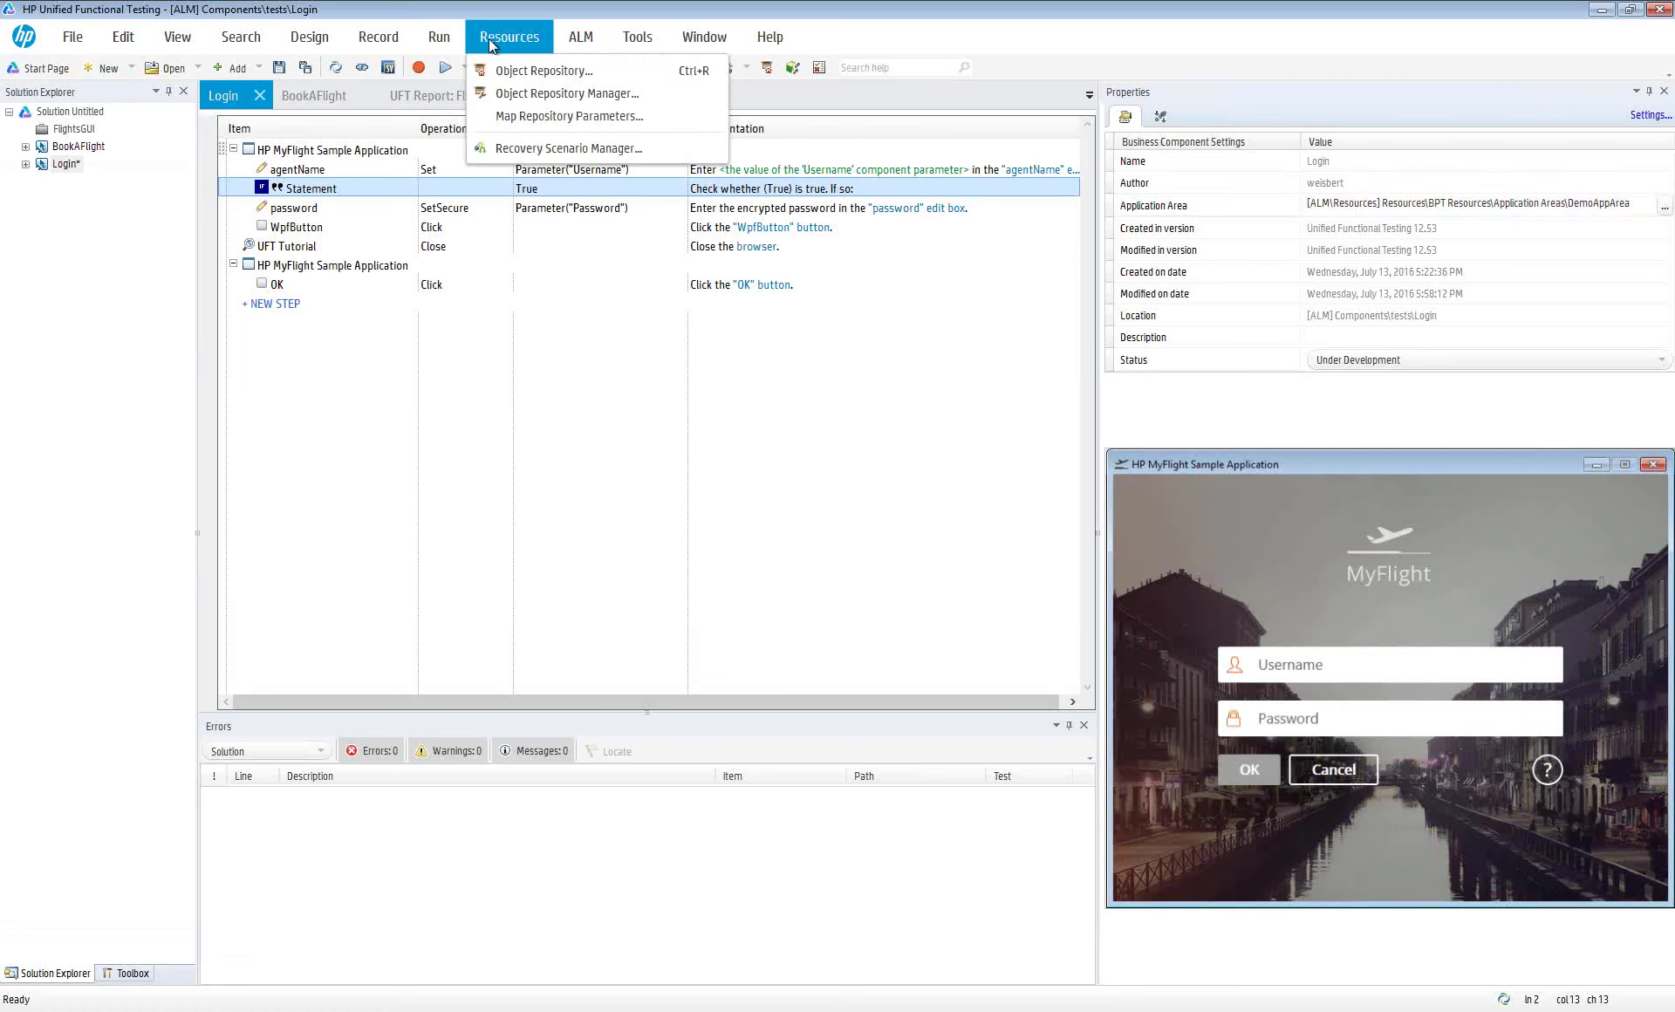
mouse_move(434, 43)
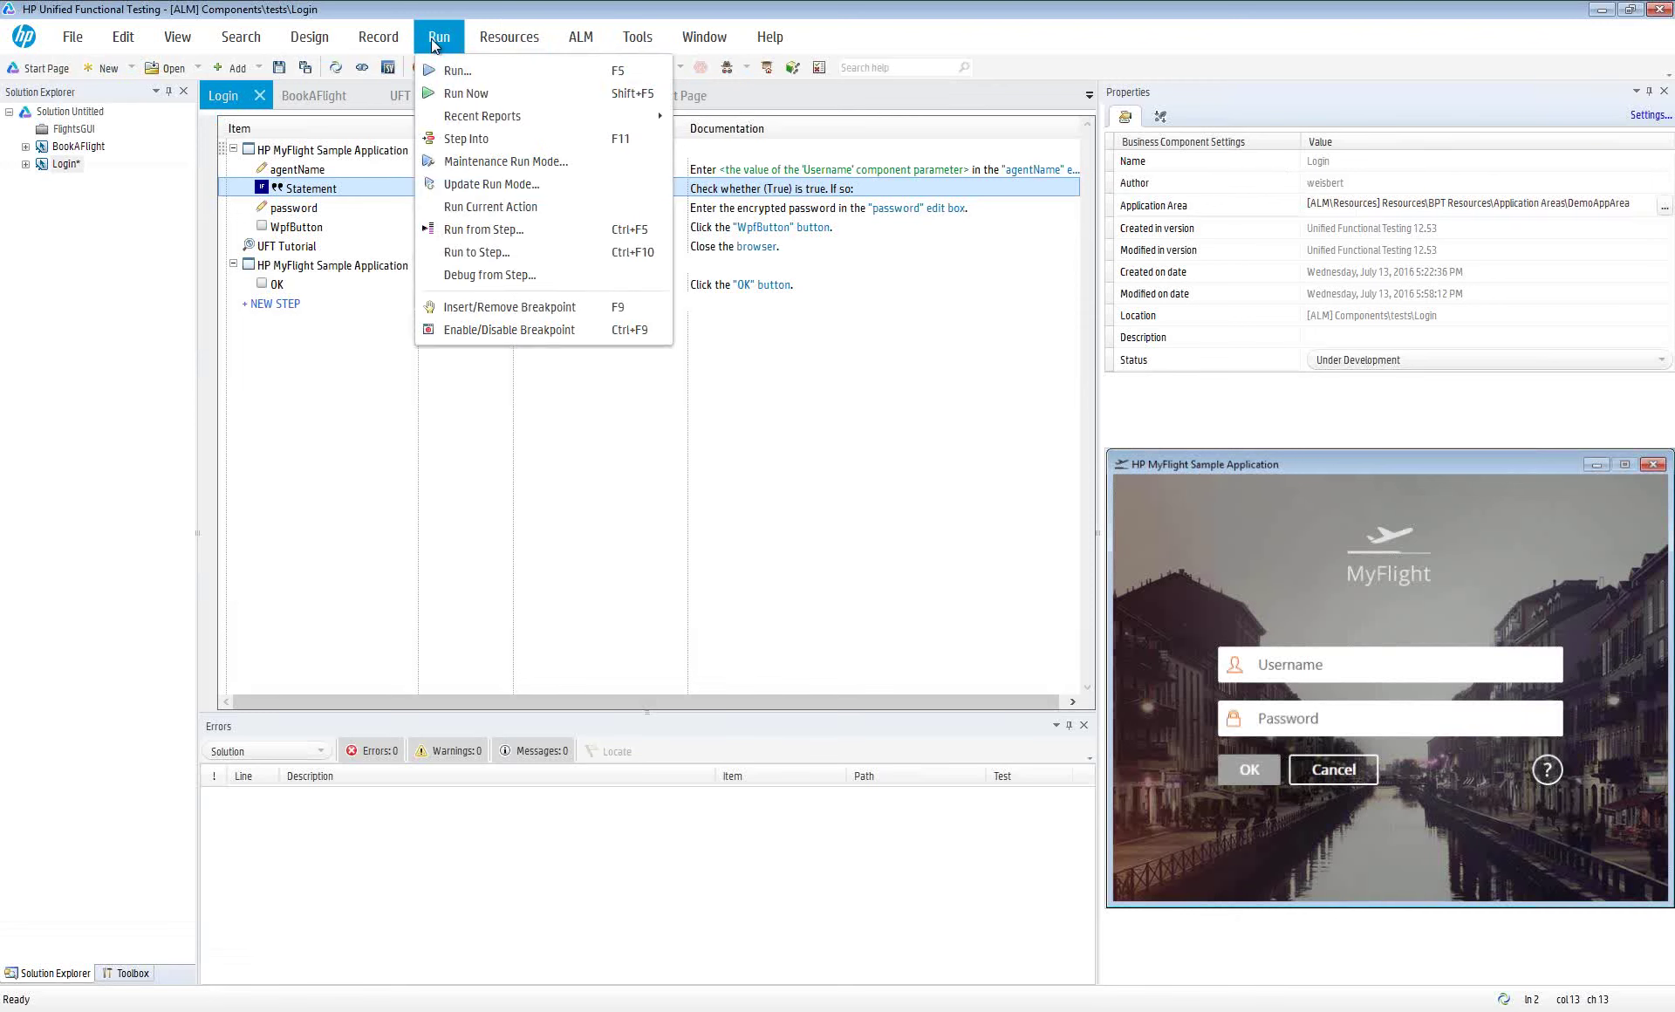
left_click(583, 39)
mouse_move(436, 44)
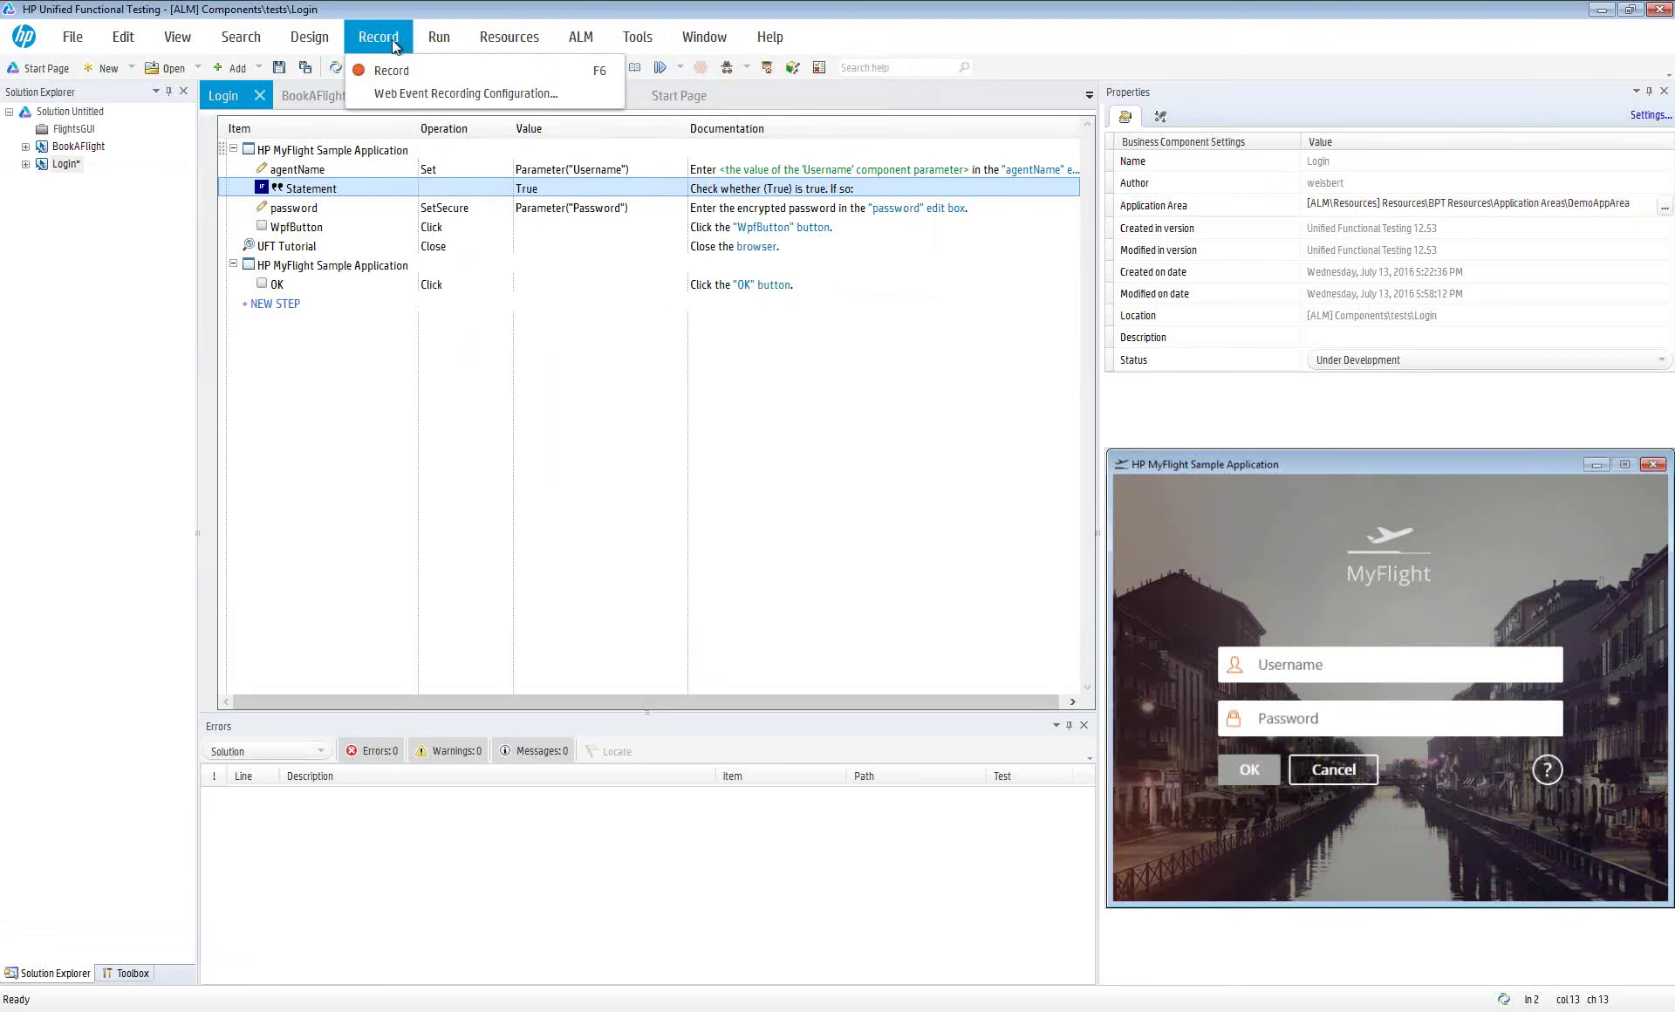
Open the FlightsGUI business process test from the solution
left_click(74, 131)
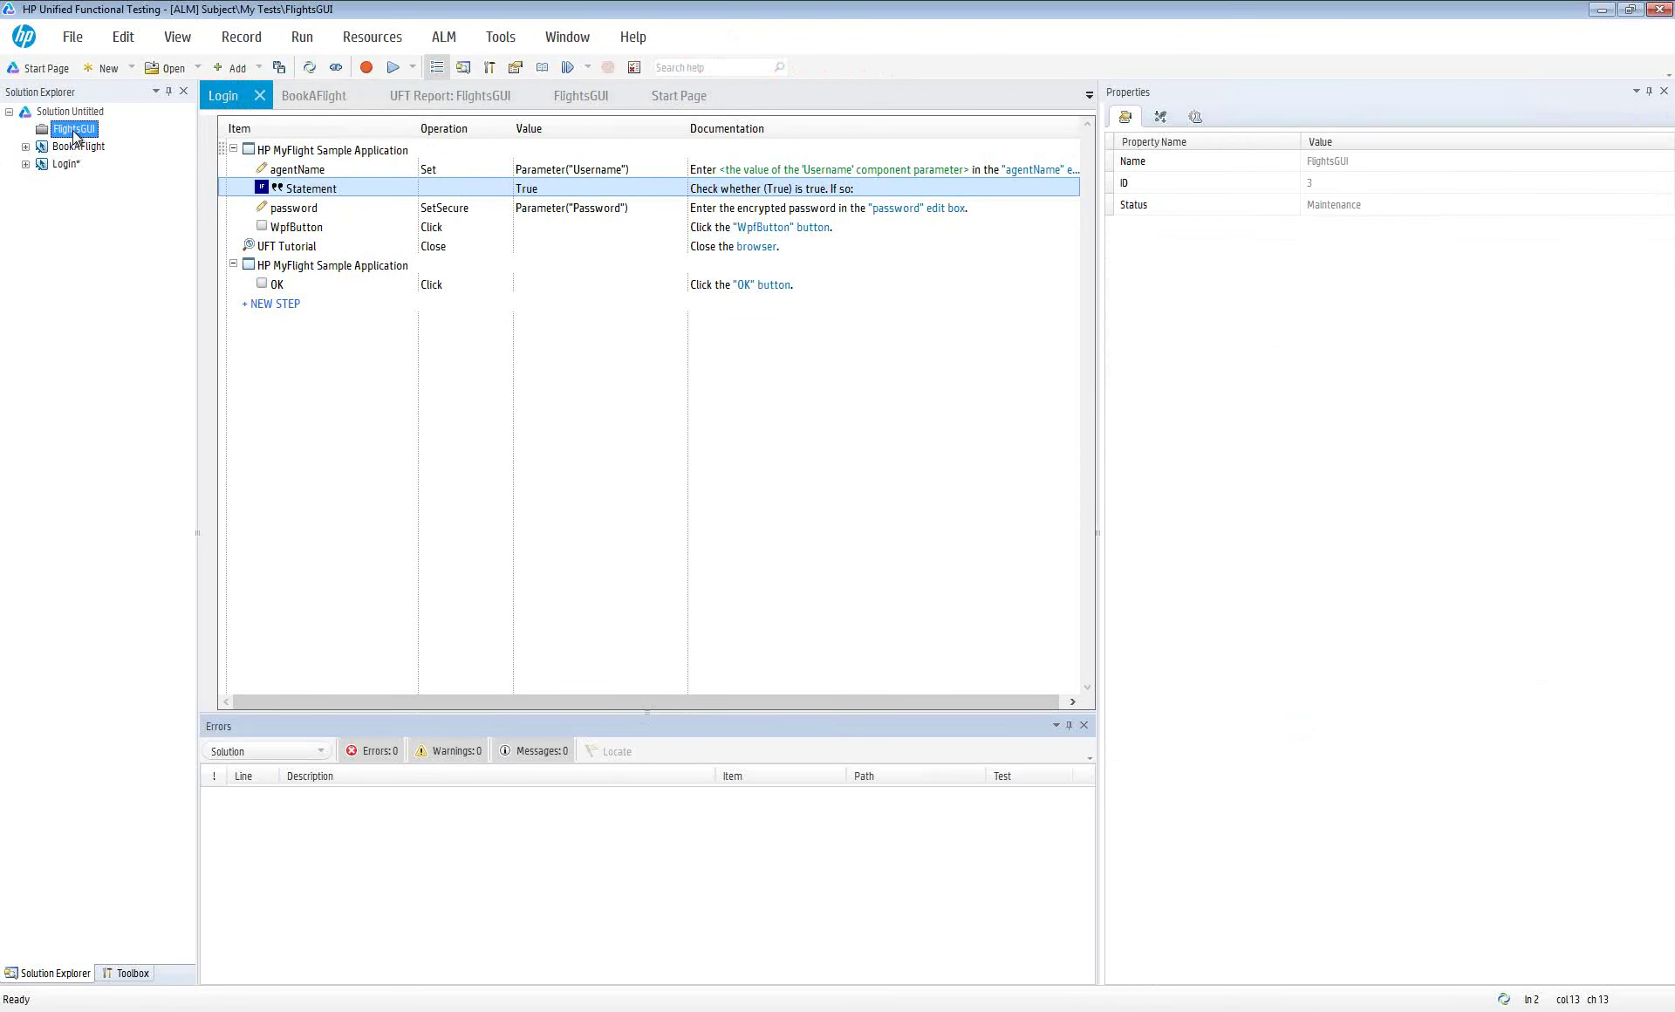
double_click(76, 134)
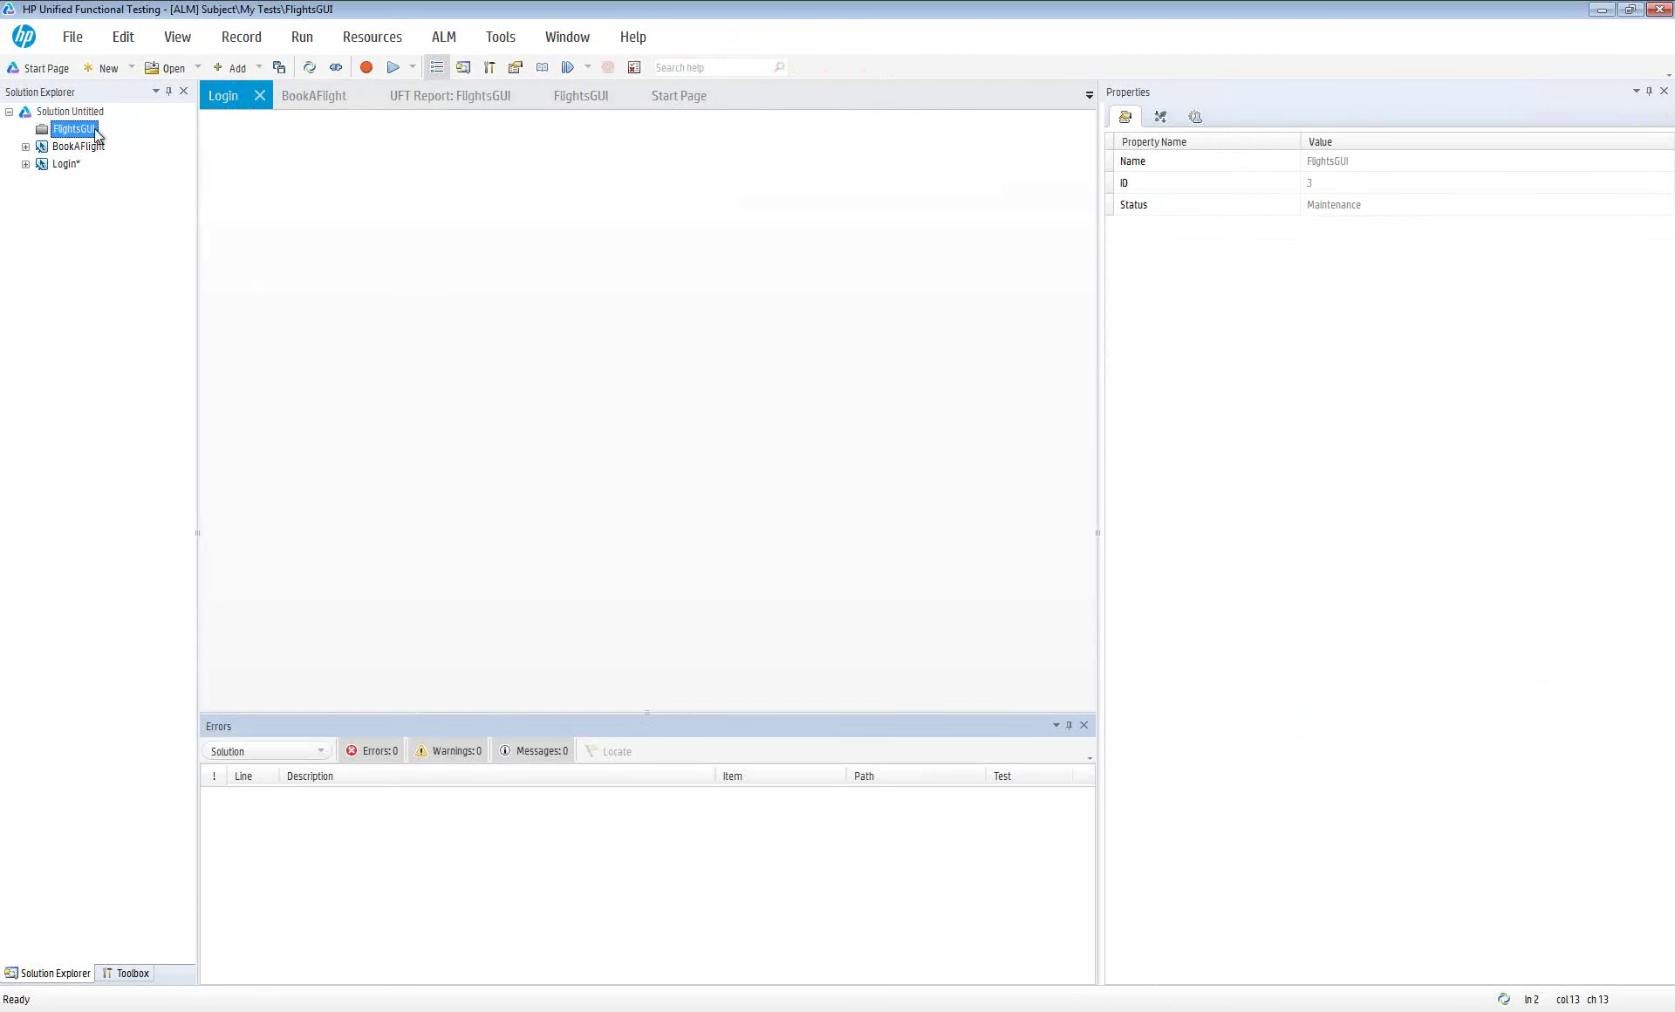
left_click(306, 39)
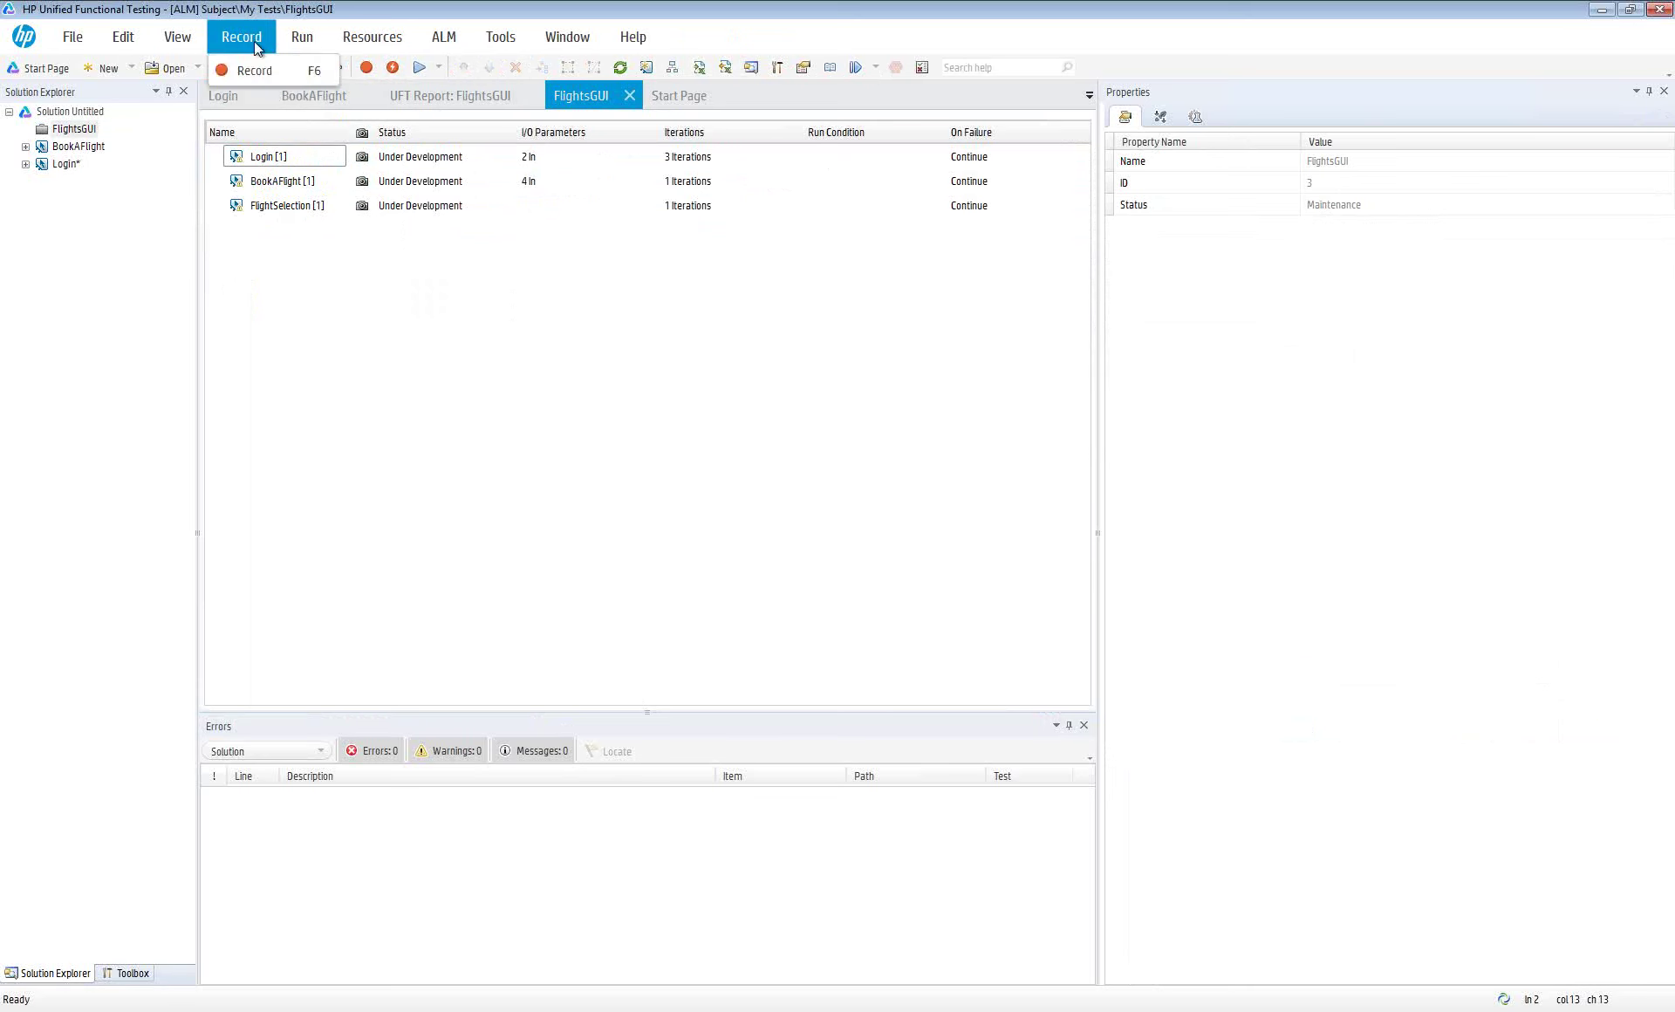
mouse_move(185, 40)
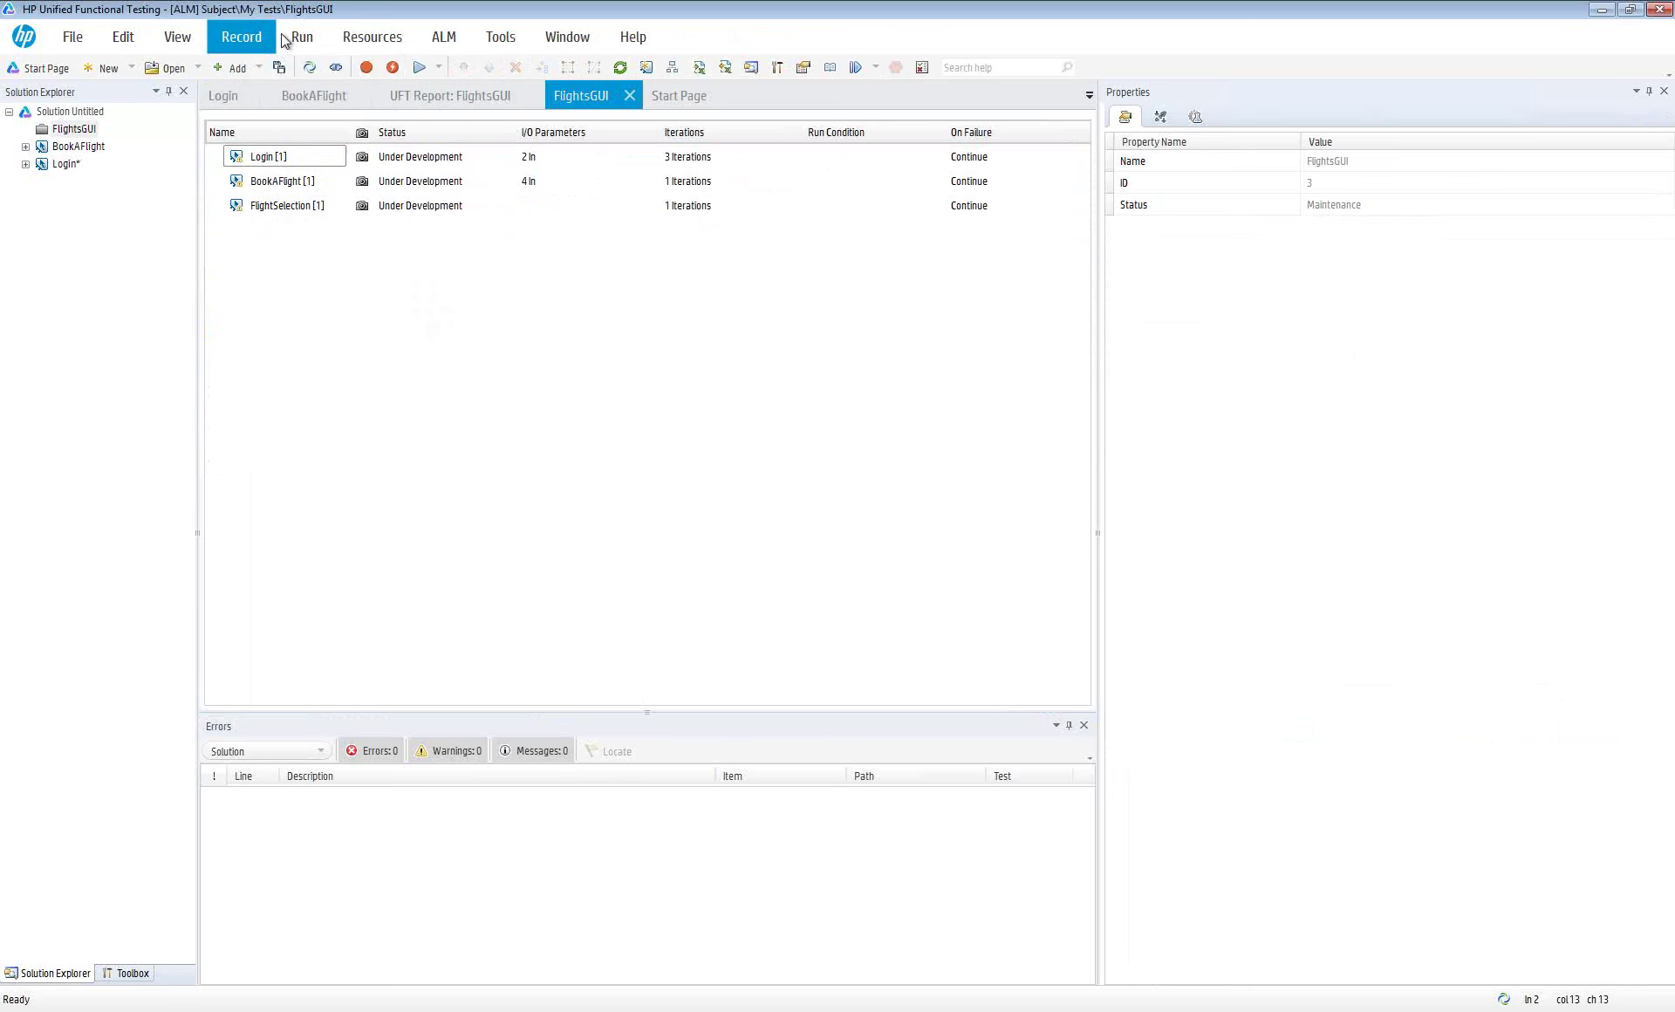
mouse_move(353, 41)
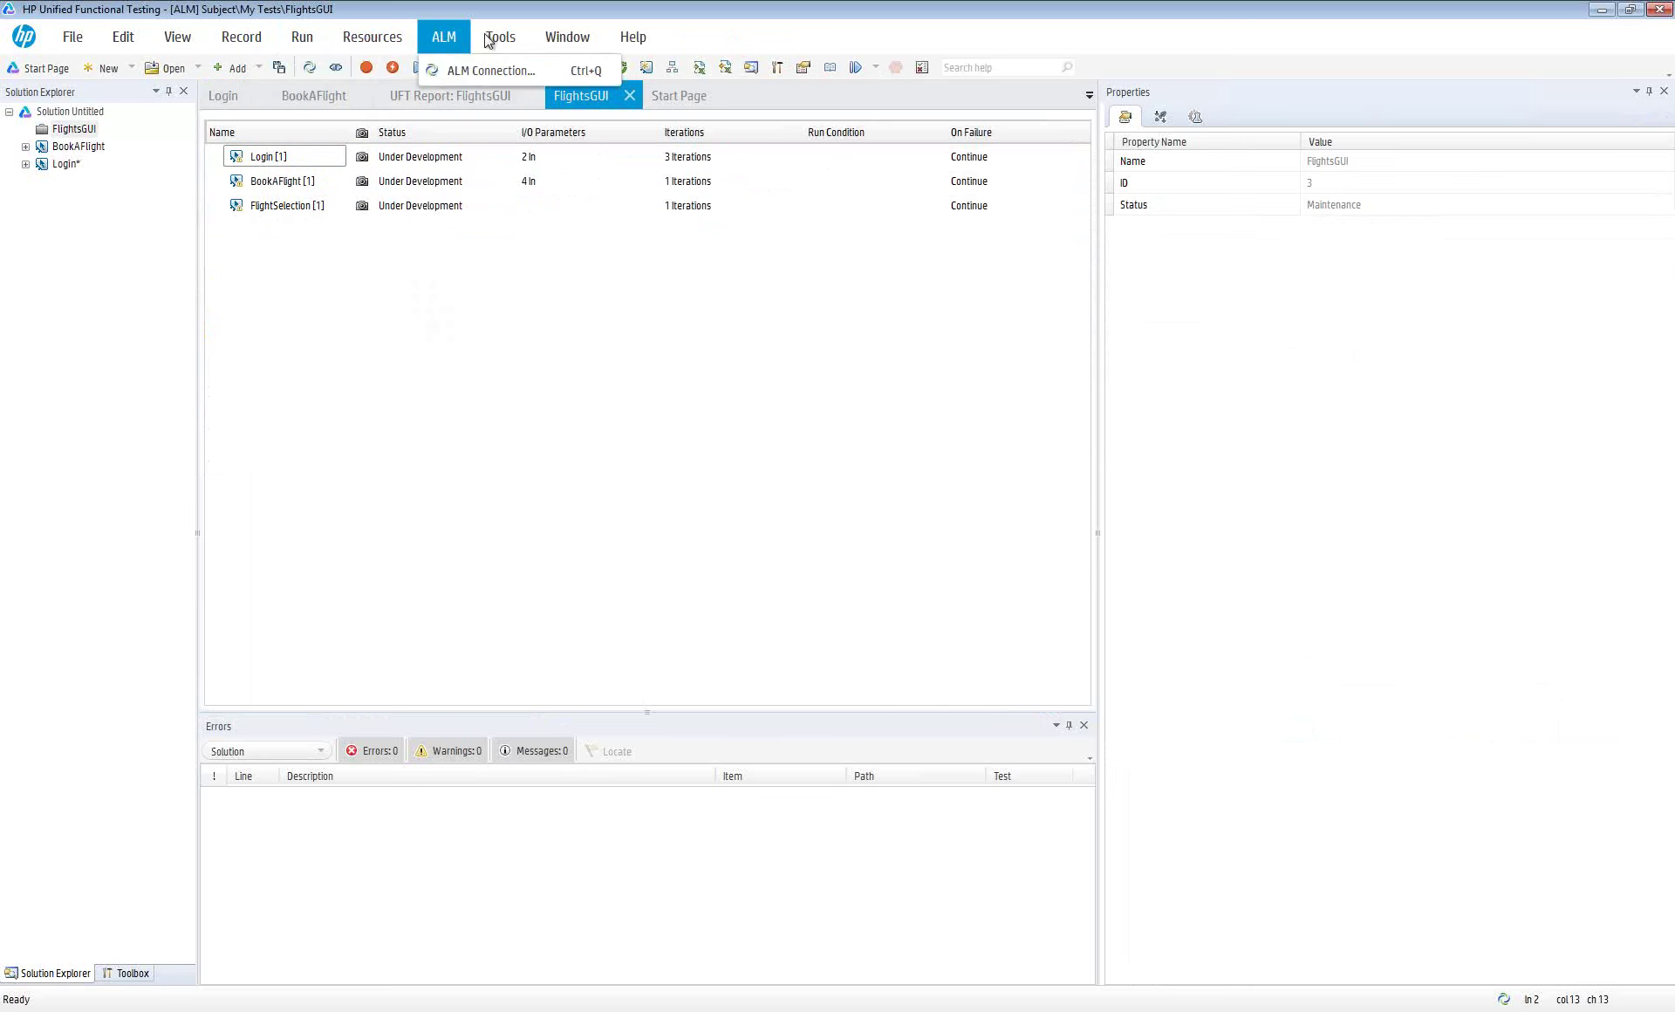
mouse_move(497, 40)
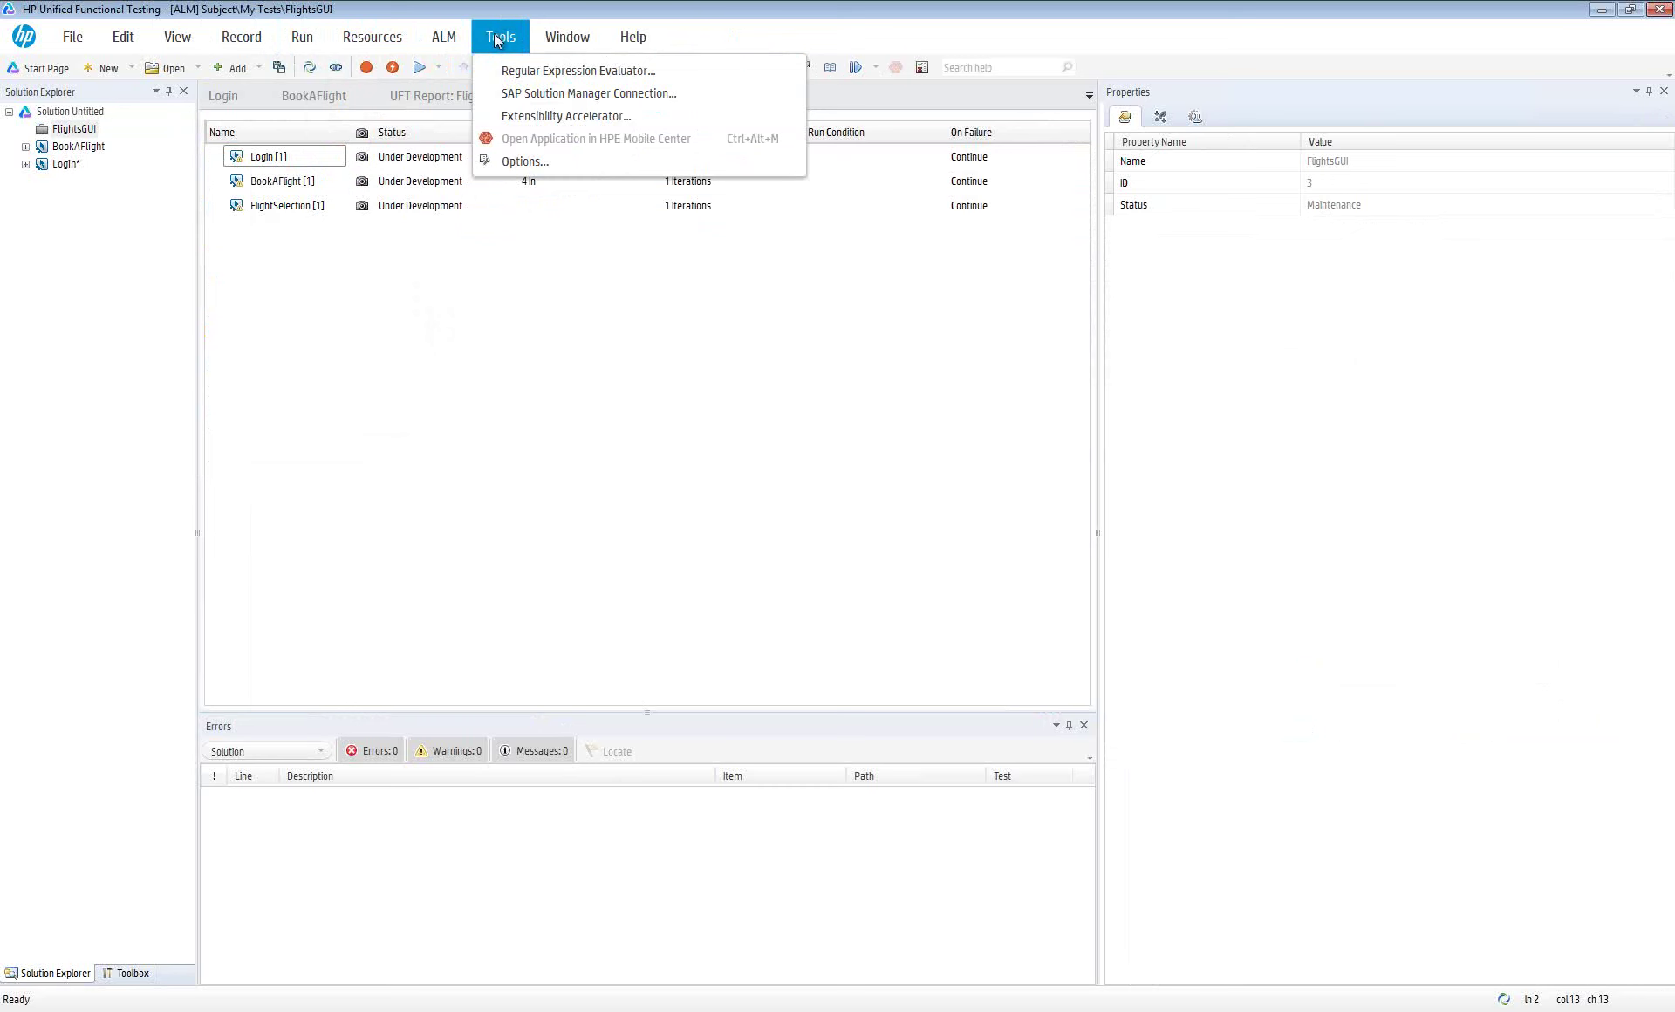
left_click(556, 40)
left_click(191, 44)
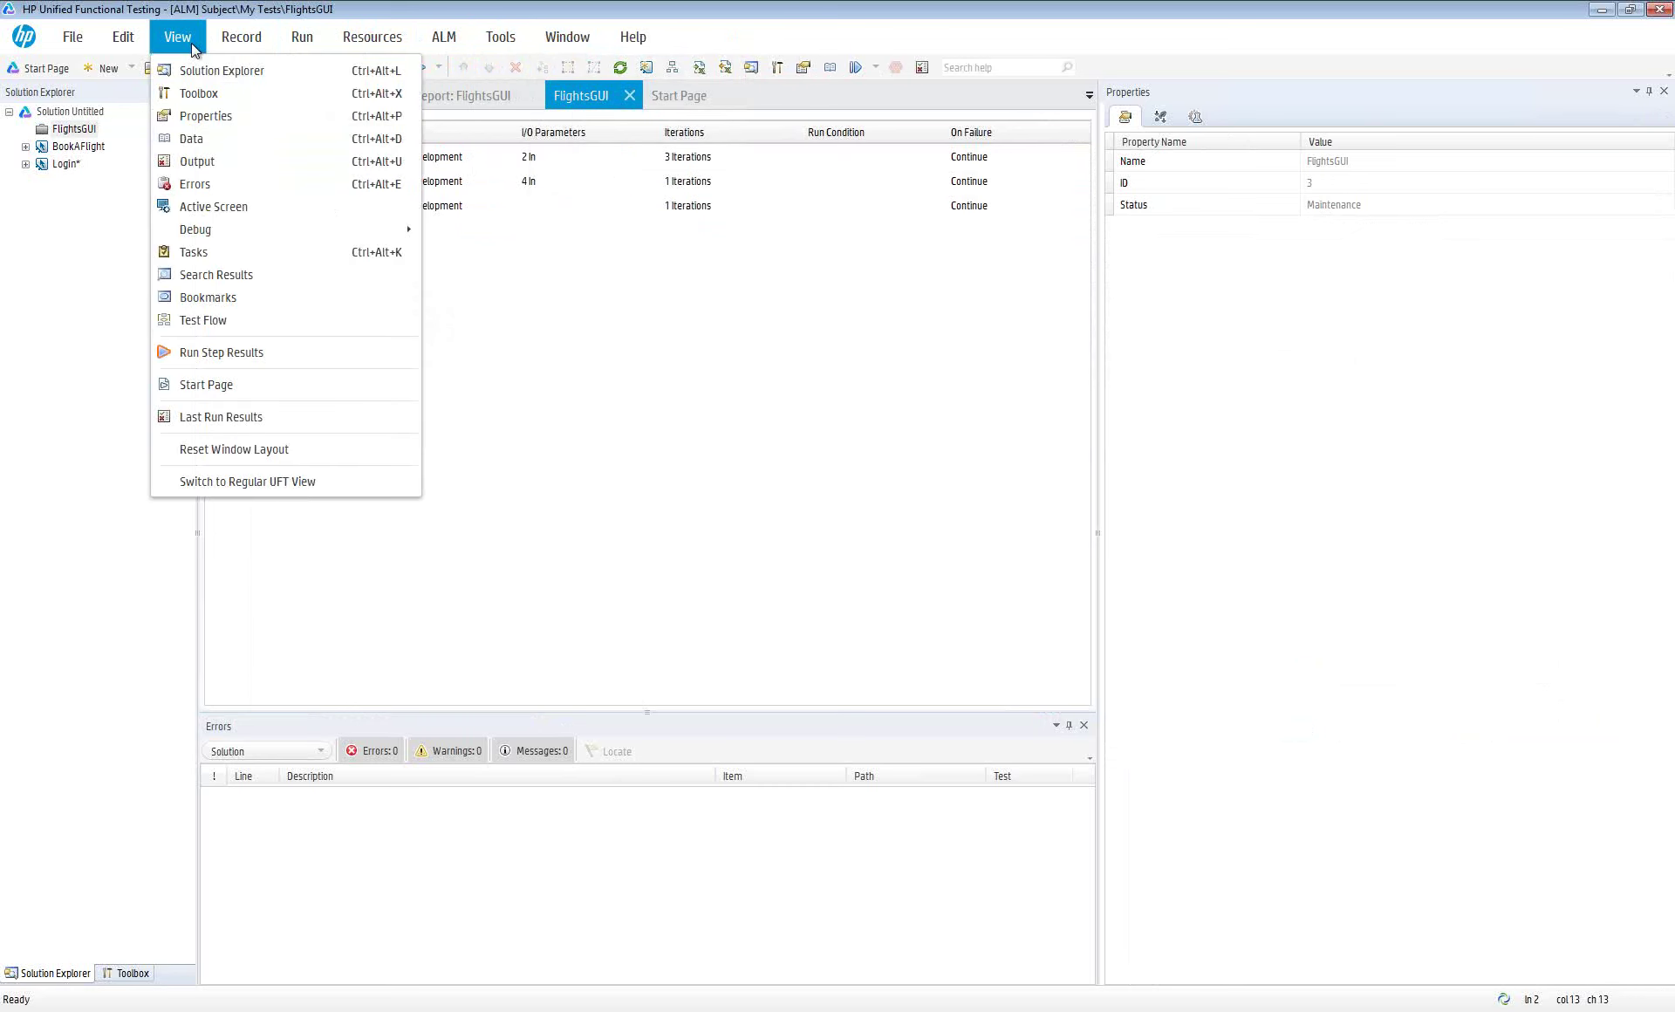
left_click(601, 402)
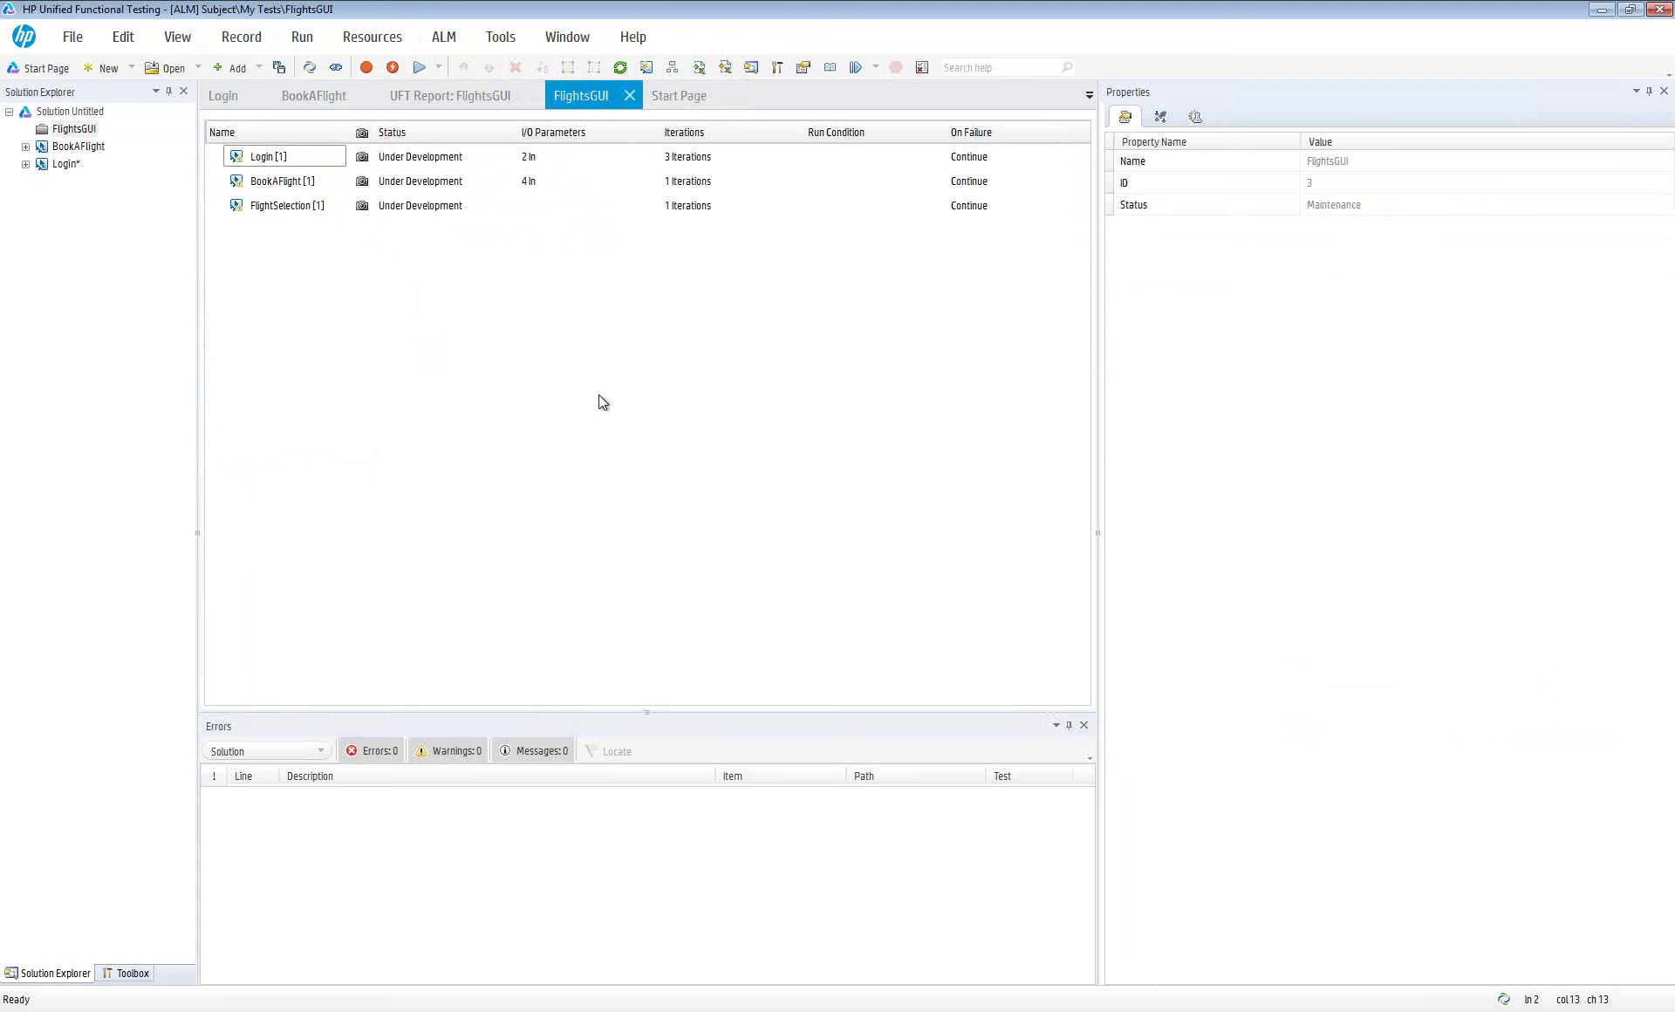